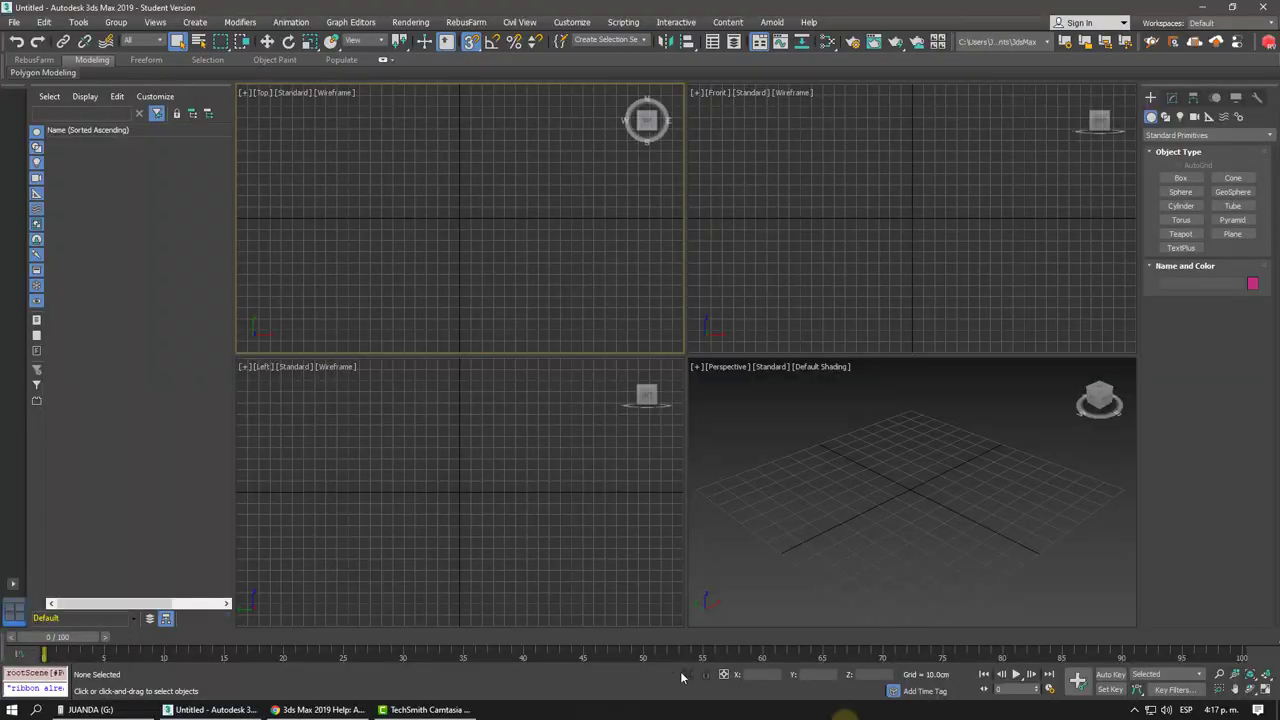
Read the 3ds Max help on Architectural and AEC Extended objects, including Doors.
left_click(328, 711)
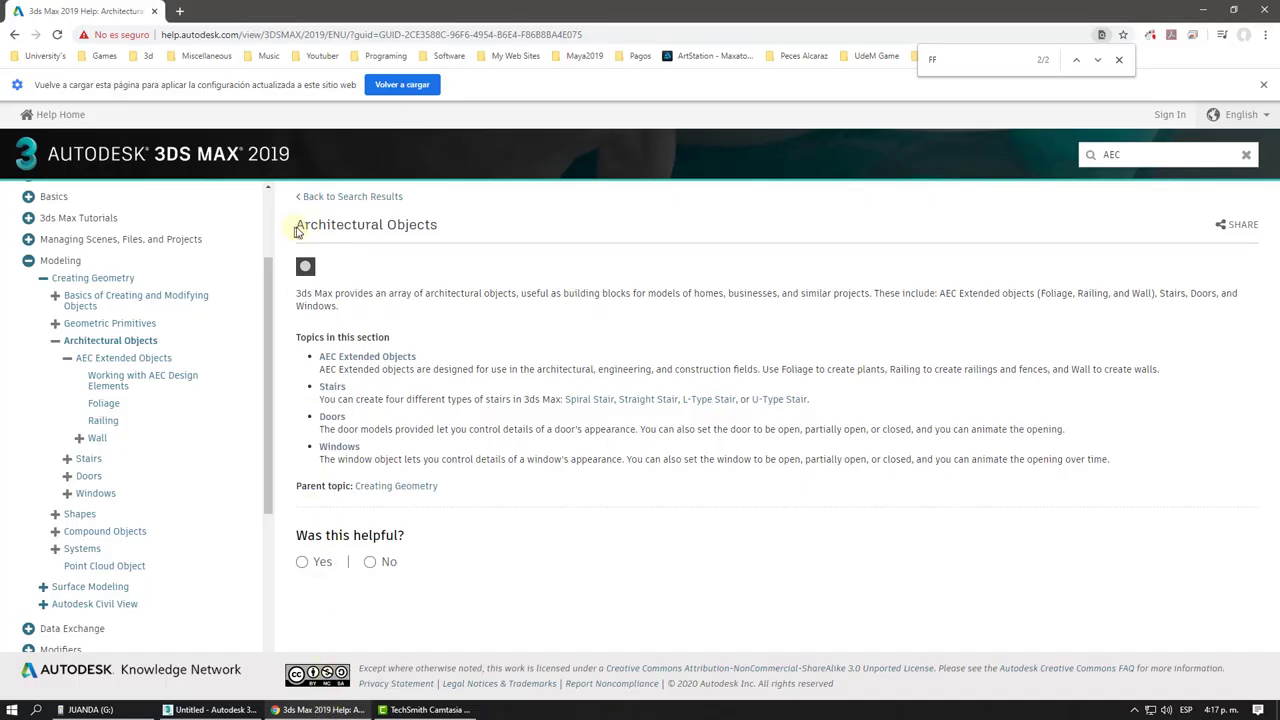
left_click_drag(297, 231, 451, 241)
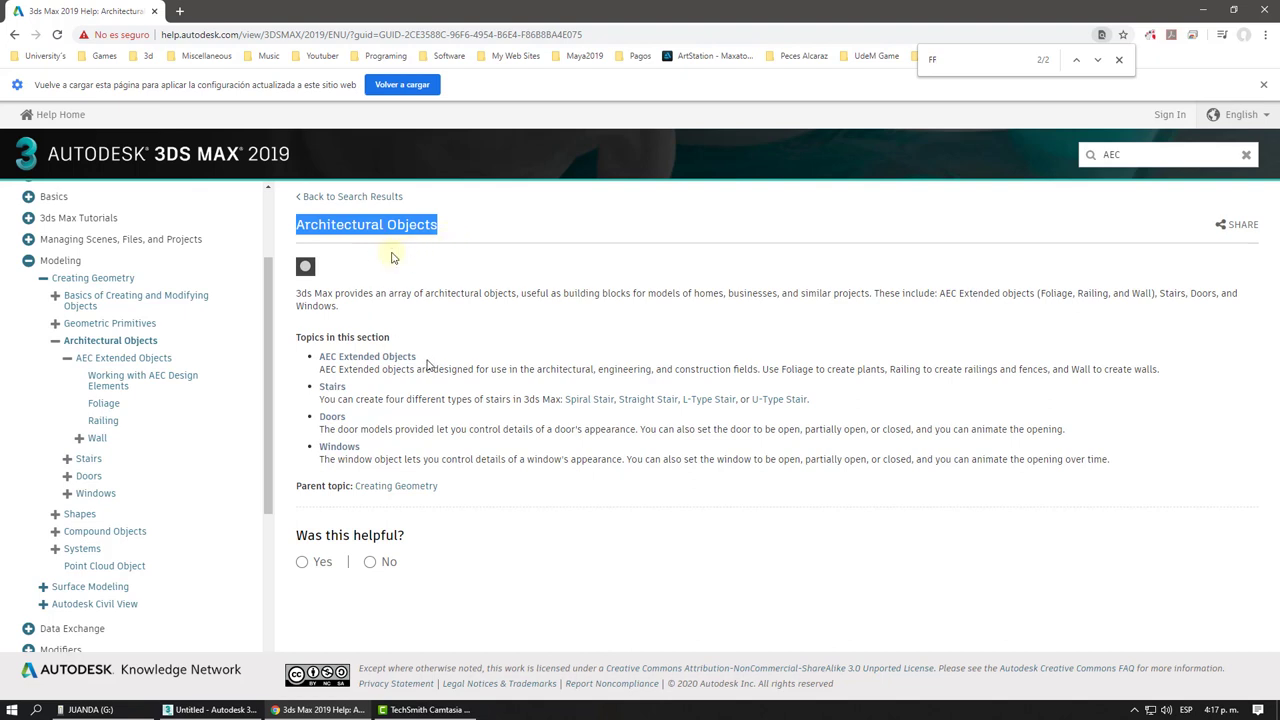
left_click_drag(424, 362, 318, 358)
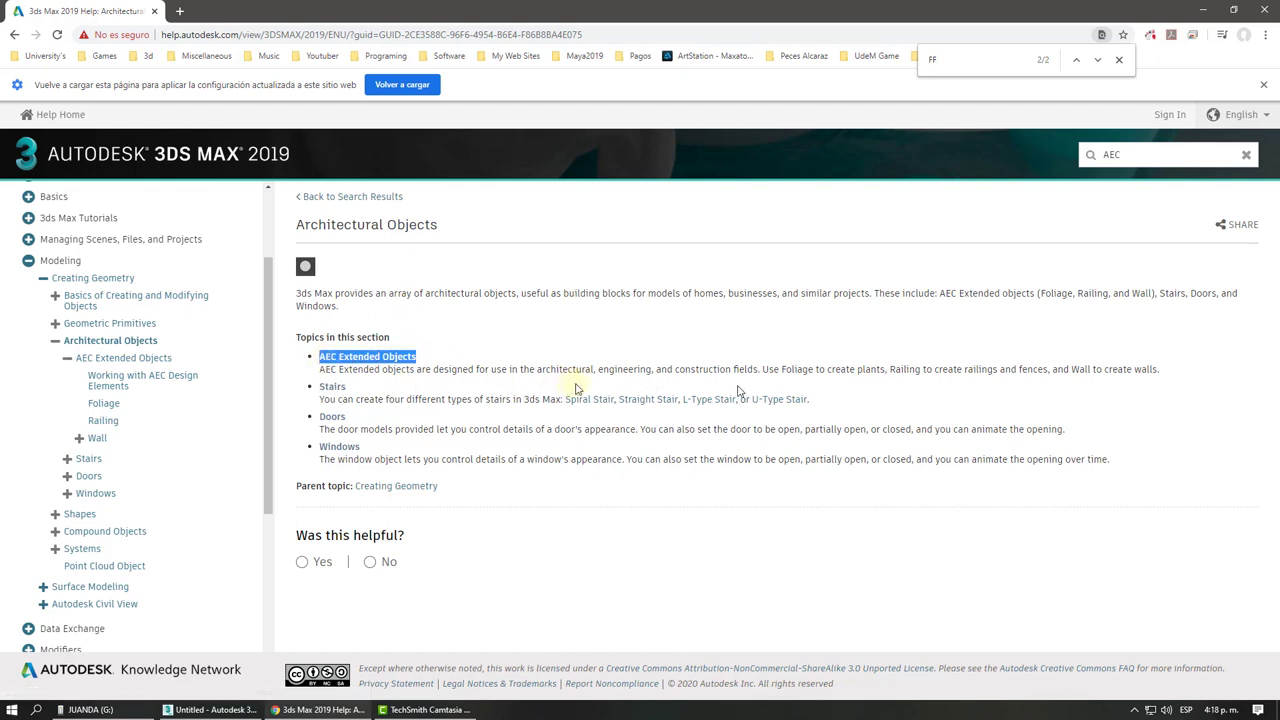
mouse_move(1163, 373)
left_mouse_down()
mouse_move(308, 381)
mouse_move(341, 384)
left_mouse_up()
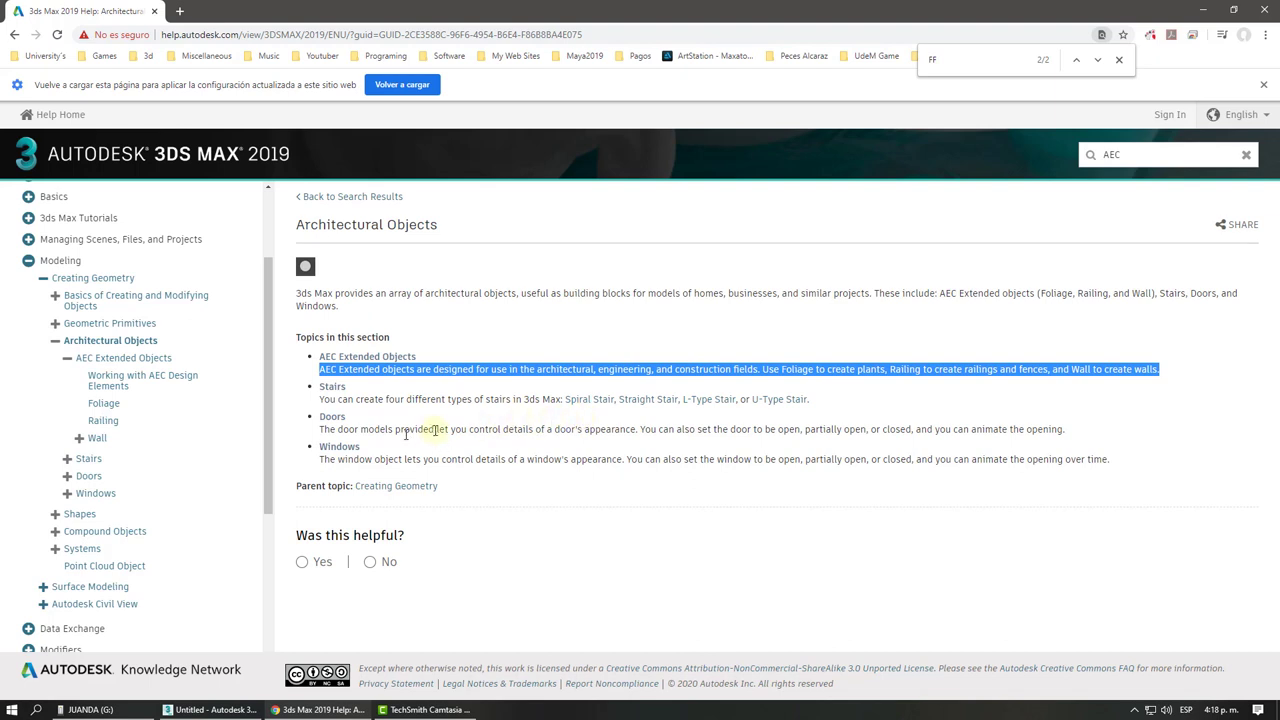
left_click_drag(1065, 428, 340, 426)
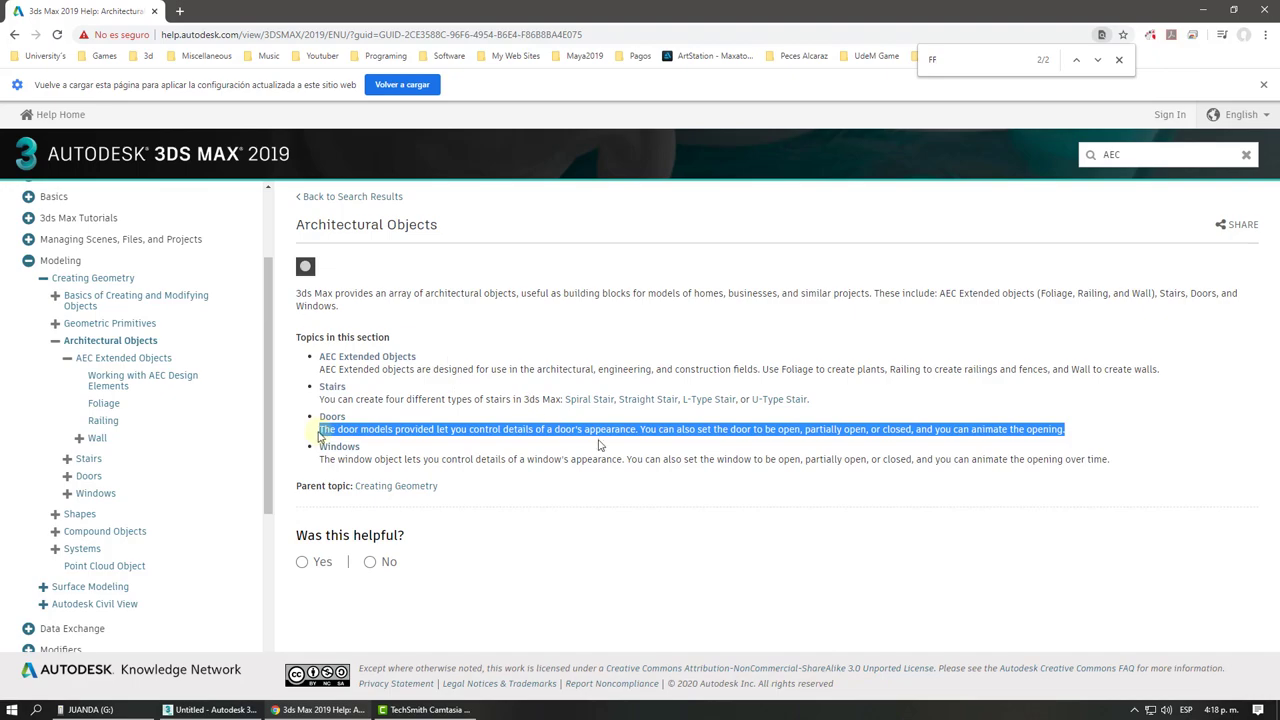
left_click(218, 709)
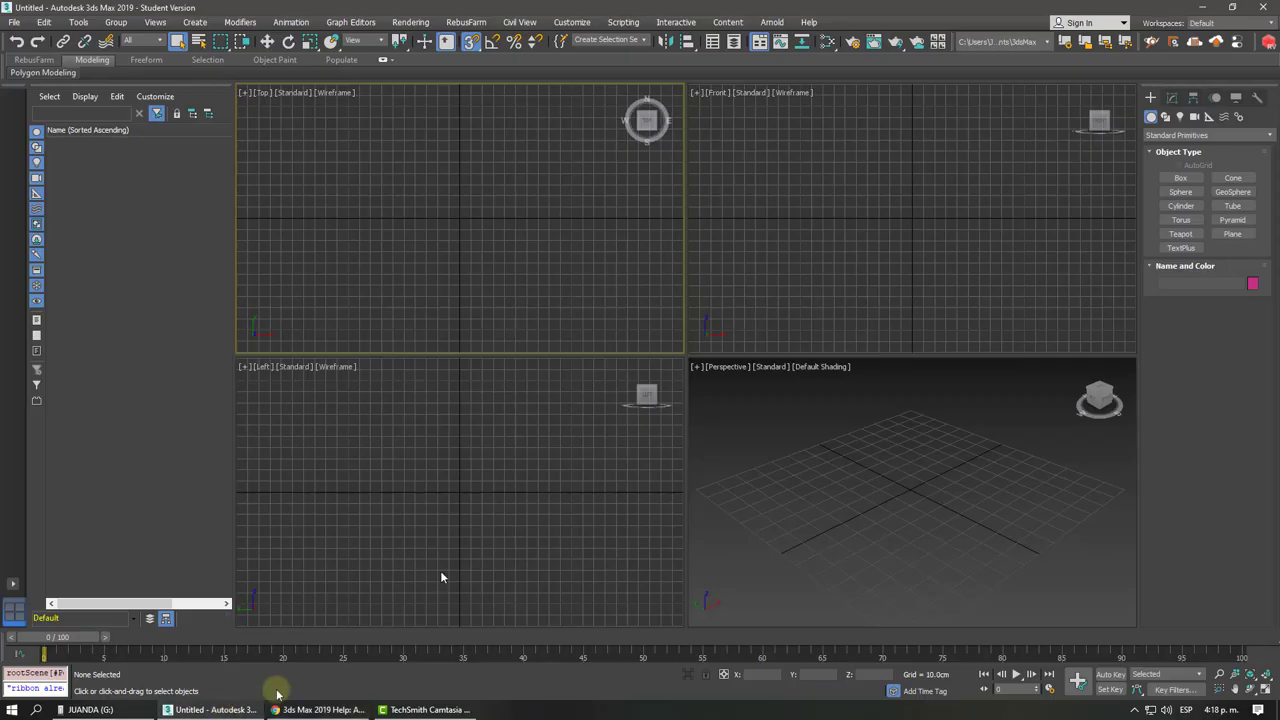
Float the Command Panel over the Perspective viewport and return to Standard Primitives.
left_click(905, 415)
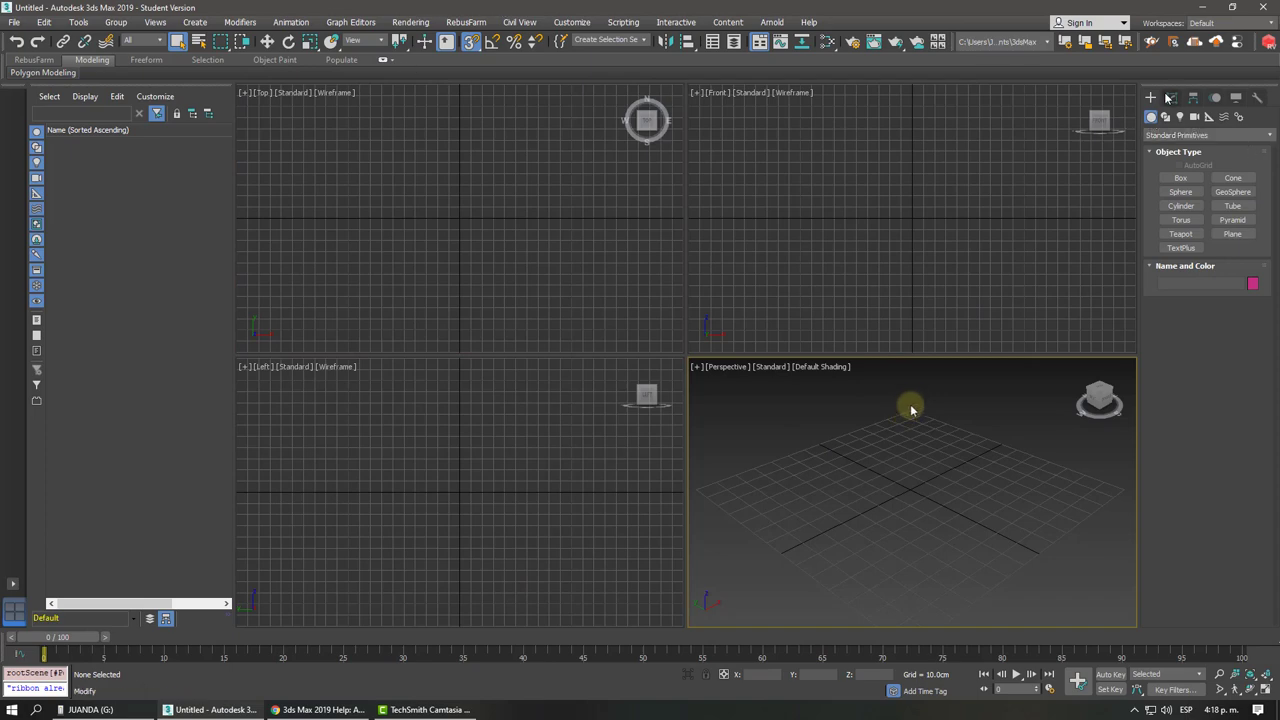
left_click_drag(1150, 87, 552, 110)
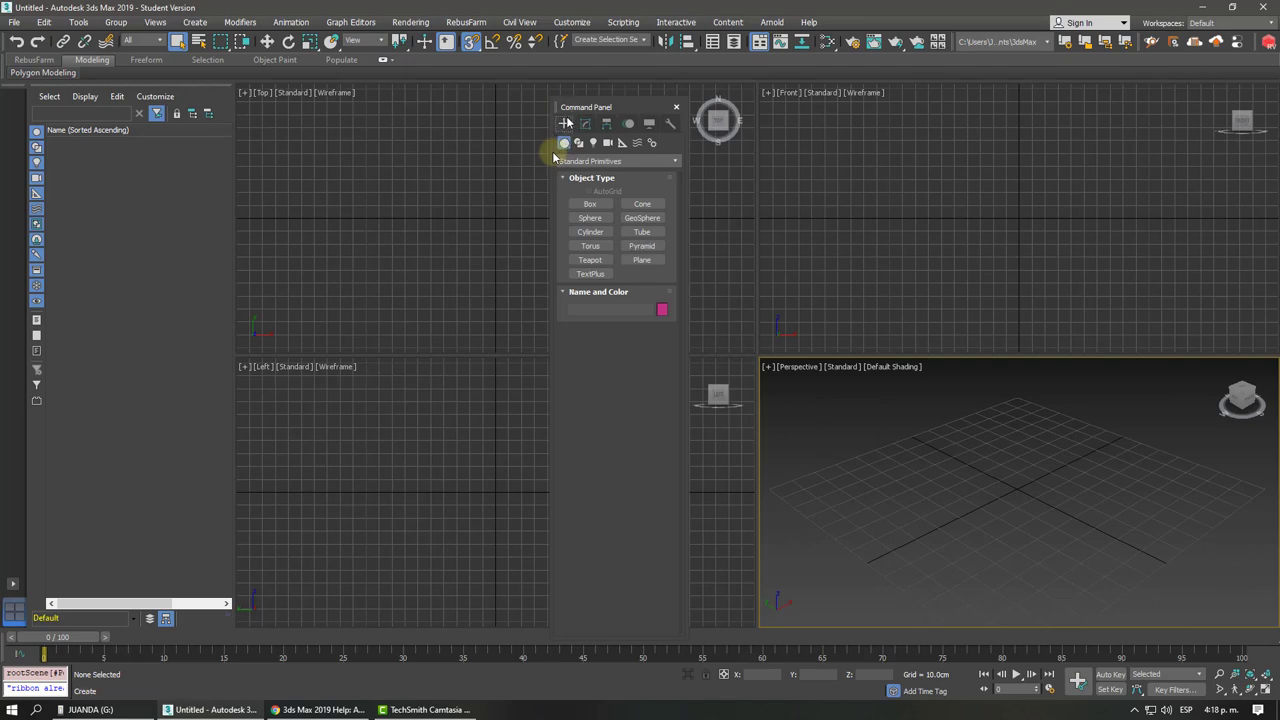
left_click(579, 143)
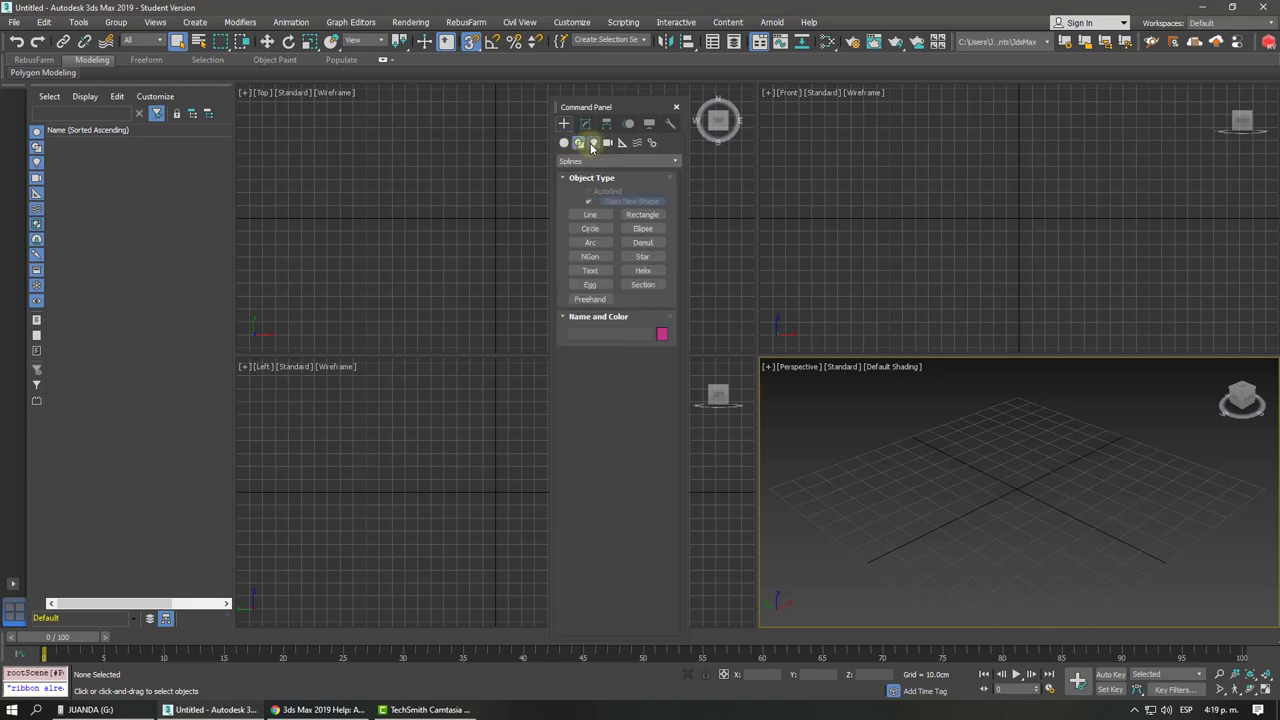
left_click(592, 143)
left_click(607, 143)
left_click(579, 143)
left_click(565, 143)
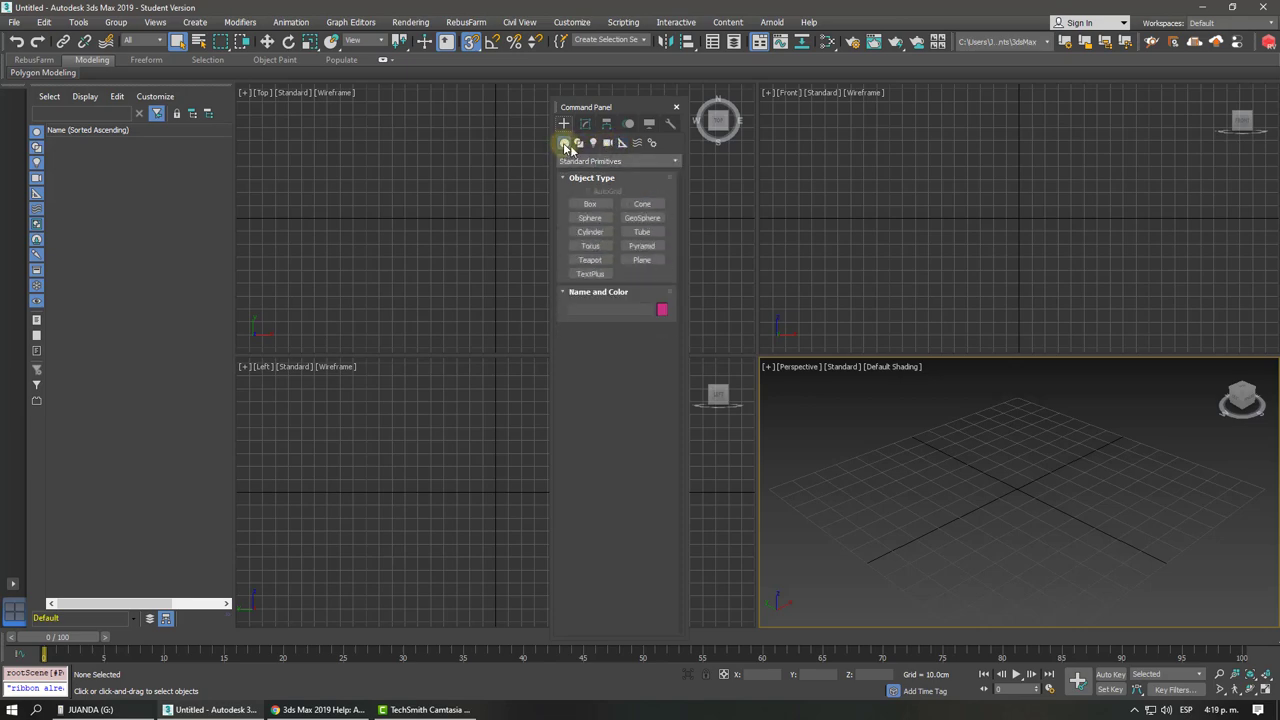
Draw Box001 with a 50 x 20 cm footprint on the grid, then choose the Rectangle spline.
left_click(590, 203)
mouse_move(953, 448)
left_mouse_down()
mouse_move(941, 484)
mouse_move(866, 508)
left_mouse_up()
left_click(873, 457)
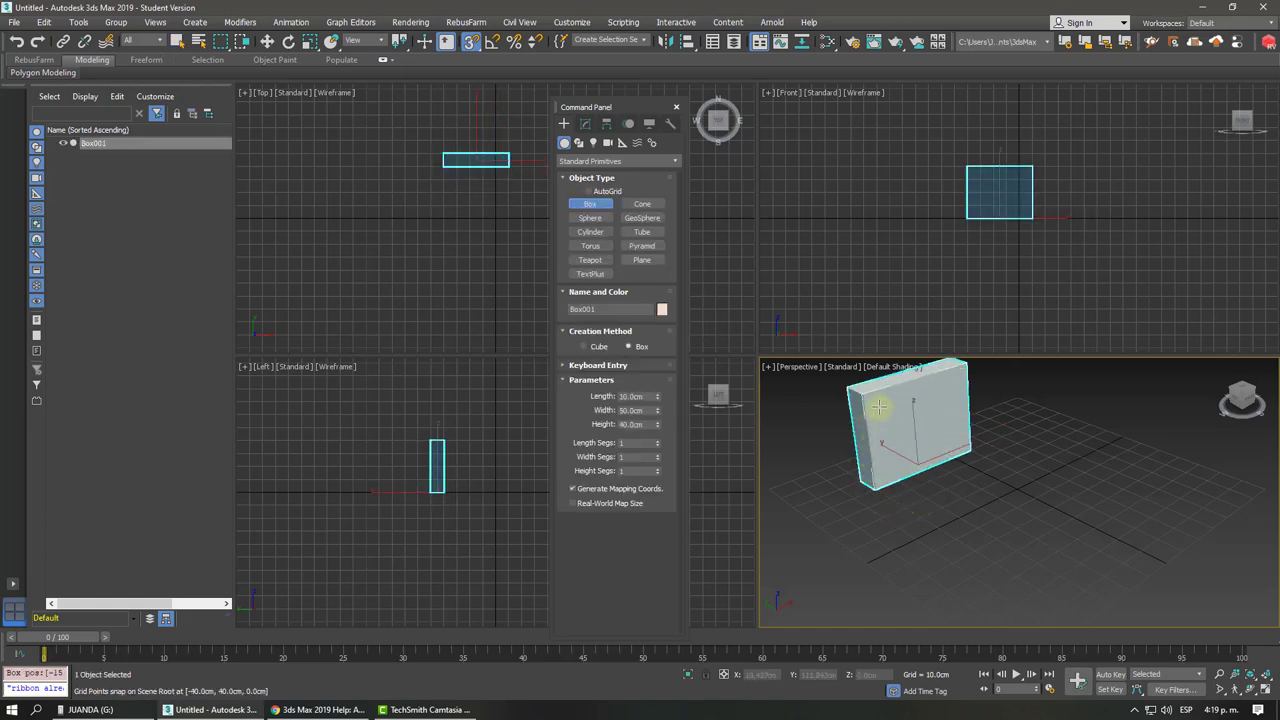
right_click(971, 434)
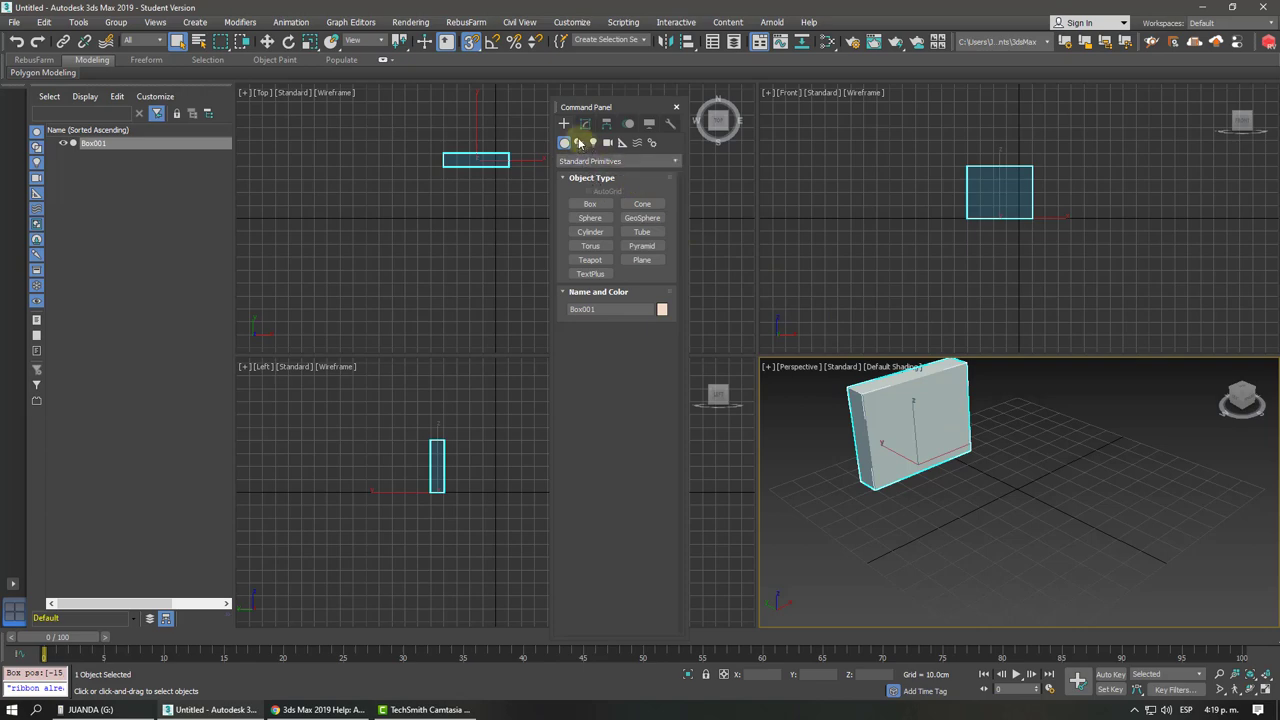
left_click(579, 143)
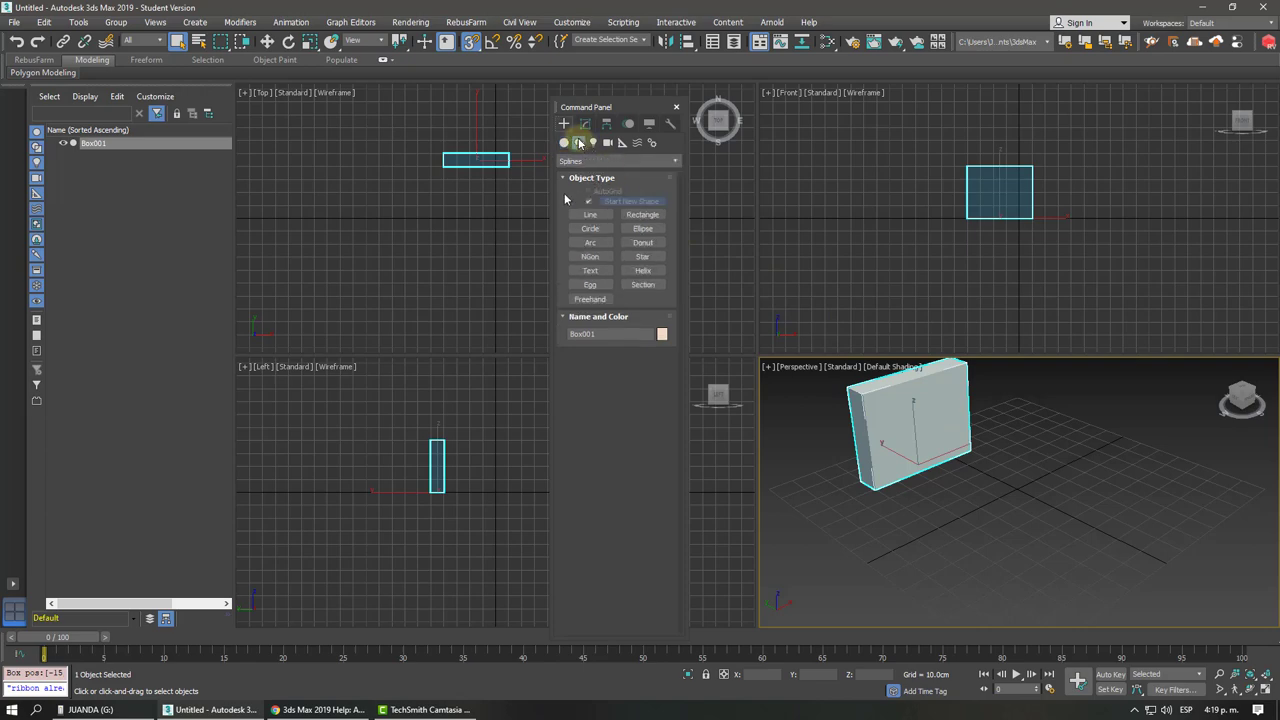
left_click(642, 214)
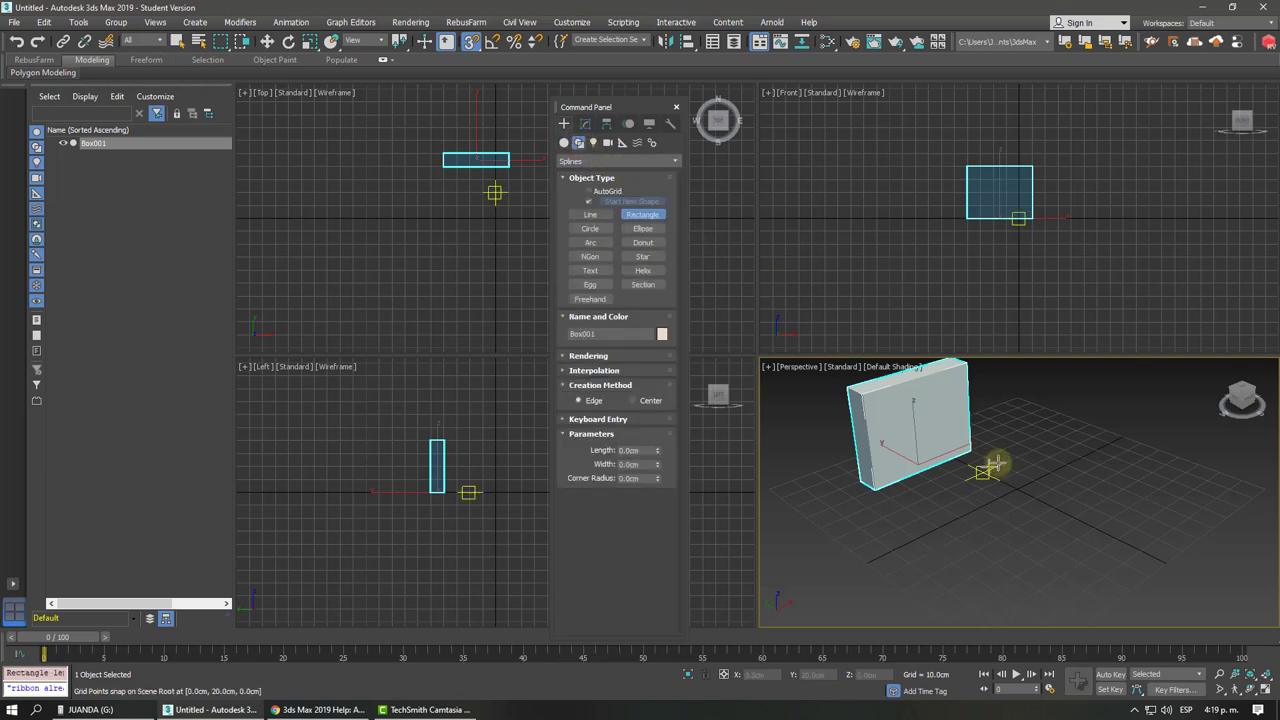
Draw a 10 x 50 cm rectangle and extrude it 40.5 cm with an Extrude modifier.
left_click_drag(1010, 465, 905, 512)
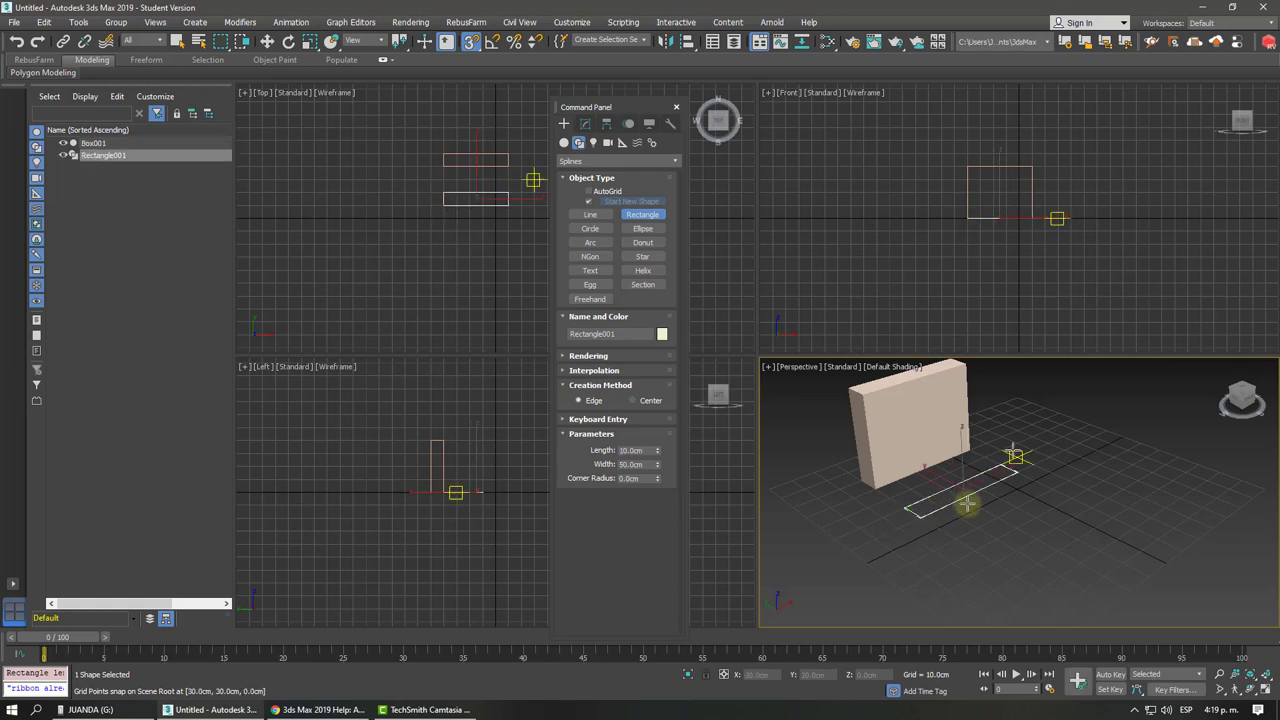
right_click(967, 504)
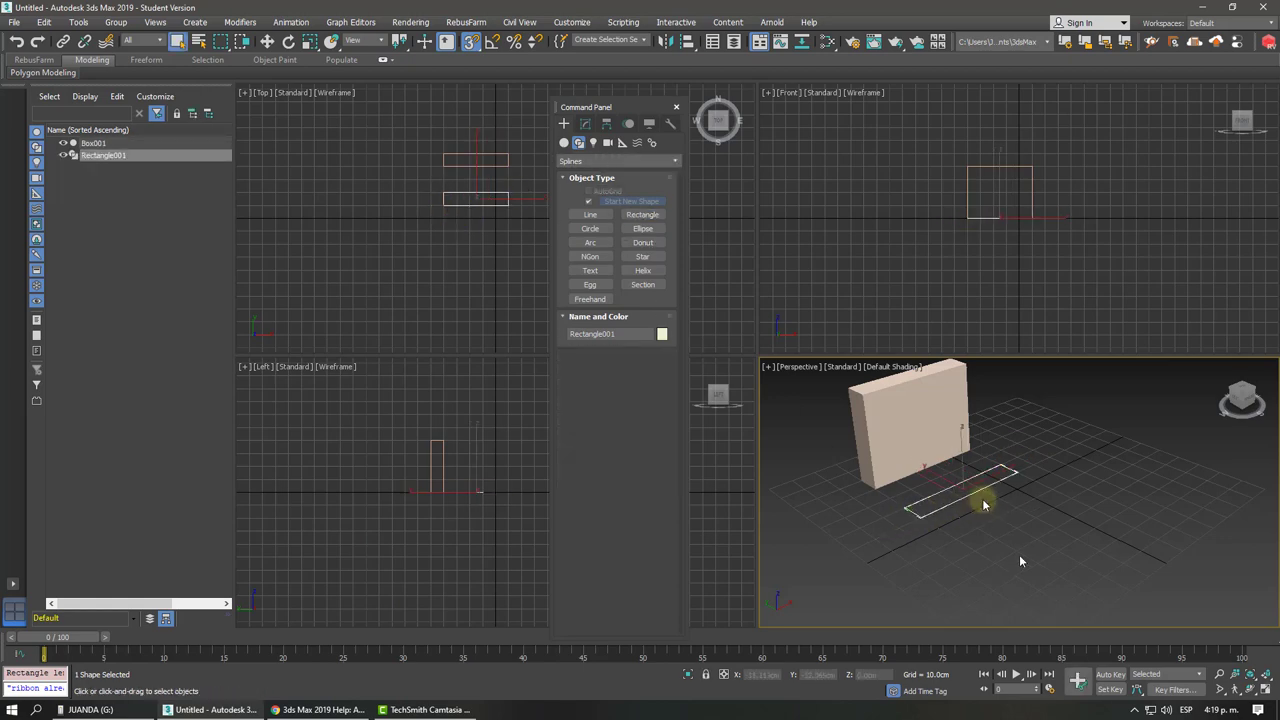
left_click(585, 123)
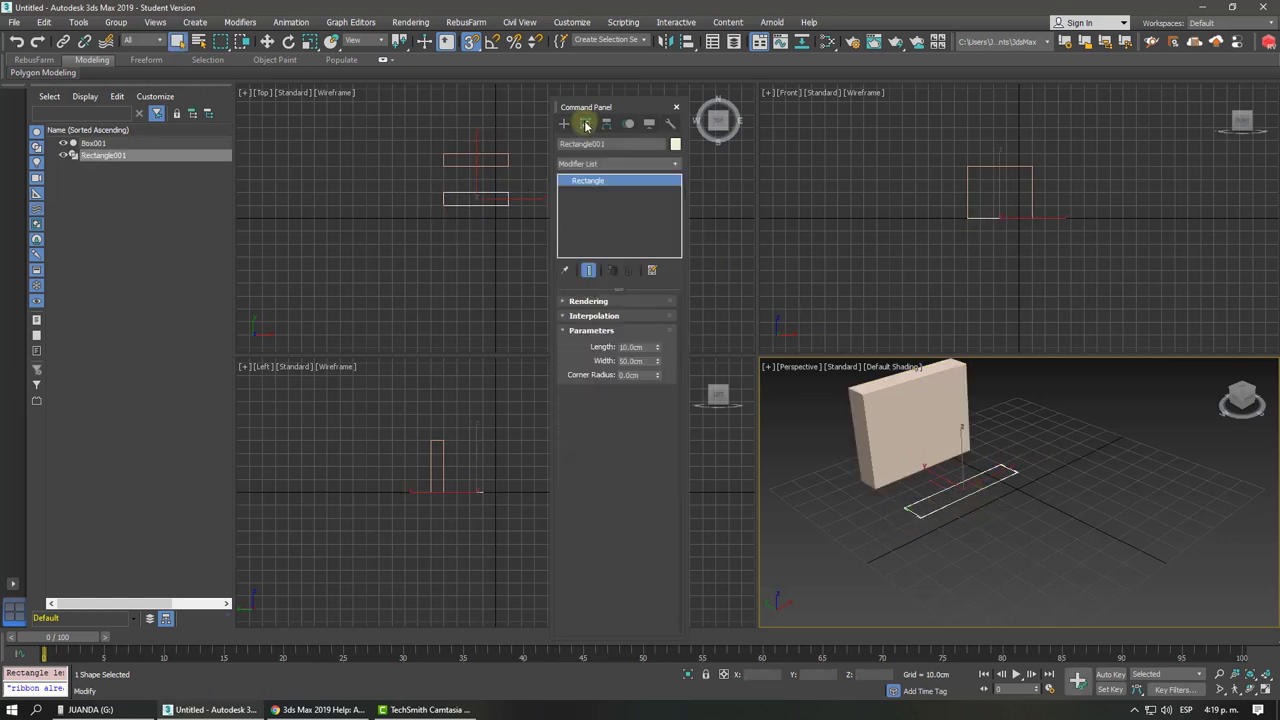
left_click(591, 163)
scroll(590, 250, "down", 5)
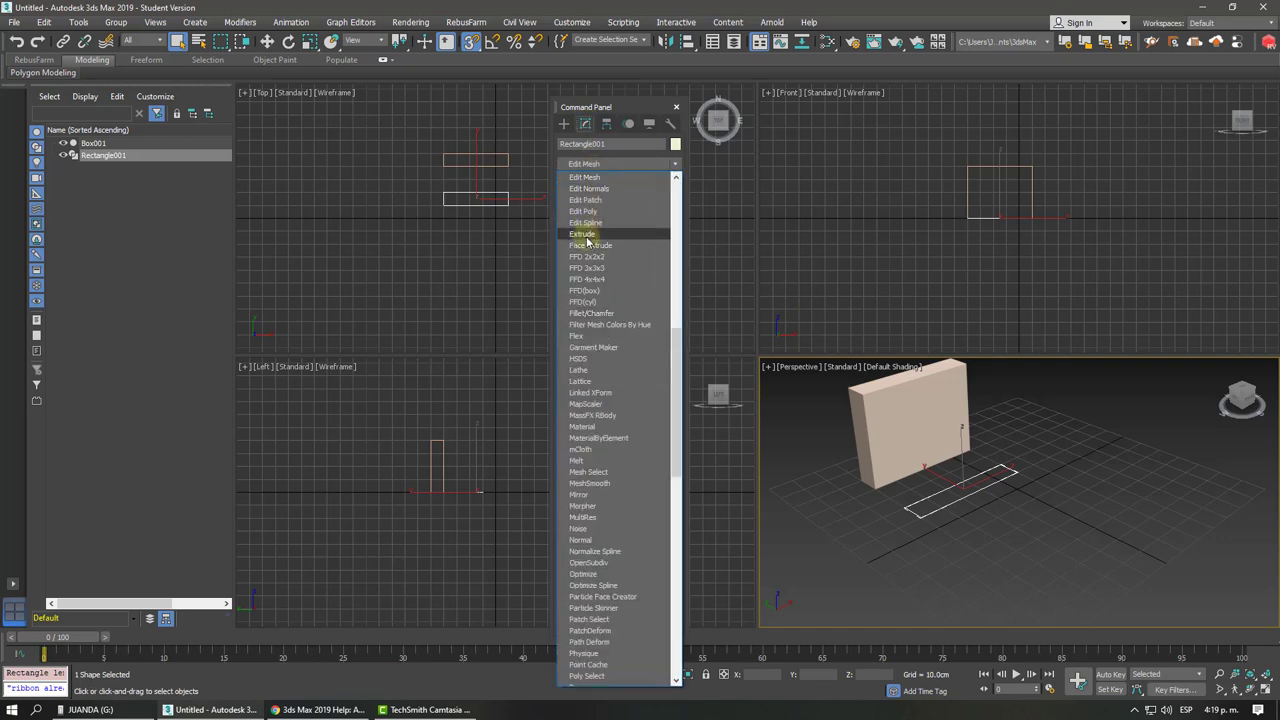
left_click(587, 237)
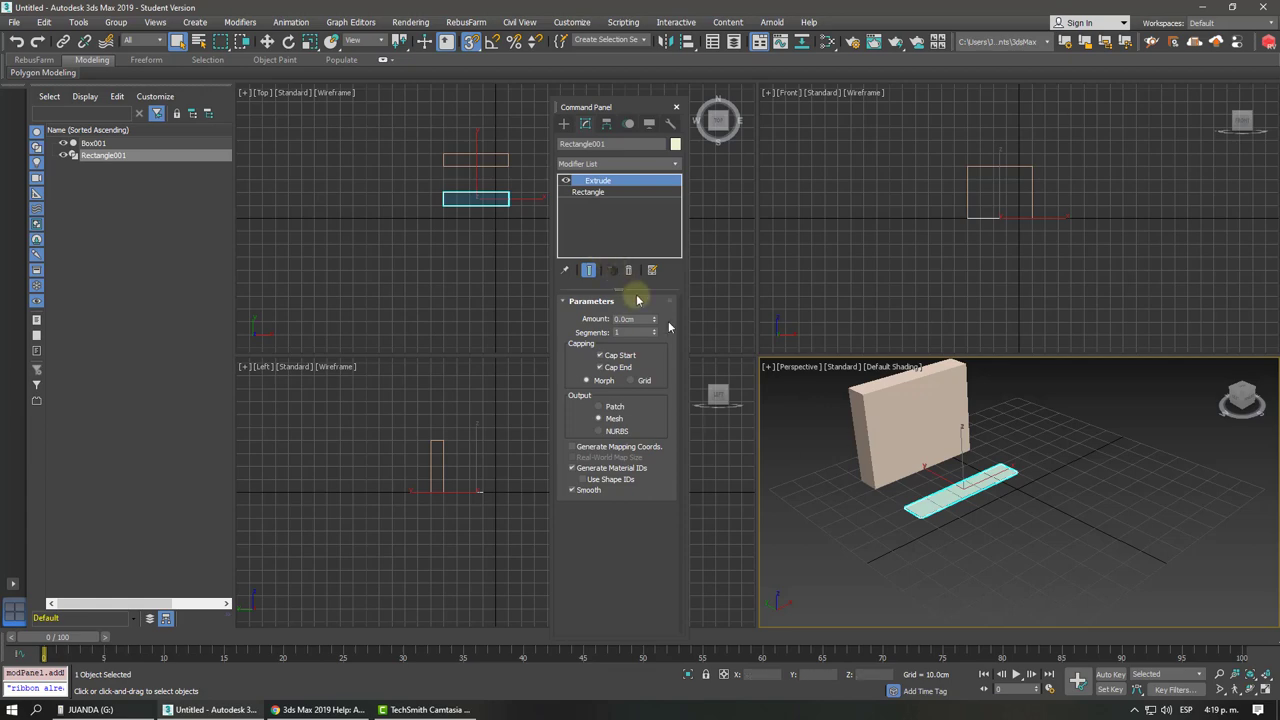
mouse_move(654, 316)
left_mouse_down()
mouse_move(661, 219)
mouse_move(645, 264)
left_mouse_up()
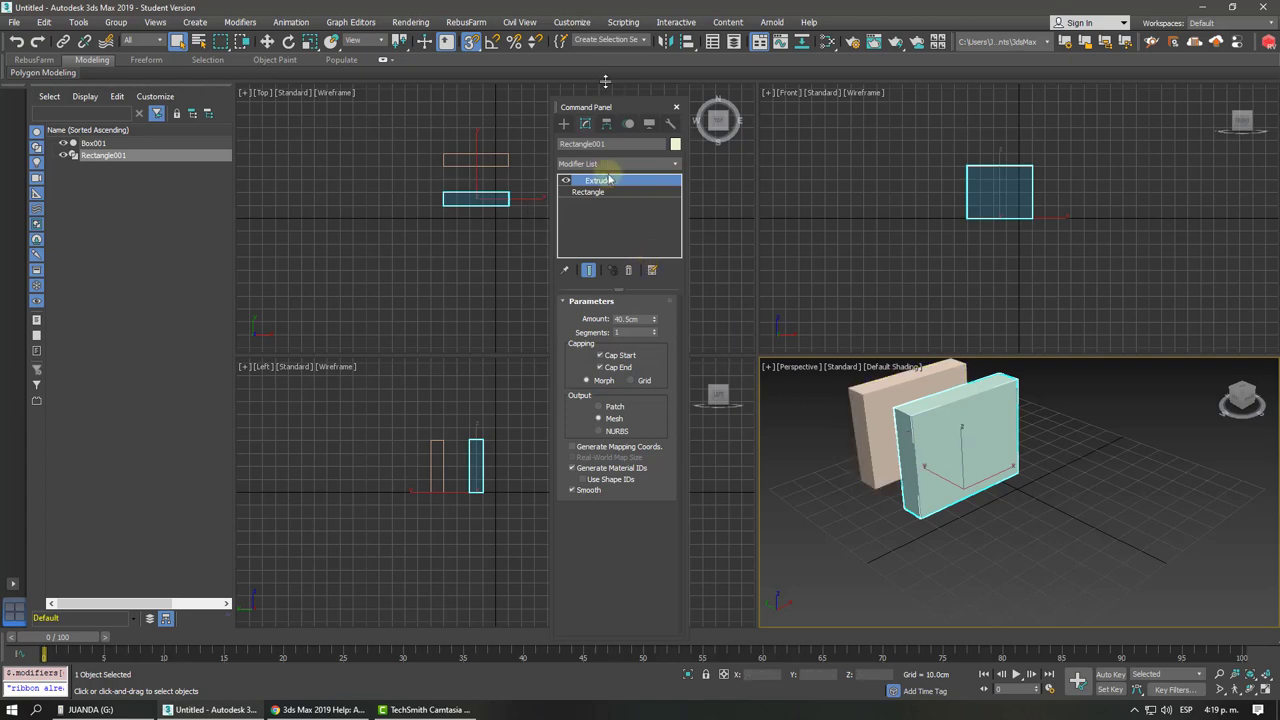
Dock the Command Panel and maximize the Perspective viewport with Alt+W.
double_click(580, 107)
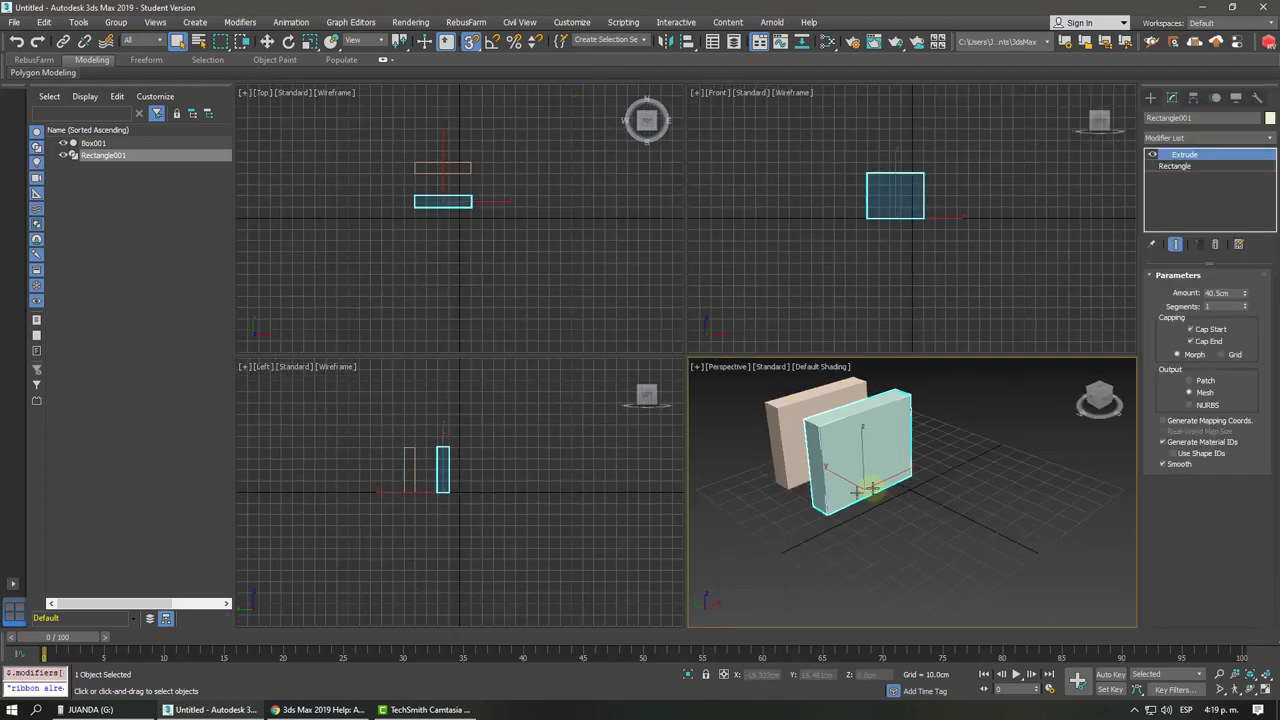
key("alt+w")
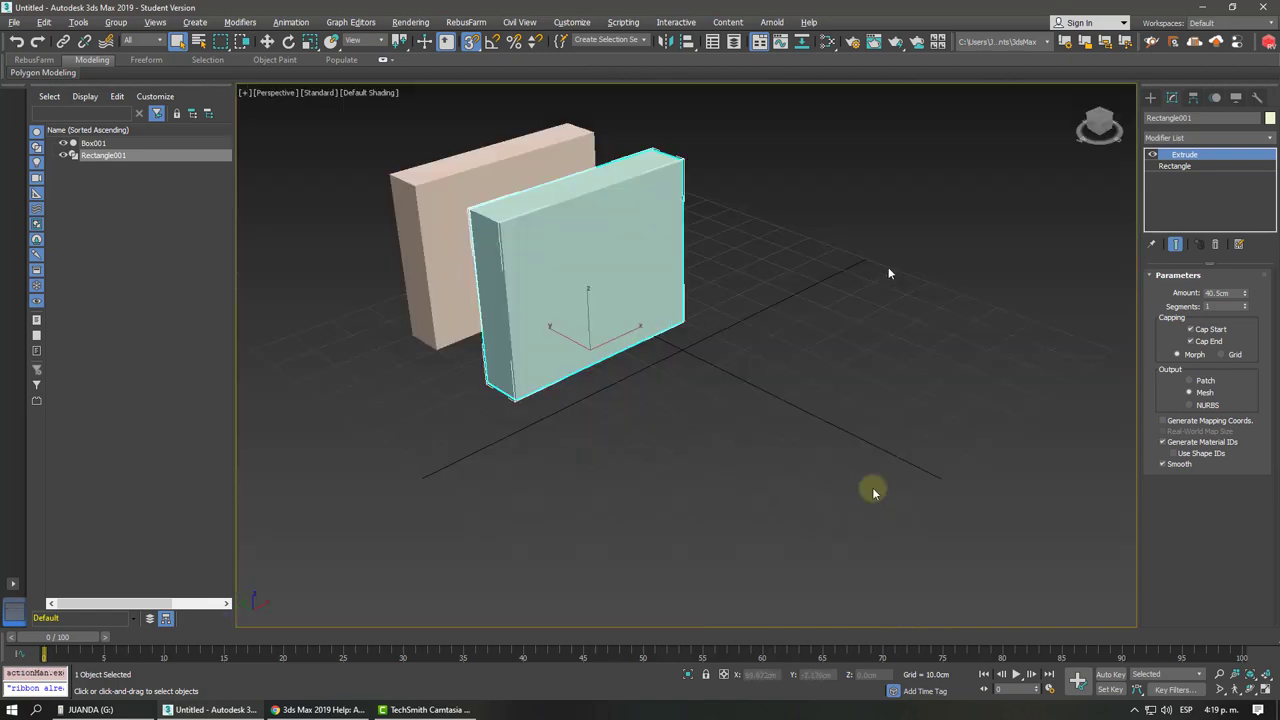
left_click(1148, 99)
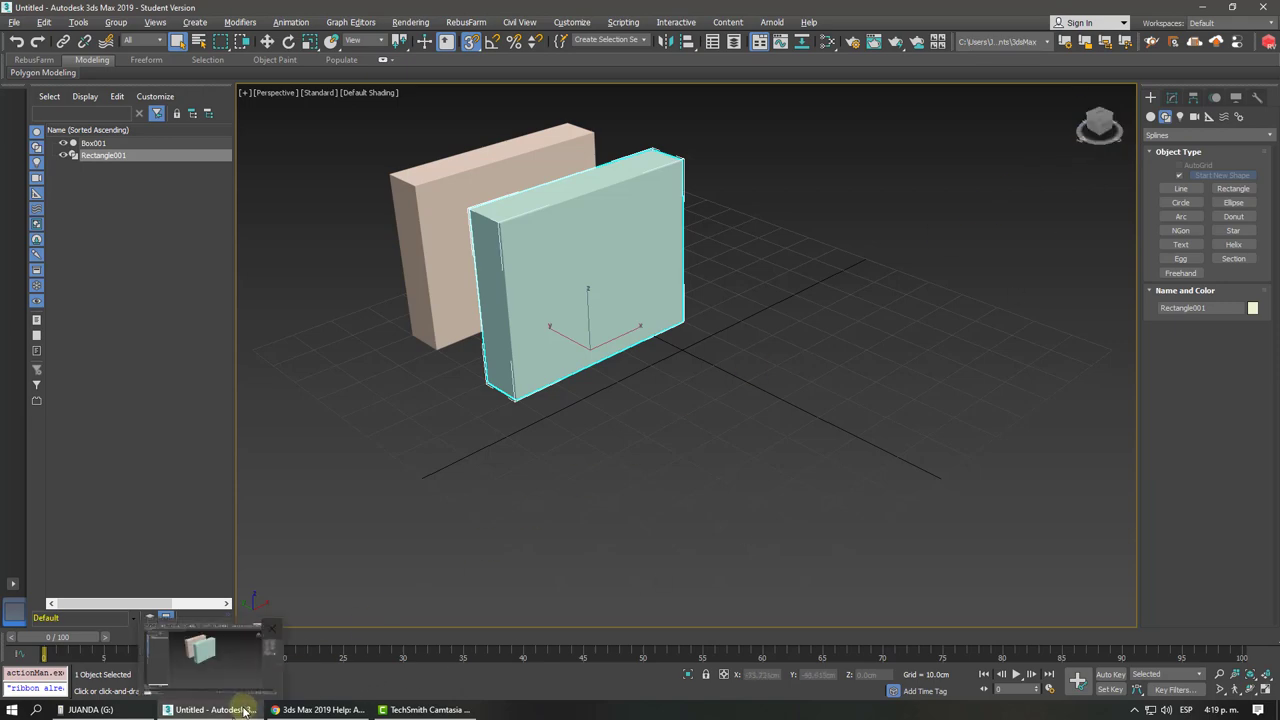
left_click(300, 710)
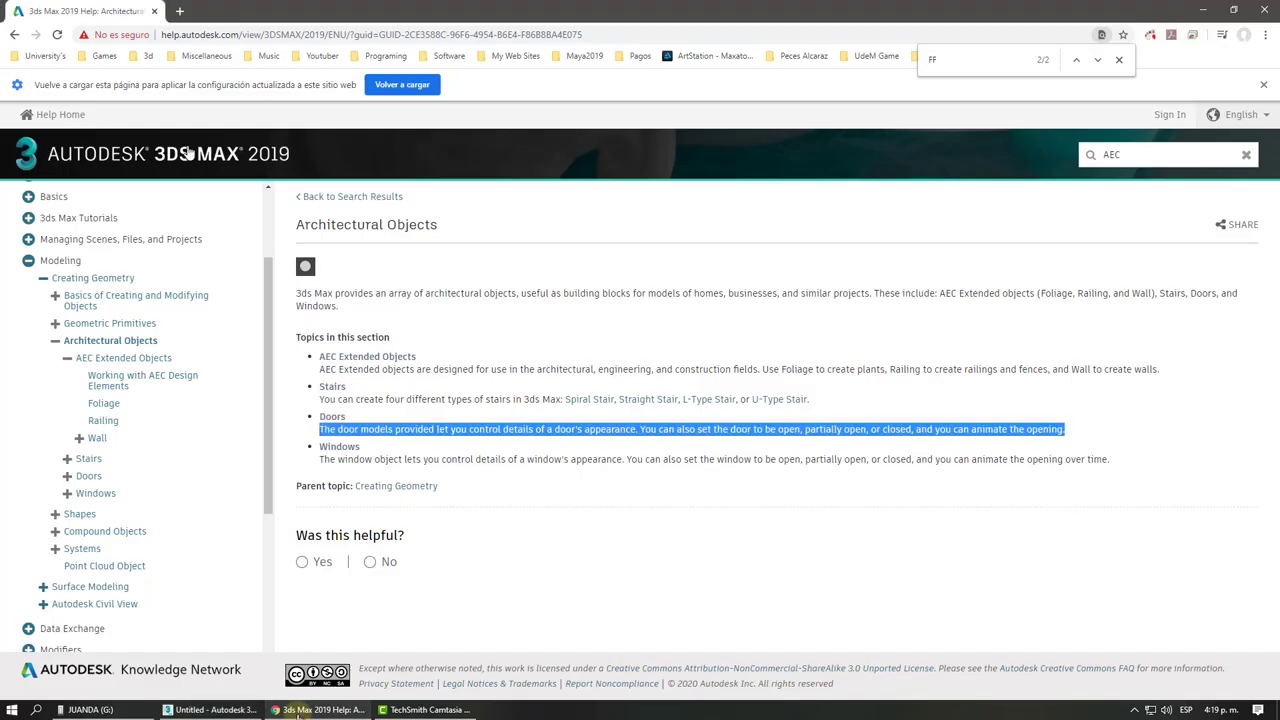
left_click_drag(302, 226, 438, 226)
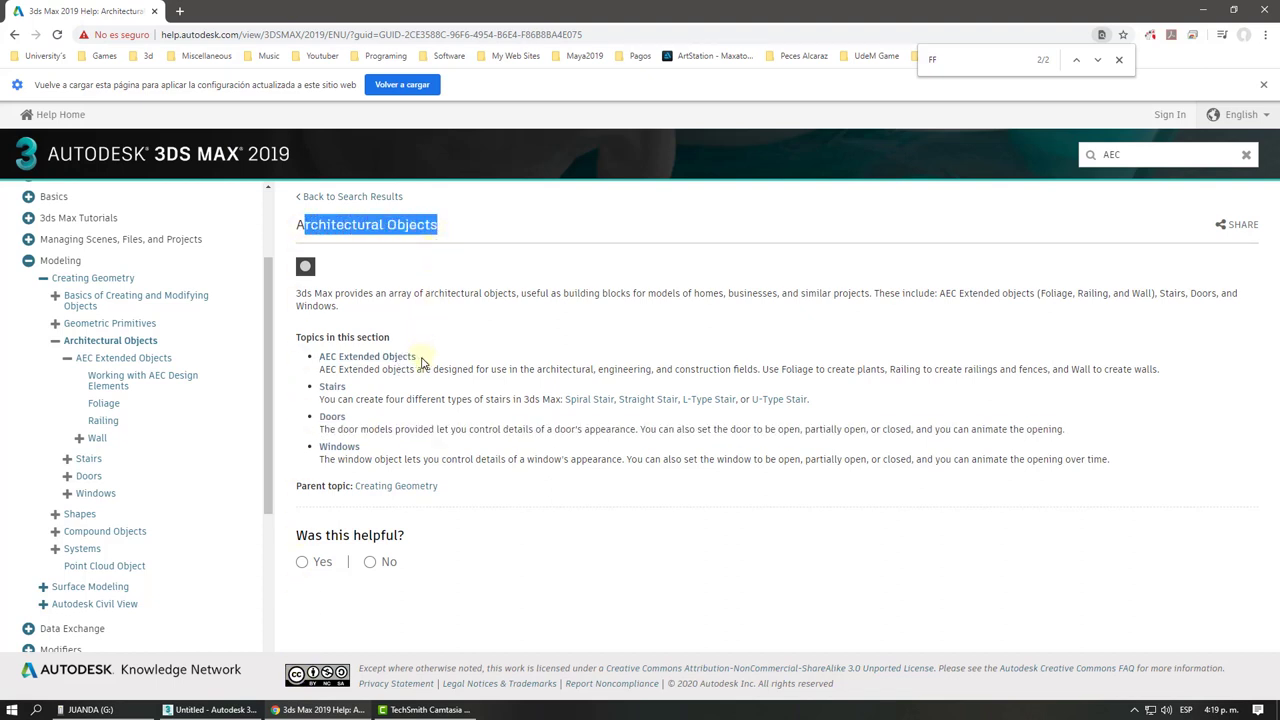
left_click_drag(418, 358, 318, 358)
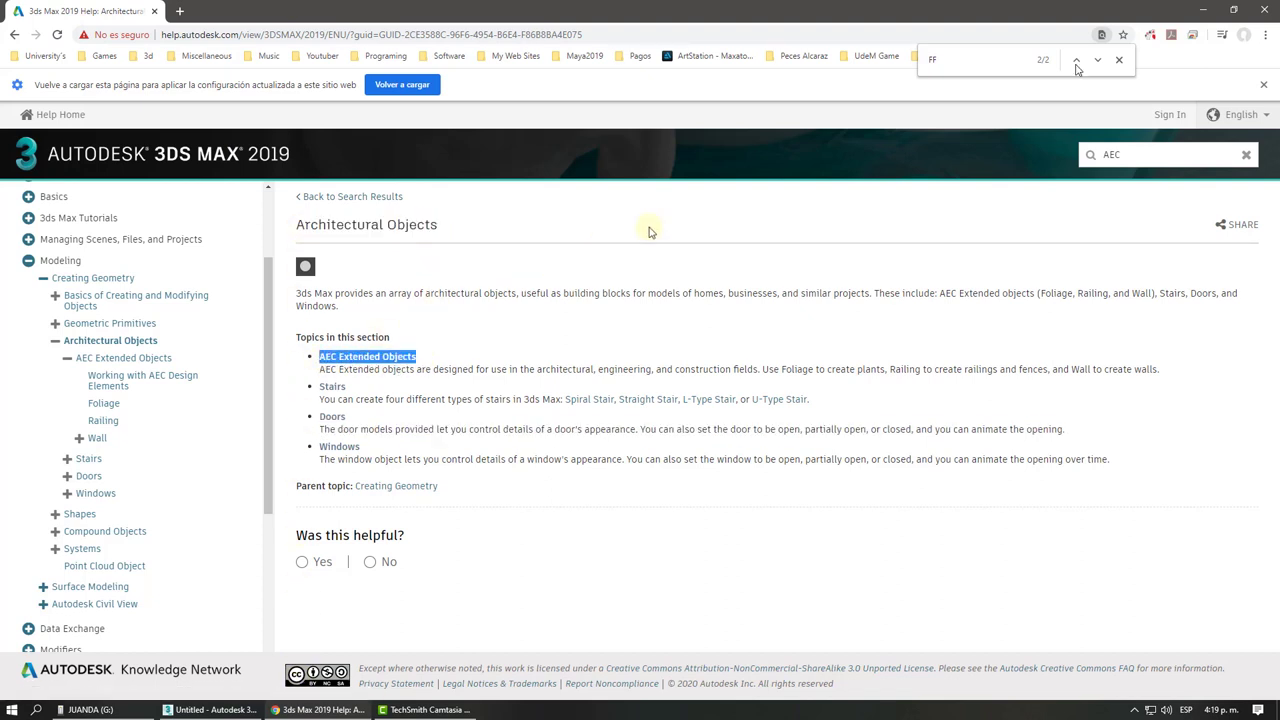
left_click(1203, 10)
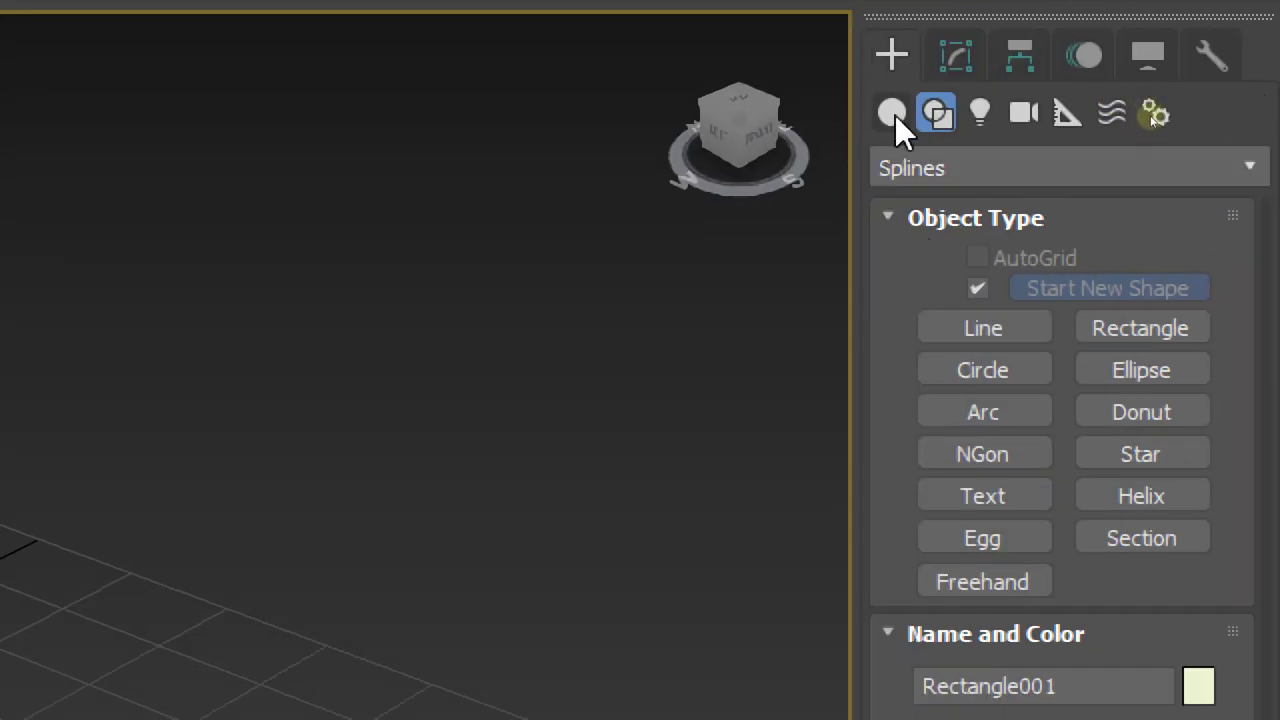
Activate the AEC Extended Wall tool, showing 5.0 cm width and 96.0 cm height.
left_click(893, 113)
left_click(903, 170)
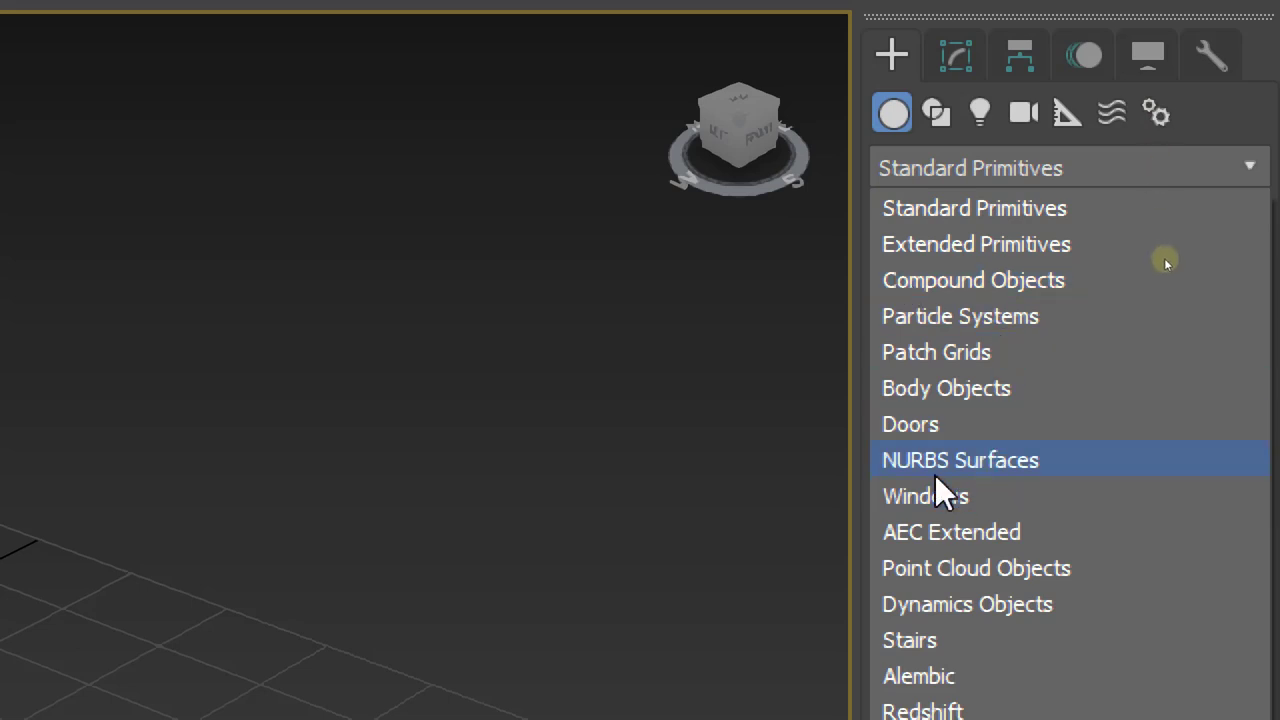
left_click(936, 538)
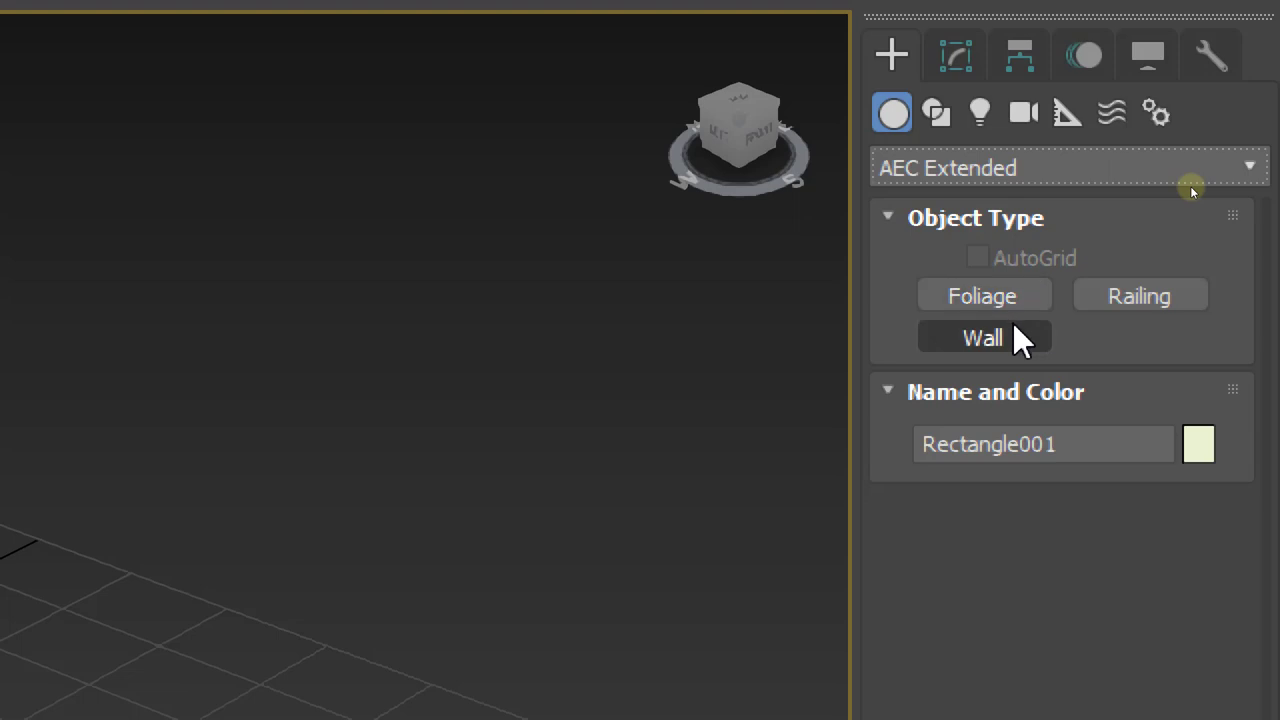
left_click(1010, 332)
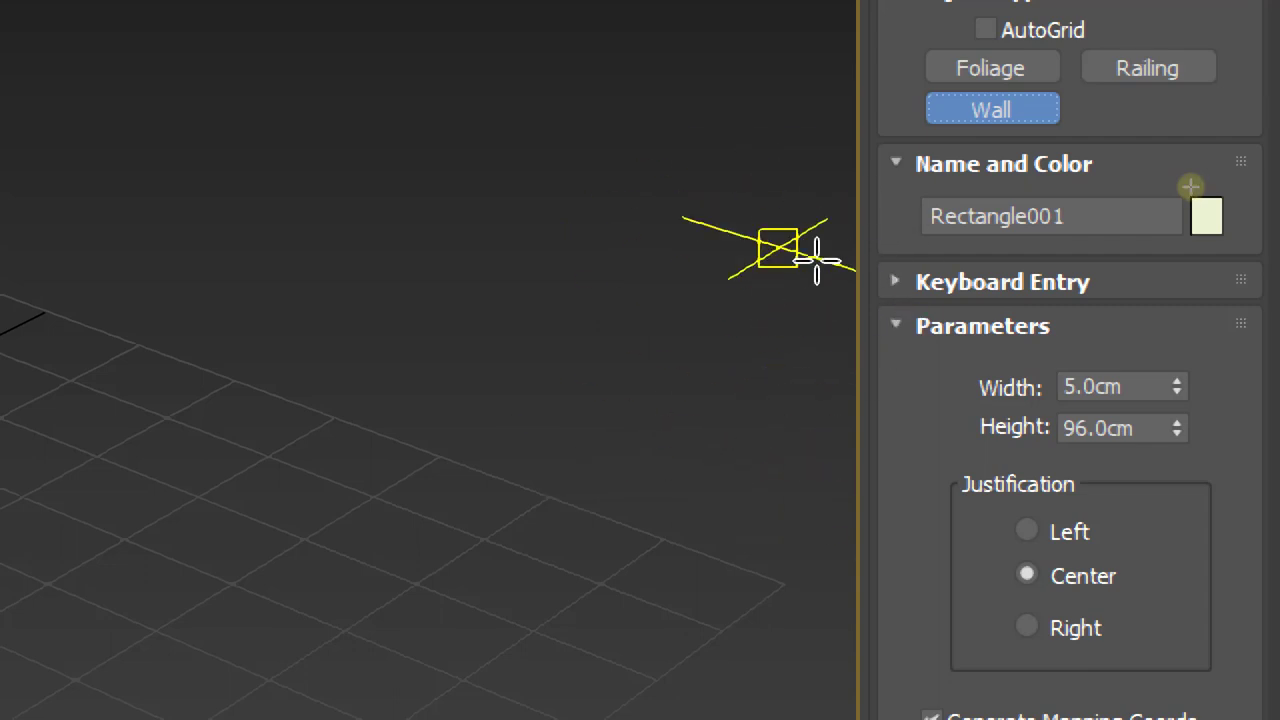
left_click(1114, 385)
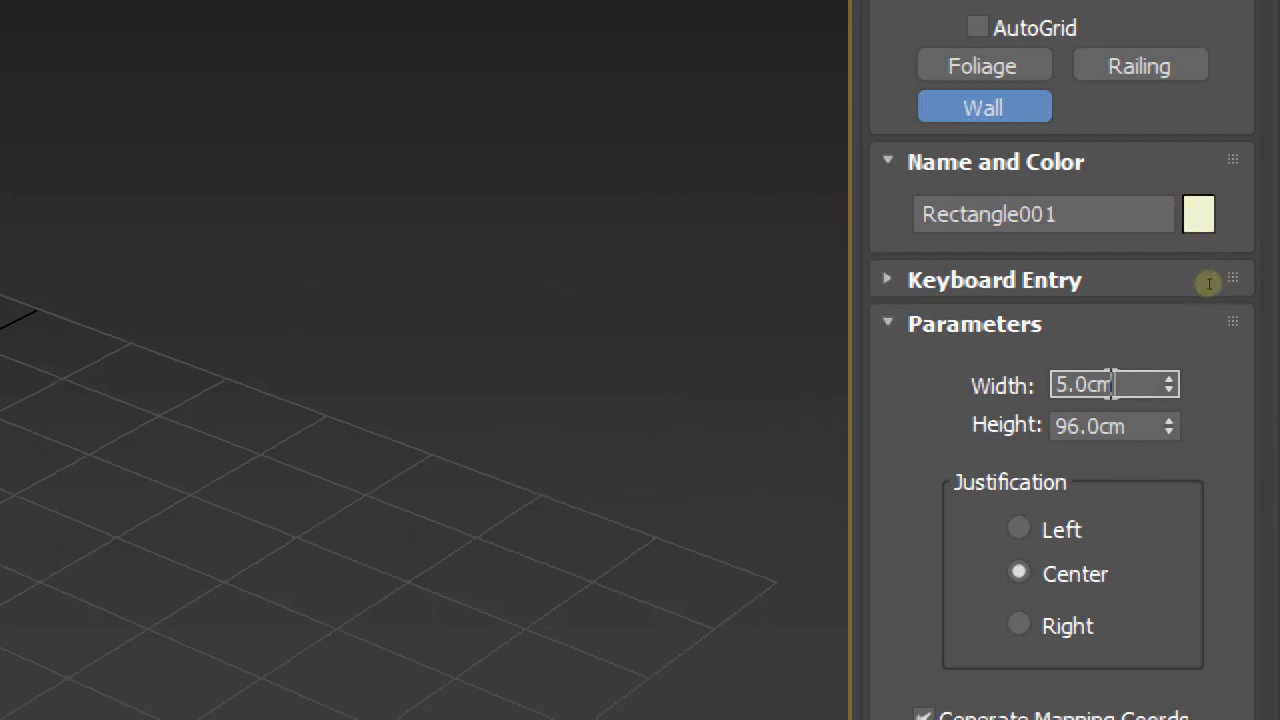
left_click(1137, 427)
left_click(1080, 383)
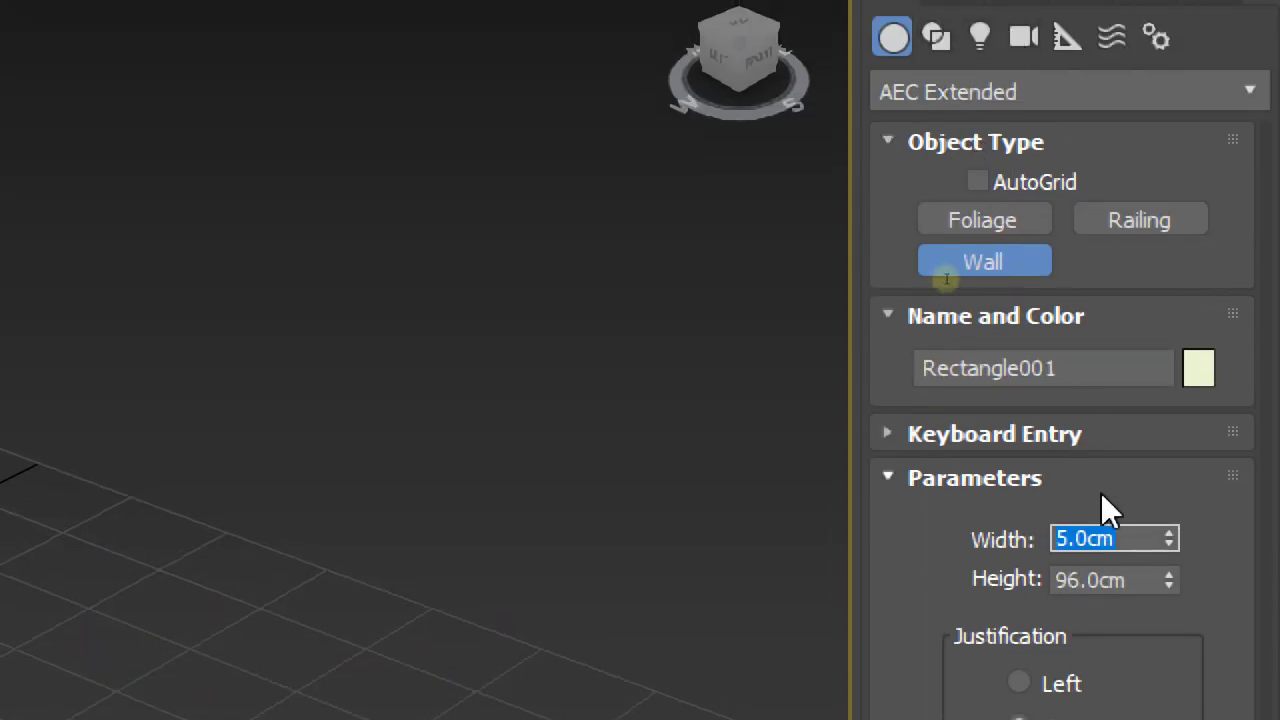
Draw a trial Standard Primitive box wall, shrink its length and width, then delete it.
left_click(890, 92)
left_click(905, 121)
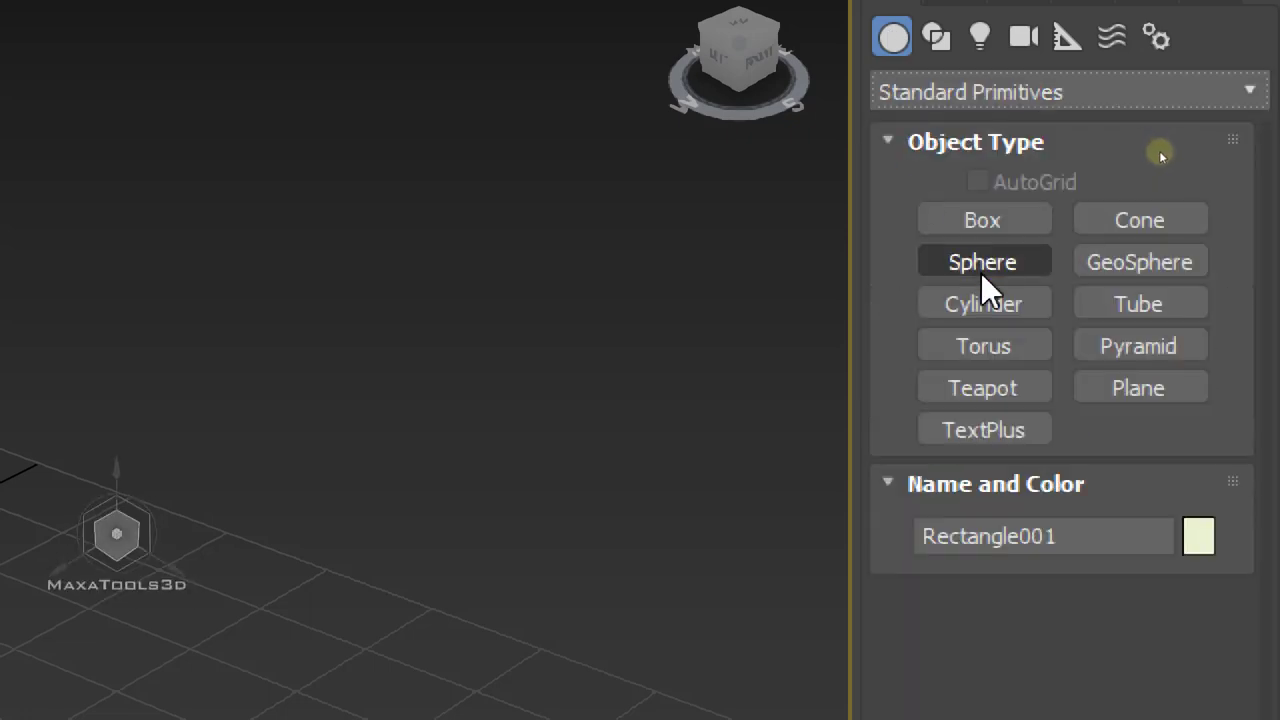
left_click(995, 219)
left_click_drag(650, 318, 952, 380)
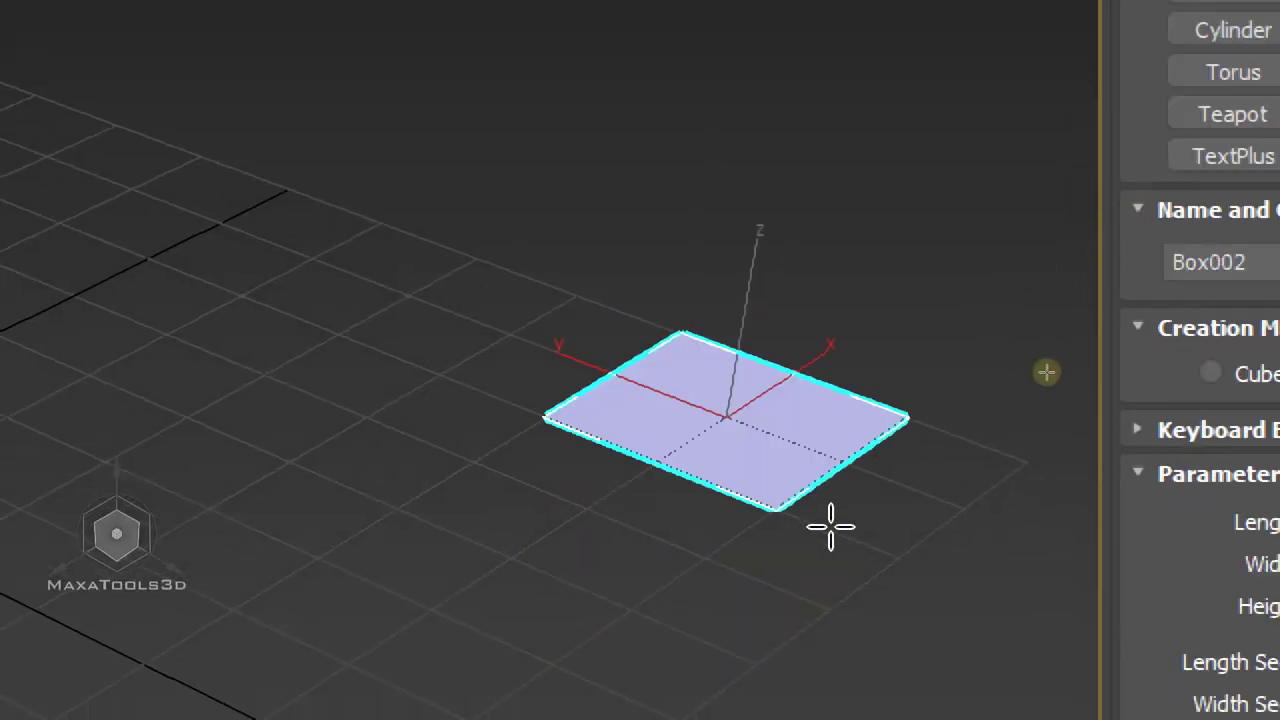
left_click(943, 194)
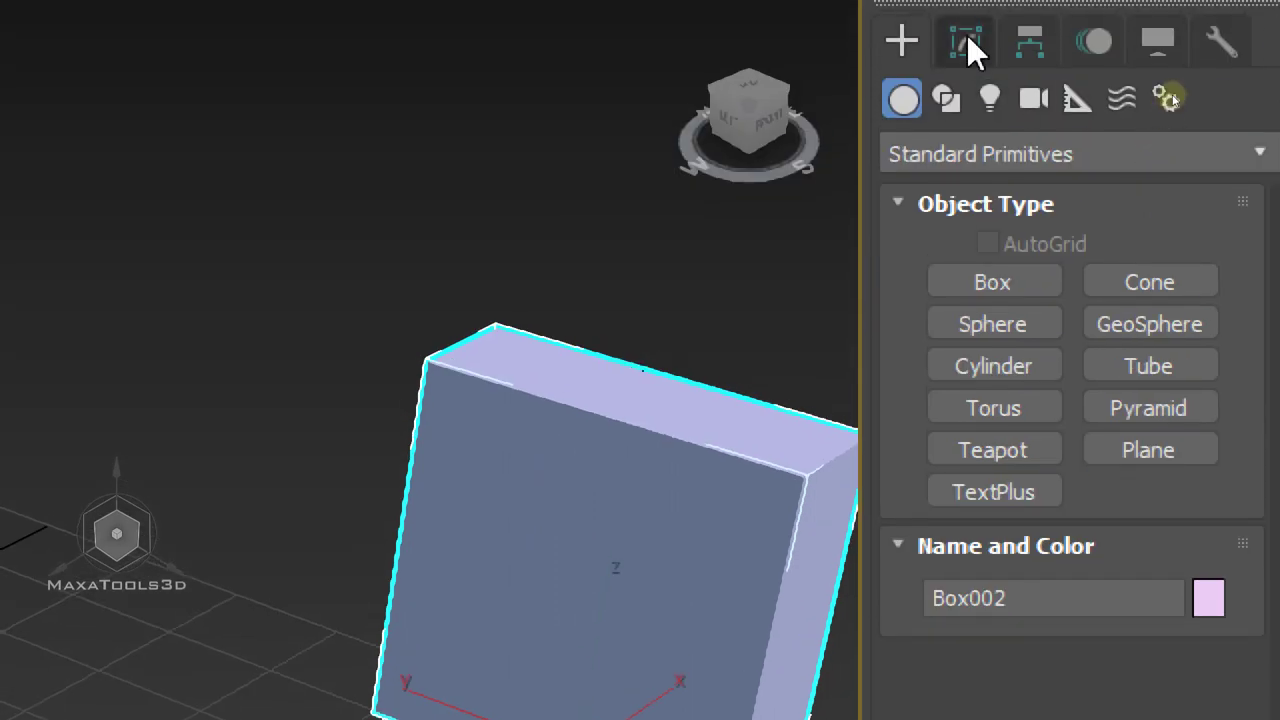
left_click(966, 45)
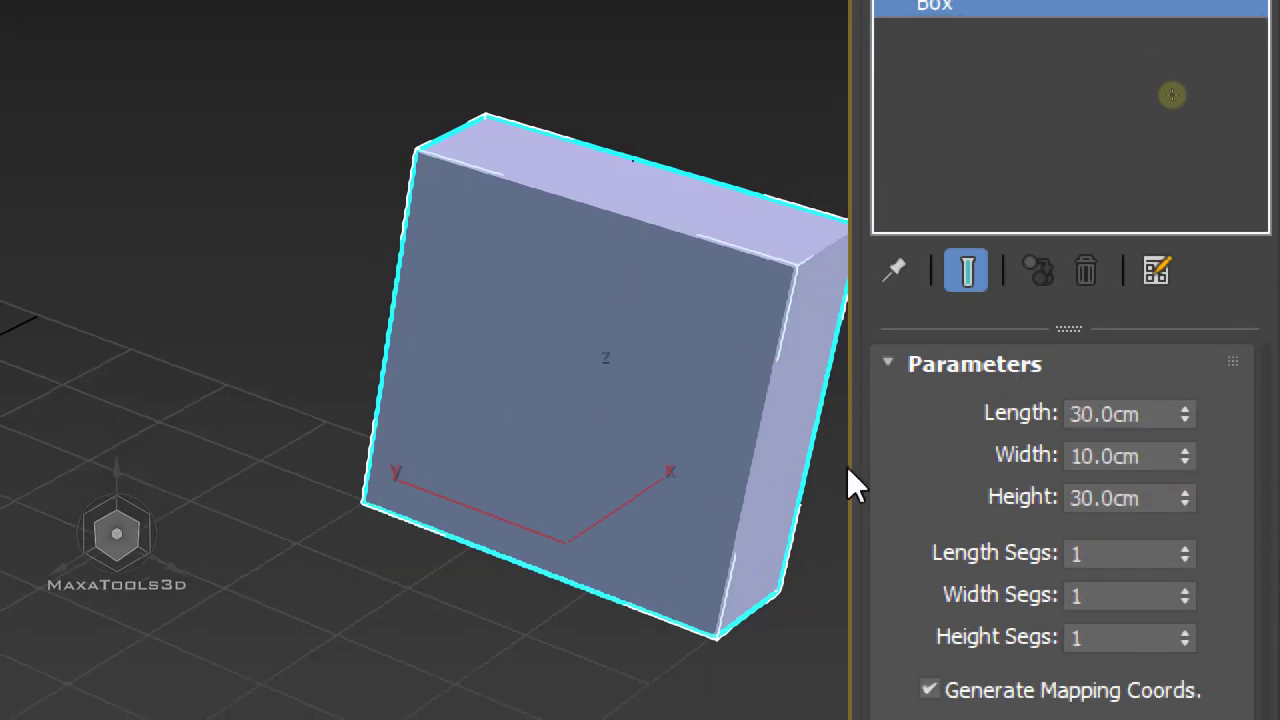
middle_click_drag(840, 482, 603, 354)
mouse_move(1185, 413)
left_mouse_down()
mouse_move(1186, 400)
mouse_move(1185, 497)
left_mouse_up()
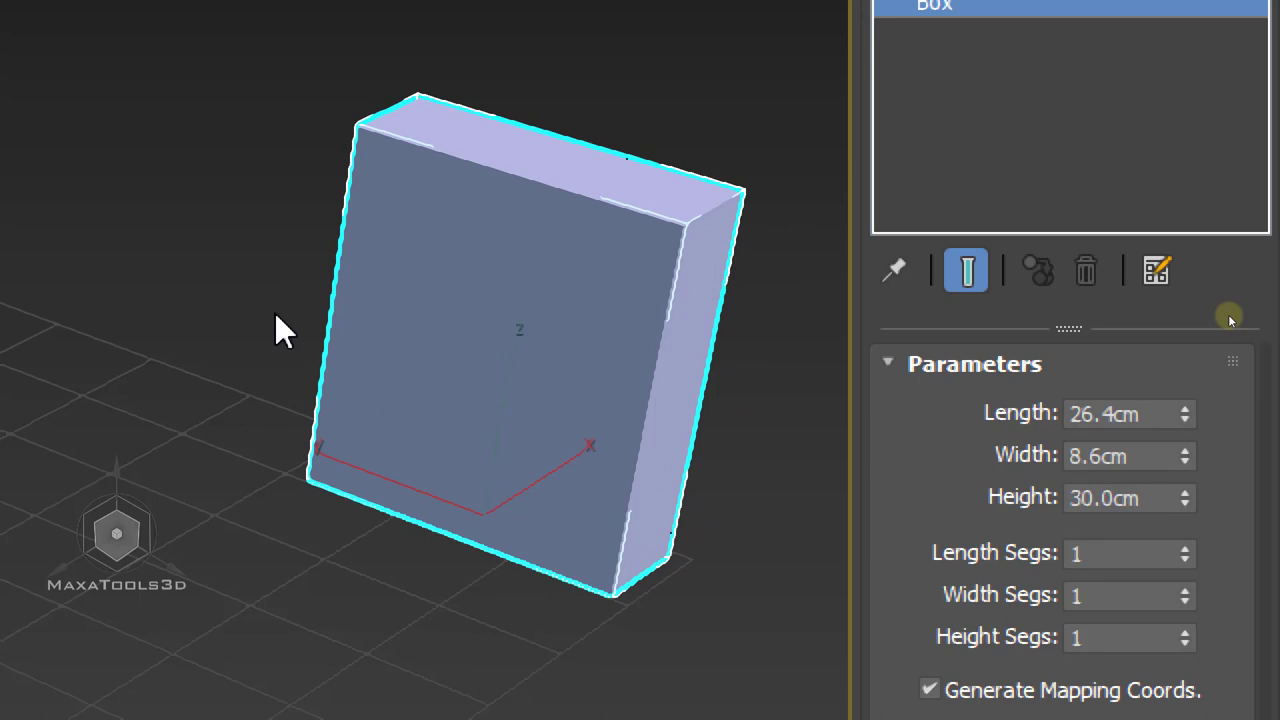
key("Delete")
Reopen AEC Extended Wall creation and enter a 250 cm height, keeping the 5.0 cm width.
left_click(900, 48)
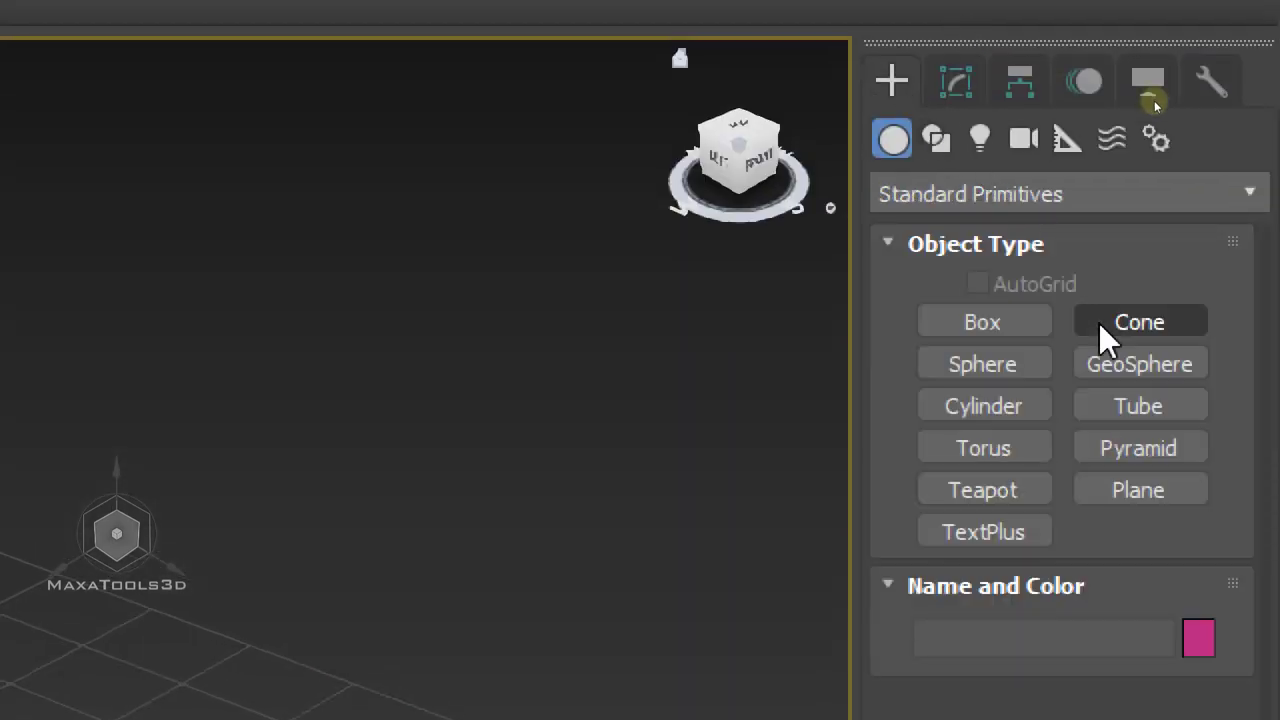
left_click(928, 196)
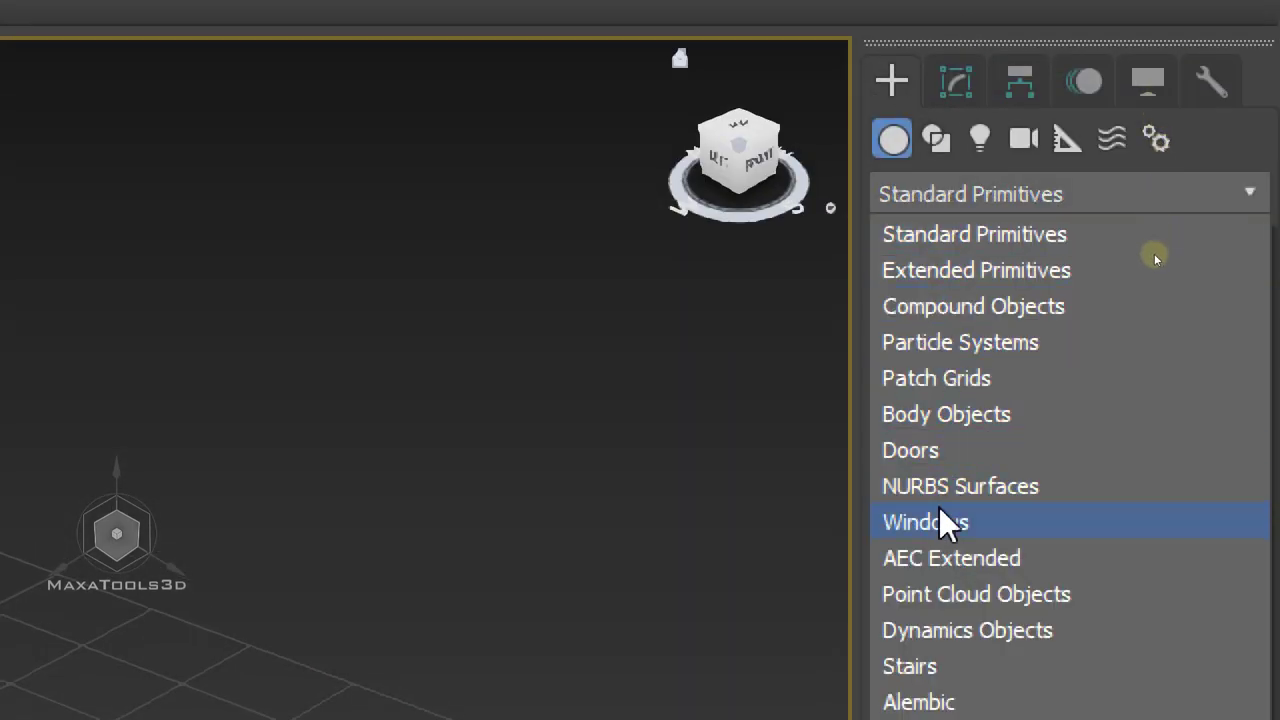
left_click(905, 557)
left_click(1040, 366)
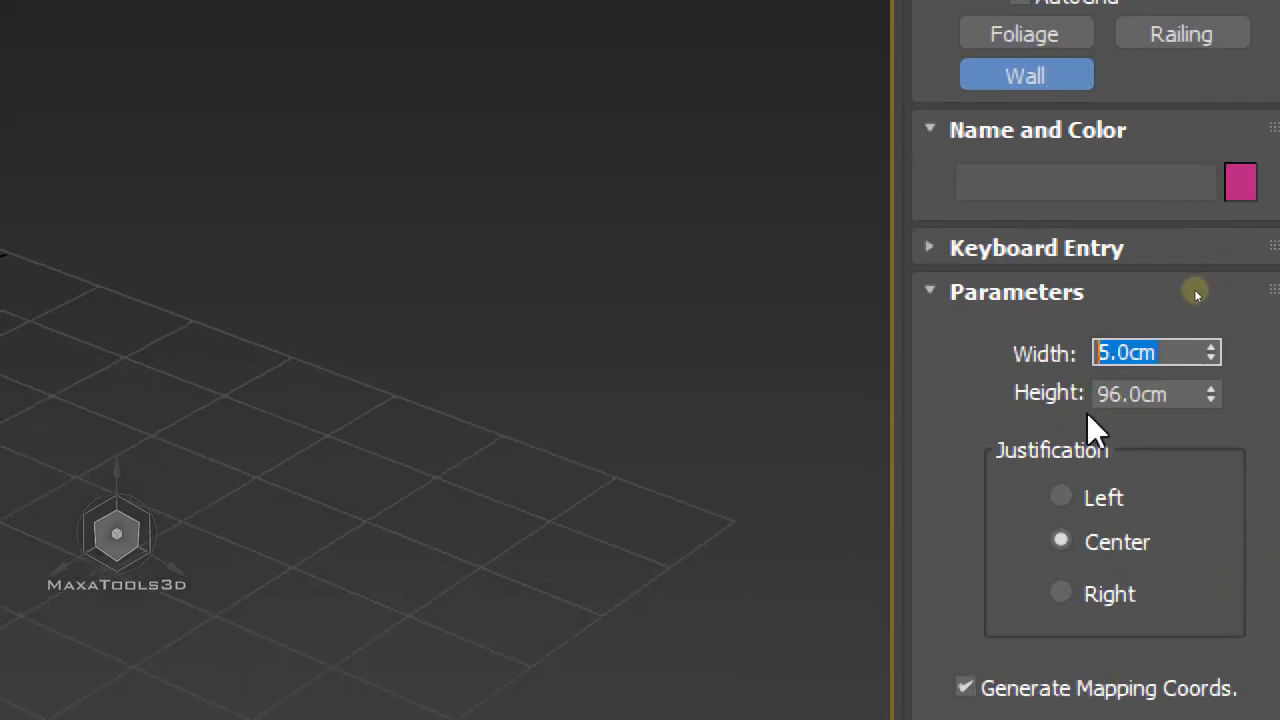
left_click(1178, 393)
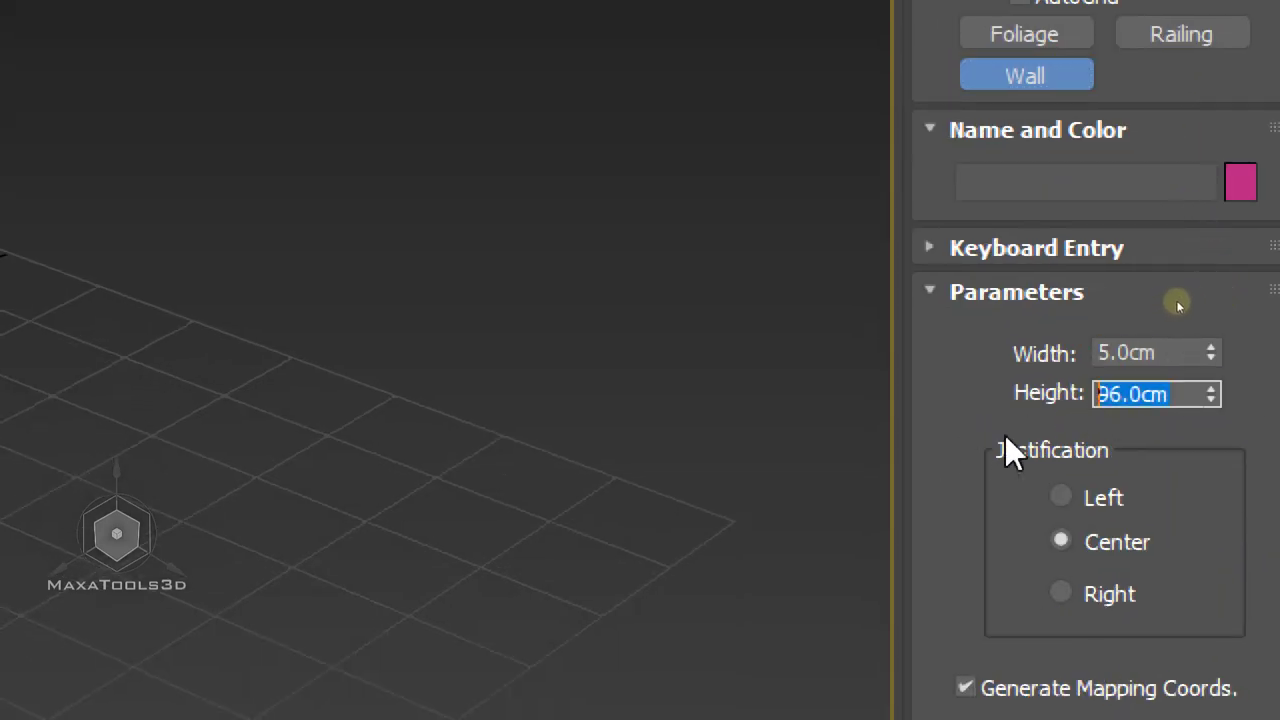
left_click(1183, 350)
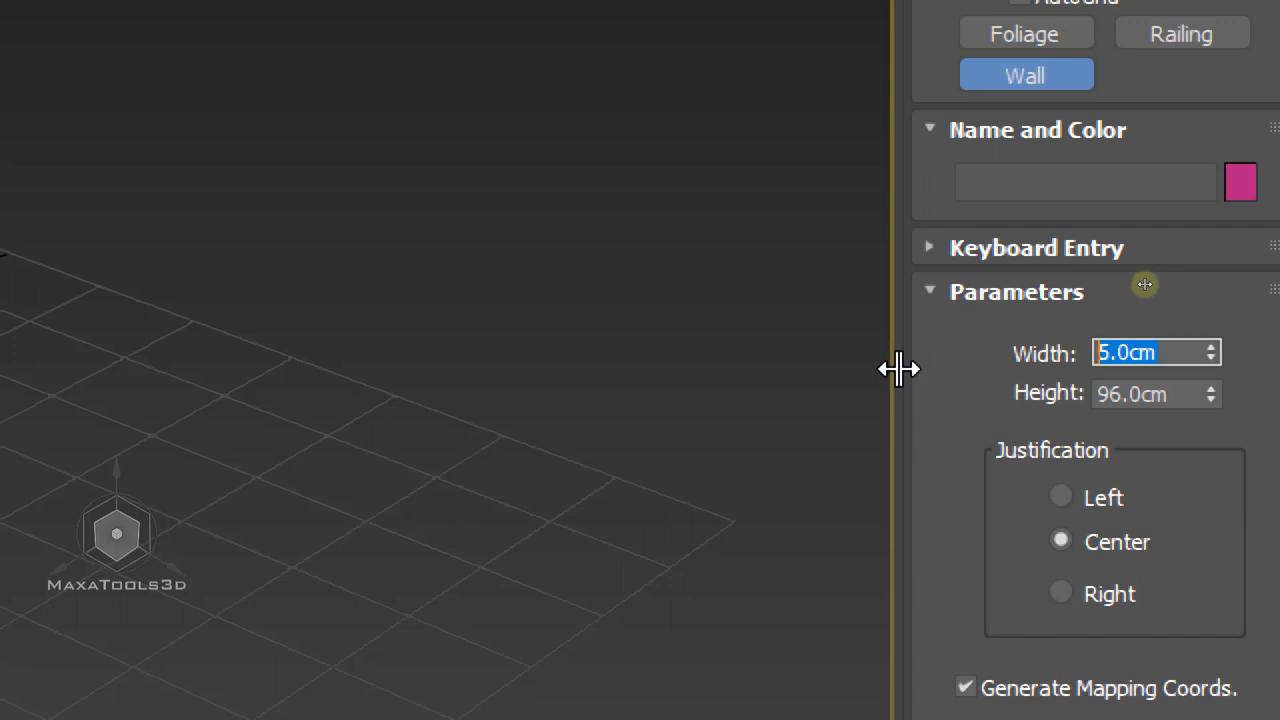
left_click(1164, 394)
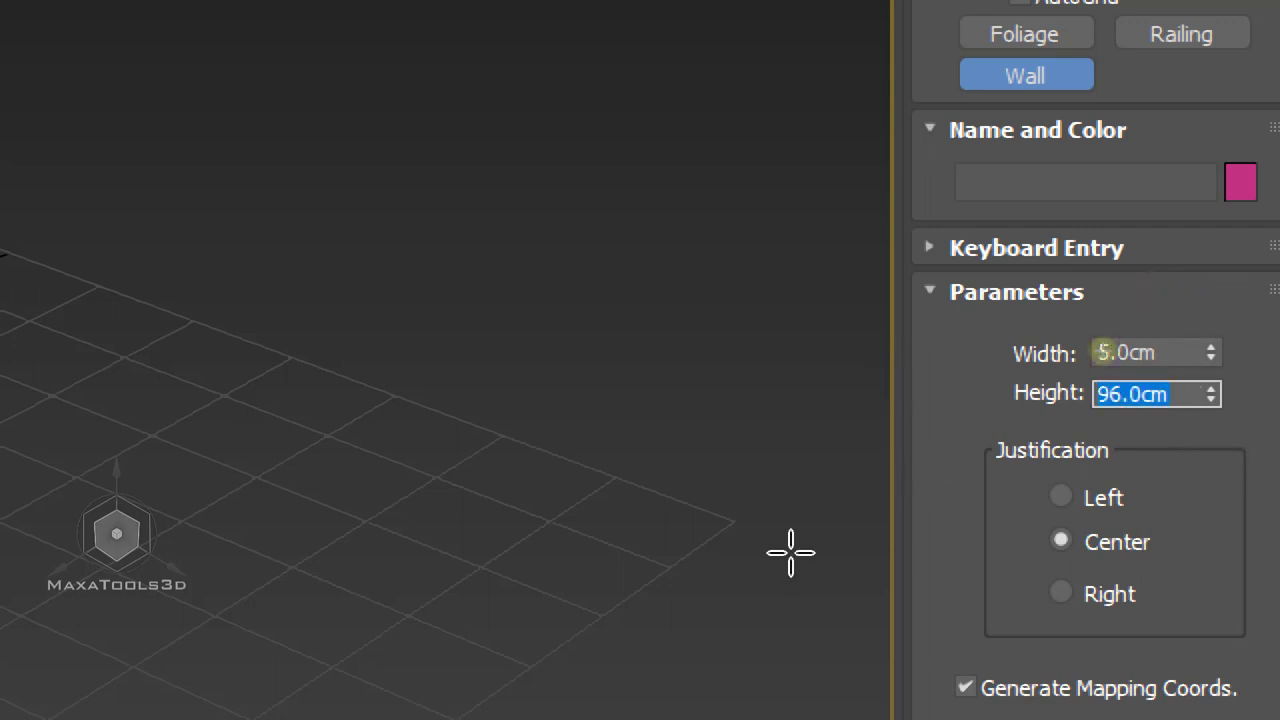
type("250")
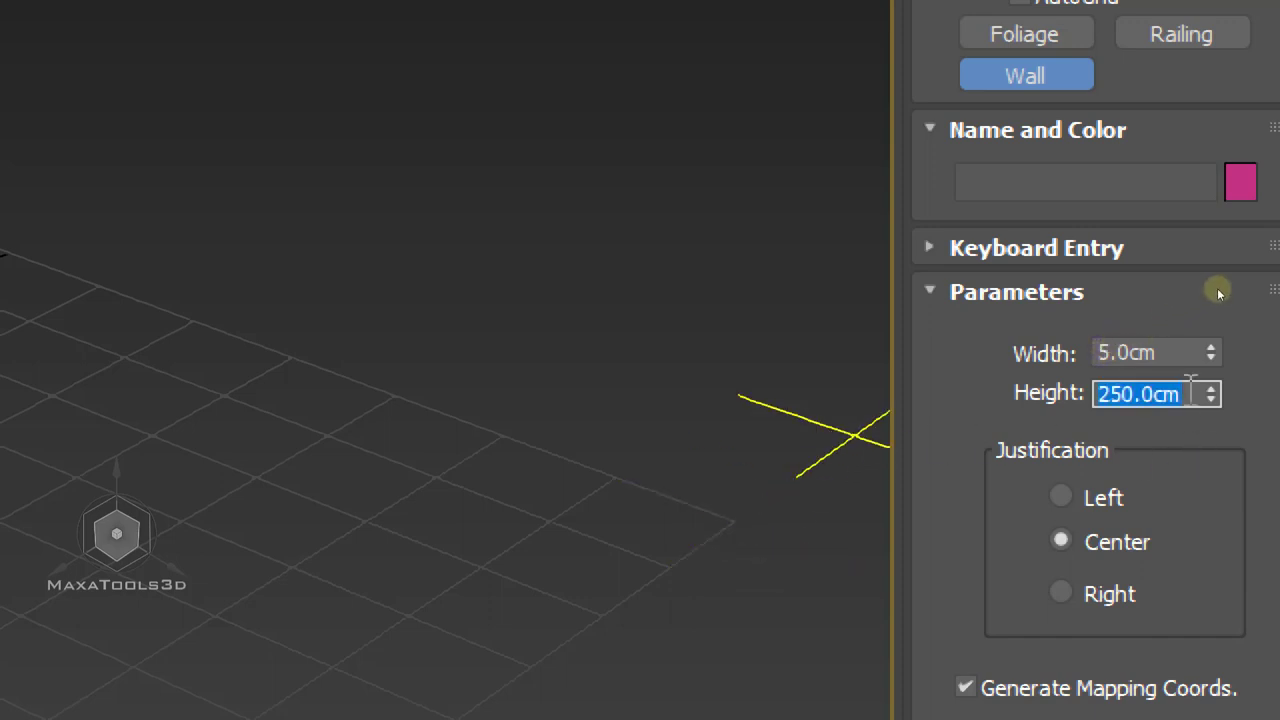
Confirm the 250 cm wall height with a 12 cm width and frame the grid.
key("Tab")
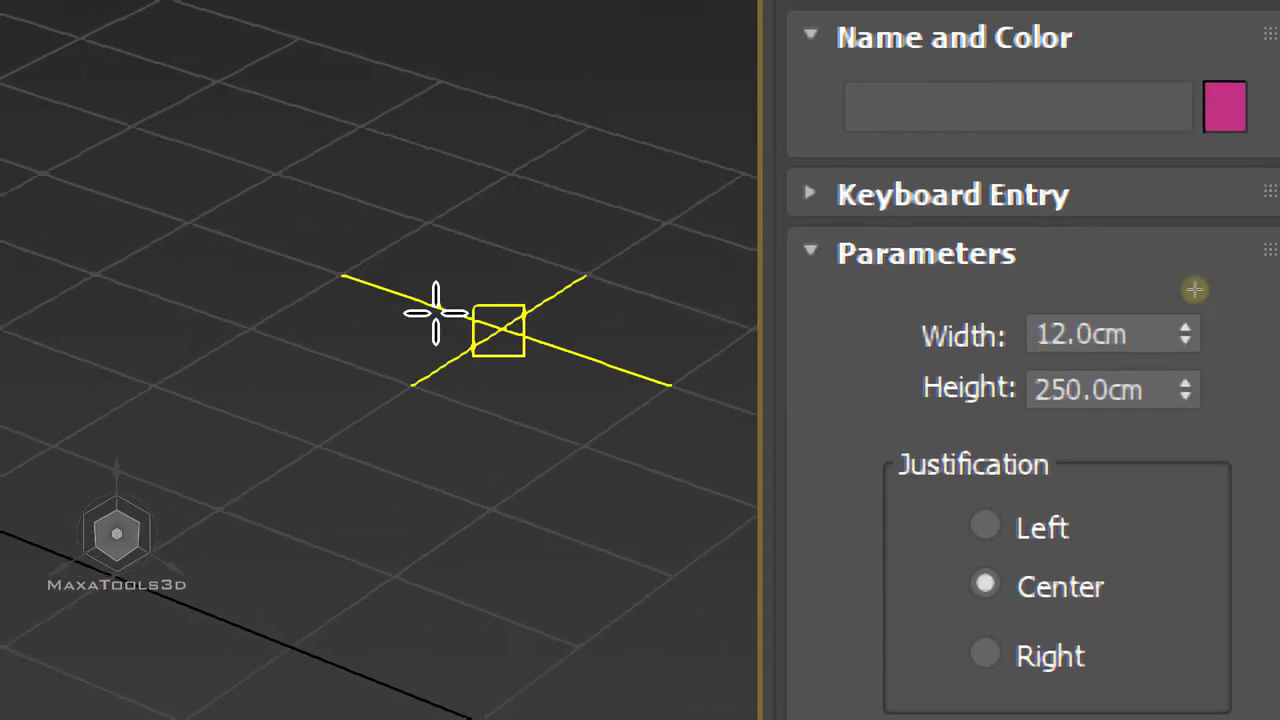
middle_click_drag(566, 333, 551, 354)
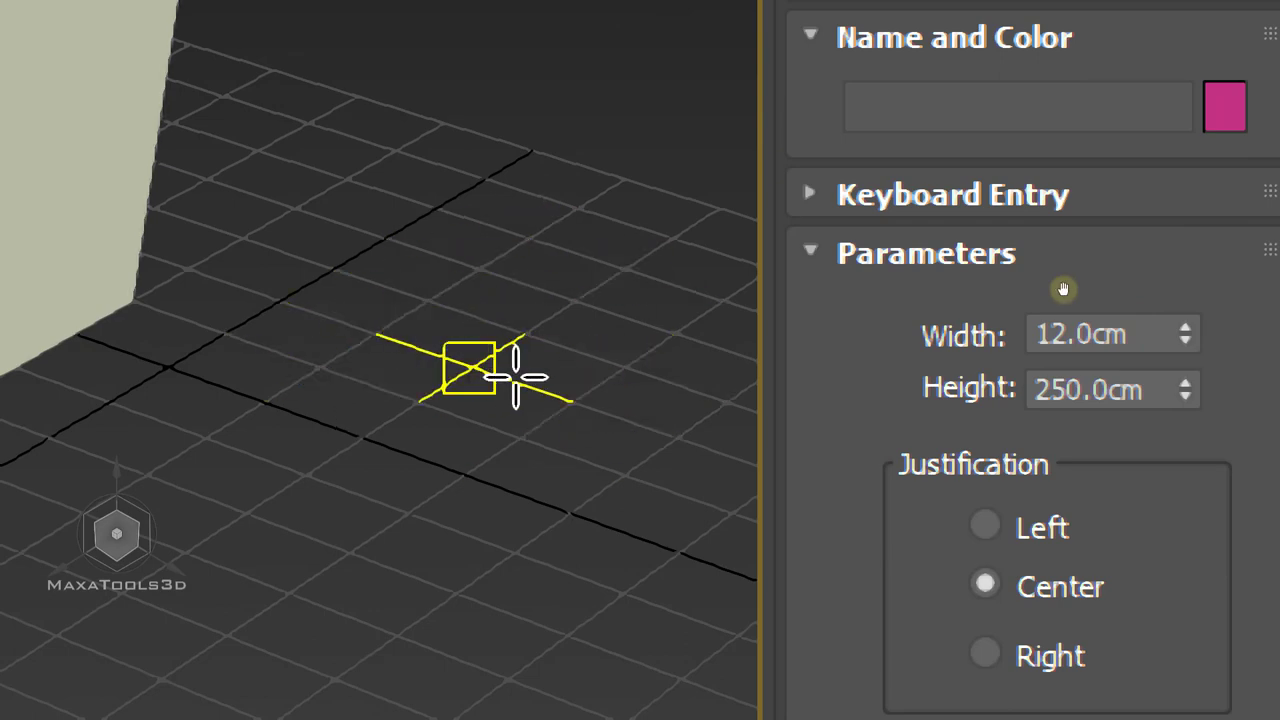
mouse_move(508, 343)
middle_mouse_down()
mouse_move(441, 208)
mouse_move(514, 220)
middle_mouse_up()
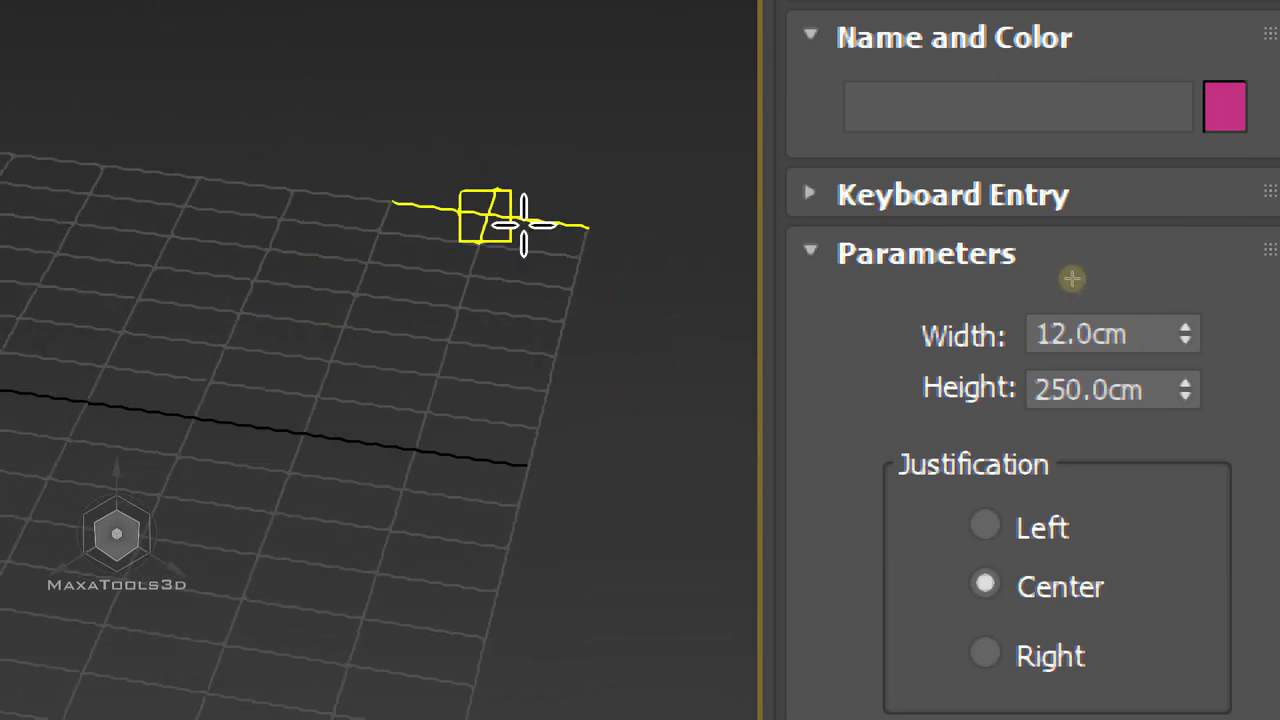
scroll(514, 220, "up", 3)
middle_click_drag(594, 149, 585, 237)
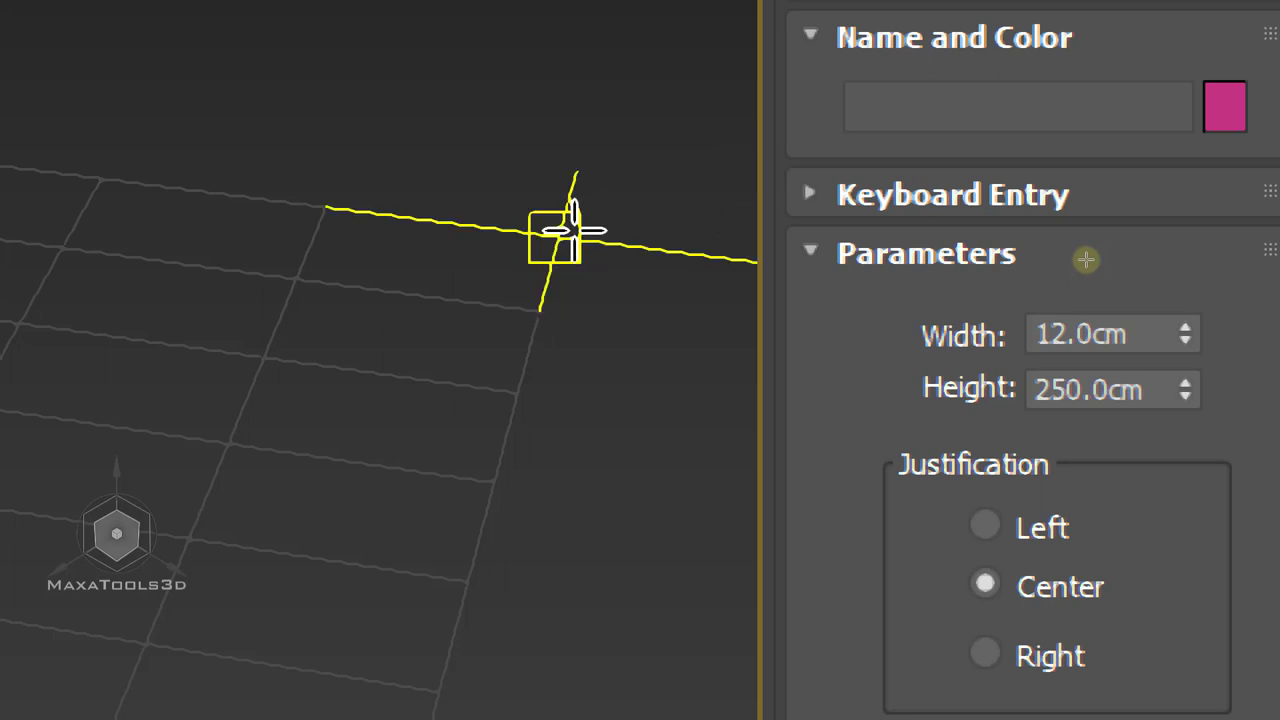
Start a trial wall on the grid, then cancel it.
left_click(560, 237)
scroll(580, 286, "down", 3)
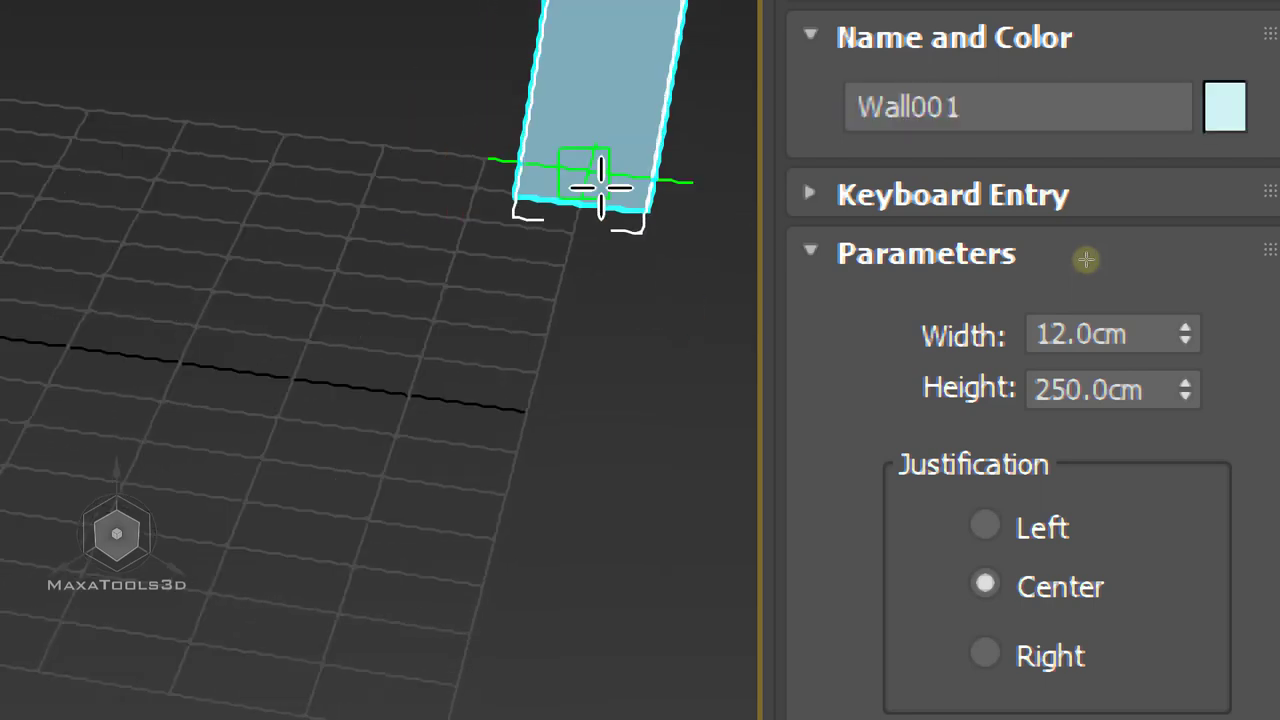
scroll(600, 177, "down", 2)
scroll(551, 323, "up", 2)
scroll(686, 371, "up", 2)
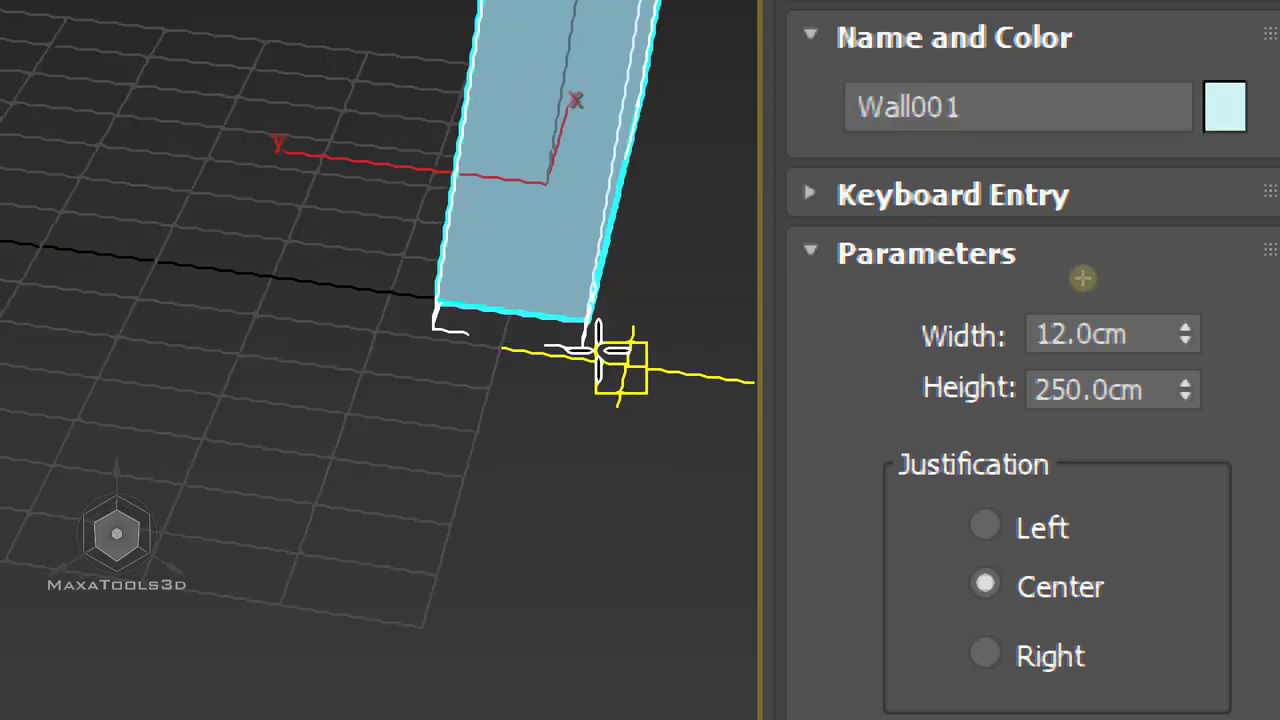
scroll(606, 357, "up", 3)
scroll(465, 262, "down", 2)
scroll(450, 300, "down", 1)
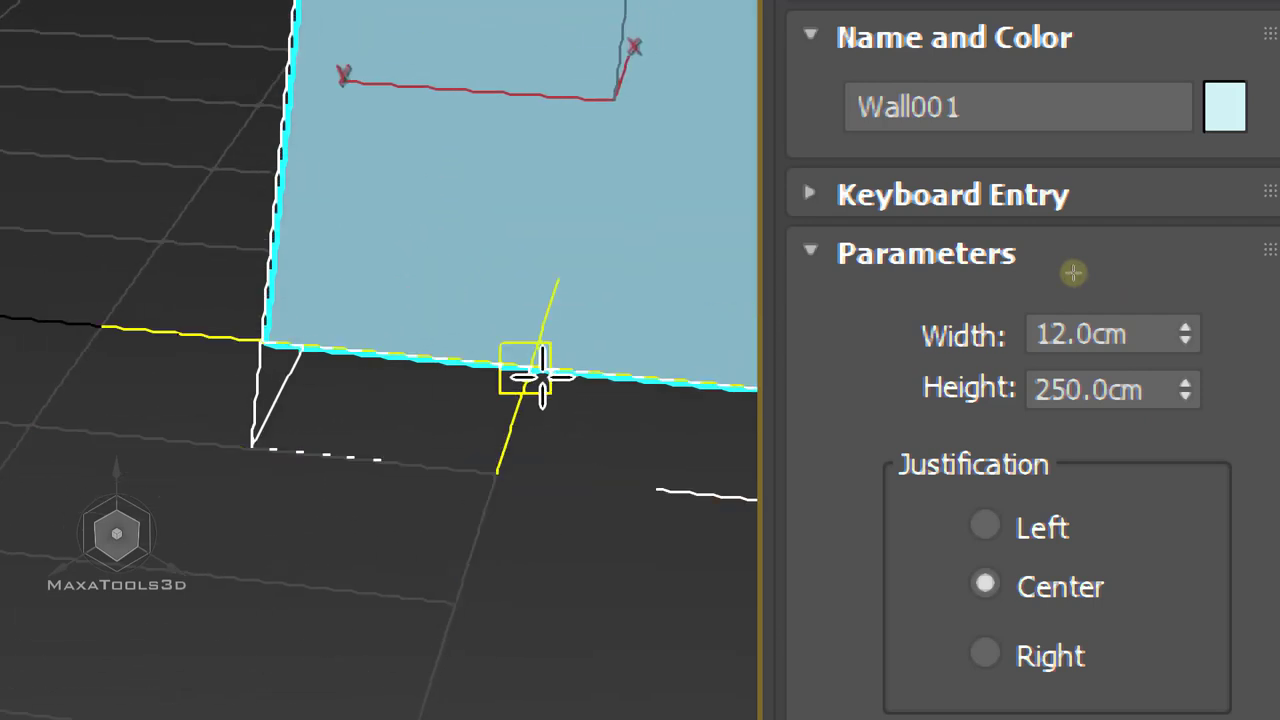
middle_click_drag(590, 366, 500, 366)
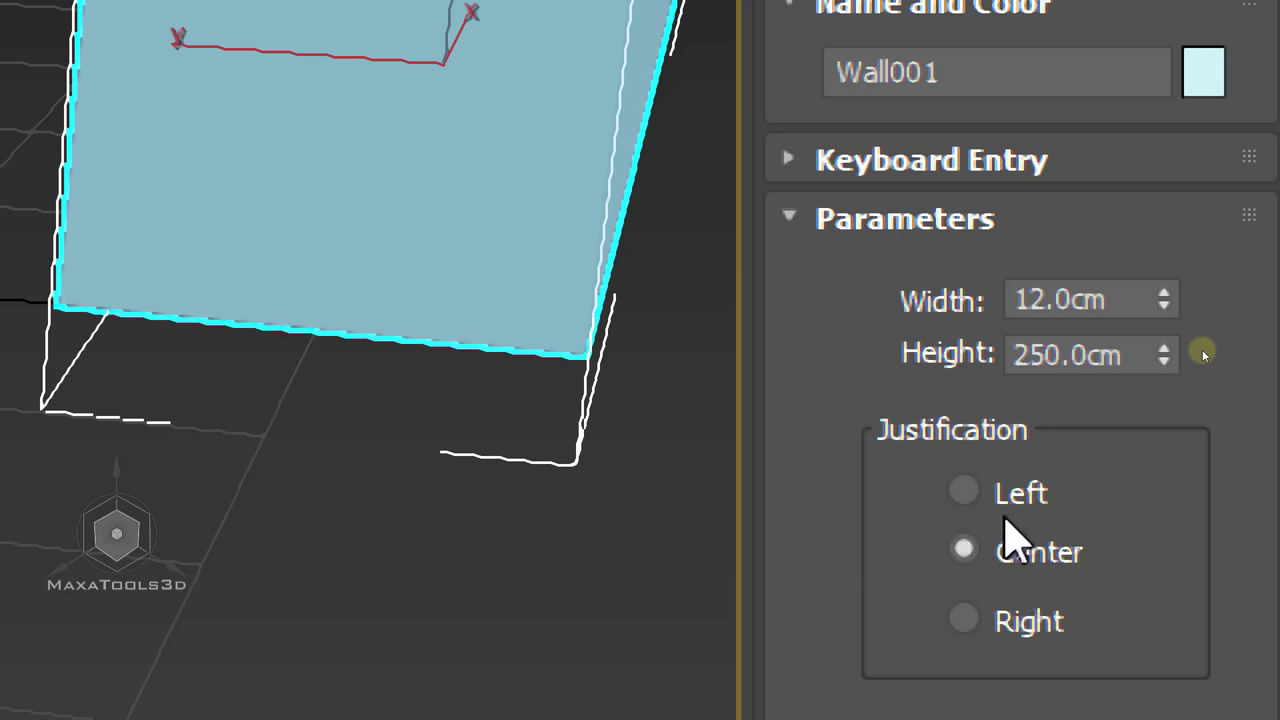
right_click(480, 449)
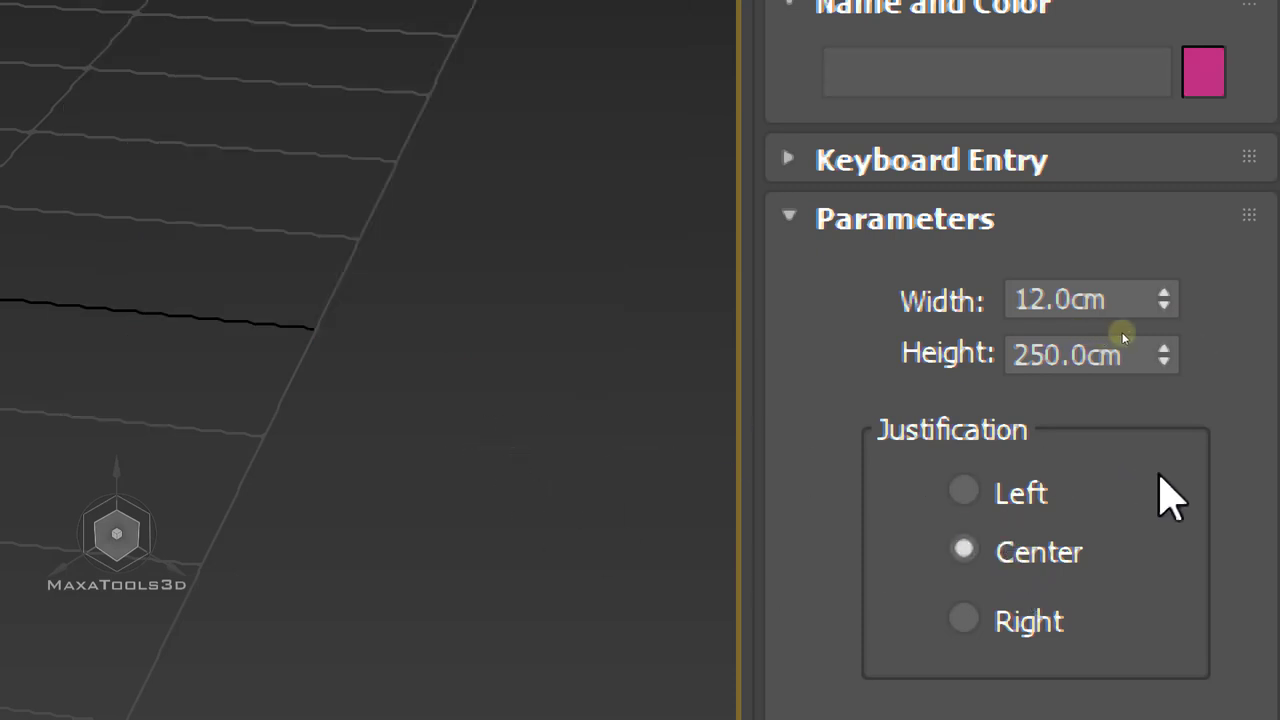
Draw a left-justified test wall in Perspective, then undo it.
left_click(1022, 494)
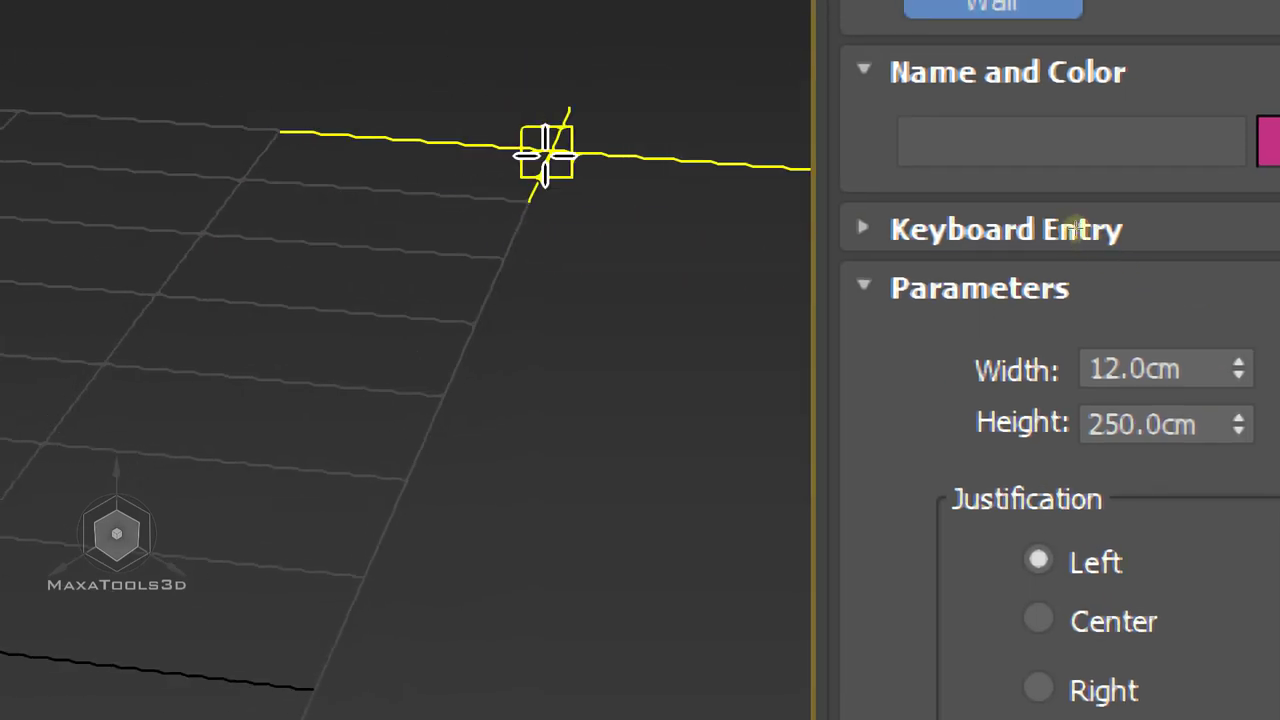
left_click(565, 150)
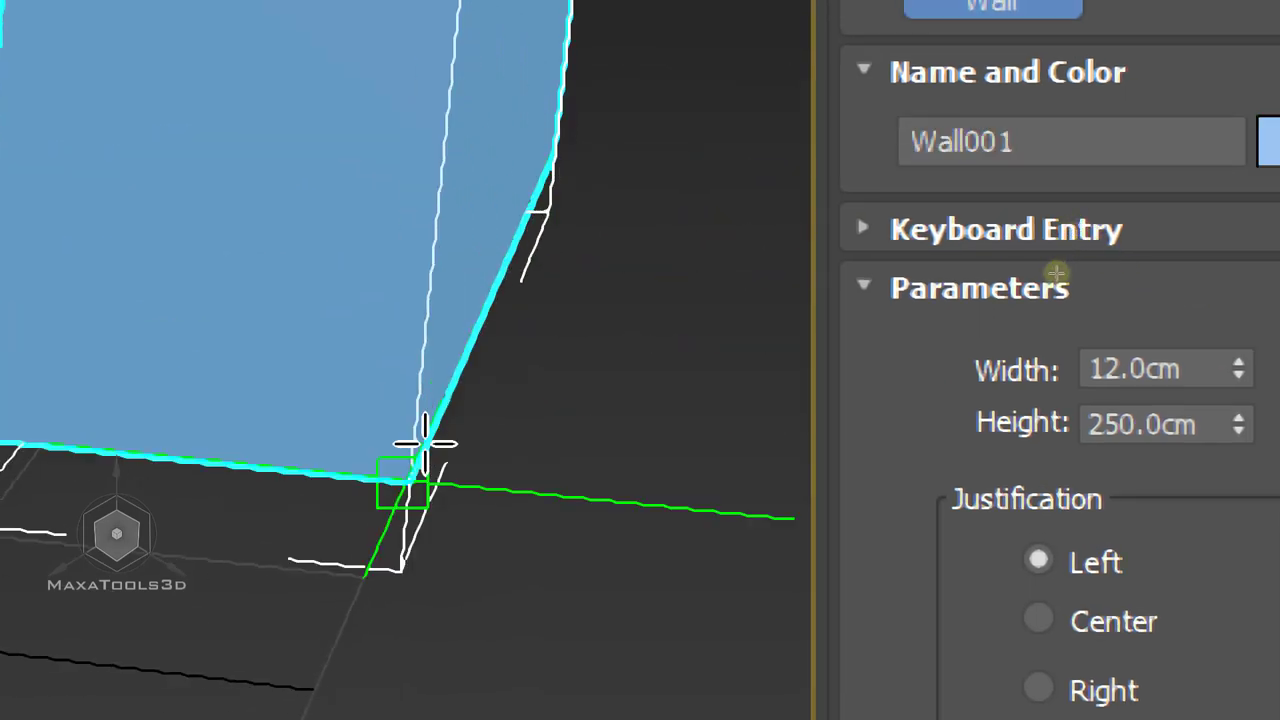
middle_click_drag(425, 443, 553, 370, "alt")
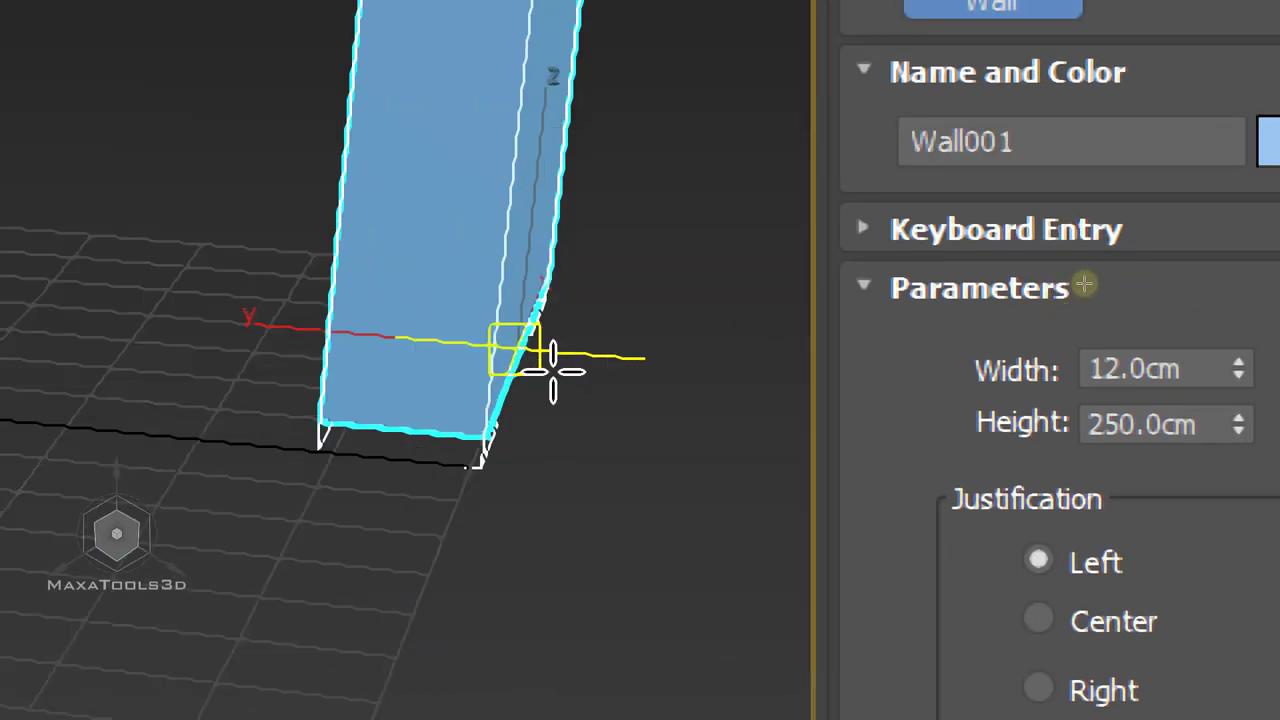
left_click(553, 370)
right_click(457, 414)
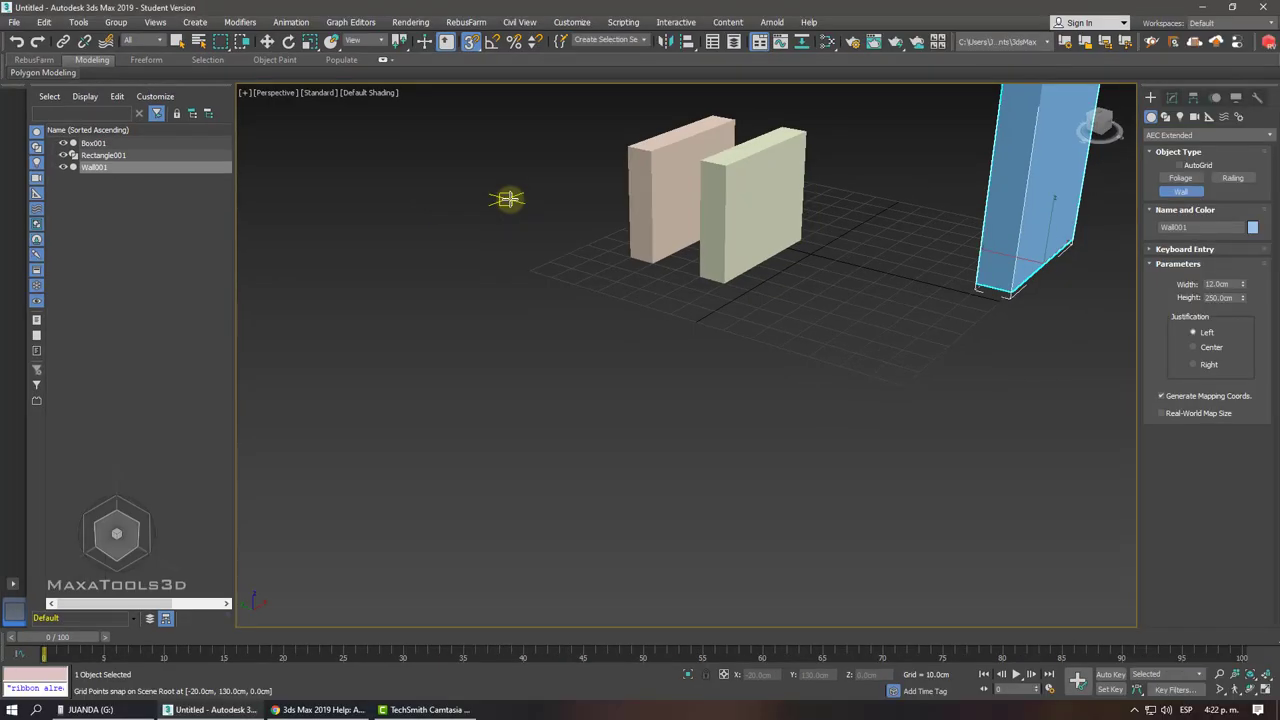
middle_click_drag(508, 199, 585, 218, "alt")
key("ctrl+z")
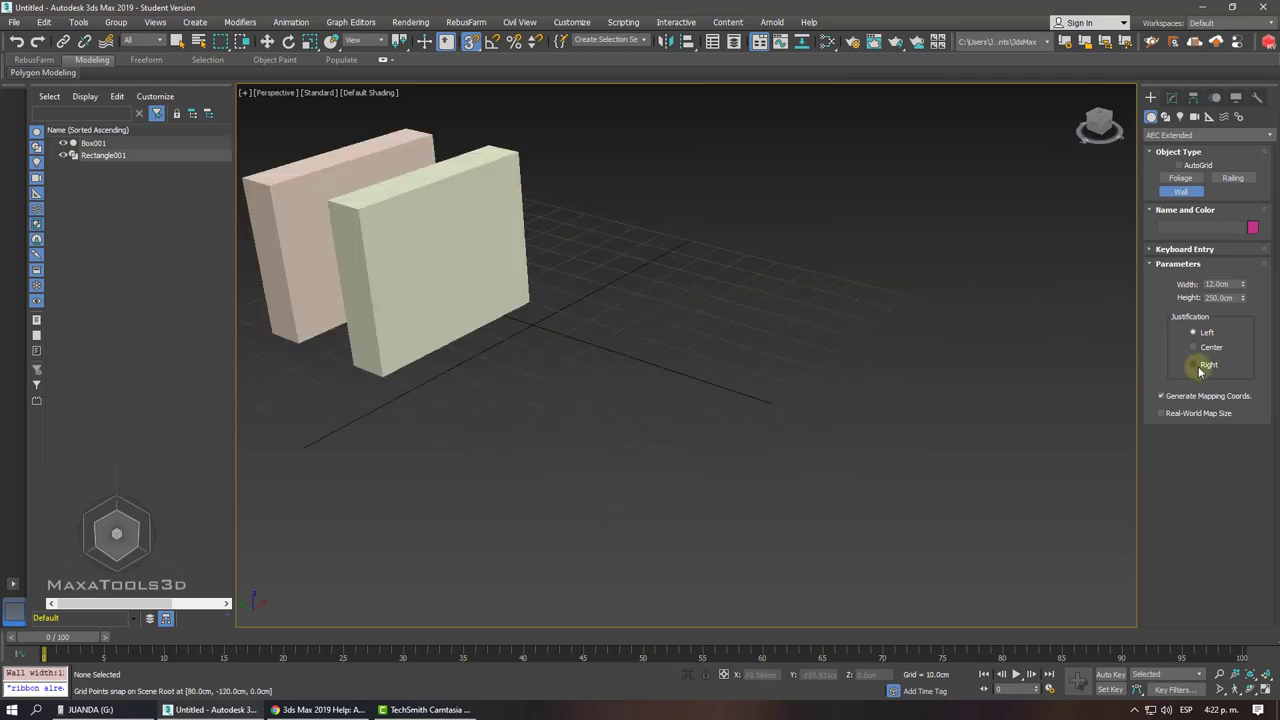
Switch wall justification to Right and cancel a newly started wall.
left_click(1200, 368)
left_click(905, 303)
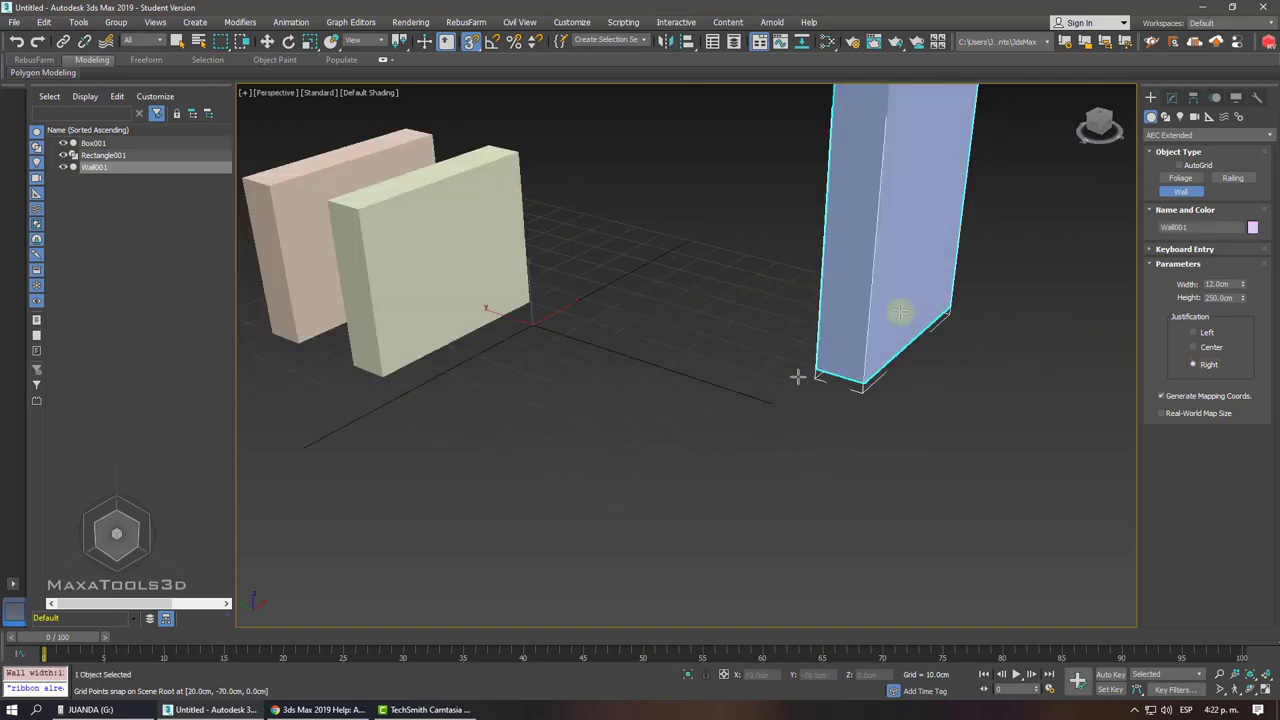
right_click(767, 400)
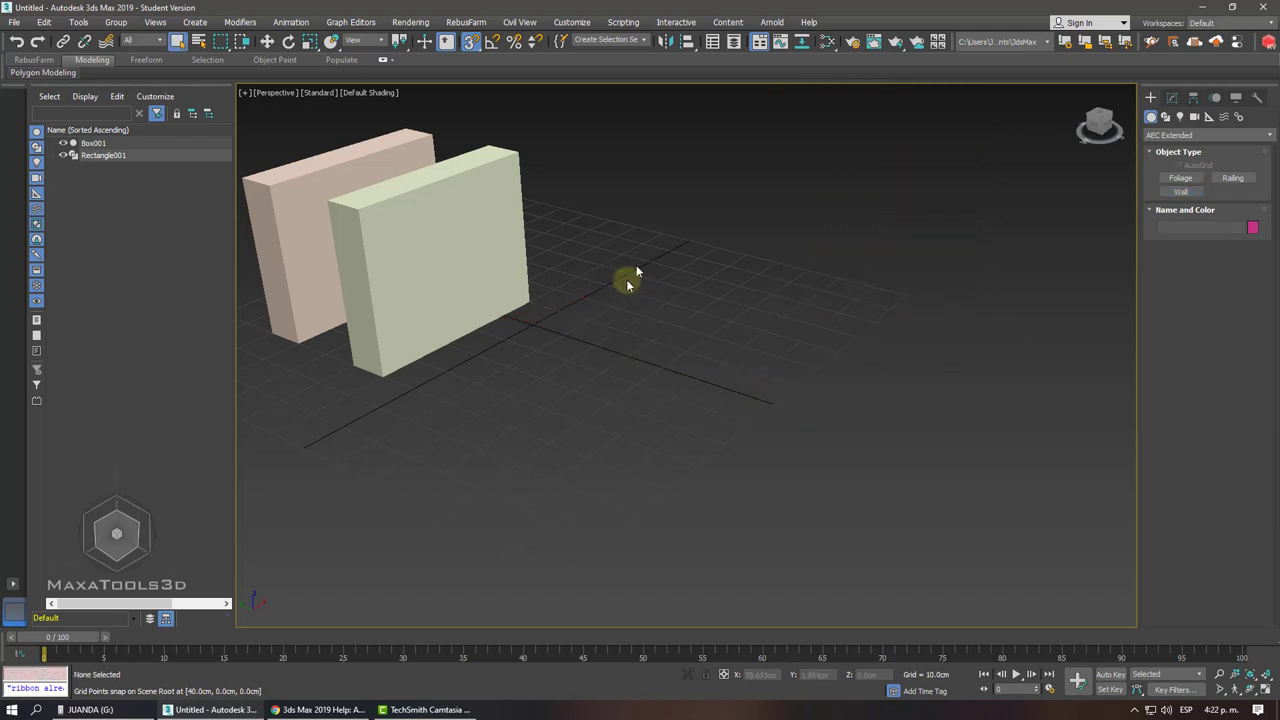
middle_click_drag(626, 279, 627, 285)
scroll(642, 277, "down", 8)
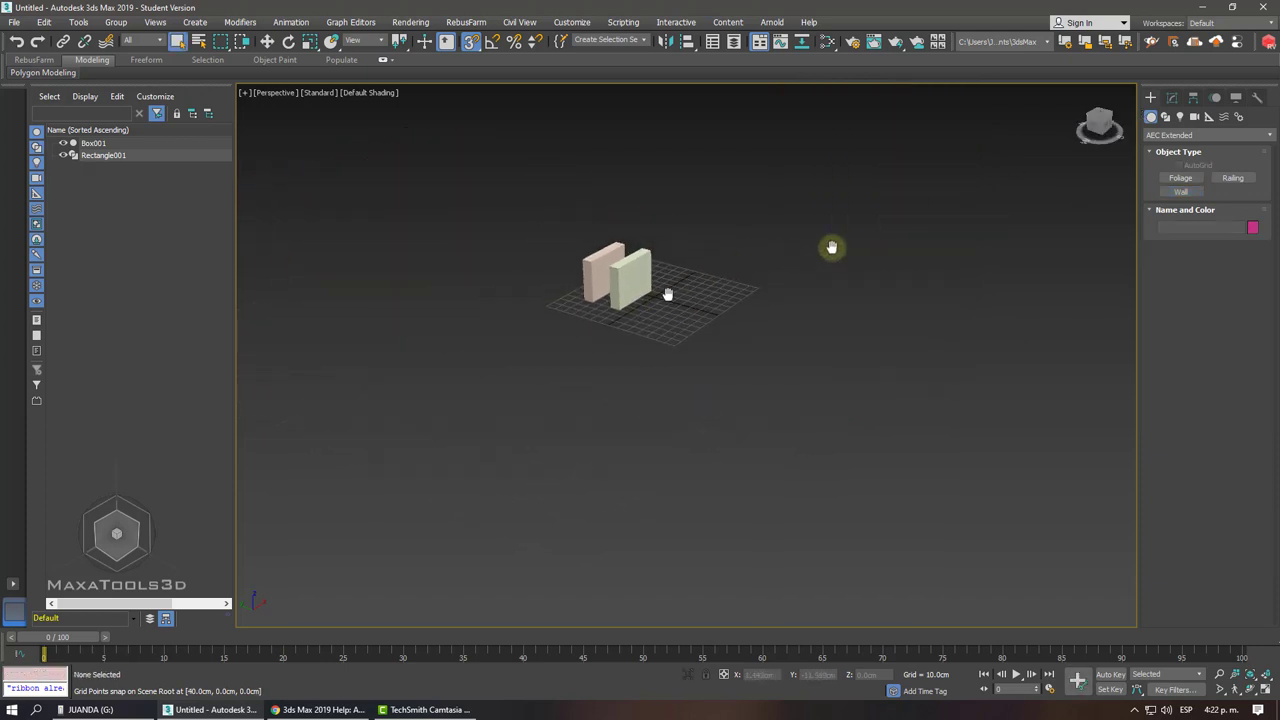
Reactivate the Wall tool and start two test walls beside the boxes, cancelling each.
left_click(1178, 192)
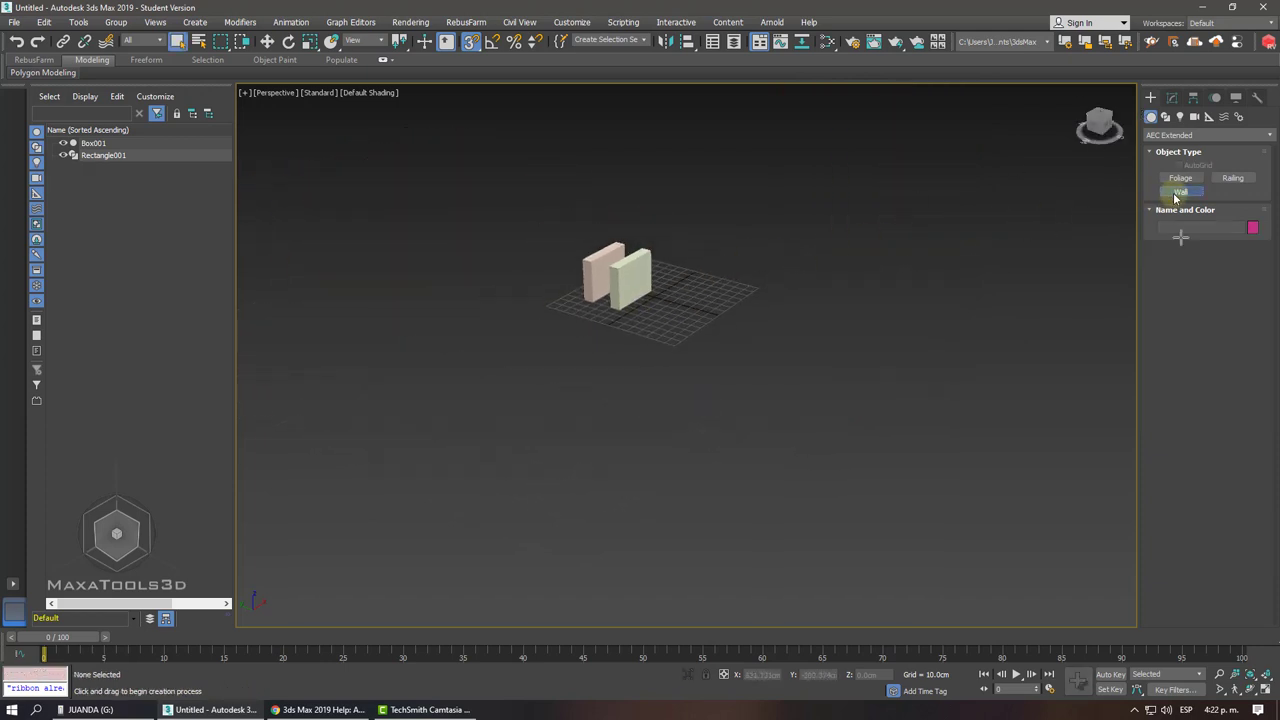
scroll(690, 277, "up", 2)
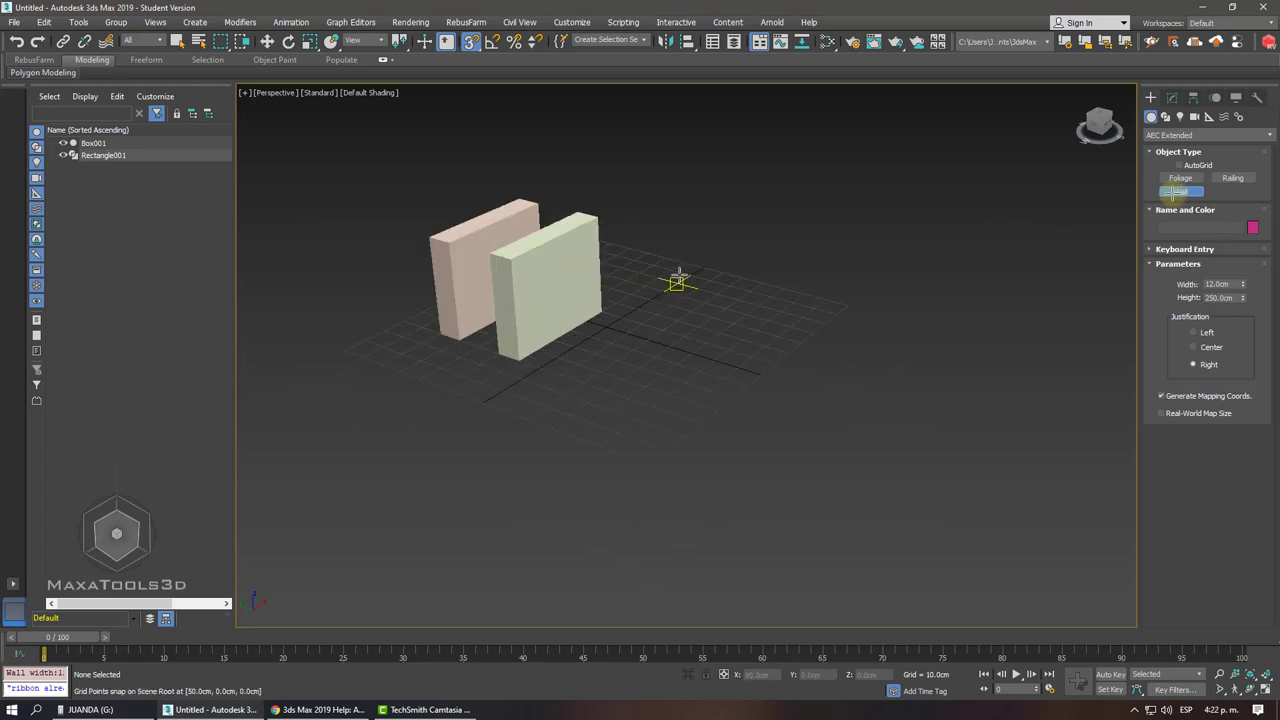
scroll(690, 277, "down", 2)
left_click(663, 226)
scroll(663, 226, "up", 2)
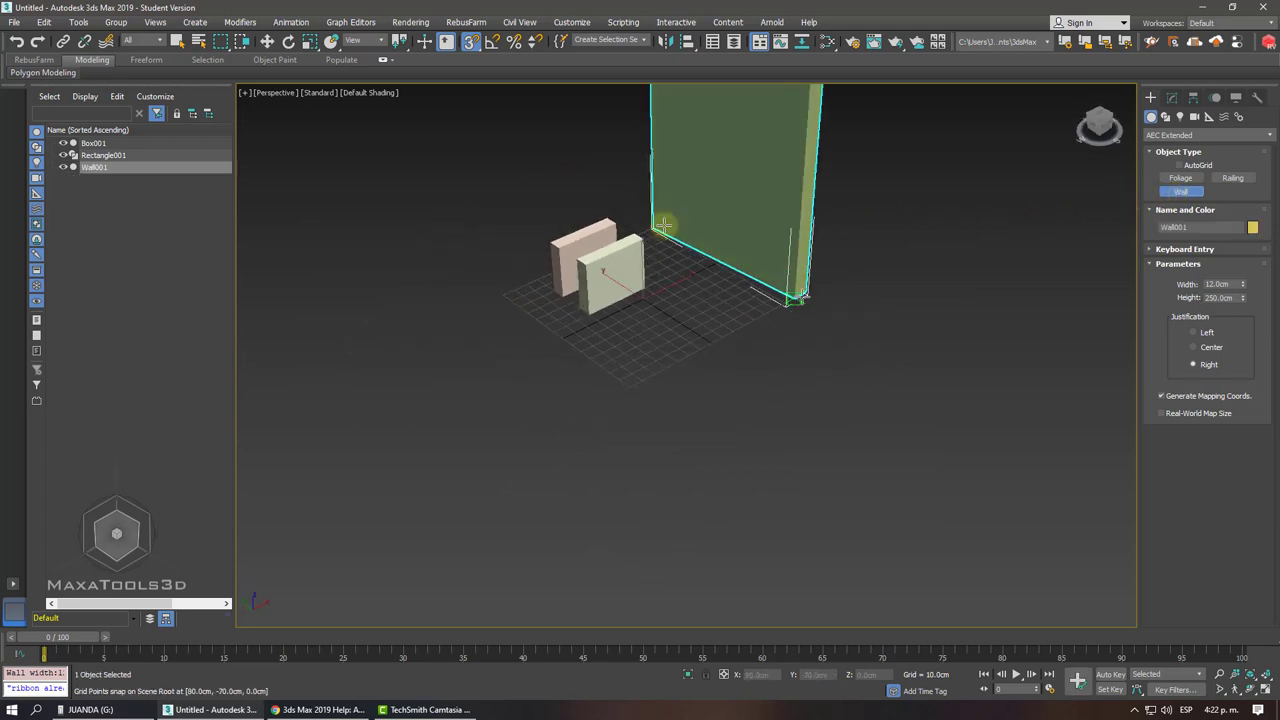
scroll(663, 226, "down", 4)
right_click(795, 290)
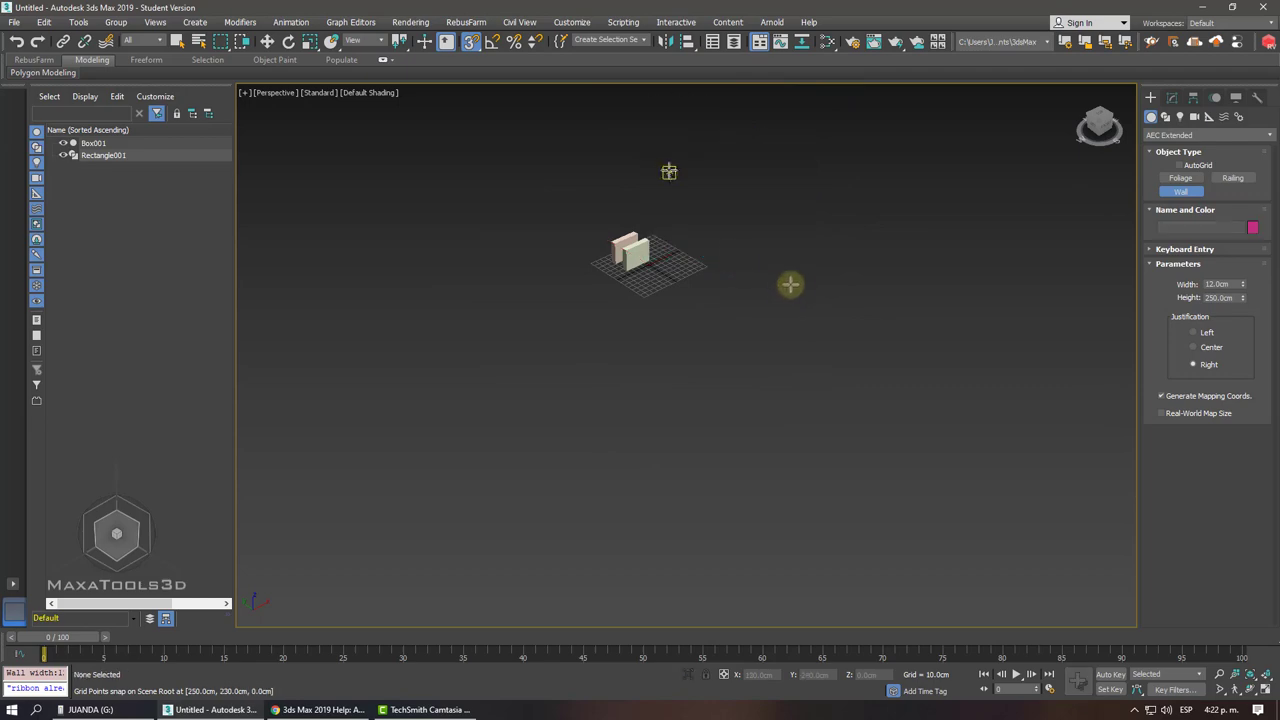
scroll(700, 220, "up", 1)
left_click(597, 176)
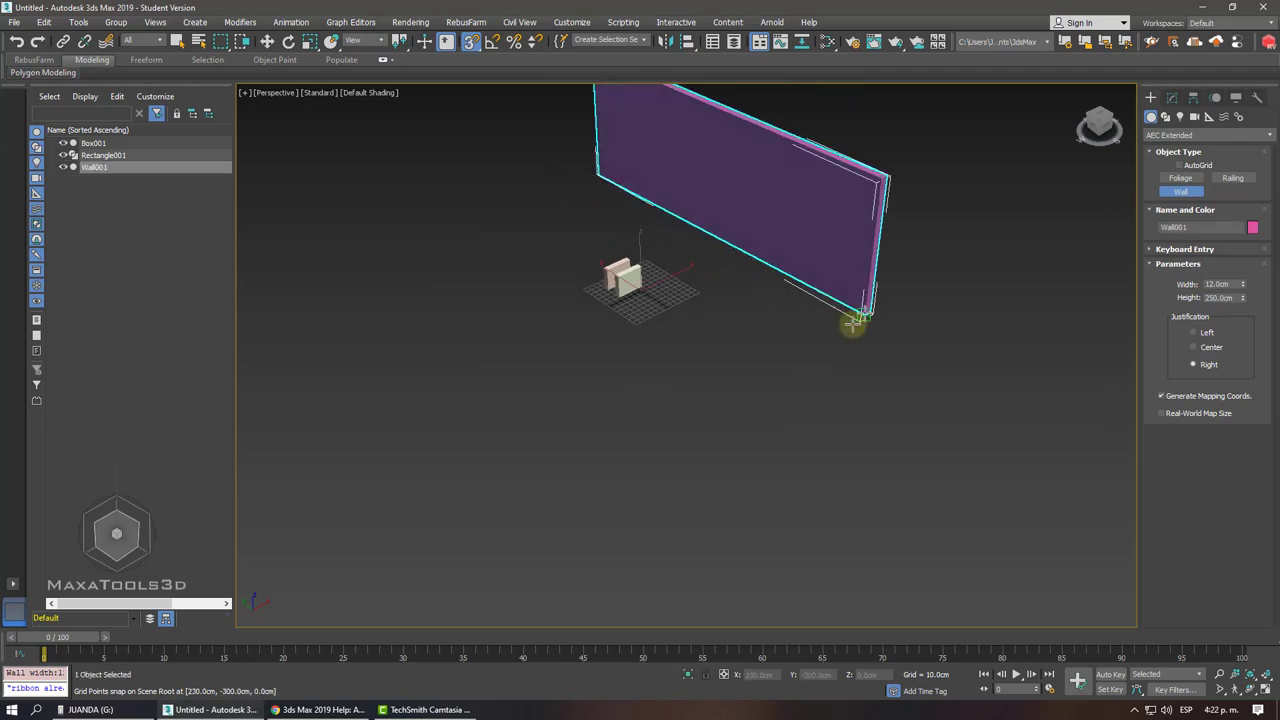
right_click(777, 284)
In the Top view, trace the stepped room outline around the boxes and close it.
key("t")
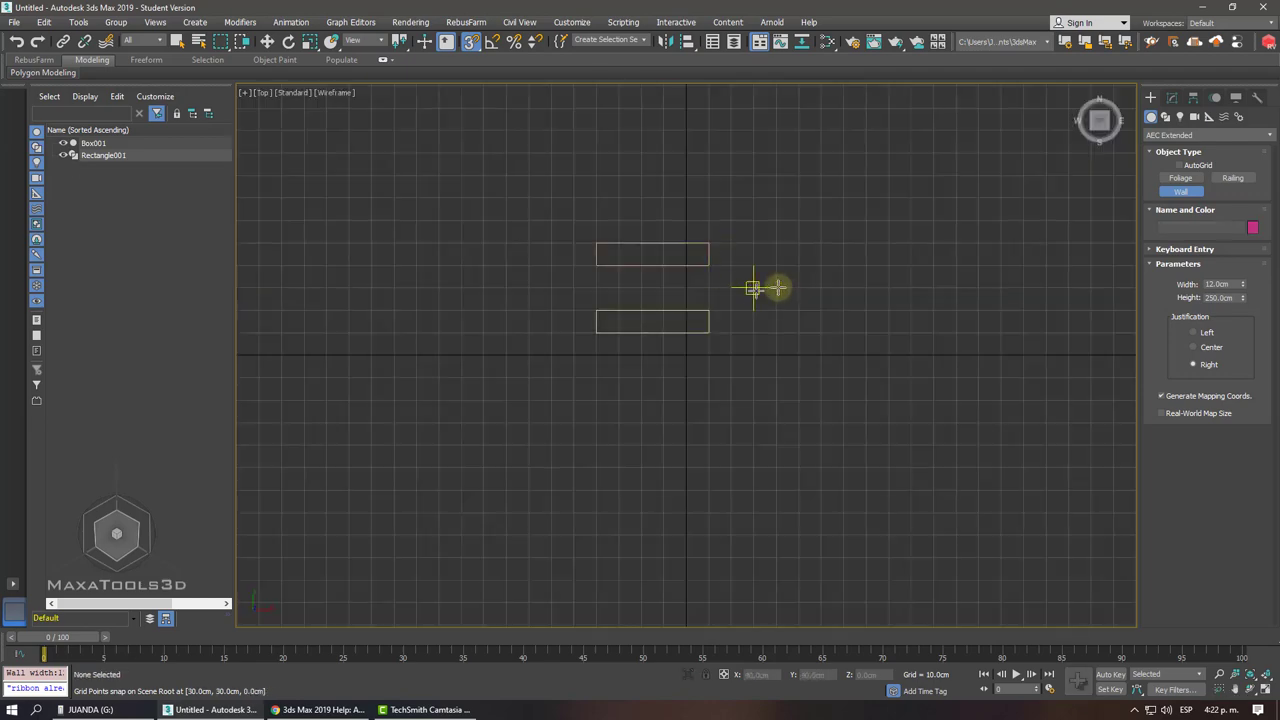
scroll(775, 287, "down", 3)
middle_click_drag(777, 287, 920, 284)
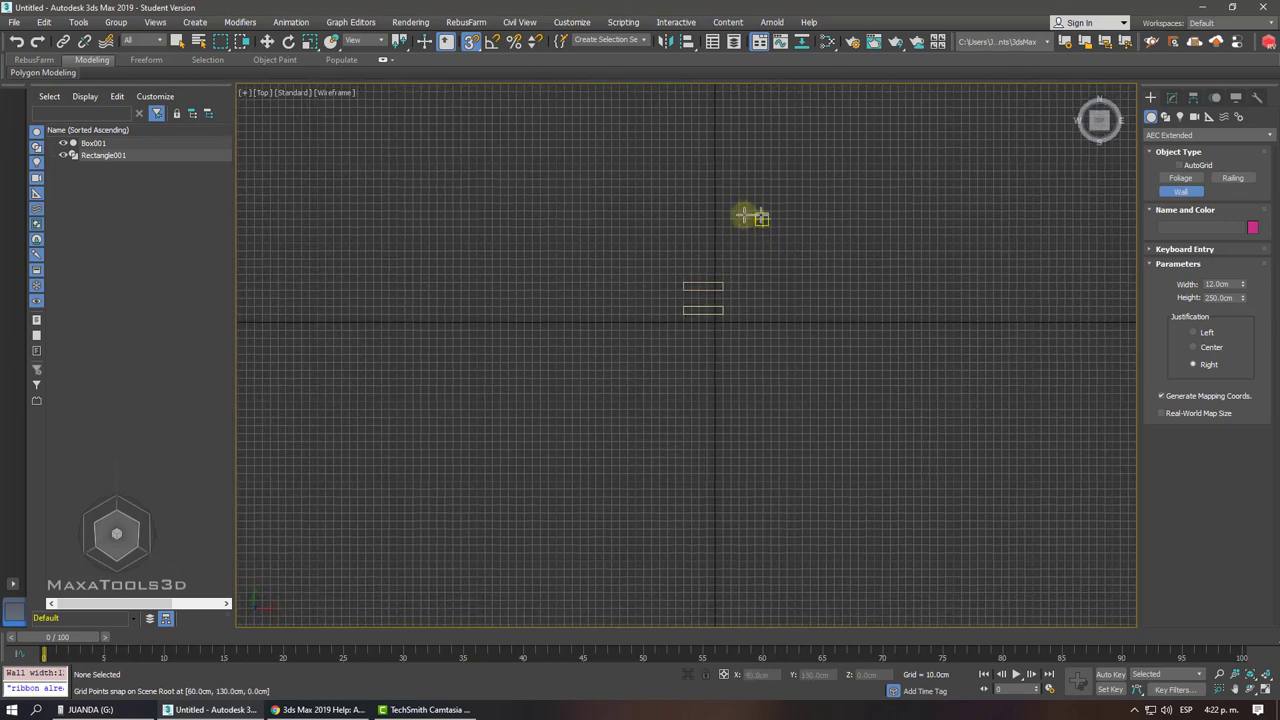
left_click(802, 252)
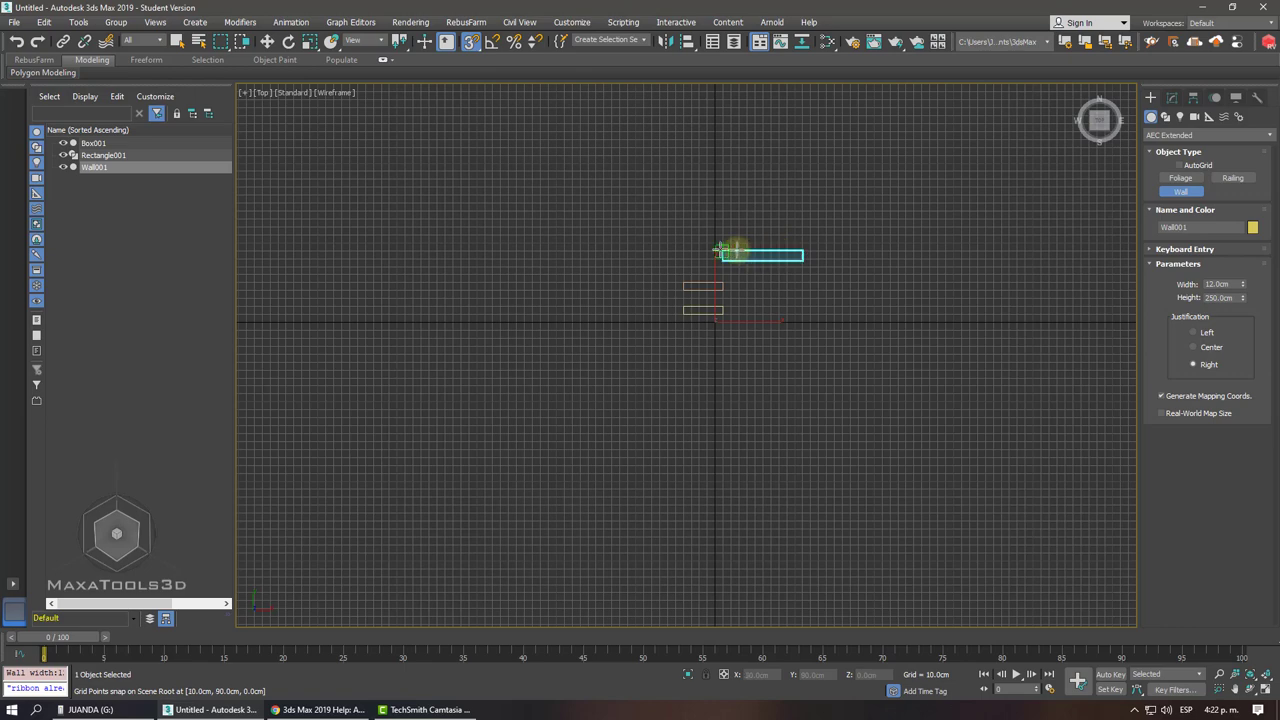
left_click(720, 251)
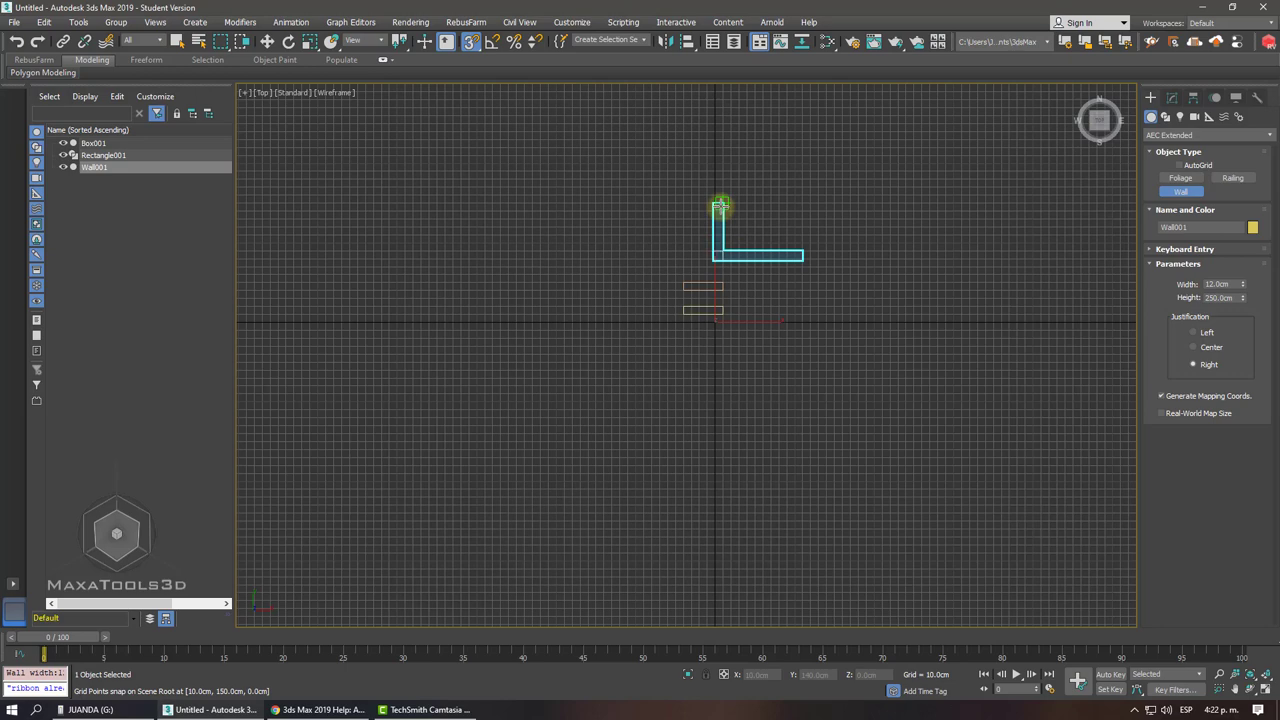
left_click(720, 205)
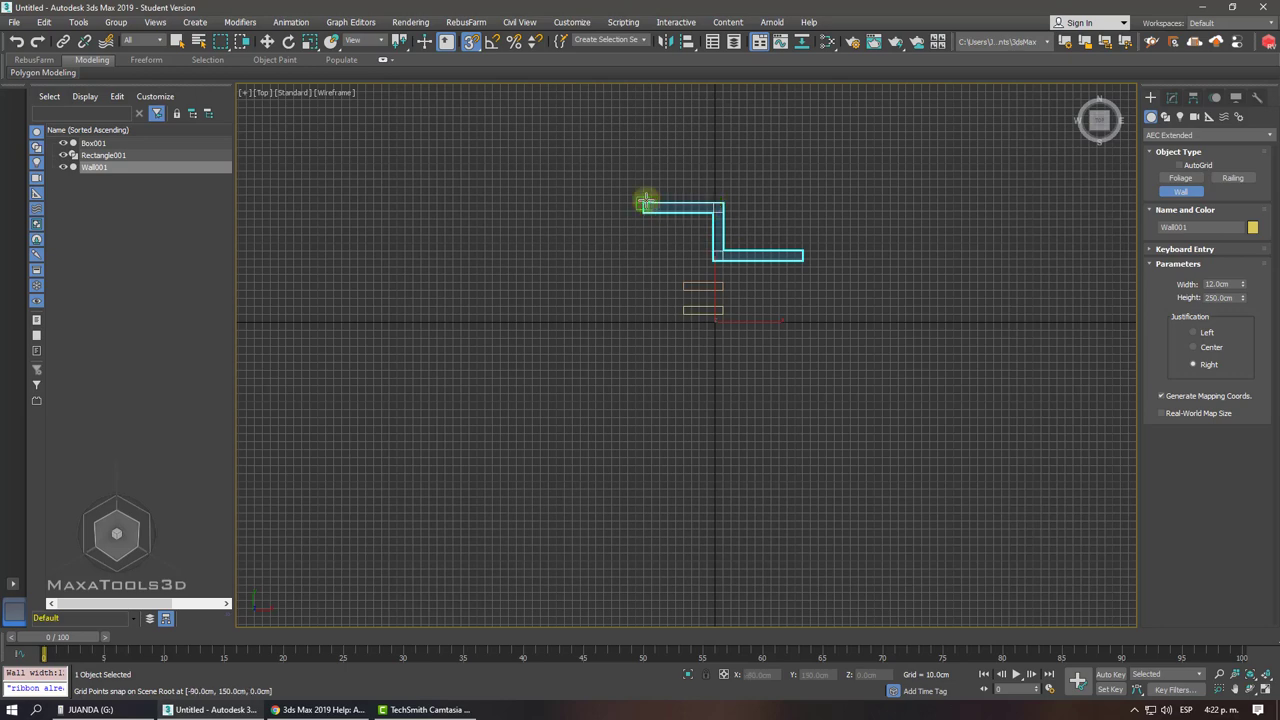
left_click(645, 205)
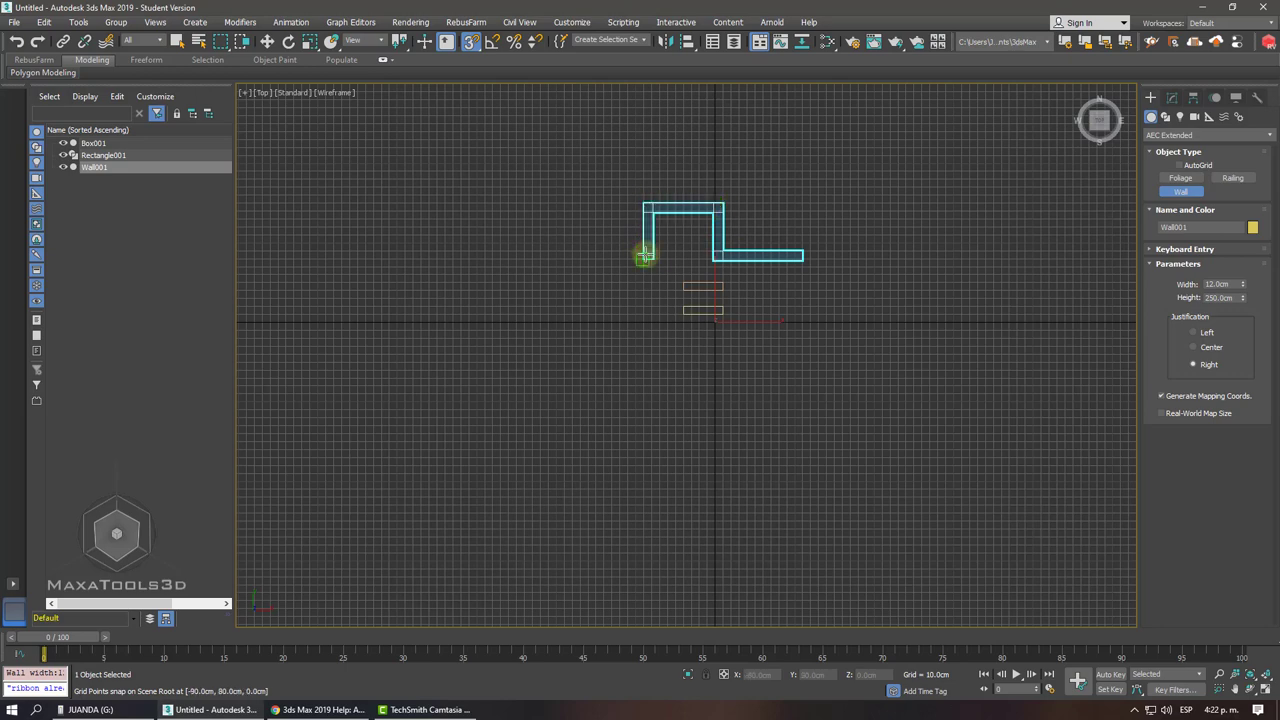
left_click(645, 257)
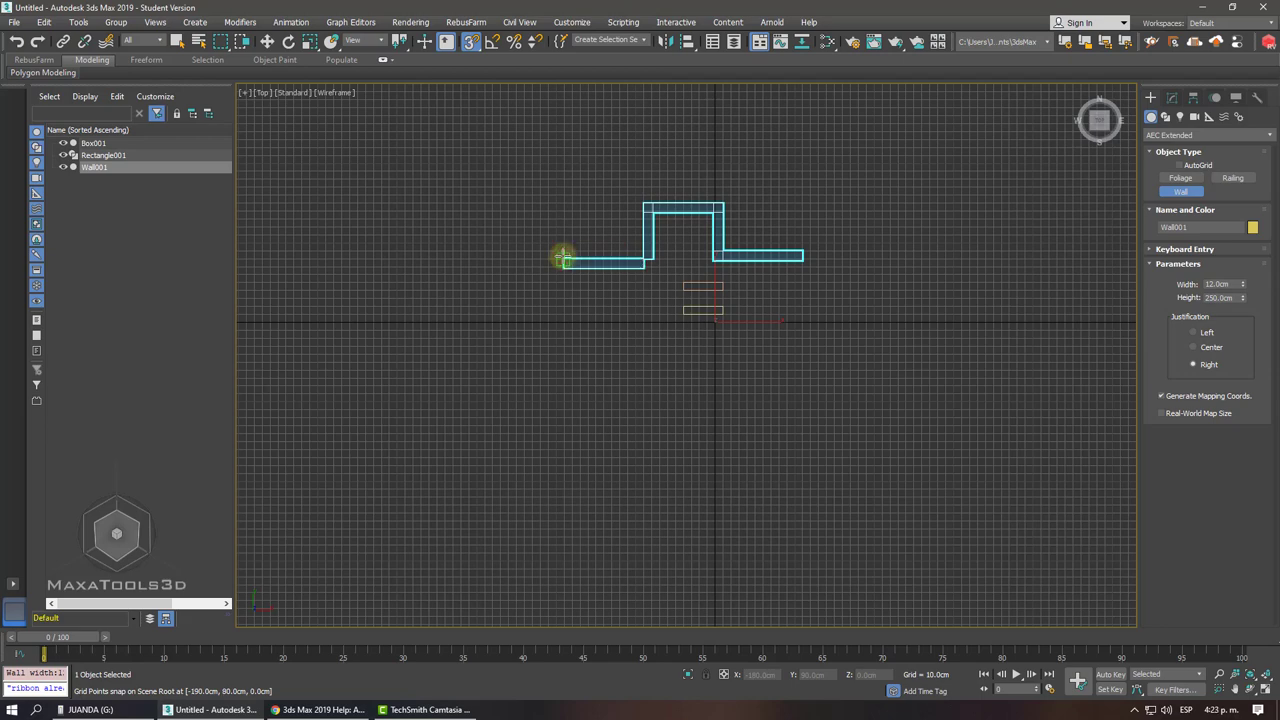
left_click(563, 385)
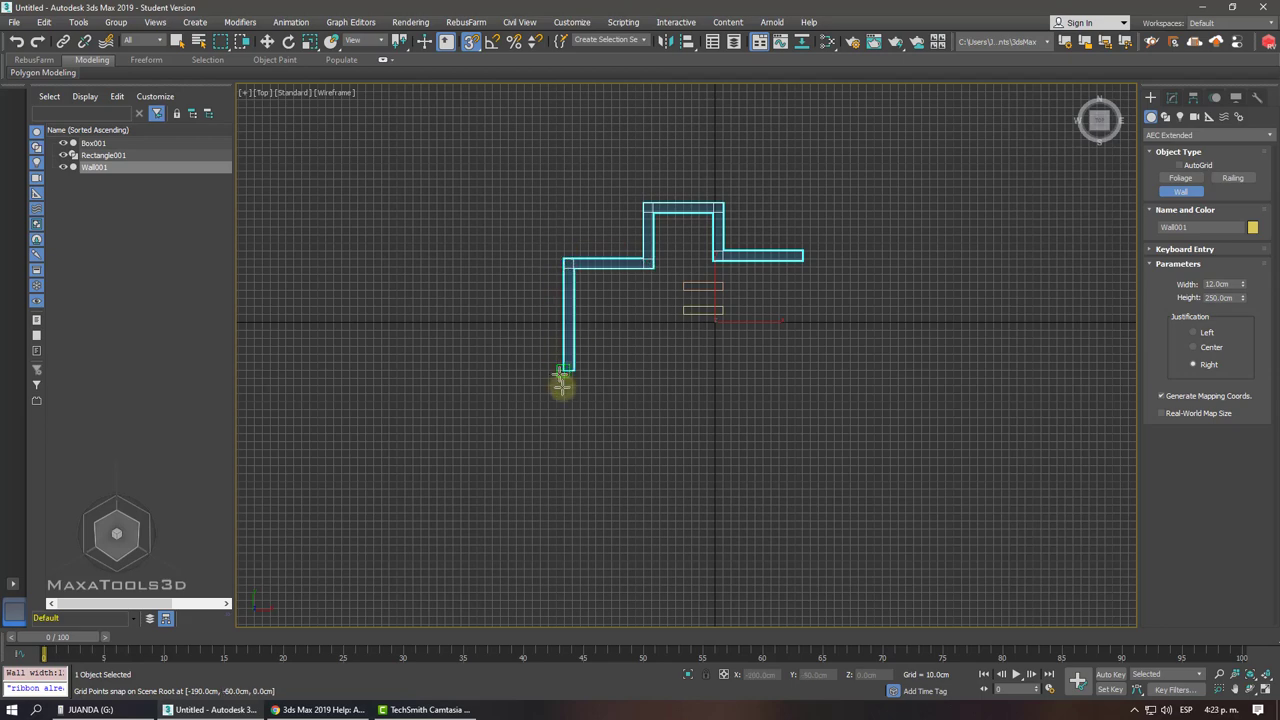
left_click(807, 383)
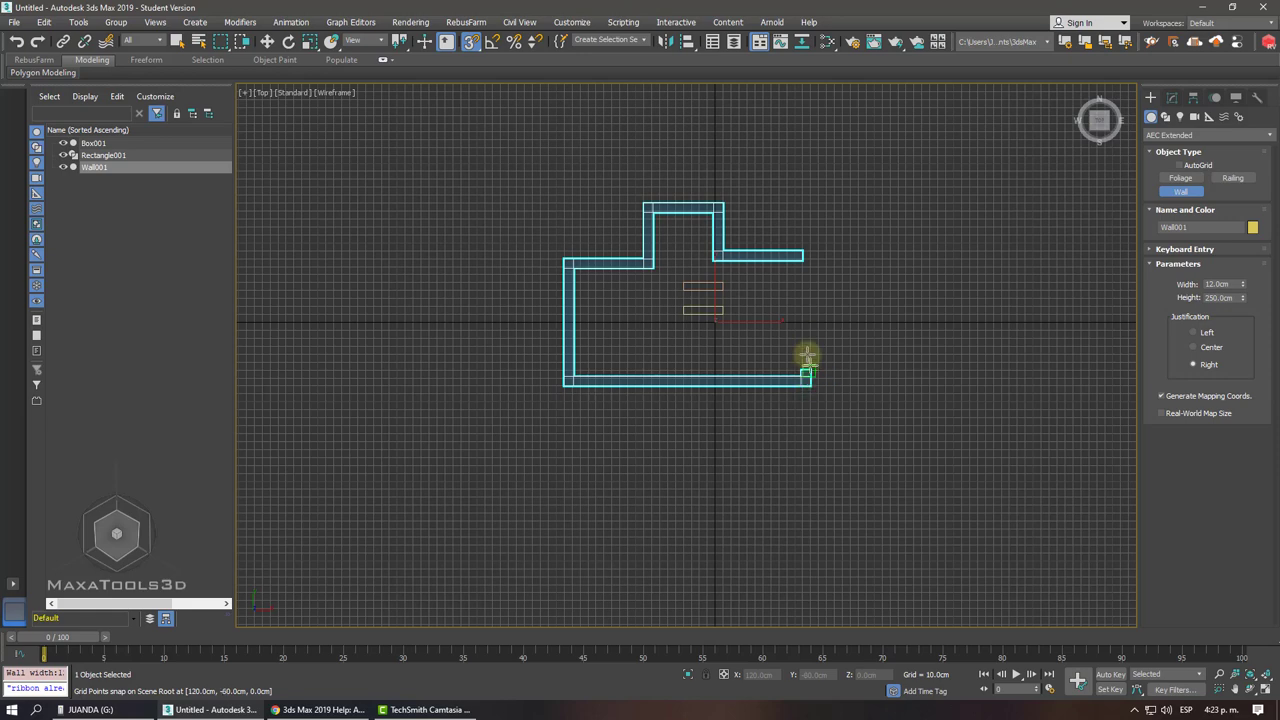
left_click(807, 252)
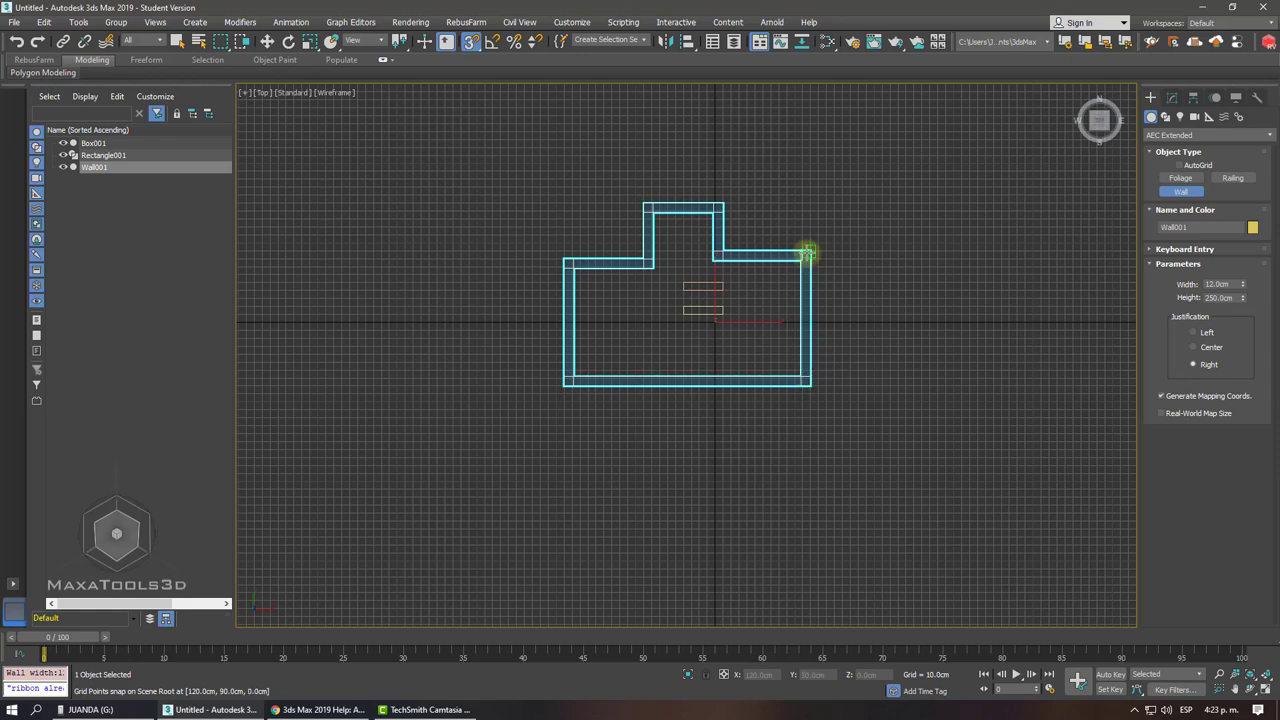
End wall creation and view the walls shaded in Perspective.
right_click(857, 252)
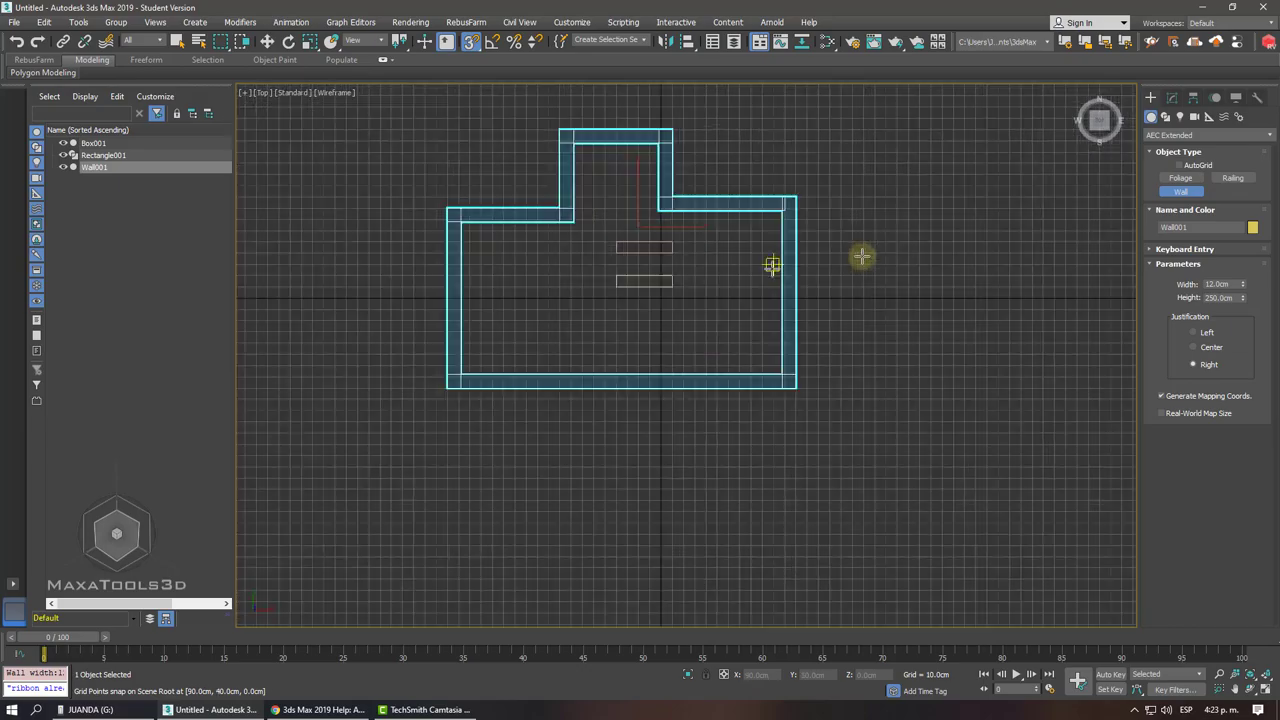
middle_click_drag(857, 257, 720, 357, "alt")
key("F3")
key("p")
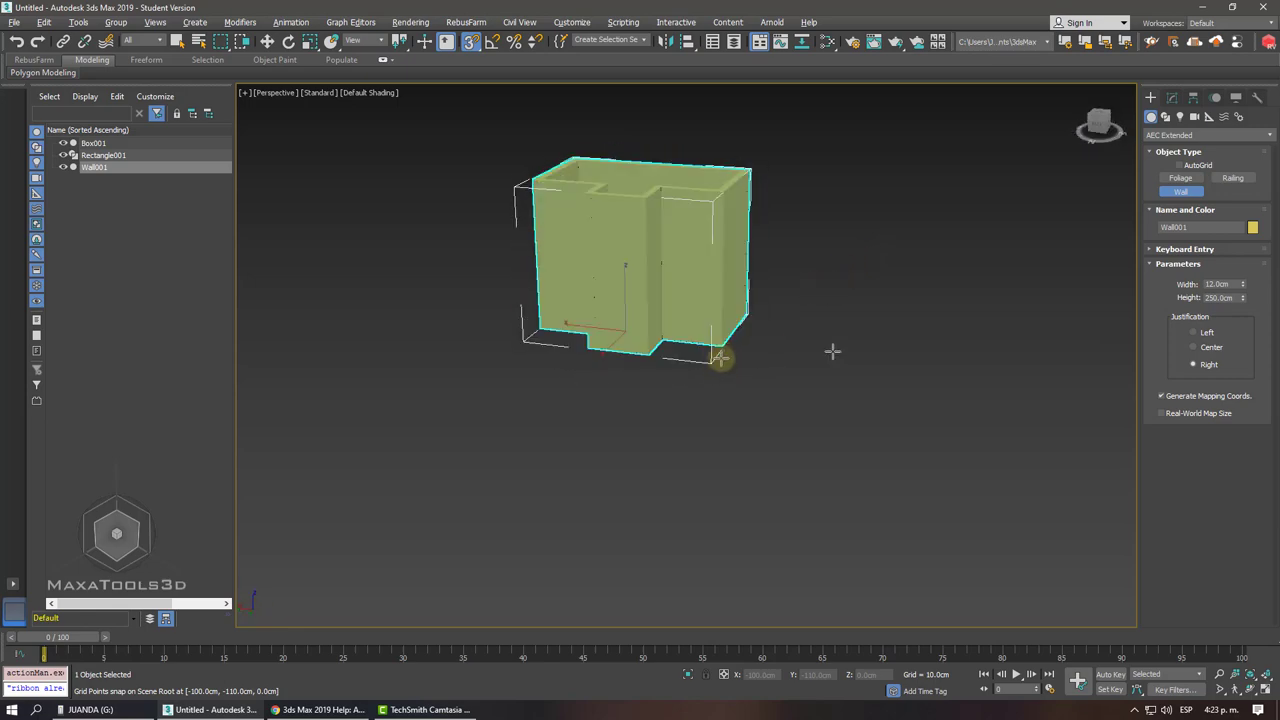
Undo the first wall and reframe the Top view above the boxes.
key("ctrl+z")
key("t")
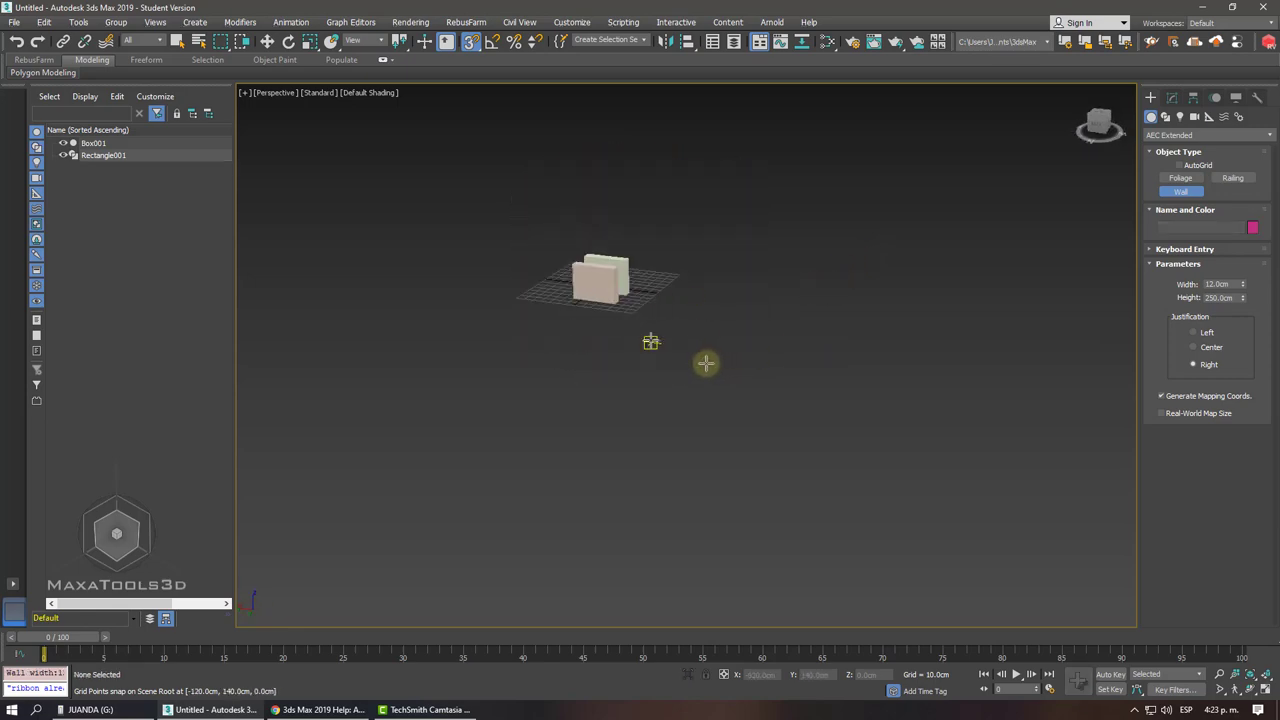
scroll(705, 355, "down", 2)
scroll(700, 352, "down", 2)
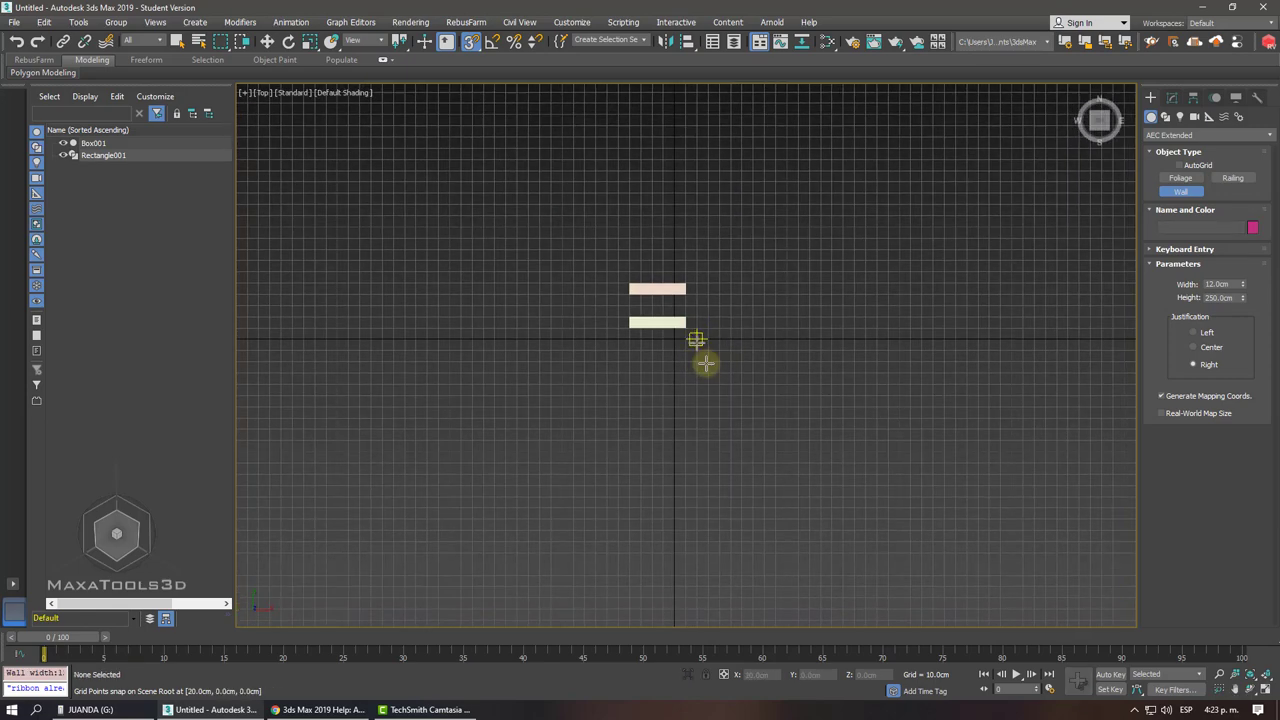
key("p")
middle_click_drag(674, 363, 626, 363, "alt")
key("t")
scroll(624, 367, "down", 1)
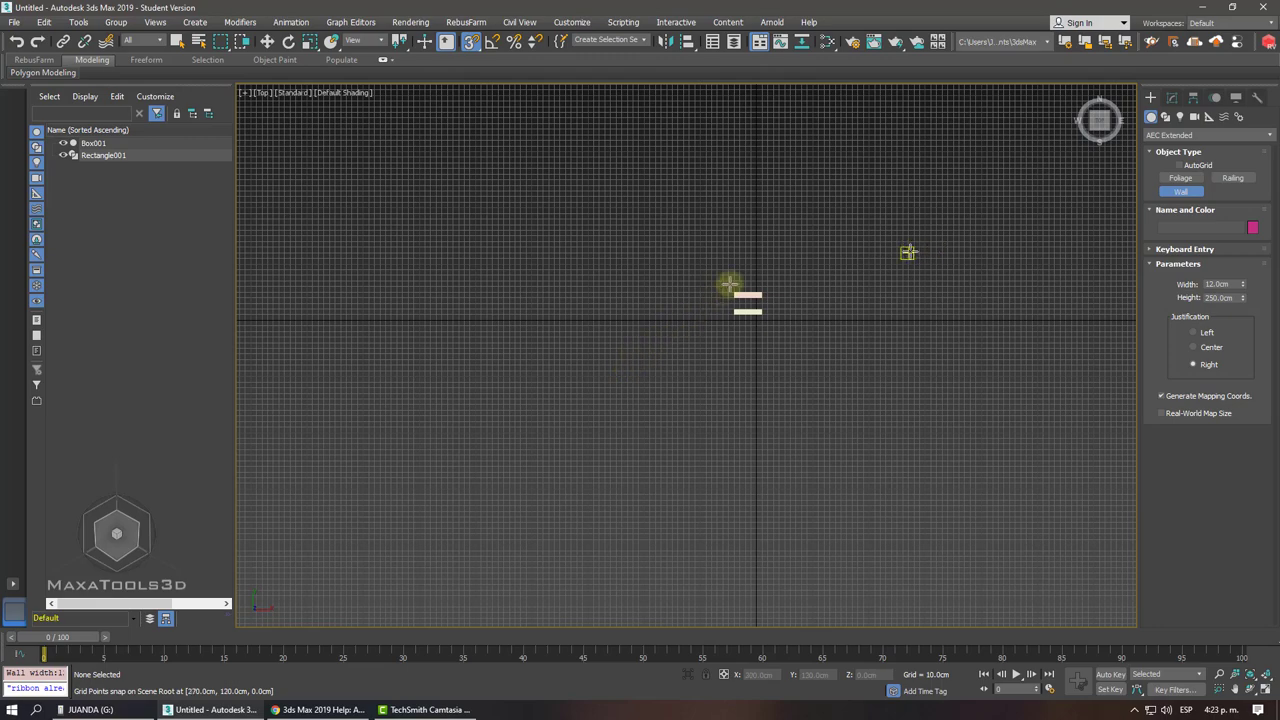
middle_click_drag(771, 253, 782, 245)
Trace a new stepped wall outline corner by corner around the floor plan.
left_click(778, 245)
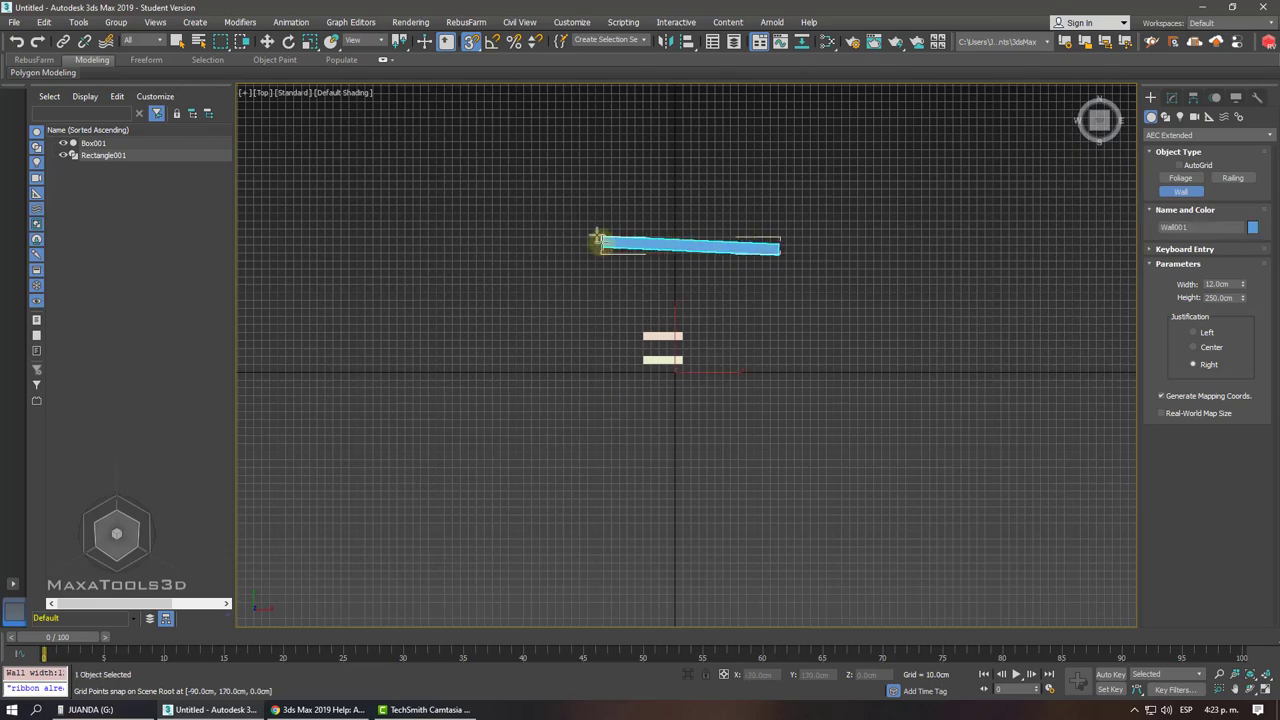
left_click(586, 247)
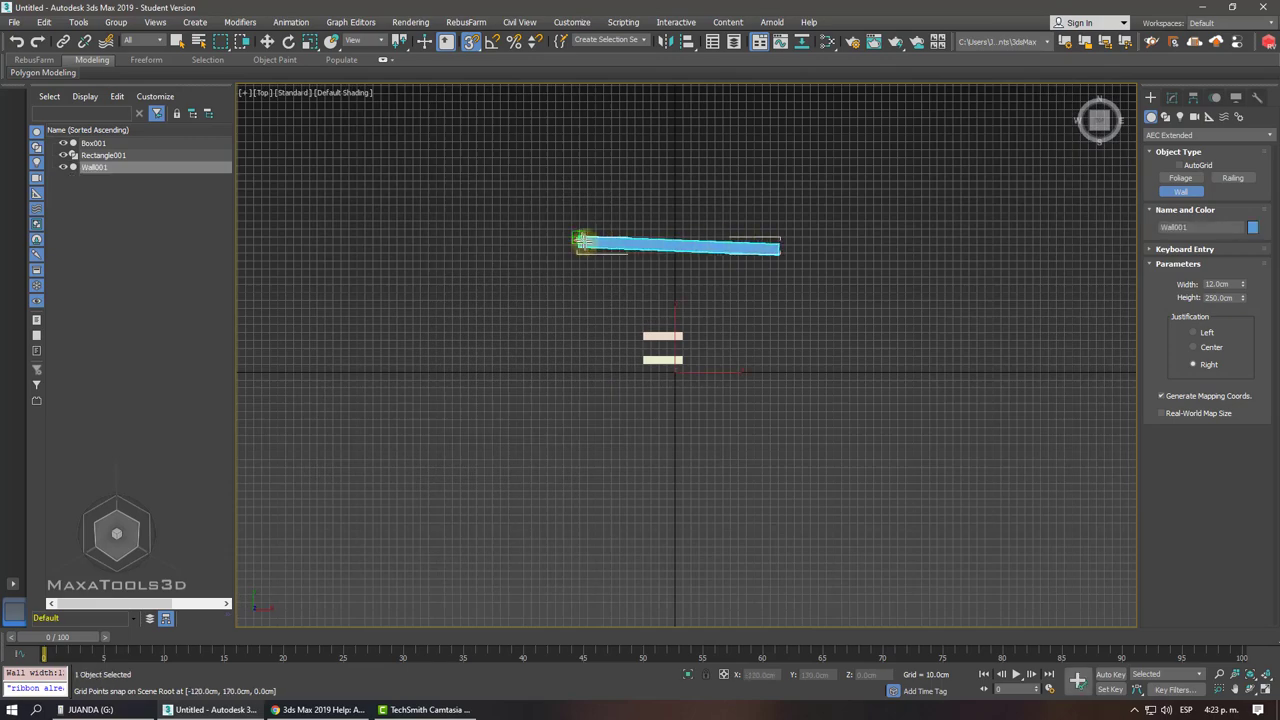
left_click(587, 318)
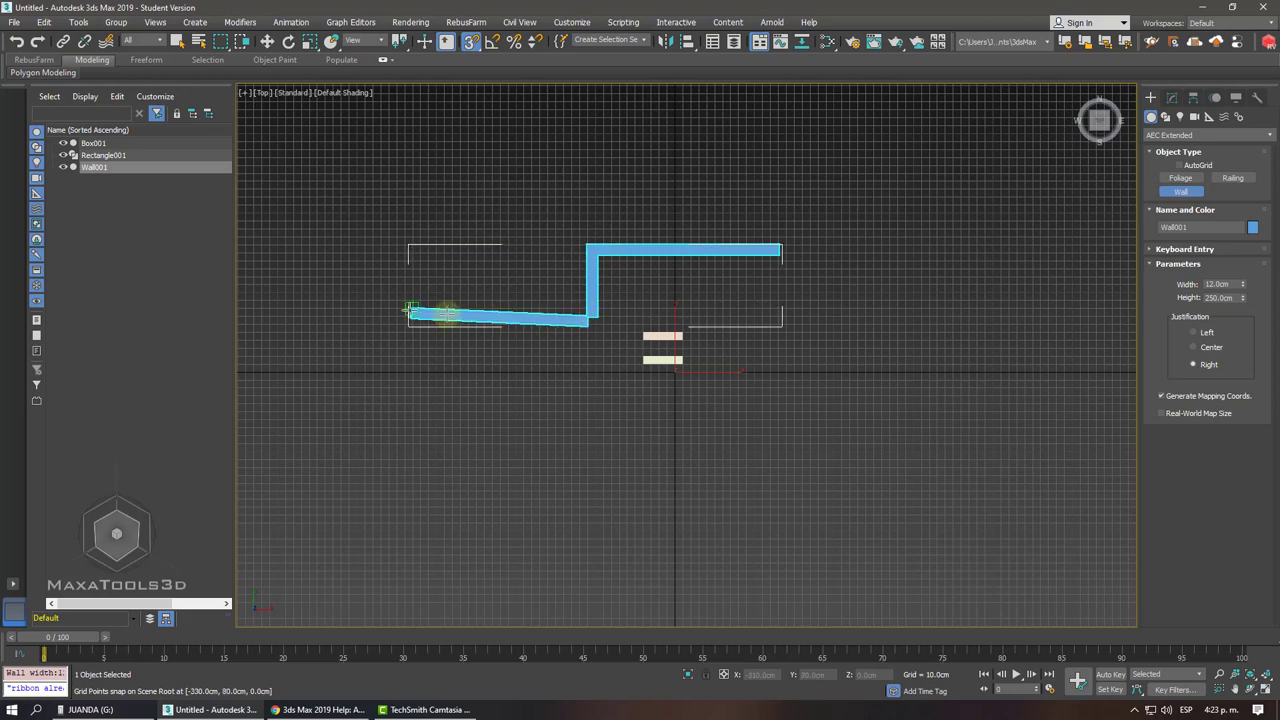
left_click(350, 312)
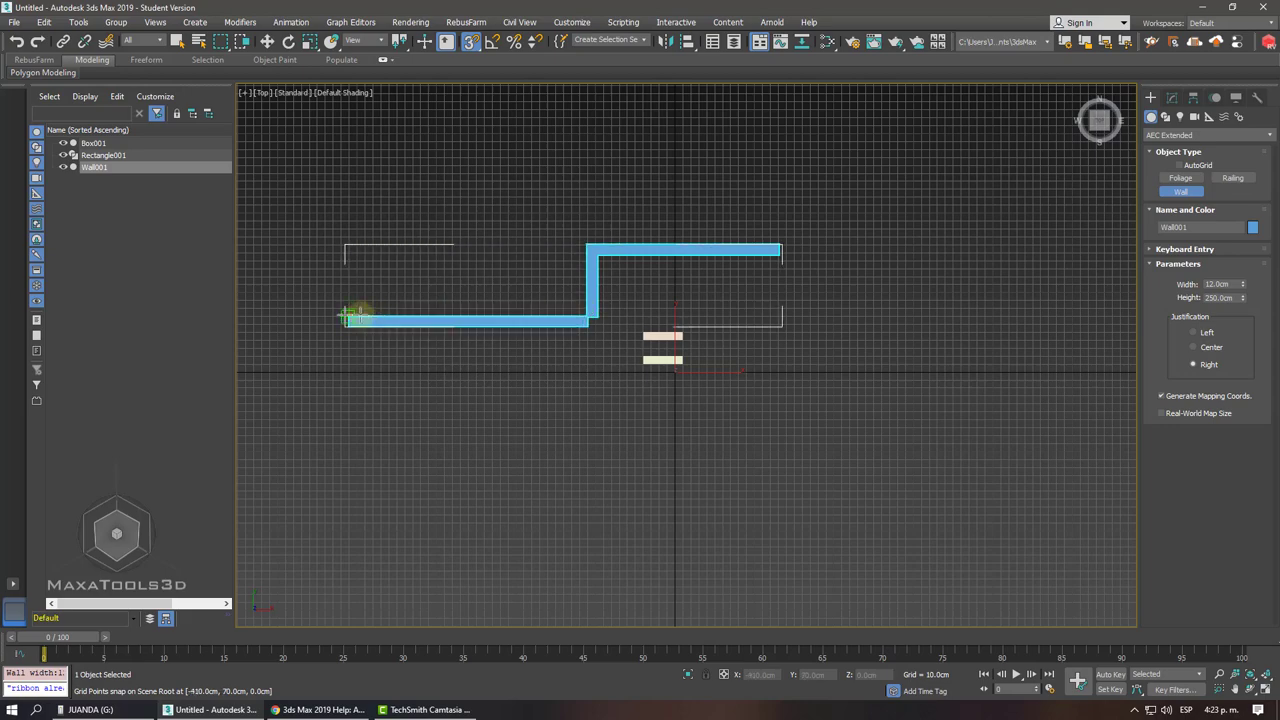
scroll(355, 330, "down", 3)
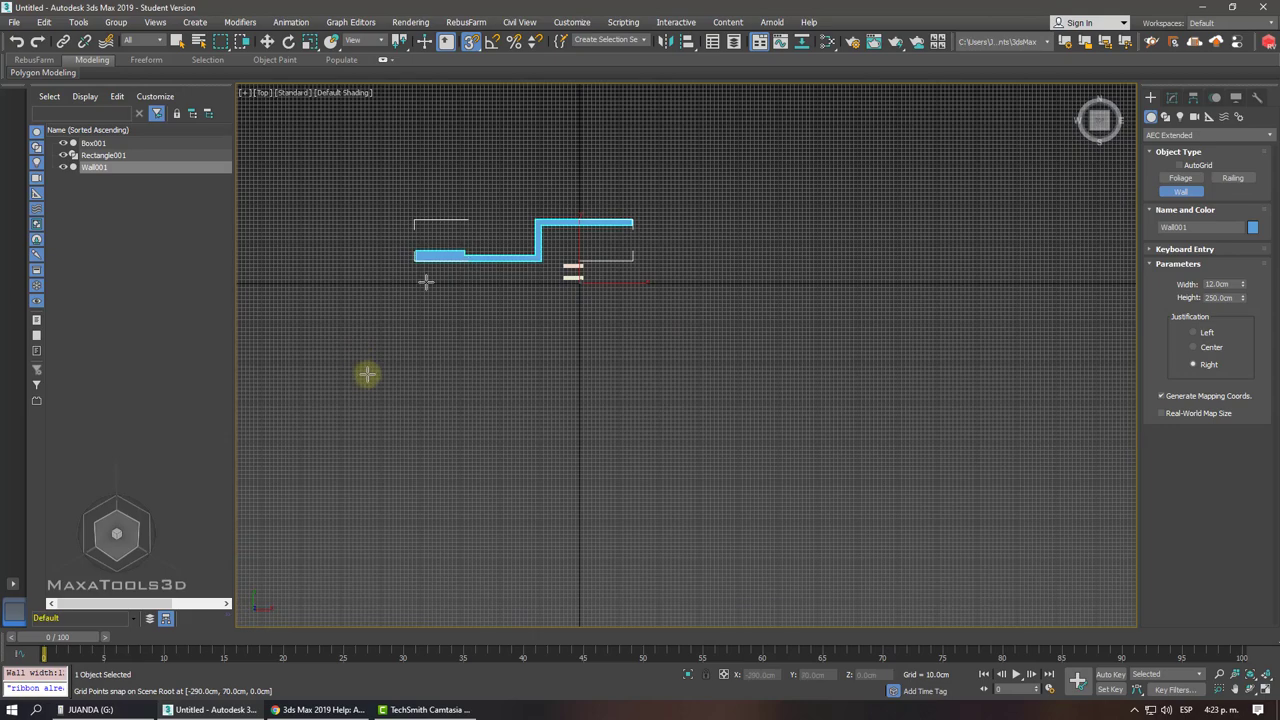
left_click(416, 500)
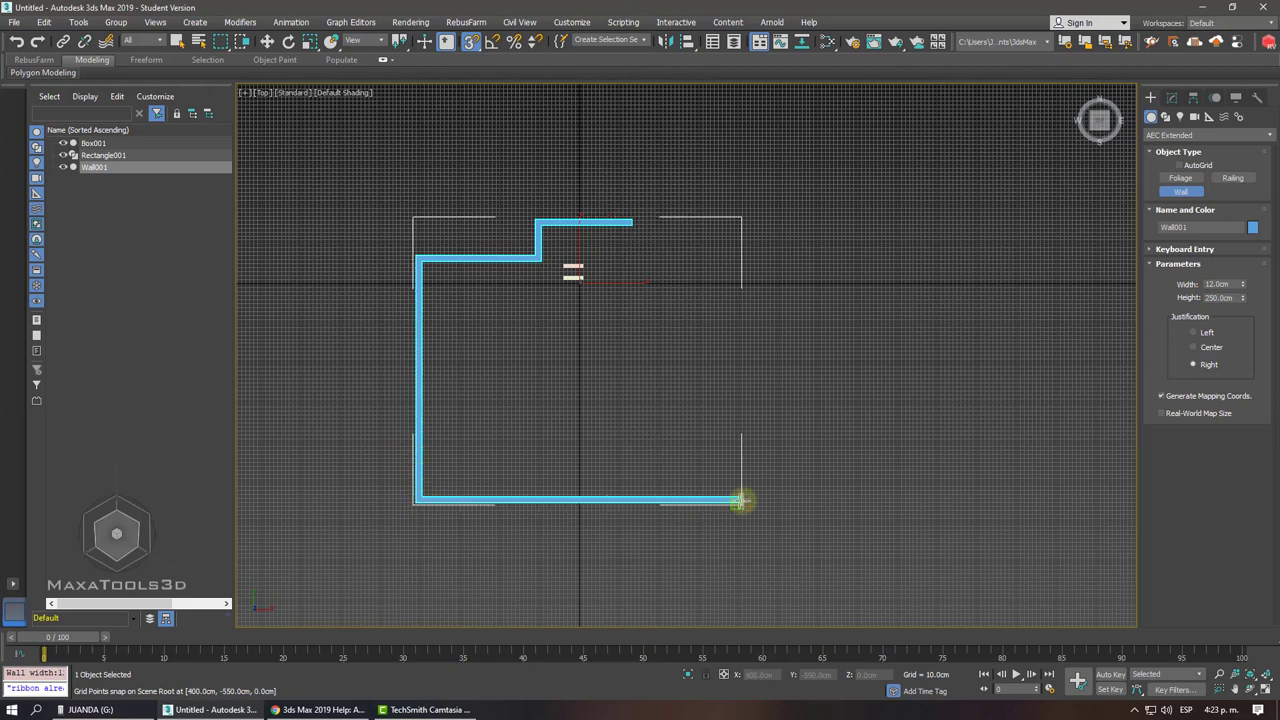
left_click(741, 500)
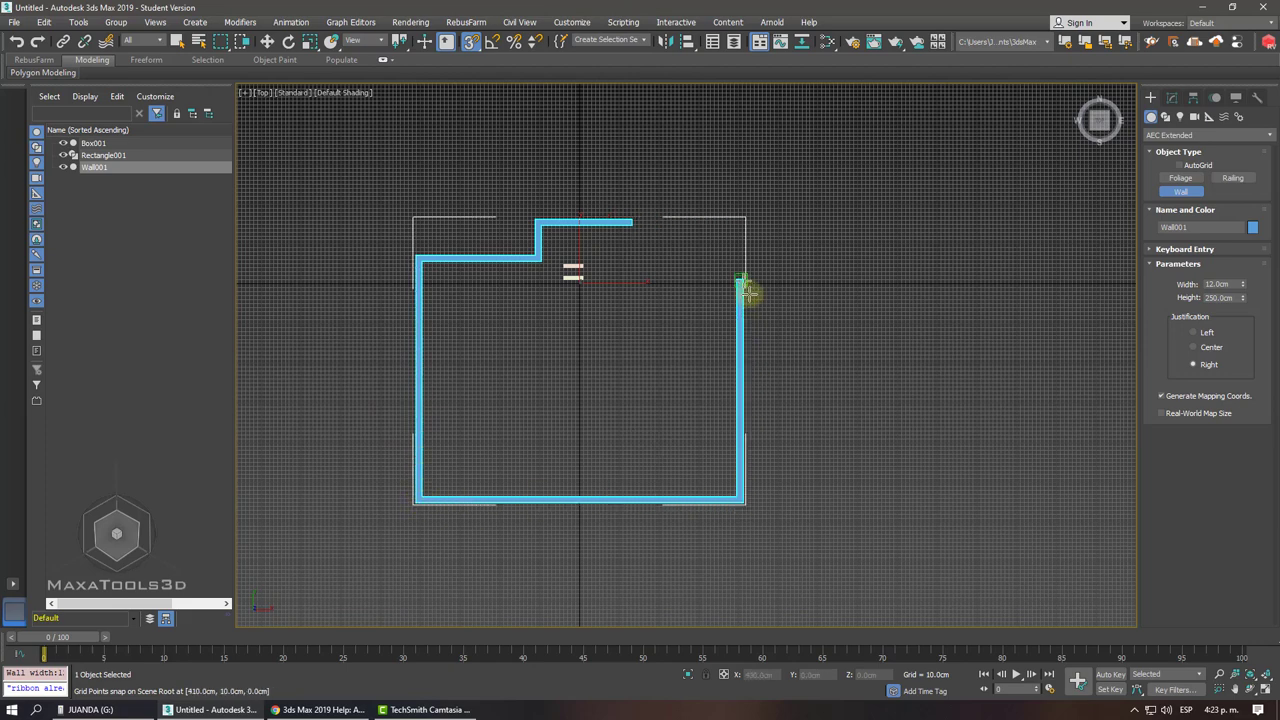
left_click(707, 259)
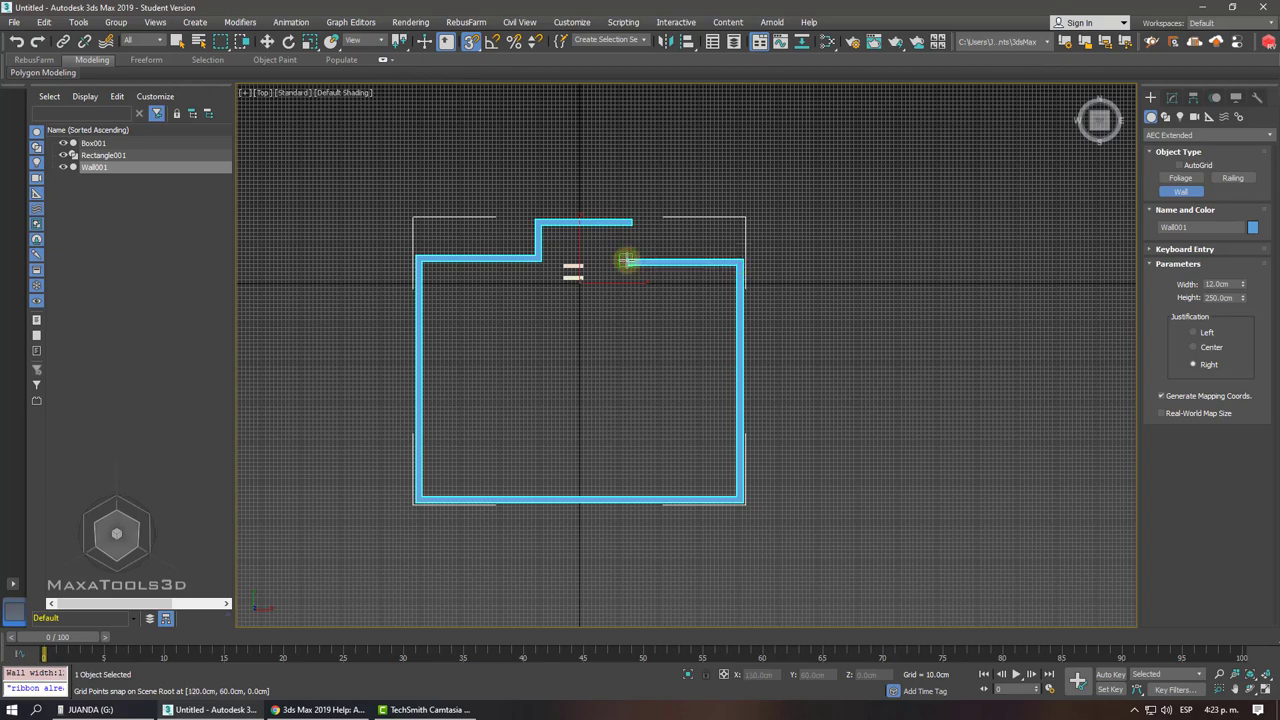
left_click(624, 261)
scroll(631, 233, "up", 4)
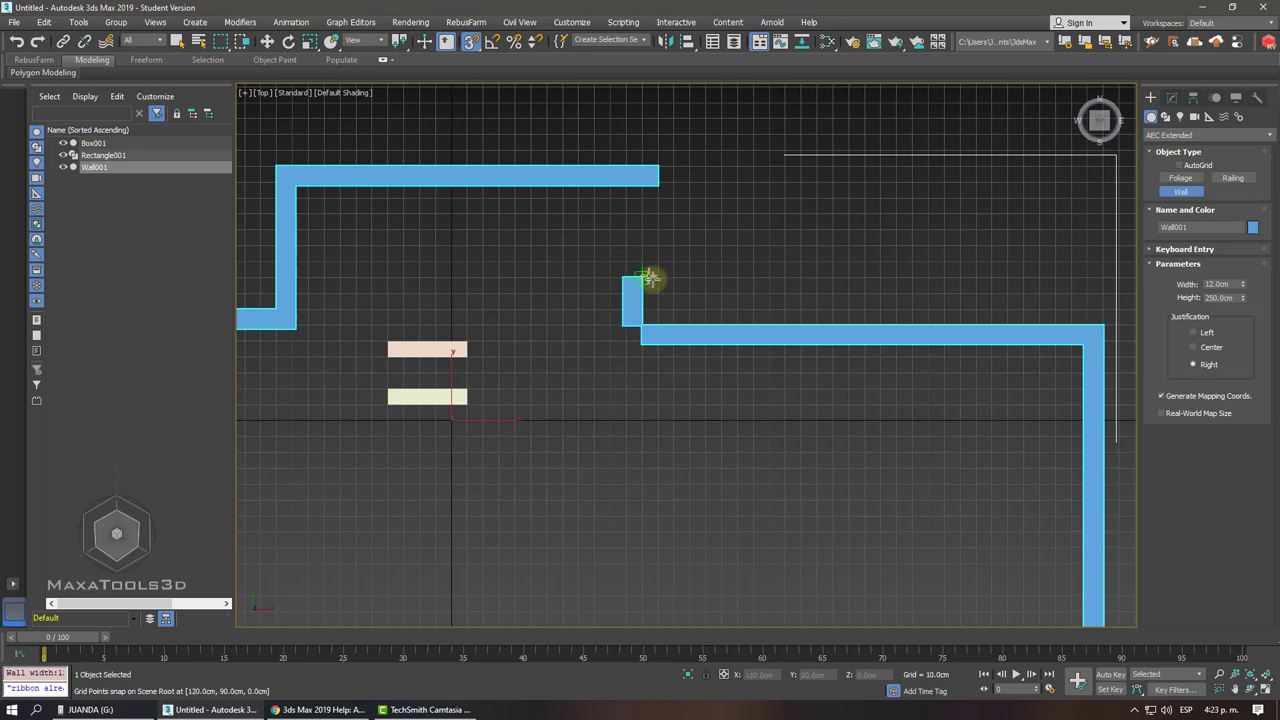
Remove the misplaced point, close the loop on the start point and weld it.
key("BackSpace")
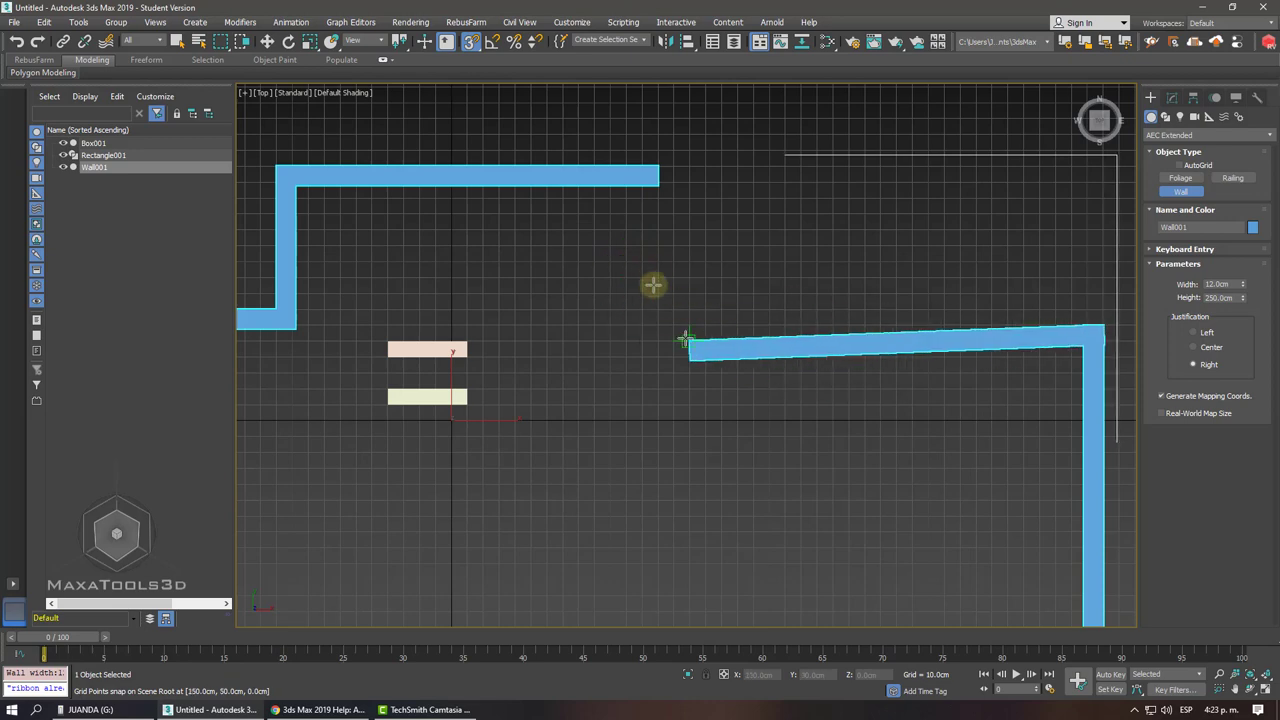
left_click(659, 328)
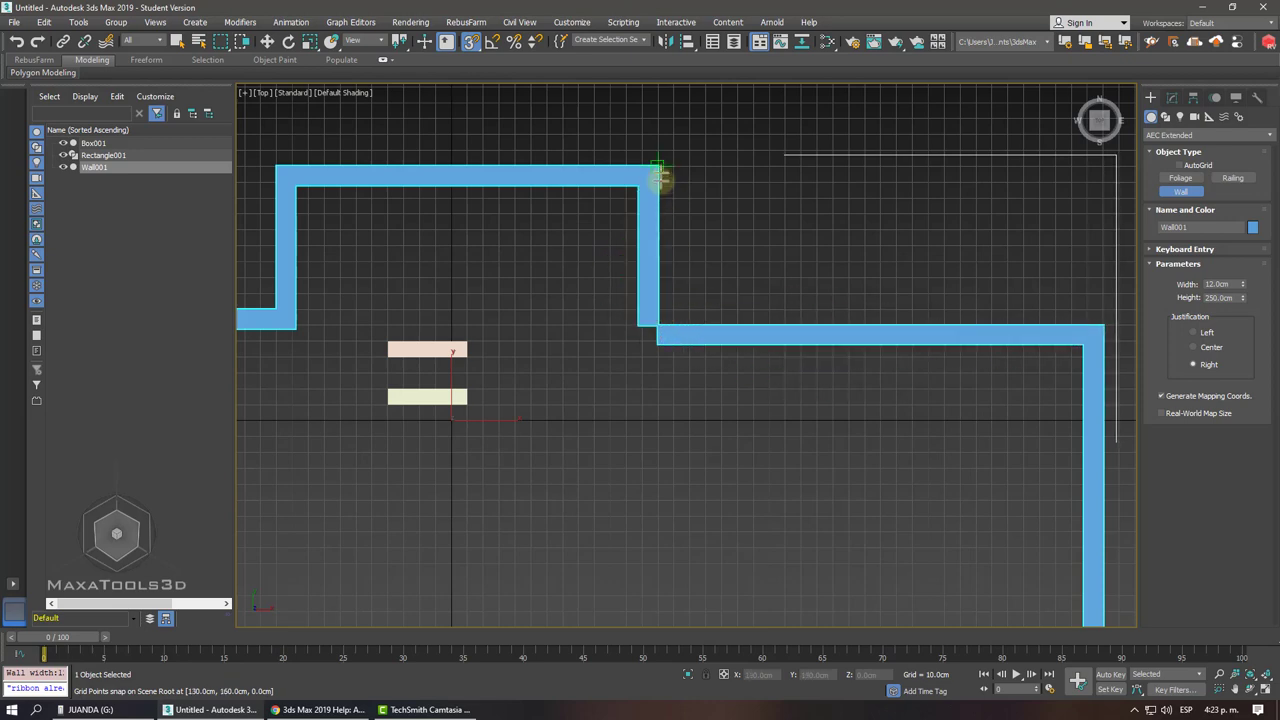
left_click(660, 170)
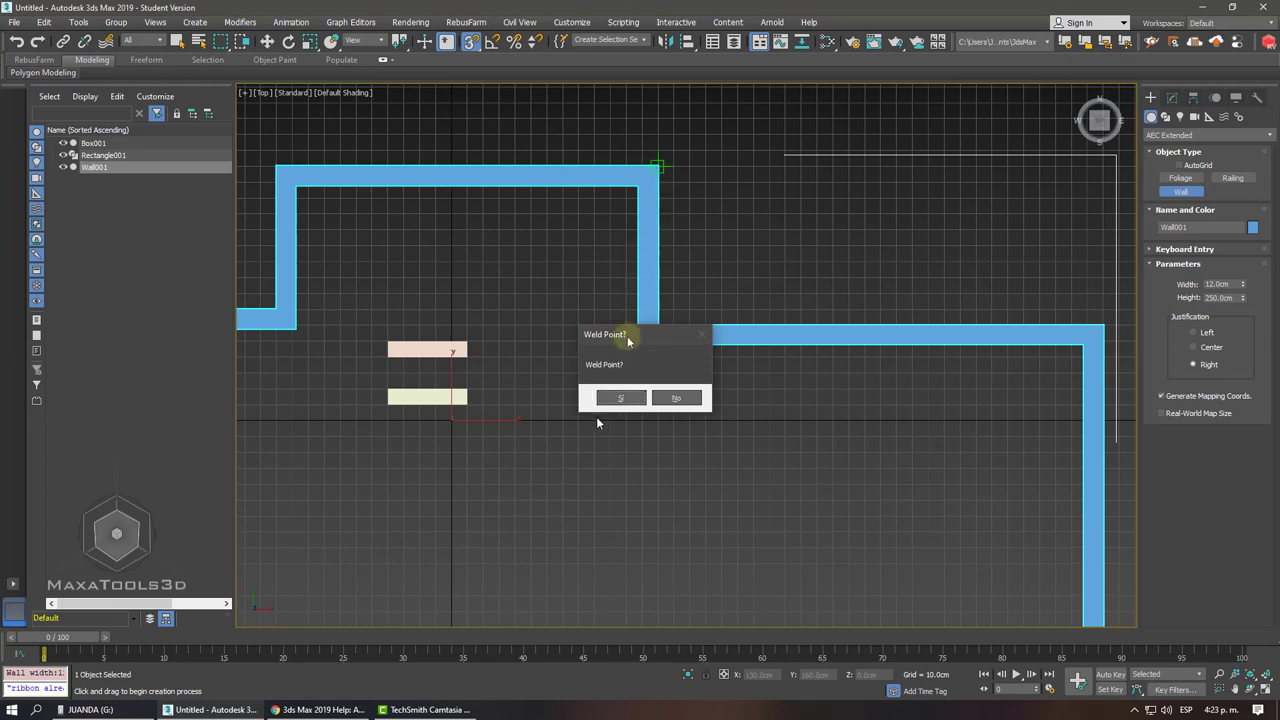
left_click(617, 399)
right_click(697, 458)
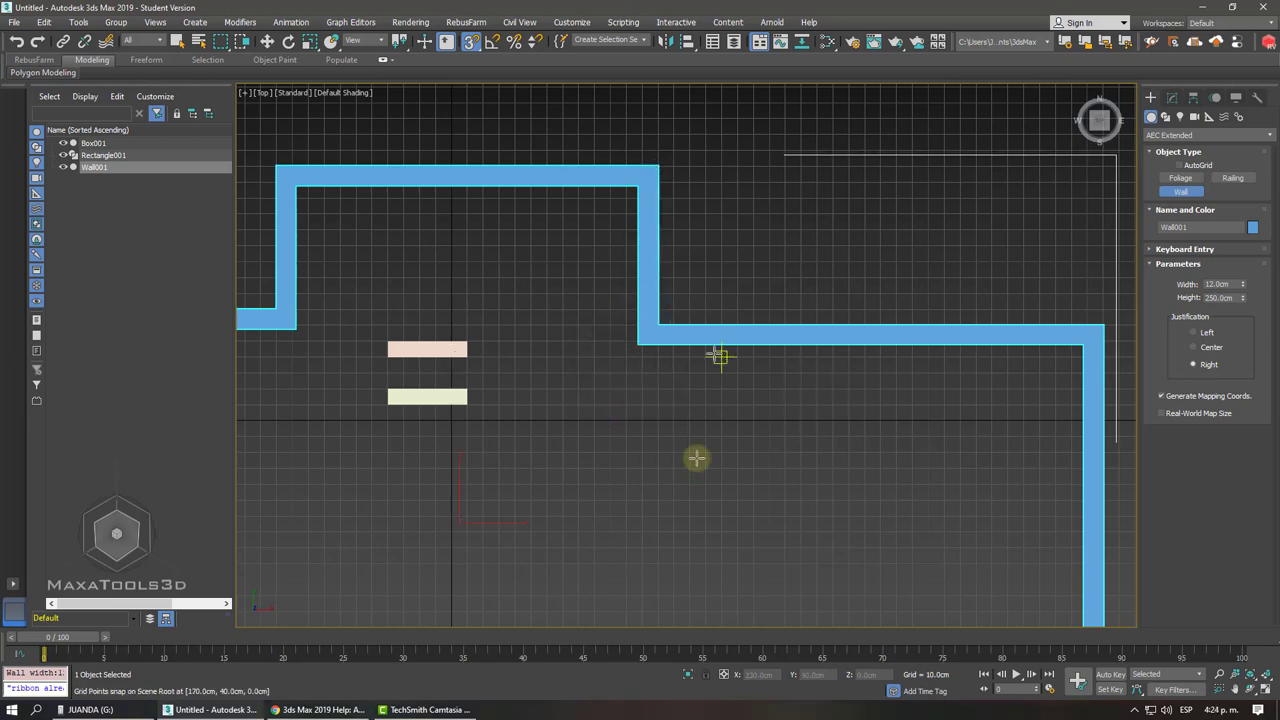
key("p")
middle_click_drag(697, 458, 755, 349, "alt")
scroll(697, 458, "up", 4)
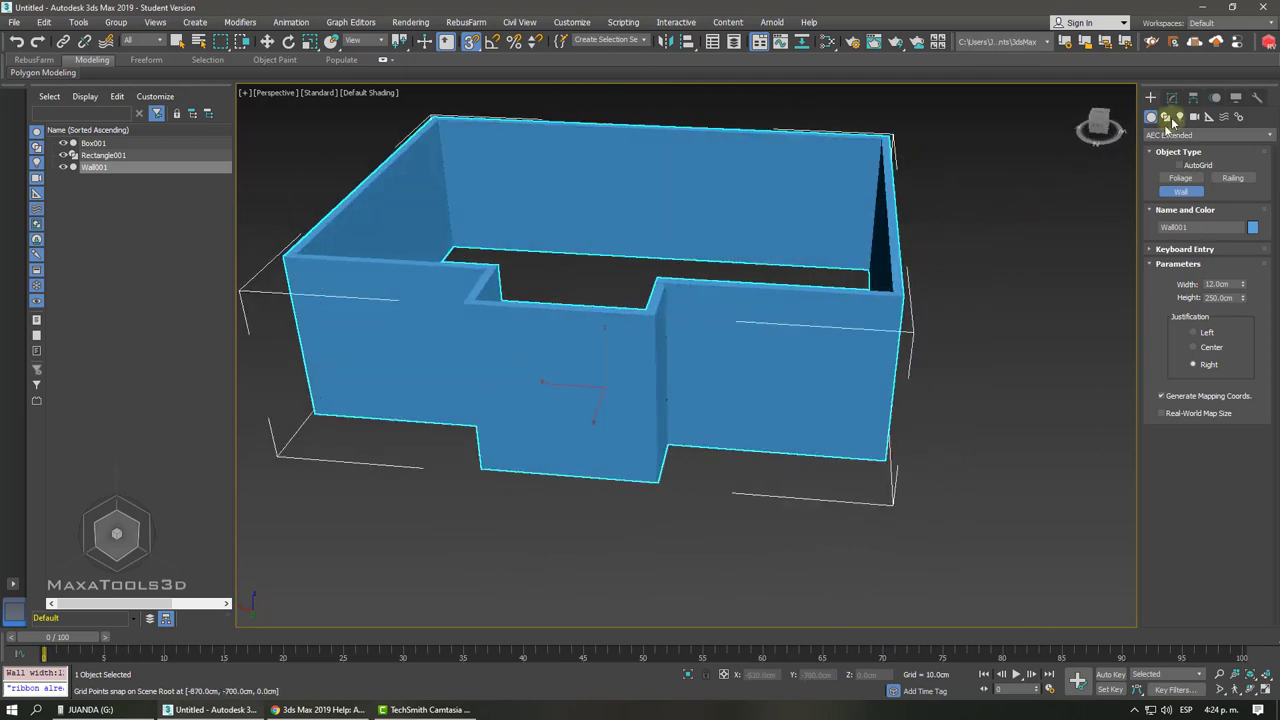
left_click(1165, 116)
left_click(1186, 191)
middle_click_drag(1030, 282, 943, 266)
left_click(850, 292)
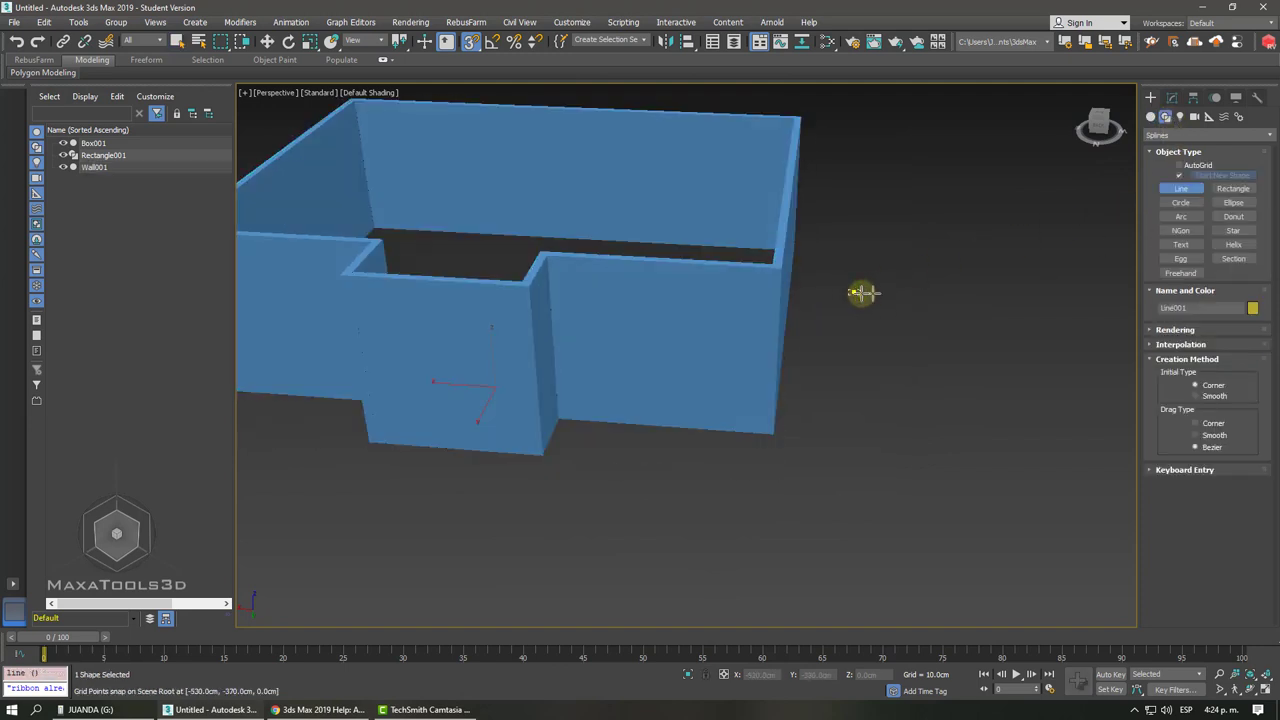
left_click(1058, 303)
left_click(1090, 457)
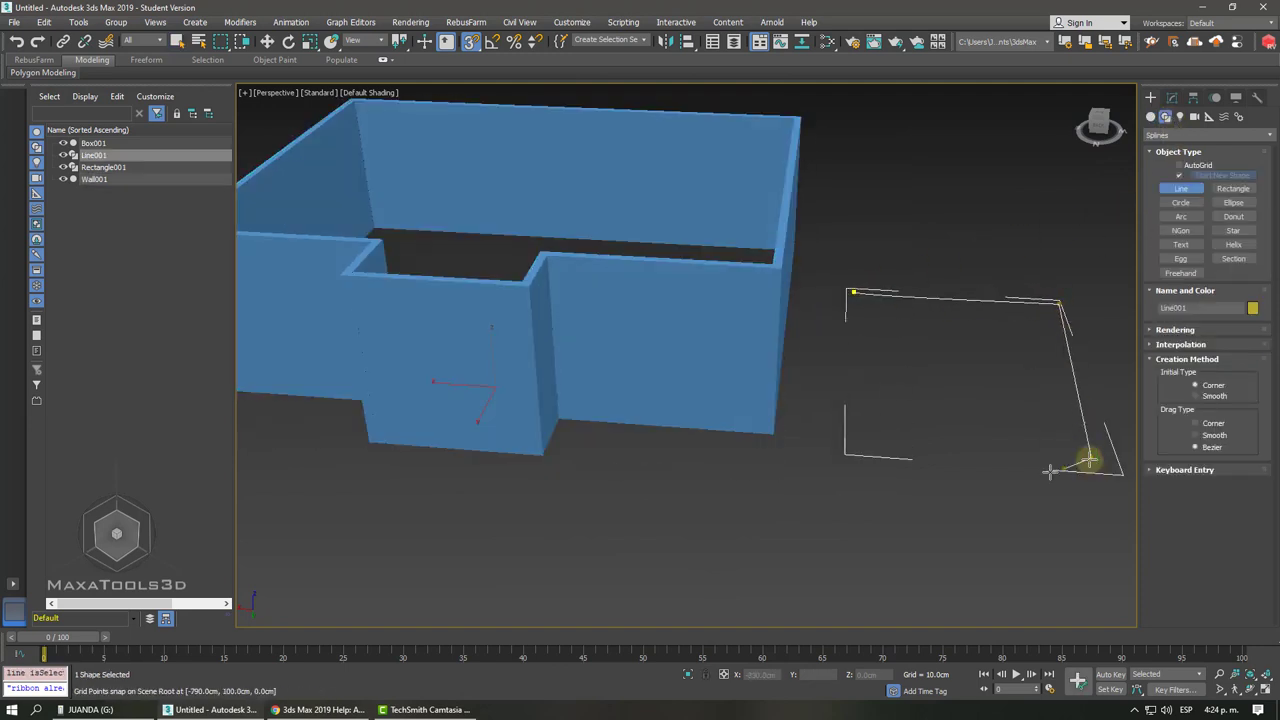
left_click(852, 440)
right_click(965, 452)
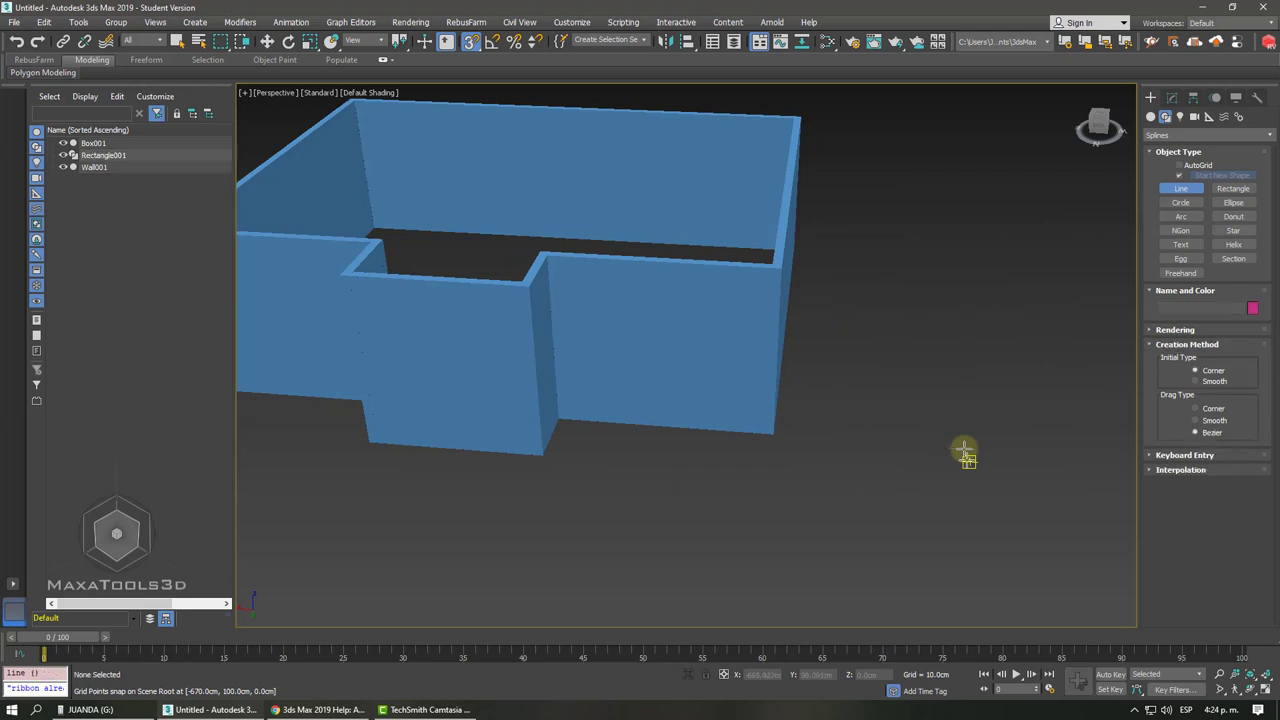
right_click(668, 292)
left_click(666, 290)
key("z")
middle_click_drag(666, 292, 676, 290, "alt")
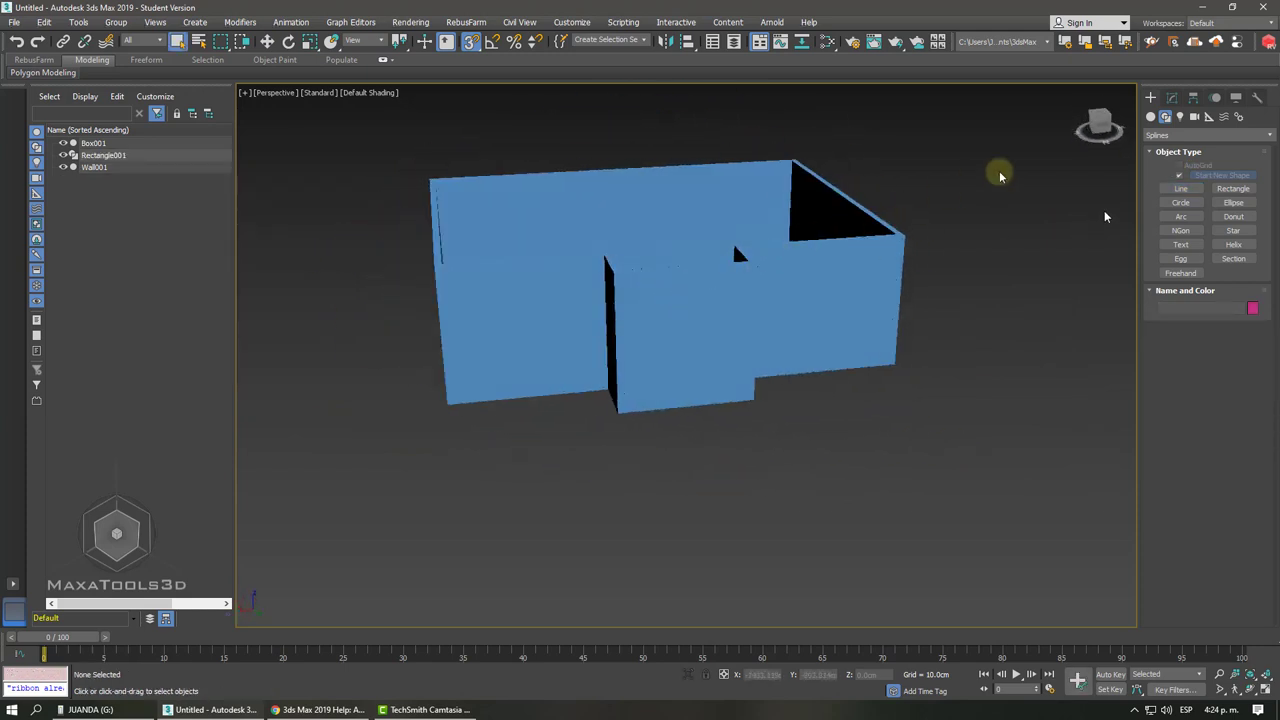
left_click(1151, 116)
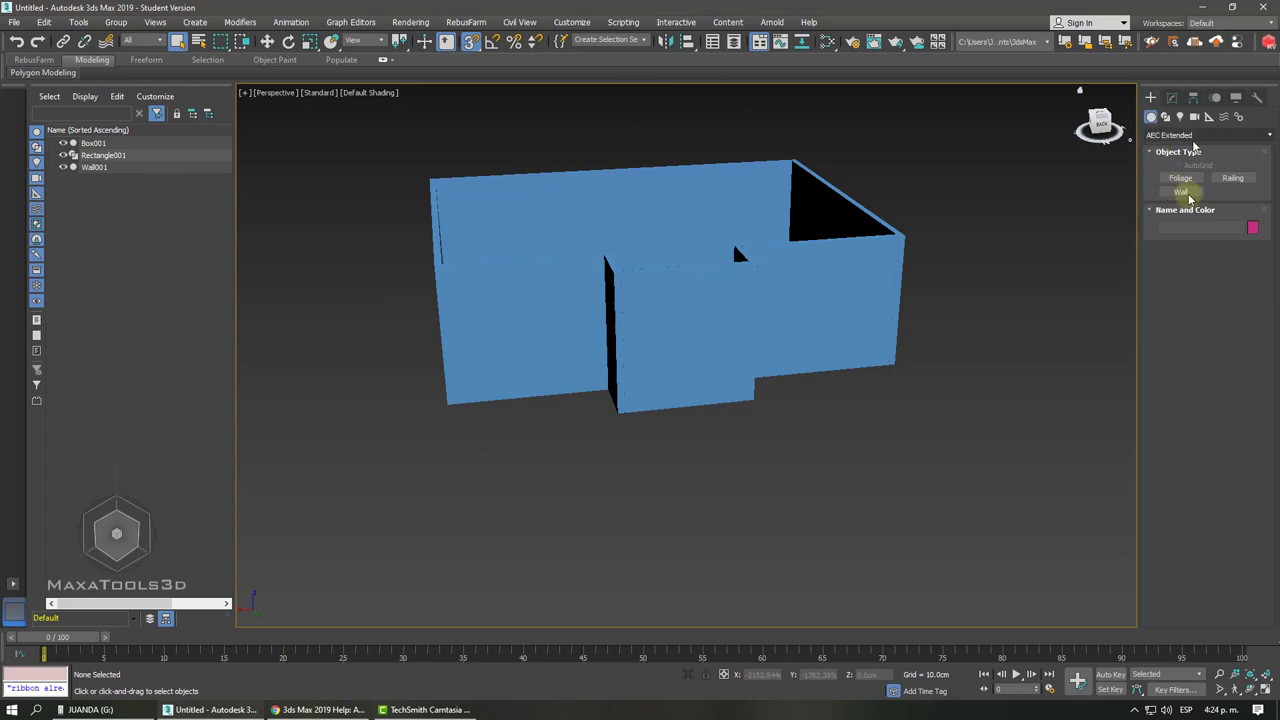
left_click(1183, 193)
mouse_move(720, 280)
middle_mouse_down("alt")
mouse_move(860, 309)
mouse_move(1068, 213)
middle_mouse_up("alt")
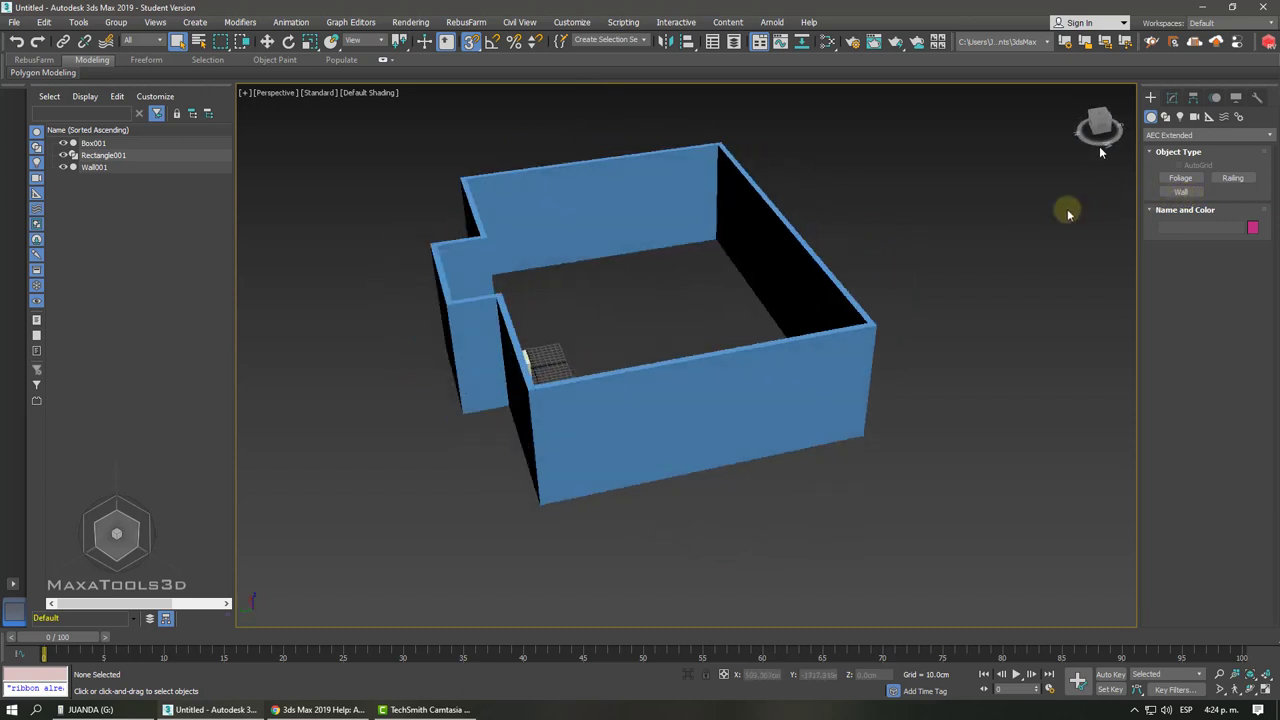
right_click(868, 238)
left_click(877, 247)
mouse_move(877, 247)
middle_mouse_down("alt")
mouse_move(790, 212)
mouse_move(809, 186)
middle_mouse_up("alt")
key("t")
scroll(806, 210, "down", 2)
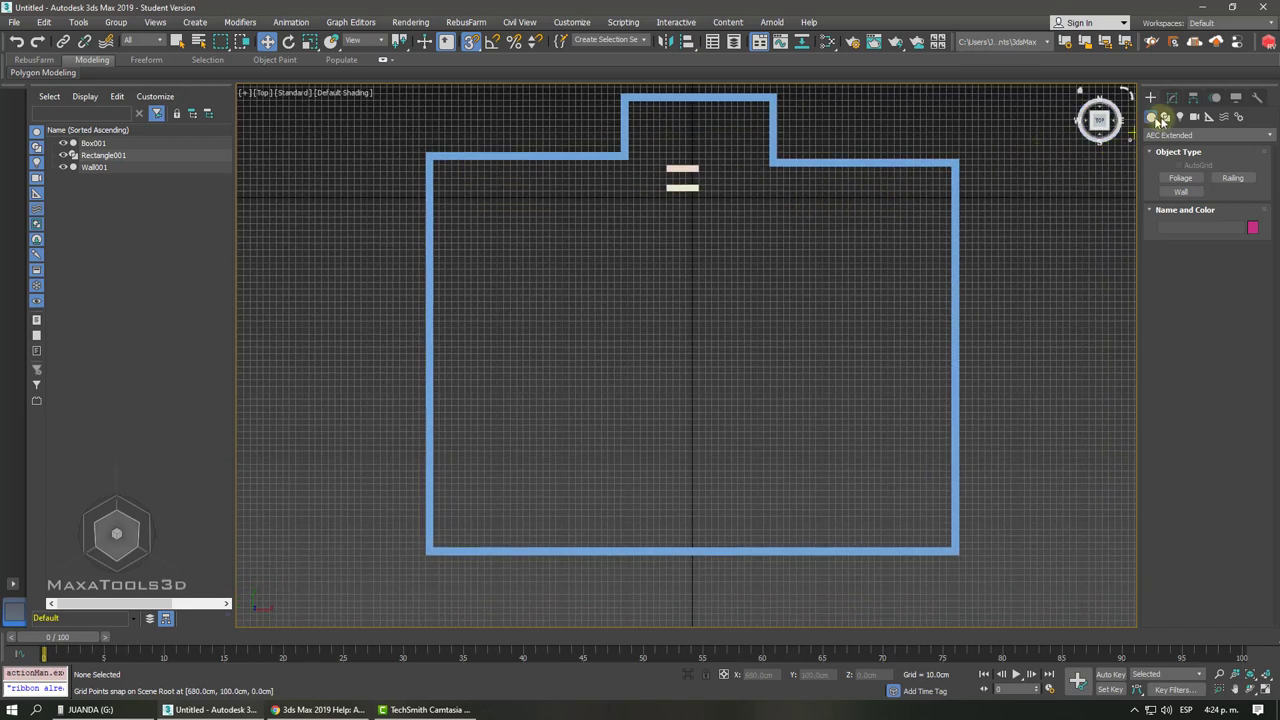
Pick the Line spline tool and pan to clear space right of the walls.
left_click(1162, 117)
left_click(1180, 189)
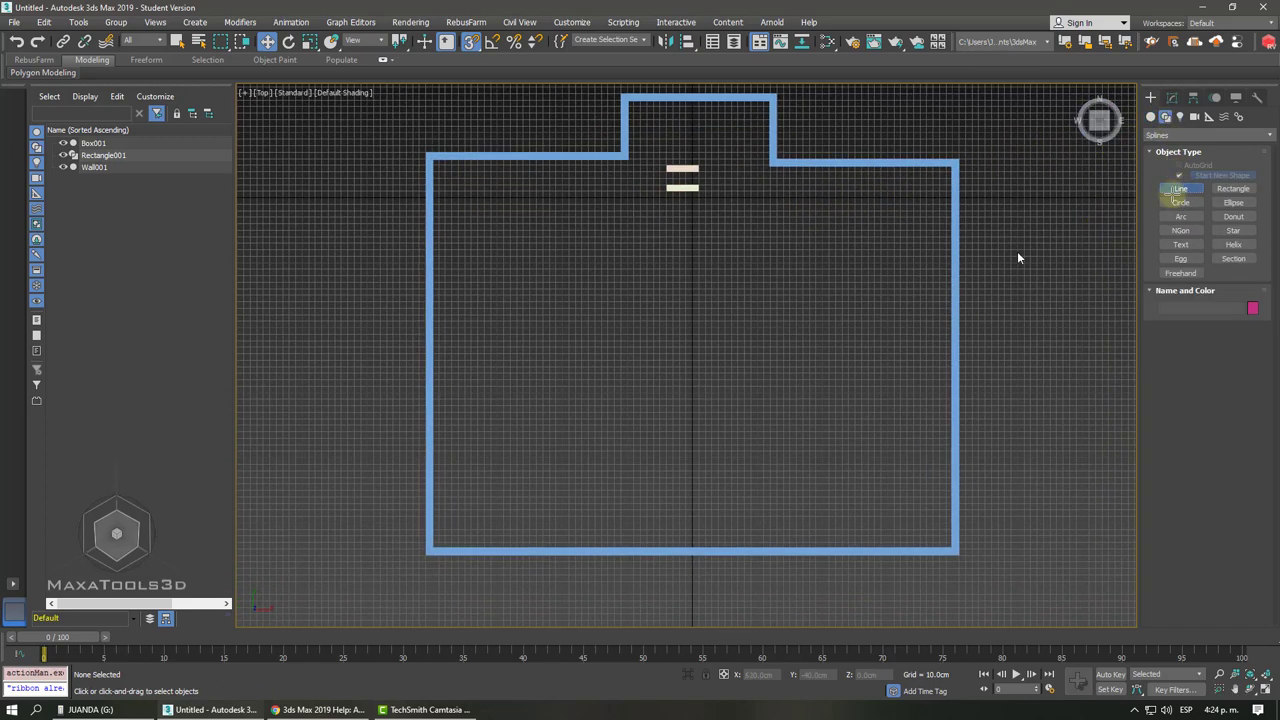
scroll(629, 249, "down", 2)
scroll(663, 211, "up", 1)
middle_click_drag(629, 249, 663, 211)
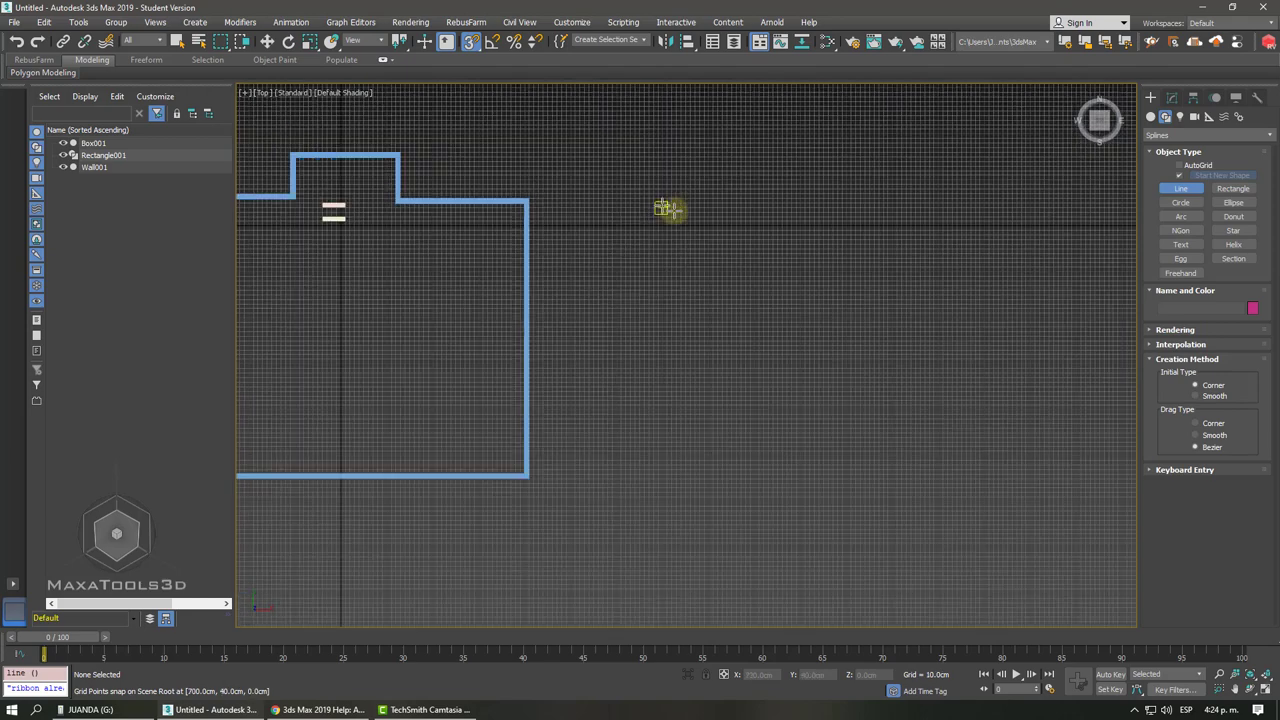
Trace the notched floor-plan outline in Top view and close it into spline Line001.
left_click(778, 197)
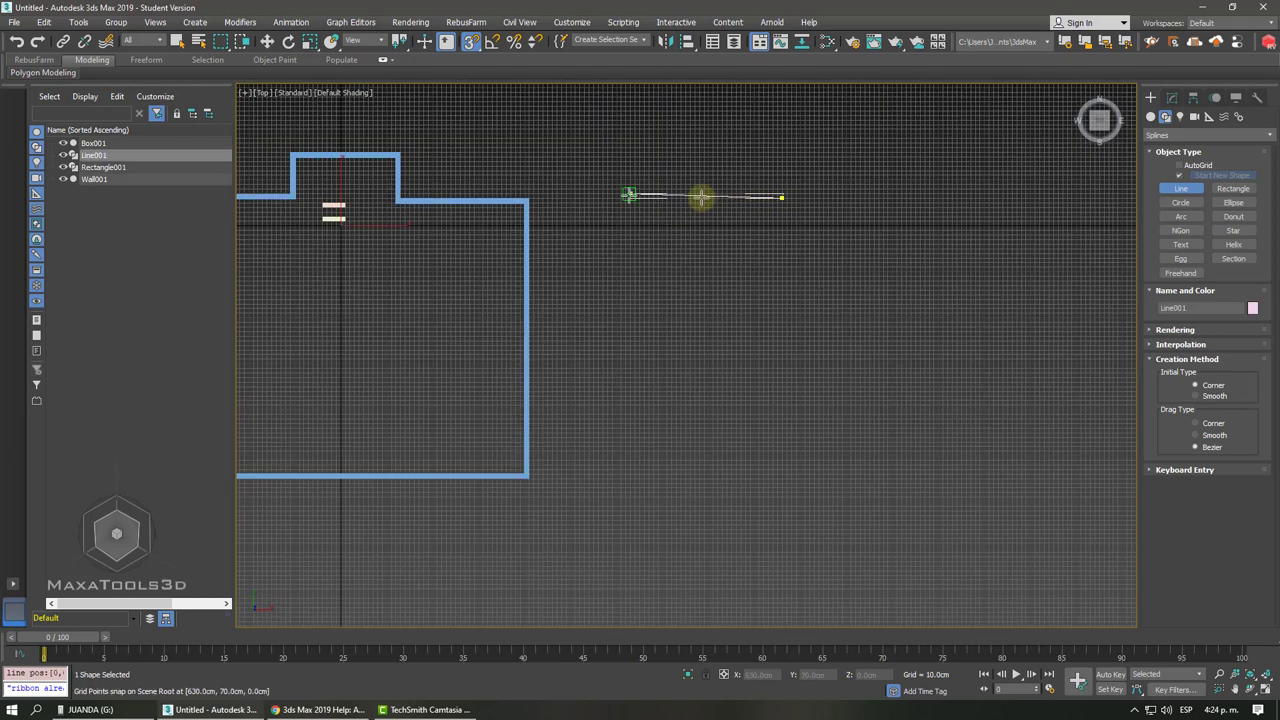
left_click(624, 198)
left_click(611, 476)
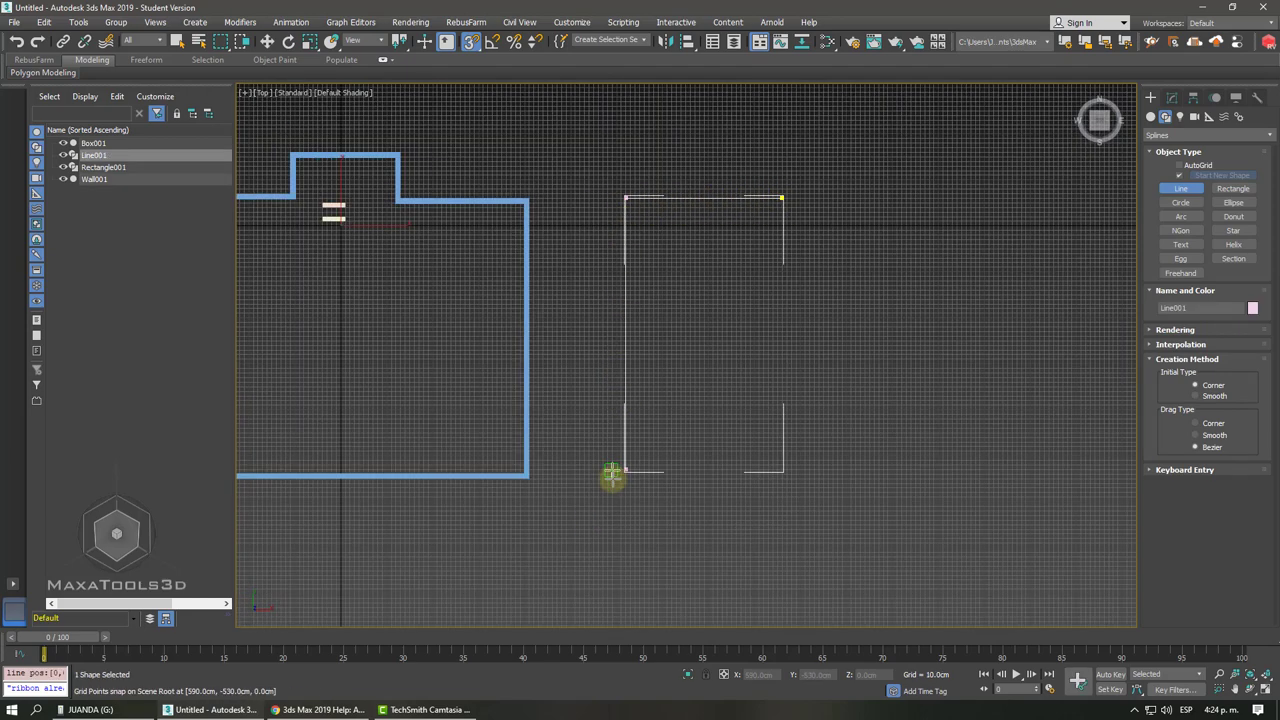
left_click(1026, 483)
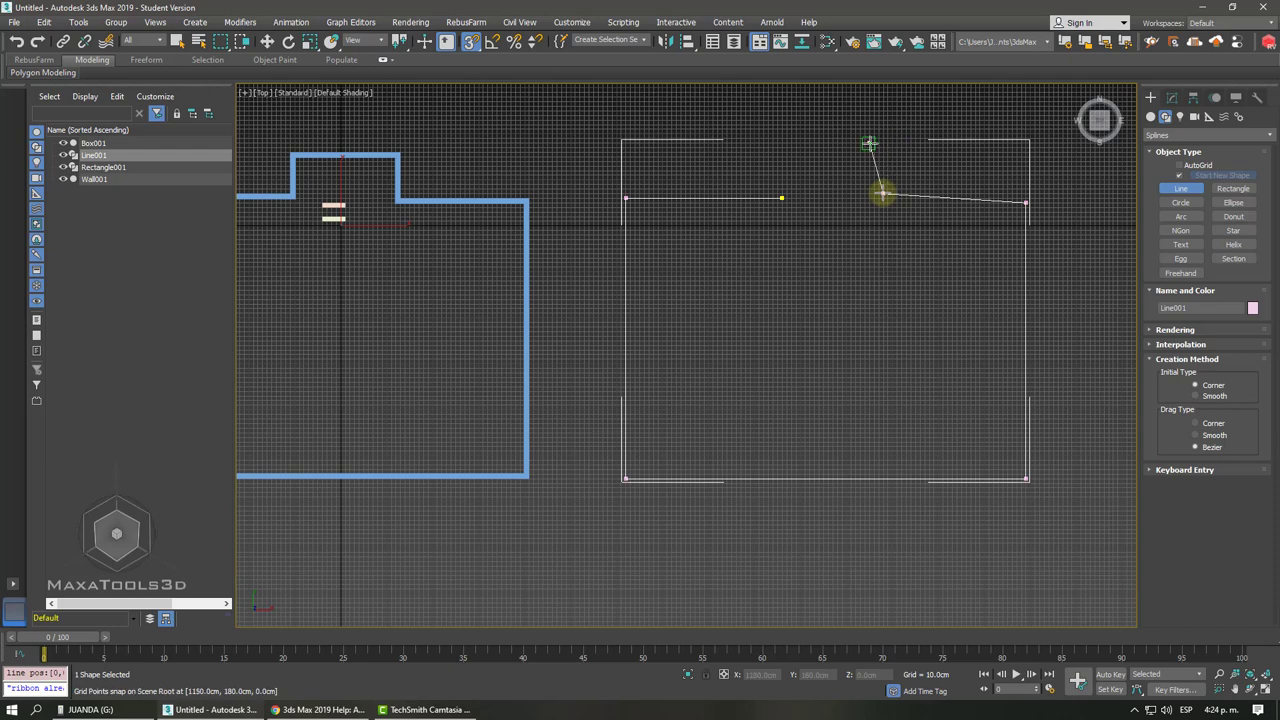
key("BackSpace")
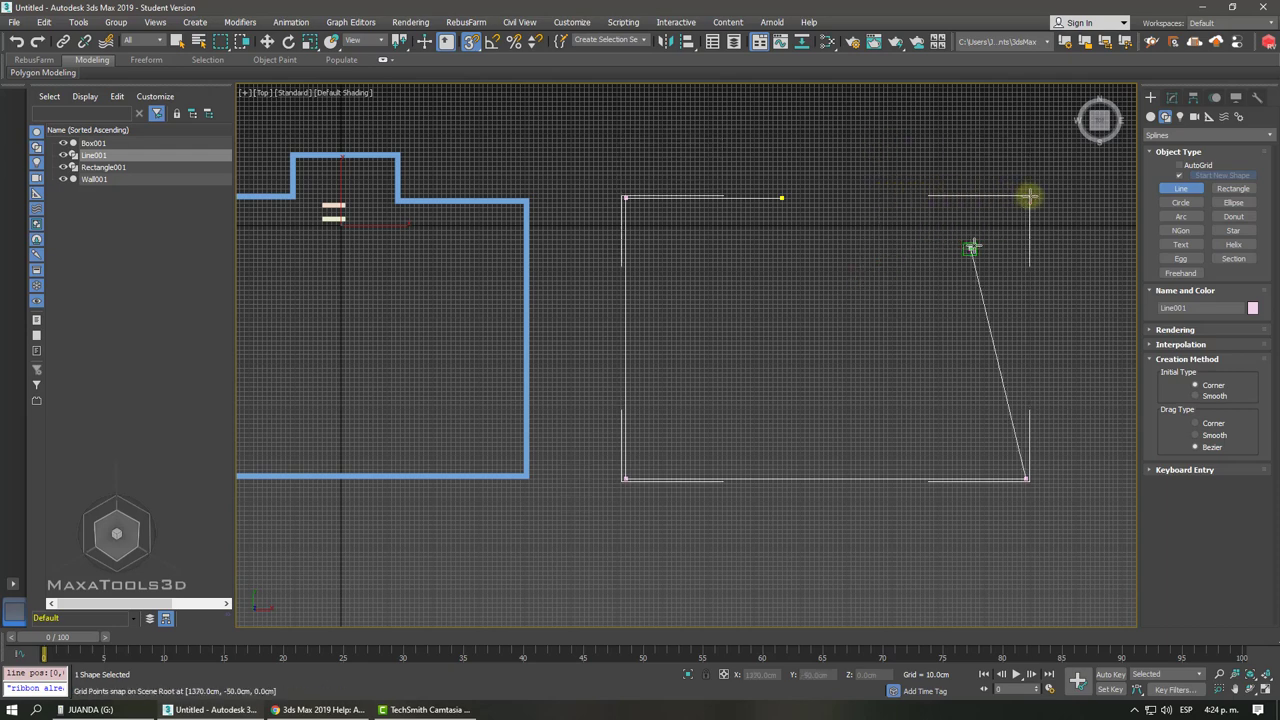
left_click(1028, 197)
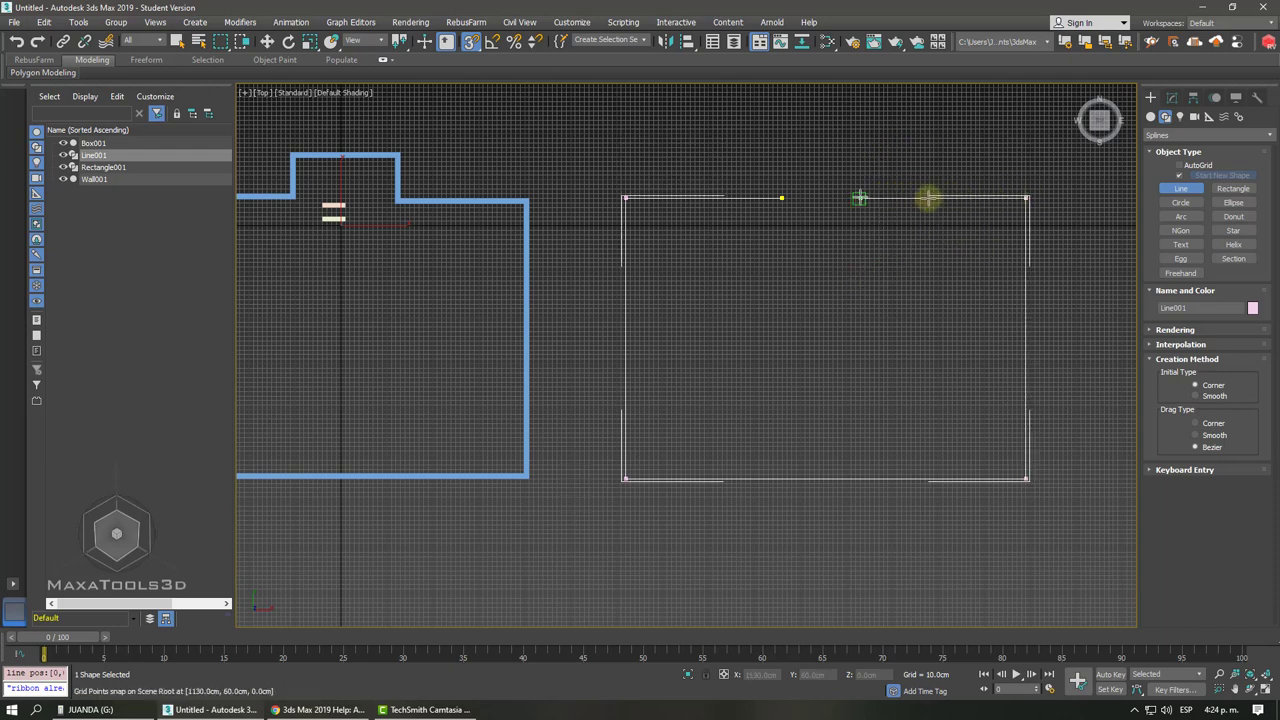
left_click(901, 197)
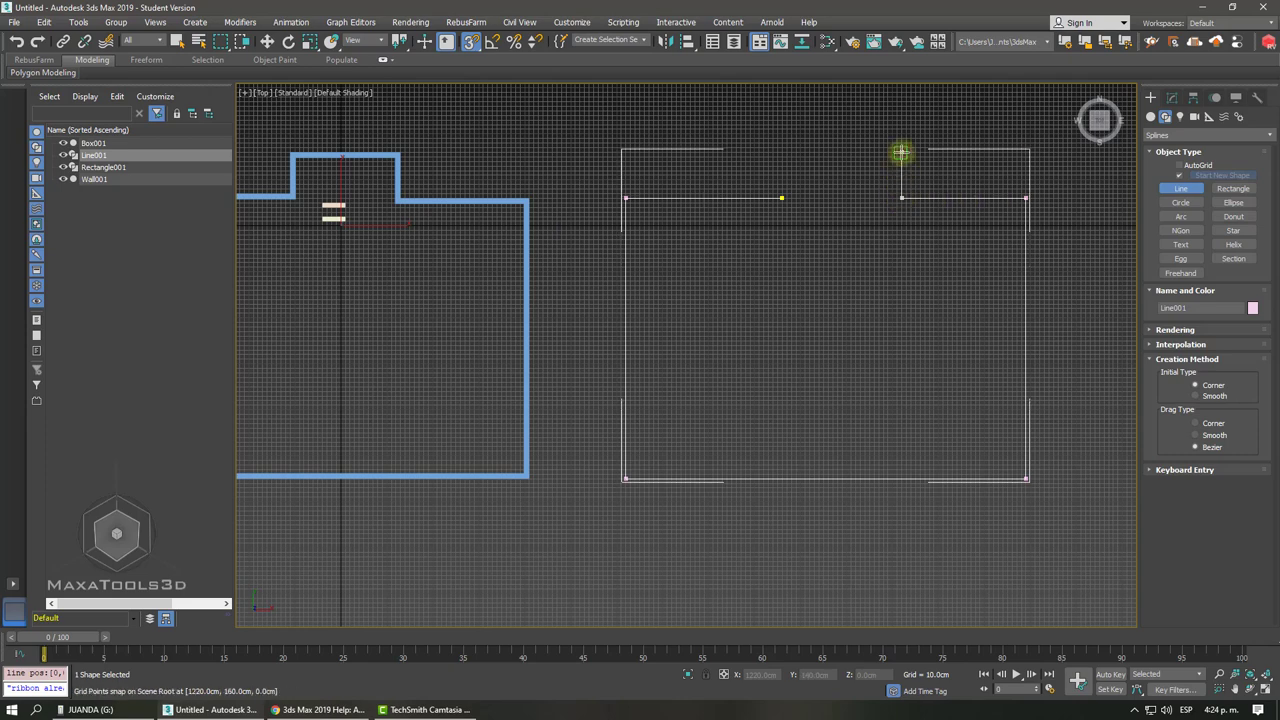
left_click(782, 199)
left_click(622, 398)
right_click(740, 352)
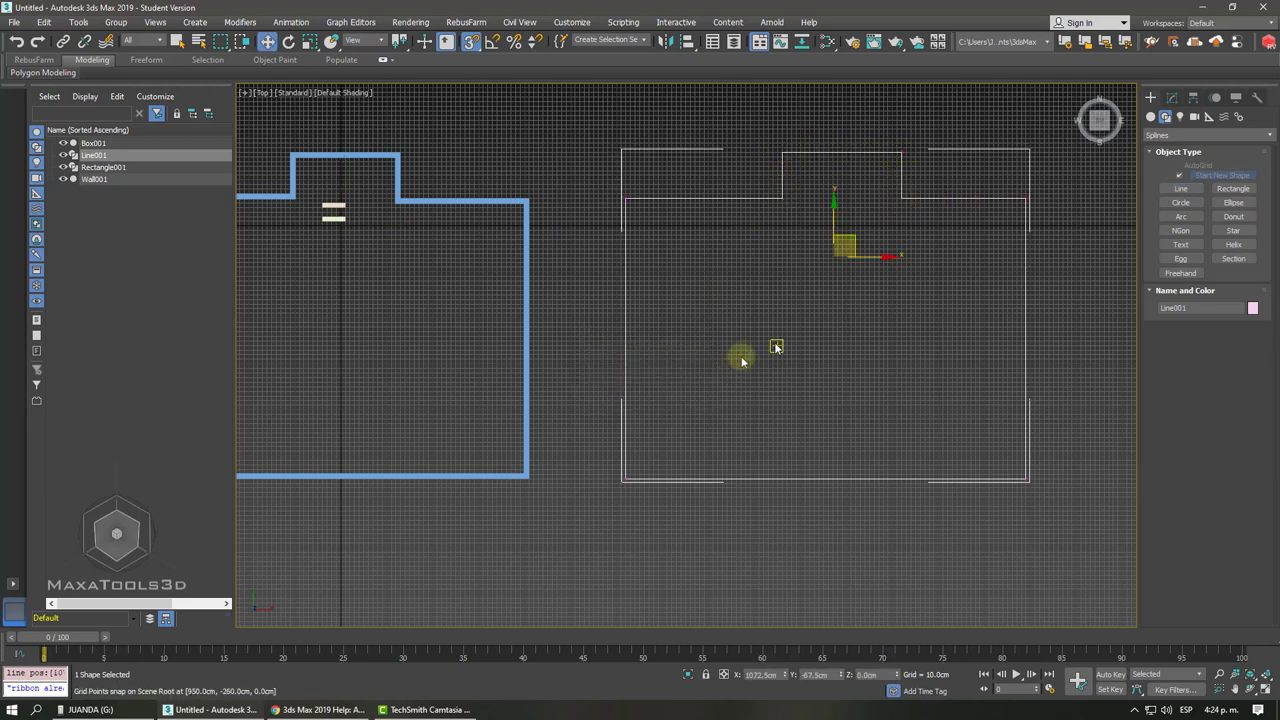
mouse_move(774, 346)
middle_mouse_down()
mouse_move(757, 331)
mouse_move(700, 343)
middle_mouse_up()
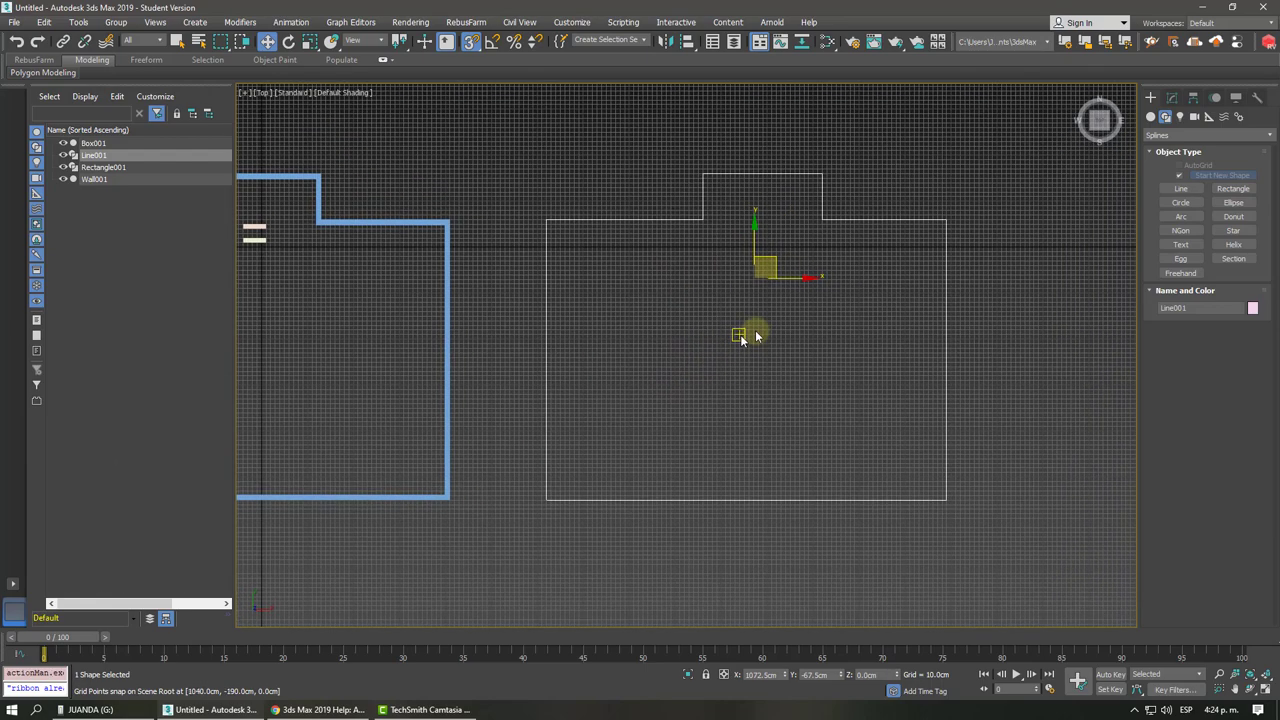
In Perspective view, select Line001 as a whole spline at Spline sub-object level.
key("p")
mouse_move(783, 363)
middle_mouse_down("alt")
mouse_move(723, 320)
mouse_move(775, 308)
mouse_move(711, 300)
mouse_move(757, 329)
mouse_move(834, 277)
mouse_move(880, 275)
mouse_move(821, 266)
mouse_move(795, 307)
mouse_move(866, 295)
middle_mouse_up("alt")
scroll(755, 330, "up", 2)
scroll(755, 330, "up", 2)
scroll(755, 330, "up", 2)
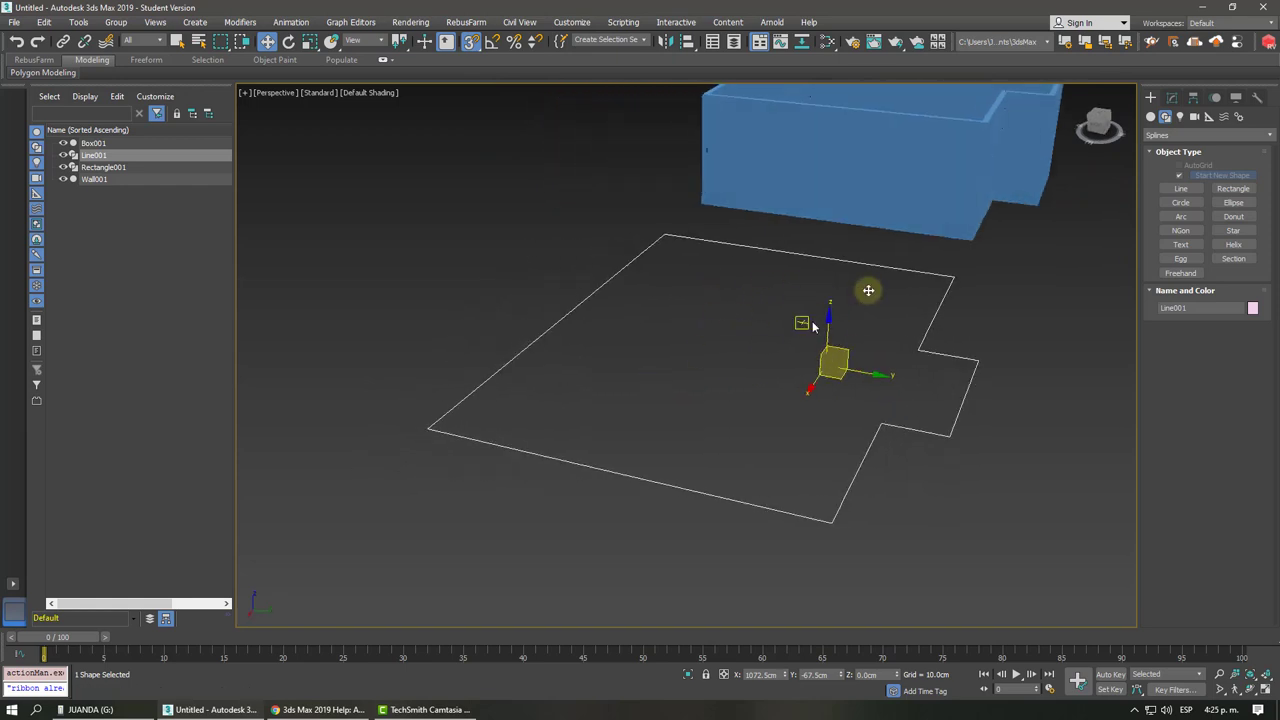
middle_click_drag(868, 293, 890, 280, "alt")
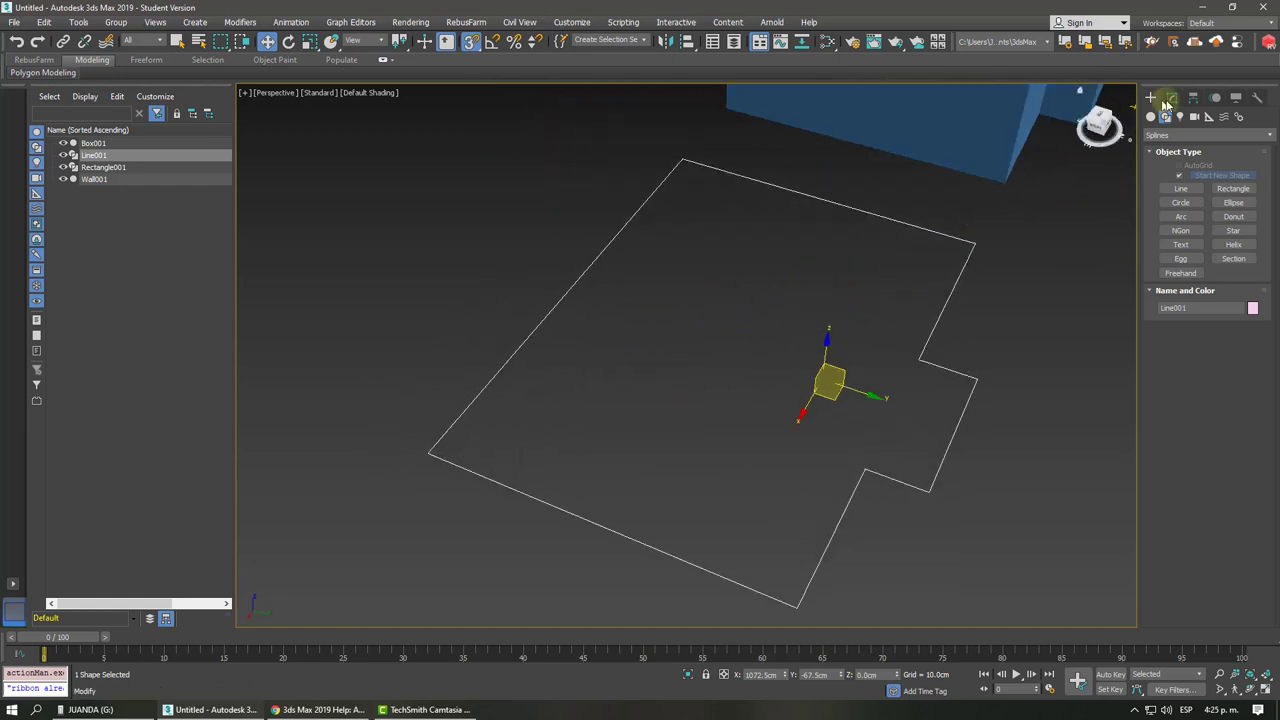
left_click(1172, 97)
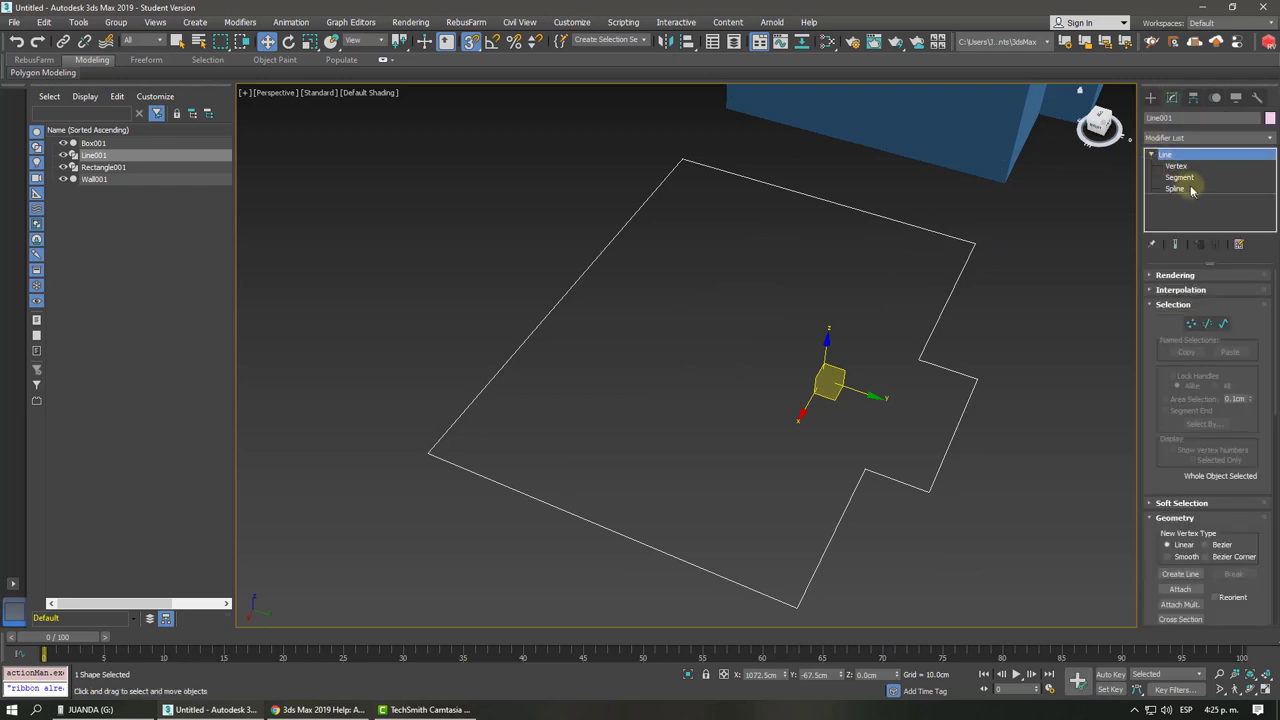
left_click(1186, 189)
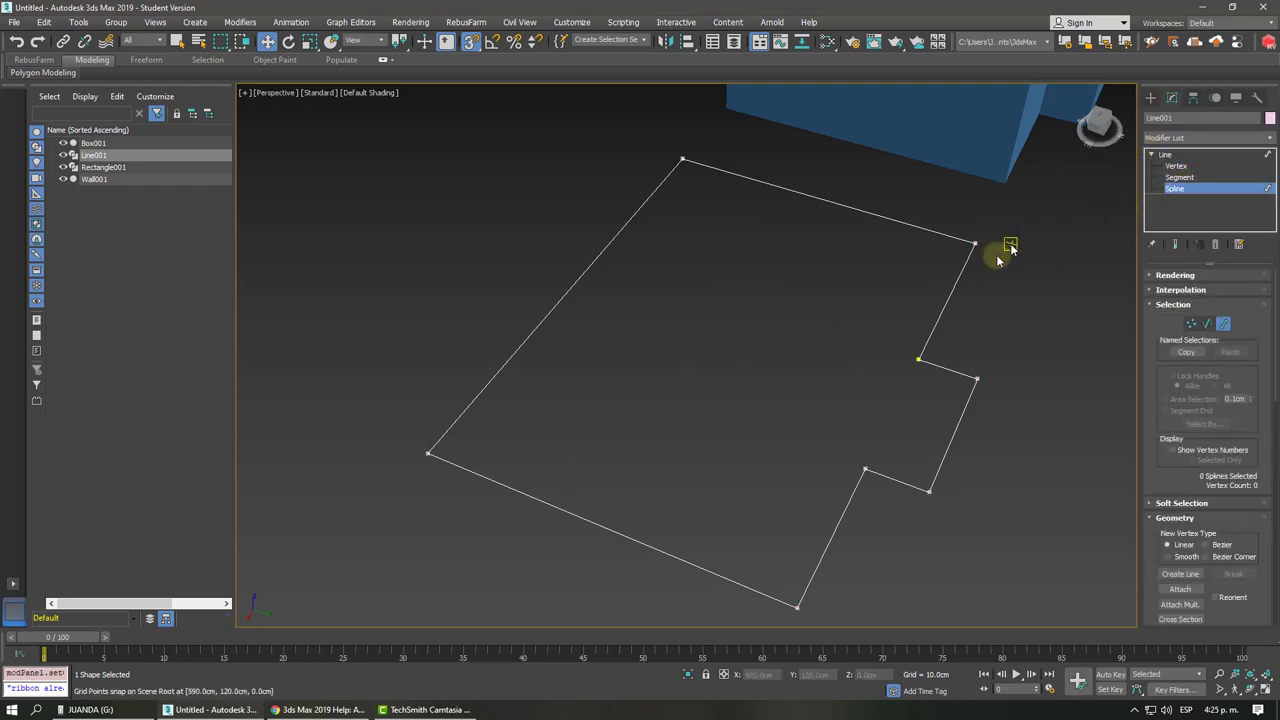
left_click(962, 275)
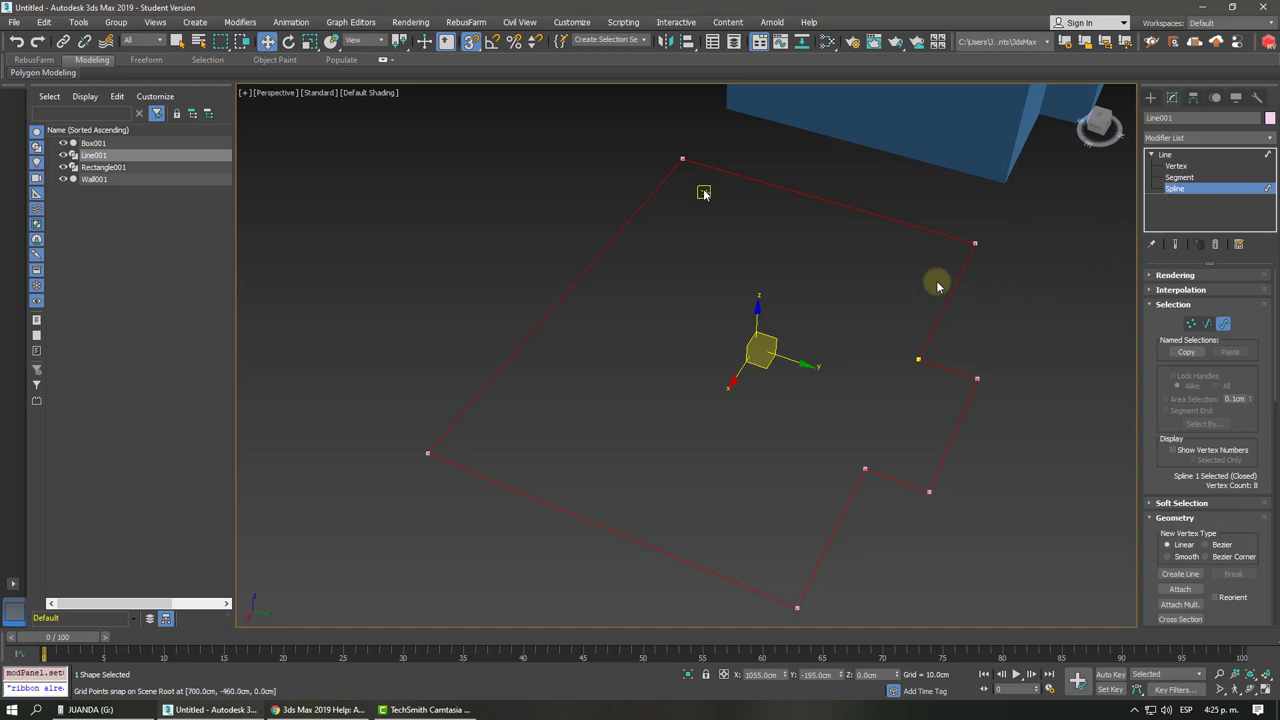
Try Vertex and Segment selections, then reselect the whole spline at Spline level.
left_click(1175, 166)
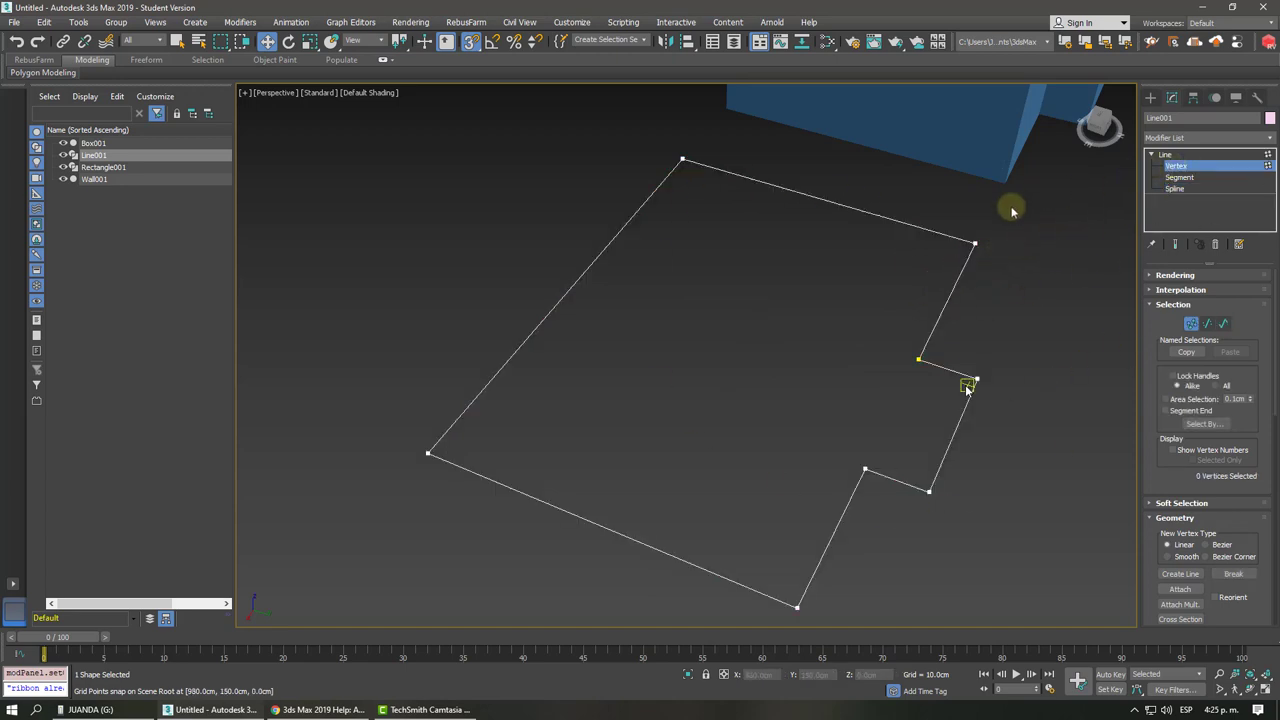
left_click(975, 243)
left_click_drag(955, 306, 898, 372)
left_click(1179, 177)
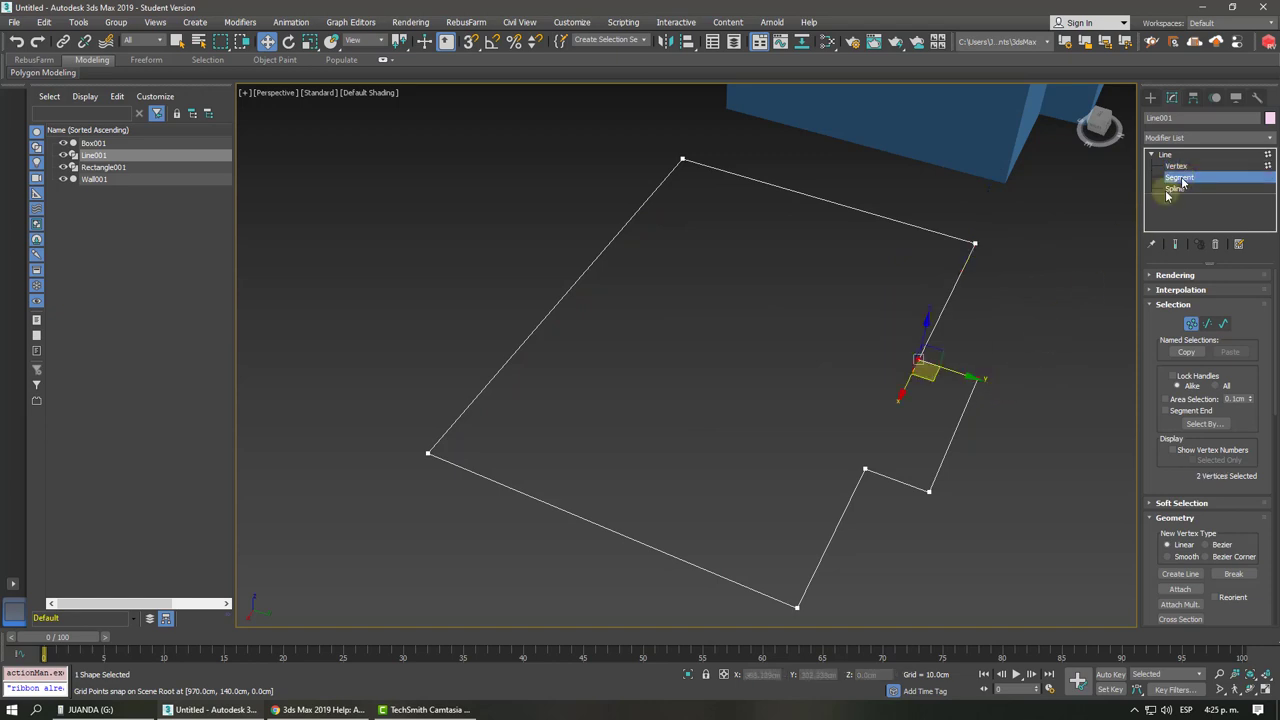
left_click(902, 200)
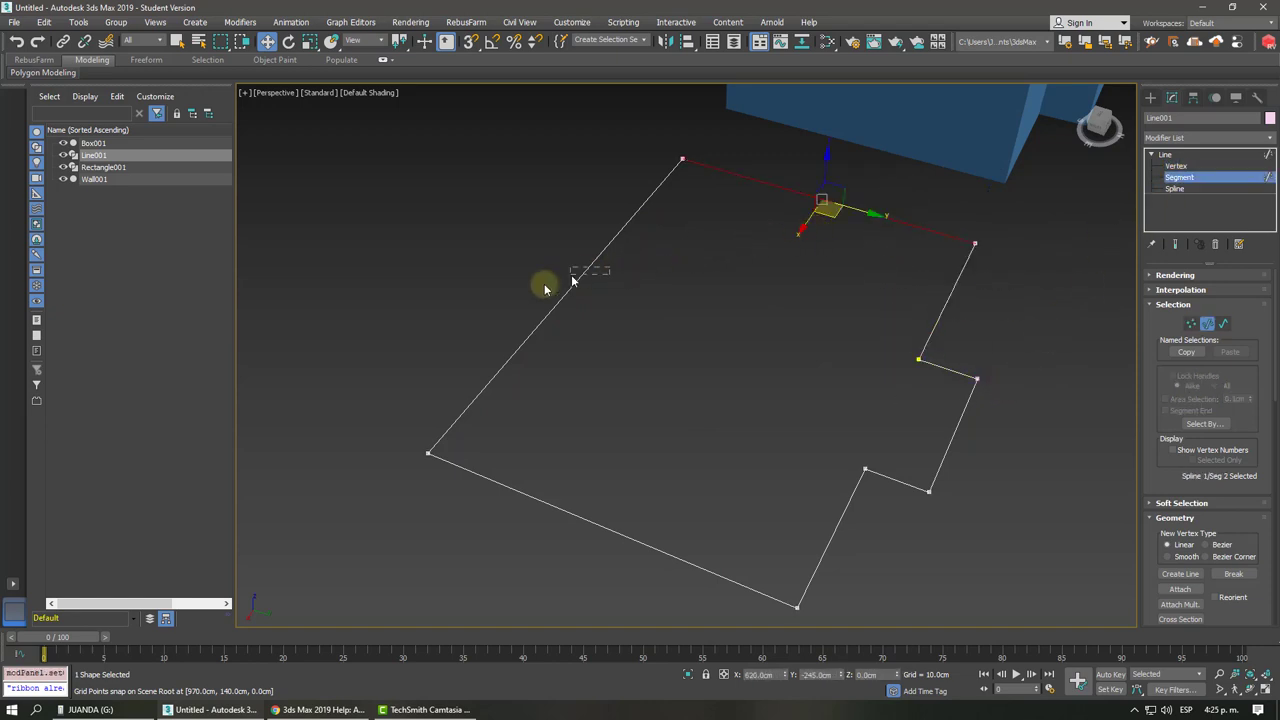
left_click(1175, 188)
left_click(1034, 229)
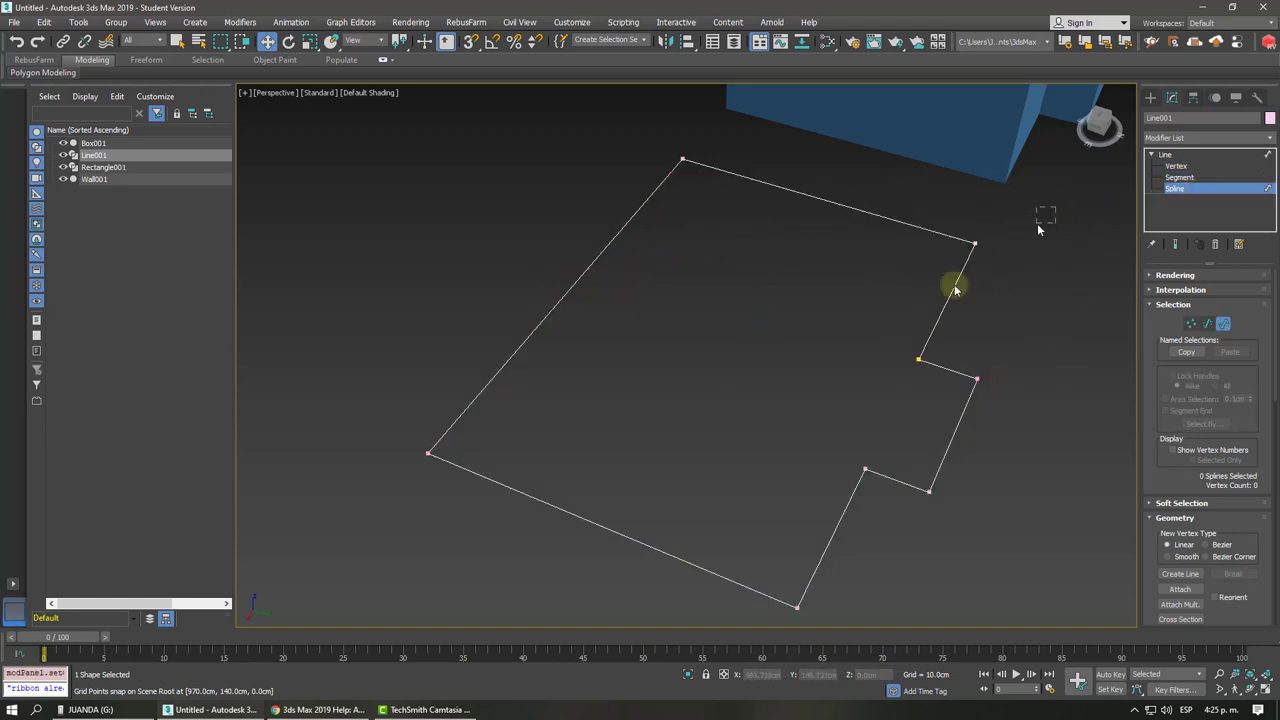
left_click(955, 289)
mouse_move(1138, 467)
left_mouse_down()
mouse_move(1147, 137)
mouse_move(1163, 437)
mouse_move(1151, 131)
mouse_move(1158, 228)
left_mouse_up()
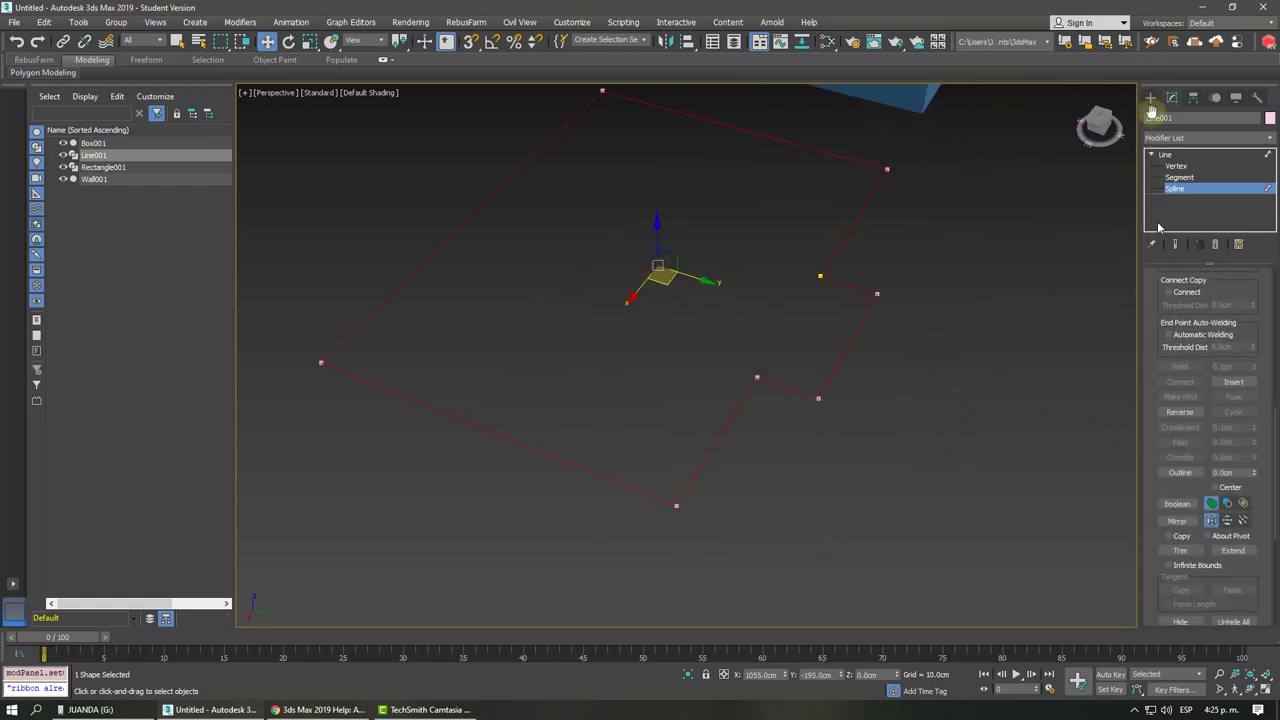
Outline the floor-plan spline by 1 to create the parallel offset copy.
scroll(1145, 400, "down", 2)
scroll(1150, 310, "down", 3)
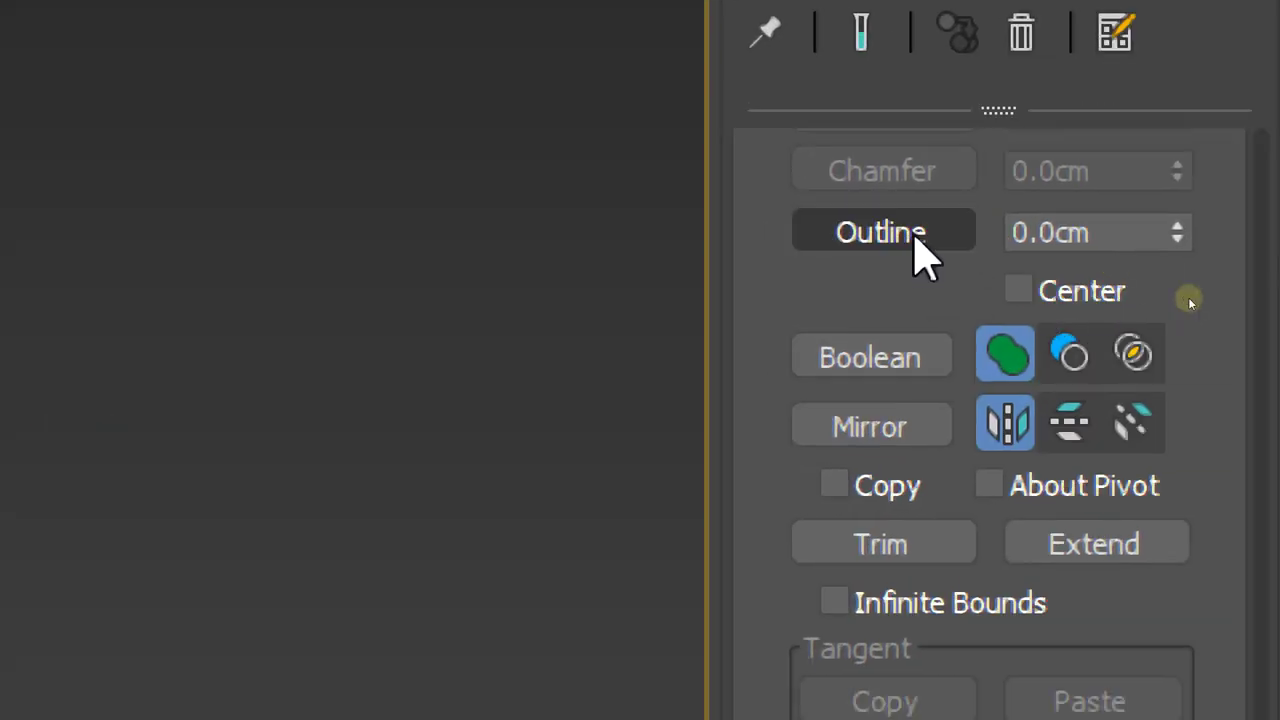
left_click(1143, 234)
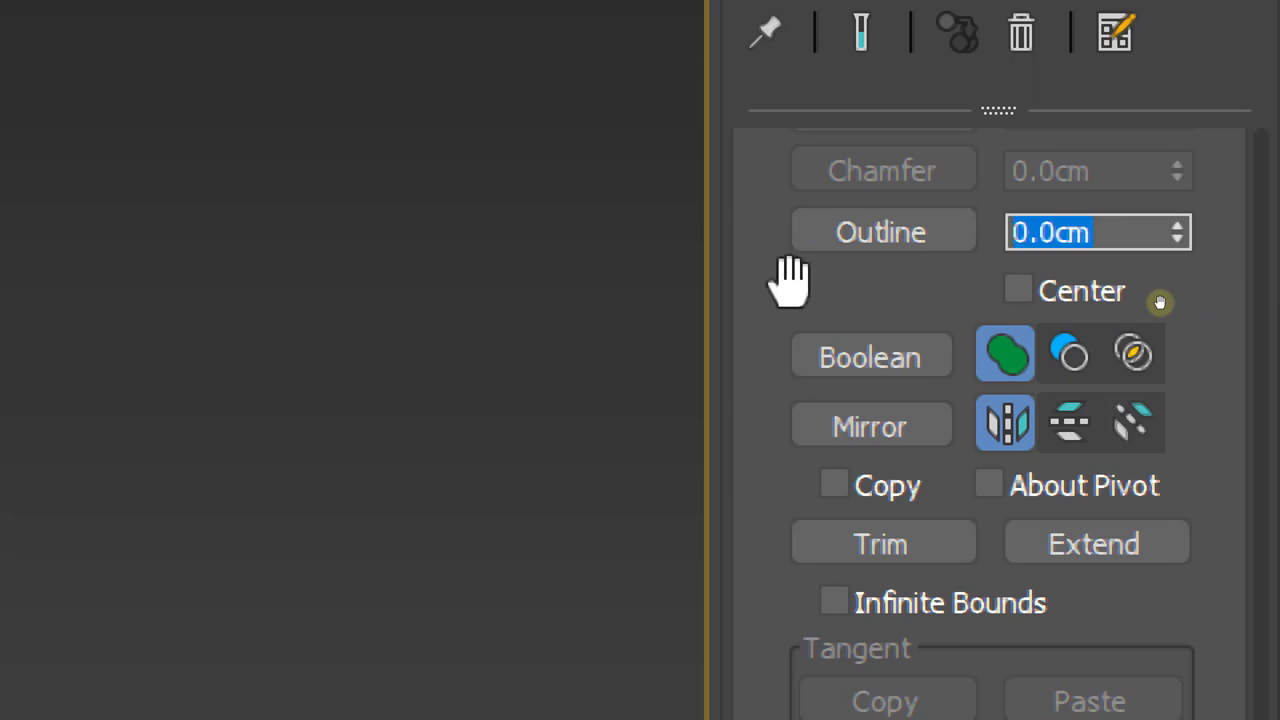
type("1")
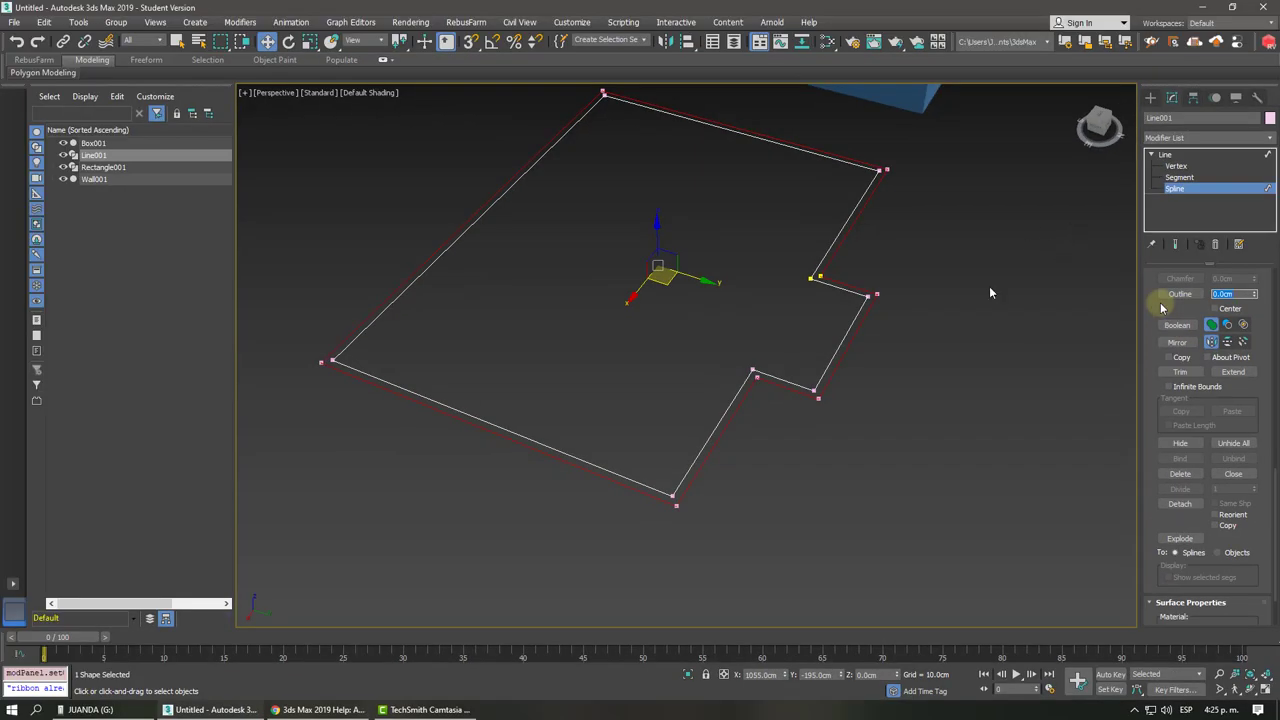
scroll(890, 337, "up", 3)
scroll(1020, 345, "up", 2)
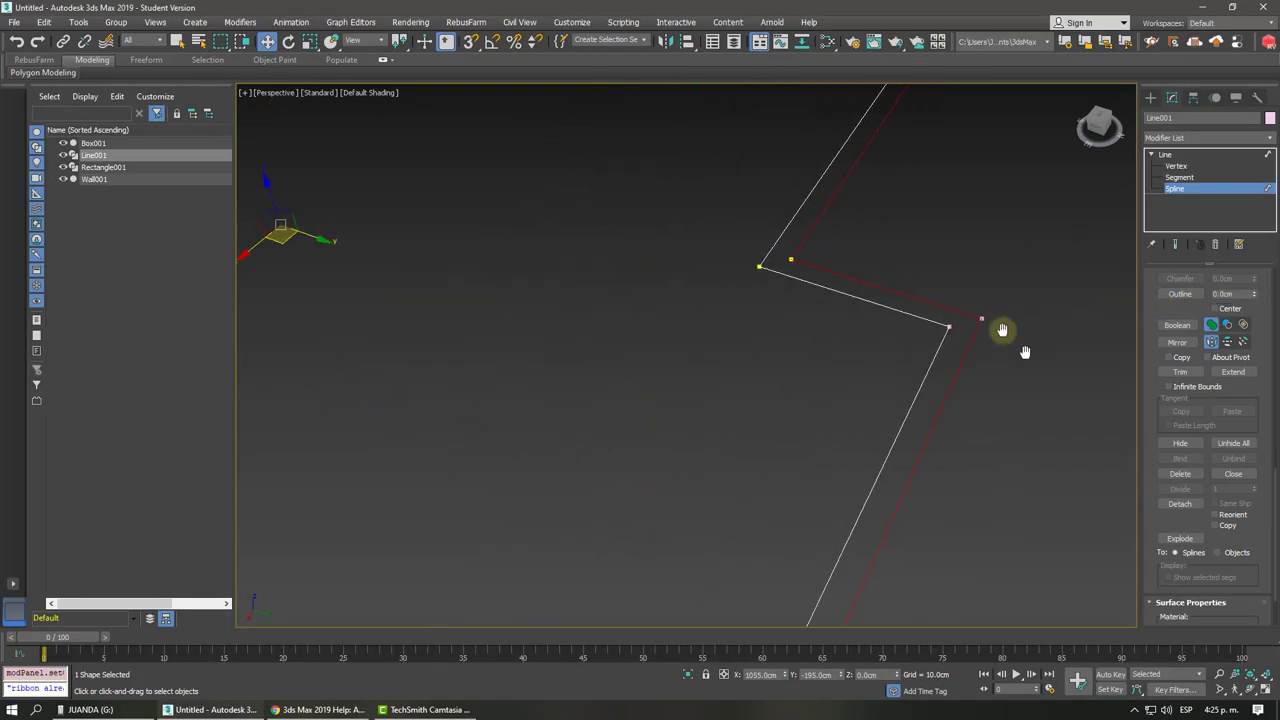
scroll(1000, 337, "up", 1)
scroll(995, 335, "up", 1)
left_click(995, 337)
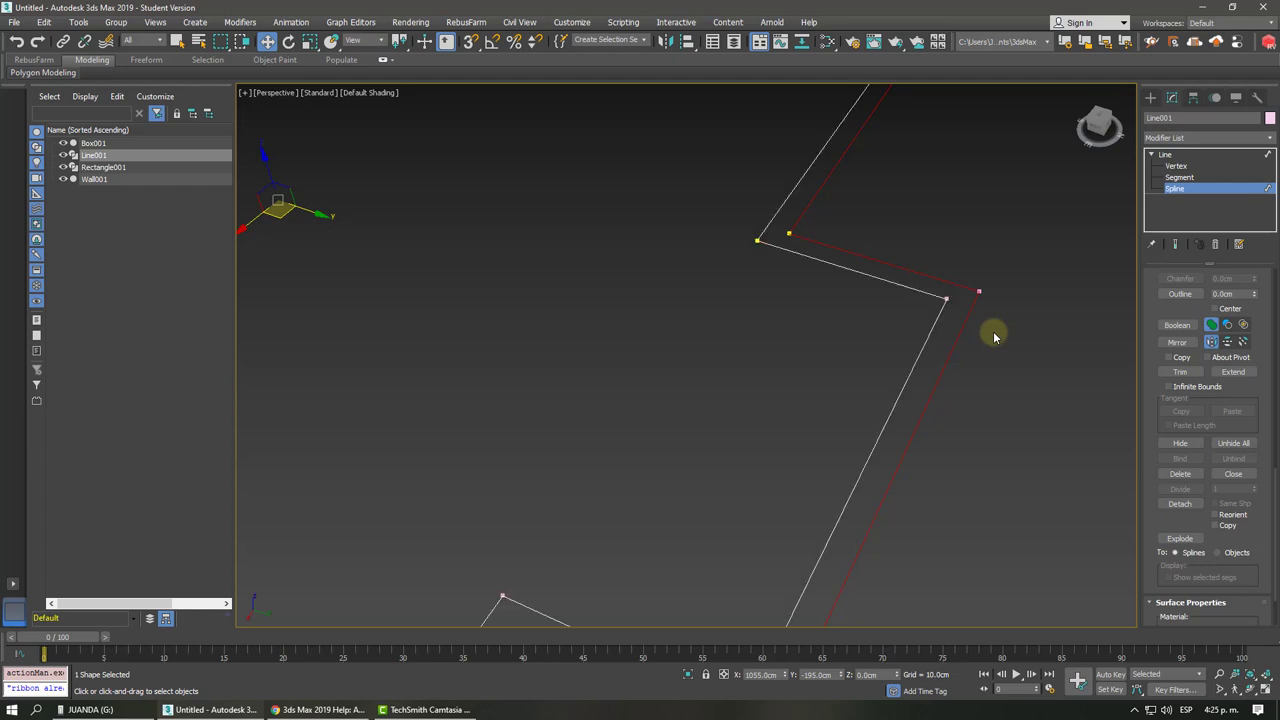
Orbit around the double outline to inspect it, and return to Line object level.
scroll(993, 337, "down", 5)
middle_click_drag(993, 337, 943, 323, "alt")
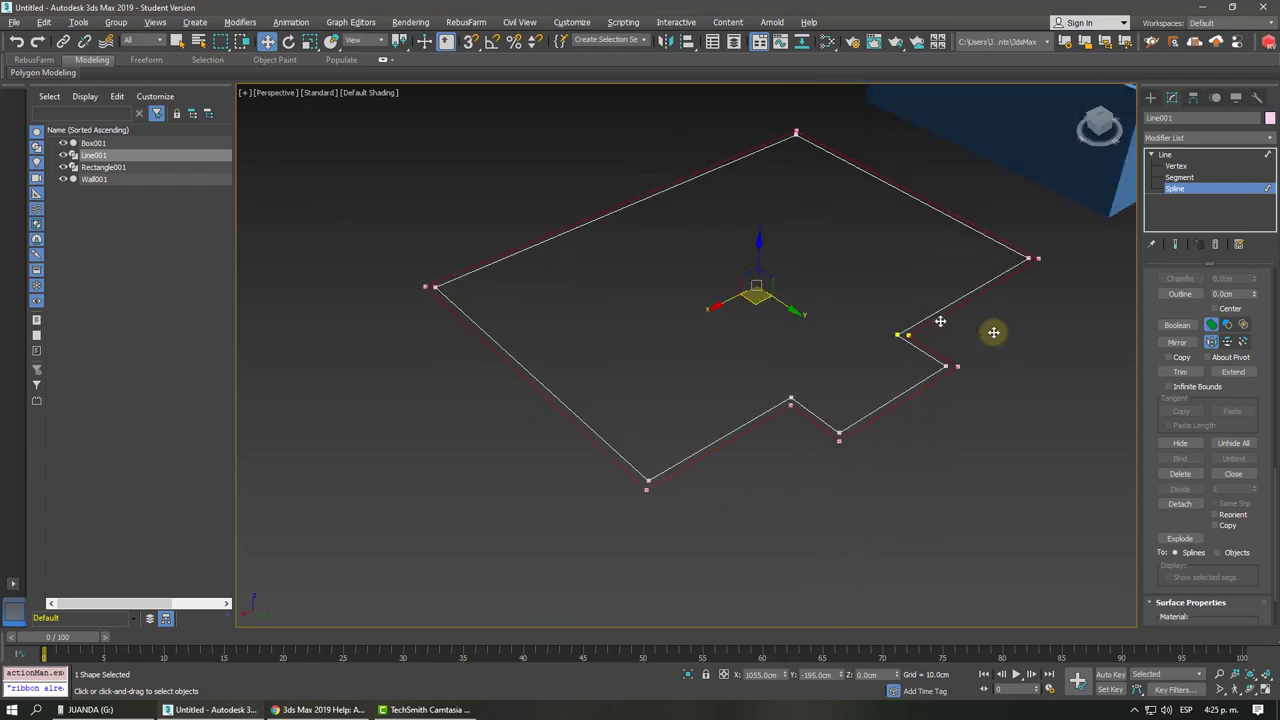
scroll(960, 330, "up", 4)
middle_click_drag(974, 363, 858, 375, "alt")
scroll(995, 337, "down", 2)
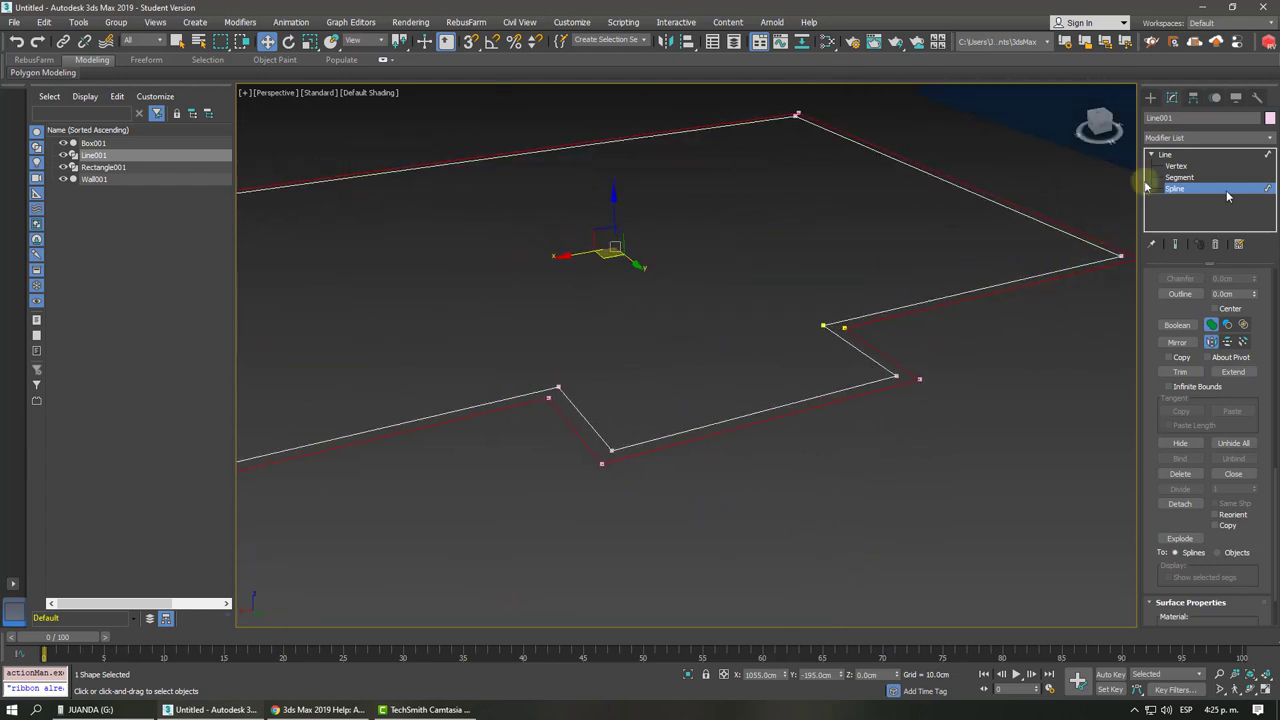
left_click(1166, 155)
scroll(743, 334, "down", 3)
scroll(743, 334, "down", 2)
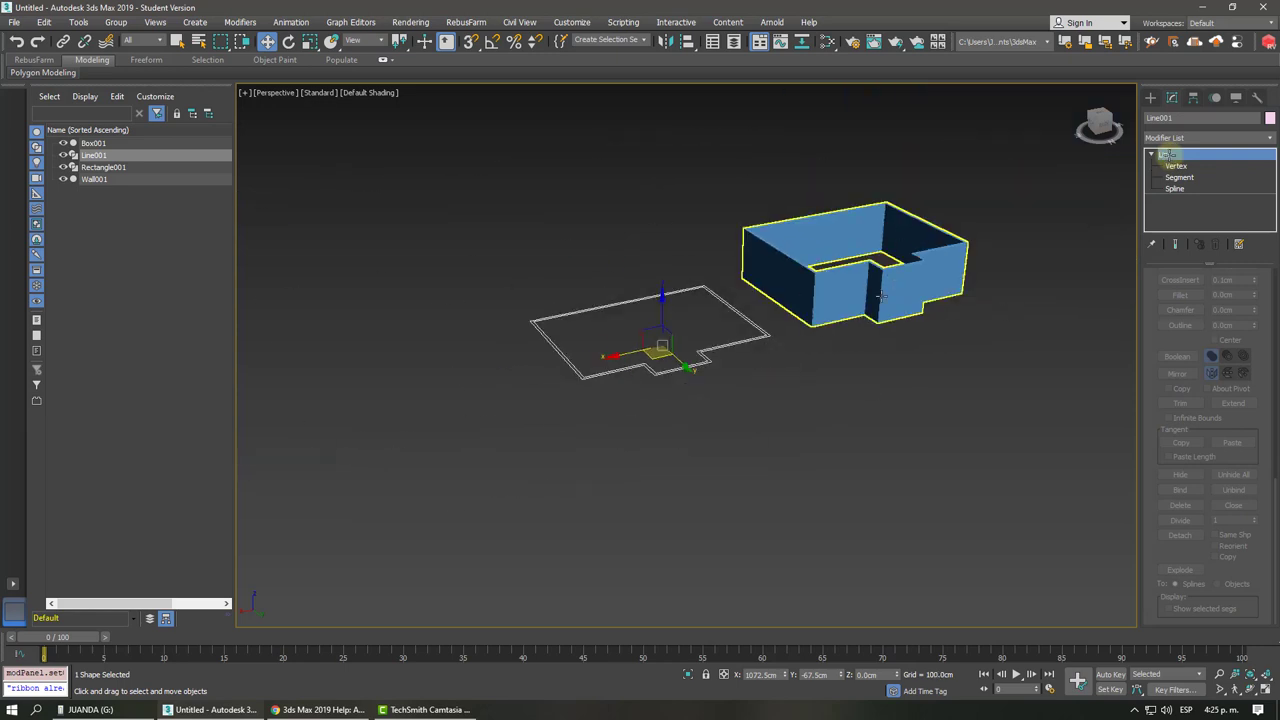
scroll(812, 295, "up", 1)
scroll(830, 280, "up", 2)
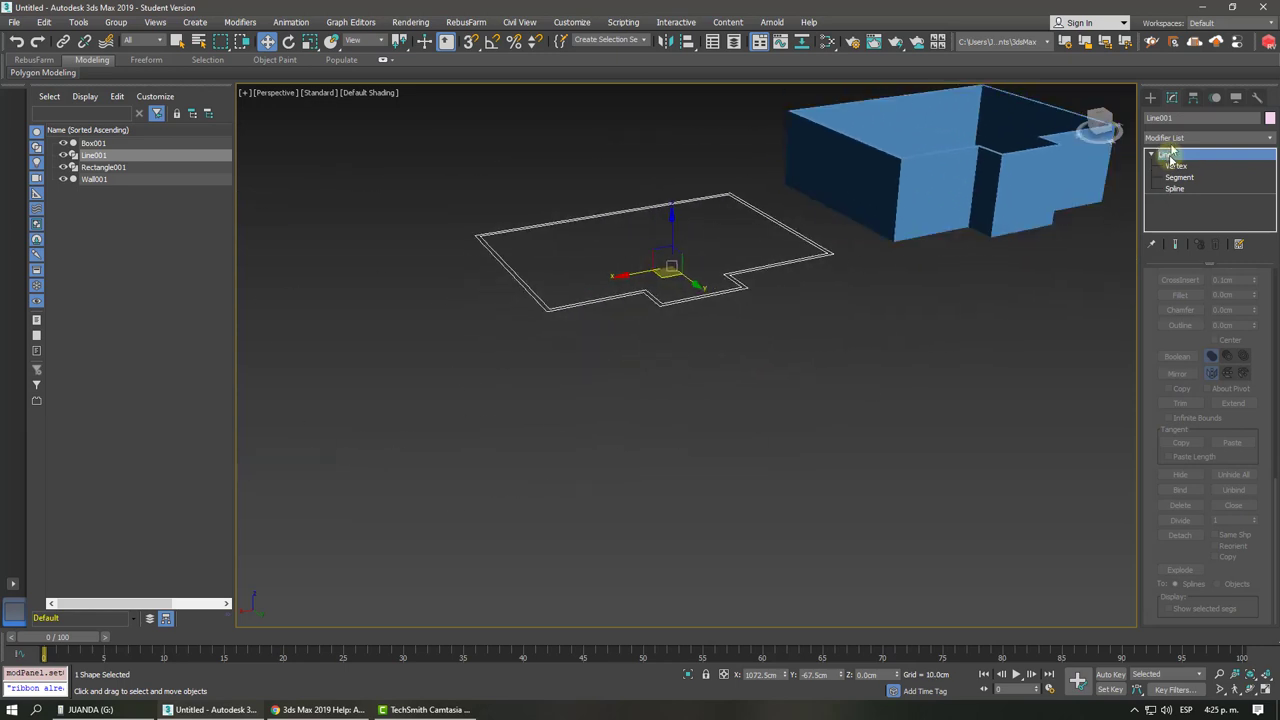
Extrude Line001's double outline to 250 cm and orbit to view the resulting walls.
left_click(1166, 138)
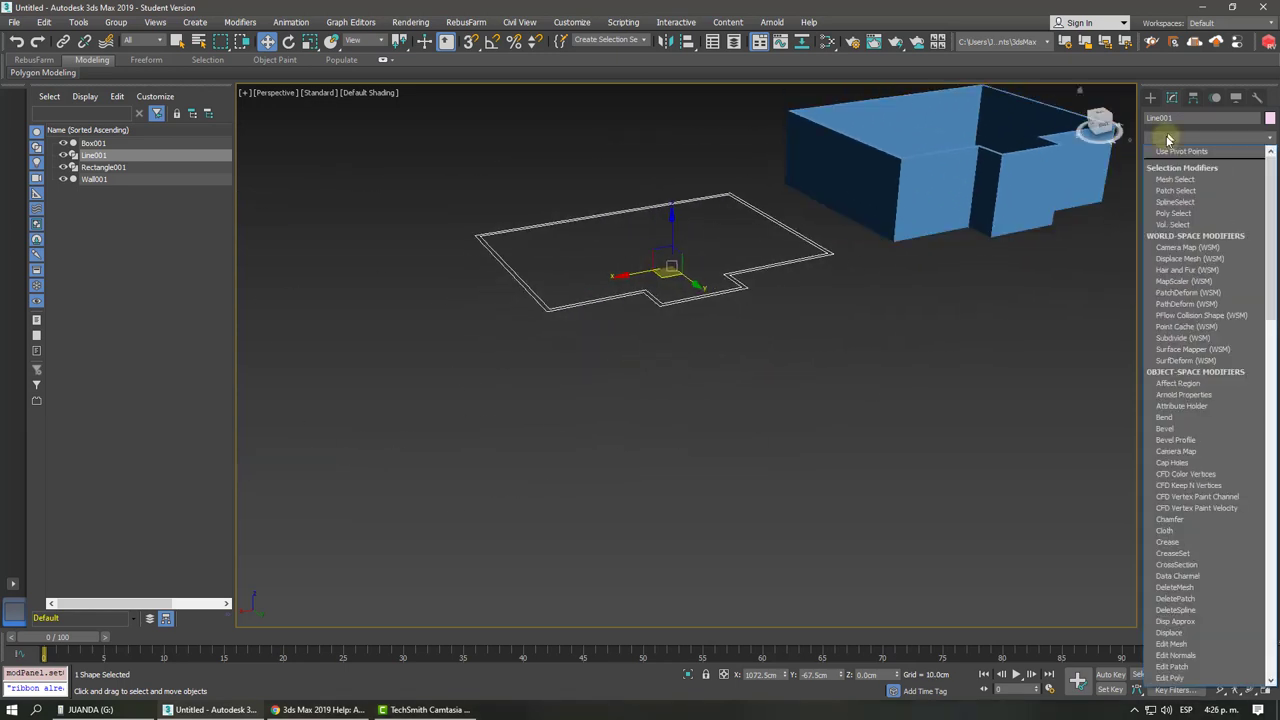
left_click(1180, 214)
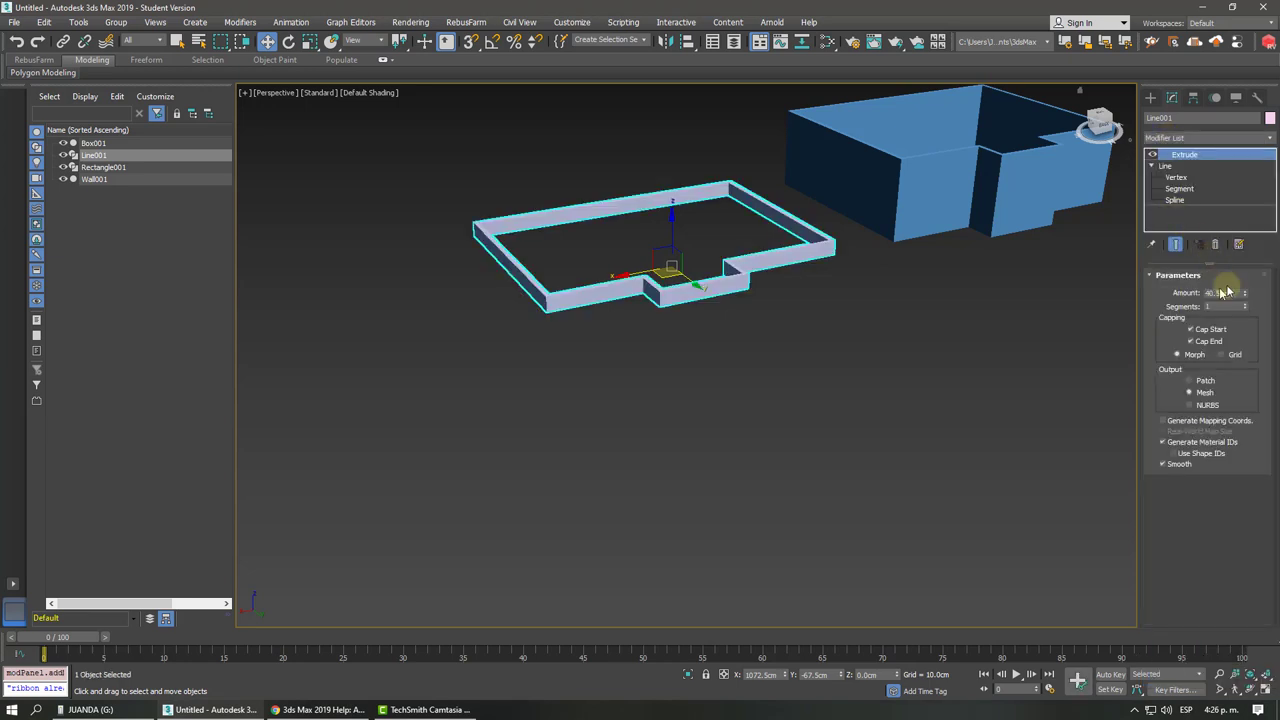
type("250")
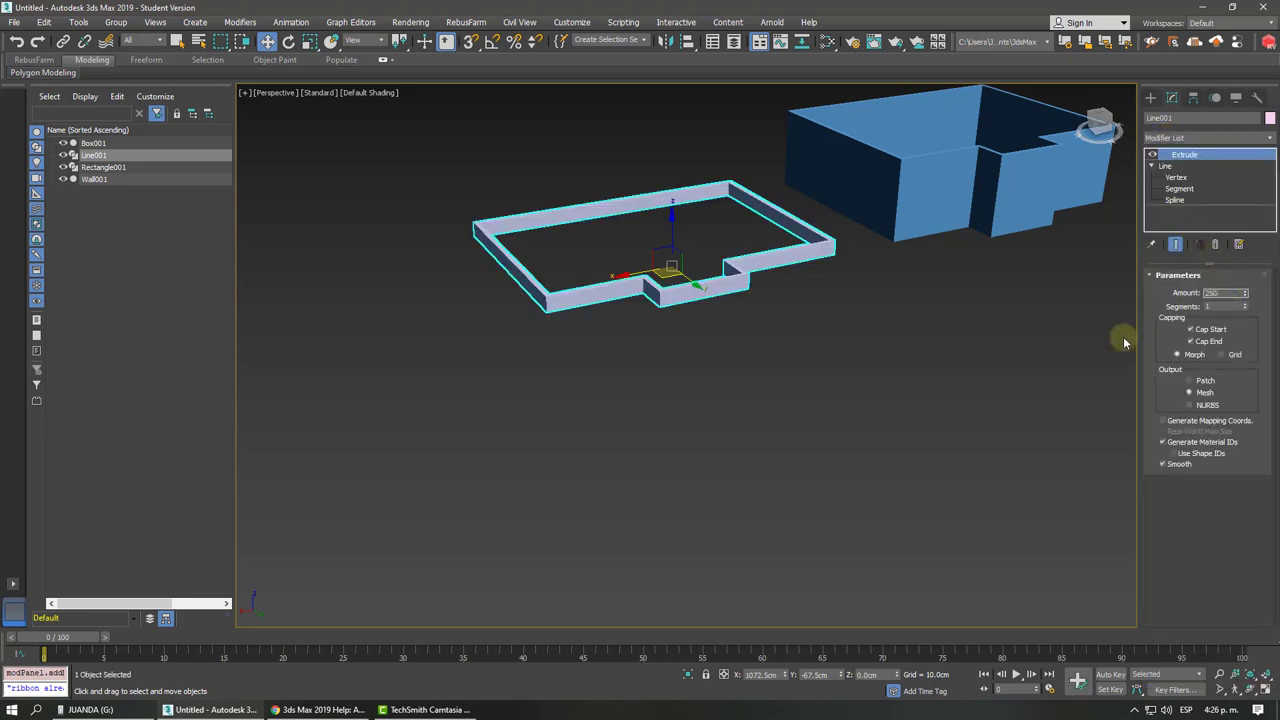
key("Return")
mouse_move(606, 391)
middle_mouse_down("alt")
mouse_move(806, 357)
mouse_move(770, 402)
mouse_move(700, 391)
mouse_move(674, 408)
mouse_move(688, 434)
middle_mouse_up("alt")
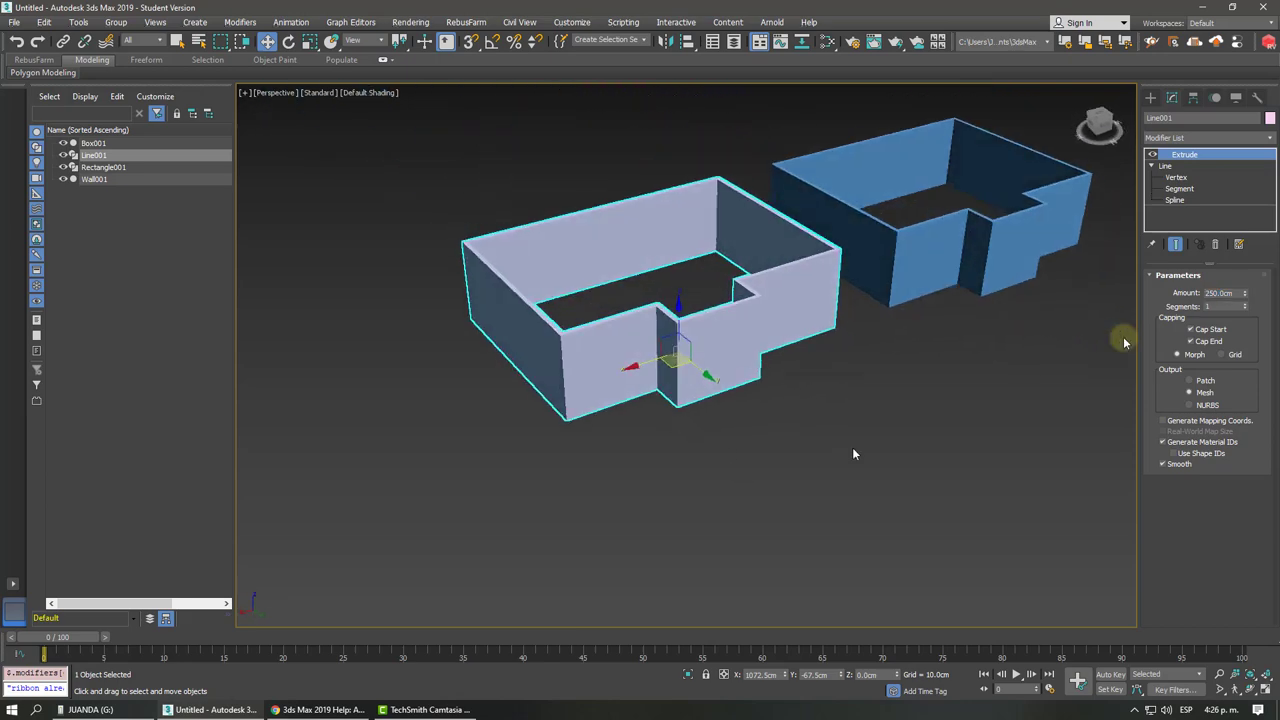
middle_click_drag(853, 454, 949, 314, "alt")
scroll(937, 340, "down", 4)
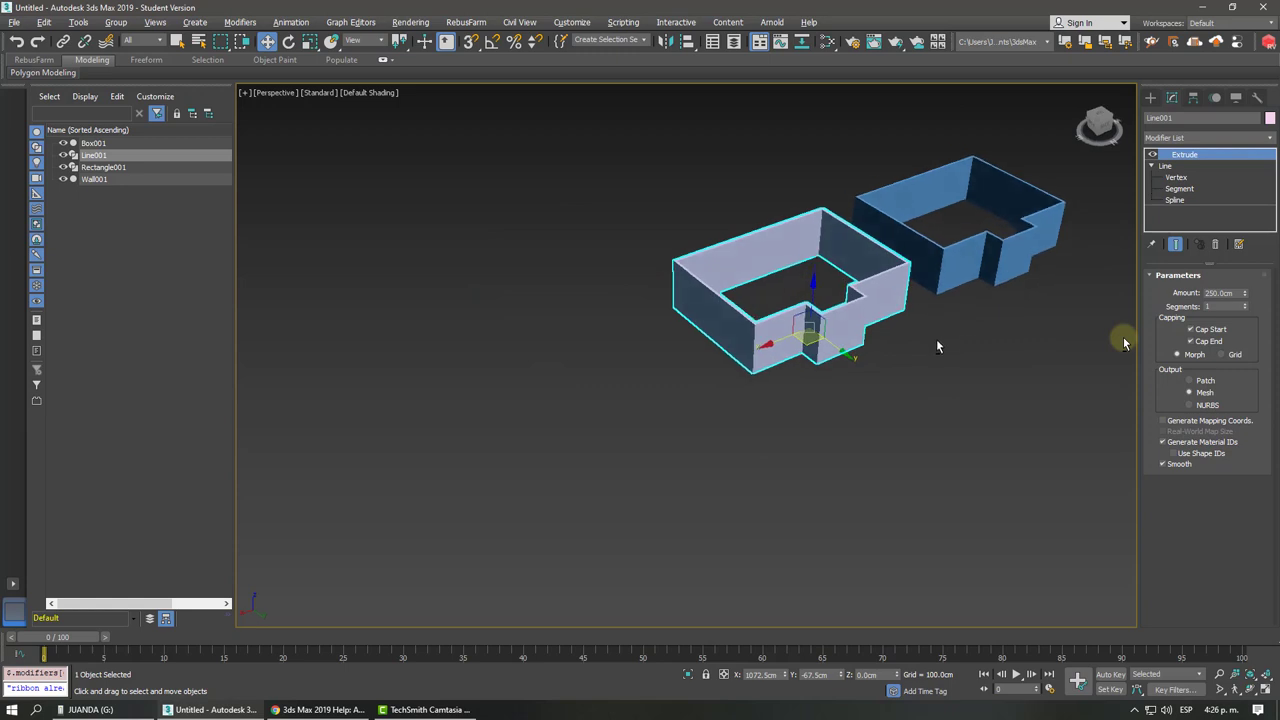
left_click(1150, 97)
Drag out a long thin Standard Primitives box from the wall corner as Box002.
left_click(1165, 117)
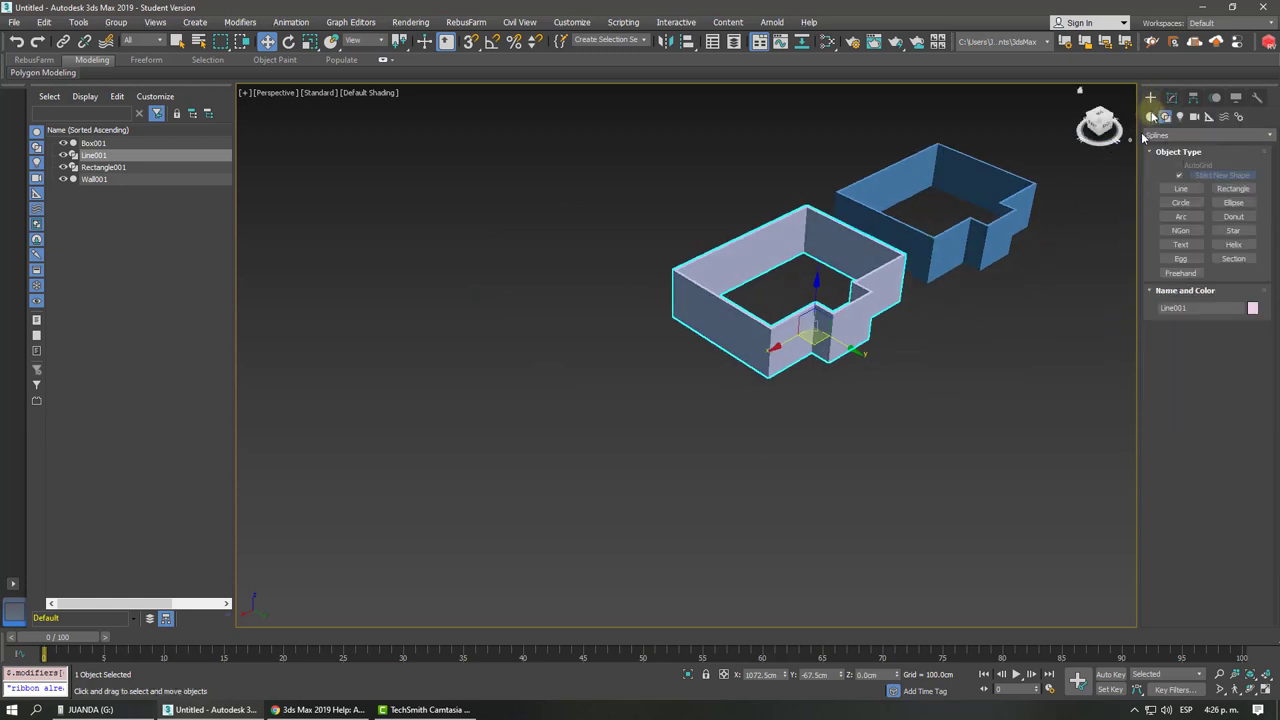
left_click(1151, 117)
left_click(1173, 178)
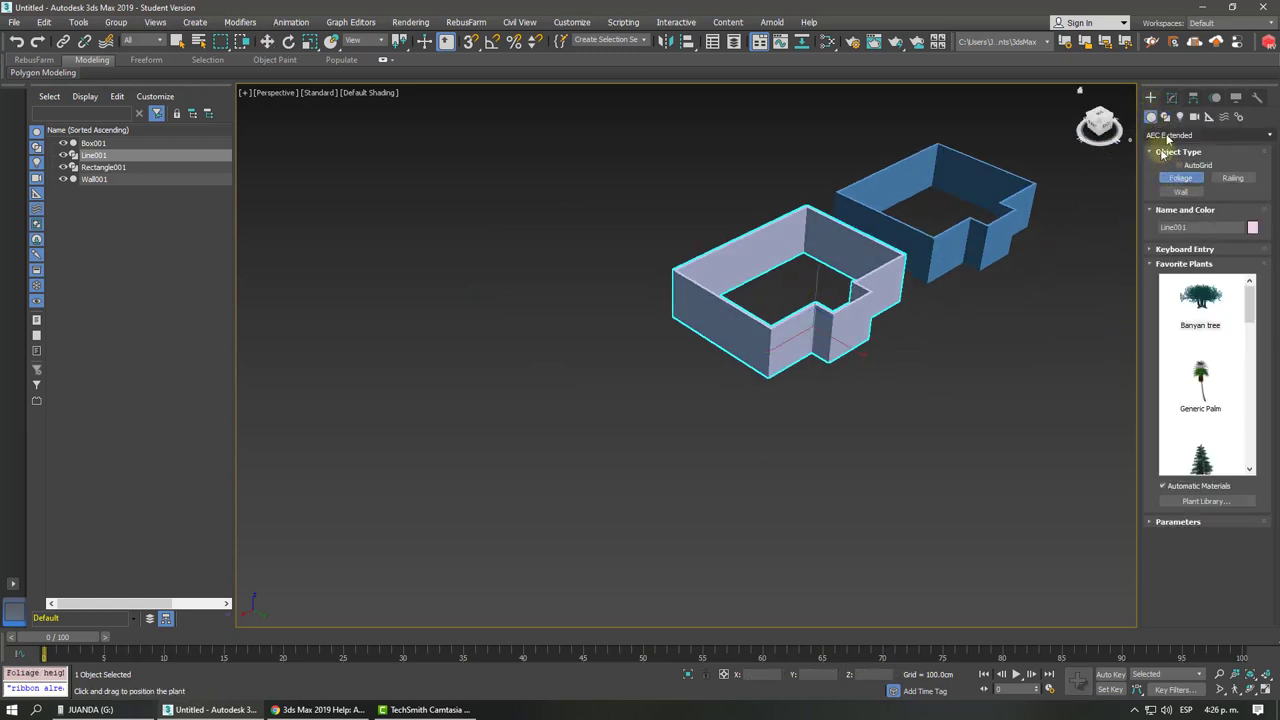
left_click(1157, 135)
left_click(1175, 148)
left_click(1181, 178)
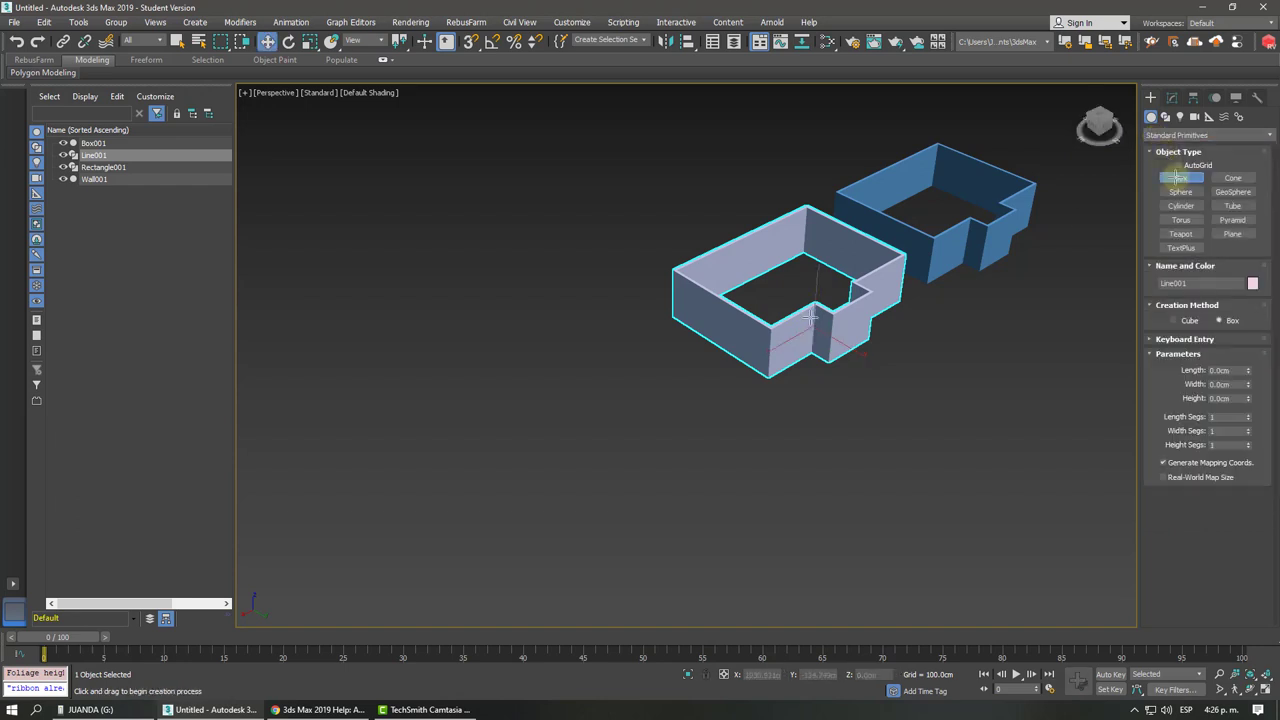
scroll(701, 335, "up", 3)
mouse_move(714, 300)
left_mouse_down()
mouse_move(423, 414)
mouse_move(357, 451)
mouse_move(340, 492)
left_mouse_up()
right_click(617, 473)
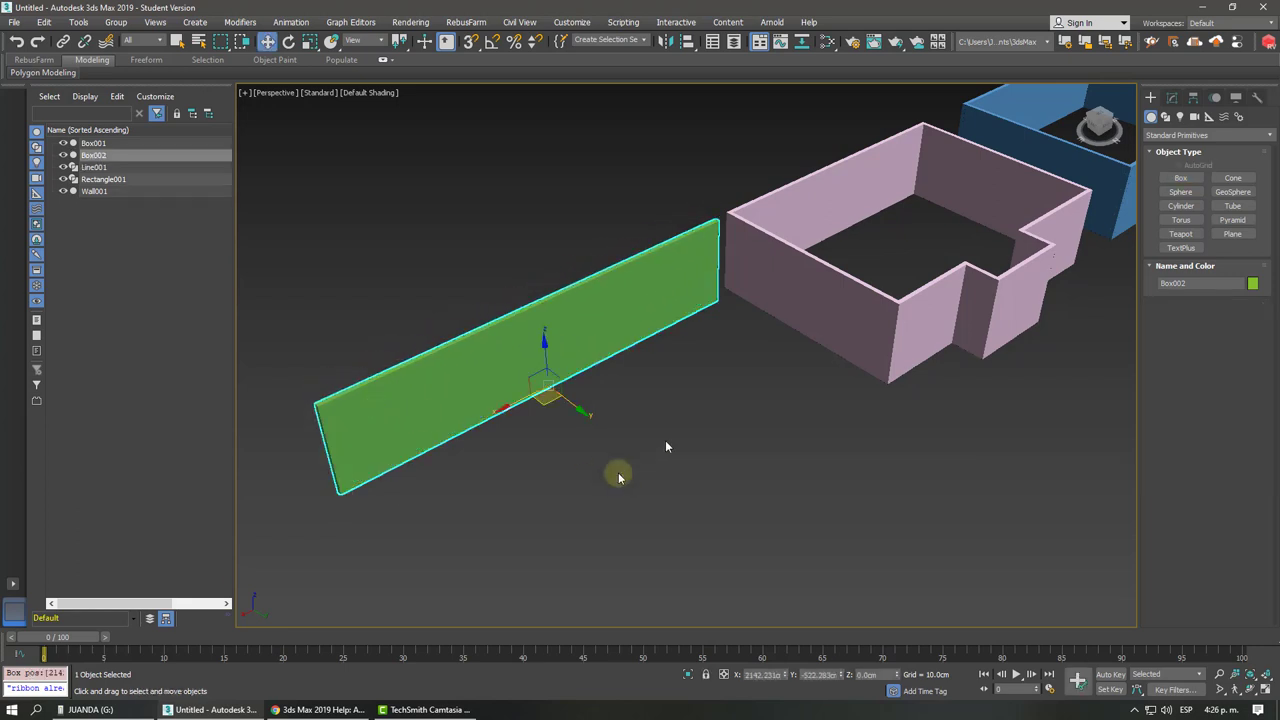
Turn on edged faces and add an Edit Poly modifier to Box002.
middle_click_drag(663, 443, 861, 314)
key("F4")
left_click(1173, 99)
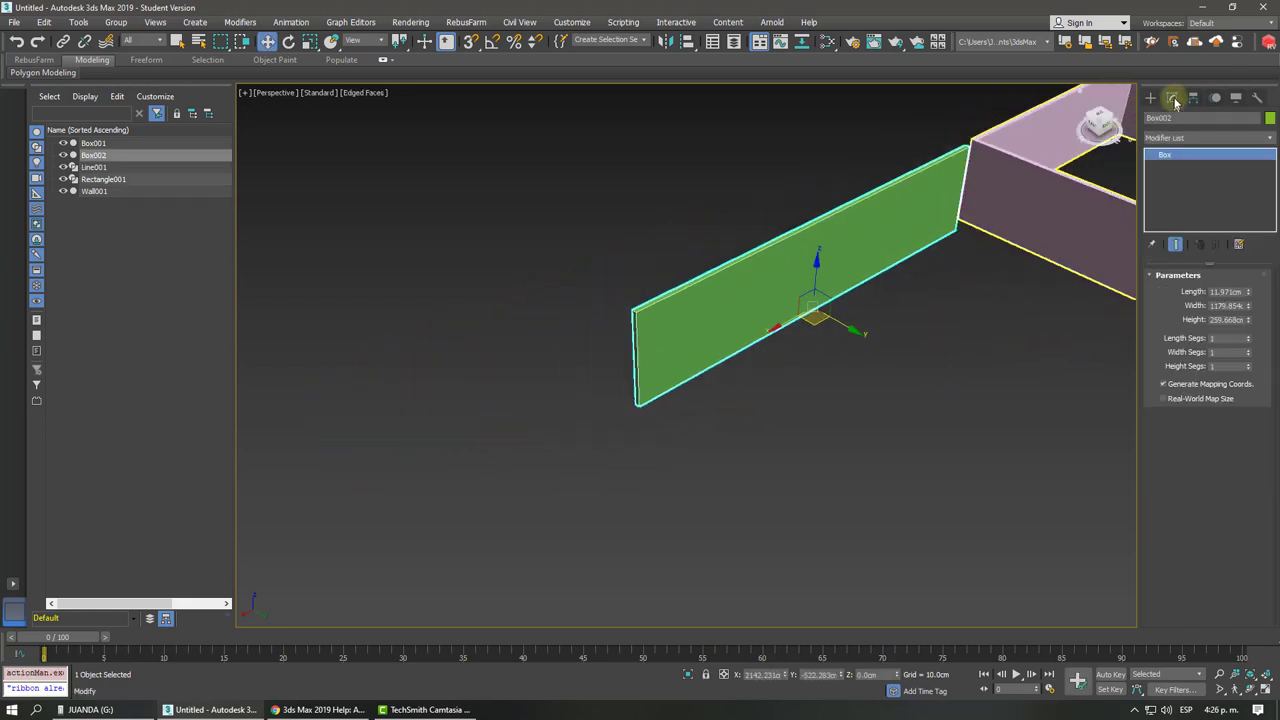
left_click(1172, 138)
scroll(1172, 200, "down", 5)
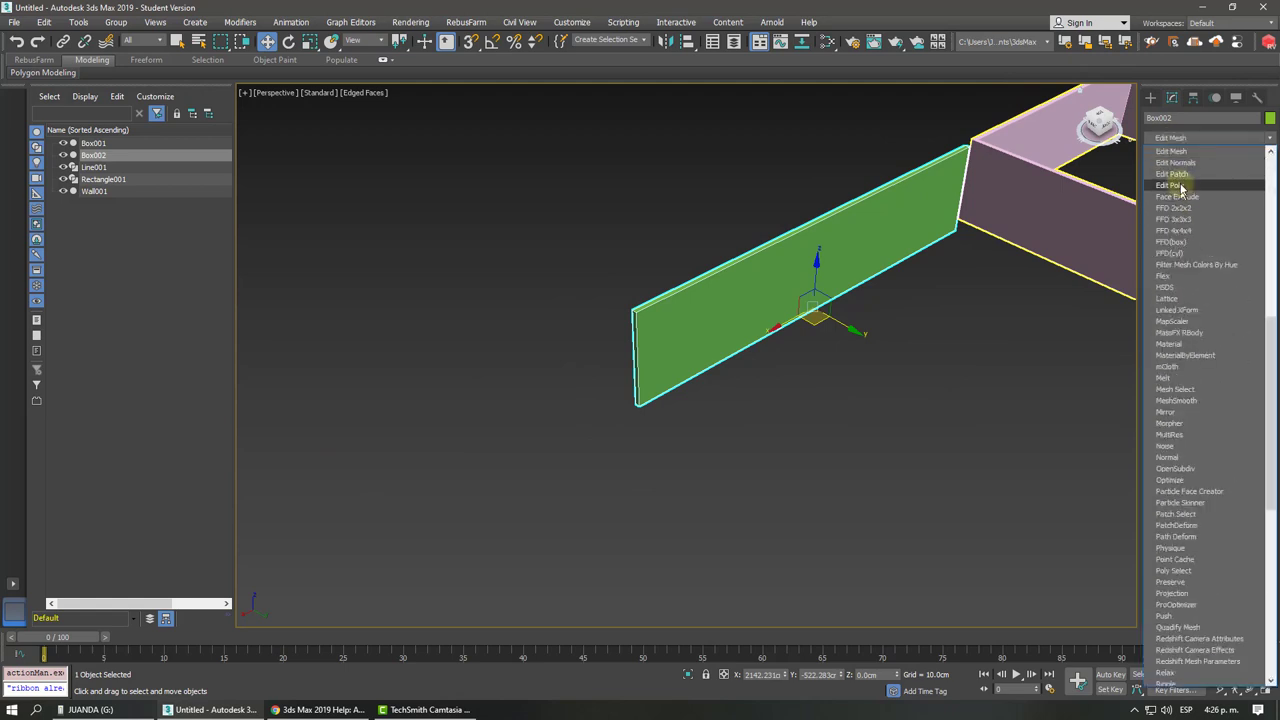
key("Escape")
Insert a Swift Loop edge loop near the box's left end, then go to Polygon level.
left_click(1187, 177)
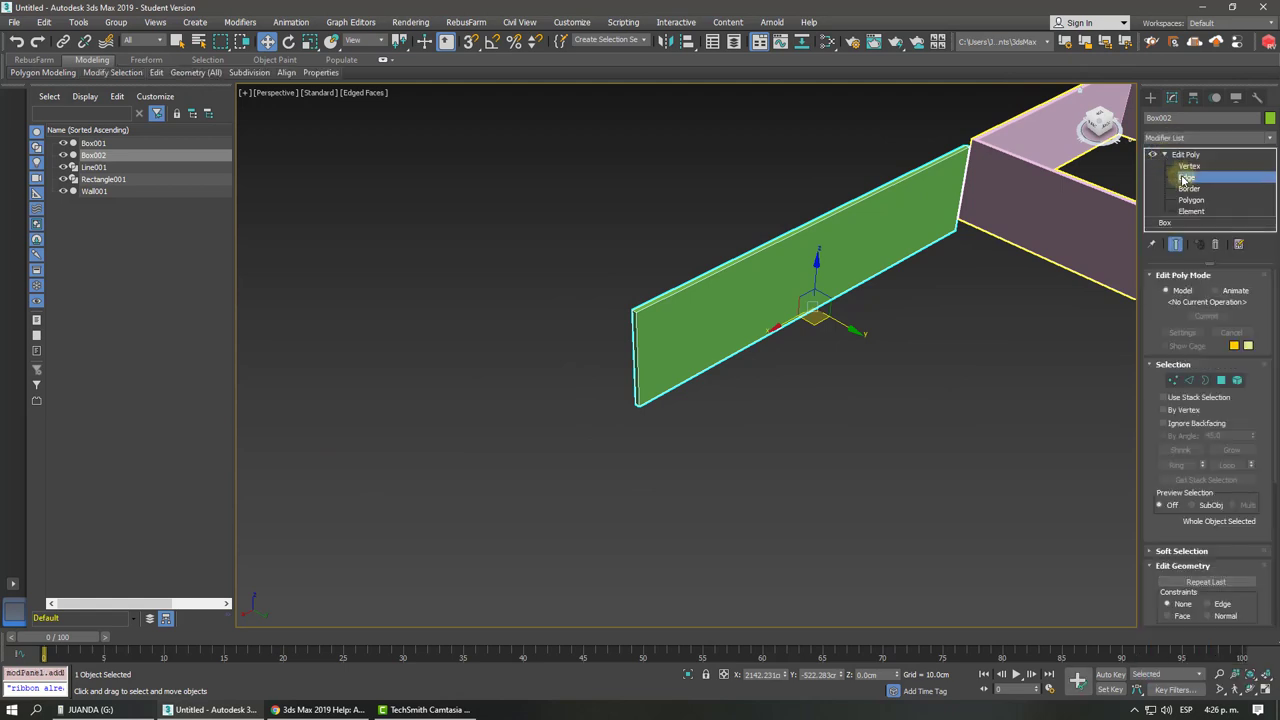
mouse_move(553, 296)
middle_mouse_down("alt")
mouse_move(463, 261)
mouse_move(493, 277)
middle_mouse_up("alt")
scroll(463, 261, "up", 3)
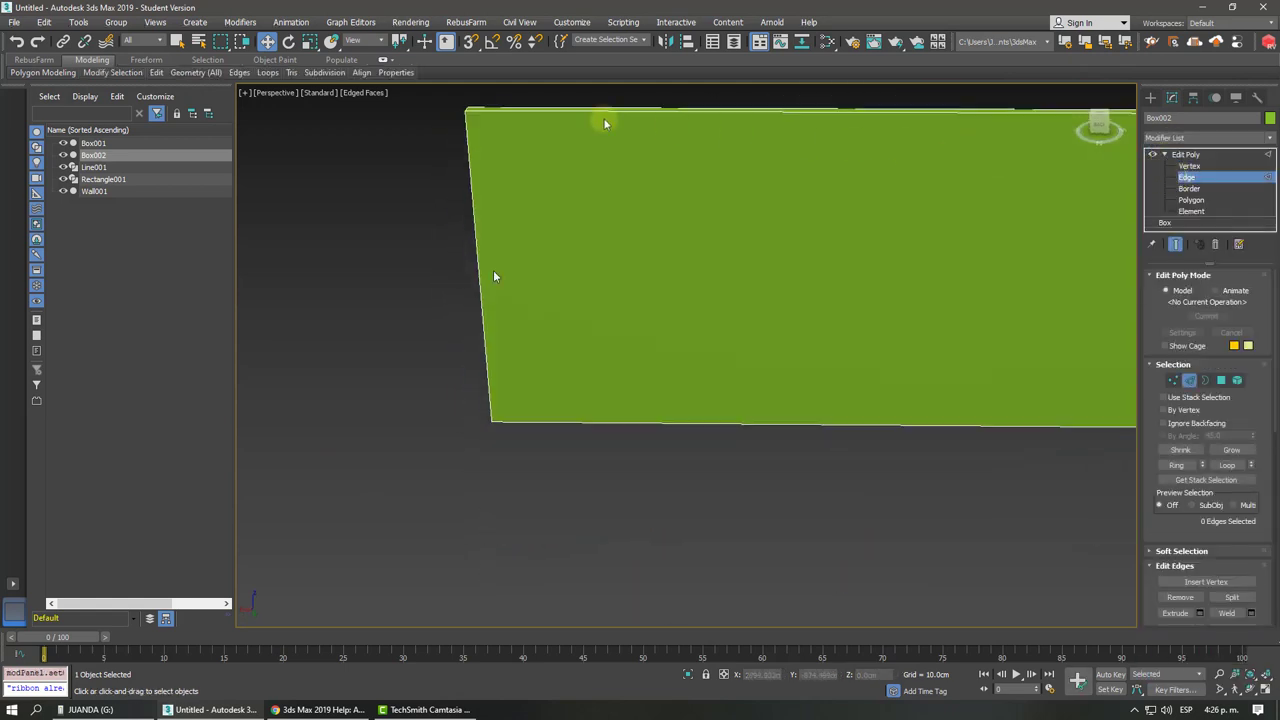
mouse_move(156, 73)
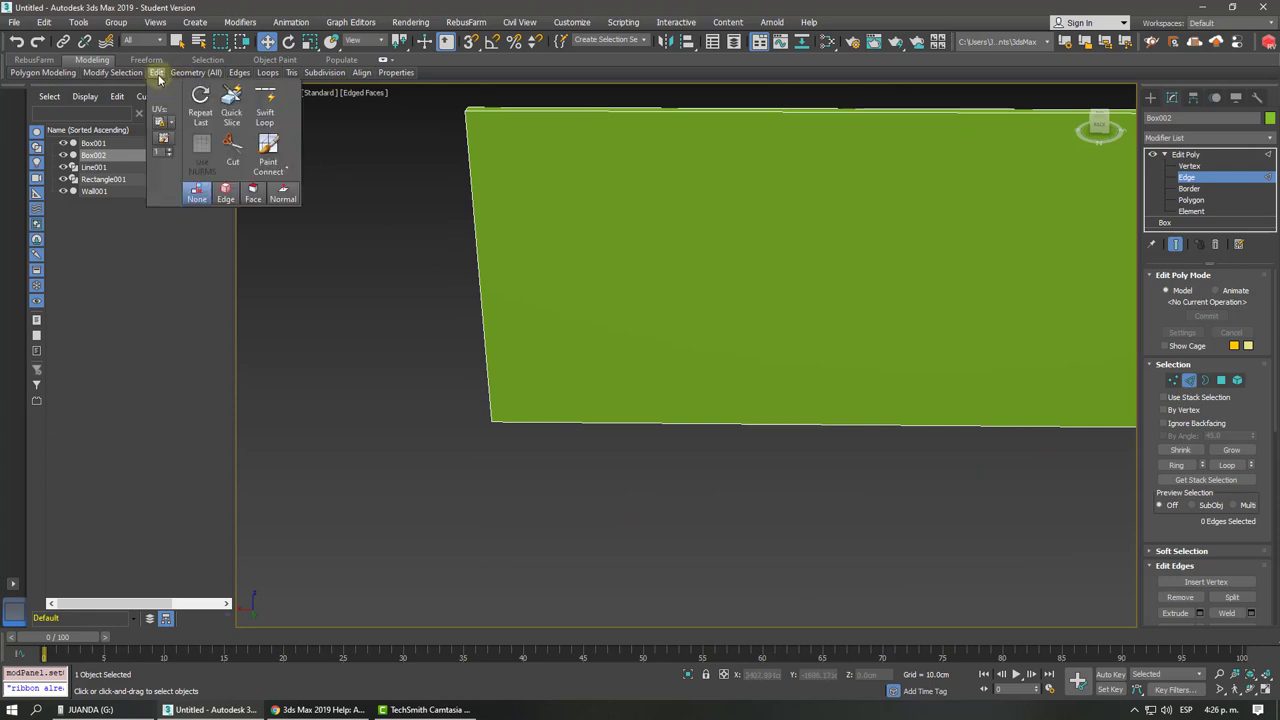
left_click(264, 107)
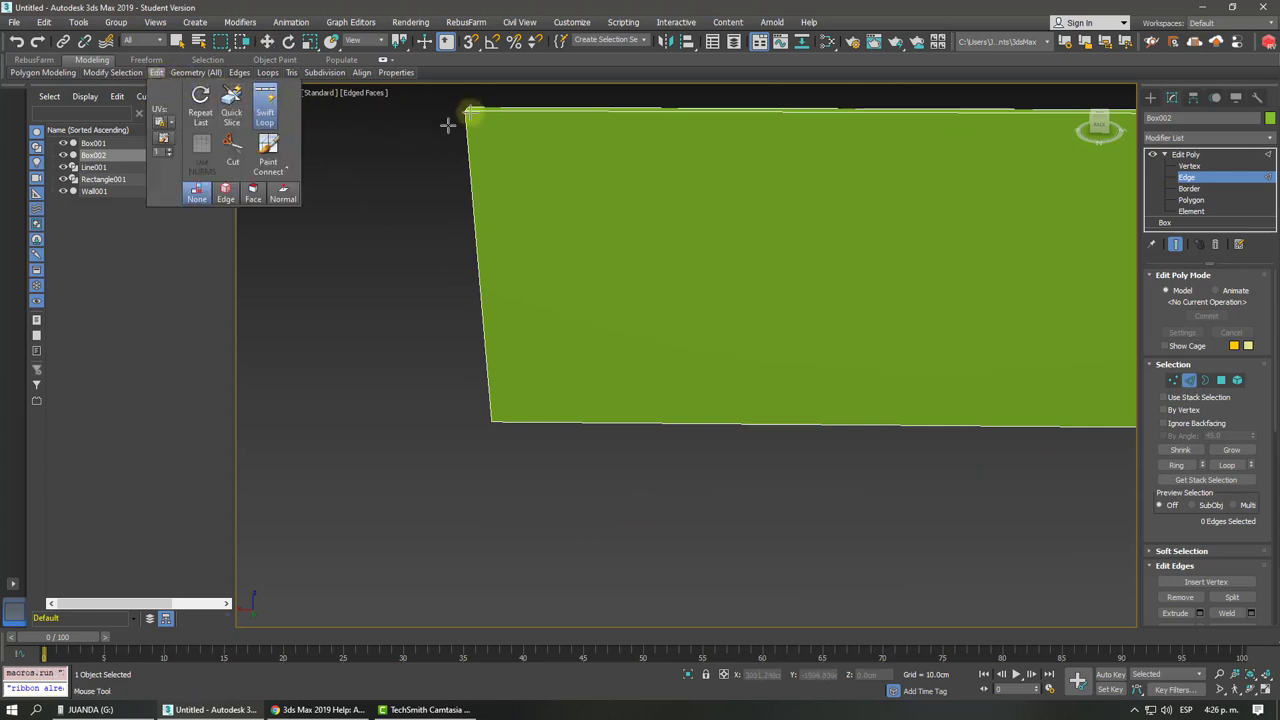
left_click(480, 112)
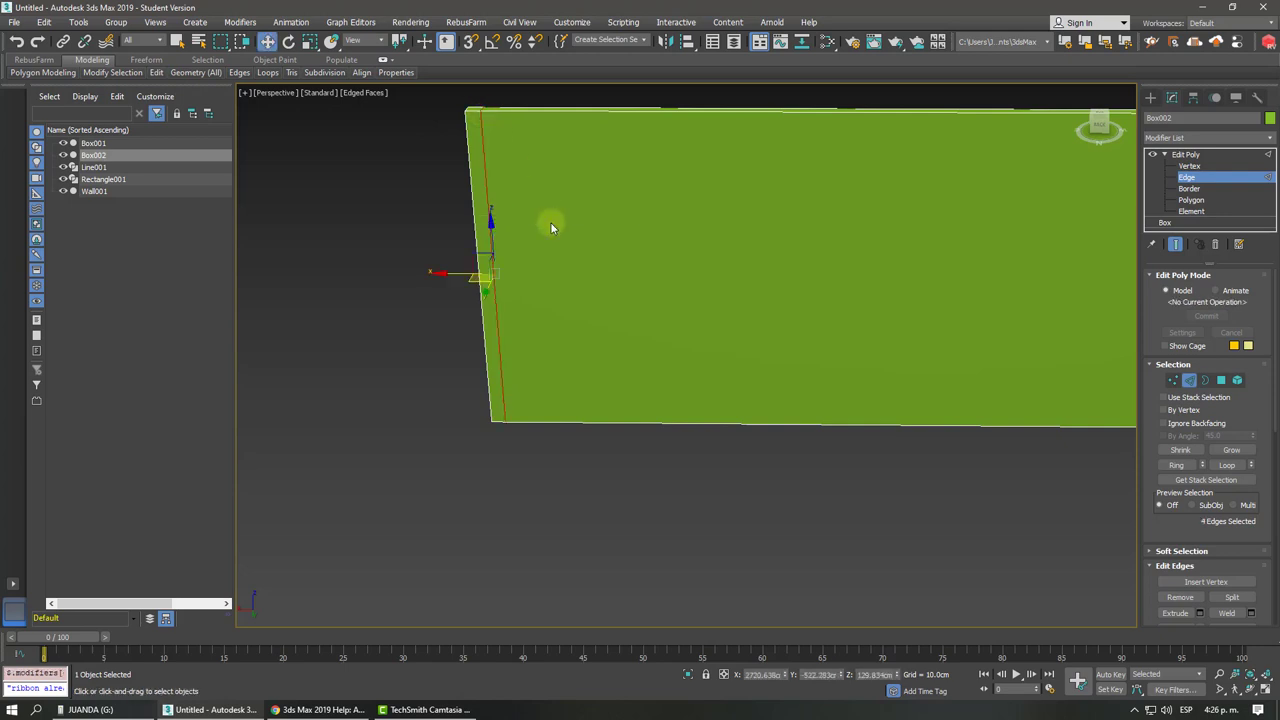
middle_click_drag(551, 222, 546, 262, "alt")
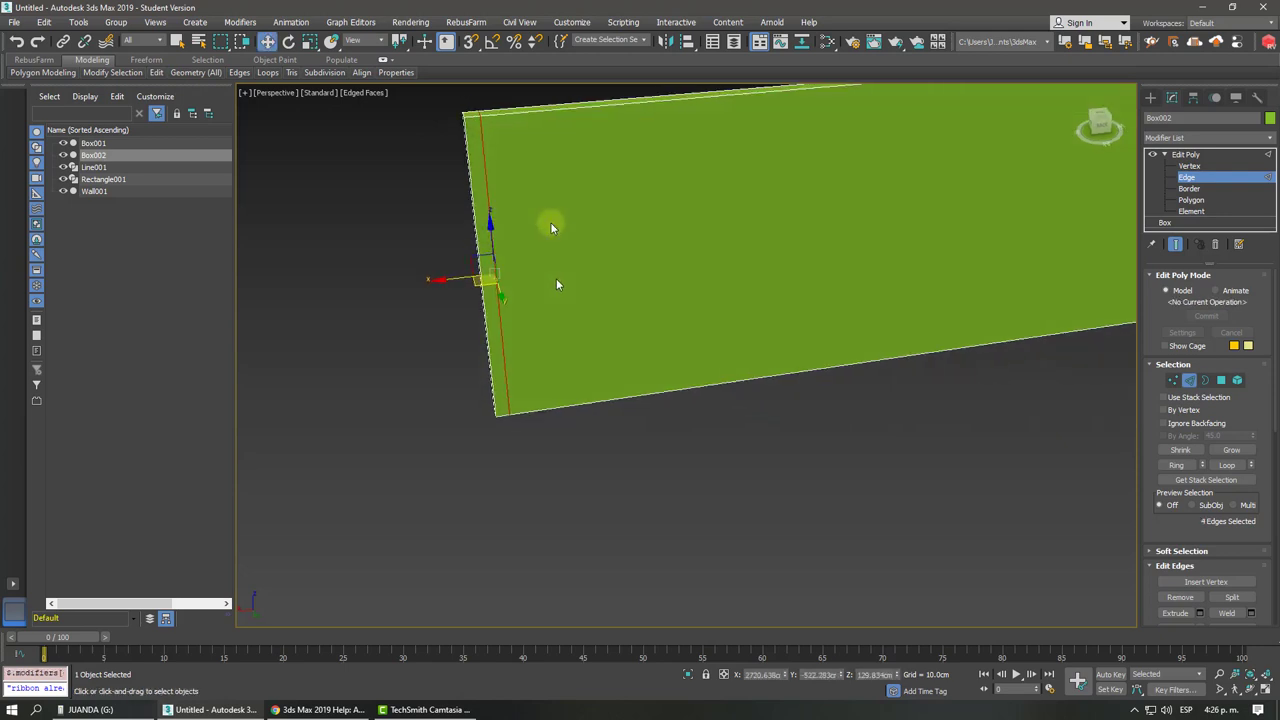
left_click(1180, 201)
Extrude the wall's thin end face outward.
left_click(477, 157)
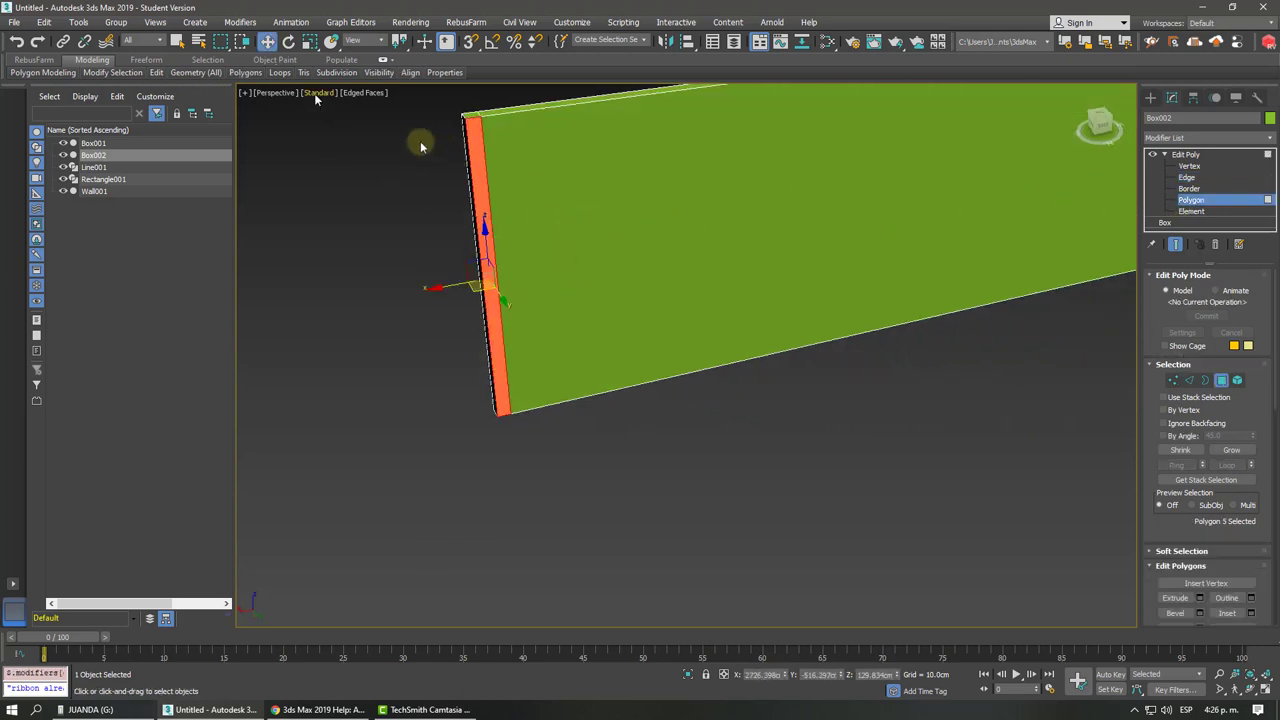
left_click(247, 79)
left_click(251, 98)
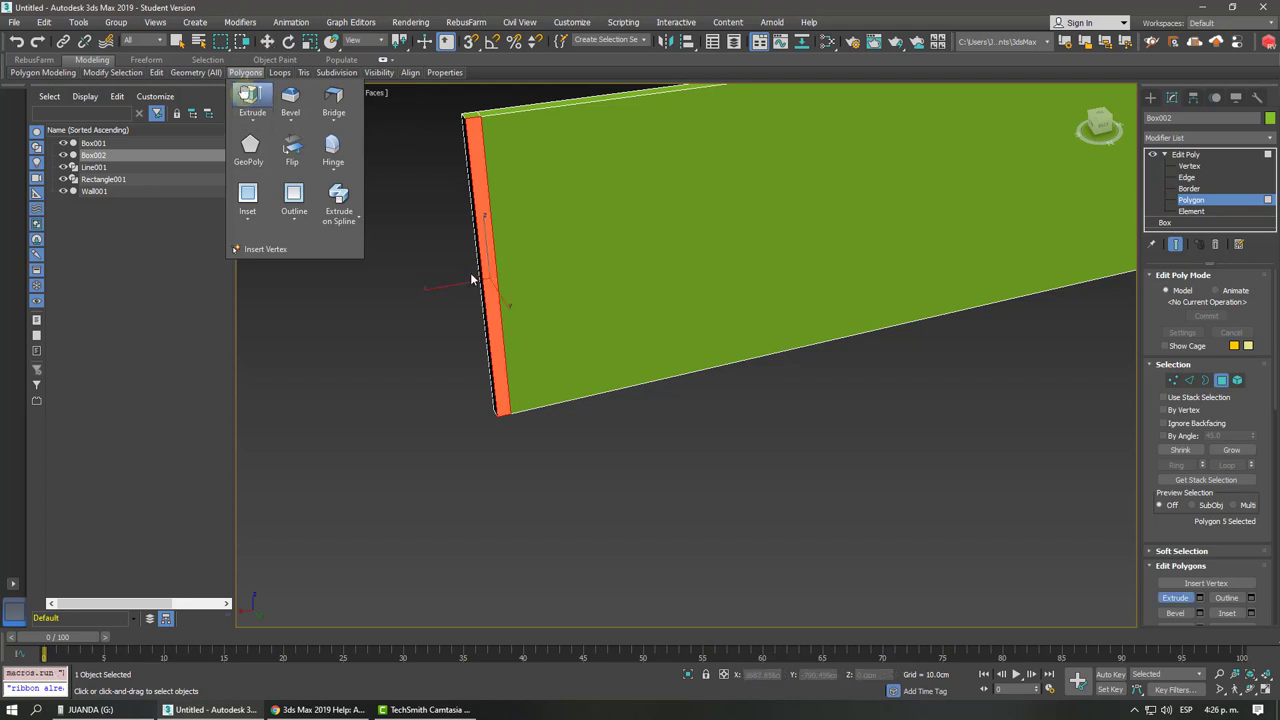
scroll(471, 277, "down", 4)
scroll(480, 230, "up", 6)
left_click_drag(513, 228, 628, 20)
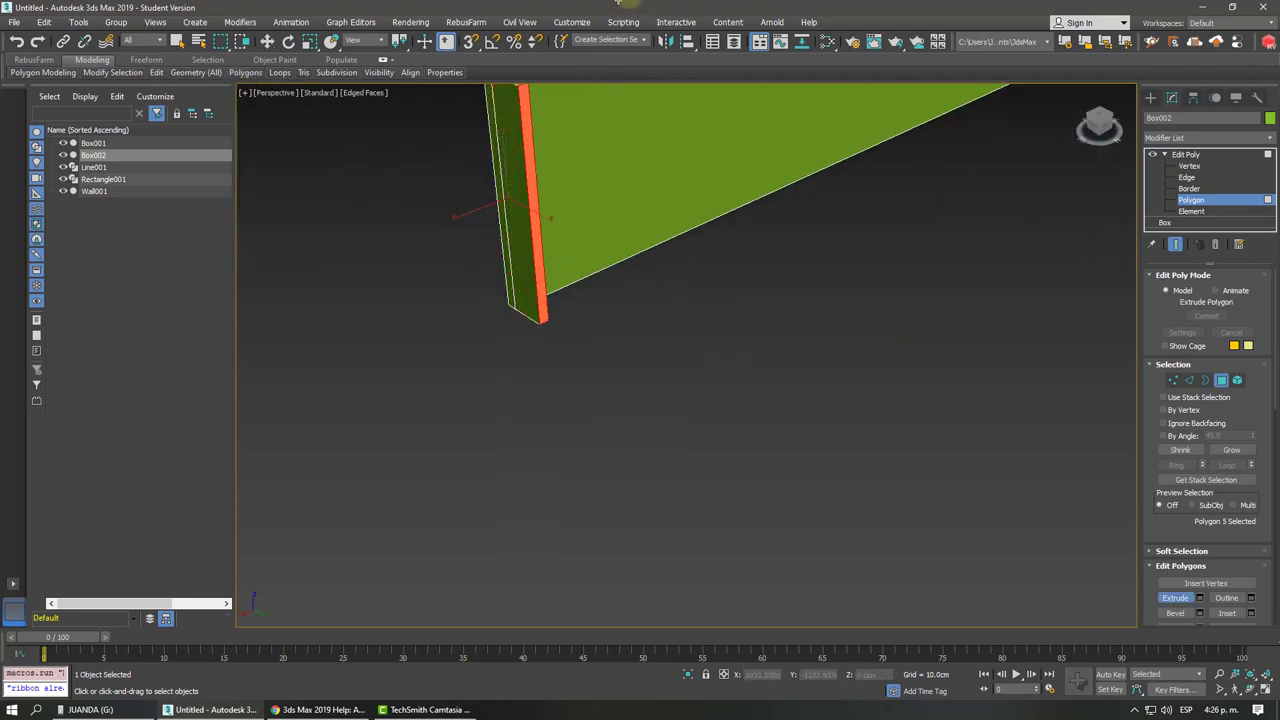
Move the extruded end face to lengthen the new wall piece.
key("w")
scroll(623, 300, "down", 3)
scroll(623, 301, "down", 3)
scroll(623, 300, "up", 1)
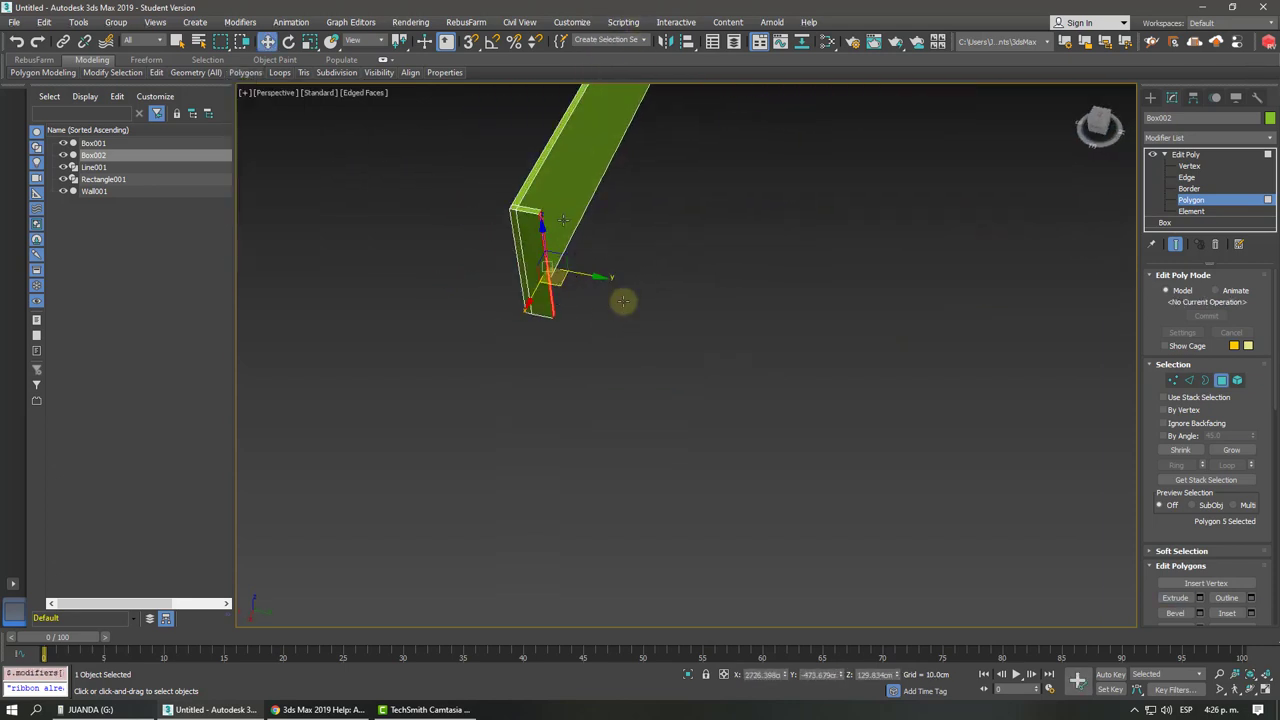
scroll(623, 298, "up", 1)
scroll(620, 300, "up", 2)
left_click_drag(581, 306, 1097, 394)
middle_click_drag(1097, 394, 526, 297)
scroll(675, 330, "down", 2)
middle_click_drag(675, 330, 679, 344)
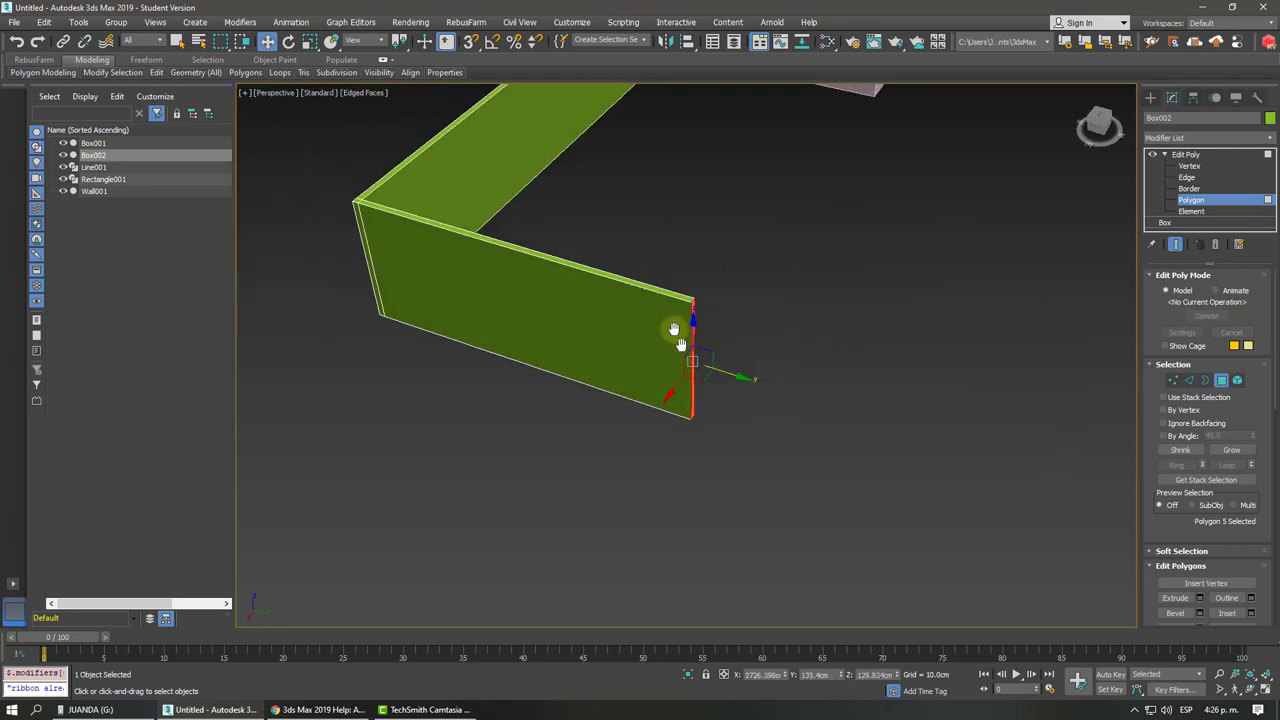
mouse_move(156, 72)
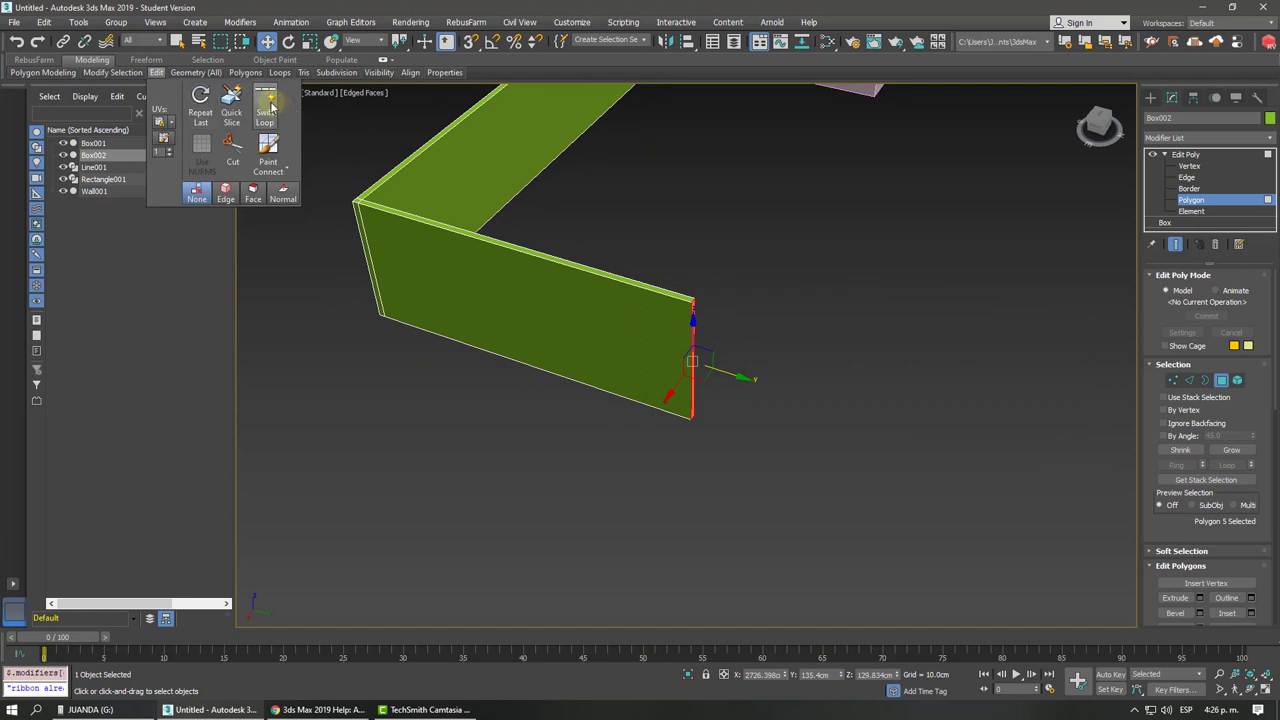
Add a Swift Loop edge loop near the new wall end and return to Polygon level.
left_click(265, 105)
scroll(571, 260, "up", 3)
scroll(571, 260, "down", 2)
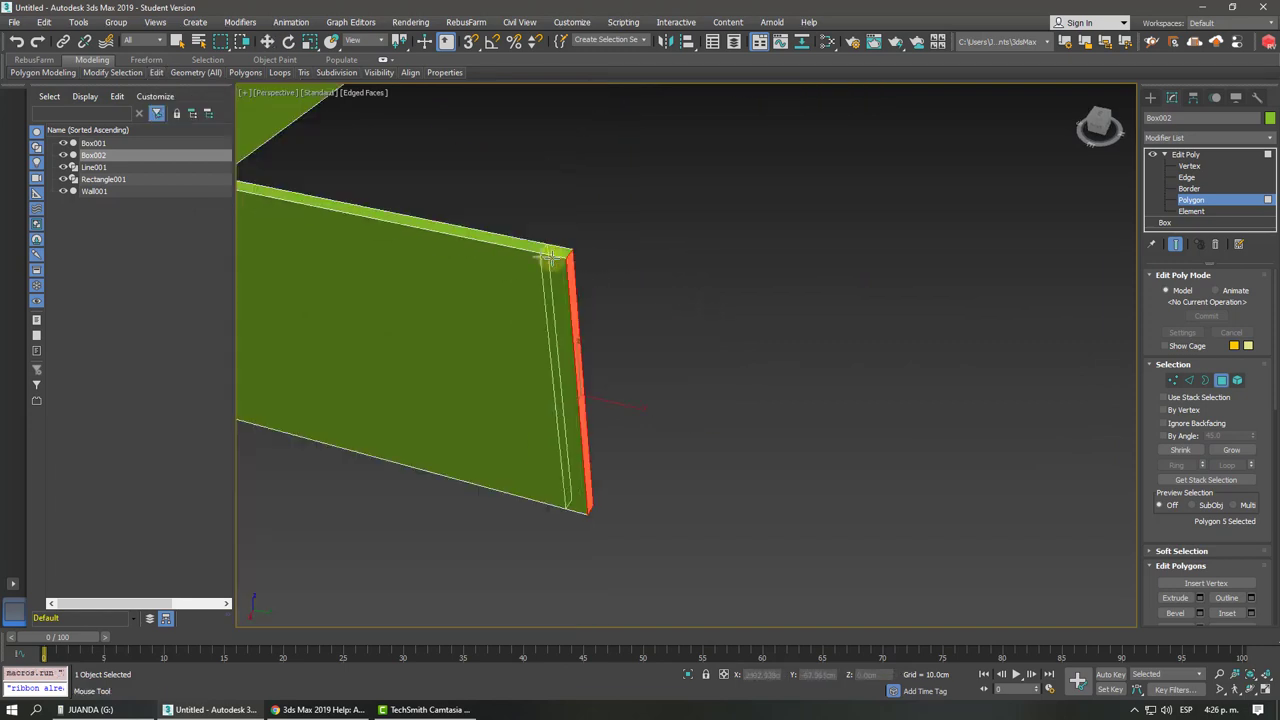
left_click(581, 265)
middle_click_drag(581, 265, 651, 288, "alt")
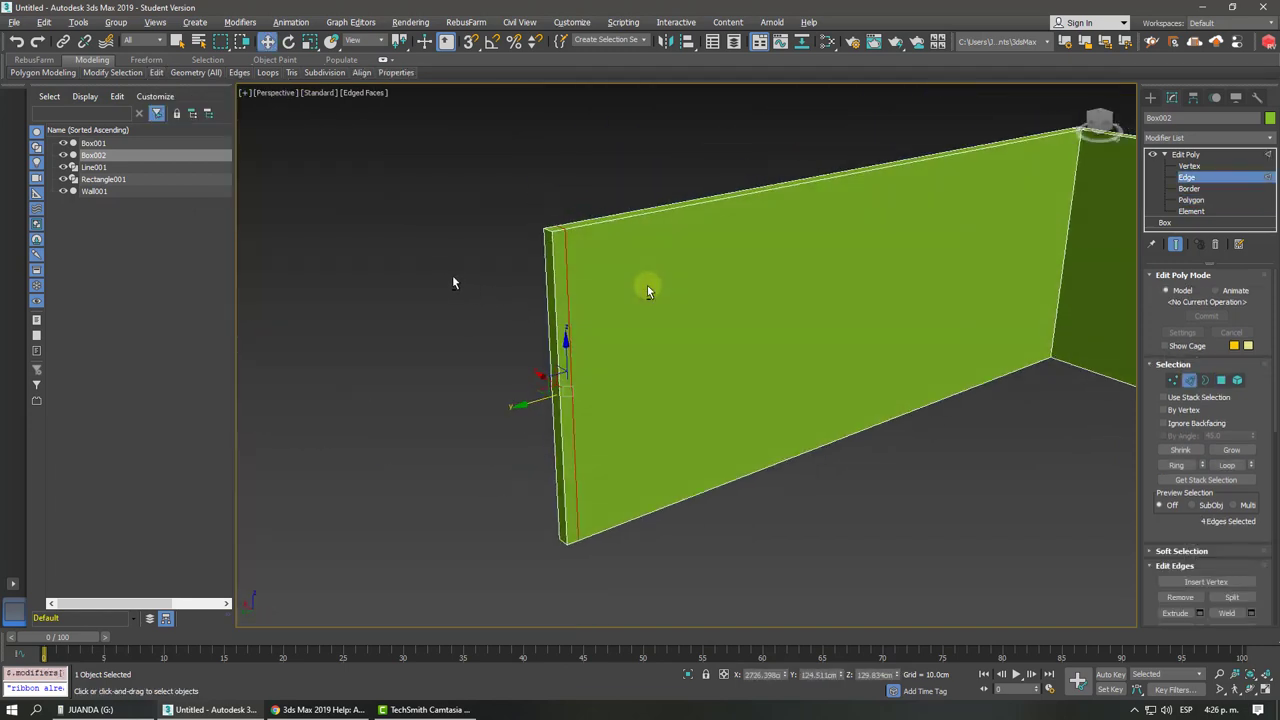
left_click(1191, 200)
Extrude the narrow end face into a perpendicular run and orbit to inspect the L-shape.
left_click(560, 250)
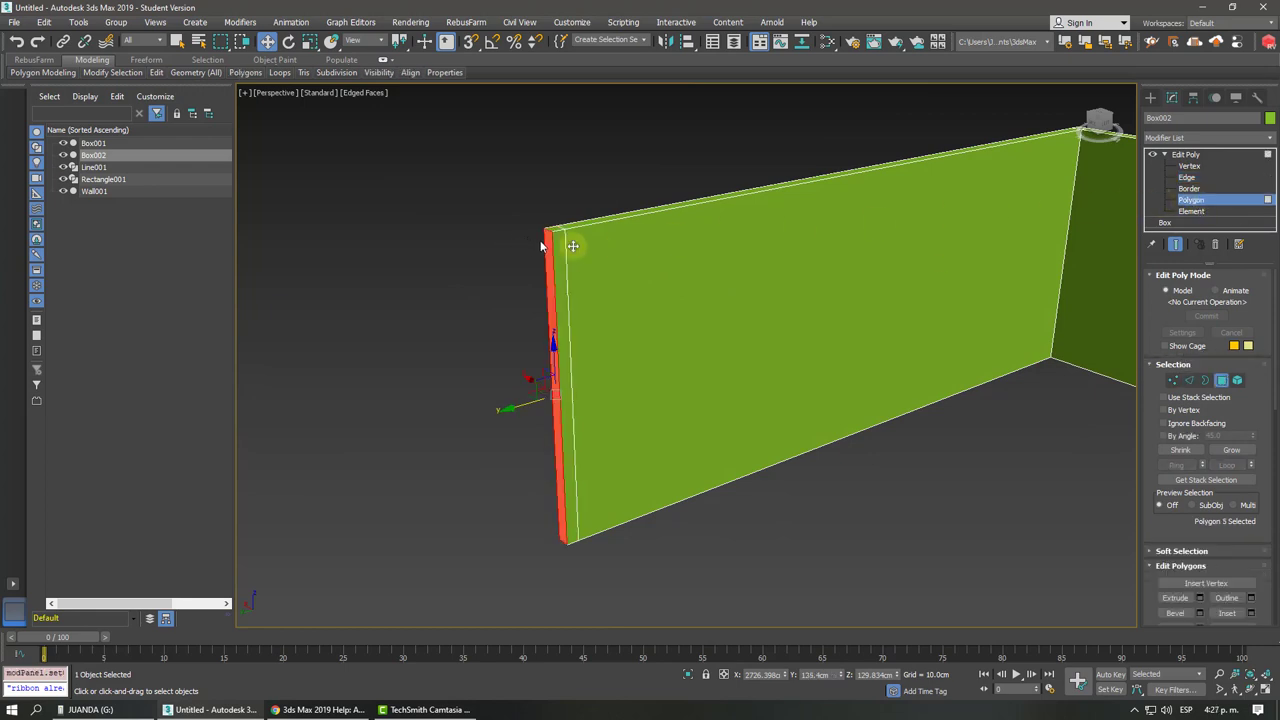
mouse_move(245, 73)
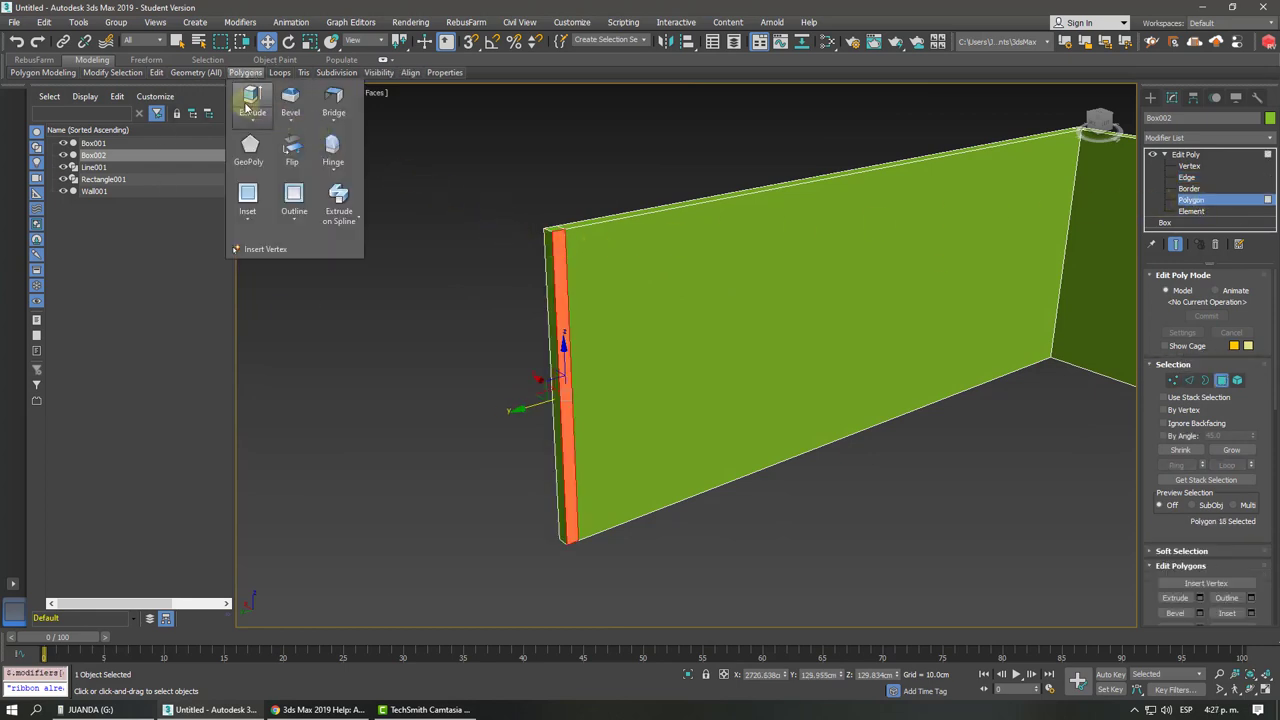
left_click(247, 107)
left_click_drag(574, 246, 563, 120)
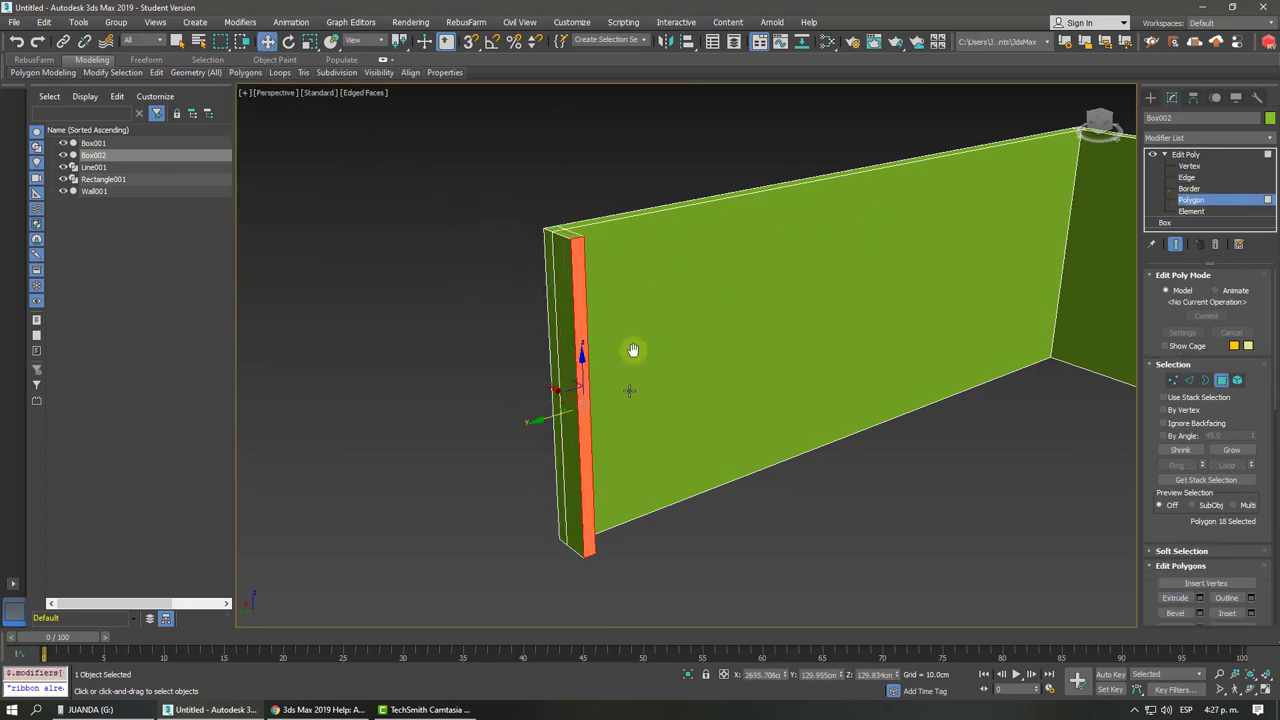
mouse_move(633, 350)
middle_mouse_down("alt")
mouse_move(486, 363)
mouse_move(1027, 243)
middle_mouse_up("alt")
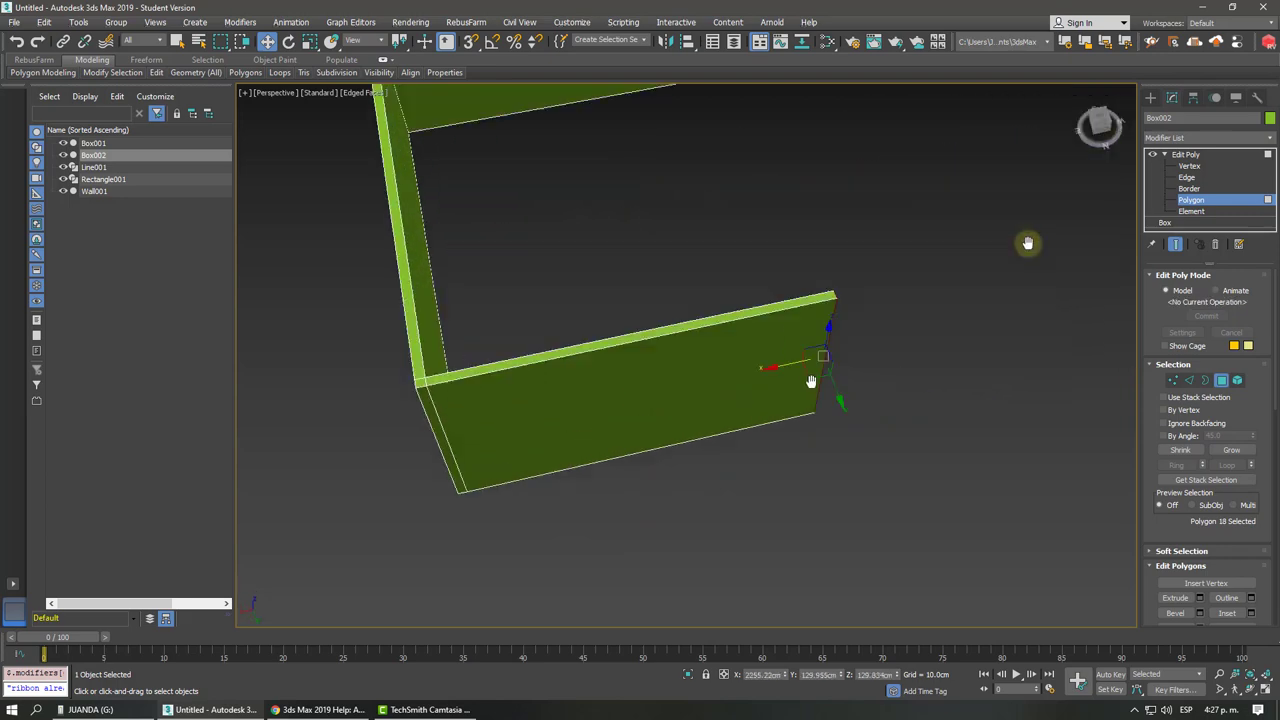
scroll(691, 377, "down", 5)
mouse_move(691, 377)
middle_mouse_down("alt")
mouse_move(677, 374)
mouse_move(680, 316)
middle_mouse_up("alt")
scroll(677, 374, "up", 4)
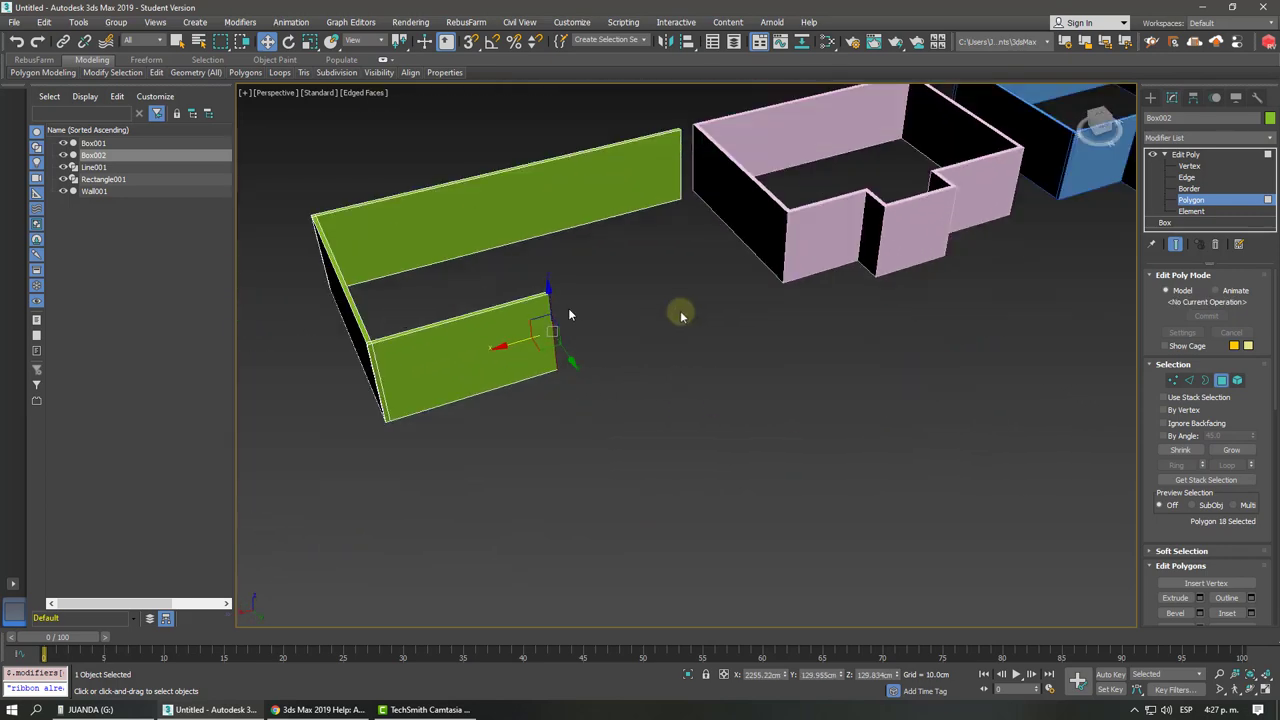
Insert a vertical edge loop near the wall's end and select the narrow end face.
middle_click_drag(486, 347, 438, 310, "alt")
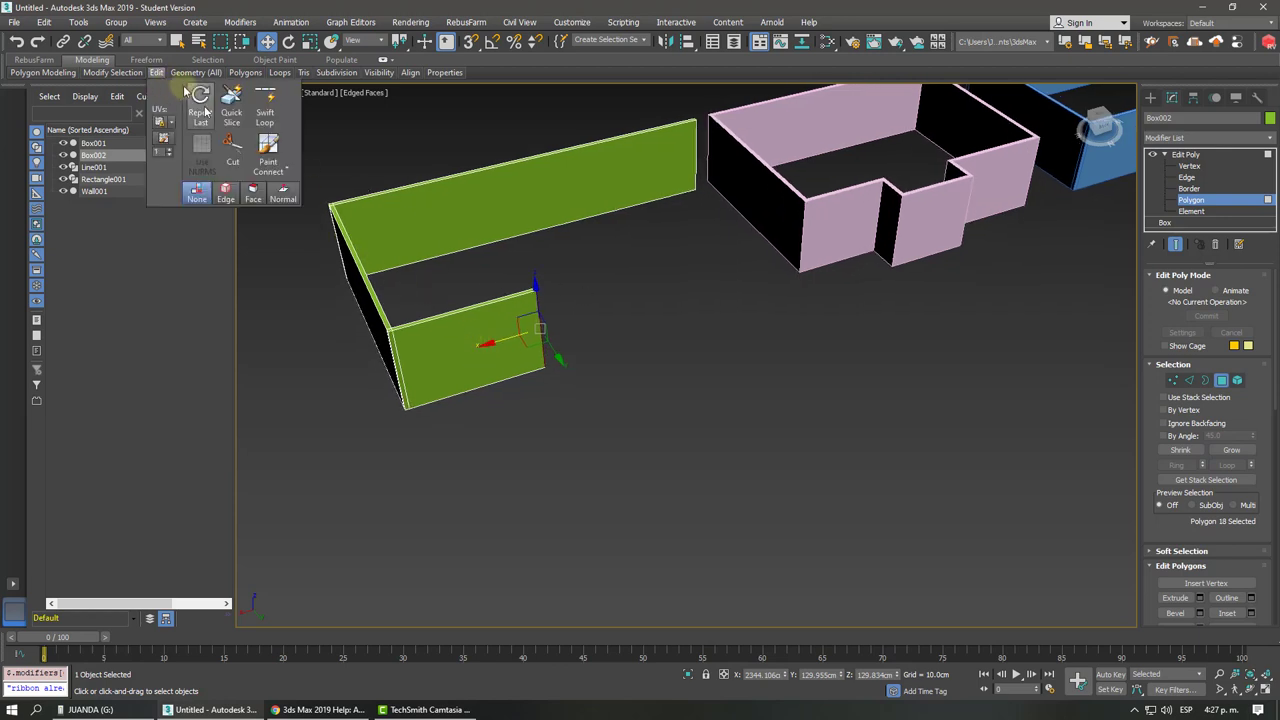
left_click(265, 110)
scroll(547, 292, "up", 5)
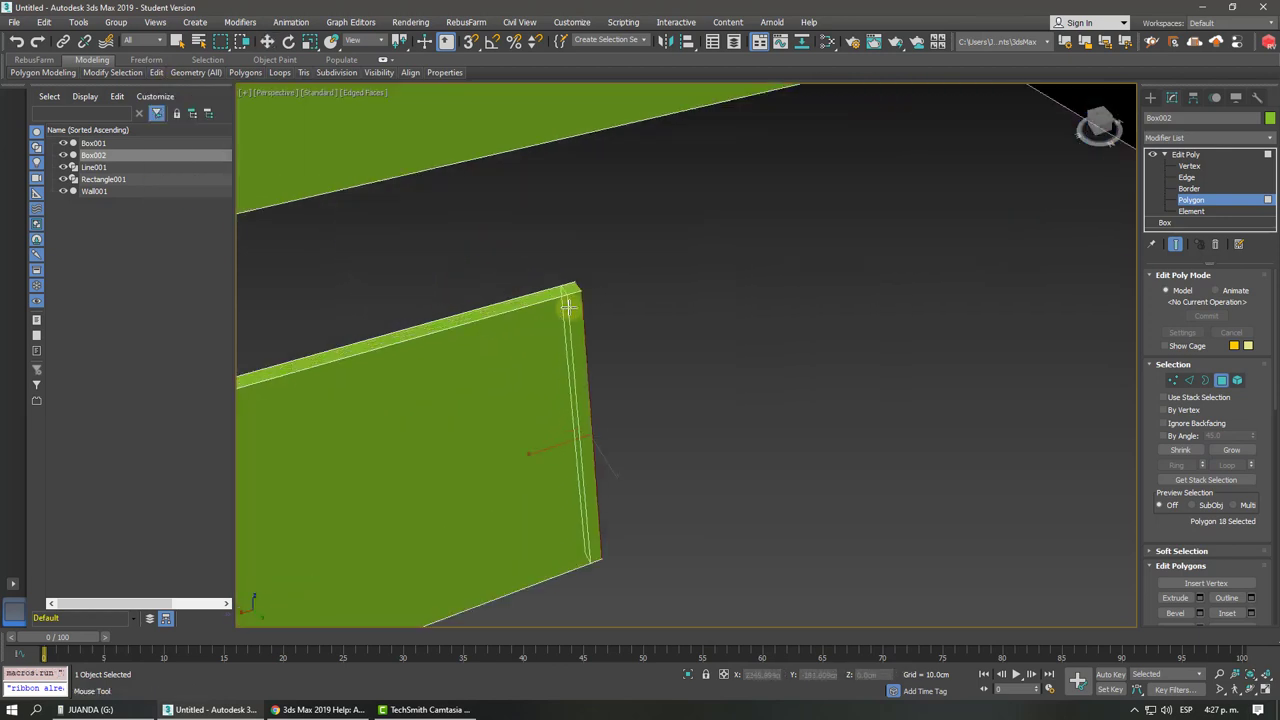
left_click(578, 330)
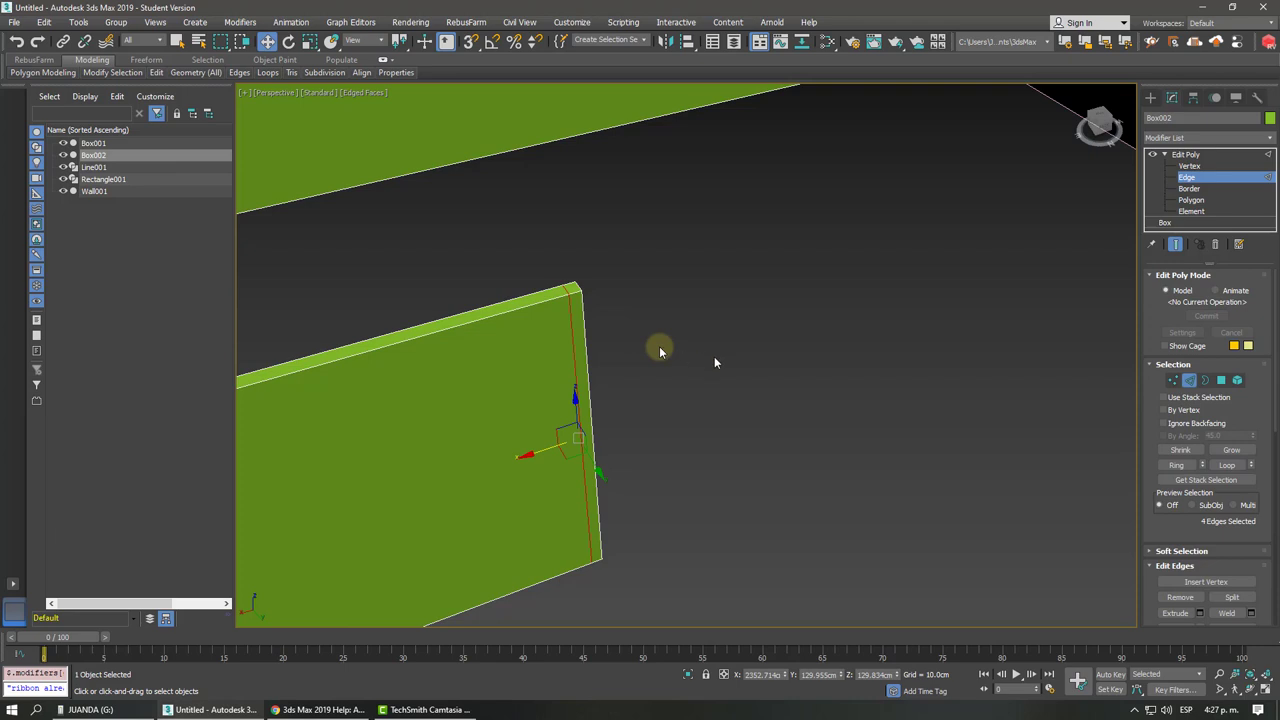
left_click(1218, 202)
left_click(573, 303)
Pull the end face out to lengthen the end wall, then return to polygon editing.
scroll(674, 272, "down", 3)
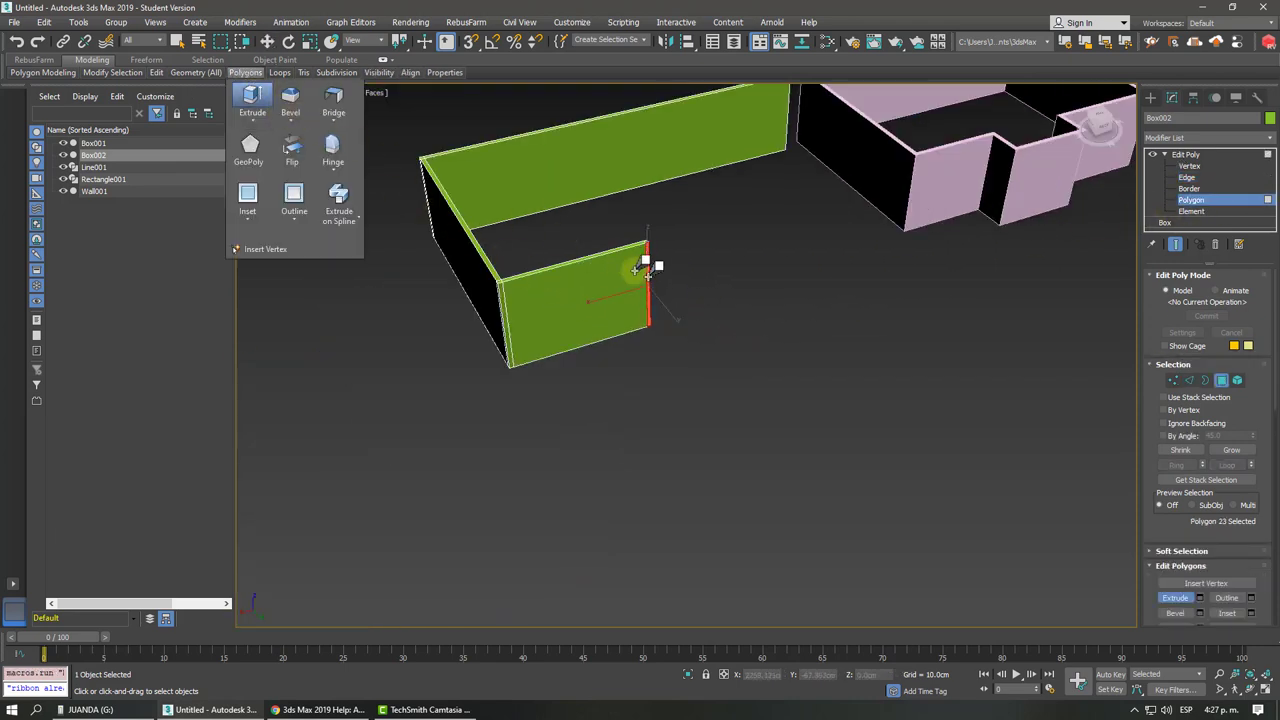
middle_click_drag(677, 251, 688, 304, "alt")
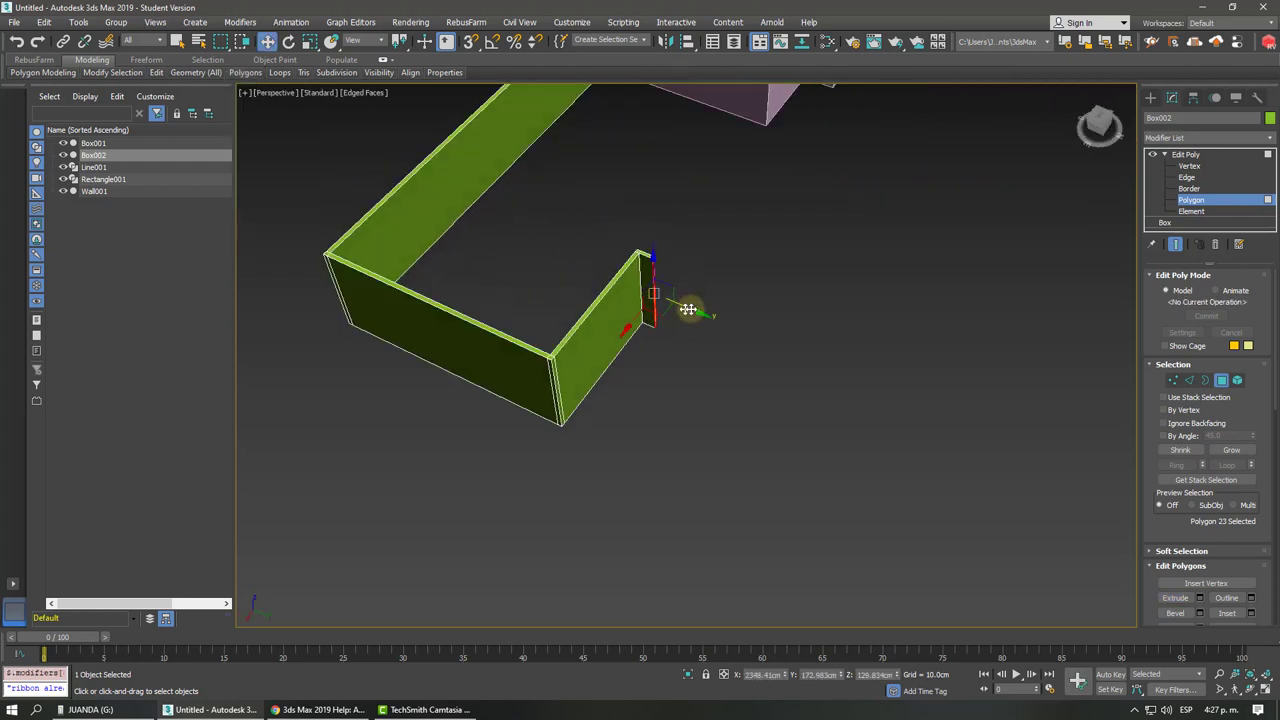
left_click_drag(688, 309, 740, 313)
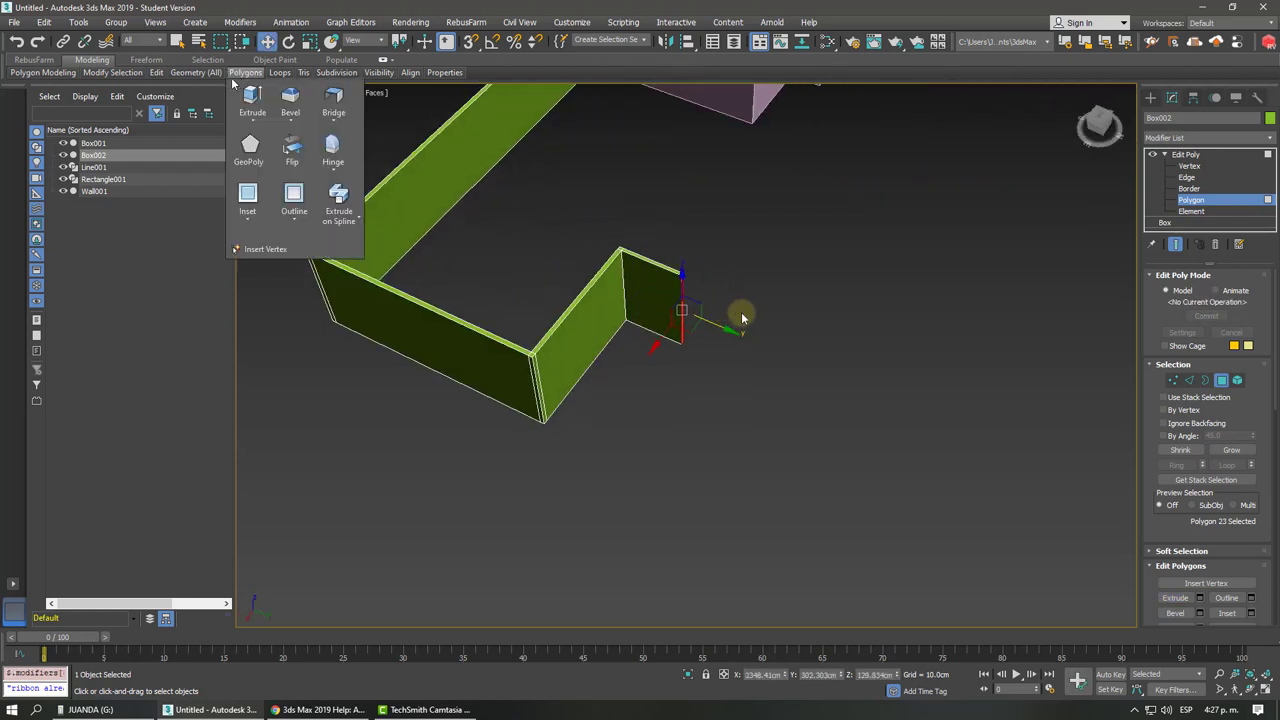
mouse_move(156, 73)
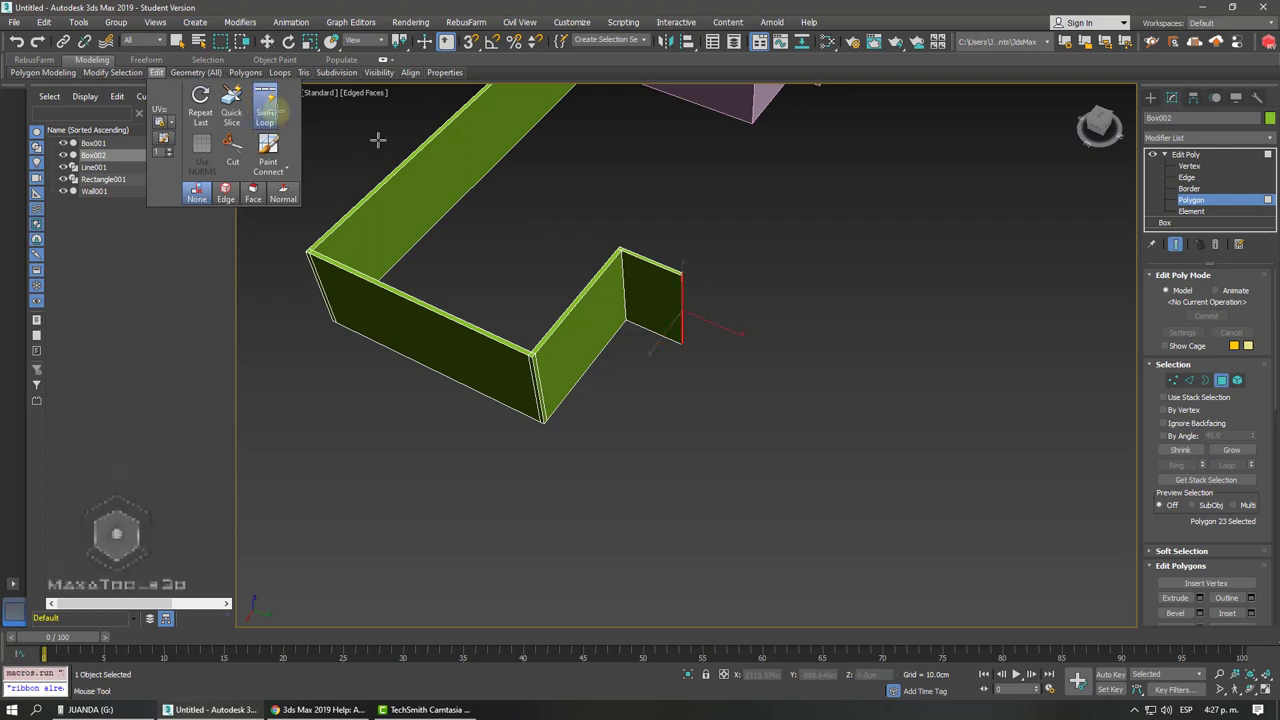
scroll(476, 224, "up", 2)
scroll(765, 300, "up", 2)
scroll(763, 300, "up", 2)
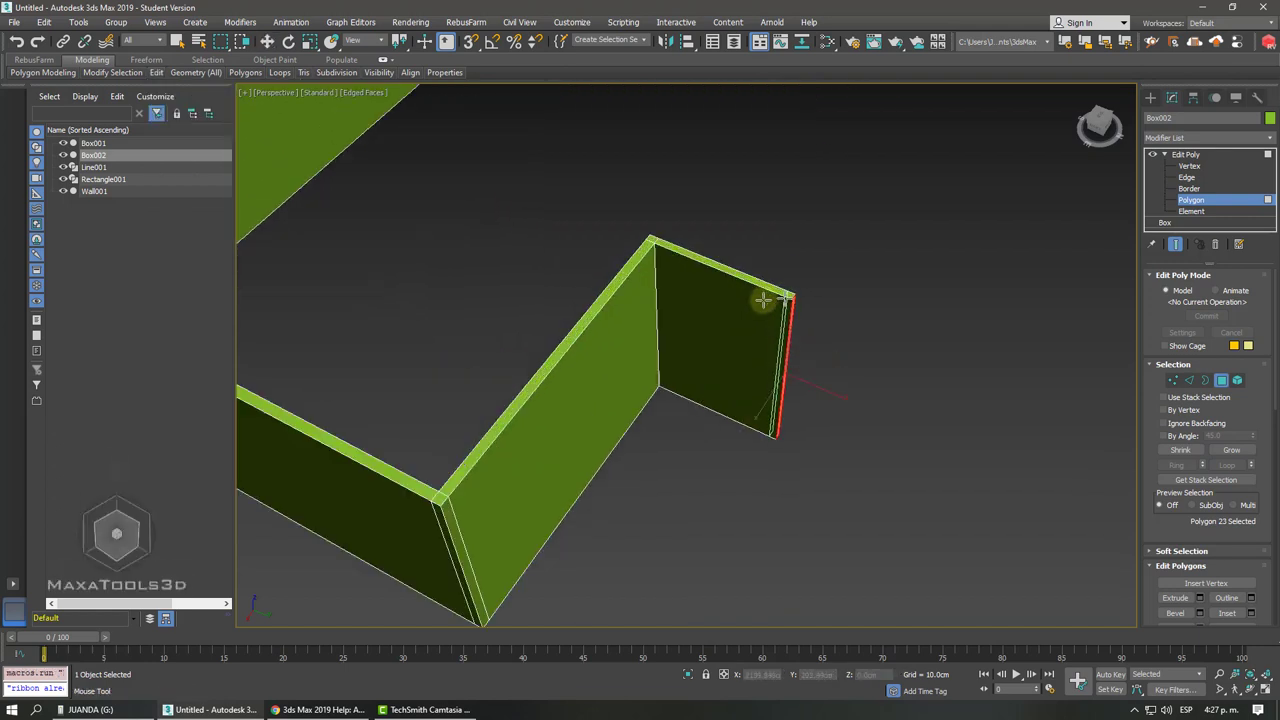
key("2")
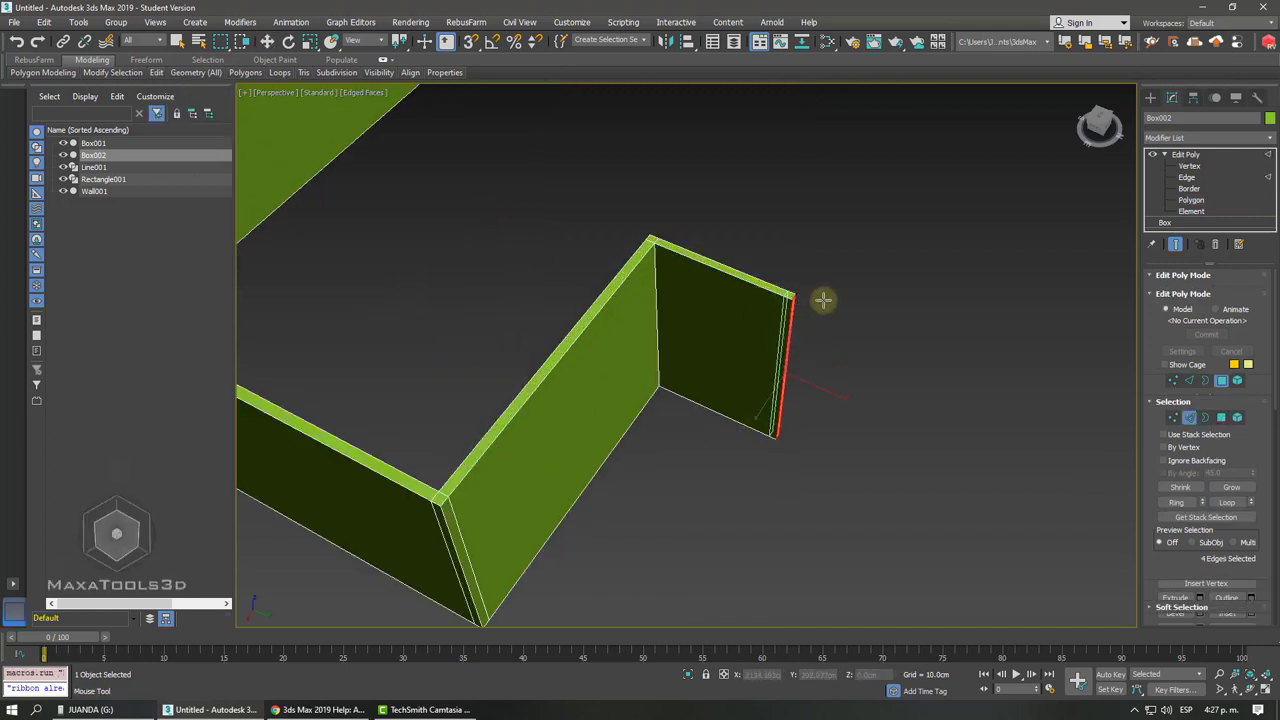
middle_click_drag(823, 297, 1019, 251, "alt")
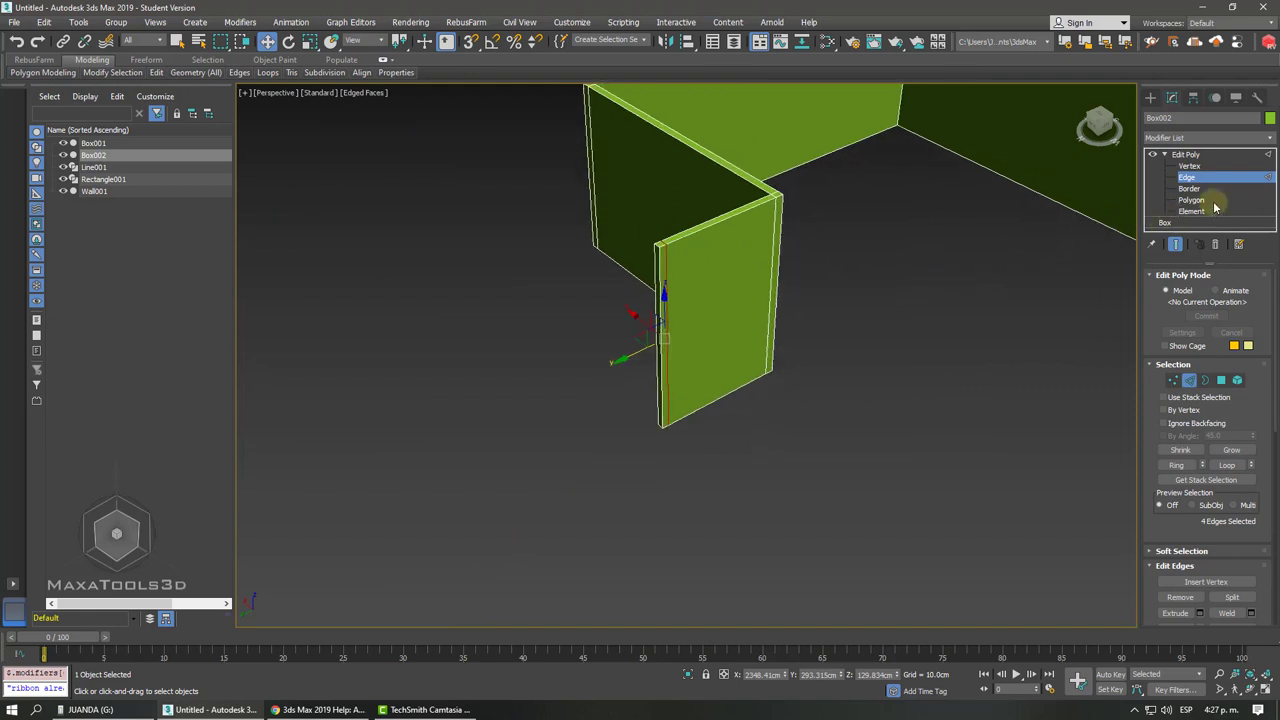
left_click(1205, 200)
middle_click_drag(663, 255, 633, 298)
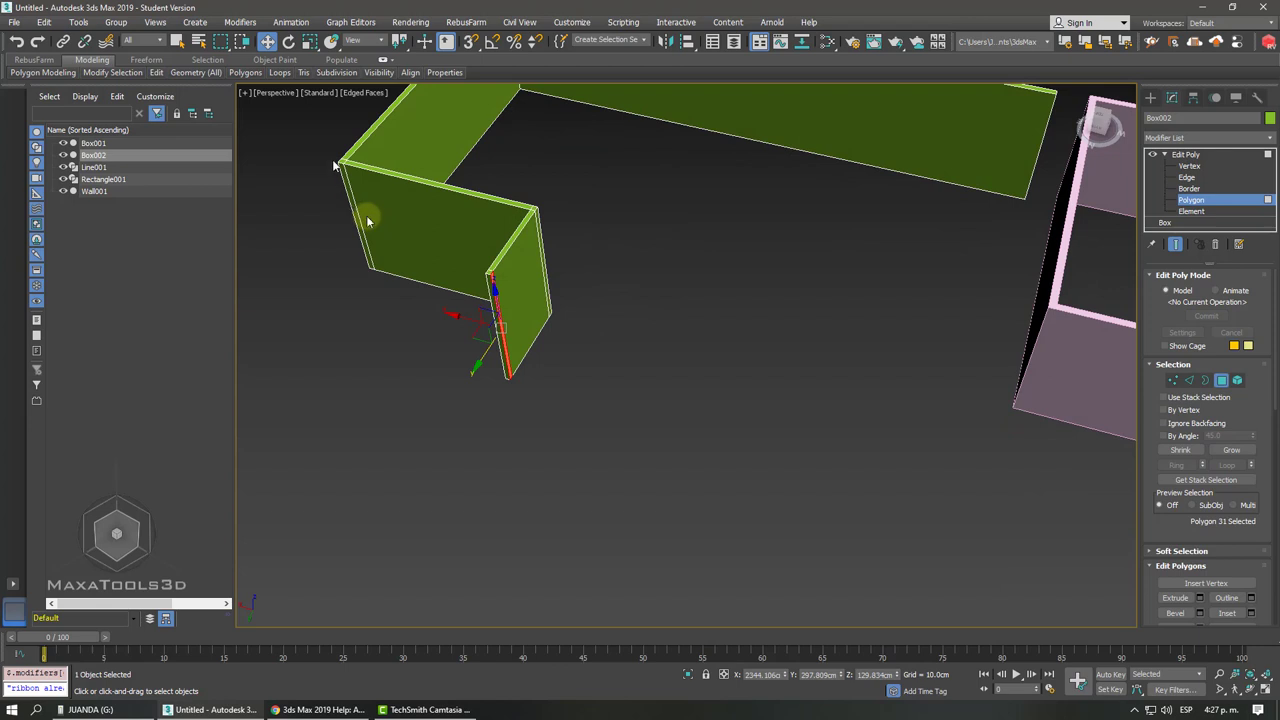
Extrude the end face into another stepped run and reselect the thin end face.
left_click(243, 74)
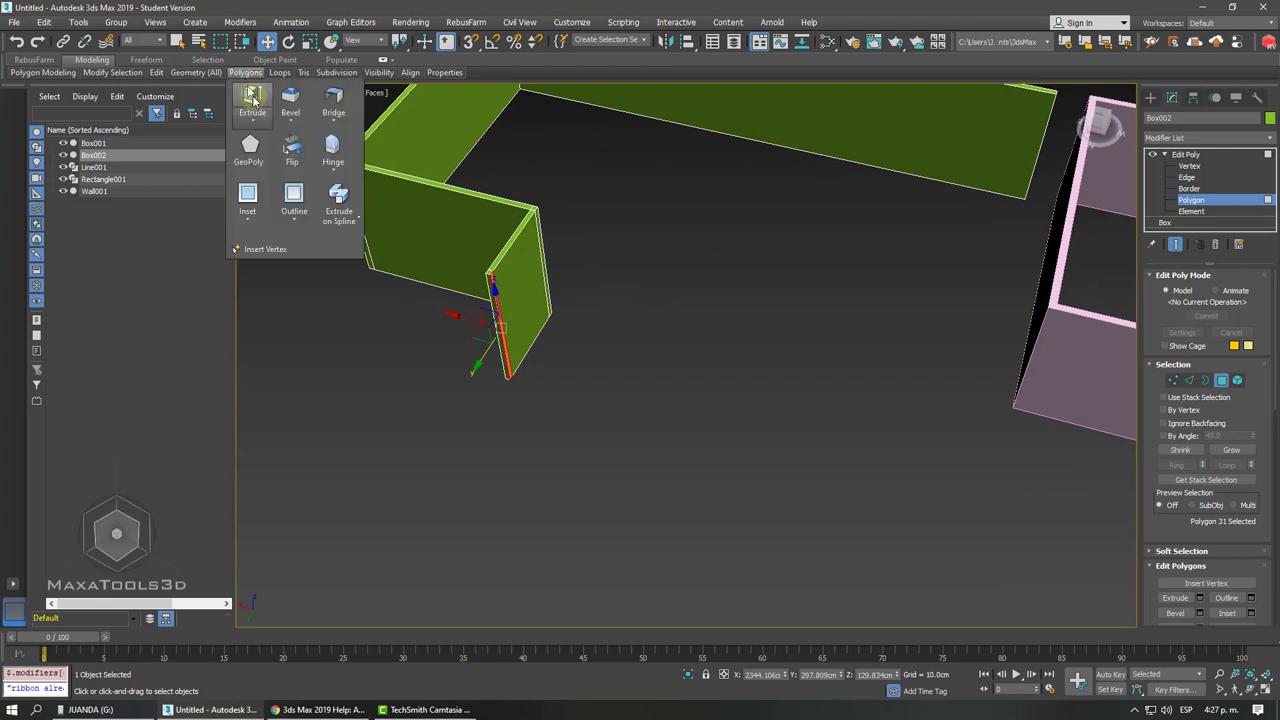
left_click(254, 98)
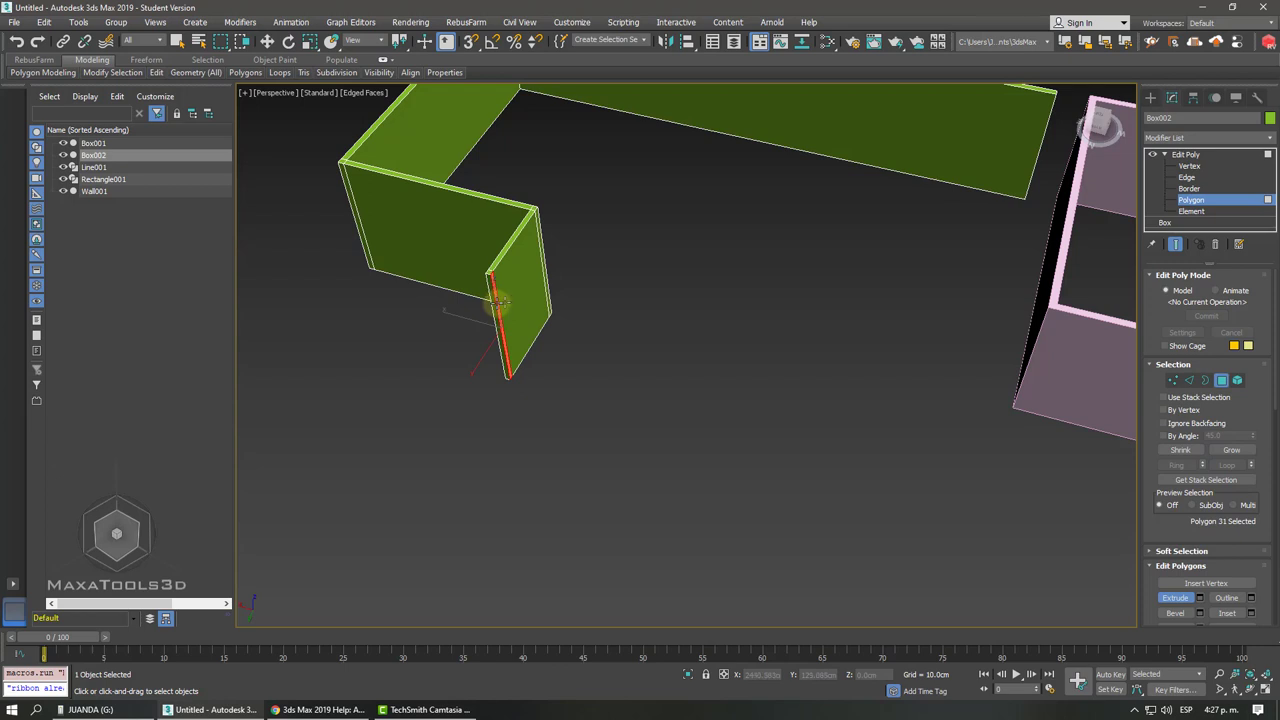
left_click_drag(500, 295, 588, 294)
right_click(563, 314)
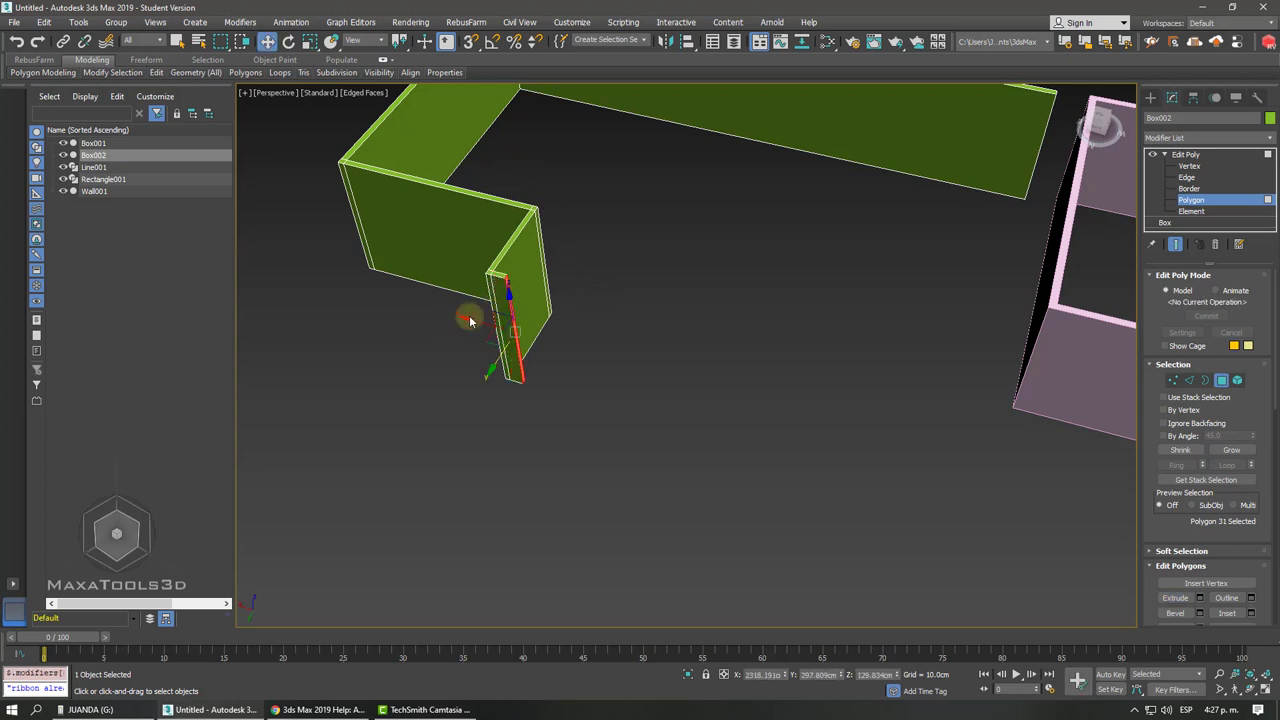
left_click(470, 320)
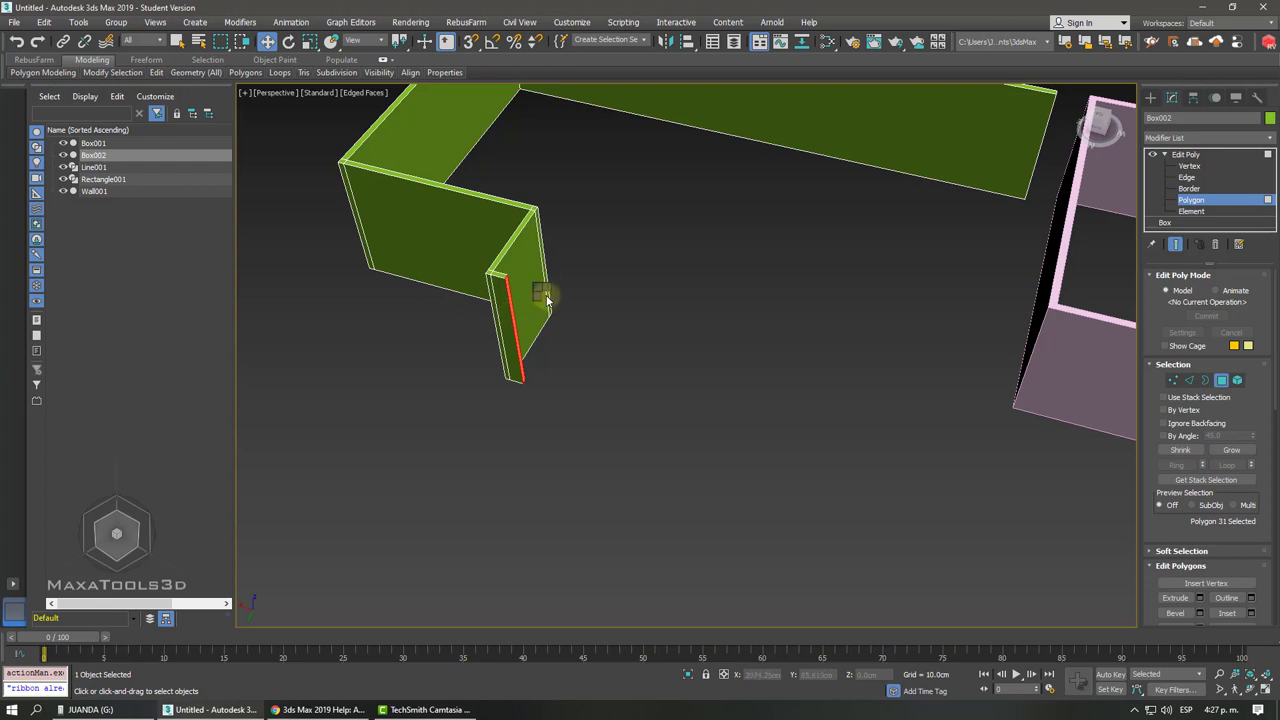
right_click(547, 300)
left_click(513, 319)
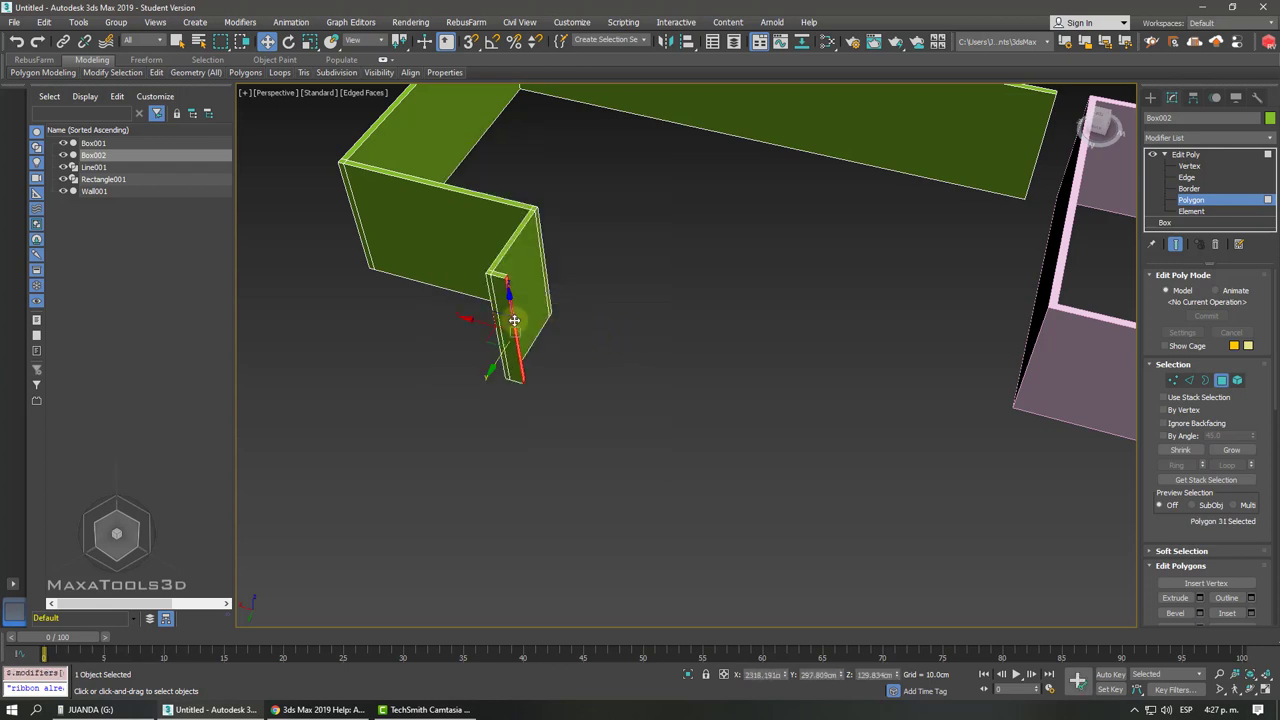
mouse_move(513, 319)
middle_mouse_down("alt")
mouse_move(494, 320)
mouse_move(576, 342)
middle_mouse_up("alt")
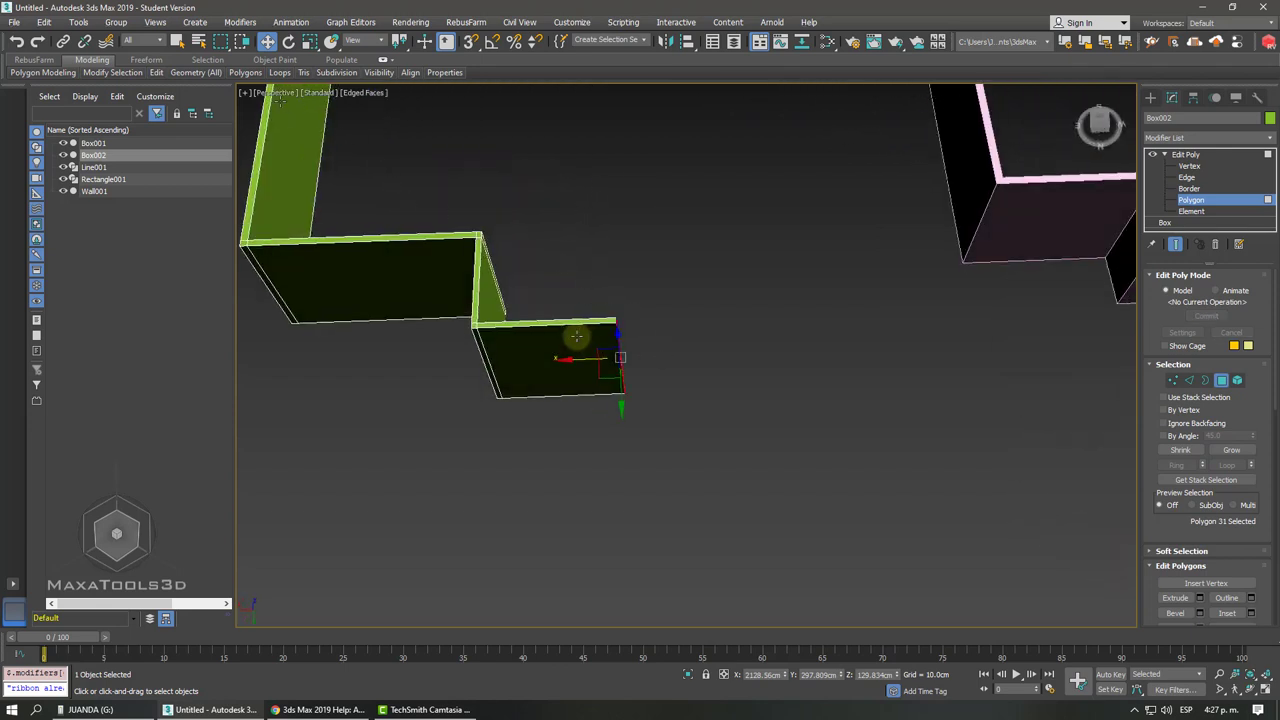
Insert an edge loop near the wall's end, then extrude the thin side face and move it outward.
left_click(157, 74)
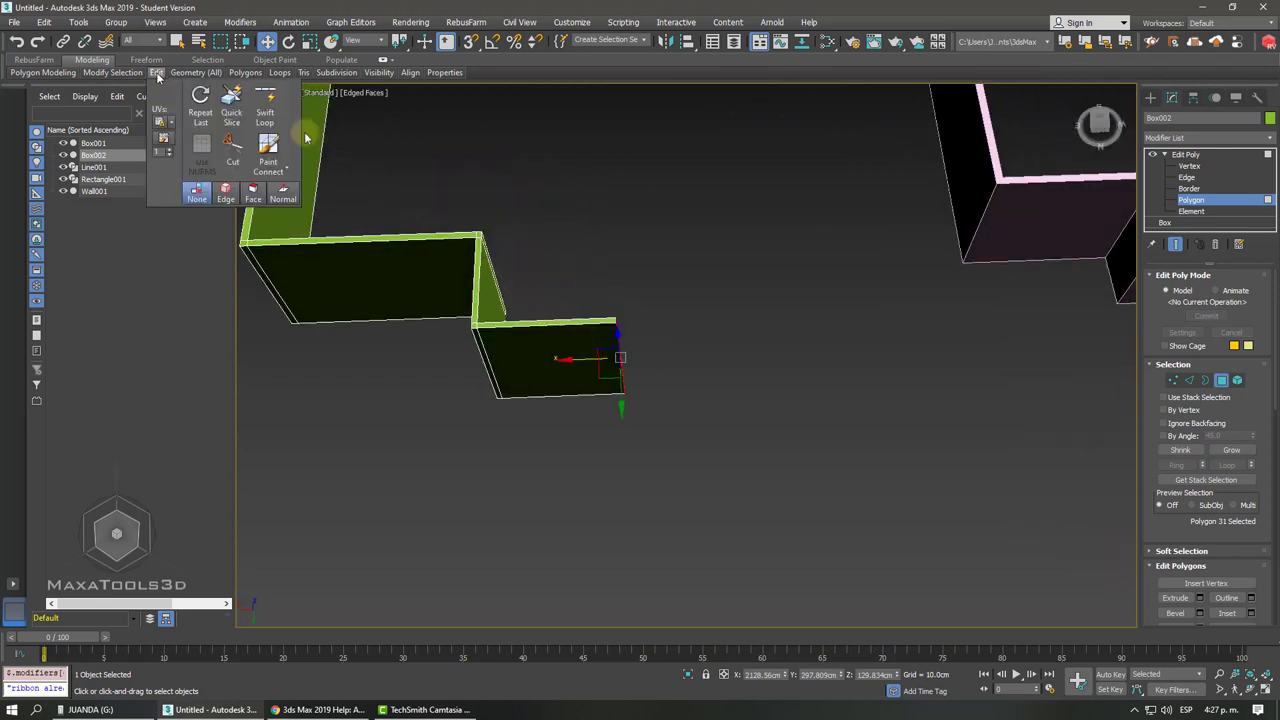
left_click(262, 101)
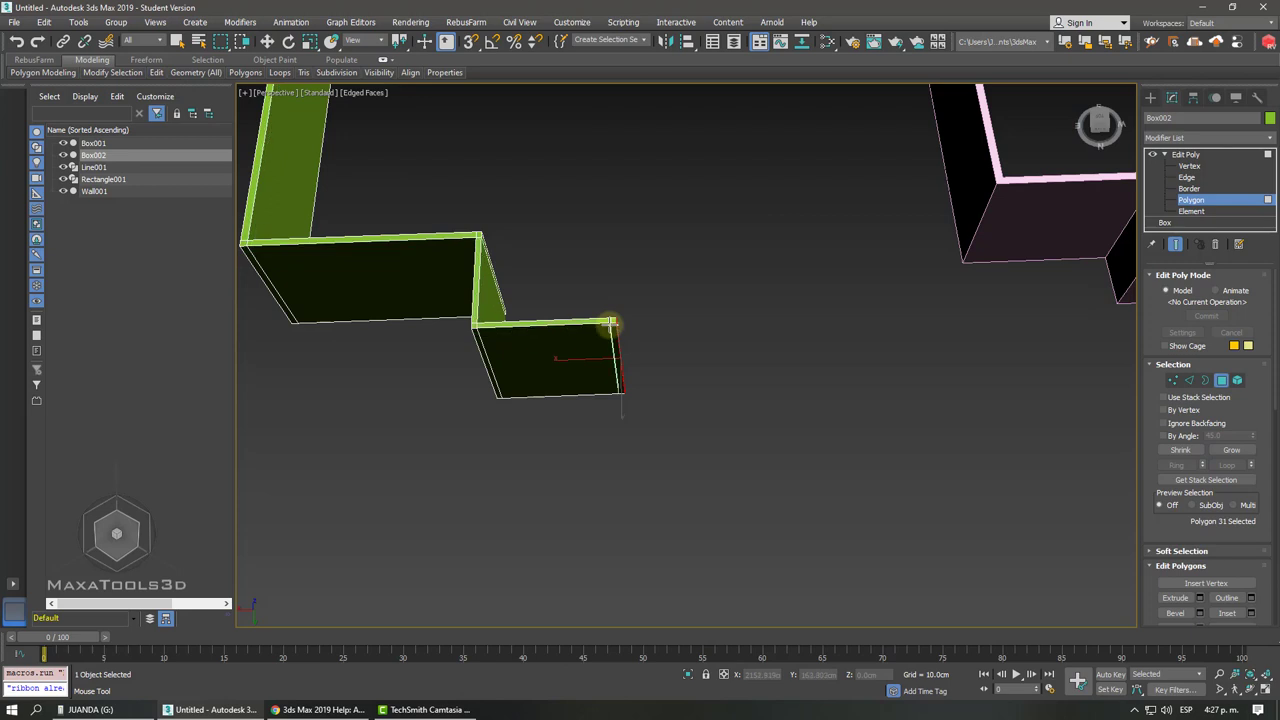
left_click(610, 323)
middle_click_drag(693, 339, 735, 333, "alt")
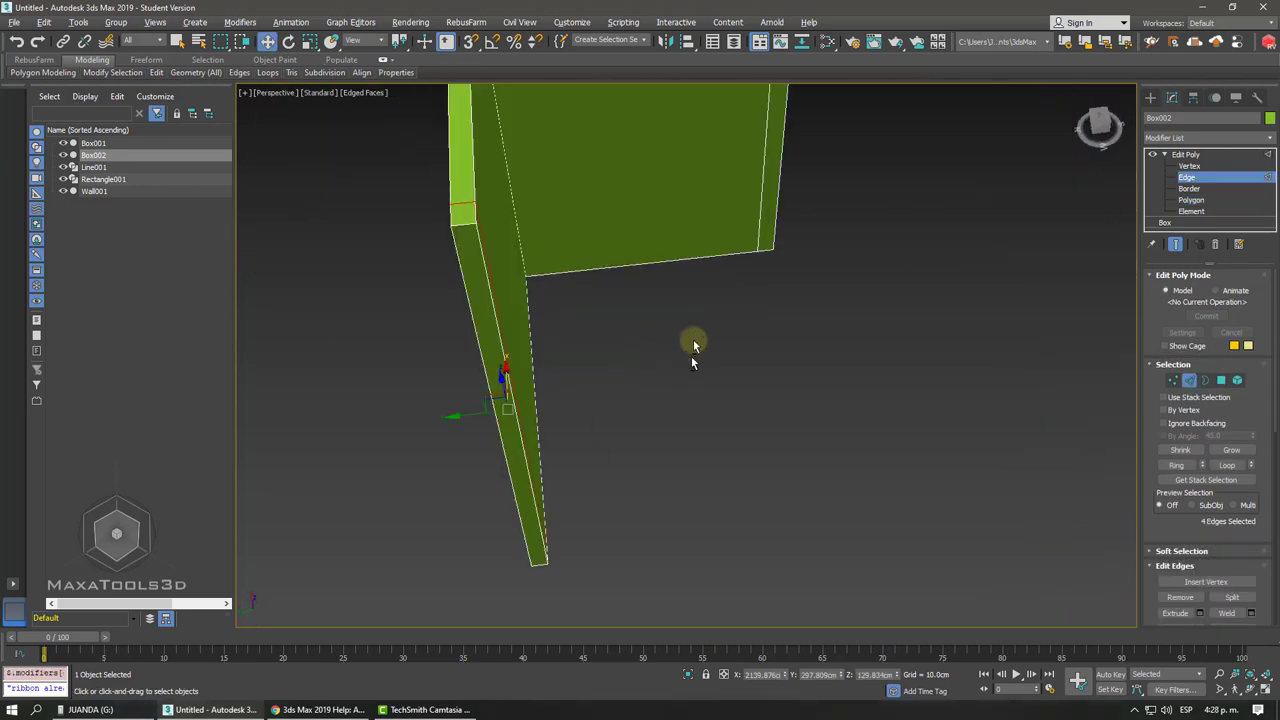
left_click(1195, 200)
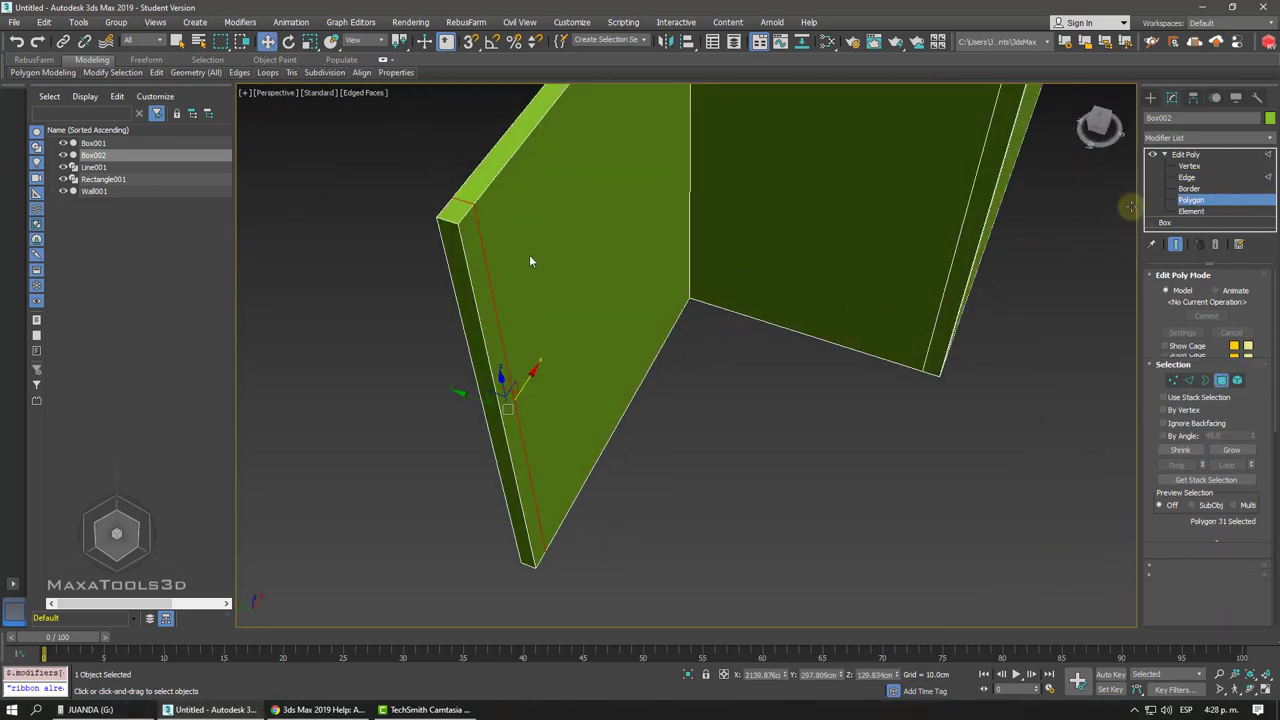
left_click(462, 246)
scroll(430, 225, "down", 4)
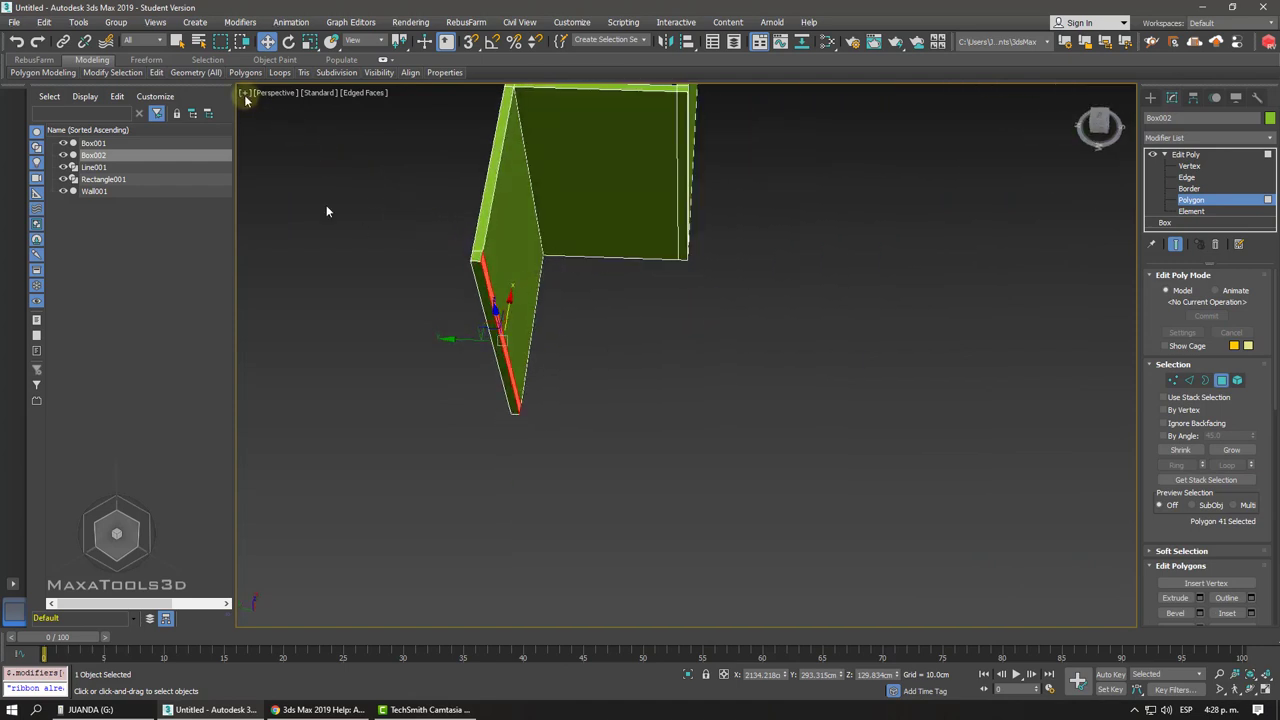
left_click(249, 100)
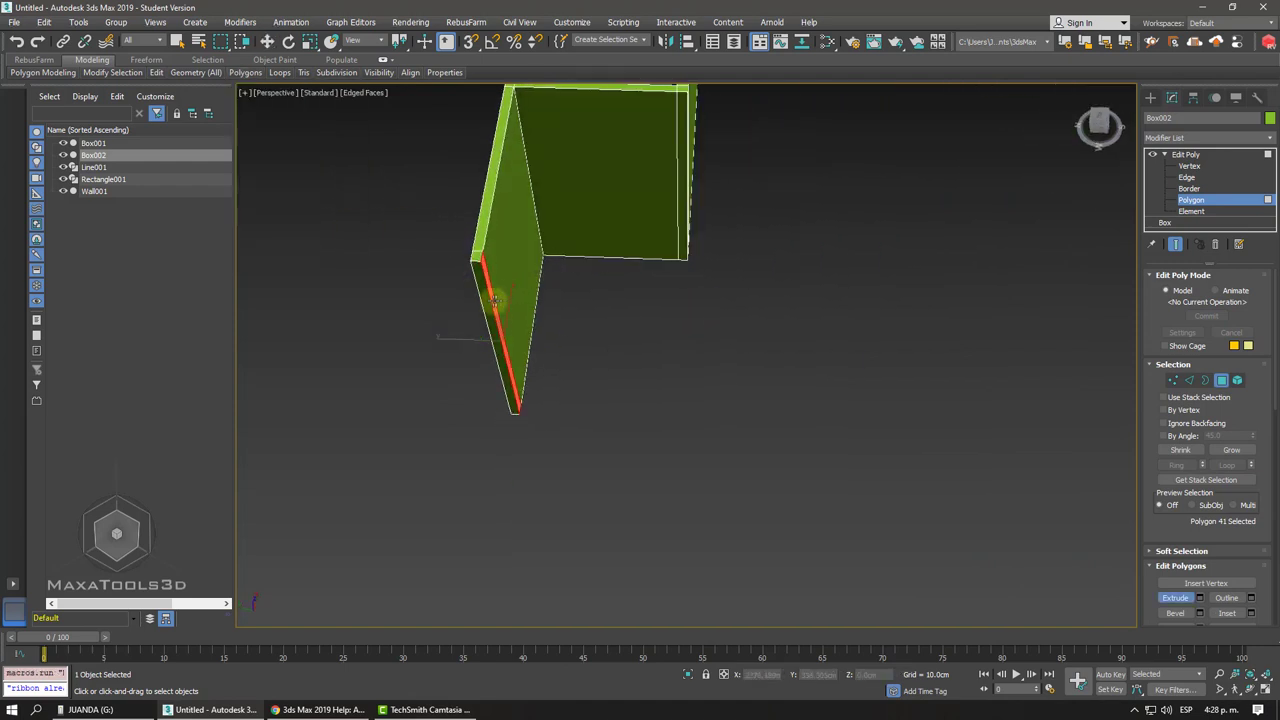
left_click_drag(504, 289, 606, 210)
key("w")
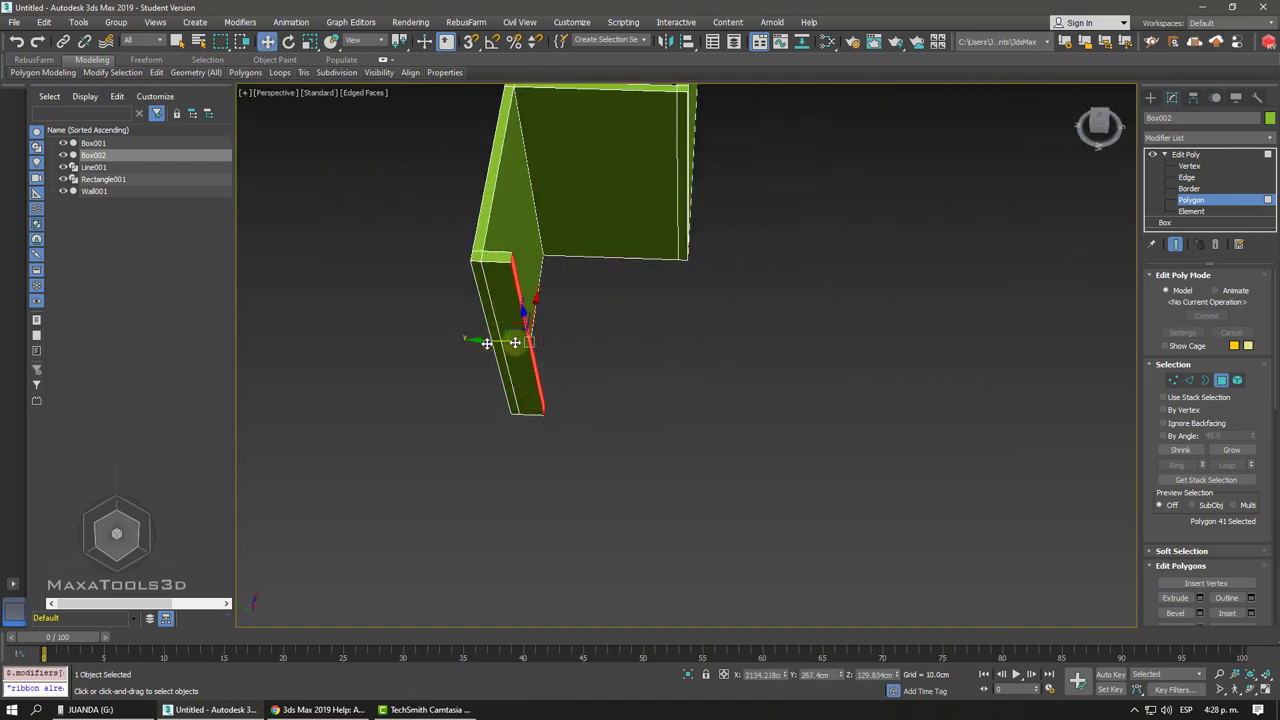
left_click_drag(514, 342, 643, 337)
middle_click_drag(641, 337, 748, 388, "alt")
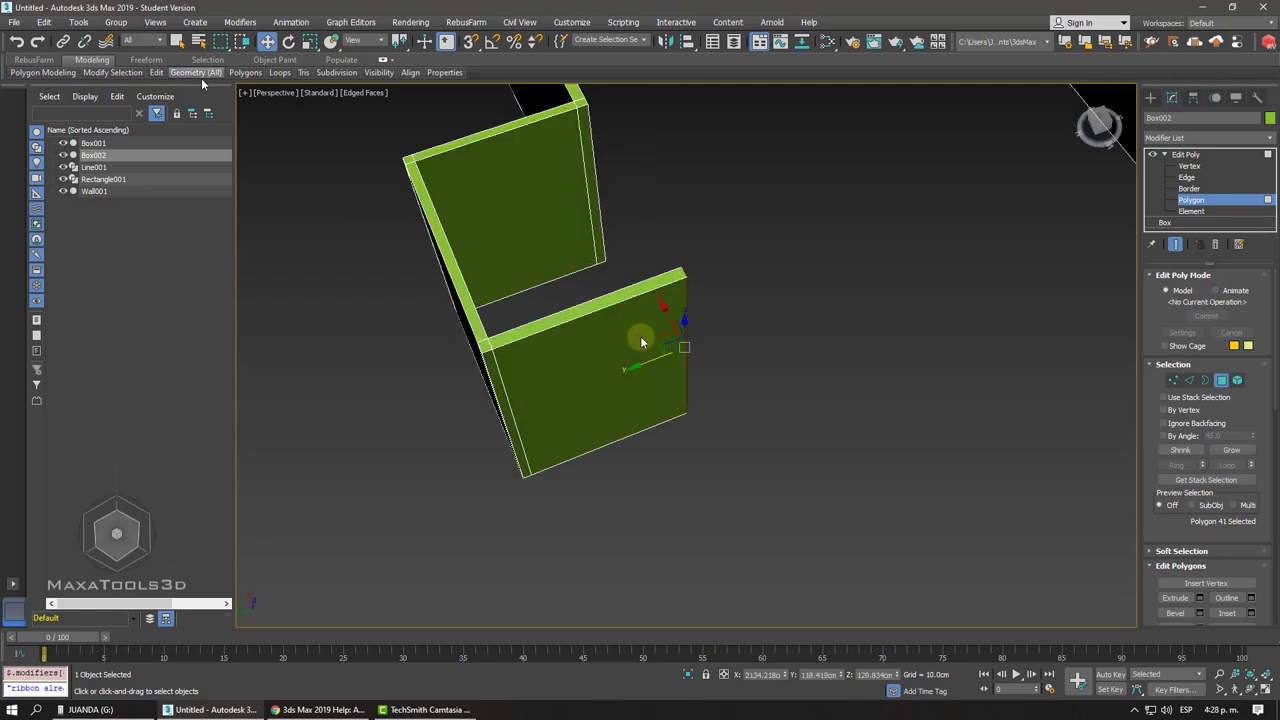
mouse_move(156, 73)
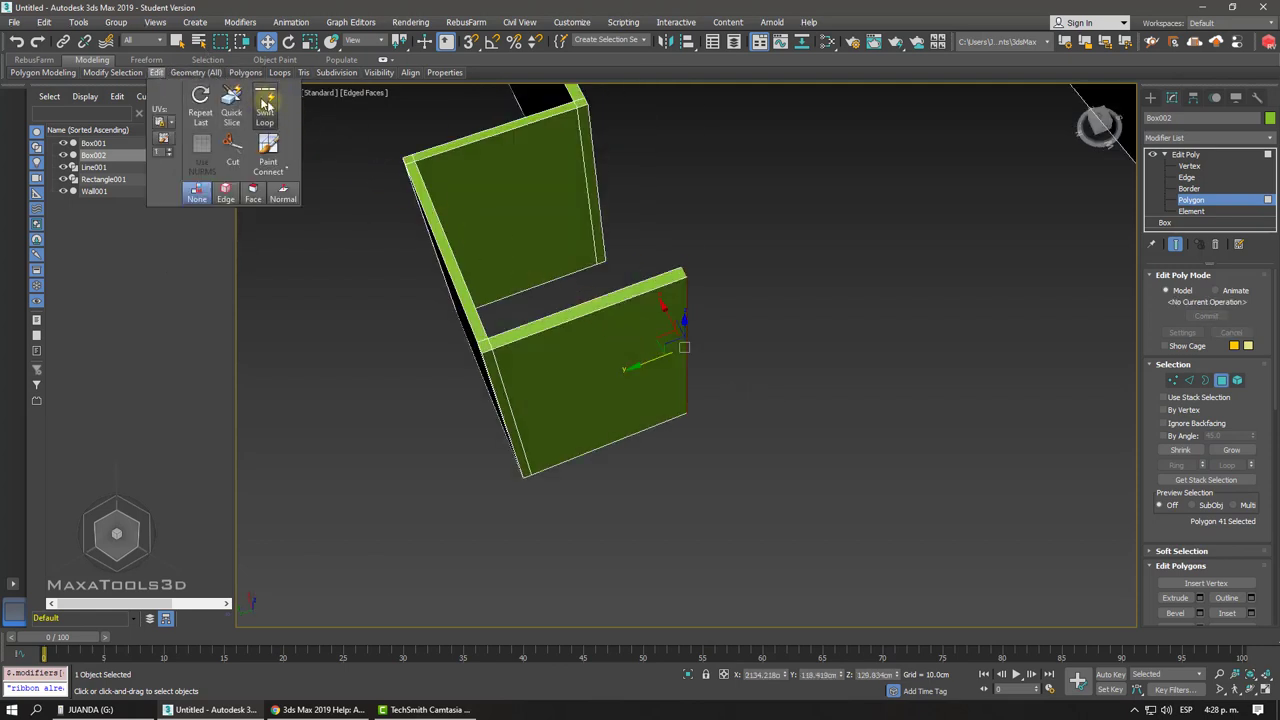
Extrude the box's right end face and stretch it along the pink wall, then enable Snaps Toggle.
left_click(265, 103)
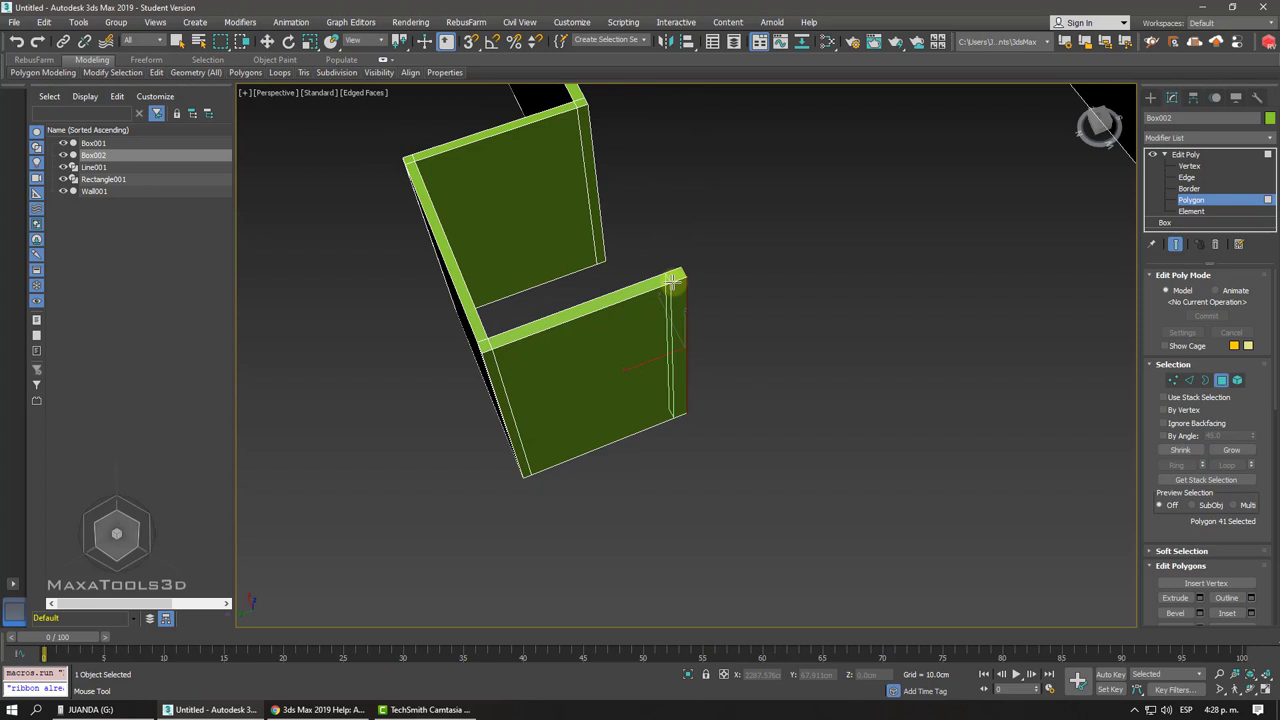
left_click(675, 283)
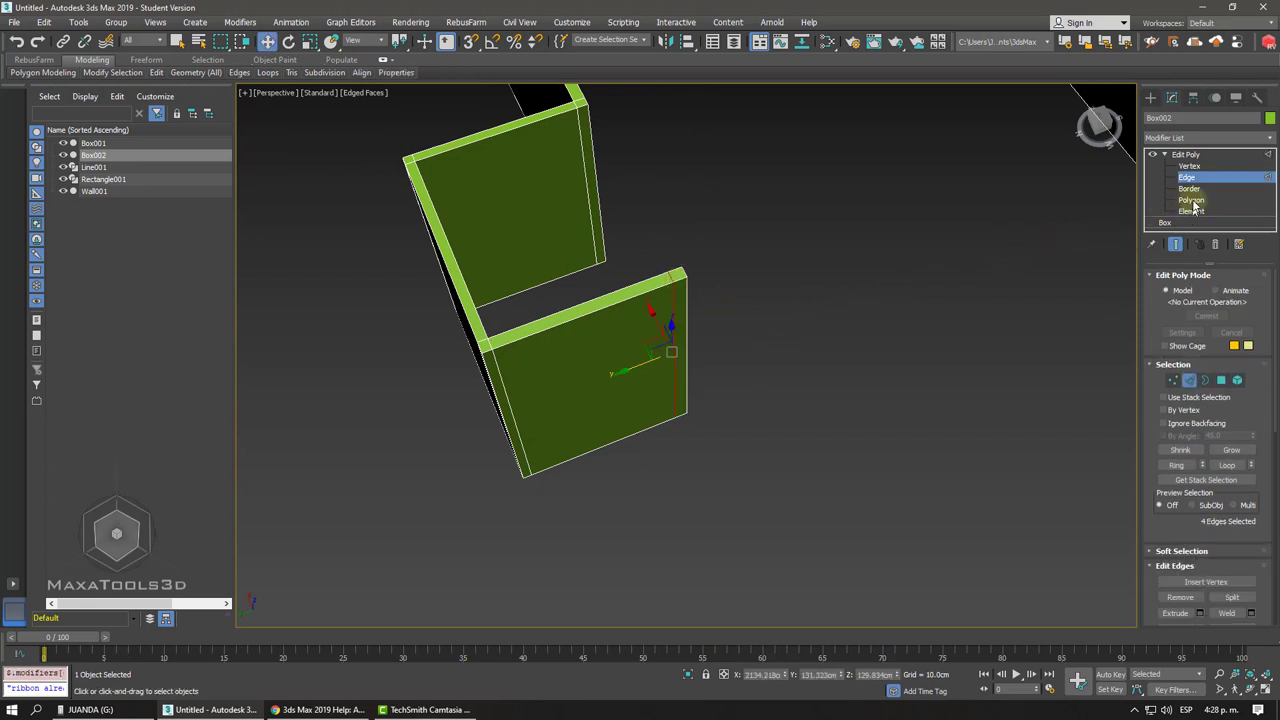
right_click(685, 295)
left_click(680, 295)
mouse_move(245, 72)
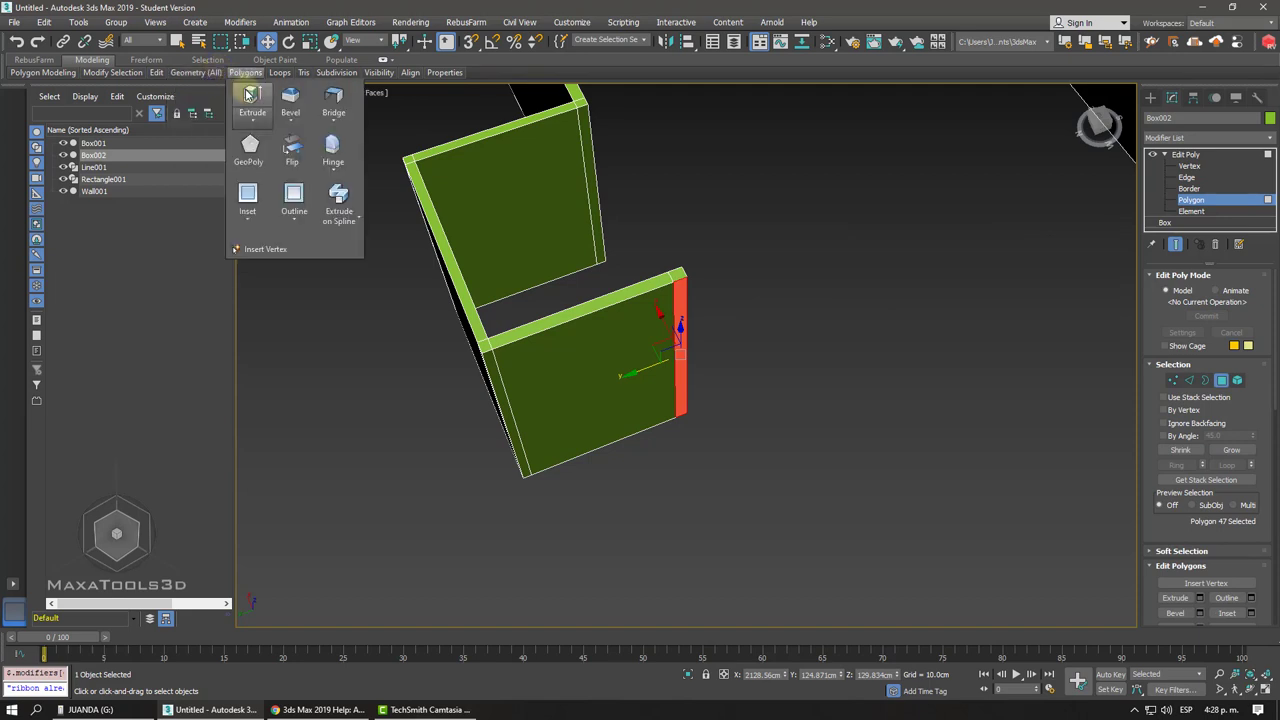
left_click(249, 94)
mouse_move(600, 251)
middle_mouse_down("alt")
mouse_move(711, 300)
mouse_move(777, 303)
mouse_move(718, 304)
middle_mouse_up("alt")
key("w")
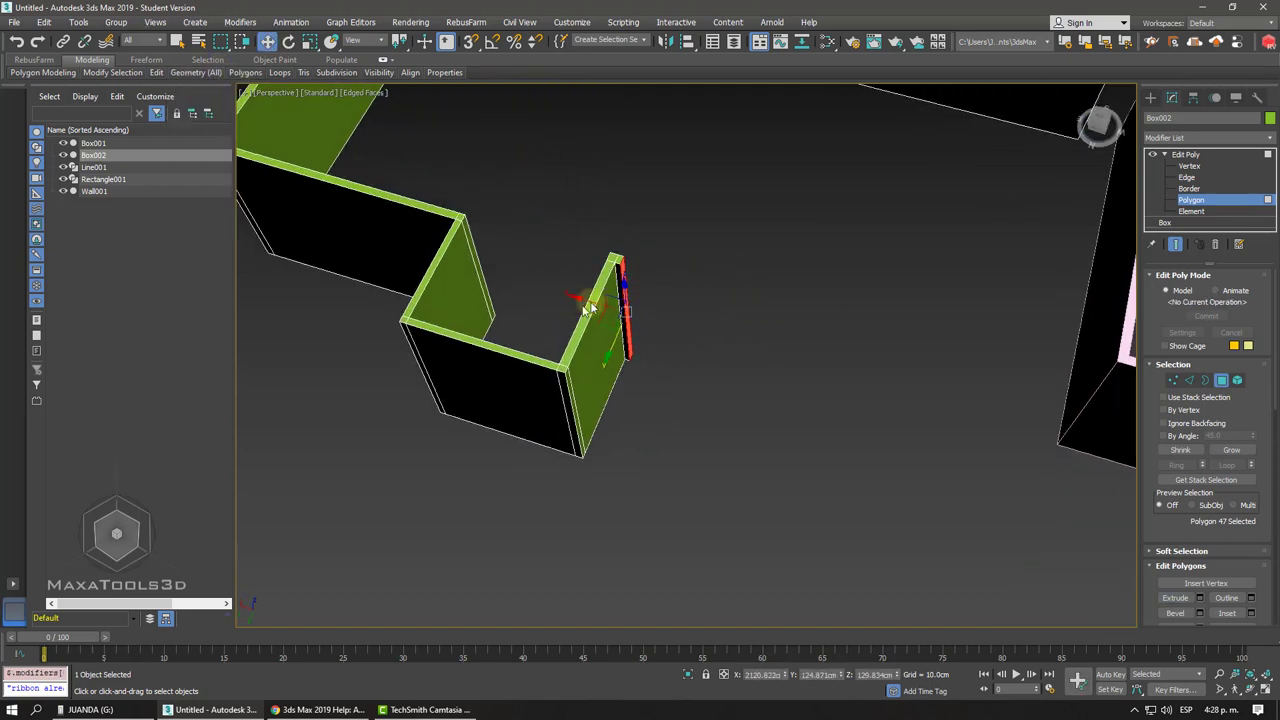
left_click_drag(590, 308, 1012, 385)
mouse_move(1012, 385)
middle_mouse_down()
mouse_move(928, 372)
mouse_move(777, 397)
mouse_move(763, 391)
mouse_move(777, 371)
mouse_move(761, 349)
mouse_move(694, 371)
middle_mouse_up()
scroll(928, 372, "down", 3)
scroll(857, 380, "up", 4)
scroll(865, 381, "up", 2)
left_click(470, 40)
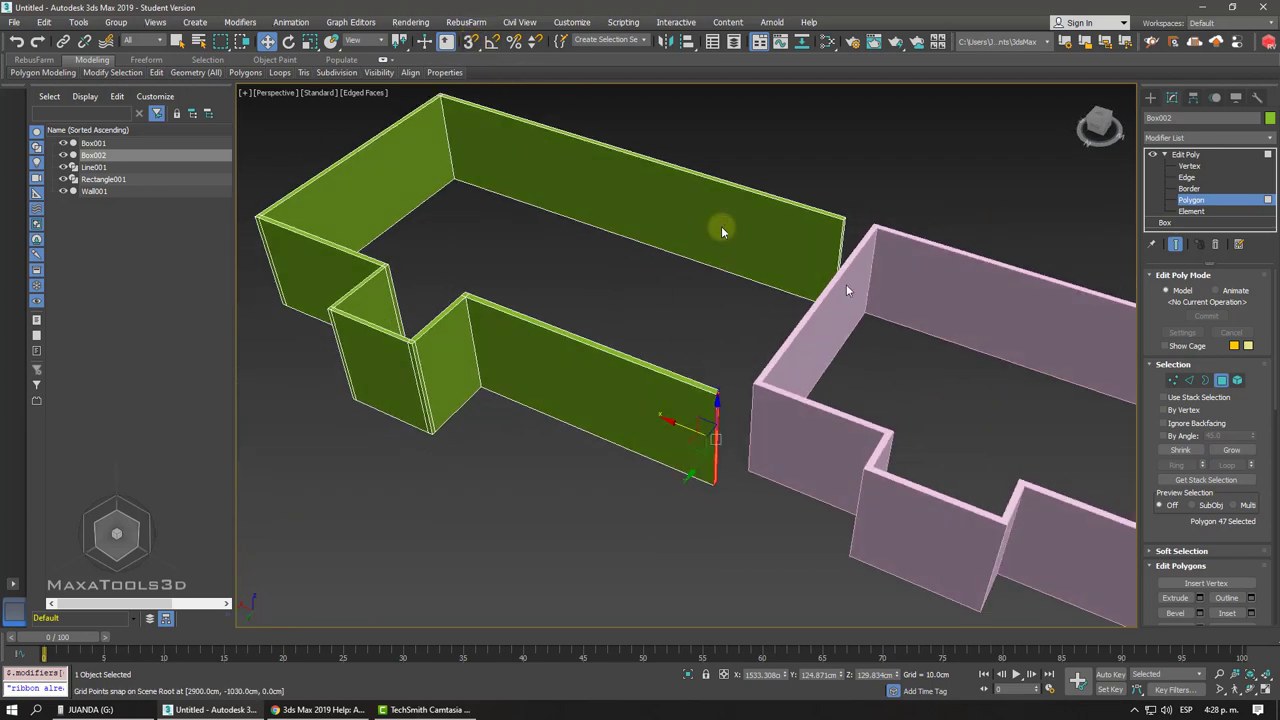
Copy the green wall end face's Absolute X value from Transform Type-In.
middle_click_drag(723, 249, 733, 392, "alt")
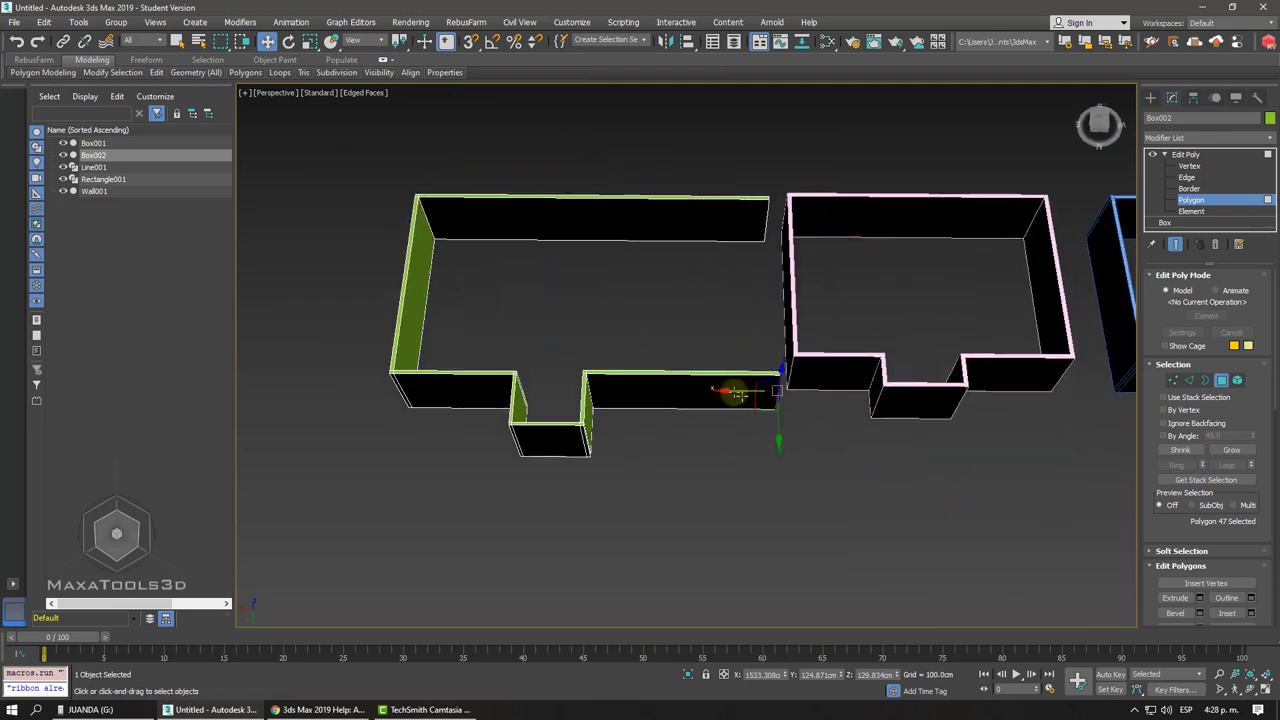
scroll(774, 174, "up", 5)
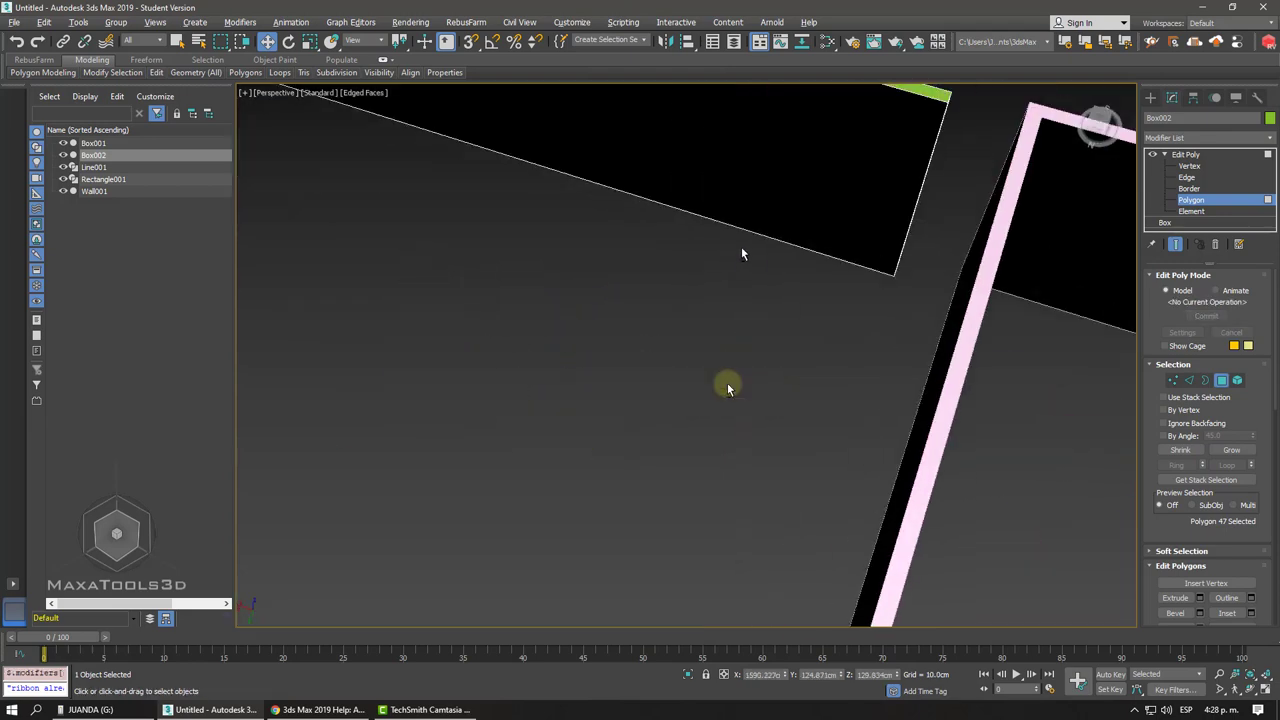
middle_click_drag(741, 246, 681, 277)
middle_click_drag(727, 383, 709, 305)
left_click(677, 140)
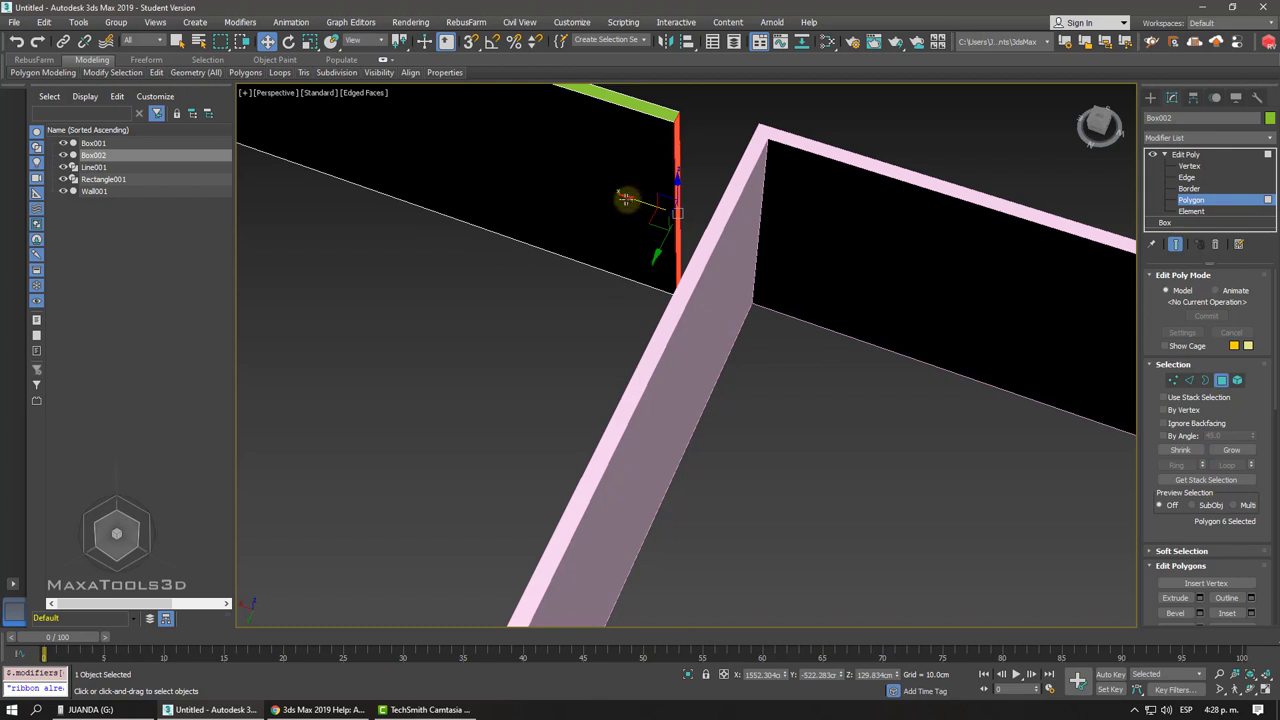
middle_click_drag(626, 199, 631, 200)
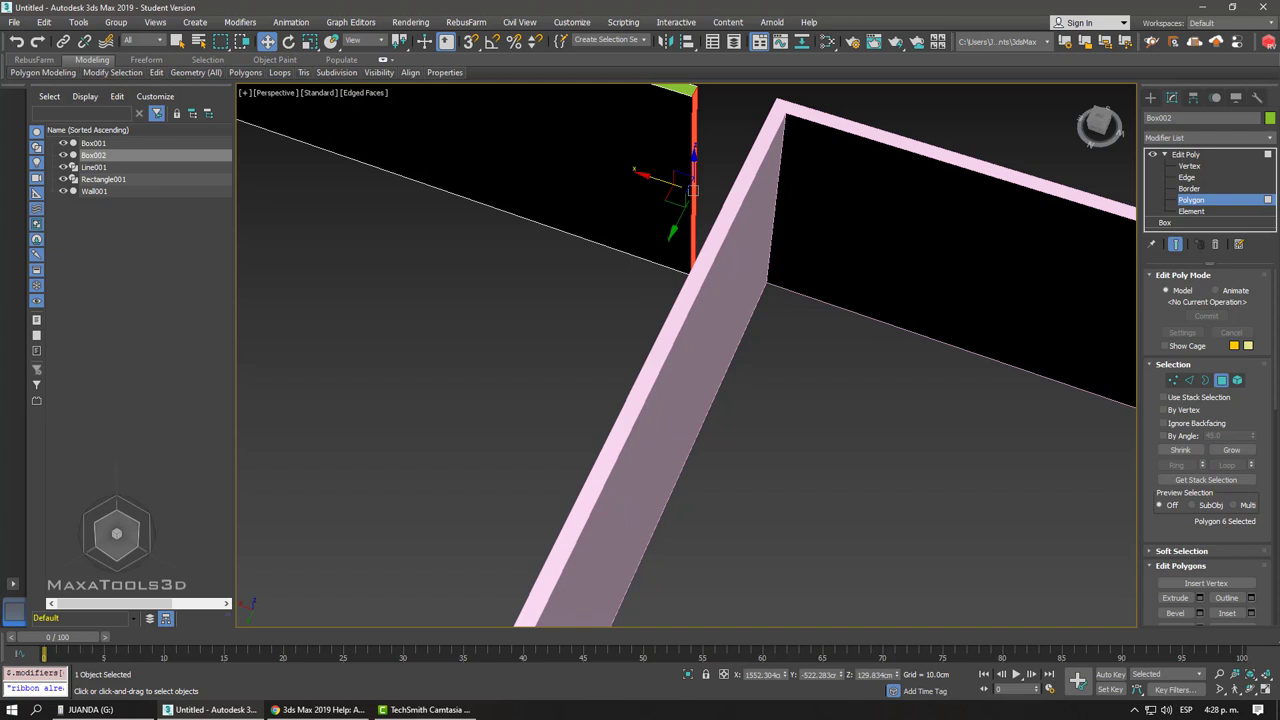
right_click(268, 42)
left_click(617, 247)
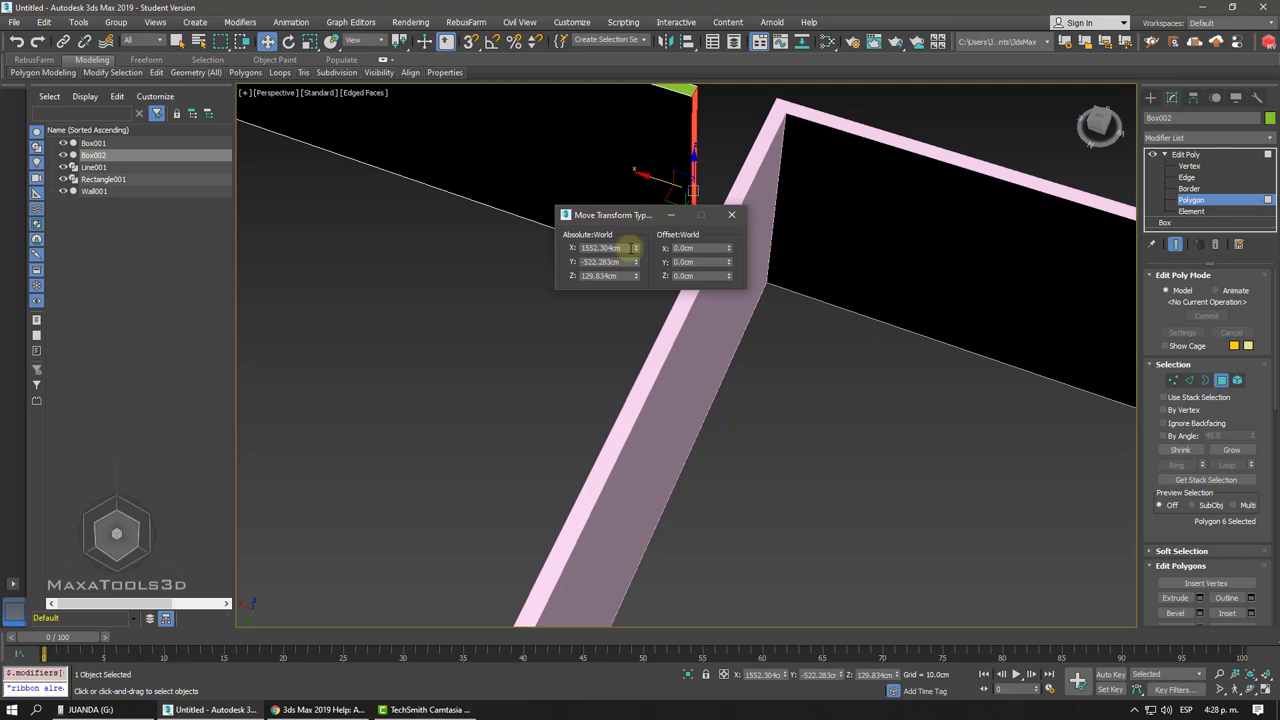
right_click(600, 248)
left_click(622, 290)
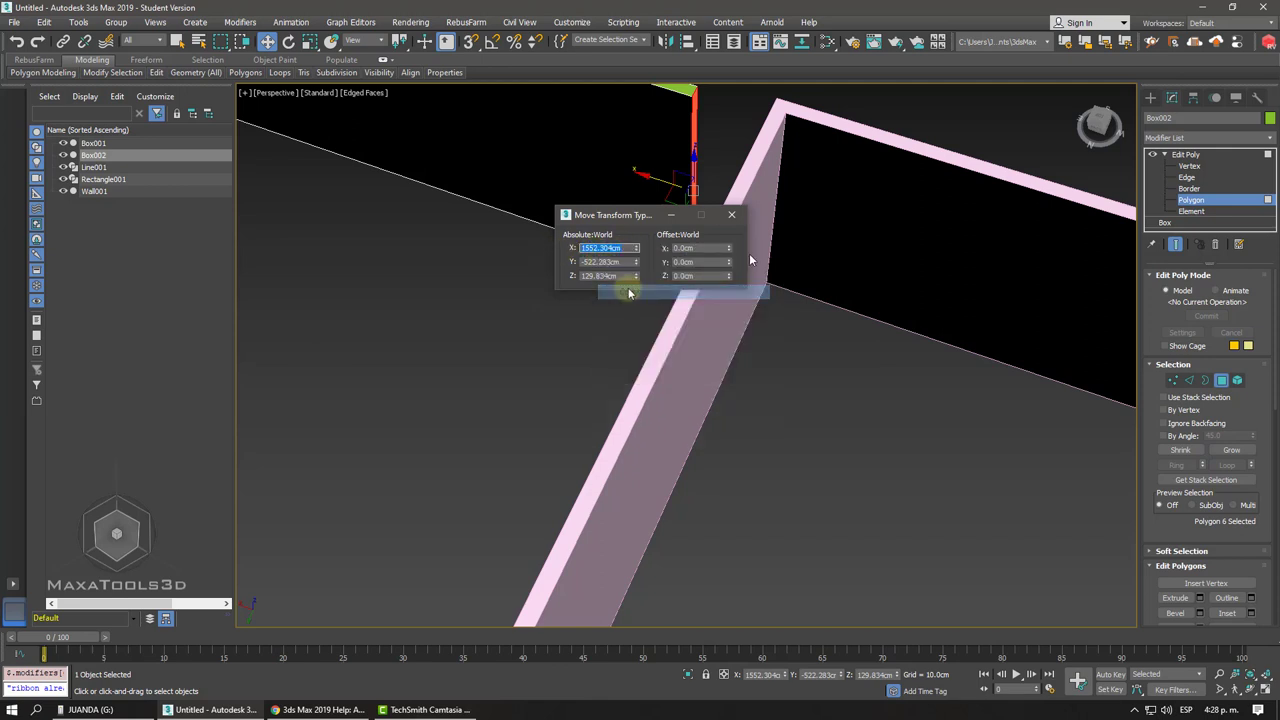
key("Escape")
Set the other end face's Absolute X to the copied 1552.304 cm, replacing 1590.227 cm.
middle_click_drag(671, 215, 704, 190)
scroll(609, 286, "down", 3)
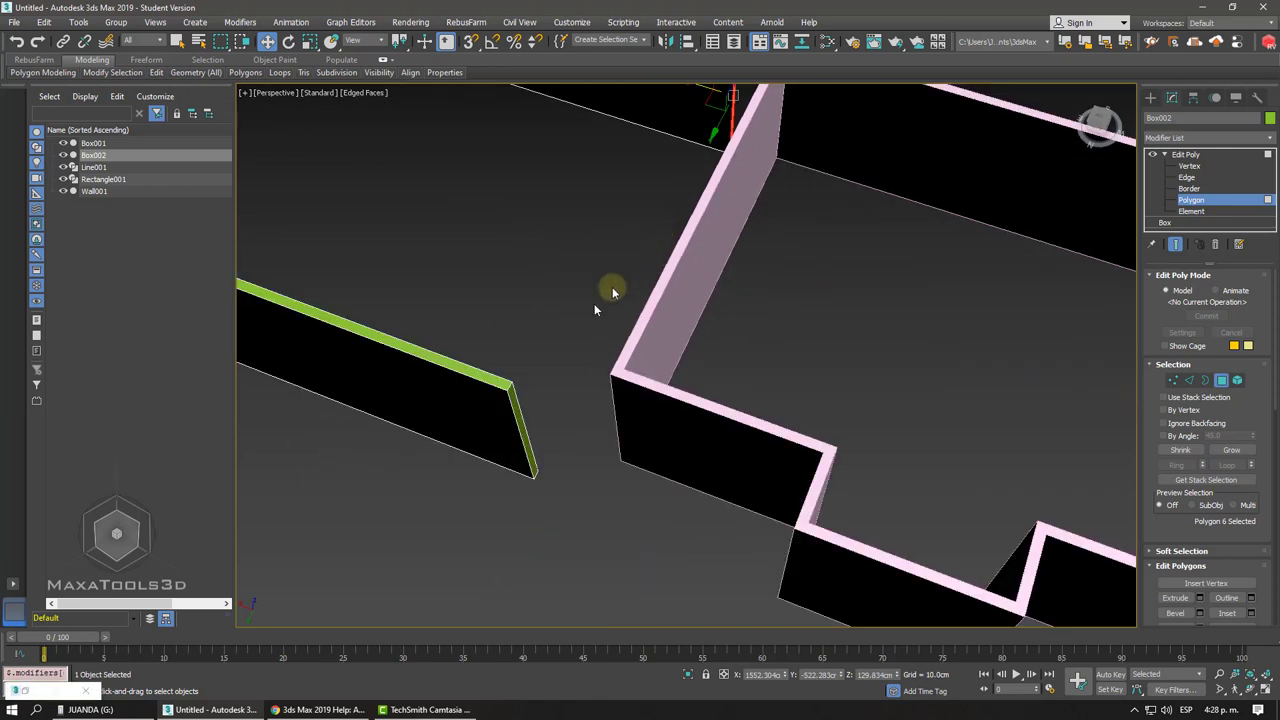
left_click(512, 410)
right_click(268, 42)
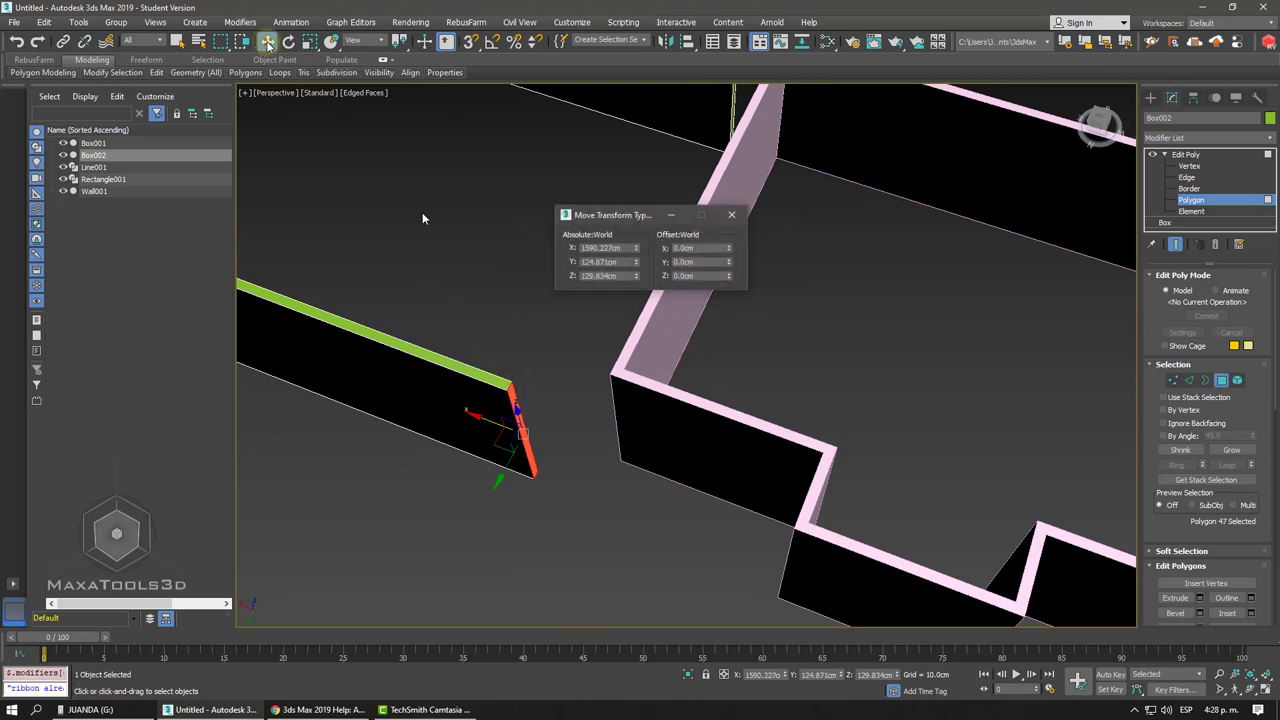
left_click_drag(622, 249, 475, 256)
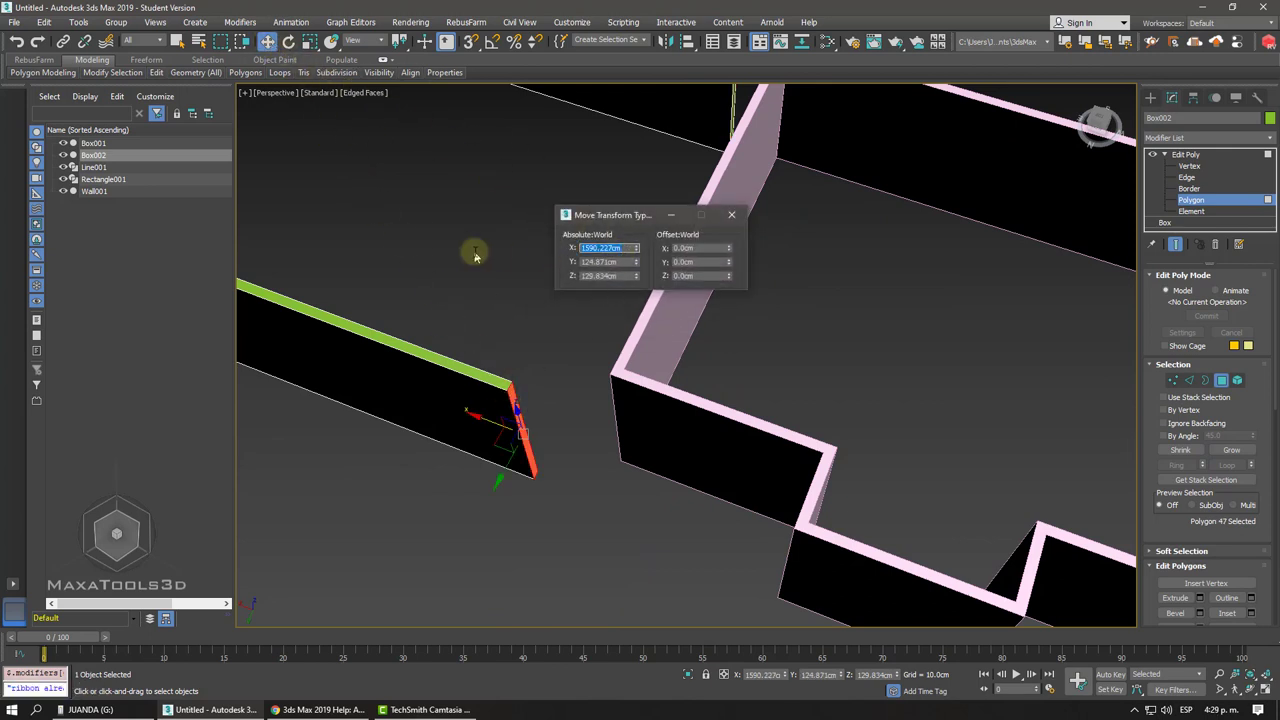
type("1552.304")
key("Return")
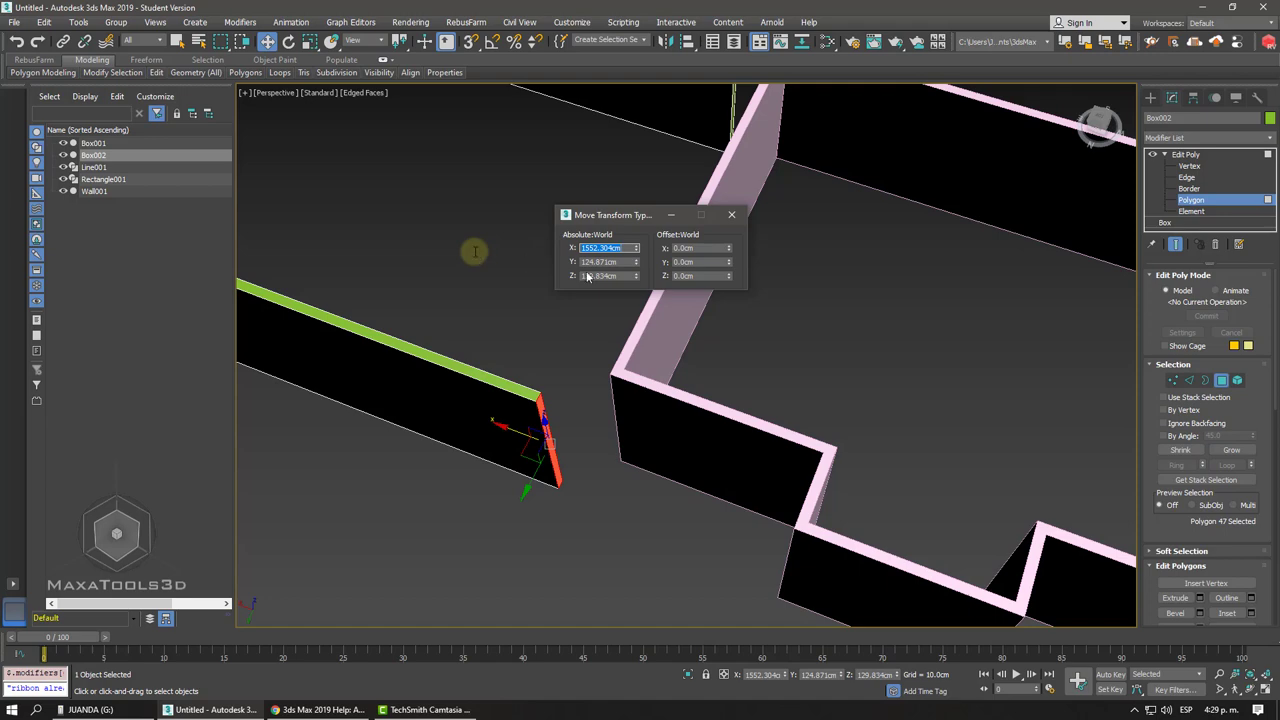
left_click(731, 214)
middle_click_drag(678, 296, 661, 316, "alt")
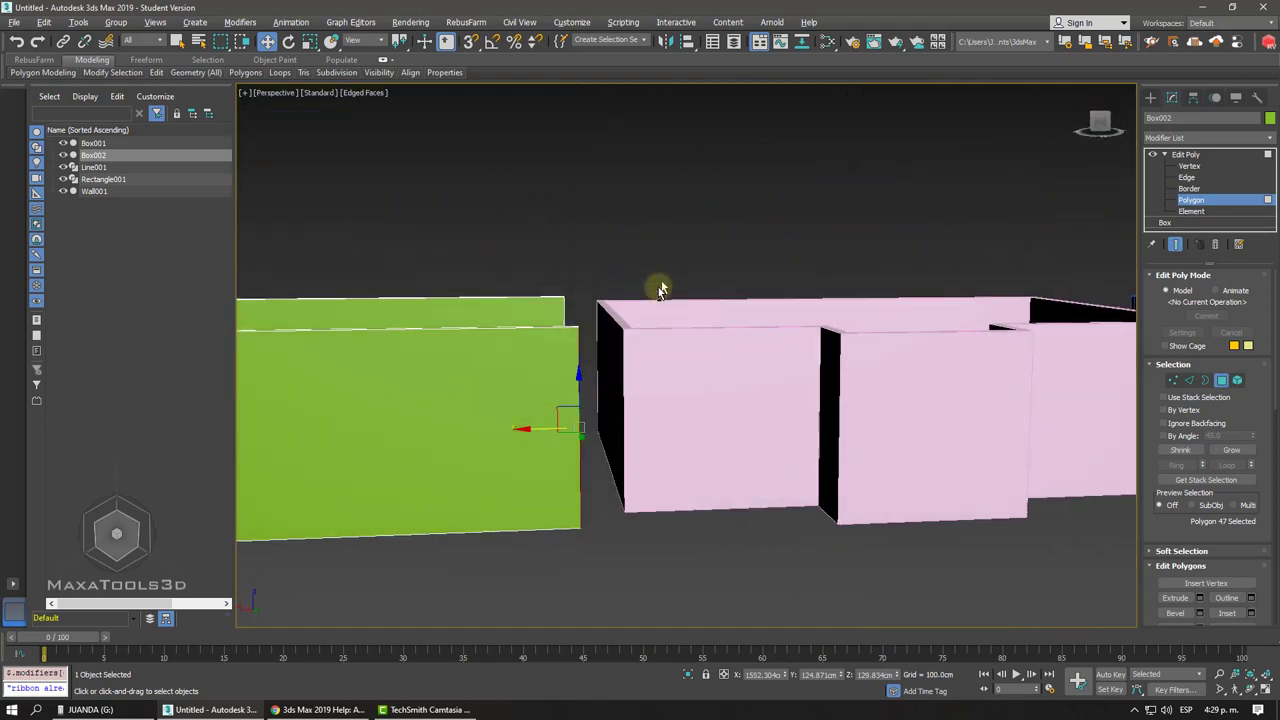
Switch Box002 to Edge level, change to Top view zoomed on the box, and pick Swift Loop.
scroll(658, 287, "up", 2)
scroll(658, 287, "up", 2)
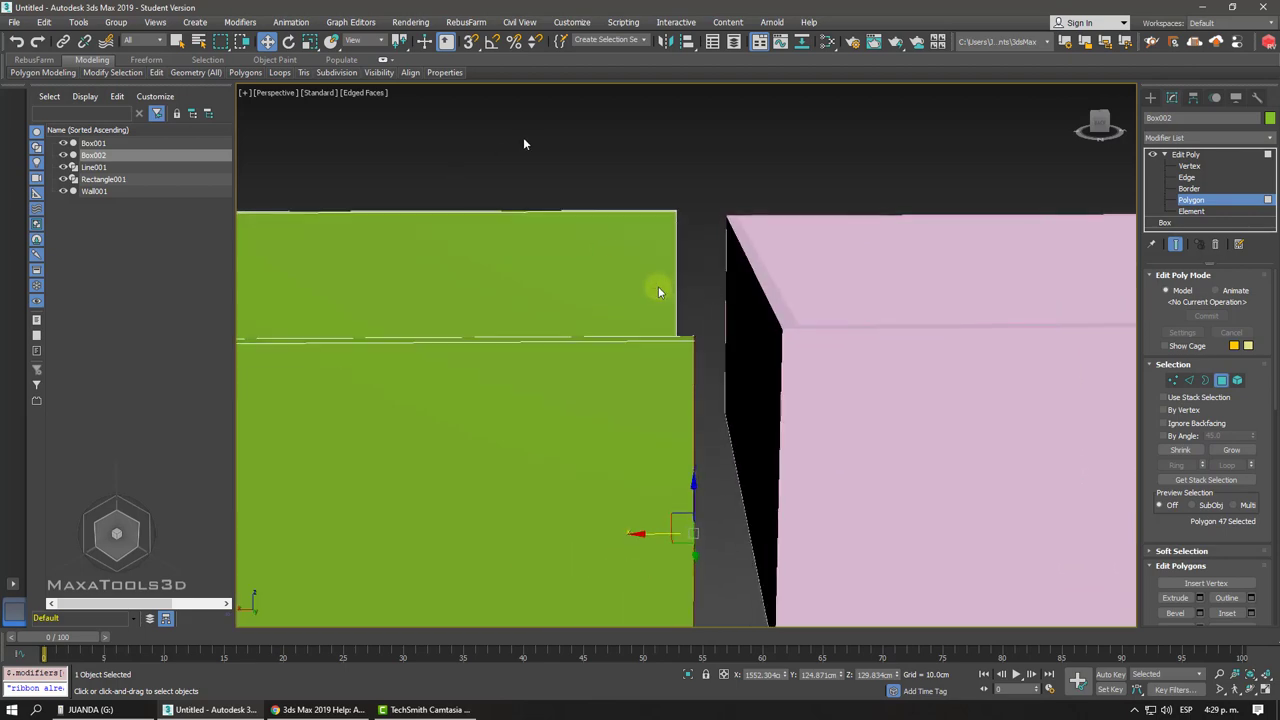
scroll(658, 287, "up", 1)
scroll(831, 257, "up", 1)
left_click(1200, 179)
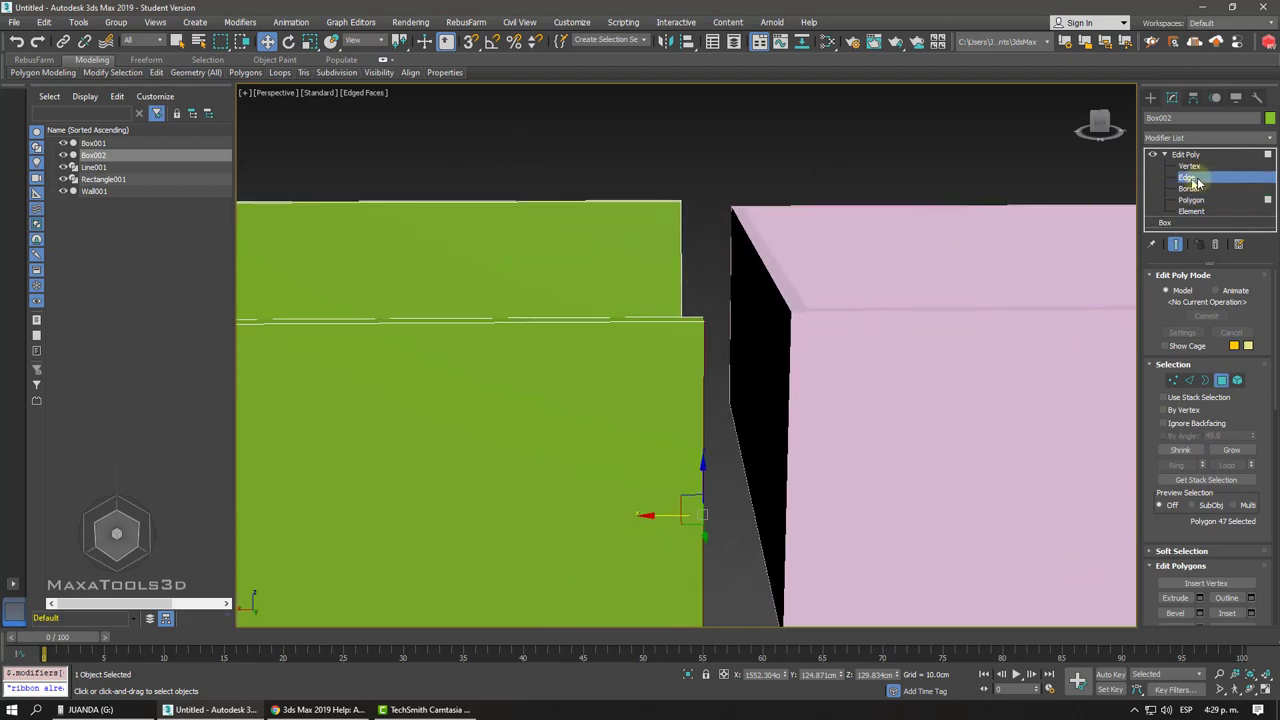
key("t")
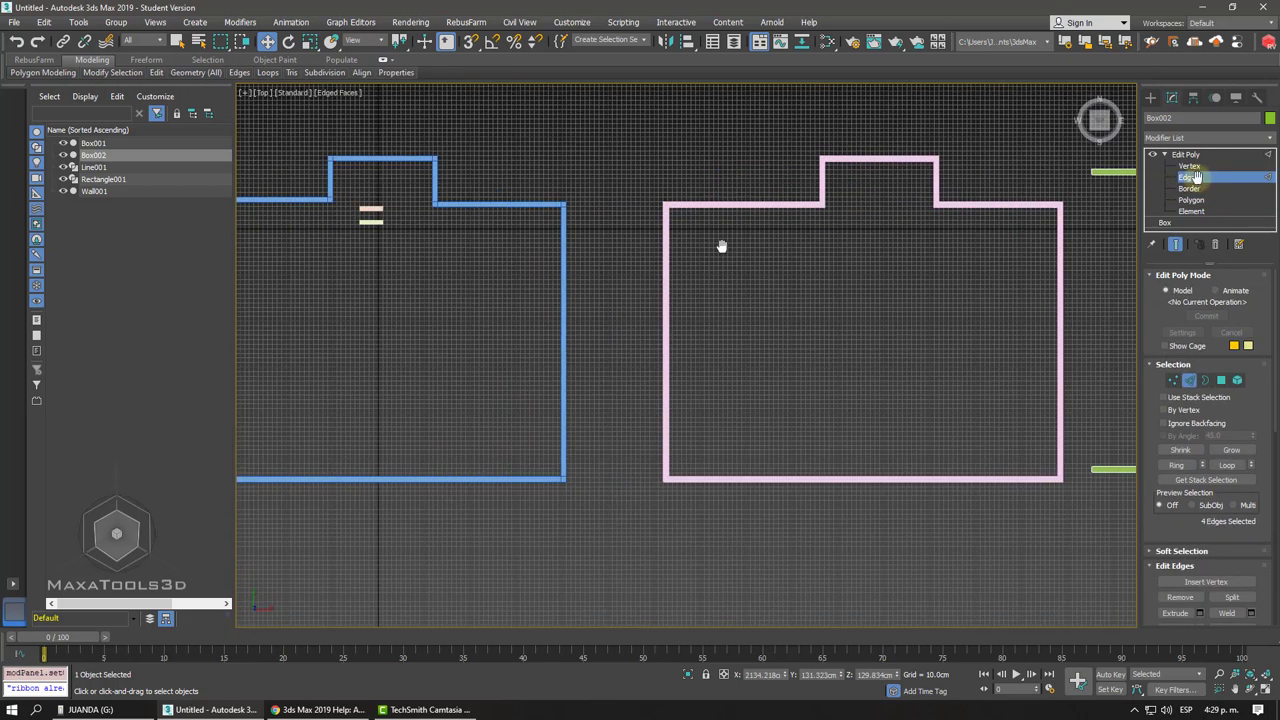
scroll(720, 246, "down", 3)
scroll(994, 231, "up", 4)
scroll(785, 237, "up", 2)
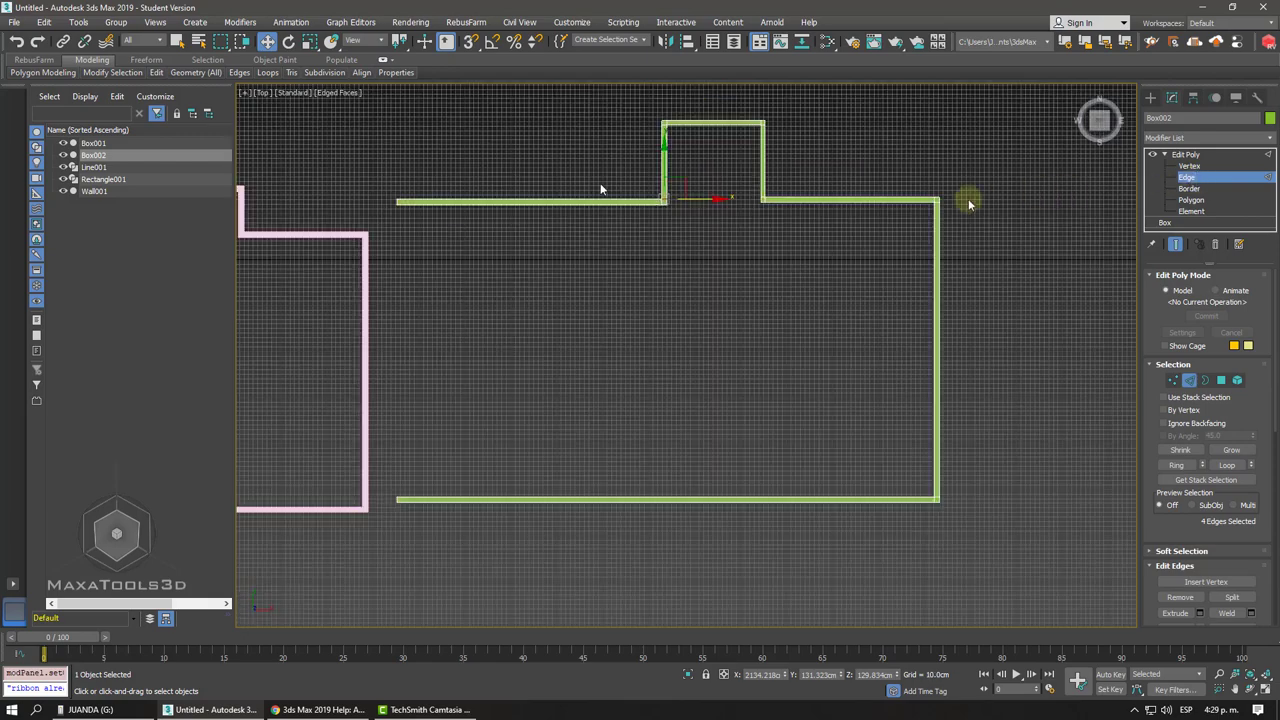
scroll(480, 245, "up", 1)
scroll(480, 245, "up", 3)
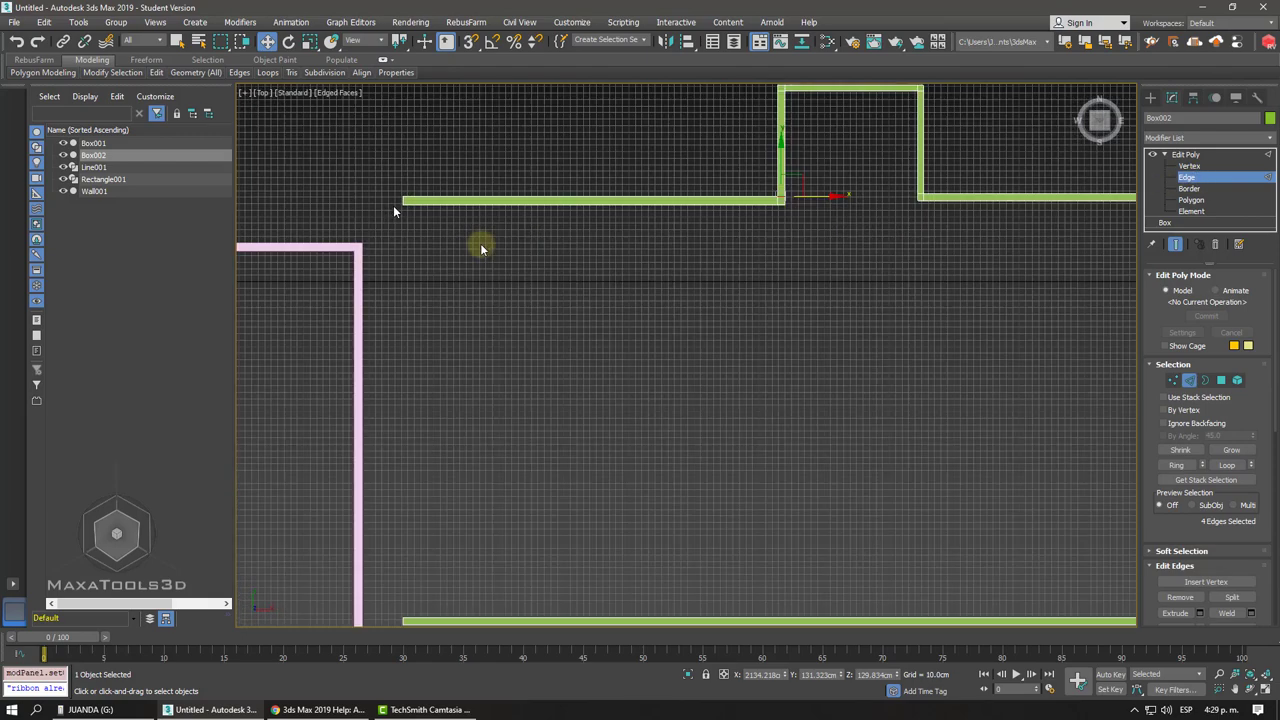
scroll(480, 245, "up", 3)
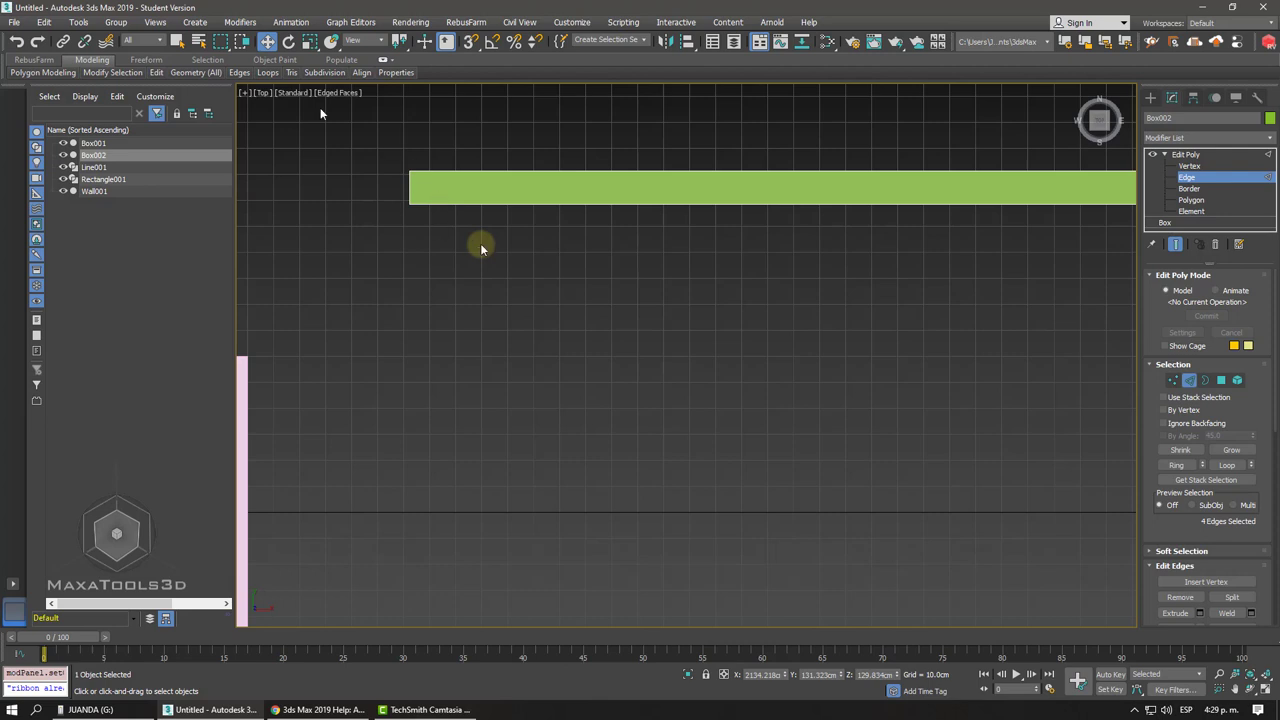
left_click(264, 105)
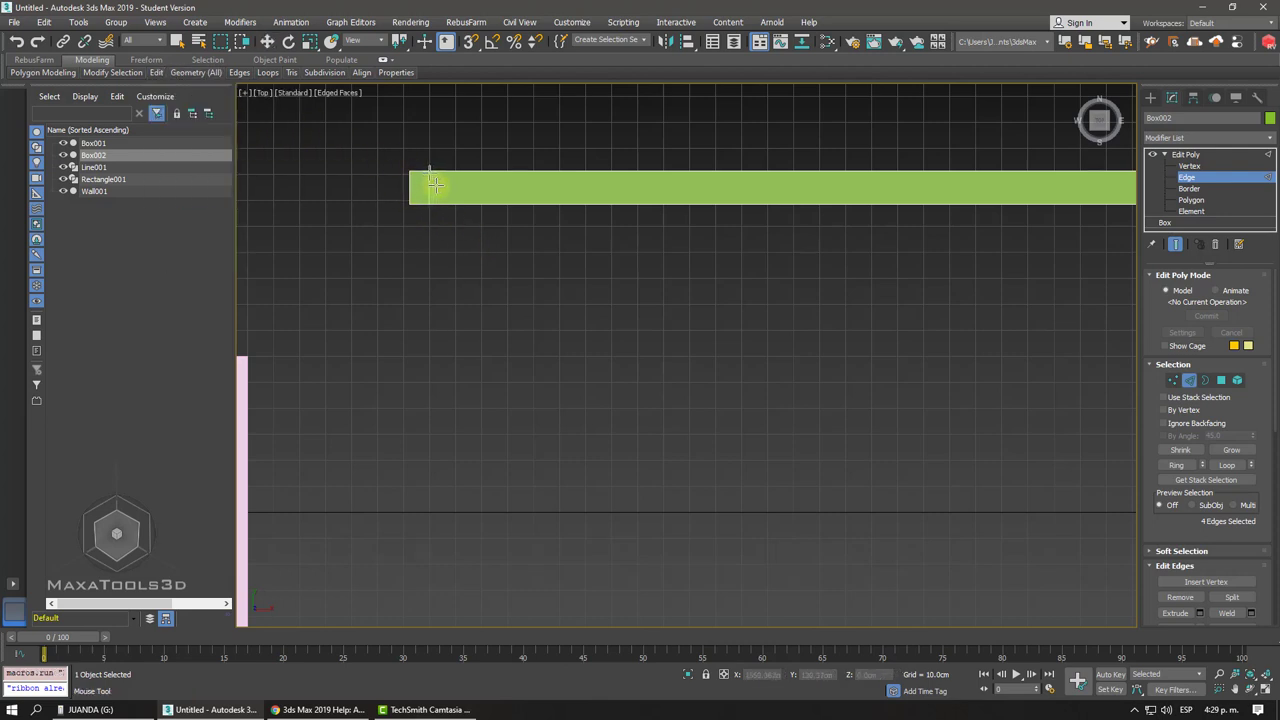
scroll(435, 183, "up", 5)
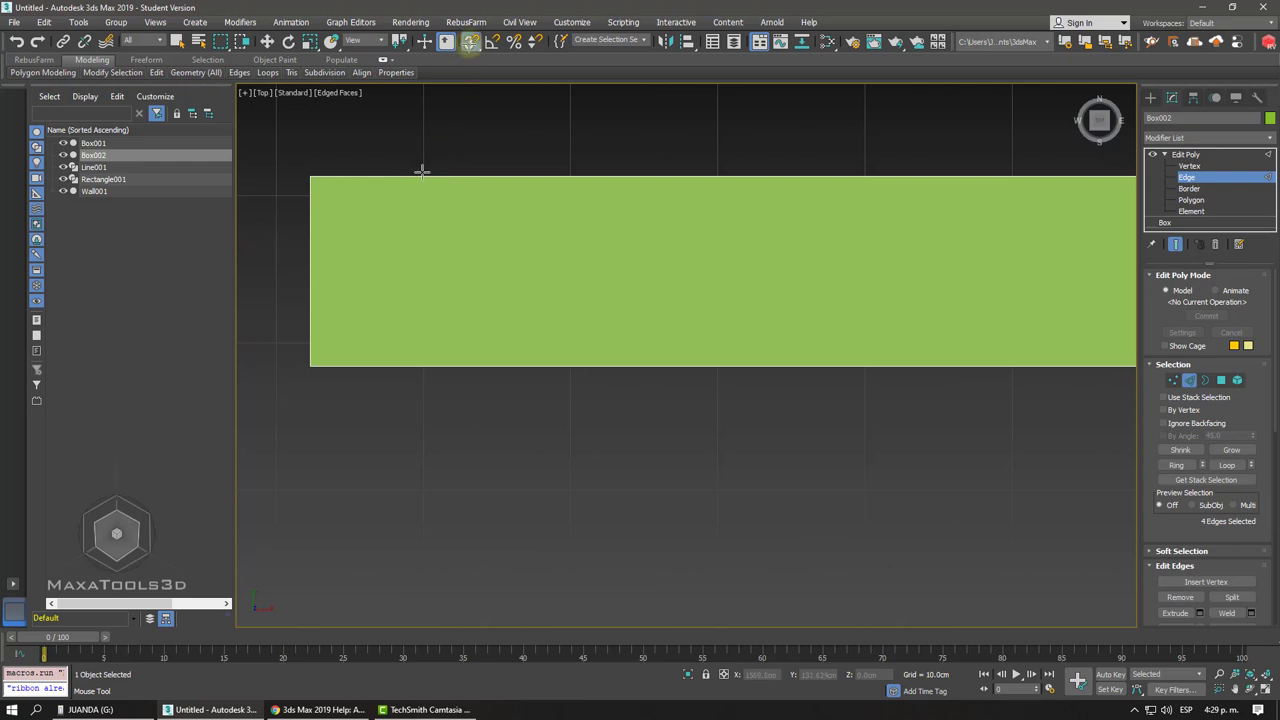
Switch snapping from grid points to vertices and snap the new edge loop to a wall corner vertex.
right_click(475, 43)
scroll(557, 178, "down", 2)
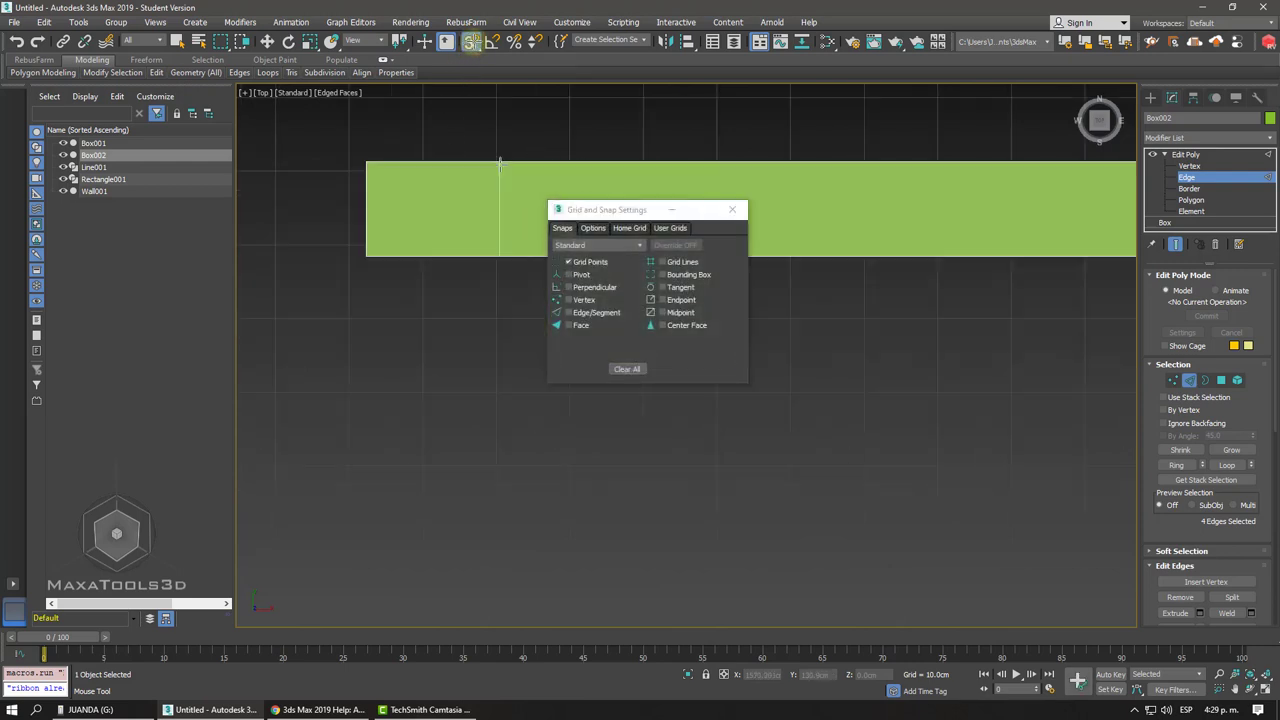
scroll(500, 205, "up", 2)
key("F3")
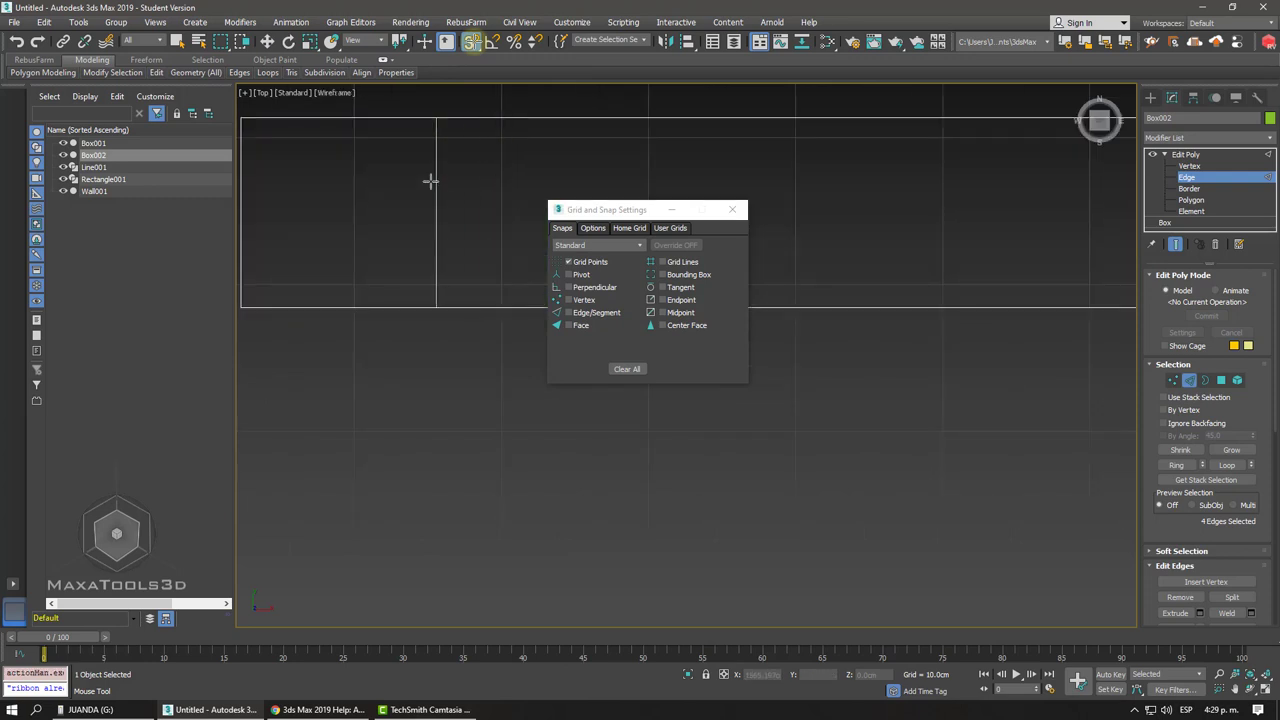
left_click(590, 303)
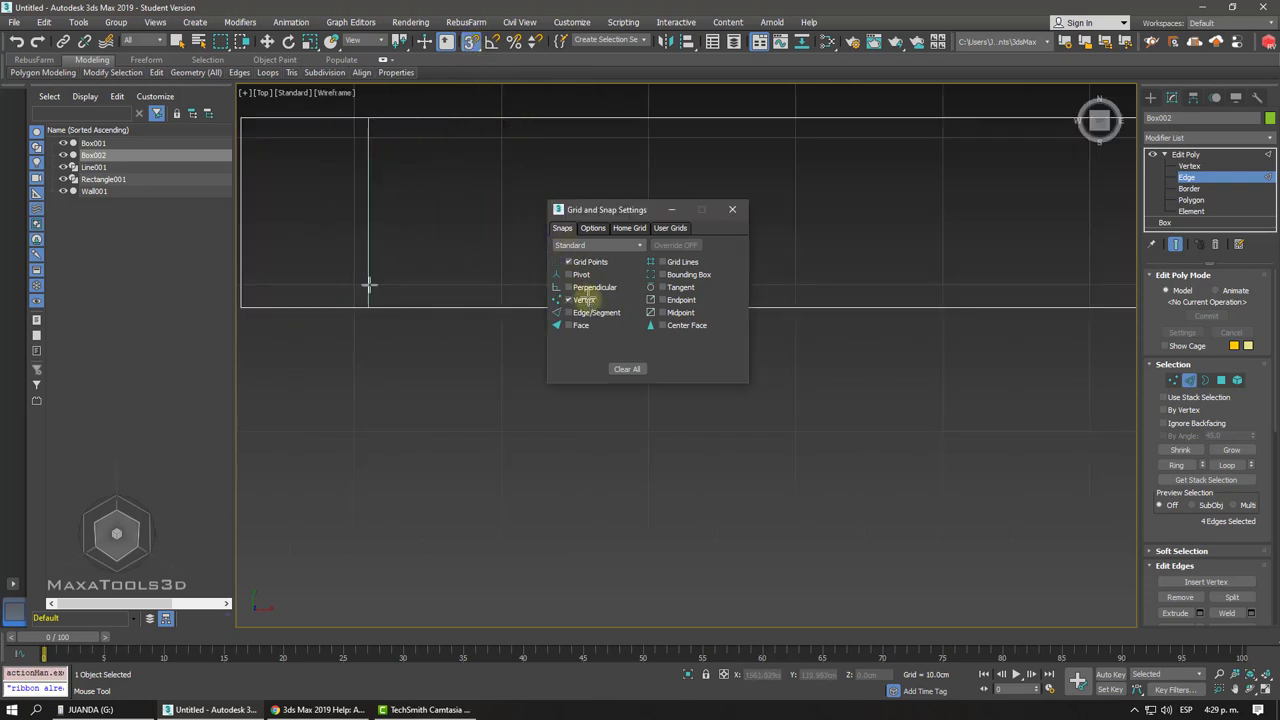
left_click(588, 301)
left_click(570, 262)
left_click_drag(530, 232, 357, 133)
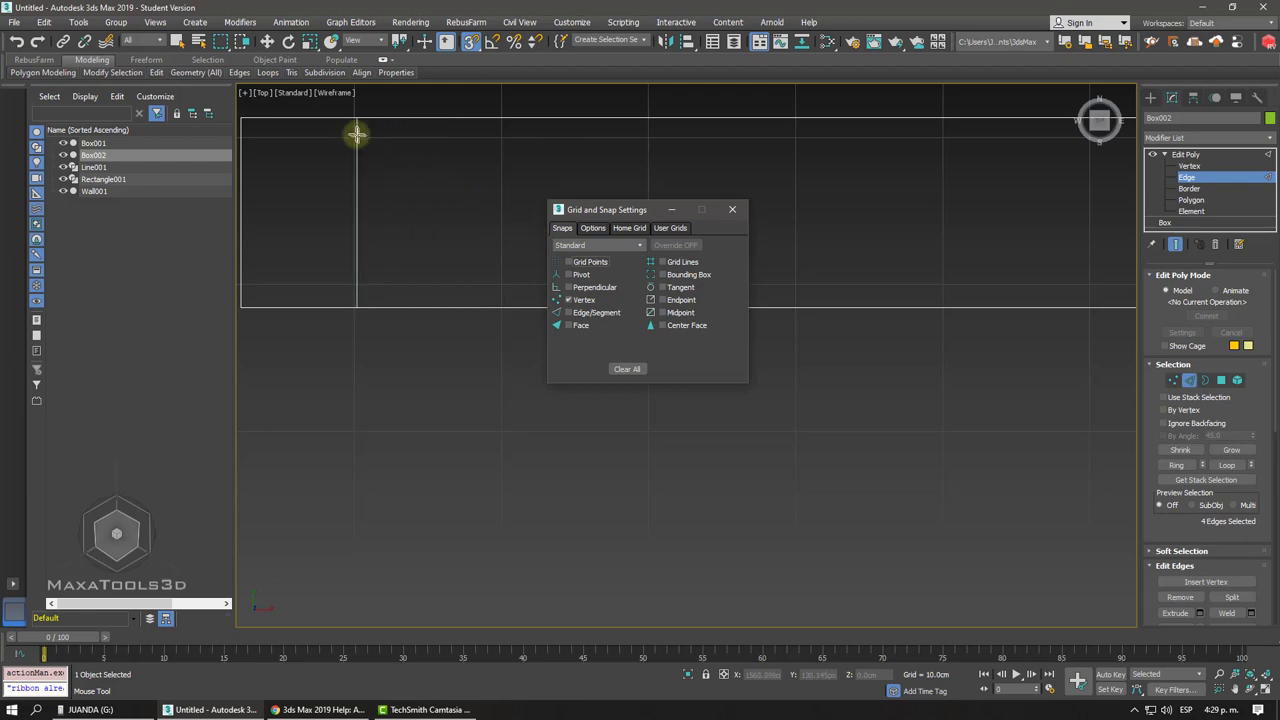
key("w")
scroll(451, 309, "down", 2)
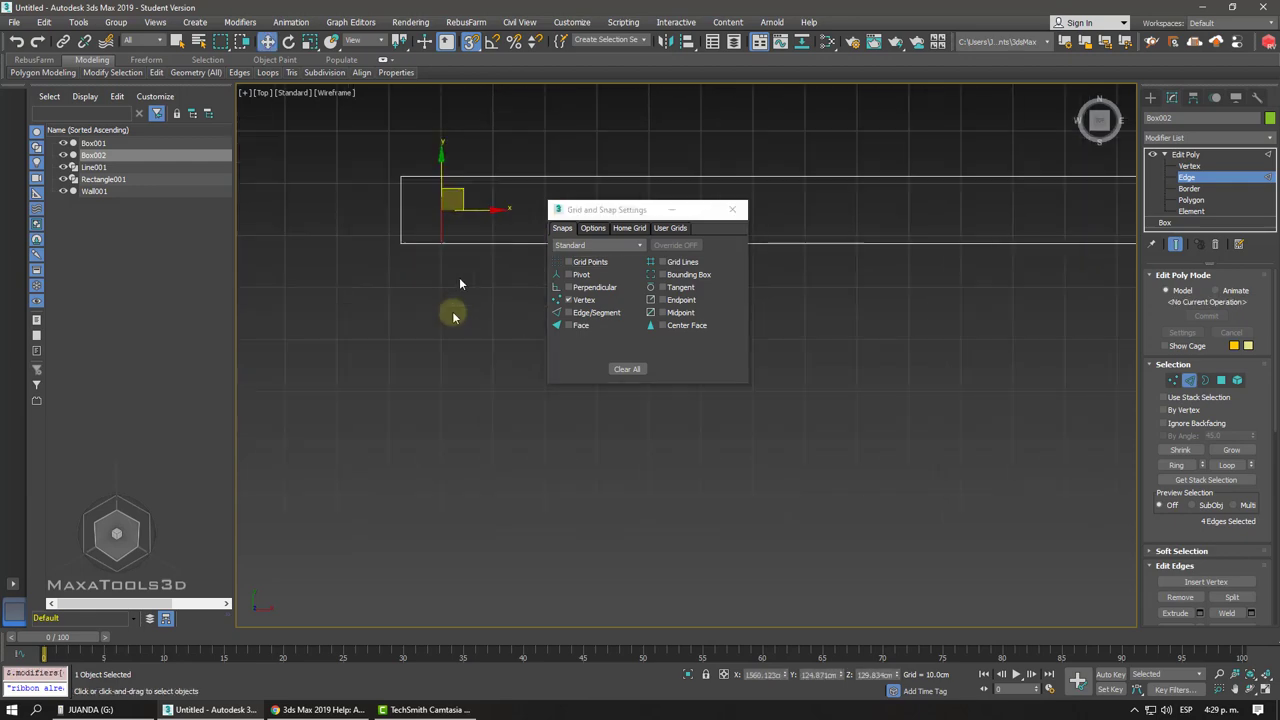
mouse_move(452, 312)
middle_mouse_down()
mouse_move(457, 260)
mouse_move(443, 271)
mouse_move(443, 393)
middle_mouse_up()
scroll(380, 463, "up", 3)
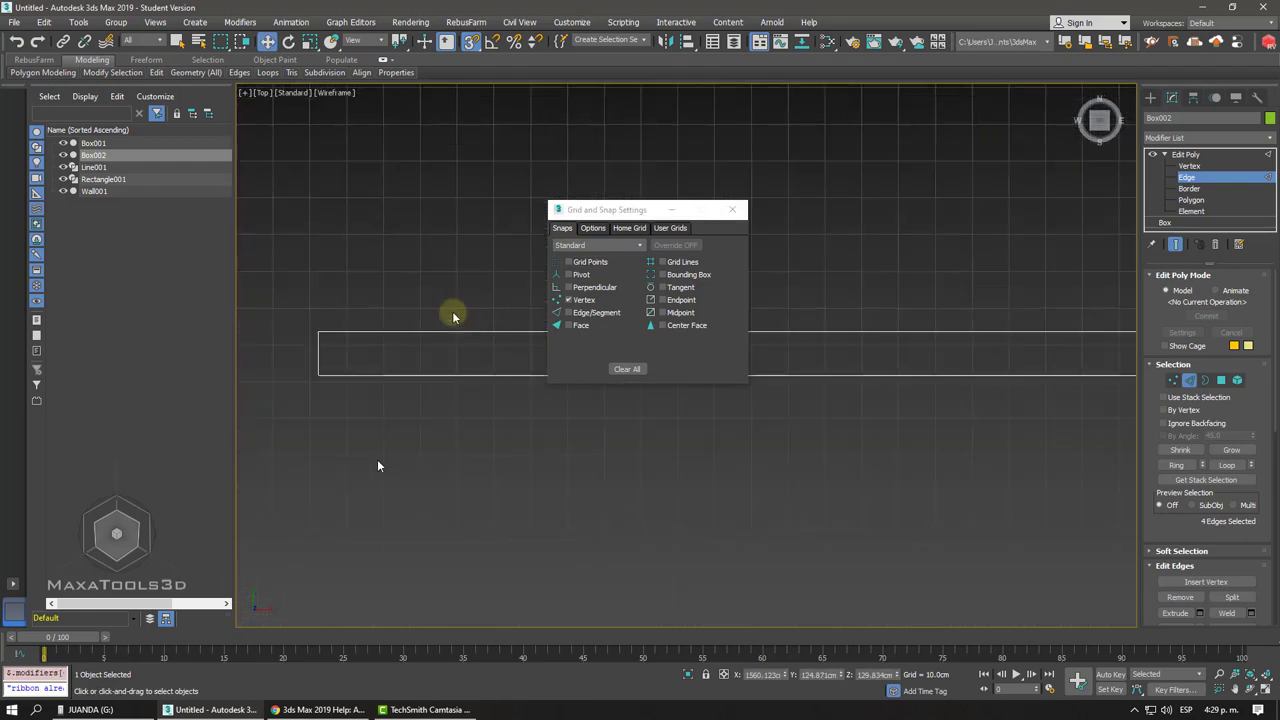
Insert another edge loop across the box and move it to the left.
key("F3")
key("F3")
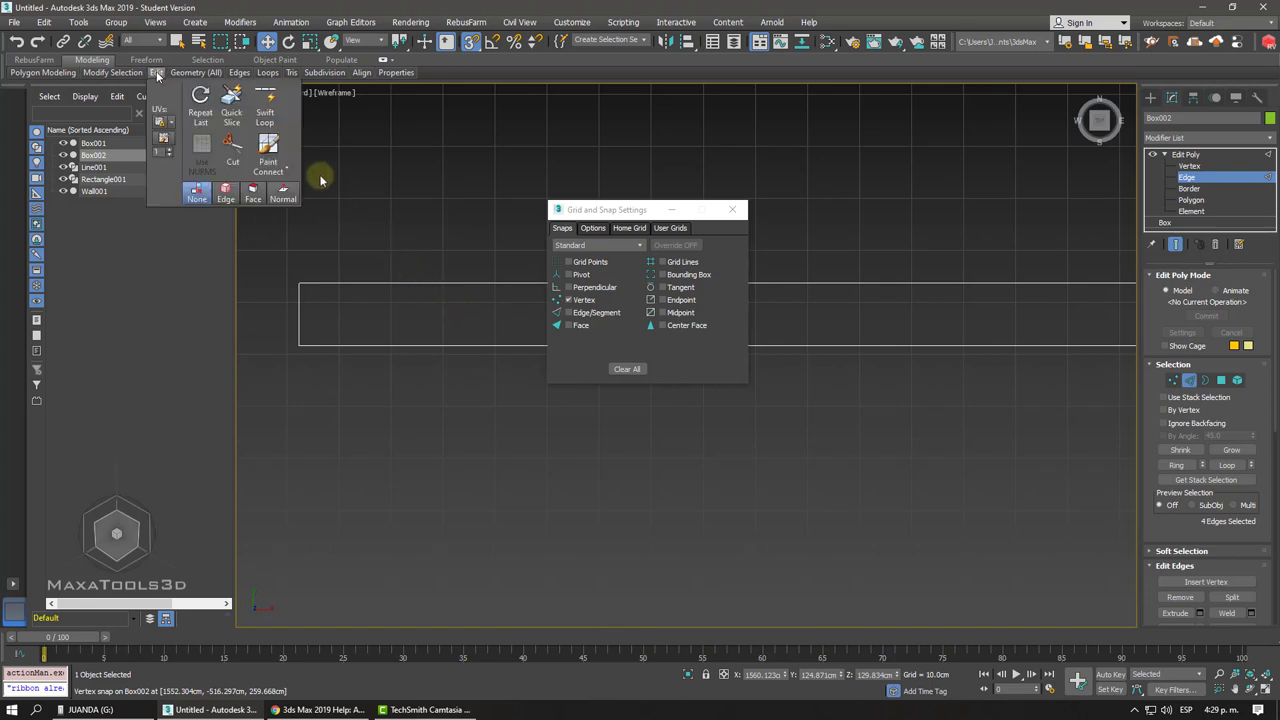
left_click(262, 116)
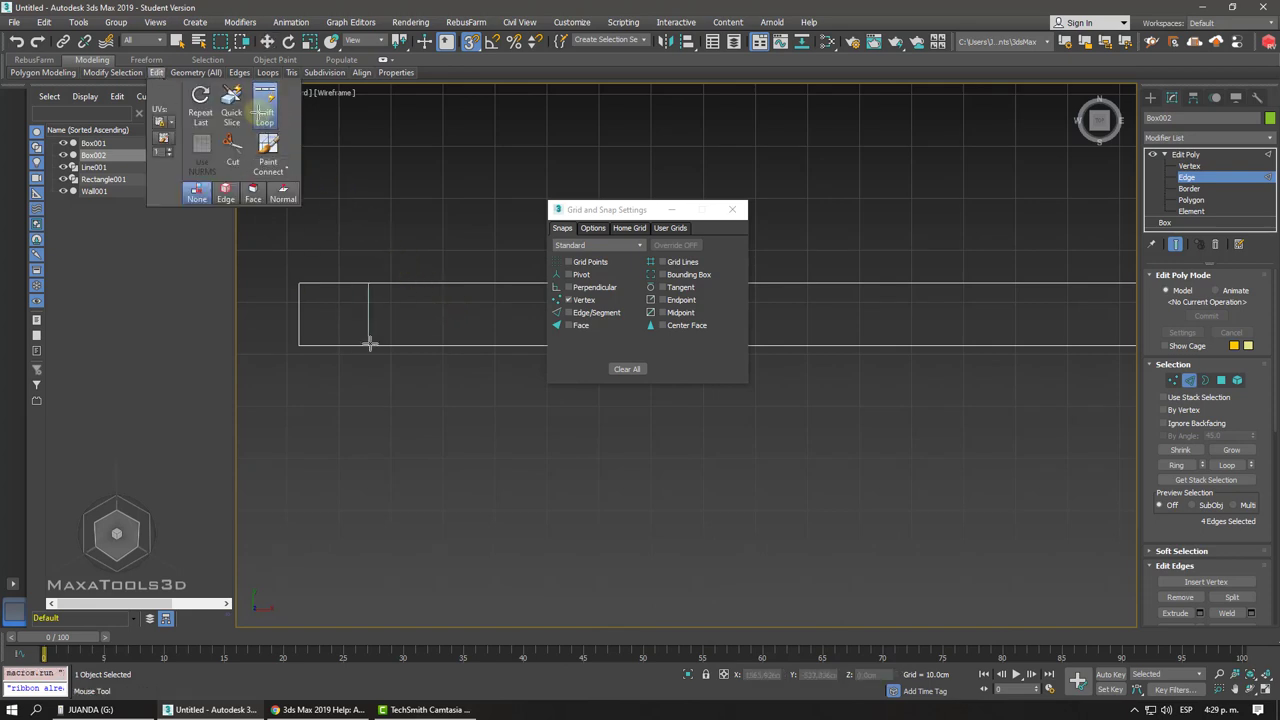
left_click(338, 285)
key("w")
scroll(345, 316, "up", 5)
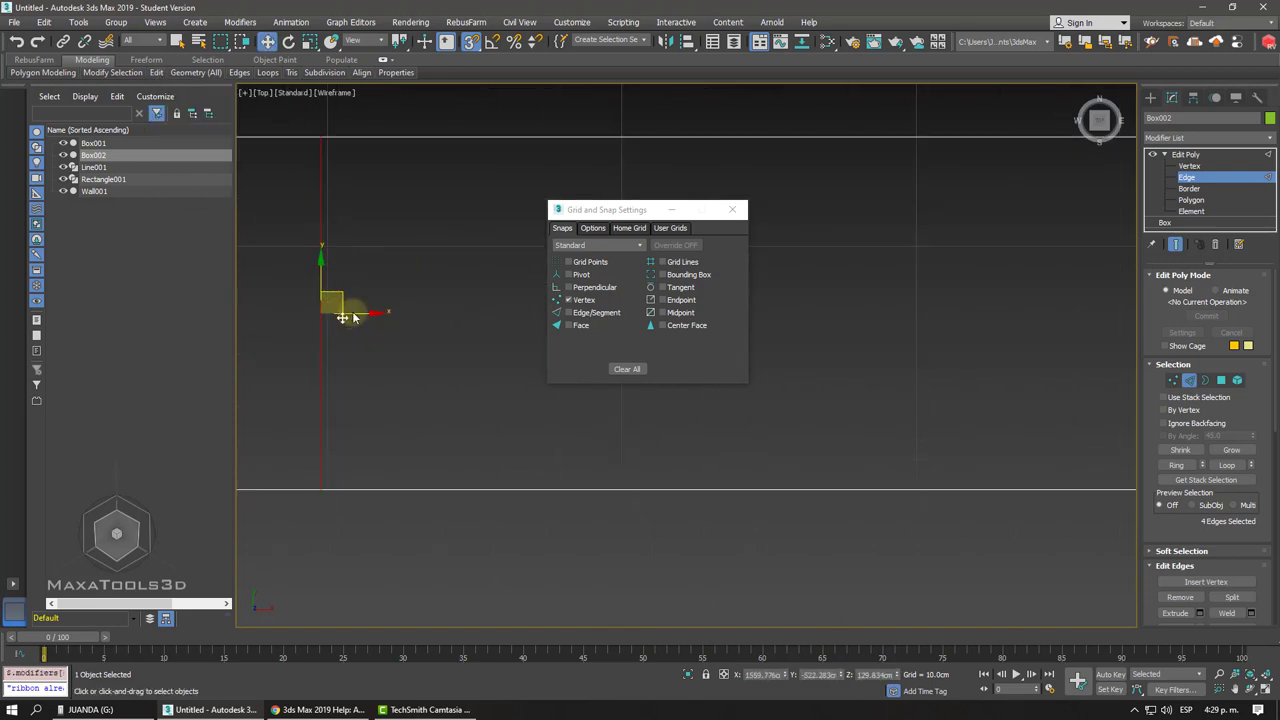
left_click_drag(353, 312, 327, 313)
left_click(745, 215)
Return to Perspective view with shaded edged-faces display and orbit around the green and pink walls.
key("p")
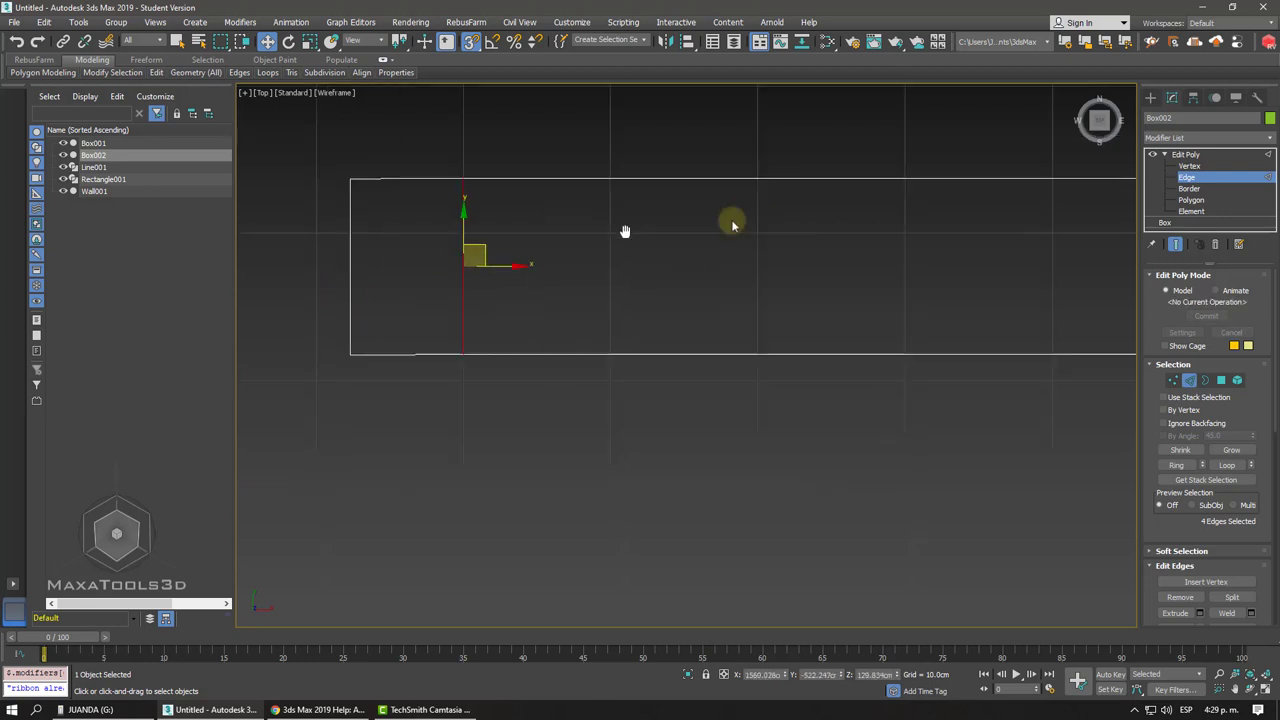
middle_click_drag(731, 220, 606, 344, "alt")
scroll(606, 344, "up", 5)
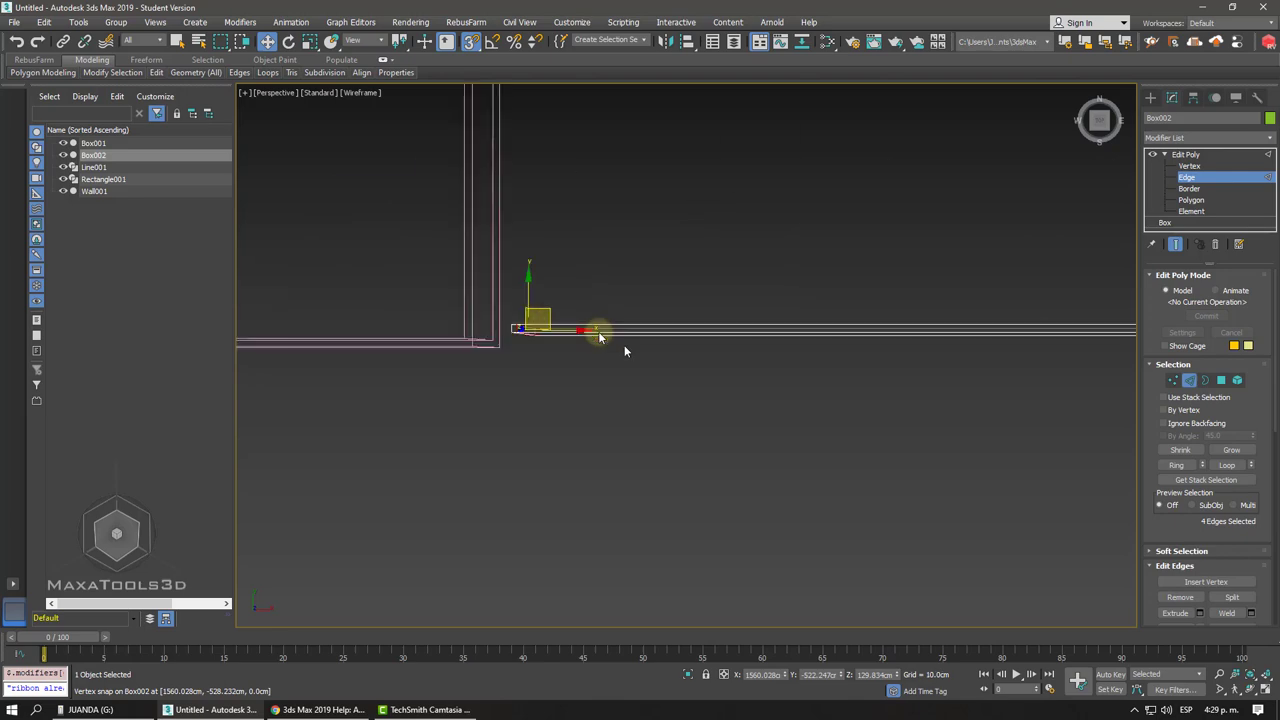
key("F3")
mouse_move(600, 288)
middle_mouse_down("alt")
mouse_move(807, 266)
mouse_move(600, 331)
mouse_move(1011, 237)
middle_mouse_up("alt")
scroll(600, 331, "up", 5)
At Polygon level, select the two facing end faces of the green wall.
left_click(1192, 200)
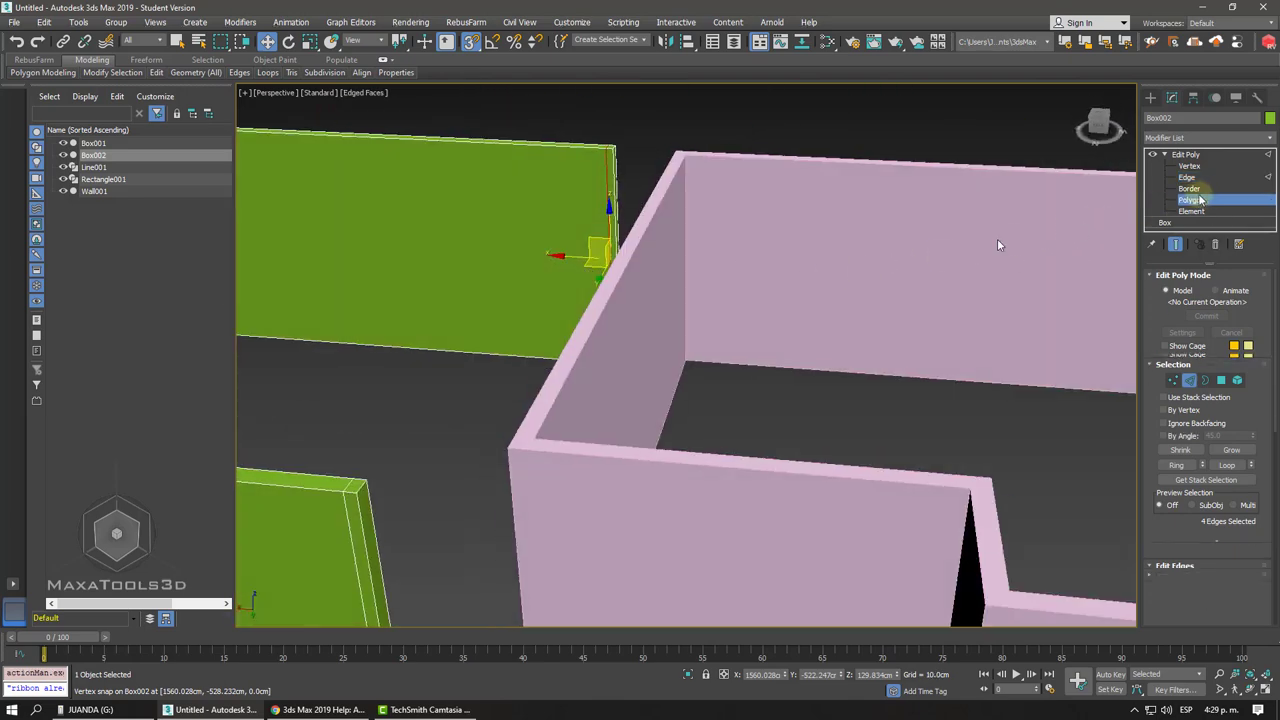
left_click(607, 160)
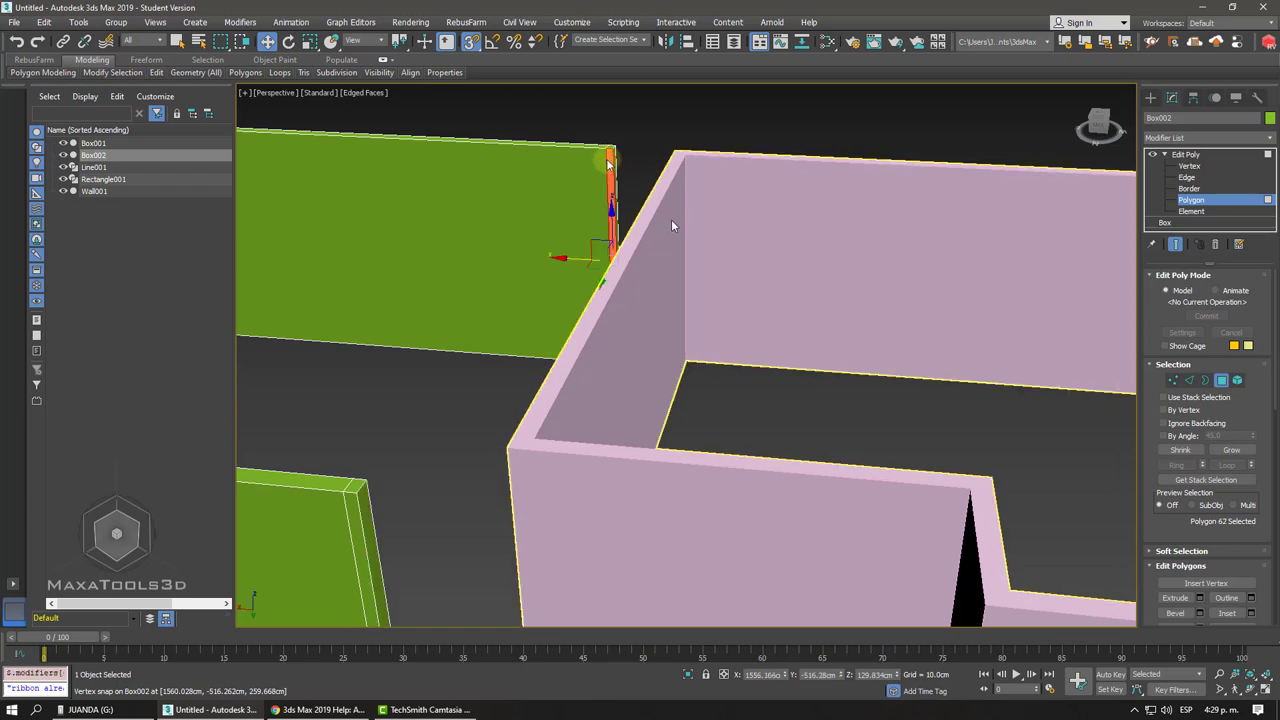
middle_click_drag(671, 219, 483, 310, "alt")
scroll(483, 310, "down", 5)
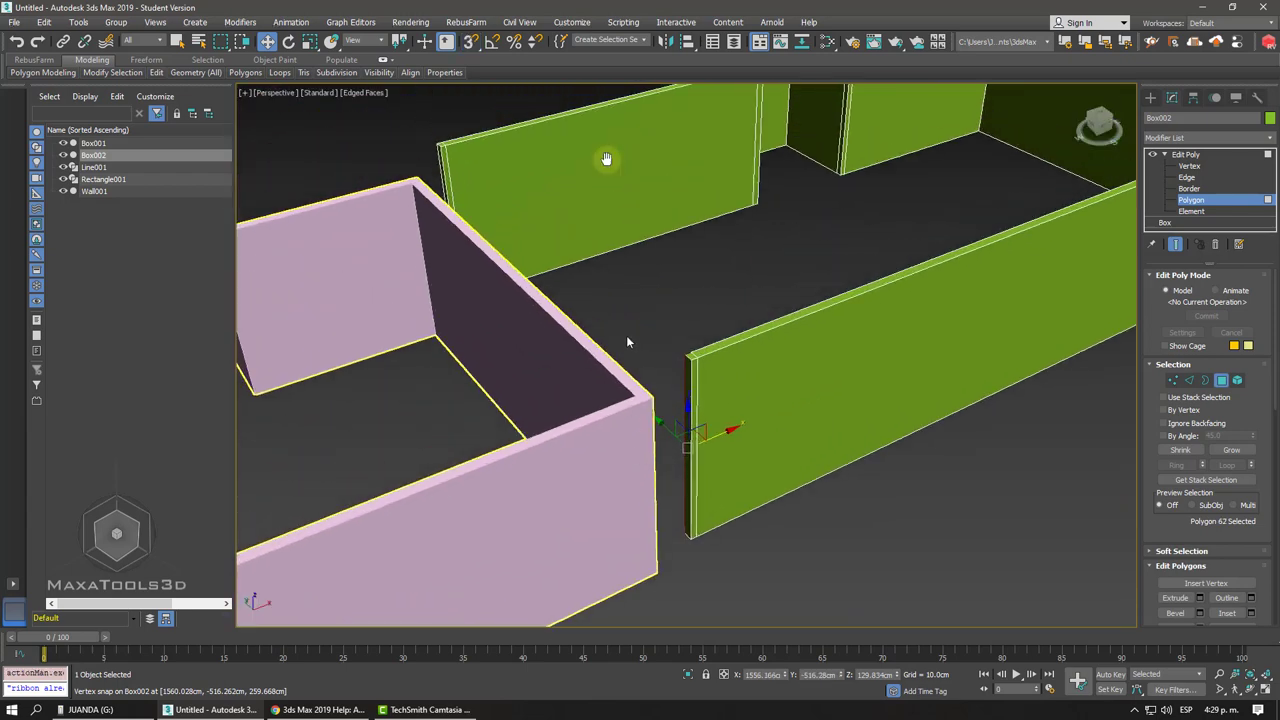
middle_click_drag(626, 335, 437, 290, "alt")
scroll(437, 290, "up", 5)
left_click(443, 258, "ctrl")
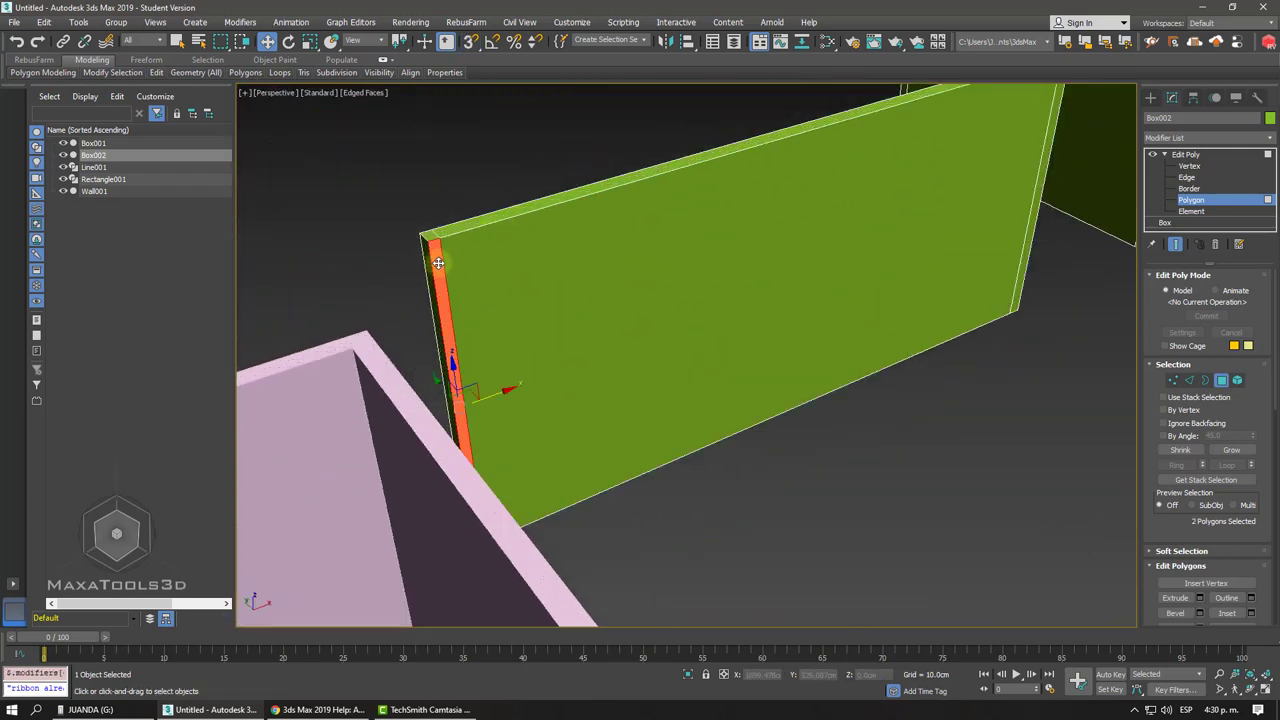
scroll(457, 386, "down", 2)
middle_click_drag(686, 363, 607, 385, "alt")
scroll(607, 385, "up", 3)
scroll(562, 424, "down", 3)
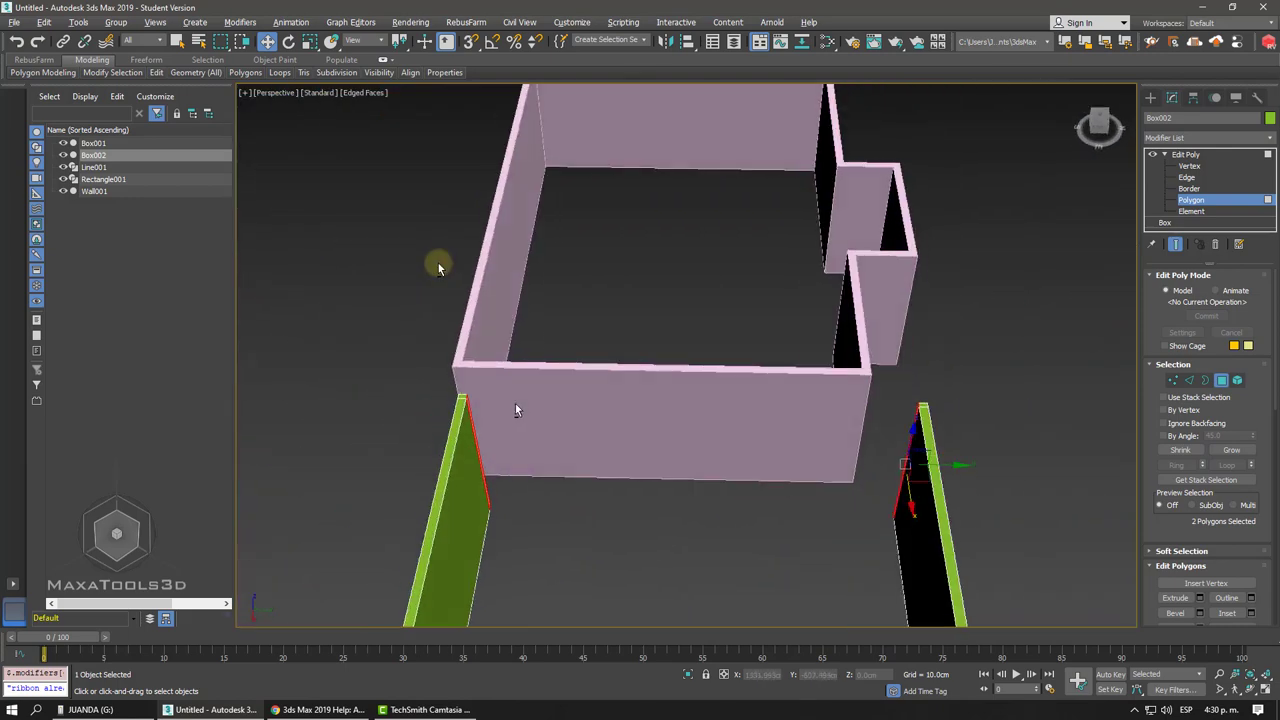
middle_click_drag(515, 409, 551, 409, "alt")
scroll(577, 354, "up", 3)
scroll(575, 363, "up", 2)
scroll(575, 363, "down", 3)
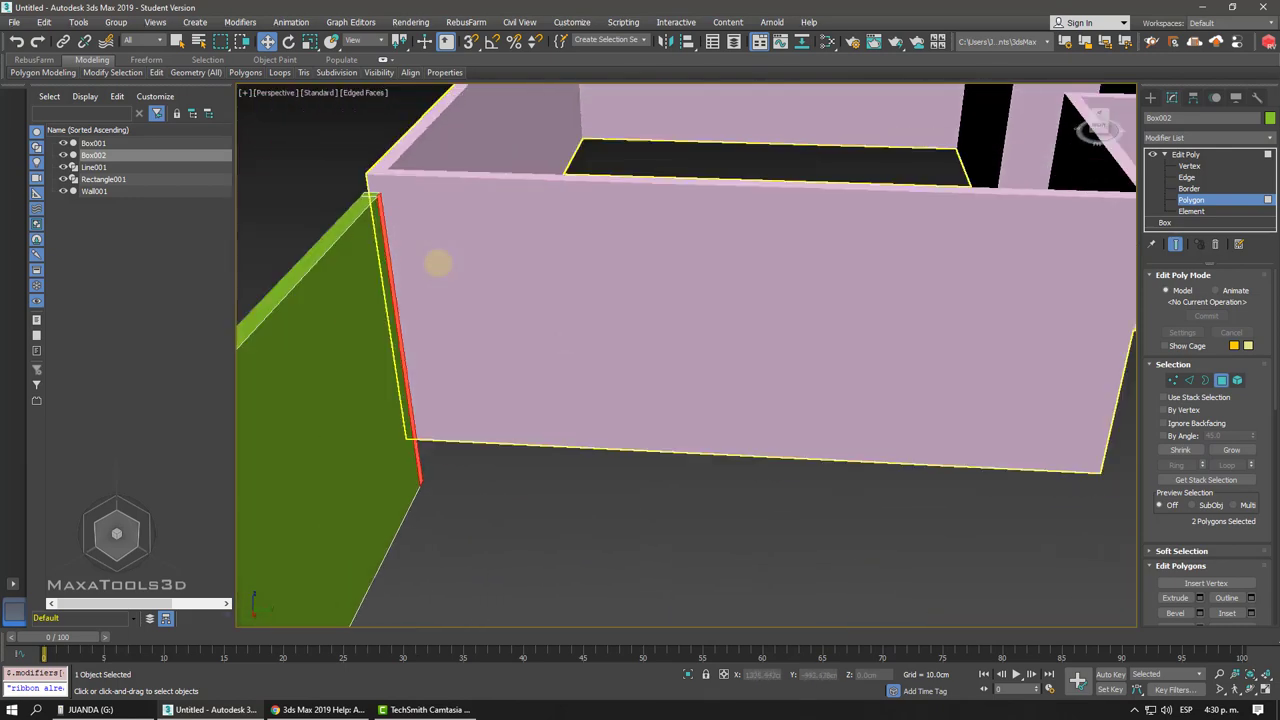
scroll(575, 363, "down", 2)
middle_click_drag(616, 373, 501, 388)
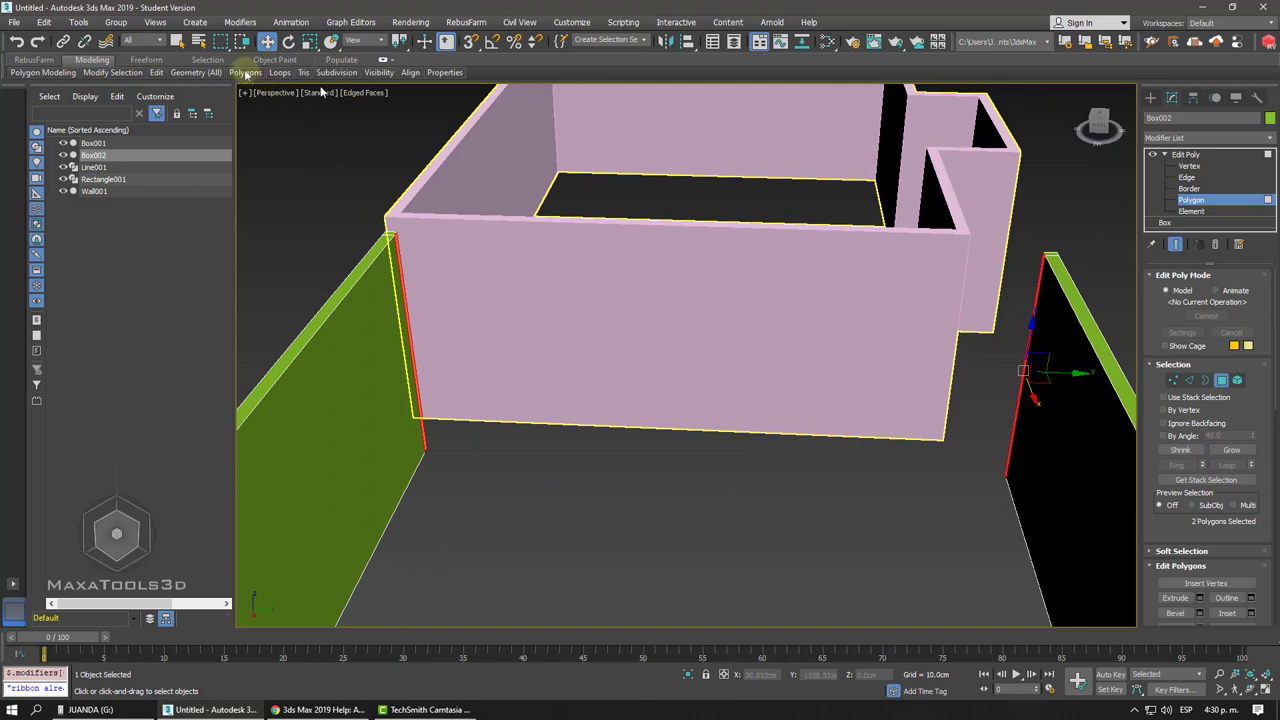
Bridge the two selected end faces to close the gap in the green wall.
left_click(245, 75)
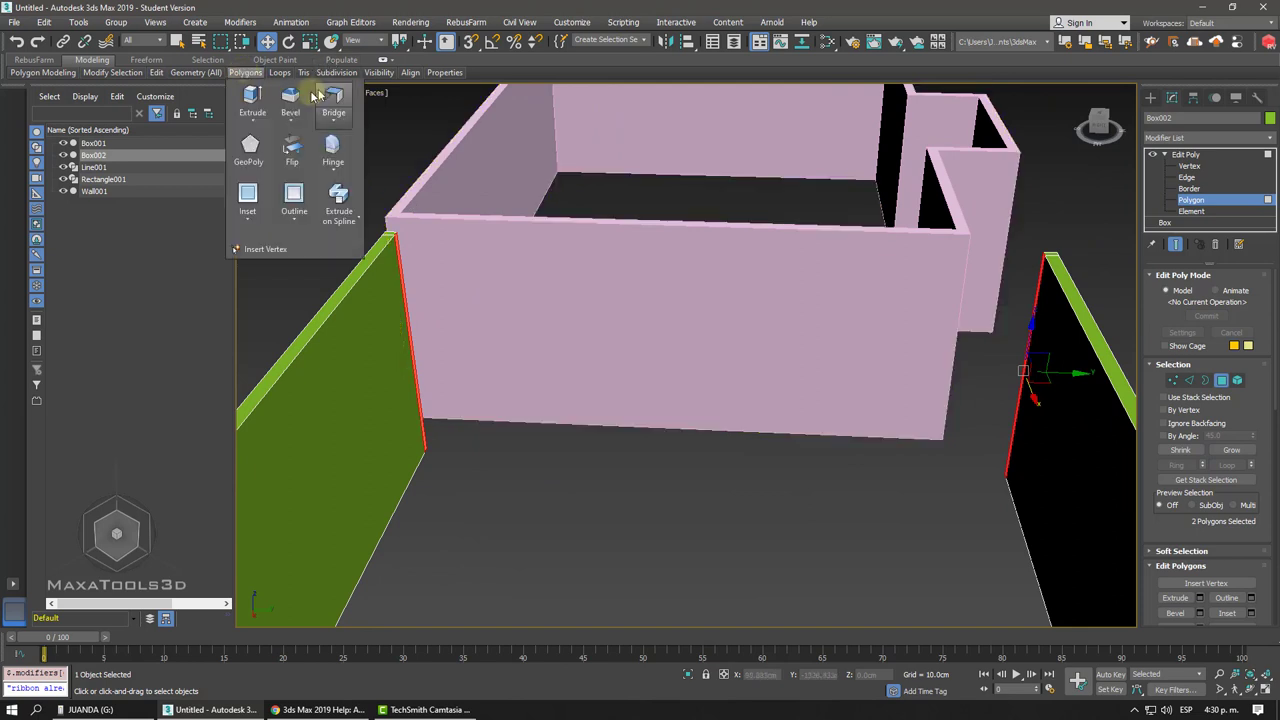
mouse_move(334, 100)
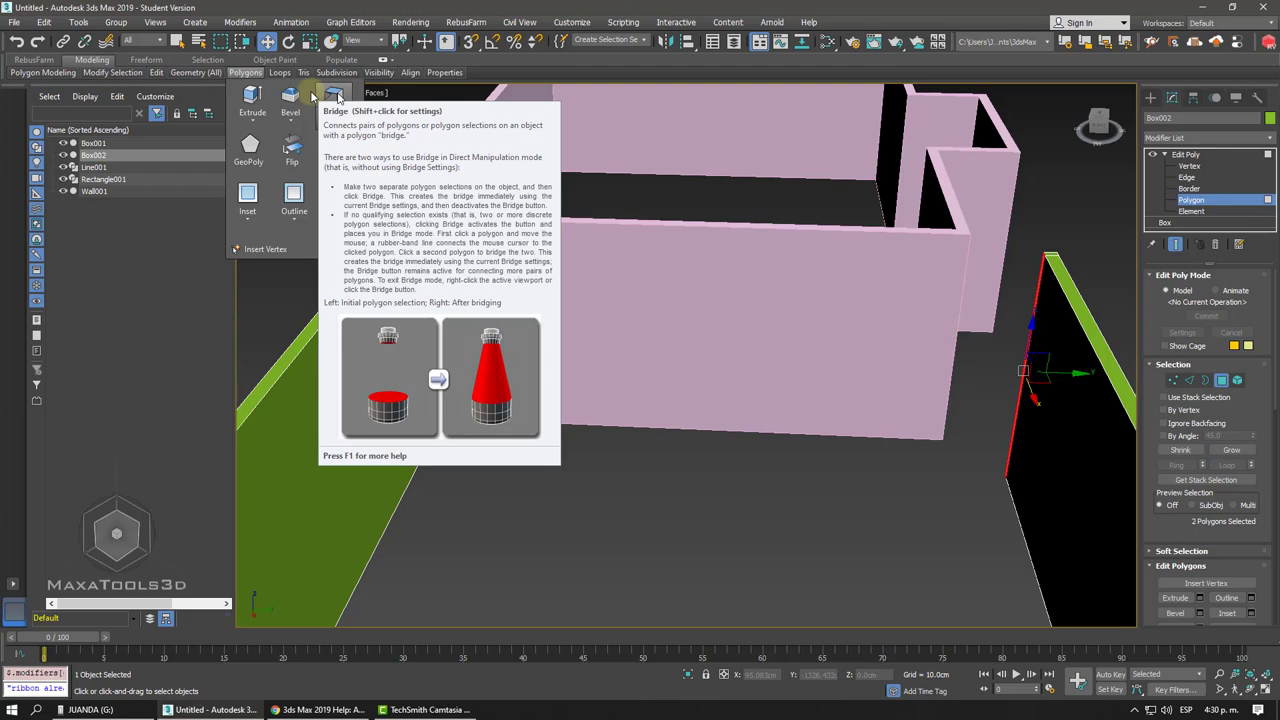
left_click(335, 95)
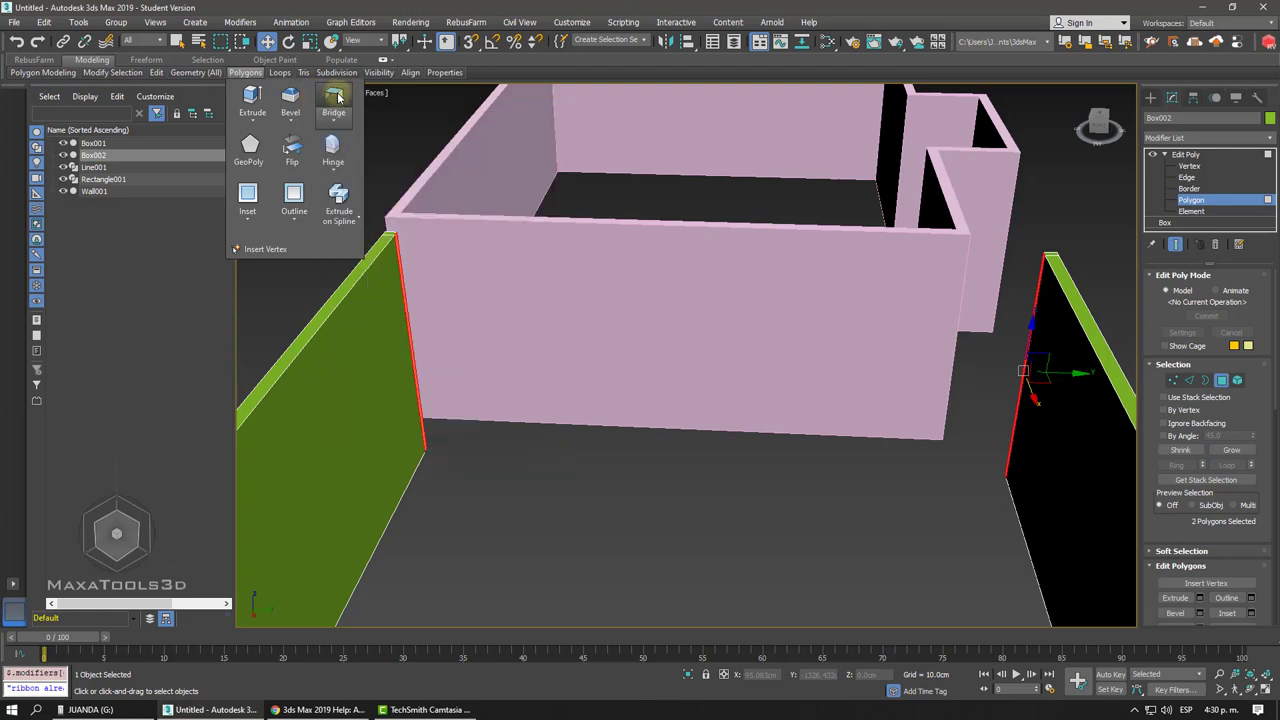
scroll(577, 300, "down", 5)
mouse_move(577, 300)
middle_mouse_down("alt")
mouse_move(540, 300)
mouse_move(500, 110)
middle_mouse_up("alt")
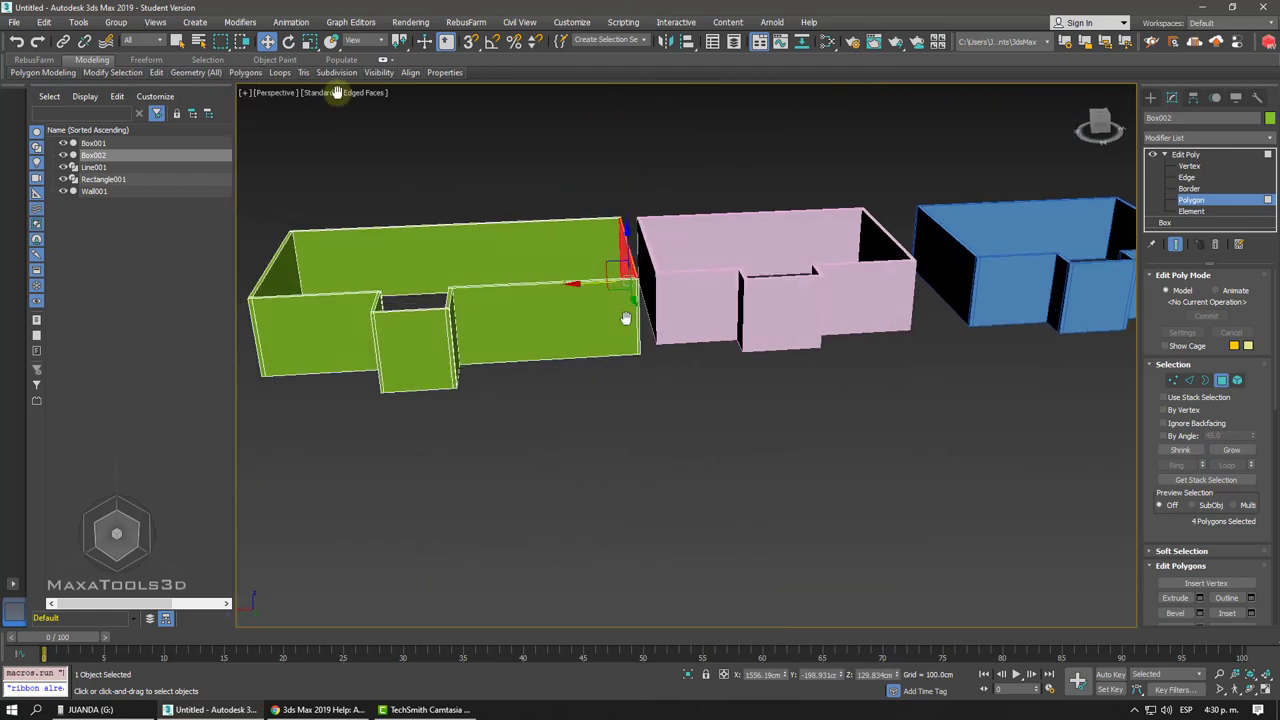
Exit Polygon level, clear the selection, and click through the pink and green wall objects.
left_click(1210, 157)
left_click(1049, 451)
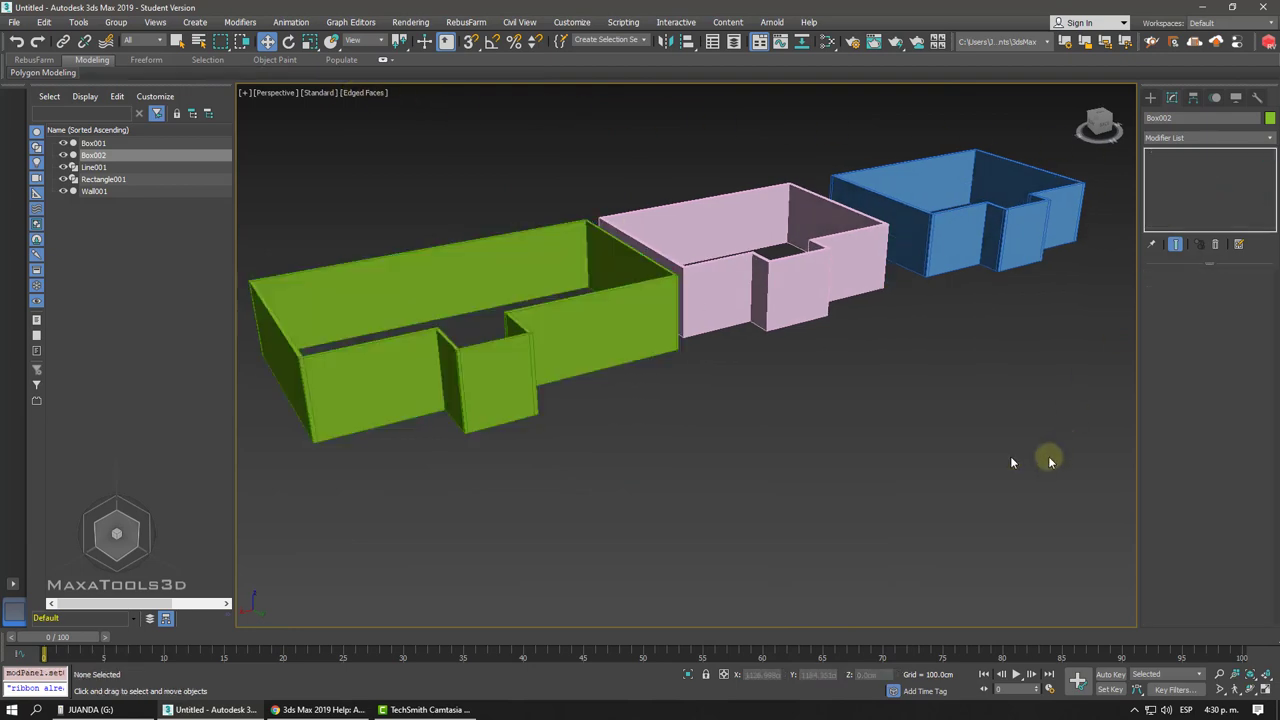
middle_click_drag(1049, 451, 697, 182, "alt")
left_click(641, 284)
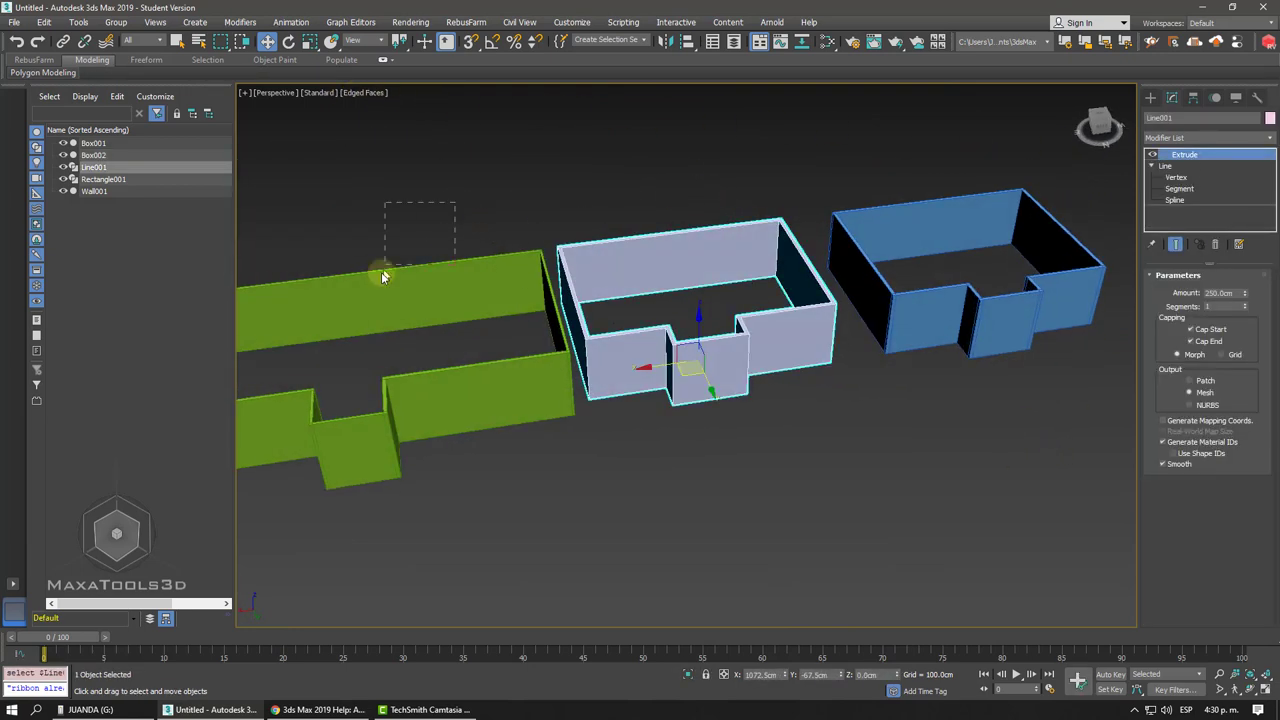
left_click(383, 274)
left_click(688, 232)
middle_click_drag(739, 257, 764, 237)
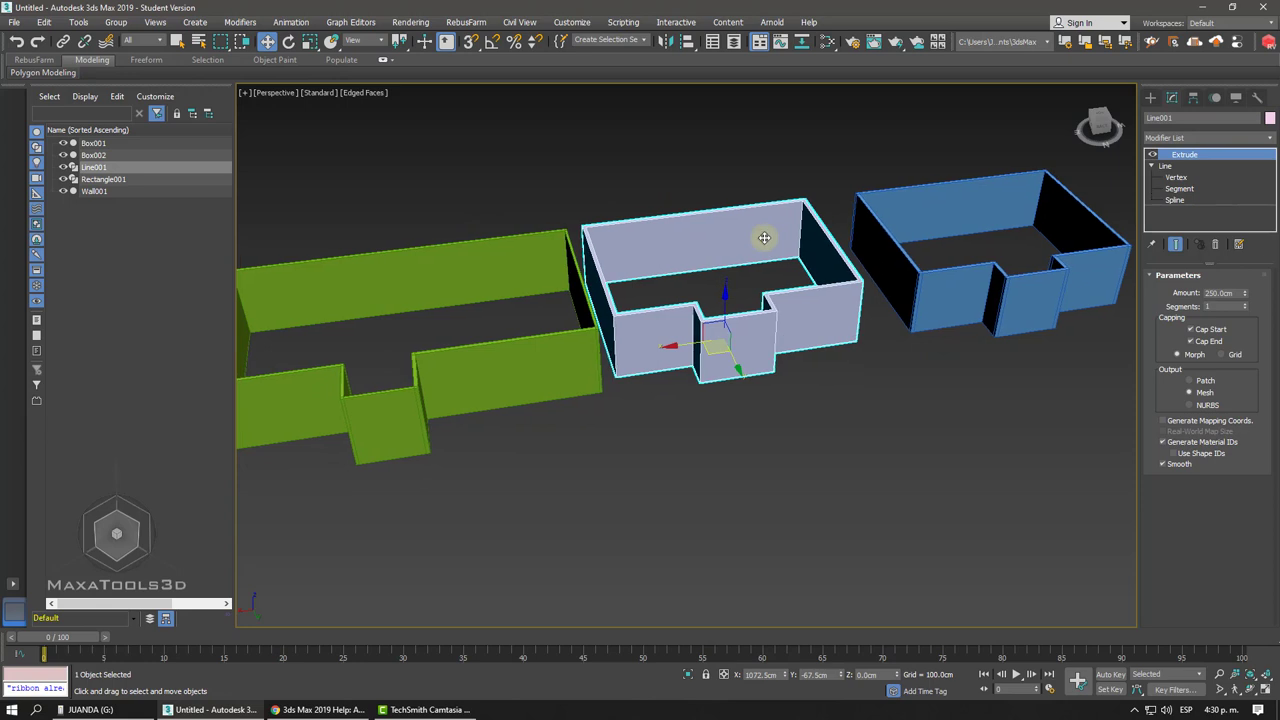
middle_click_drag(757, 238, 834, 178)
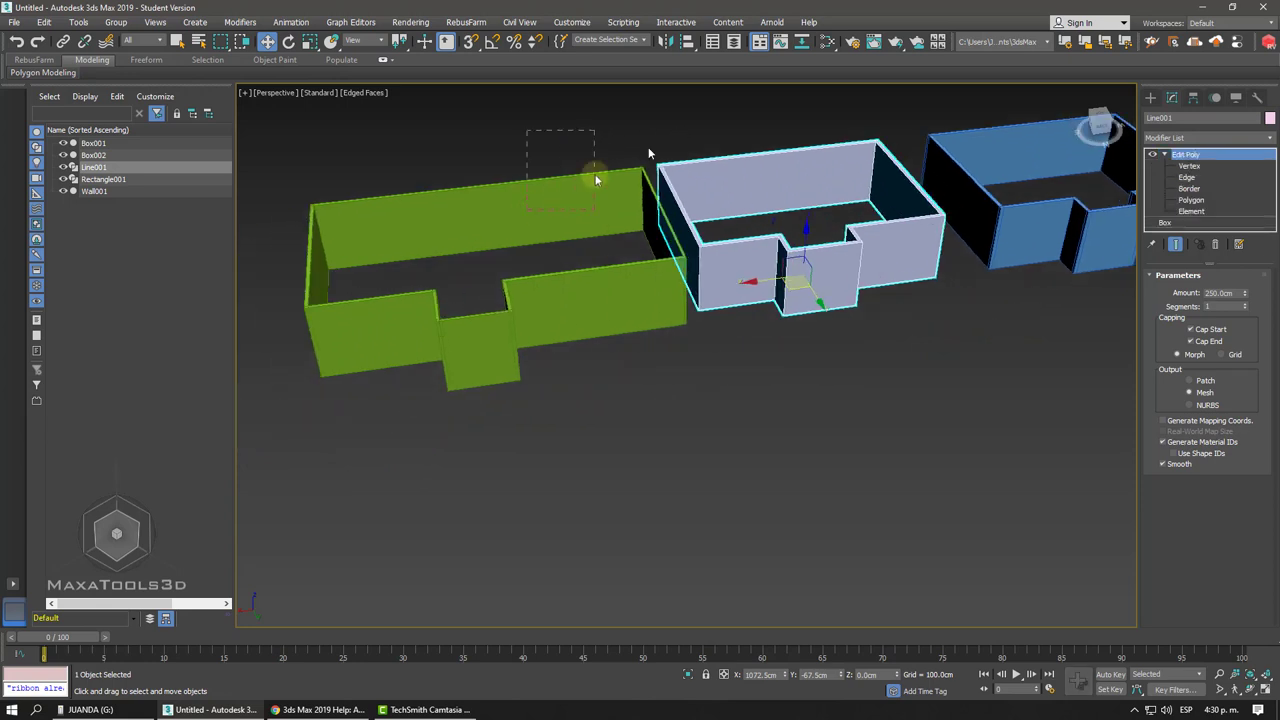
mouse_move(528, 128)
left_mouse_down()
mouse_move(600, 186)
mouse_move(527, 242)
left_mouse_up()
left_click(678, 185)
left_click(573, 178)
left_click(694, 140)
Select the blue Wall001 walls and bring up the Create panel.
middle_click_drag(775, 136, 371, 214)
scroll(690, 245, "up", 5)
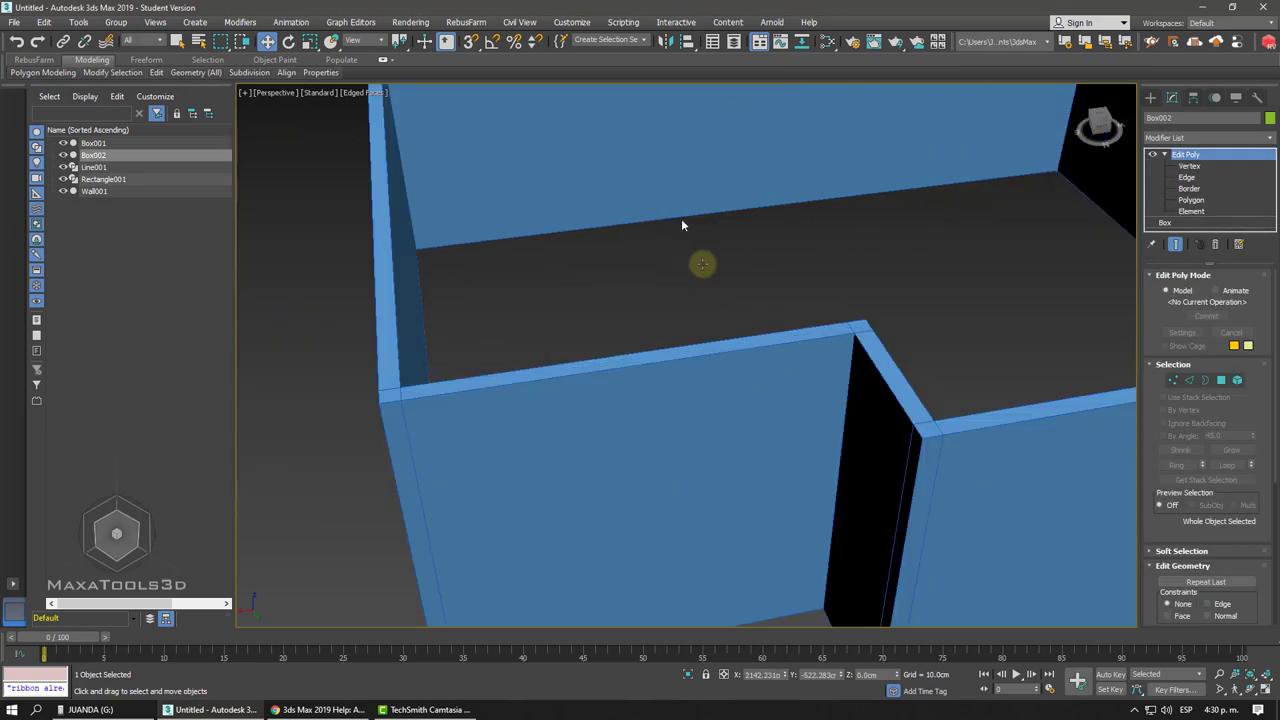
left_click_drag(703, 263, 602, 223)
scroll(837, 263, "down", 5)
left_click(1150, 98)
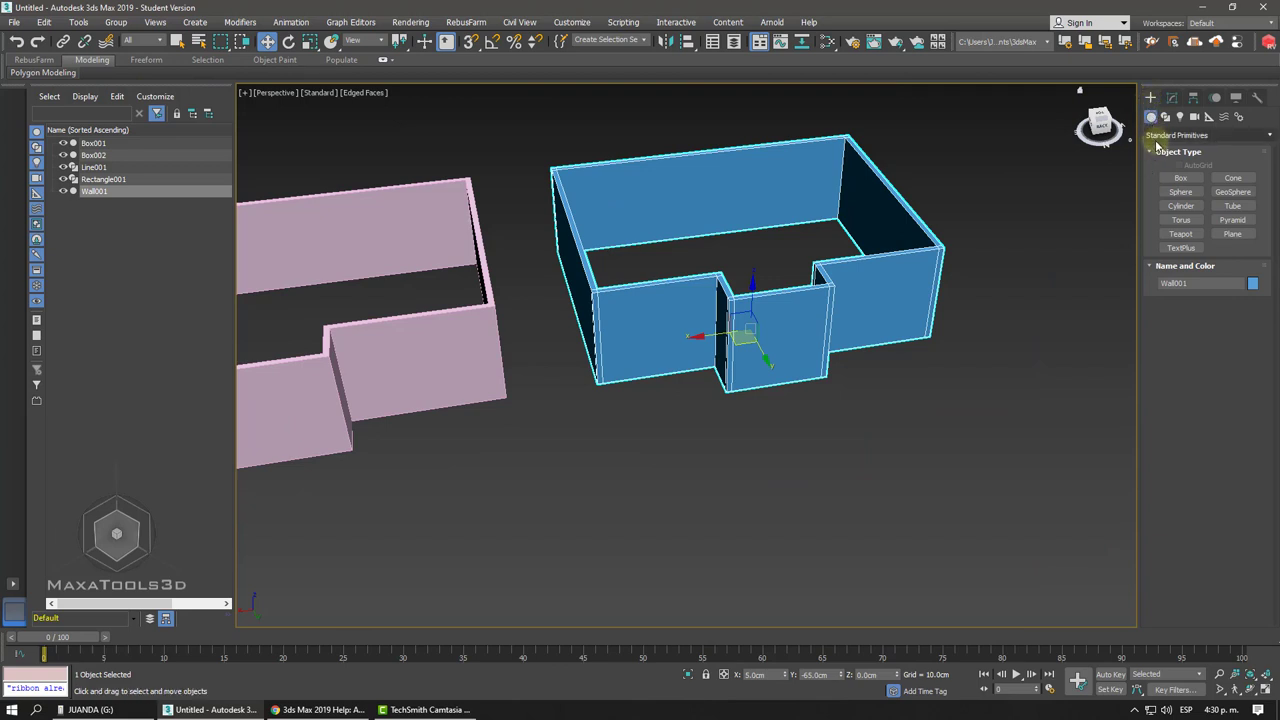
Start an AEC Extended Wall at 12 cm width and 250 cm height, cancelling a trial segment.
left_click(1160, 135)
left_click(1180, 257)
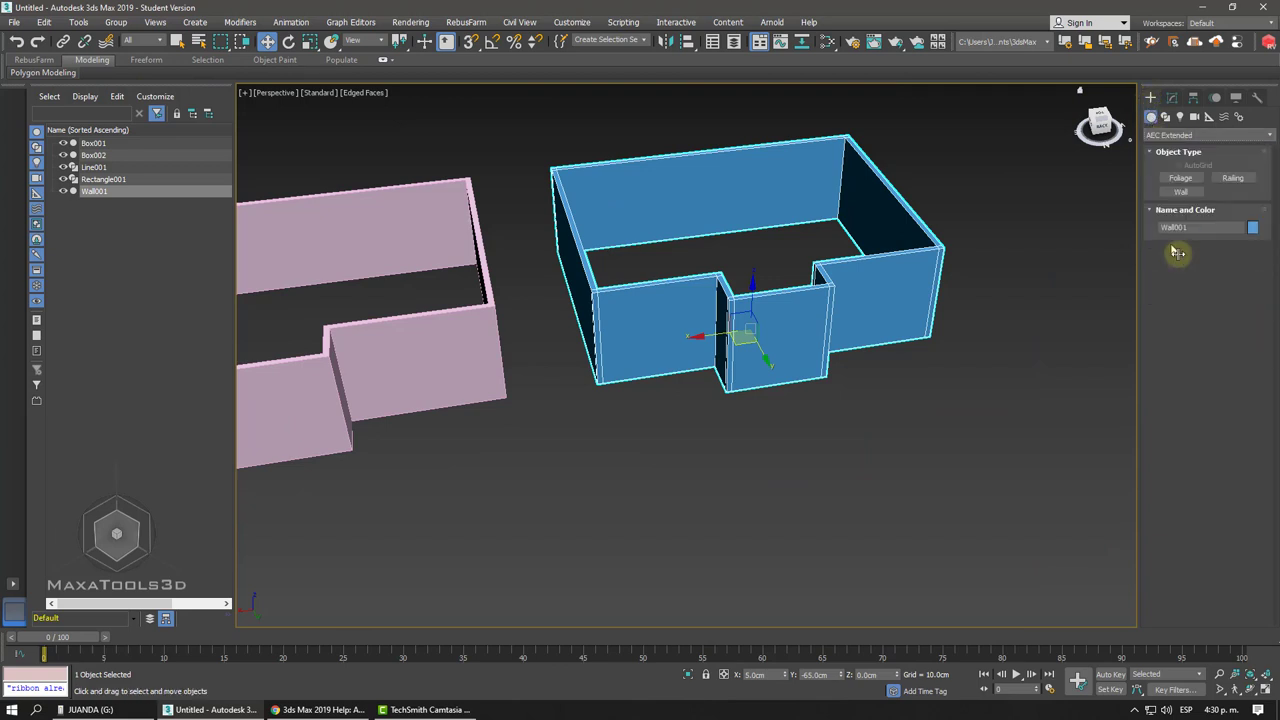
middle_click_drag(903, 251, 1080, 194)
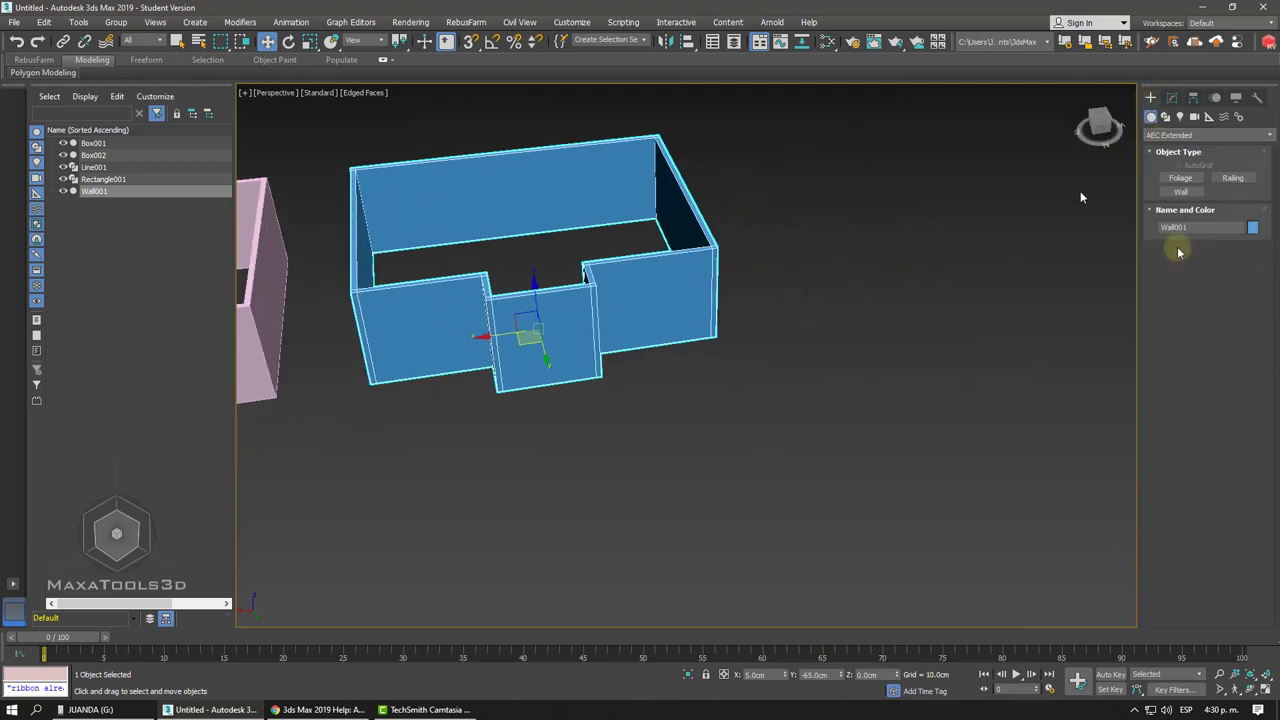
left_click(1178, 192)
middle_click_drag(1036, 237, 1021, 220)
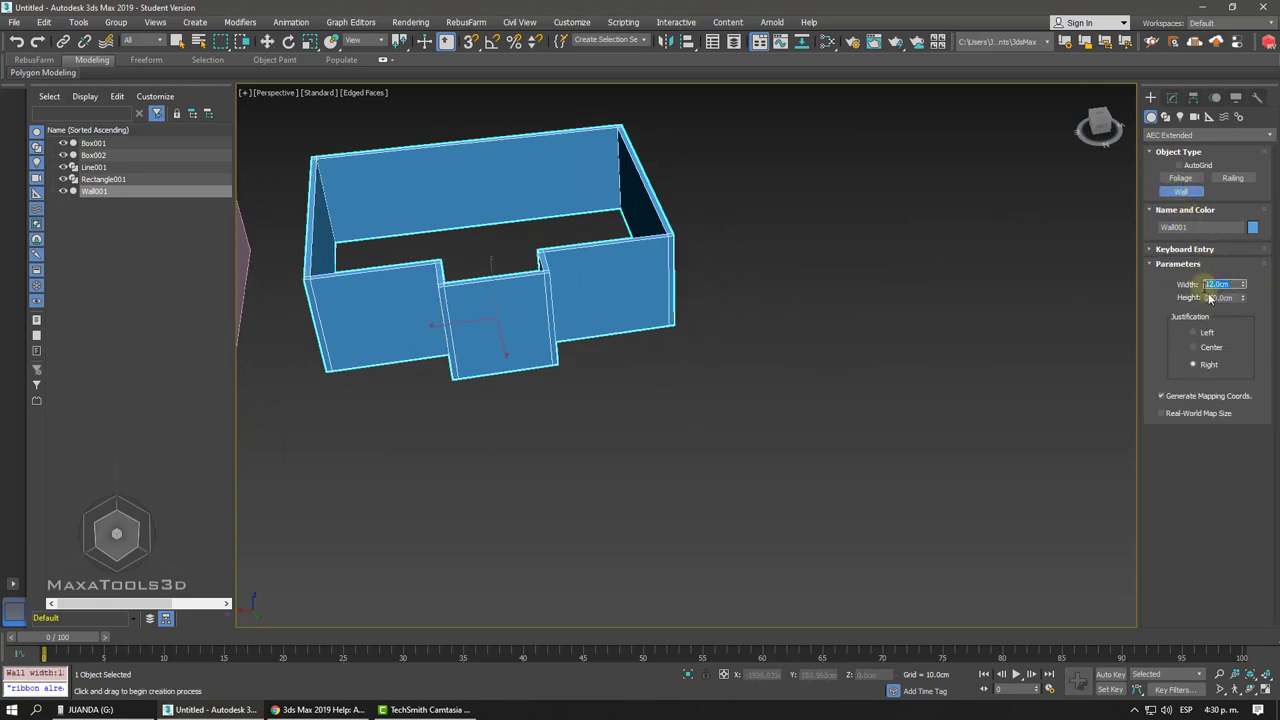
left_click_drag(655, 415, 909, 378)
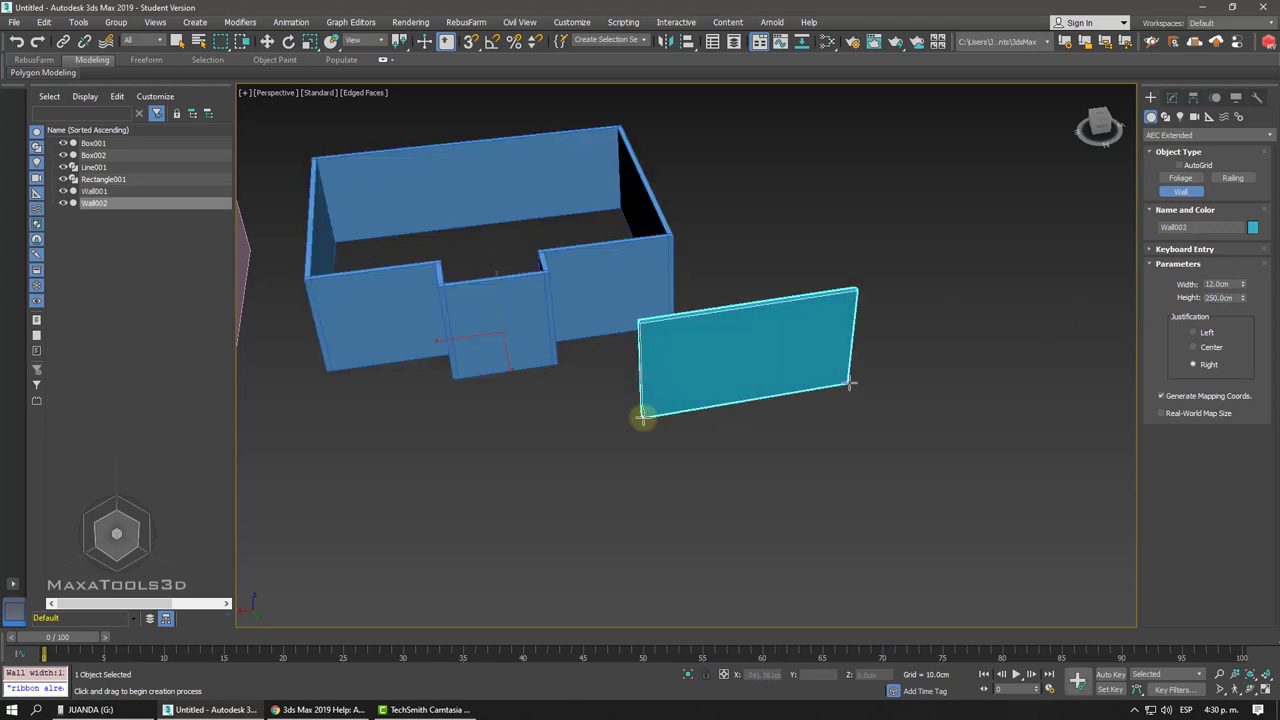
right_click(930, 364)
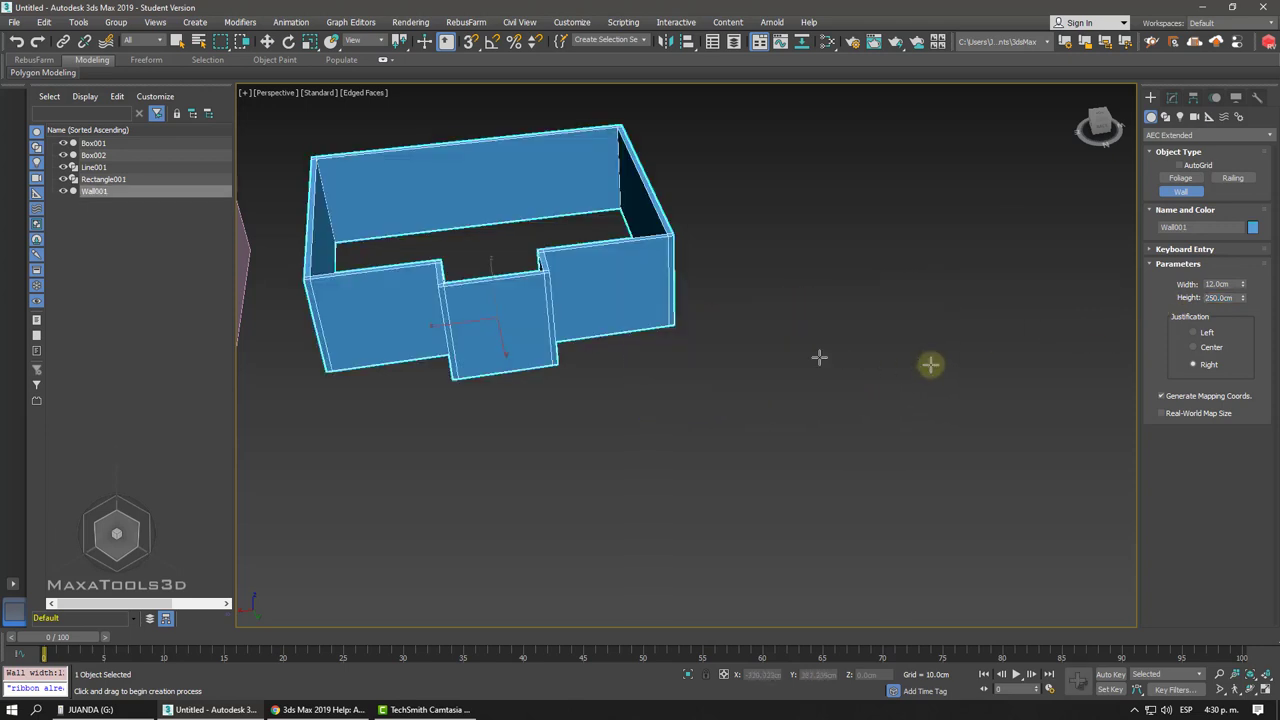
mouse_move(744, 329)
middle_mouse_down("alt")
mouse_move(649, 354)
mouse_move(577, 309)
middle_mouse_up("alt")
In Grid and Snap Settings, change the Home Grid spacing from 10 cm to 100 cm.
scroll(634, 286, "up", 5)
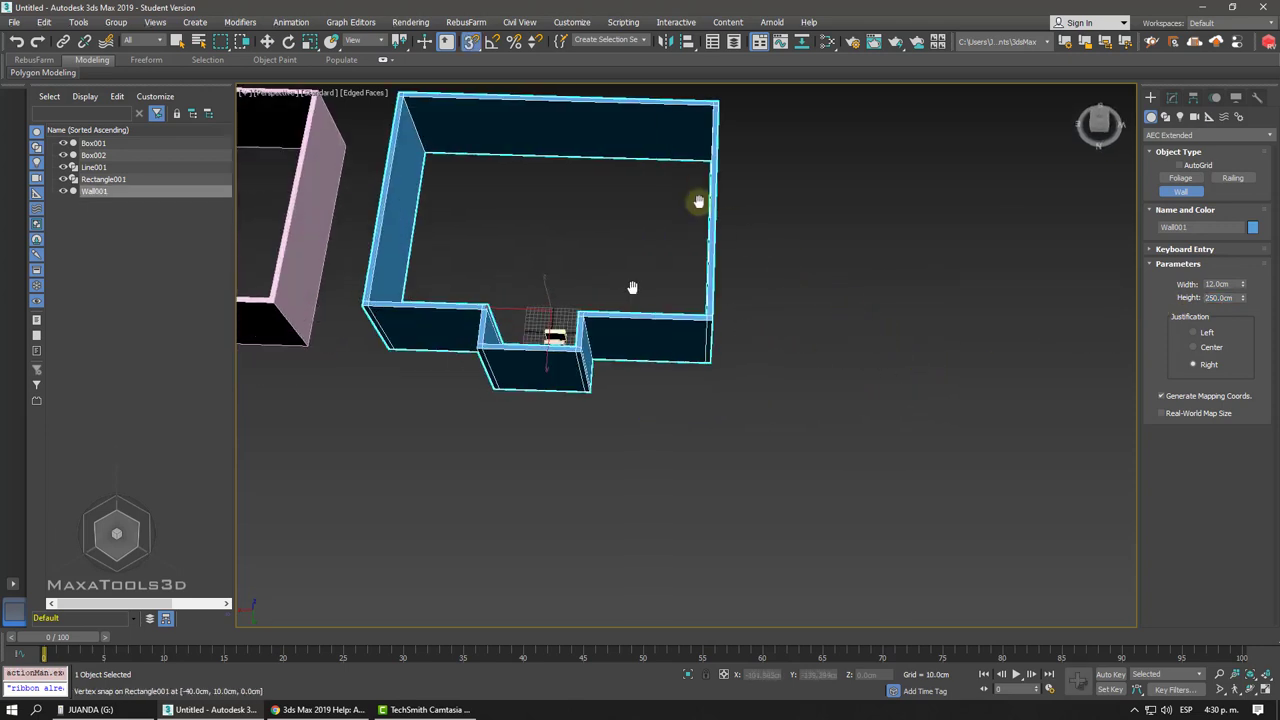
right_click(470, 42)
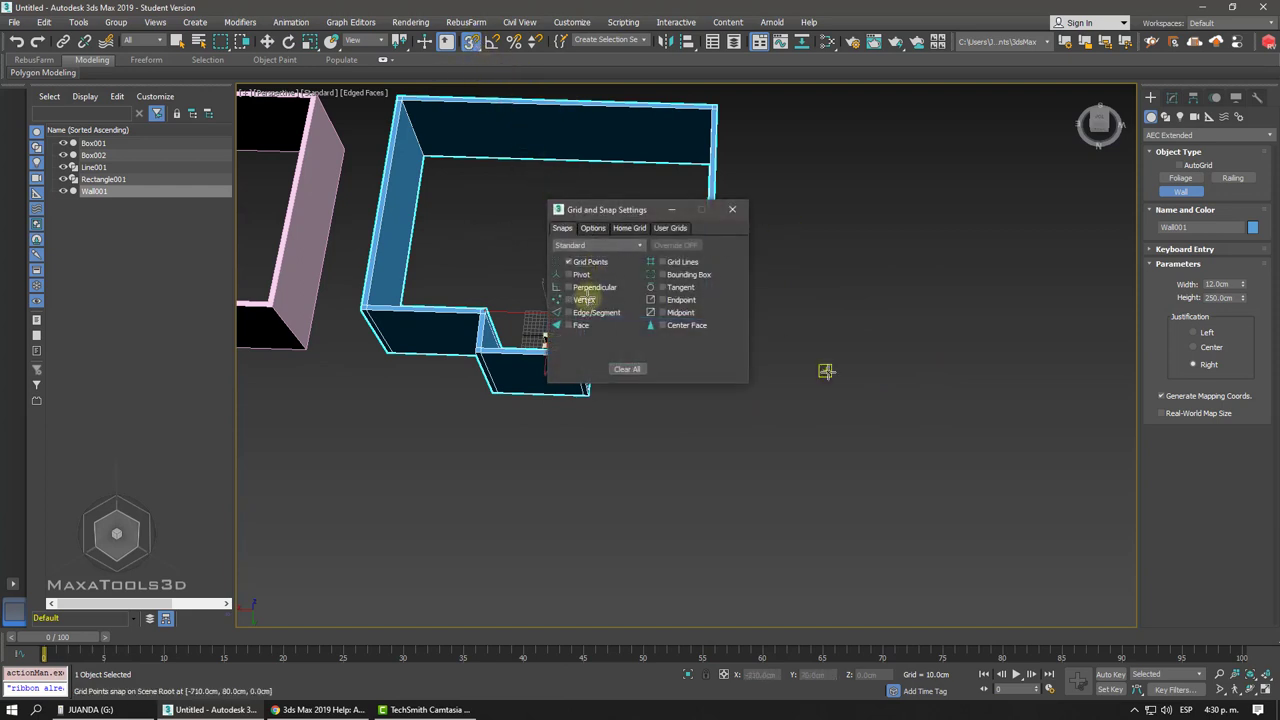
scroll(825, 371, "down", 3)
middle_click_drag(929, 334, 961, 354)
middle_click_drag(806, 352, 829, 272, "alt")
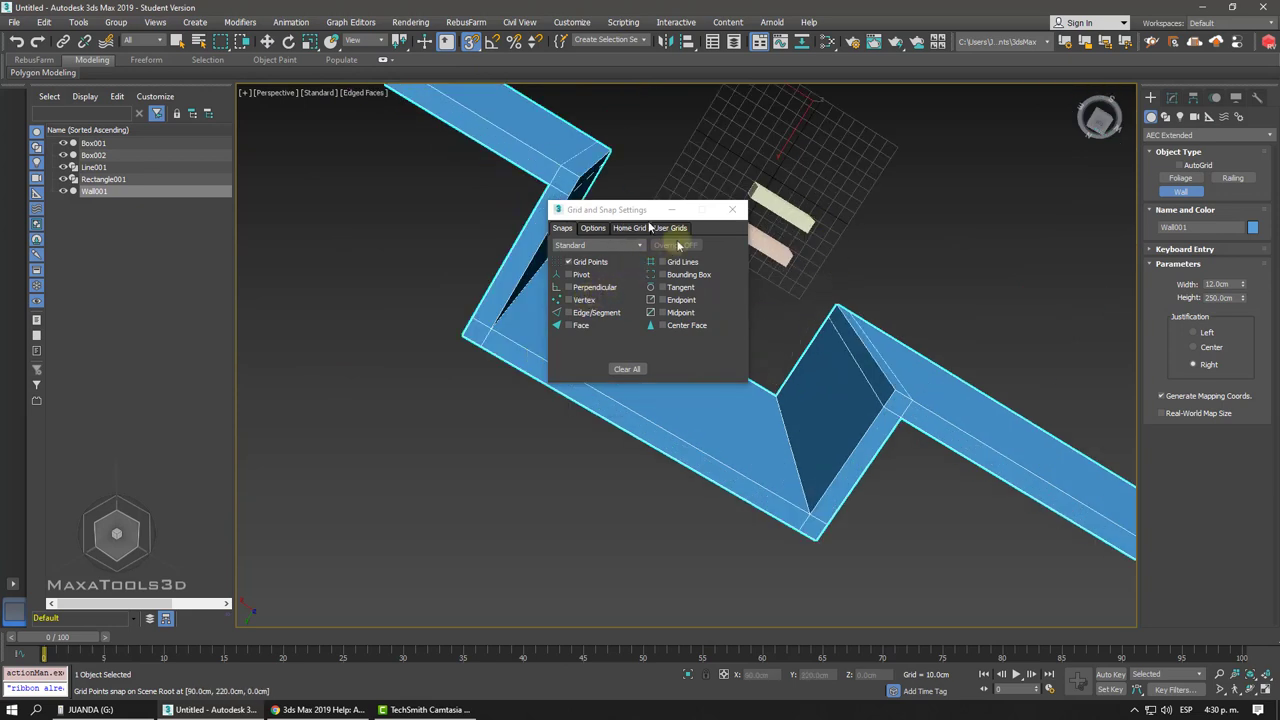
left_click(731, 211)
right_click(471, 40)
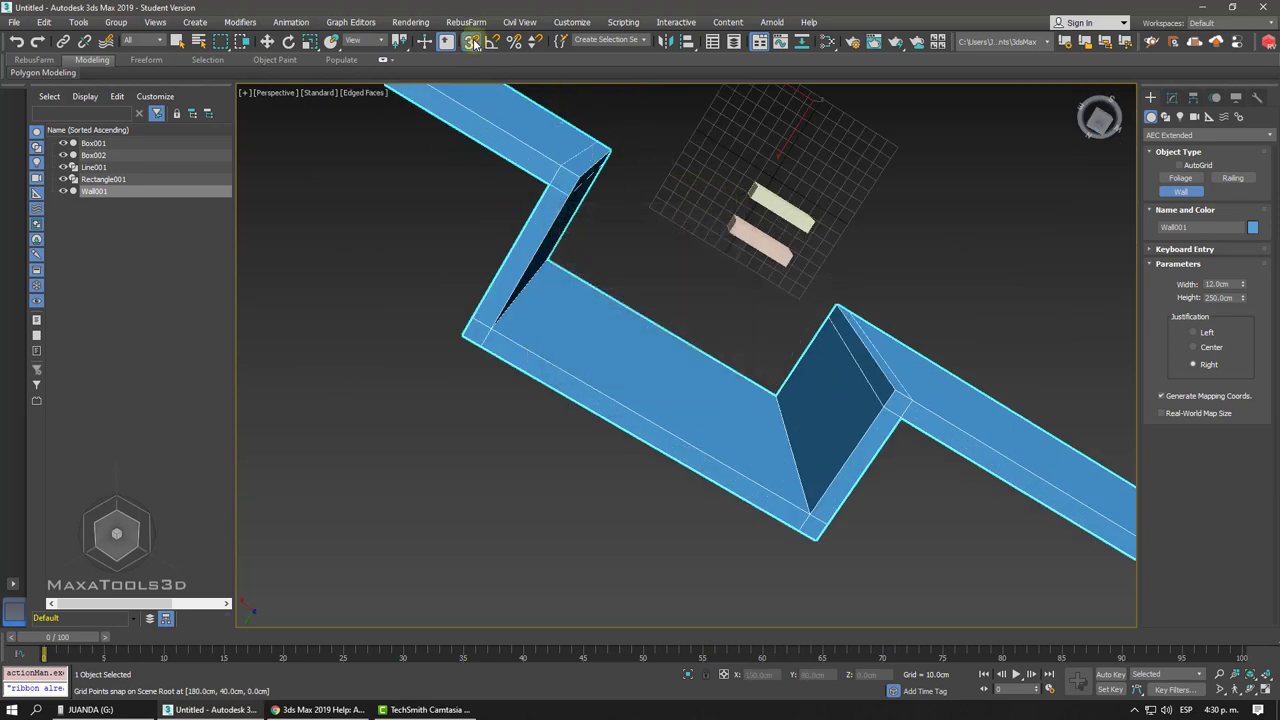
left_click(634, 228)
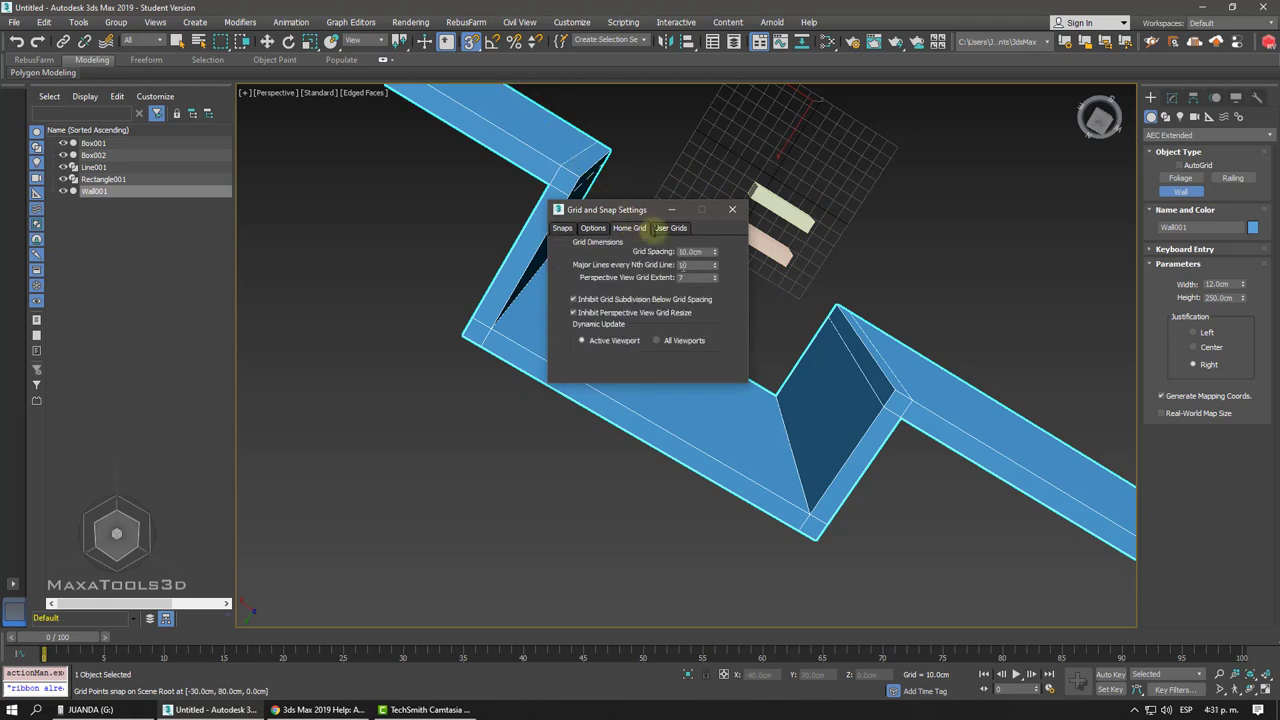
left_click_drag(717, 252, 759, 403)
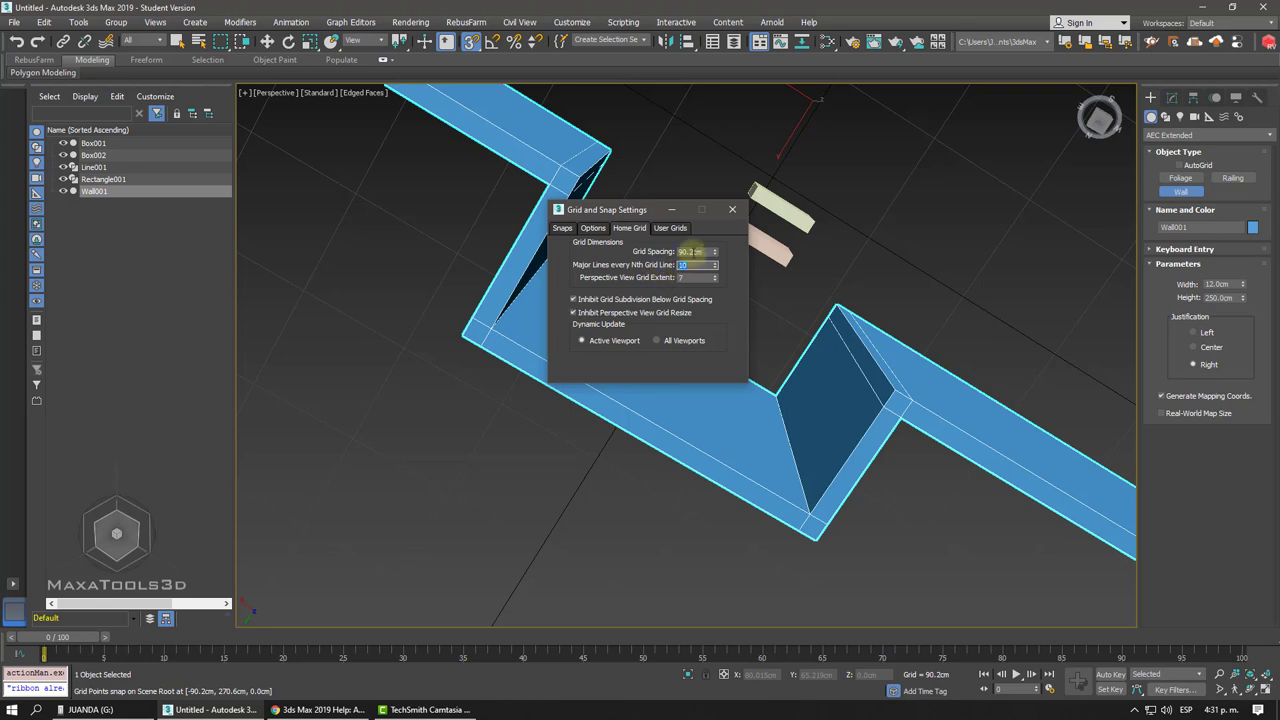
double_click(693, 251)
type("100")
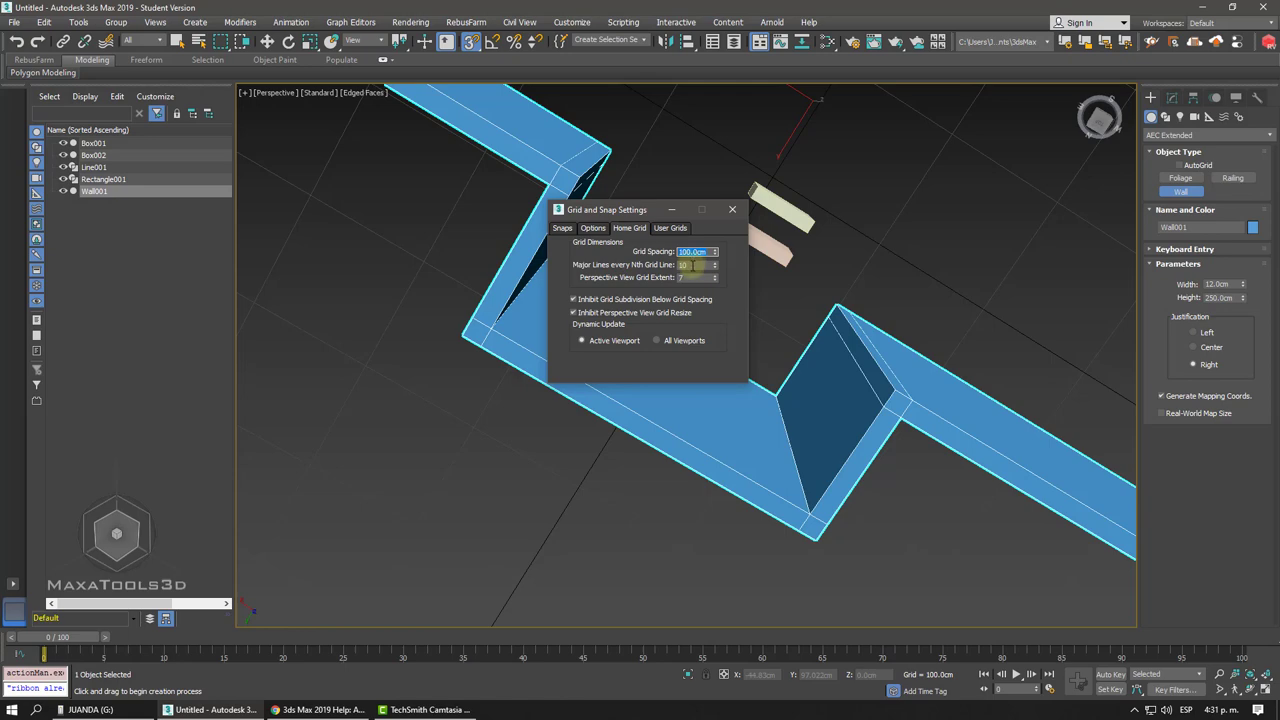
double_click(688, 265)
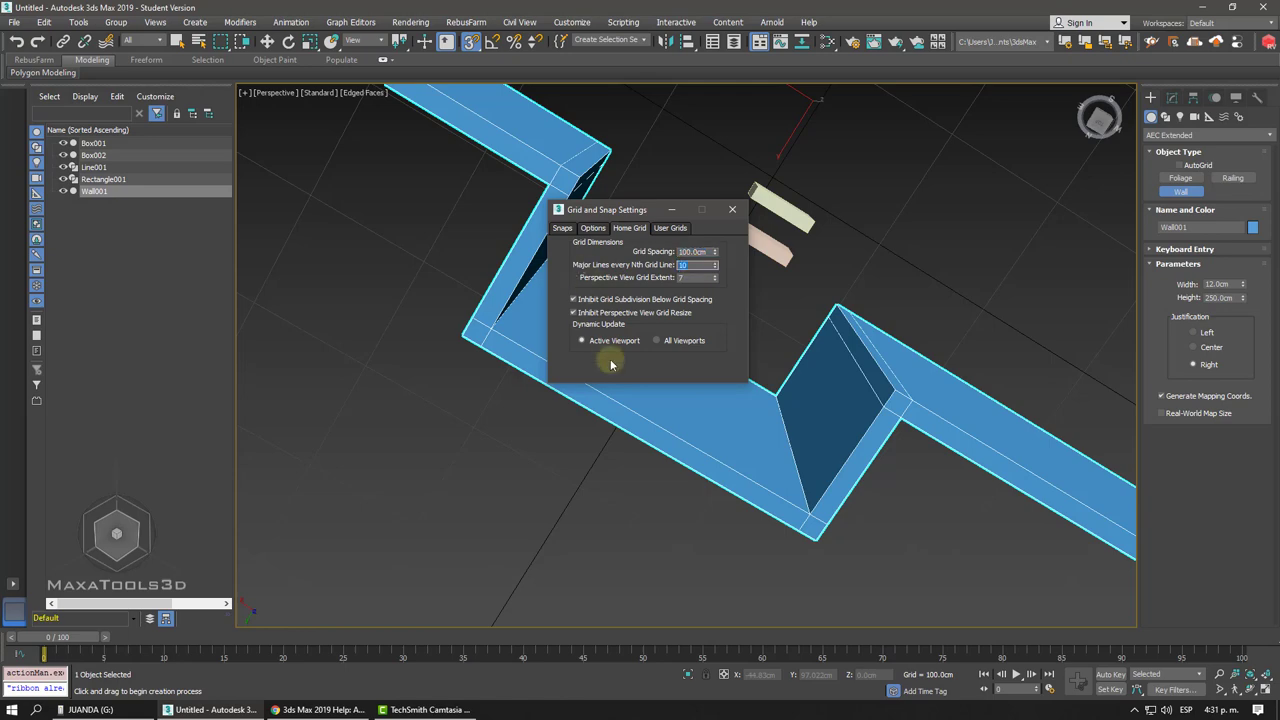
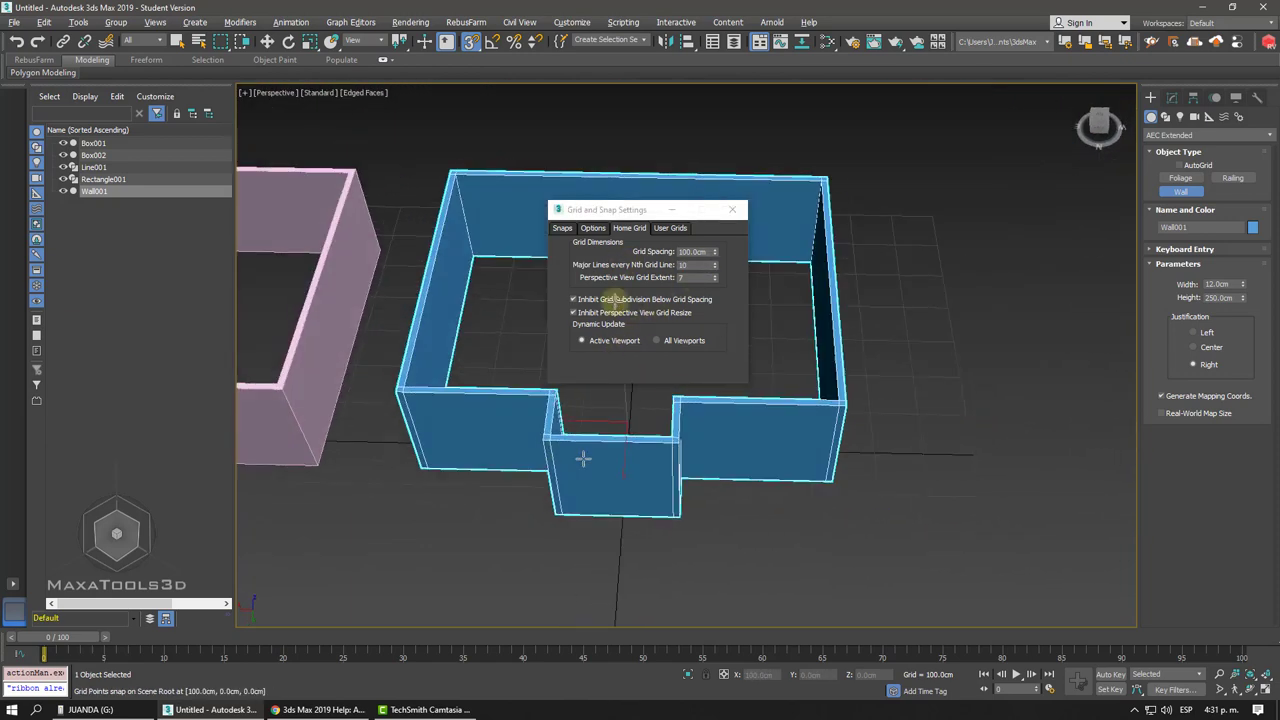
Set the perspective grid extent to 15 and draw a closed four-corner Wall002 box right of the blue walls.
left_click(715, 275)
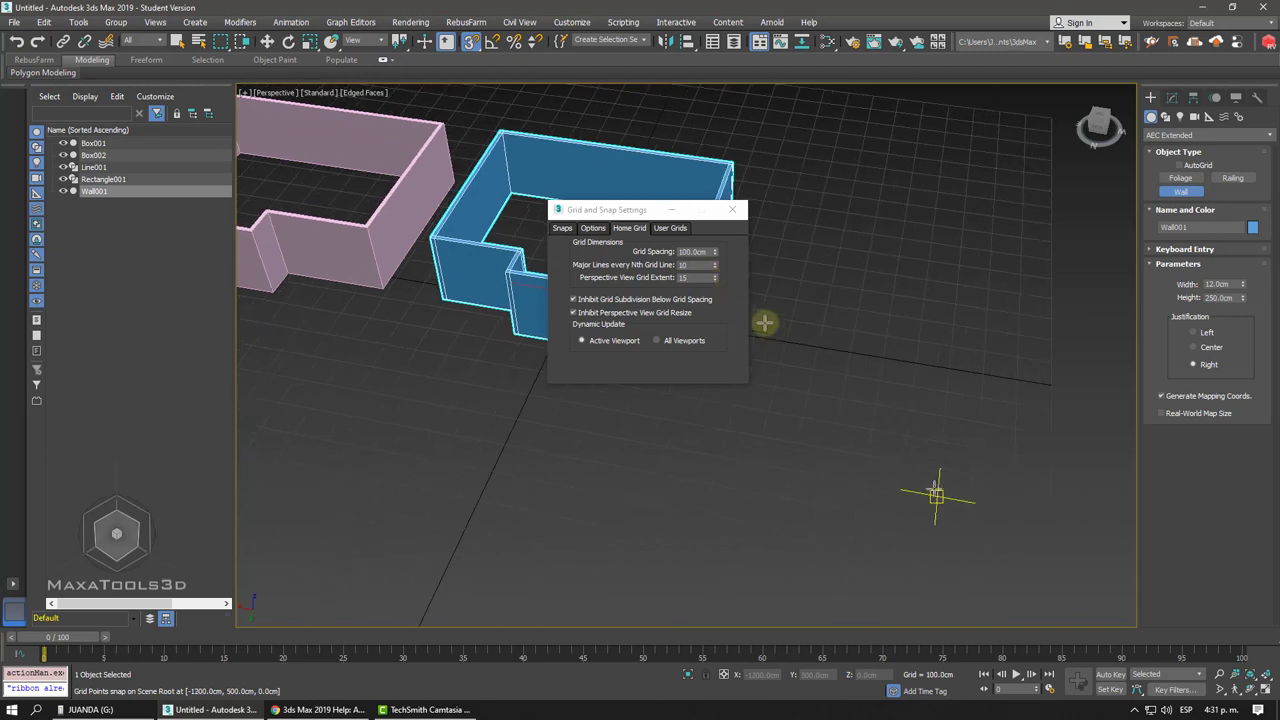
left_click(818, 372)
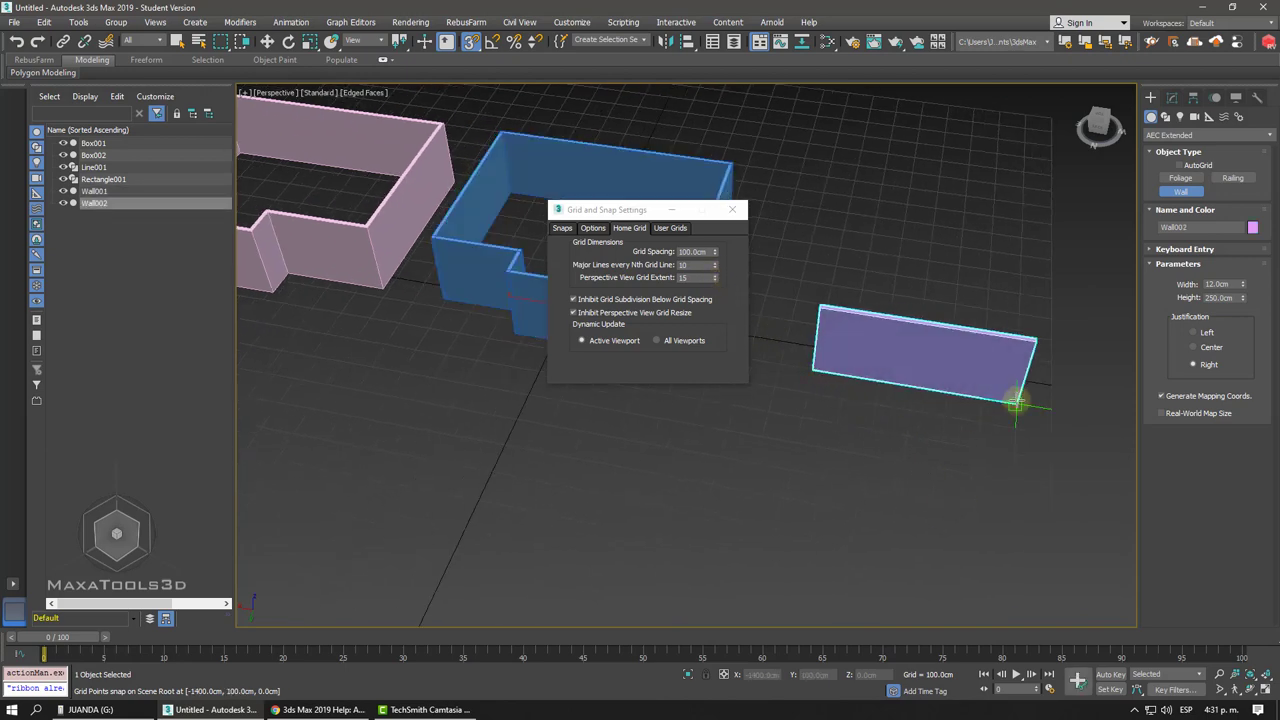
left_click(1017, 398)
left_click(987, 278)
left_click(843, 252)
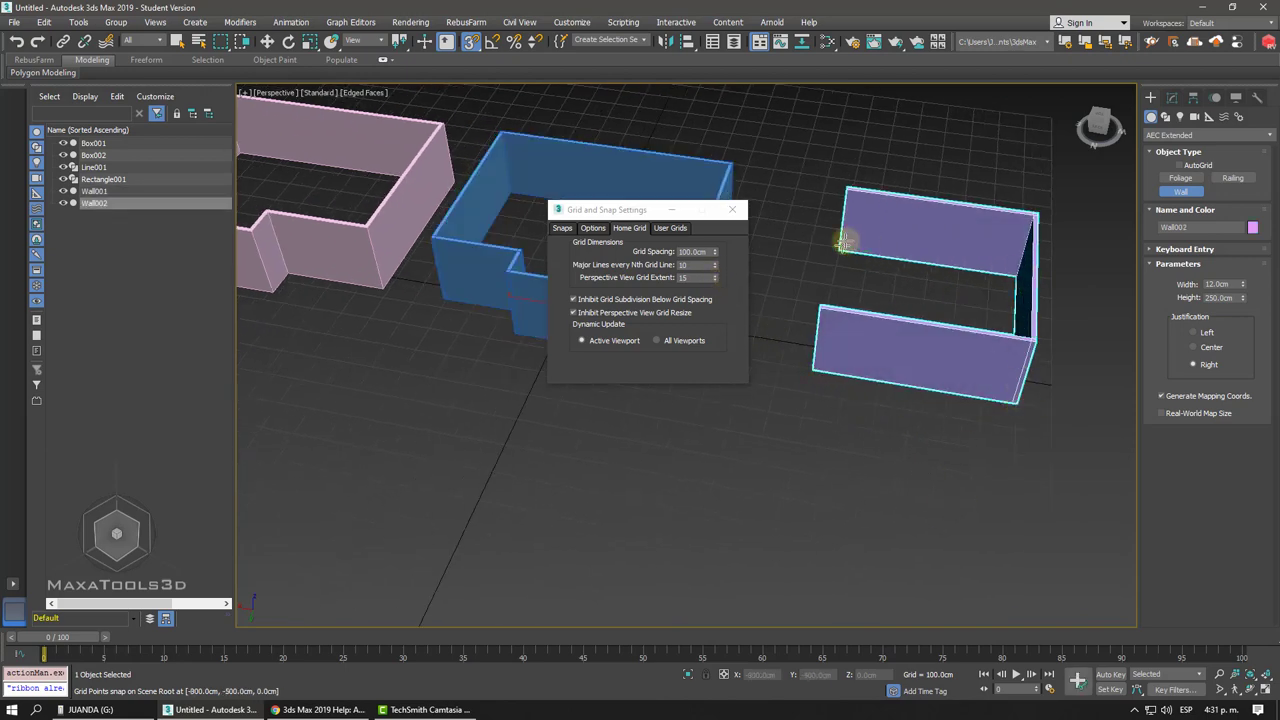
left_click(818, 372)
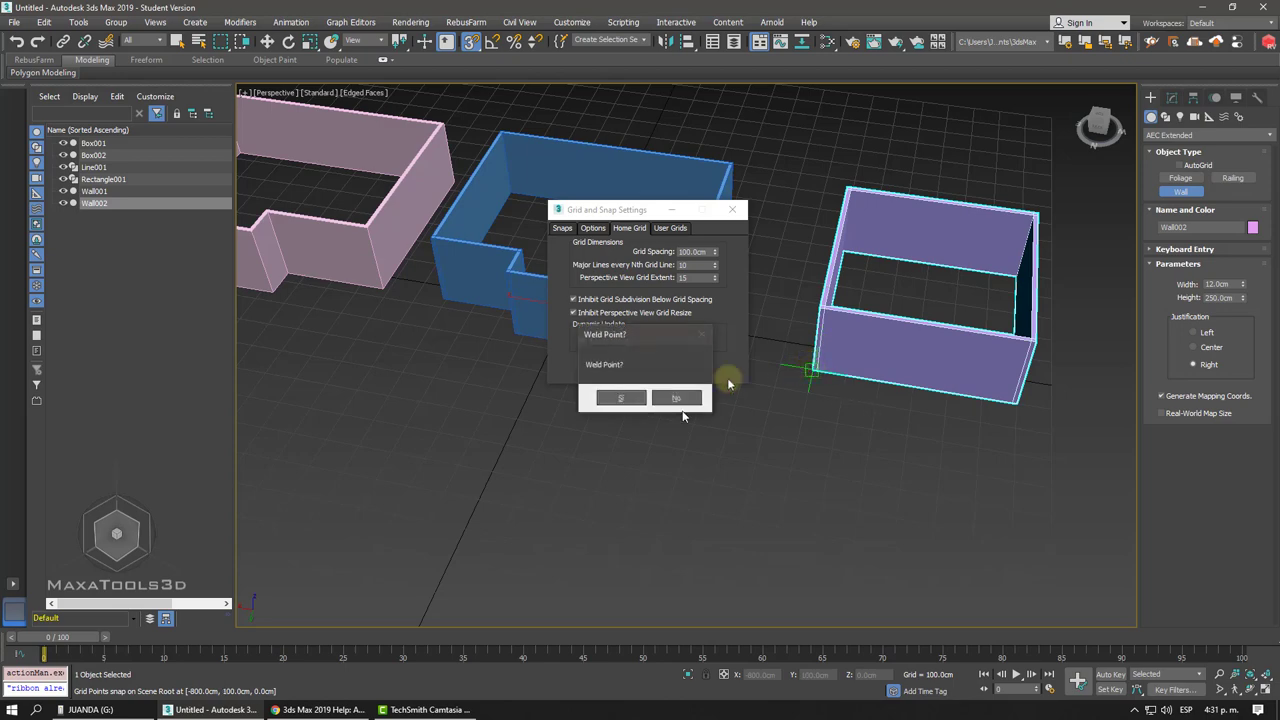
left_click(618, 398)
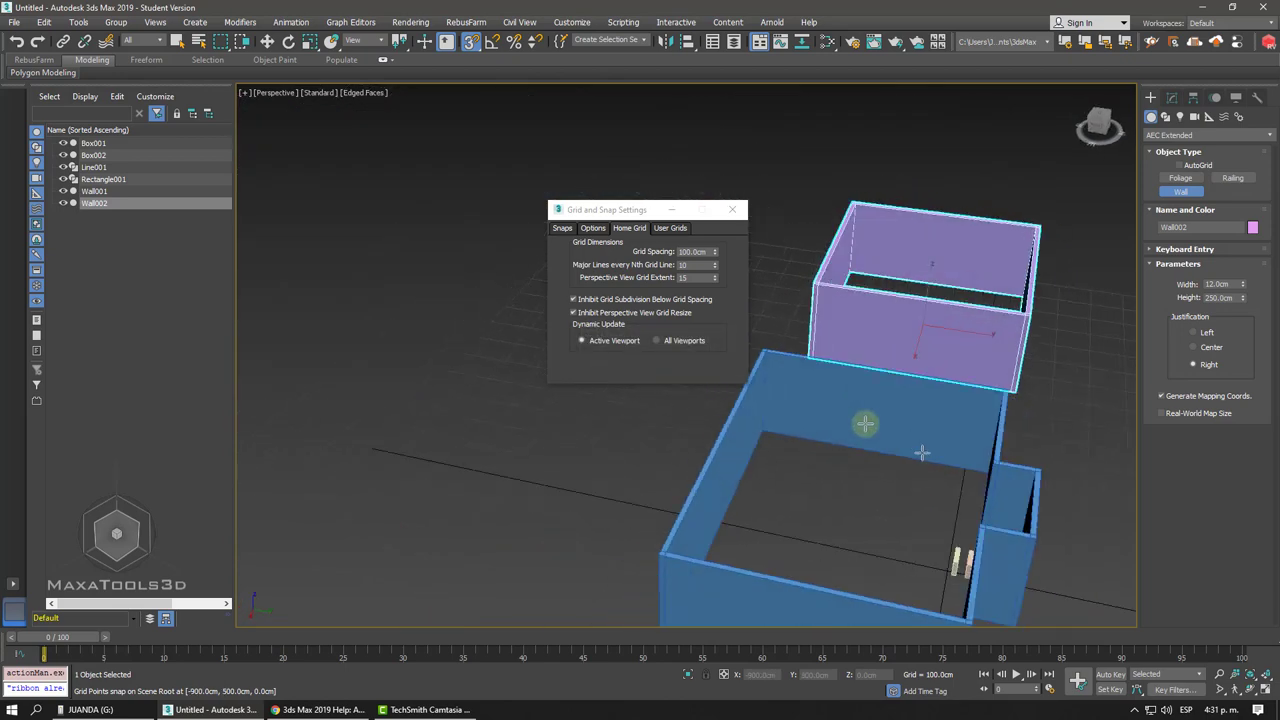
middle_click_drag(866, 423, 773, 448, "alt")
Finish the walls and rename the green Box002 walls to Pol1.
right_click(773, 448)
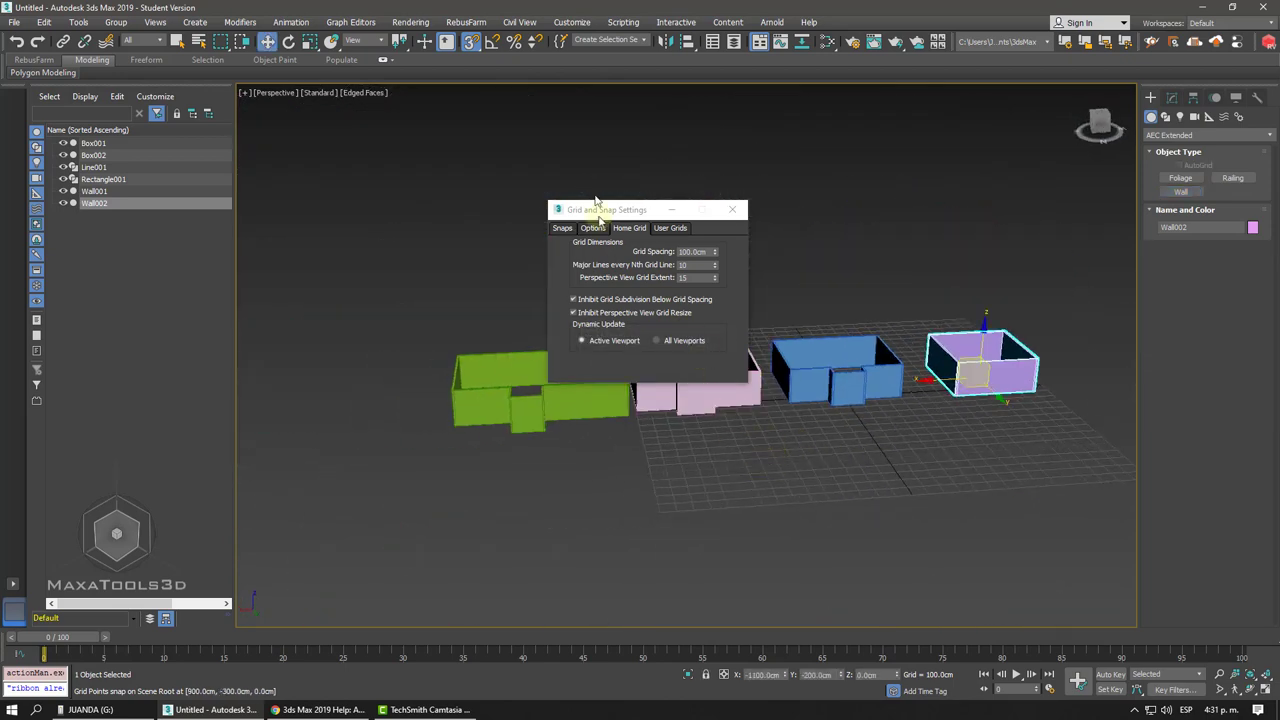
left_click_drag(591, 211, 554, 153)
left_click_drag(674, 451, 484, 394)
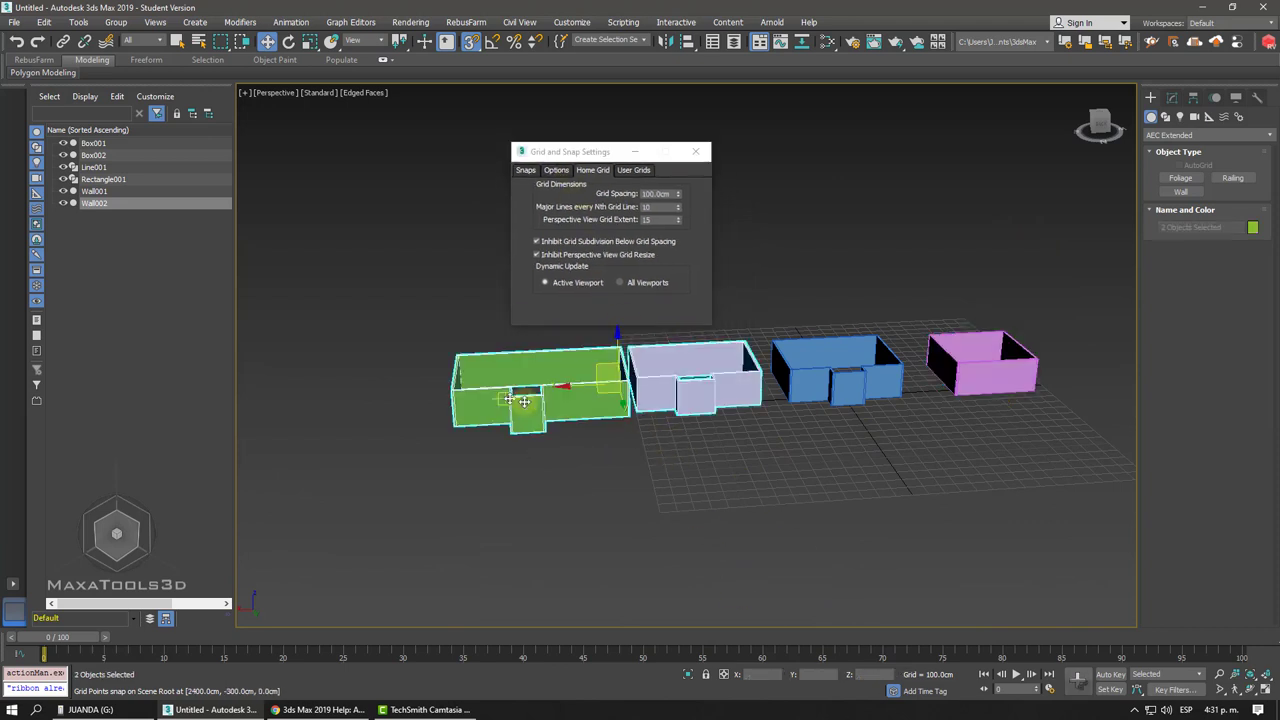
left_click(98, 166)
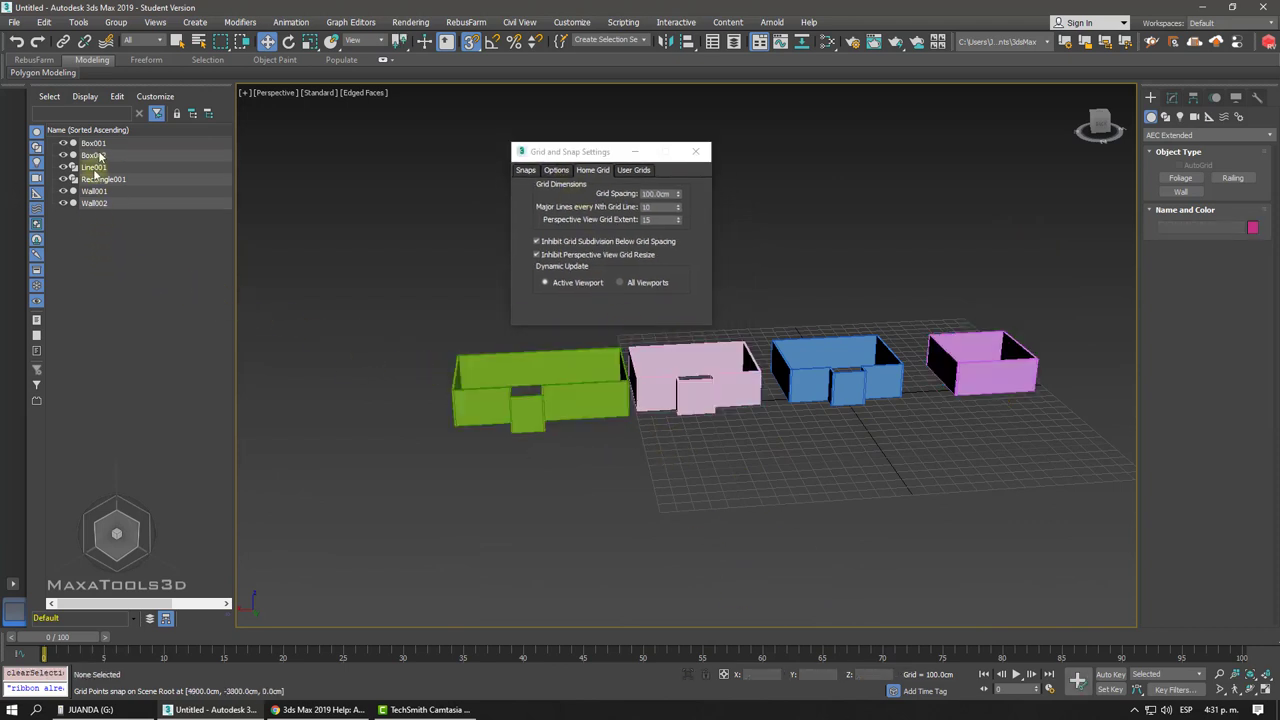
left_click(90, 156)
right_click(86, 158)
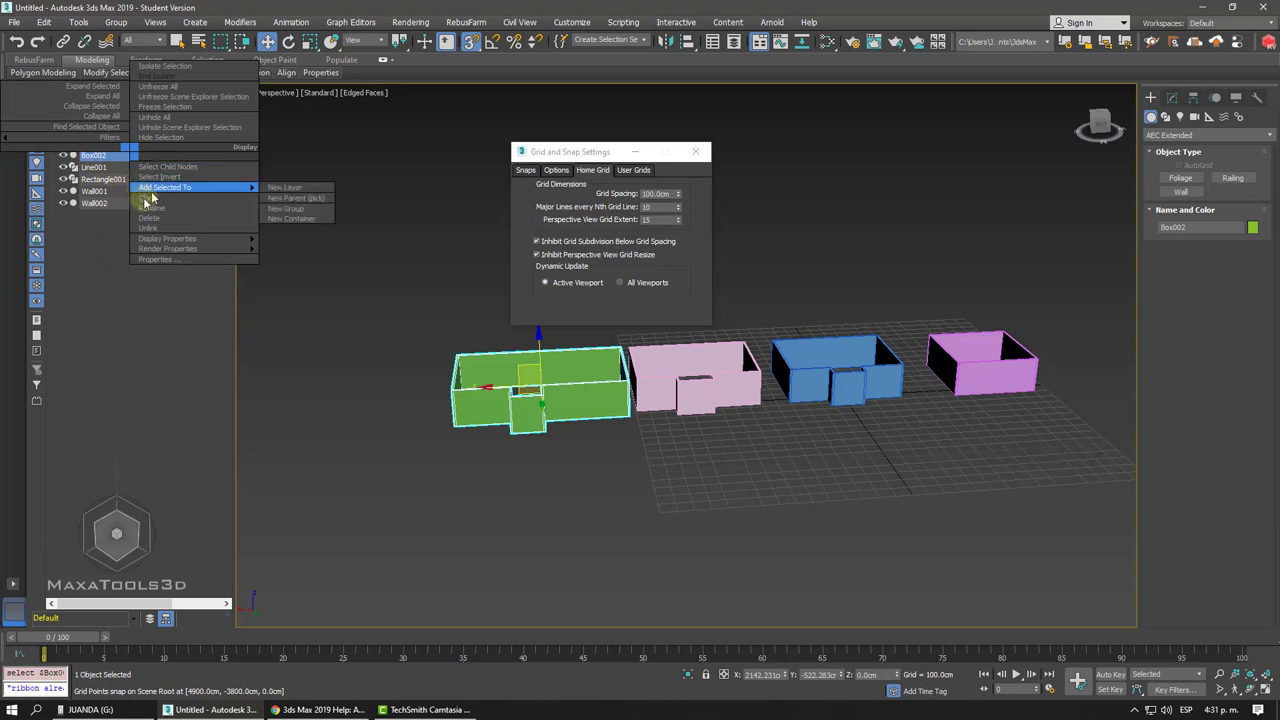
left_click(150, 192)
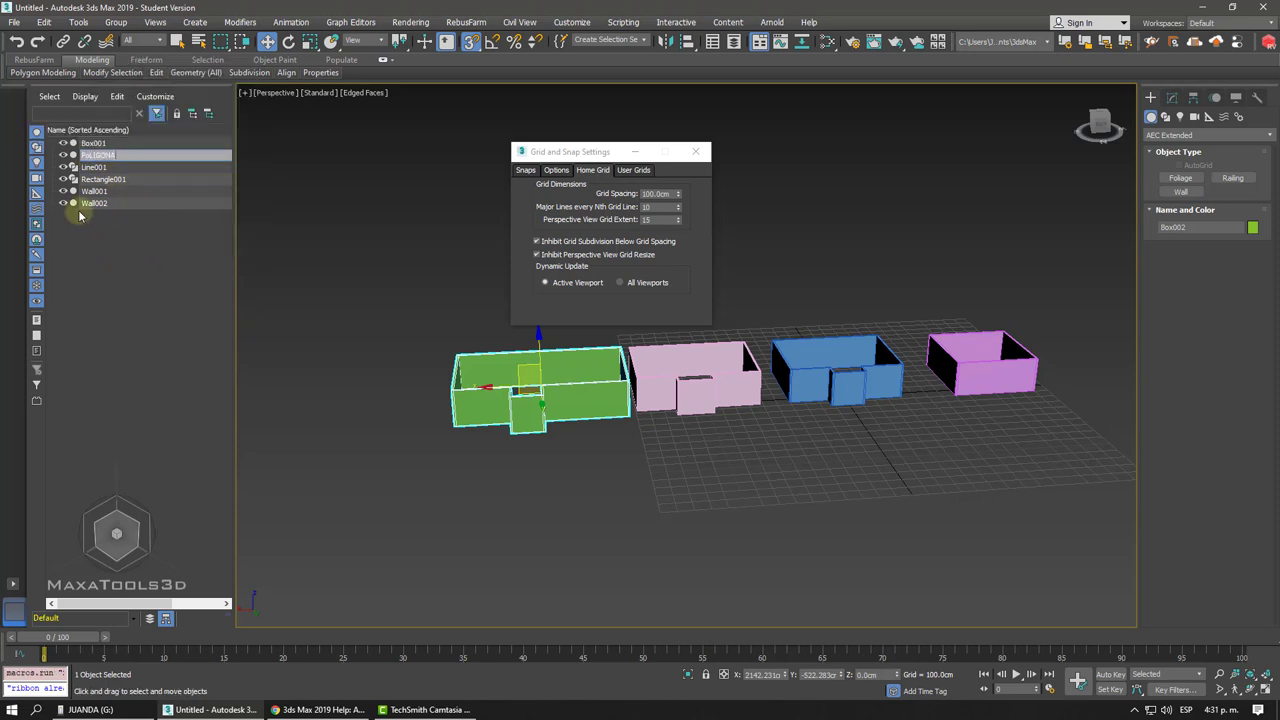
type("PoL1")
key("Return")
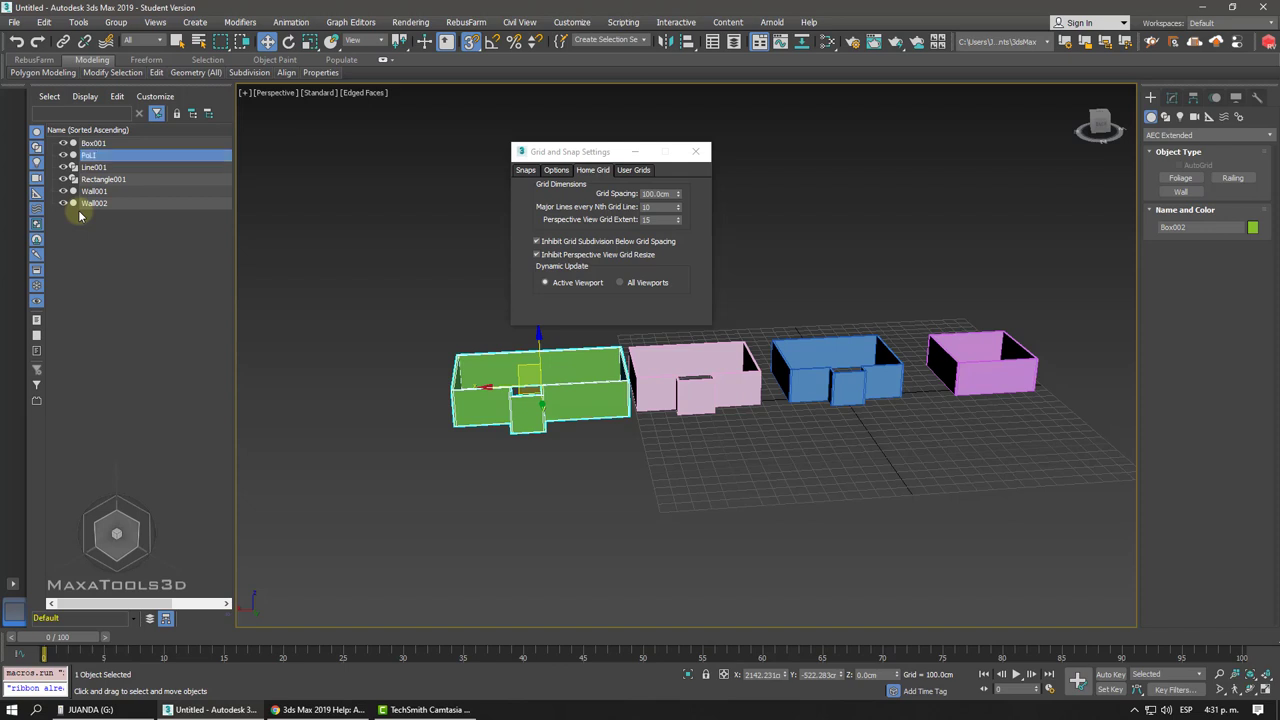
Rename the pink Line001 walls to Line+eXTRUDE.
left_click(92, 167)
right_click(92, 167)
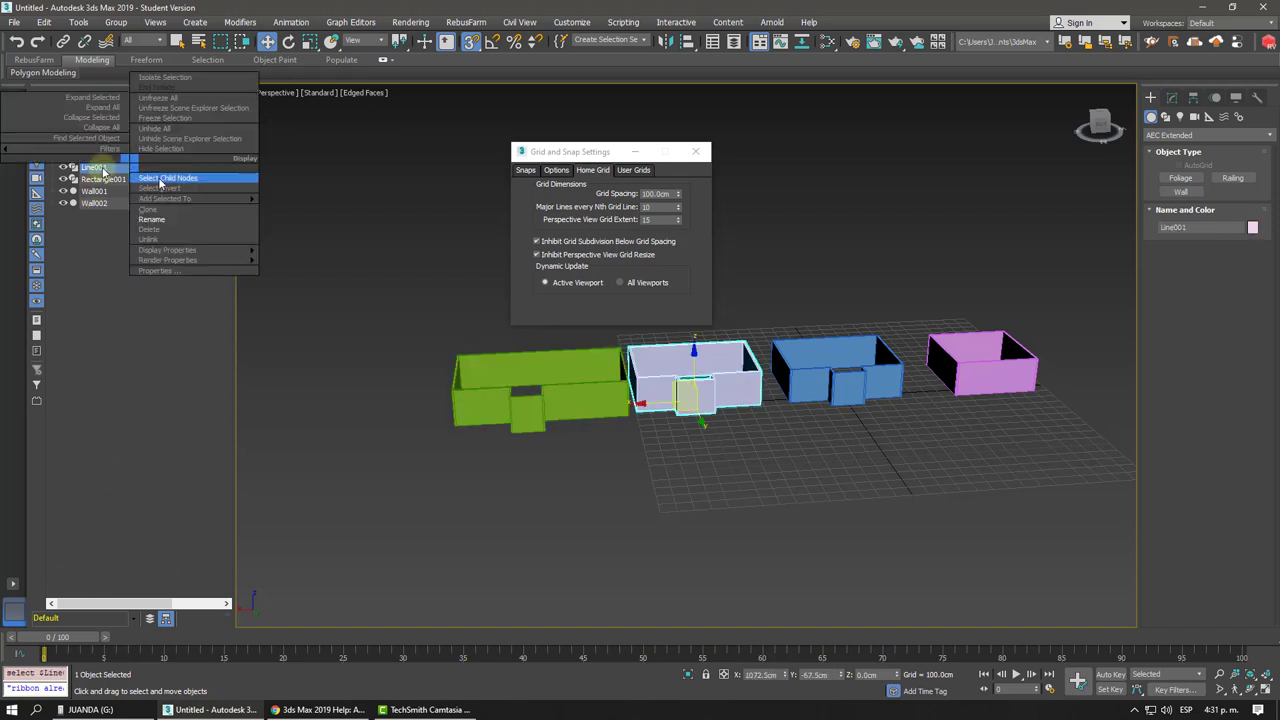
left_click(166, 224)
type("+EXTRUDE")
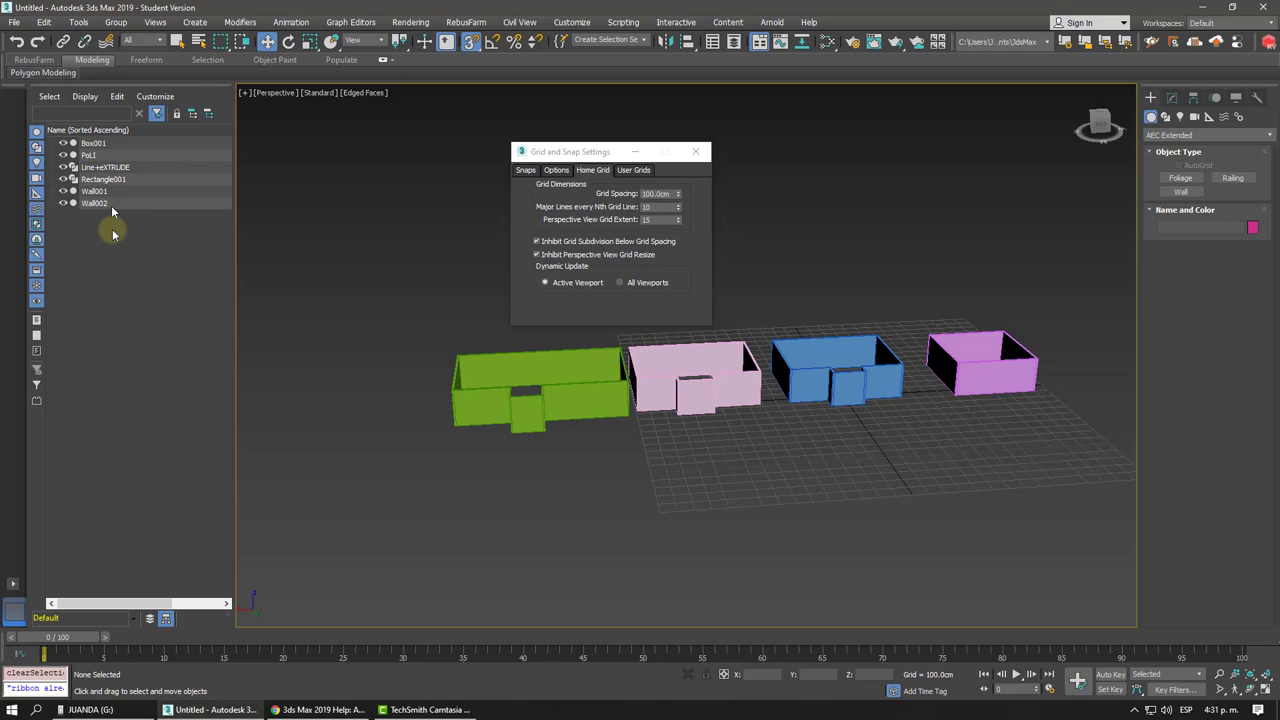
left_click(105, 180)
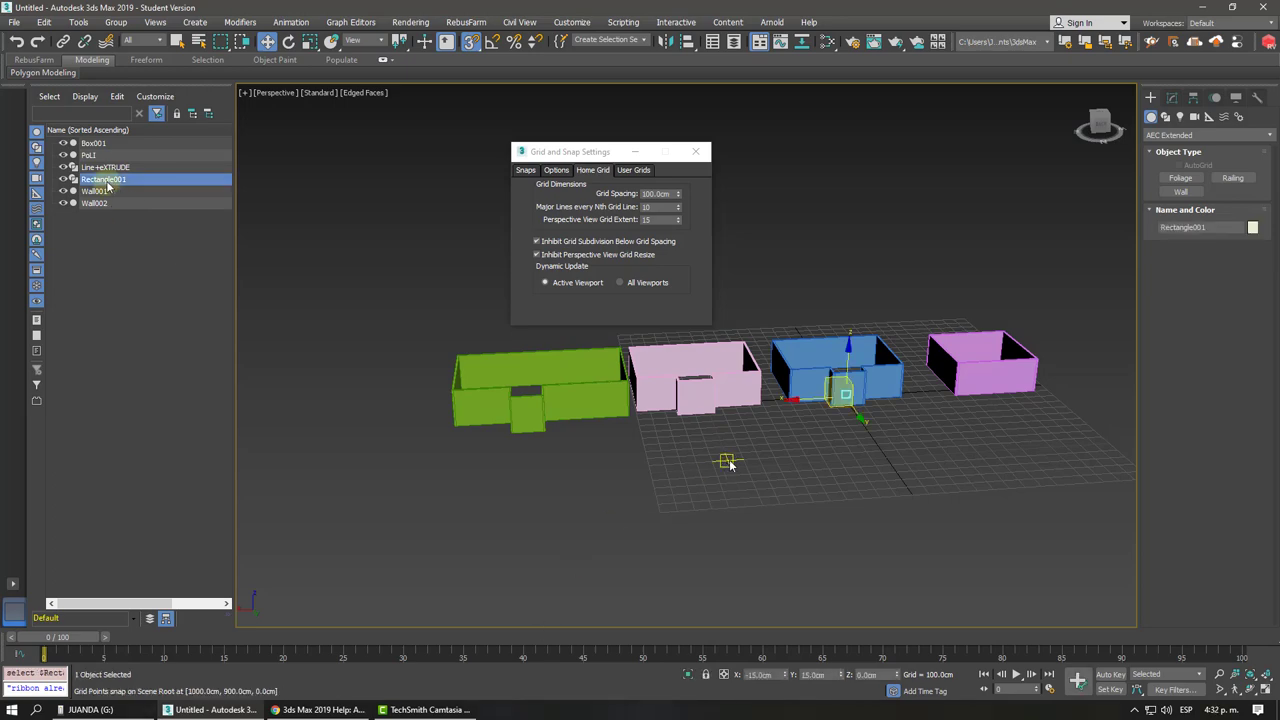
Delete the small rectangle Rectangle001.
middle_click_drag(729, 463, 798, 524, "alt")
scroll(800, 500, "up", 5)
scroll(754, 446, "up", 4)
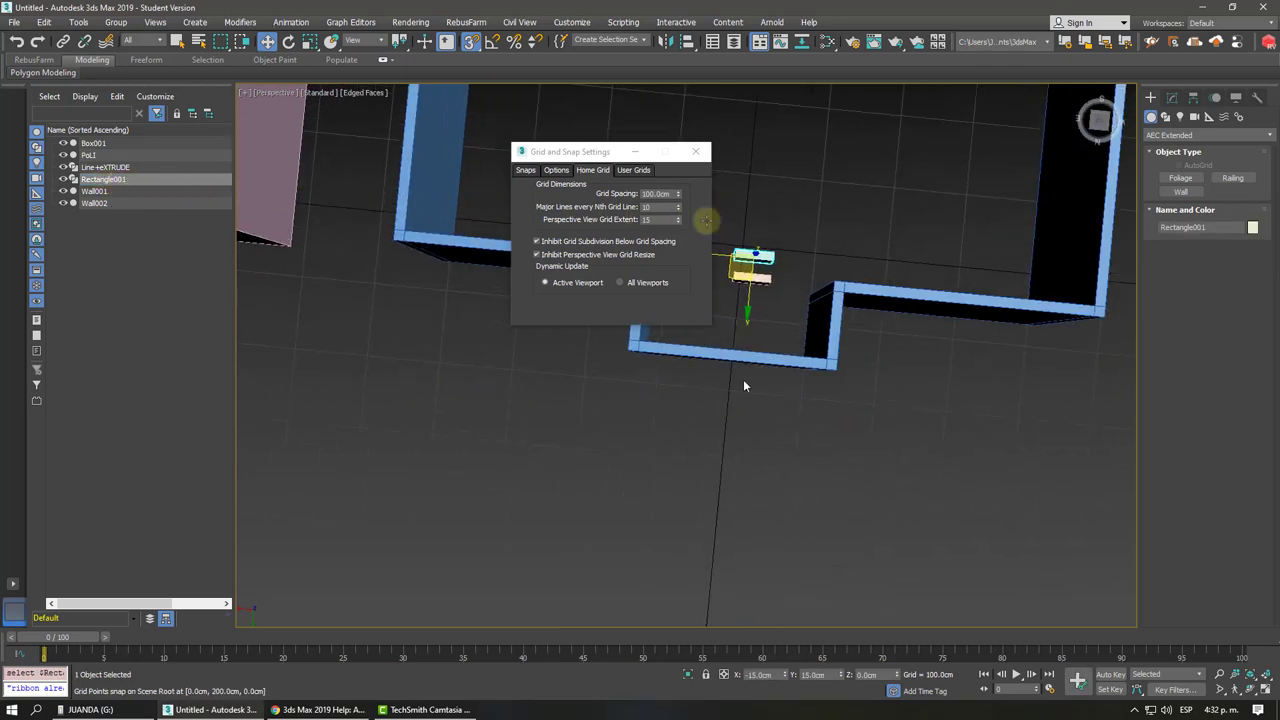
key("Delete")
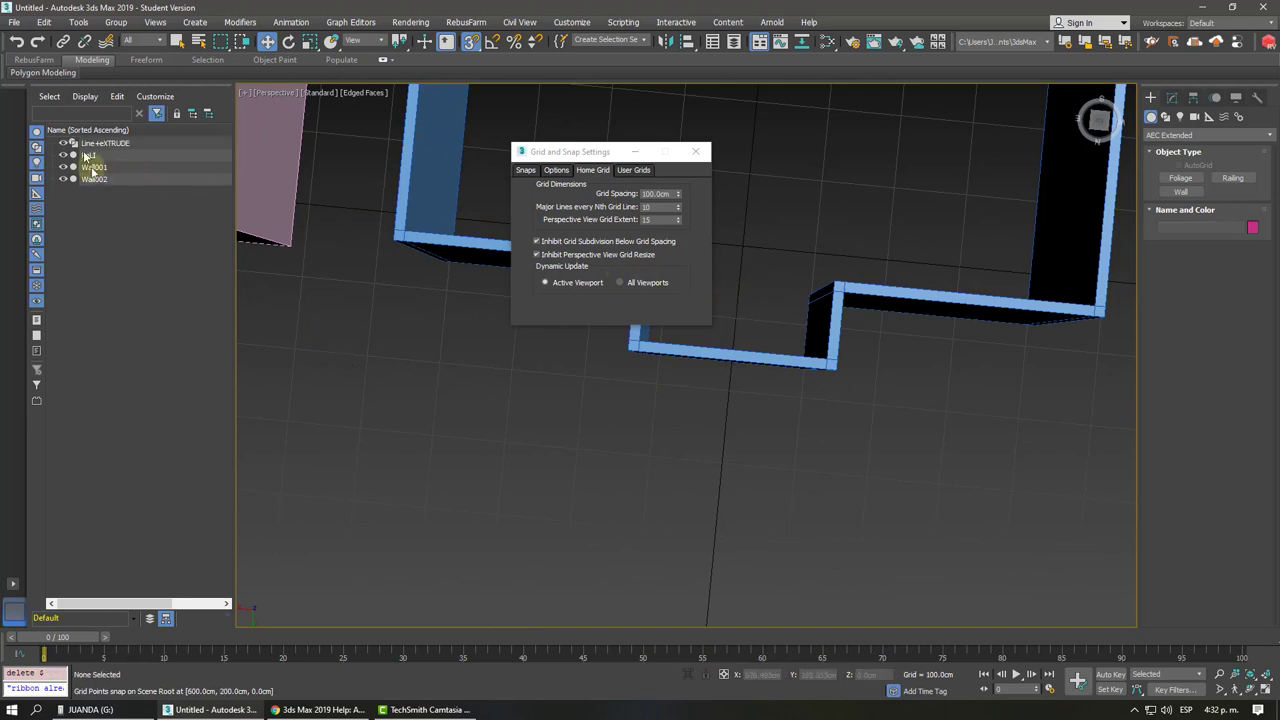
Hide the Pol1 and Line+eXTRUDE walls and close Grid and Snap Settings.
left_click(92, 167)
left_click(118, 197)
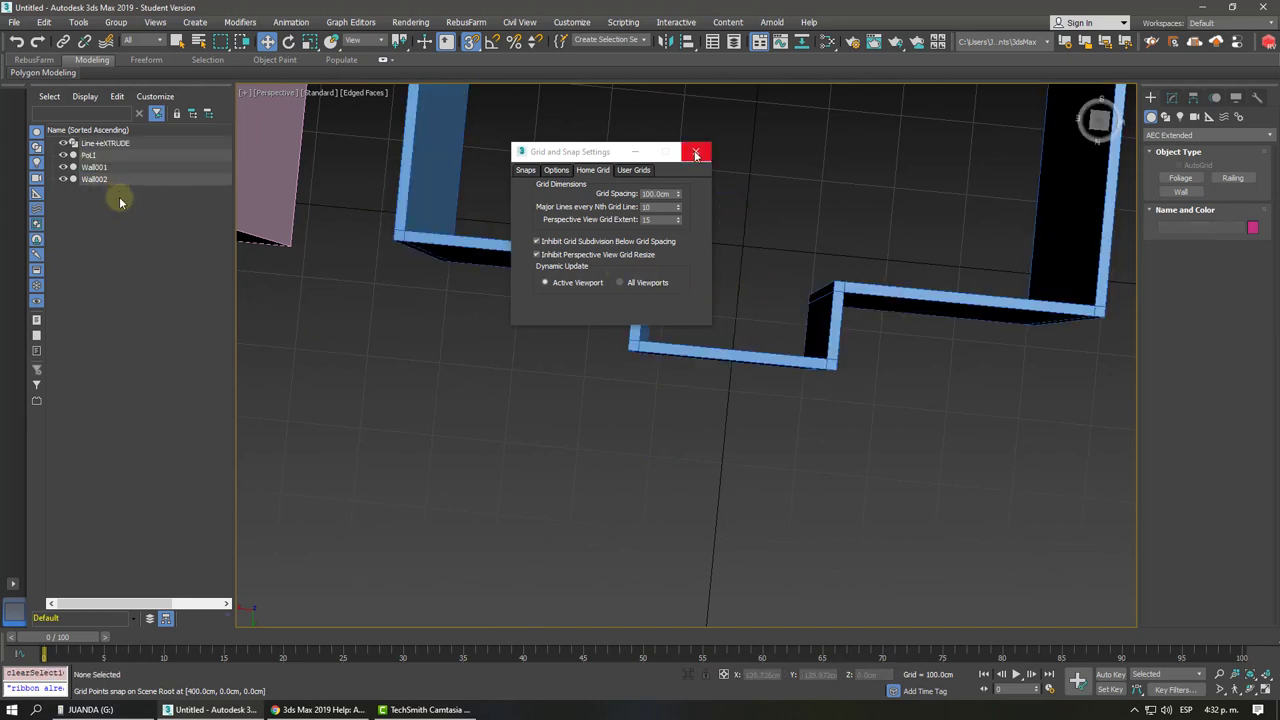
left_click(63, 143)
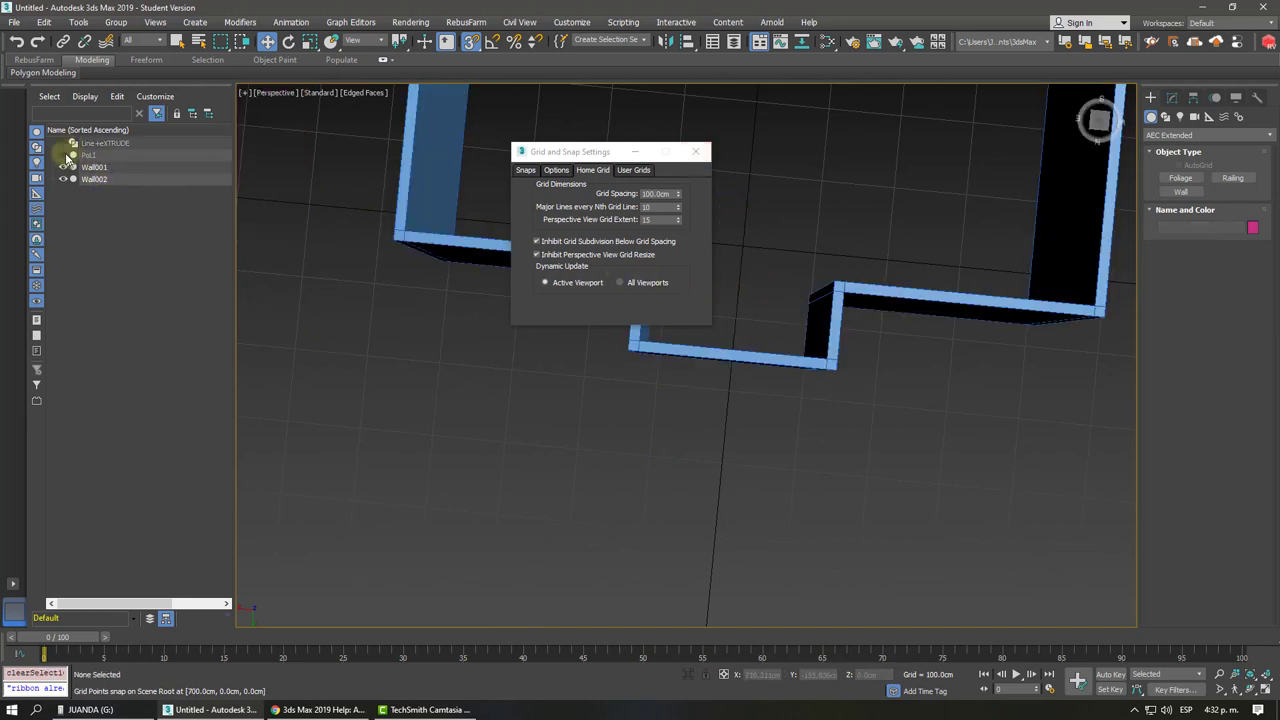
left_click(696, 151)
Frame both wall boxes, briefly toggling wireframe, and orbit to a low side view.
scroll(652, 272, "down", 5)
mouse_move(614, 320)
middle_mouse_down()
mouse_move(670, 267)
mouse_move(629, 289)
mouse_move(614, 320)
middle_mouse_up()
scroll(629, 289, "up", 3)
left_click(612, 325)
scroll(614, 322, "up", 3)
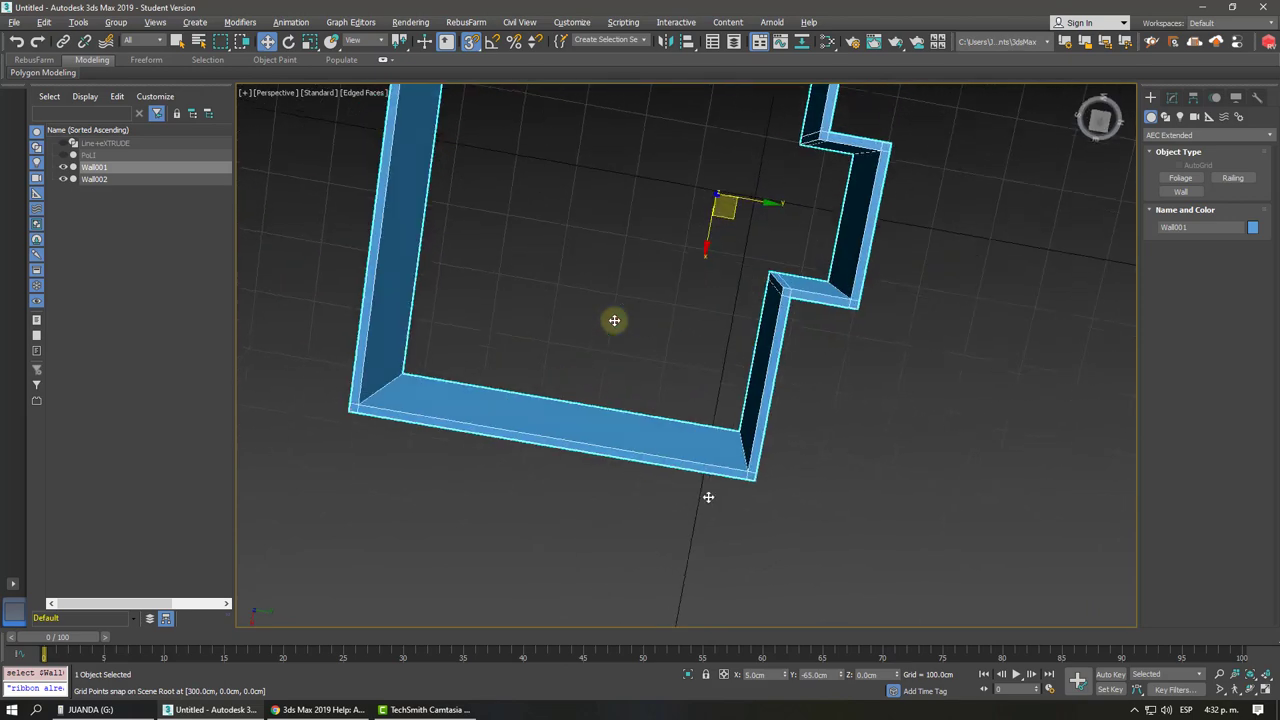
scroll(614, 320, "up", 3)
scroll(657, 403, "up", 3)
key("F3")
scroll(674, 441, "up", 3)
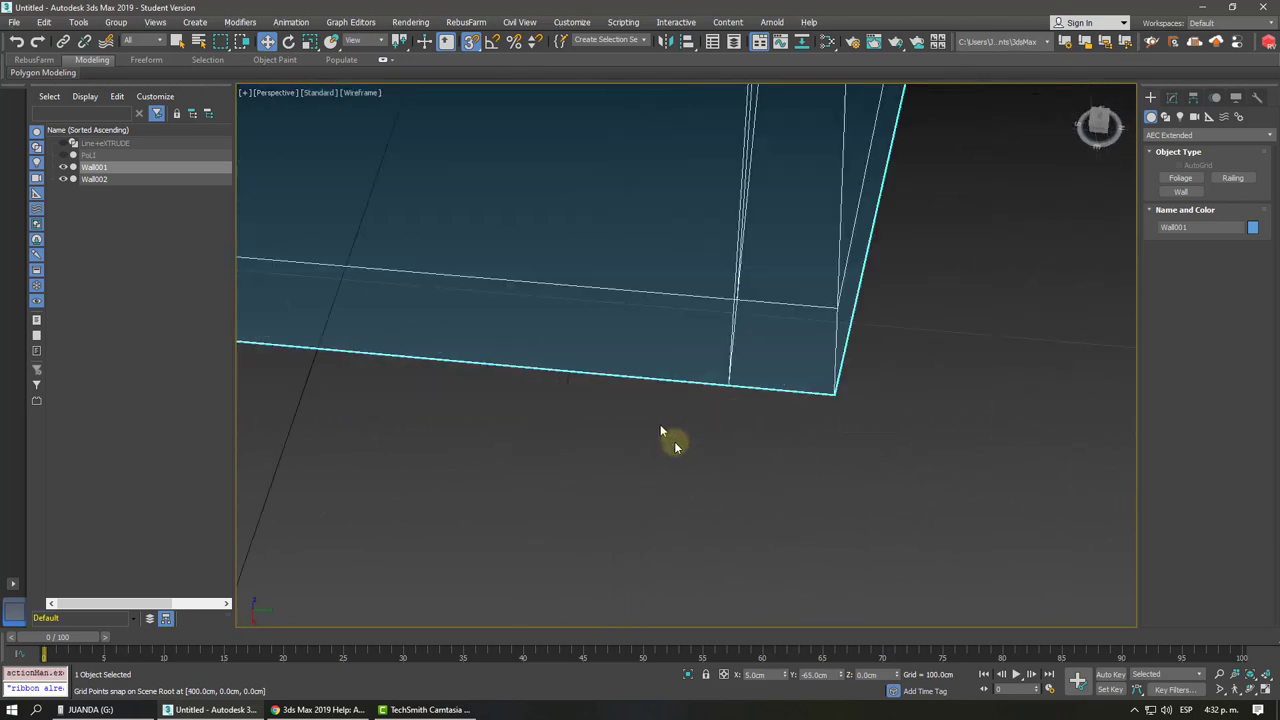
key("F3")
scroll(674, 441, "down", 3)
scroll(674, 441, "down", 4)
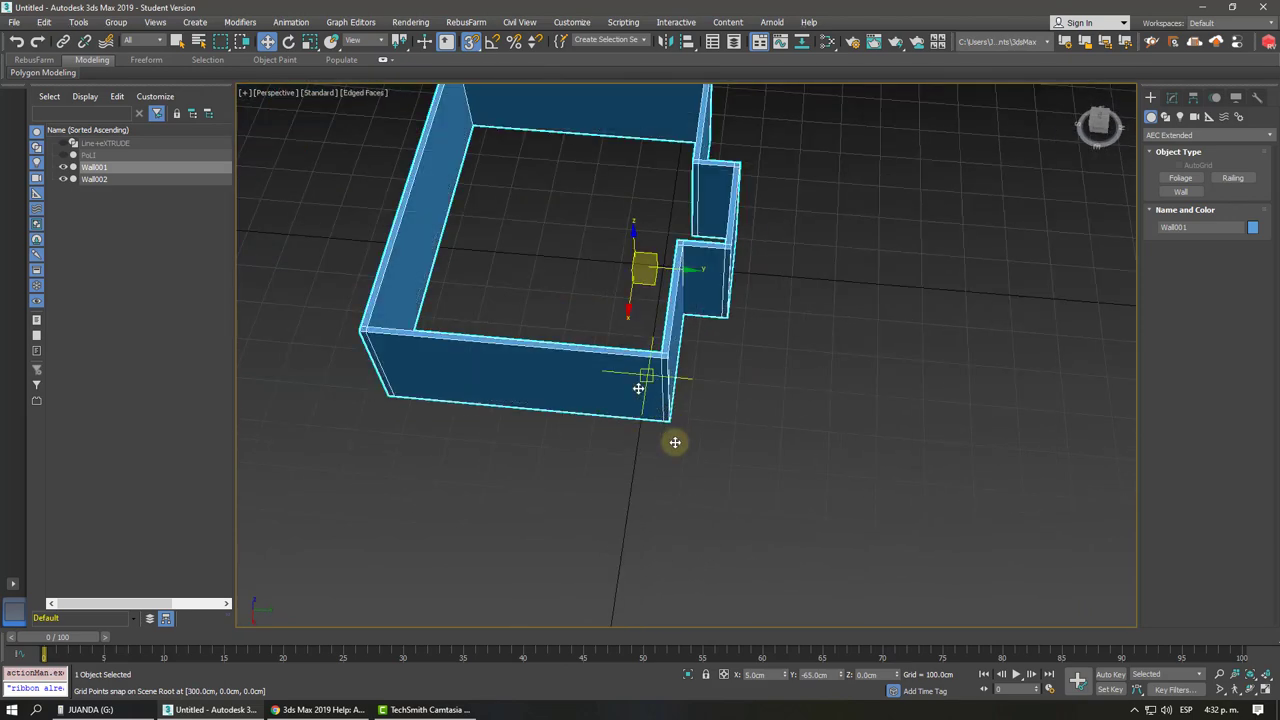
scroll(675, 442, "down", 4)
middle_click_drag(677, 434, 694, 434, "alt")
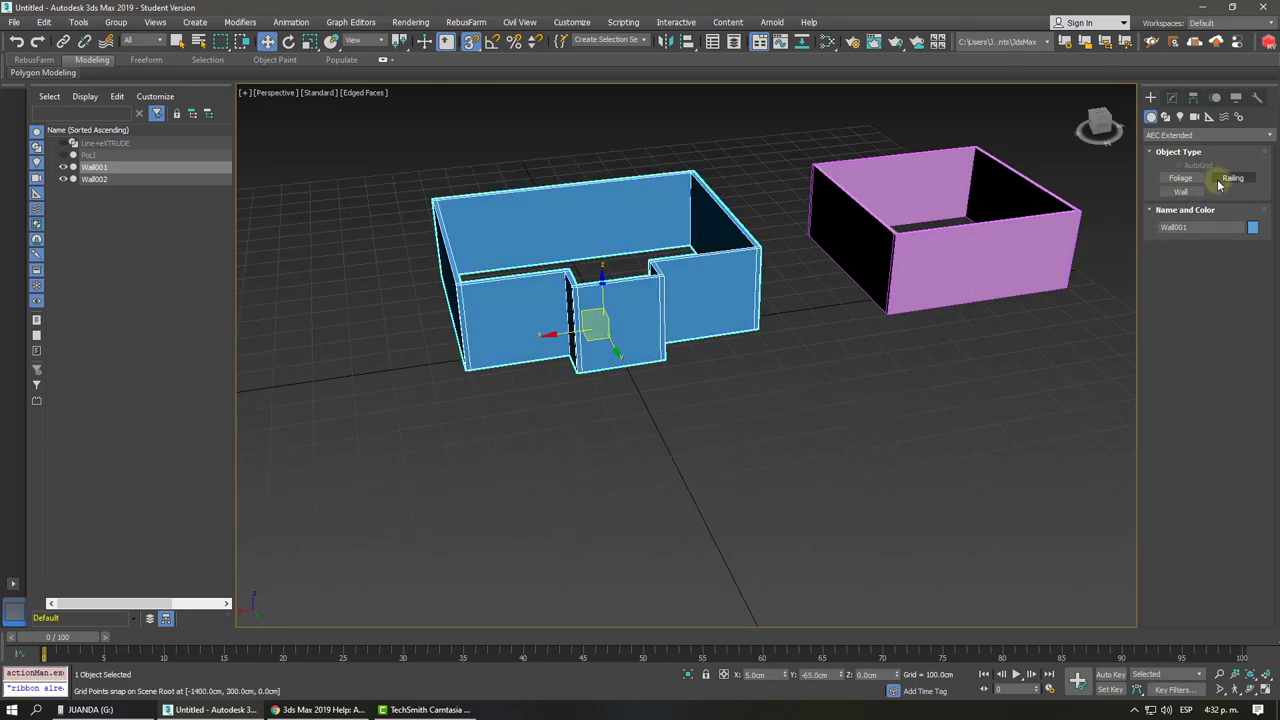
Sketch a trial 600 cm AEC railing with 100 cm height, then cancel it.
left_click(1219, 181)
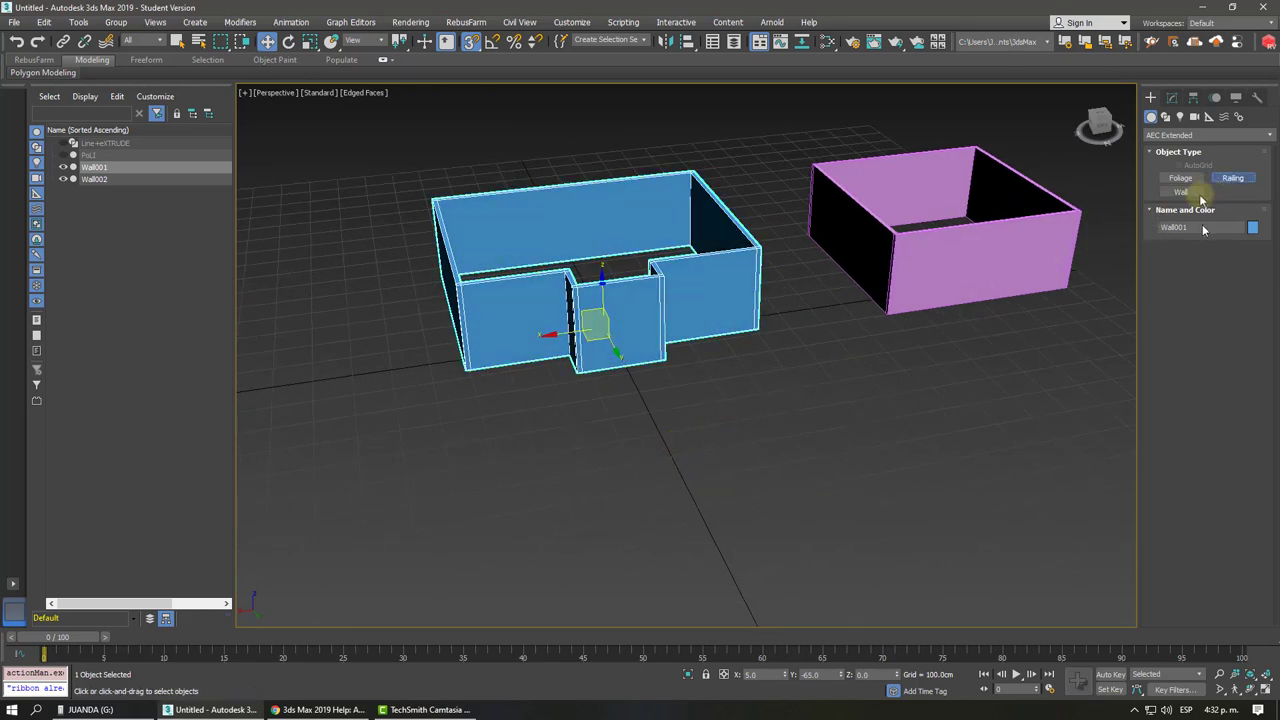
left_click(946, 406)
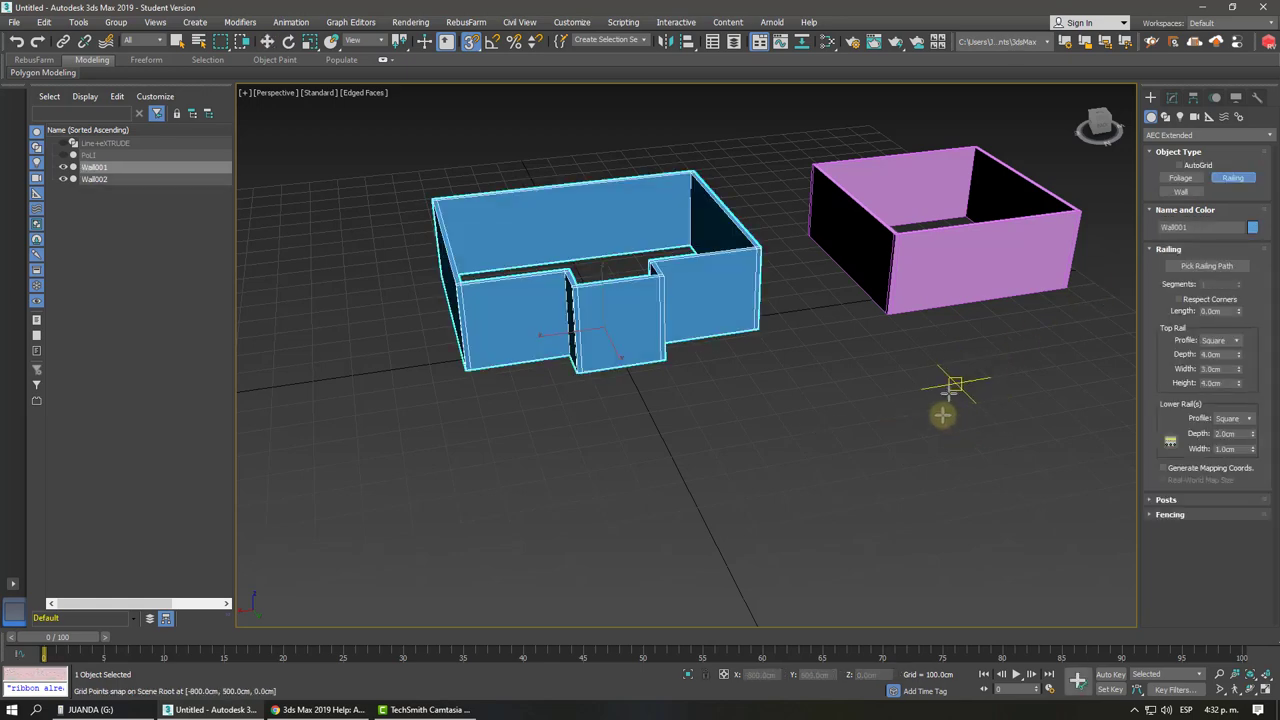
left_click_drag(940, 409, 705, 455)
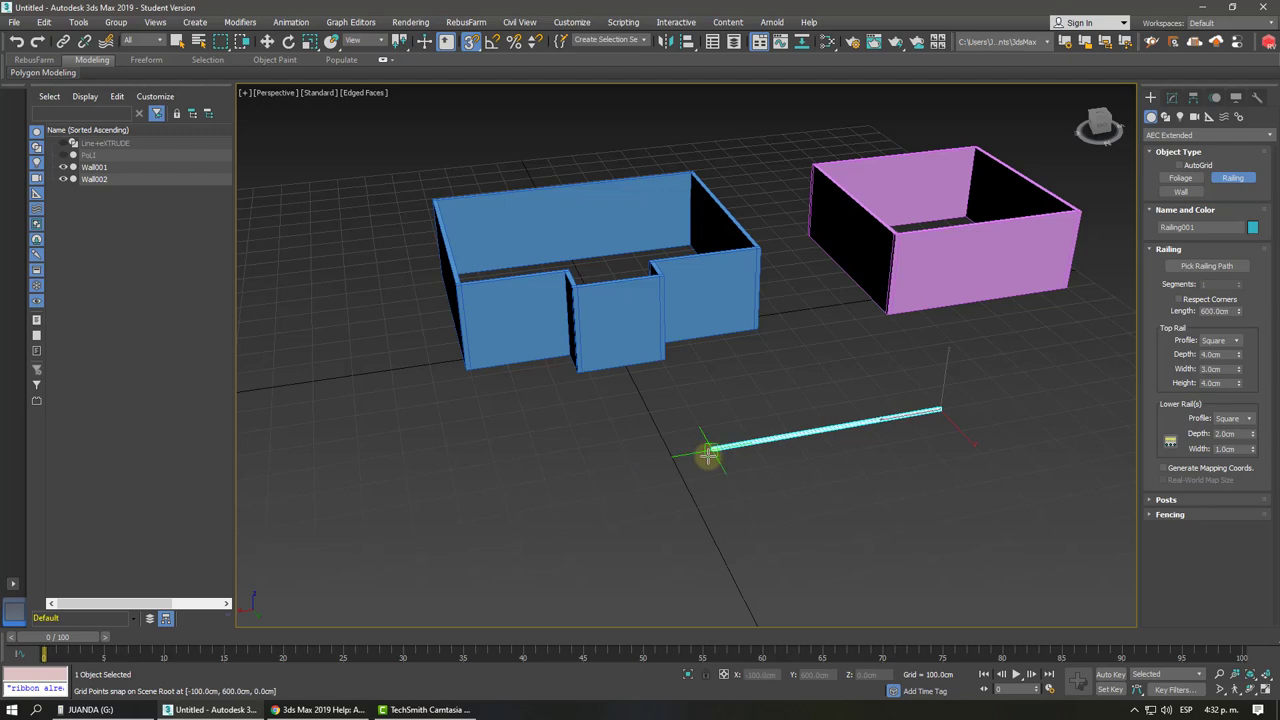
left_click(707, 420)
scroll(707, 415, "up", 3)
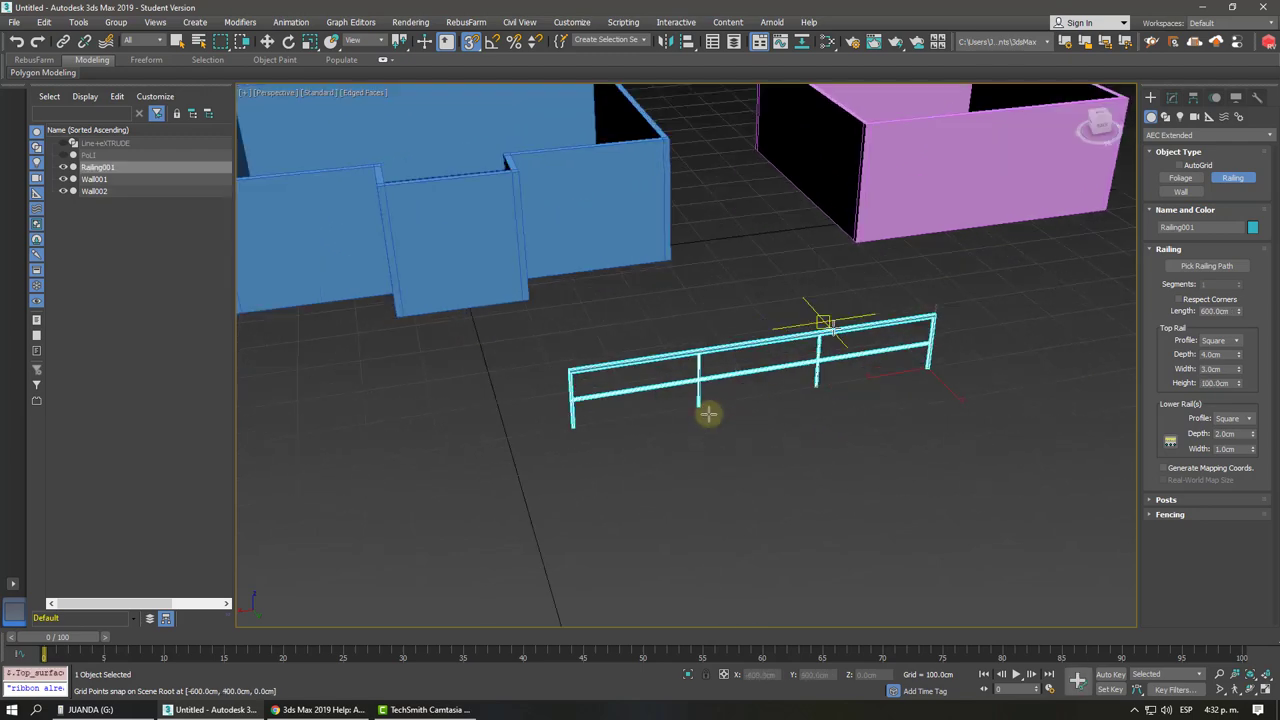
middle_click_drag(707, 415, 708, 414, "alt")
scroll(708, 414, "up", 3)
scroll(720, 407, "up", 3)
scroll(814, 349, "down", 3)
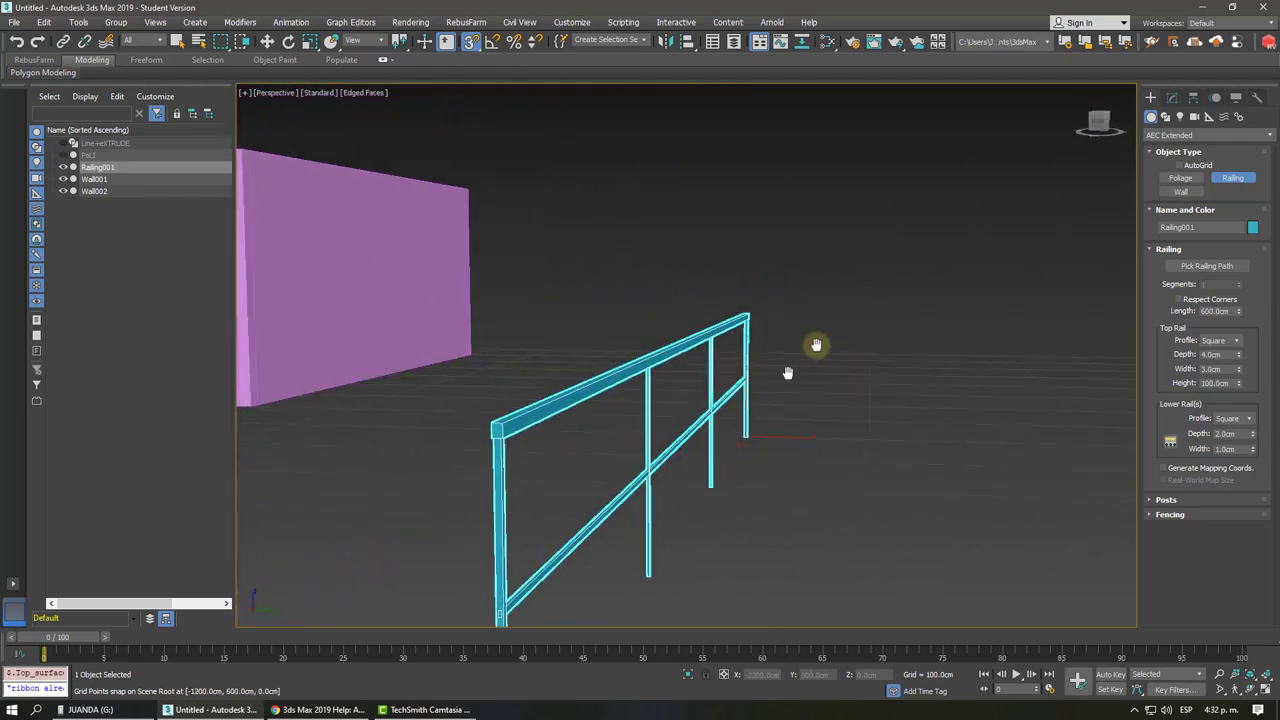
middle_click_drag(814, 349, 834, 323, "alt")
right_click(836, 328)
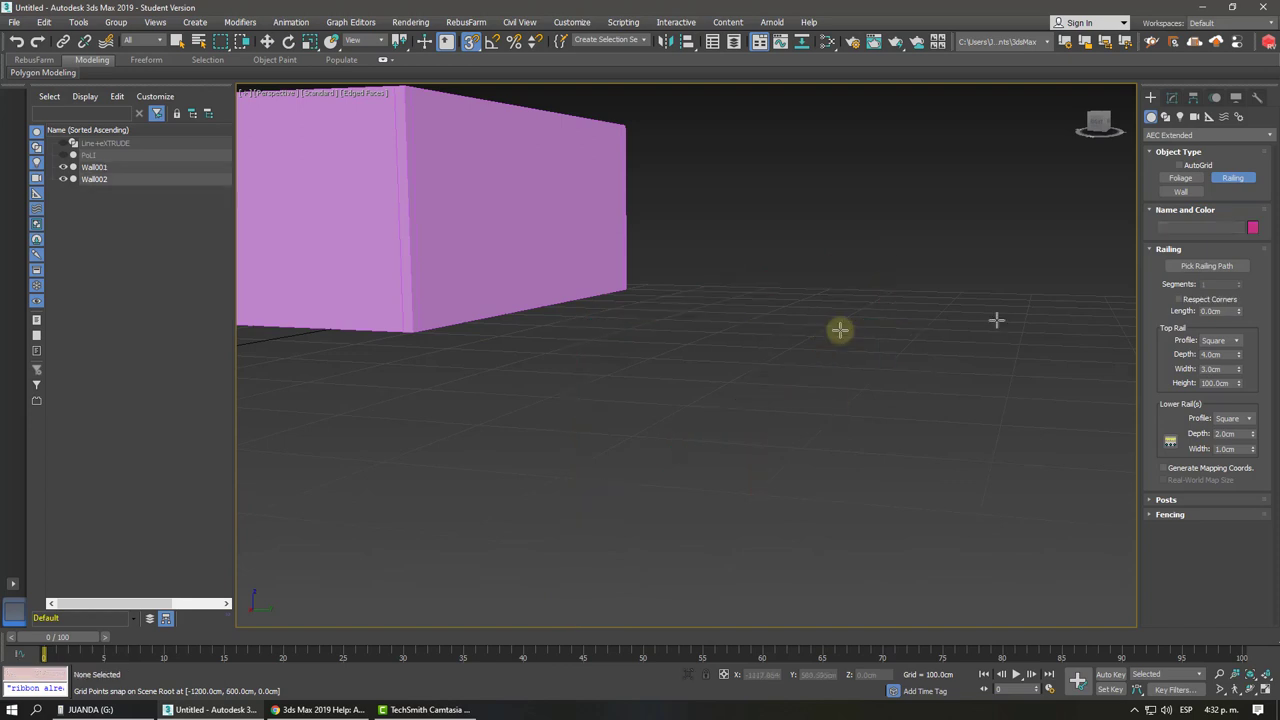
left_click(1180, 178)
middle_click_drag(1023, 229, 911, 240, "alt")
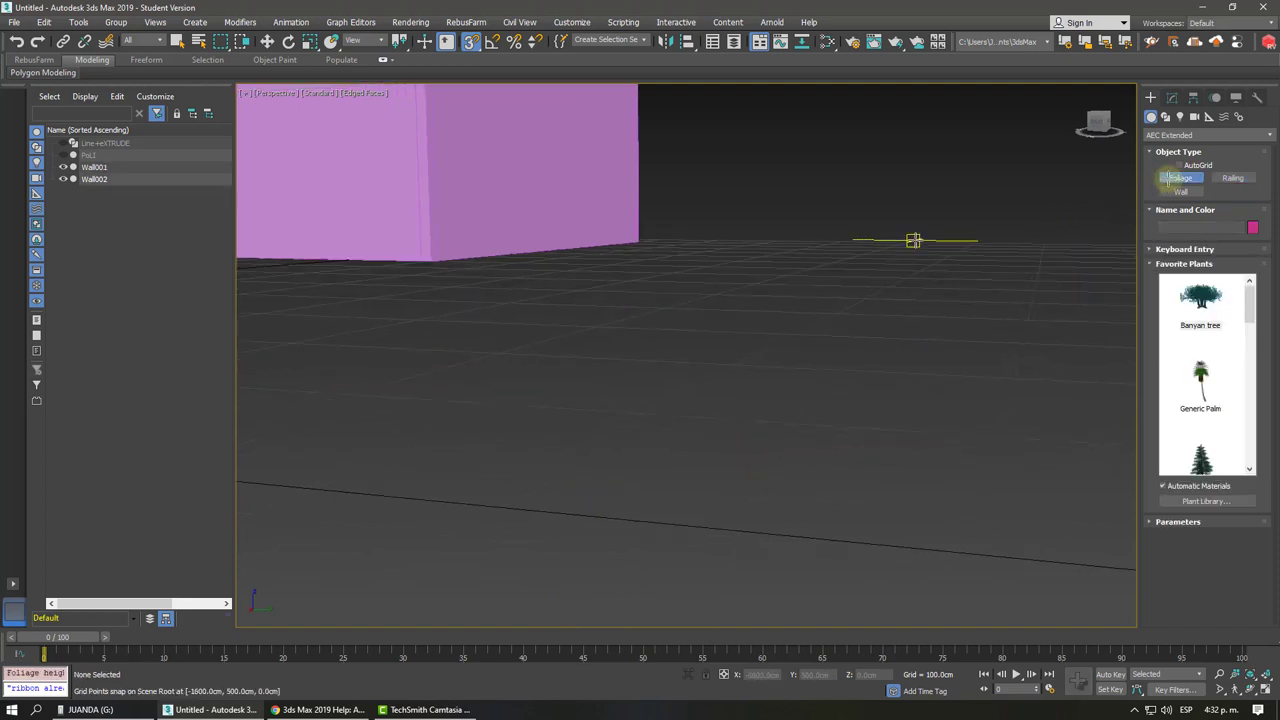
scroll(849, 289, "down", 3)
mouse_move(849, 289)
middle_mouse_down("alt")
mouse_move(734, 349)
mouse_move(861, 300)
middle_mouse_up("alt")
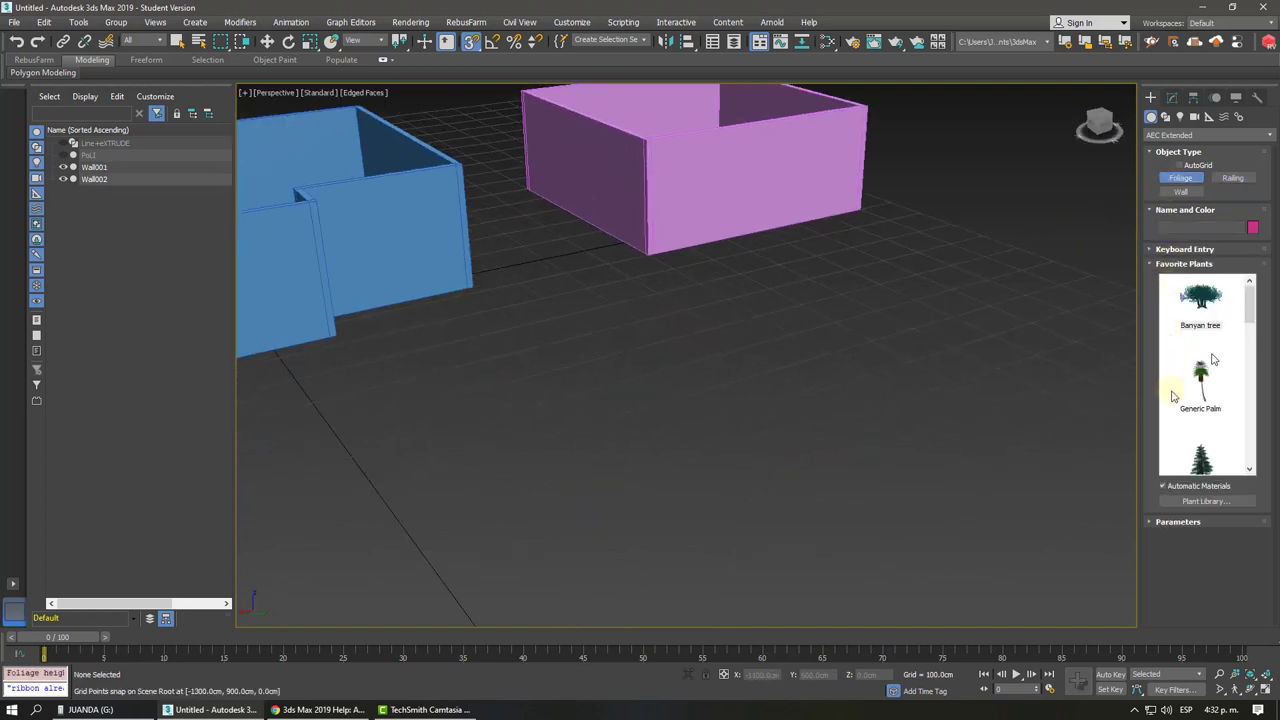
scroll(1185, 384, "down", 2)
scroll(1201, 356, "down", 2)
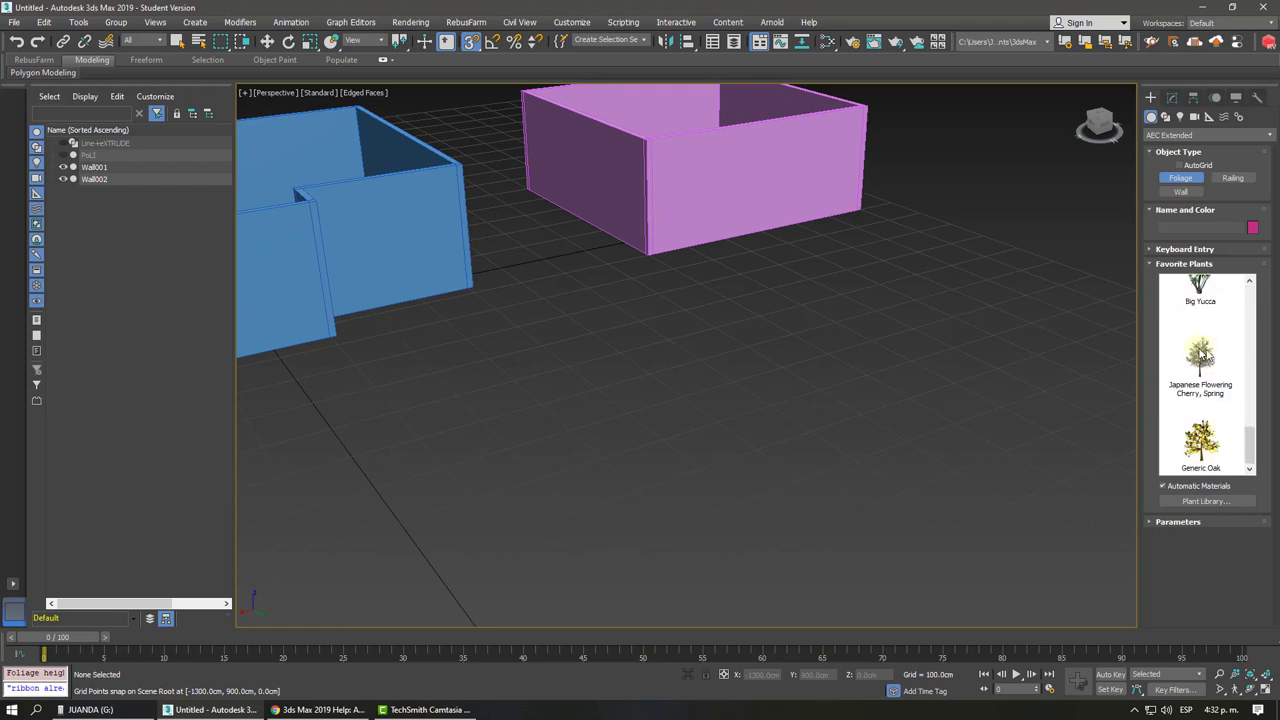
scroll(1206, 356, "up", 2)
scroll(1210, 352, "up", 2)
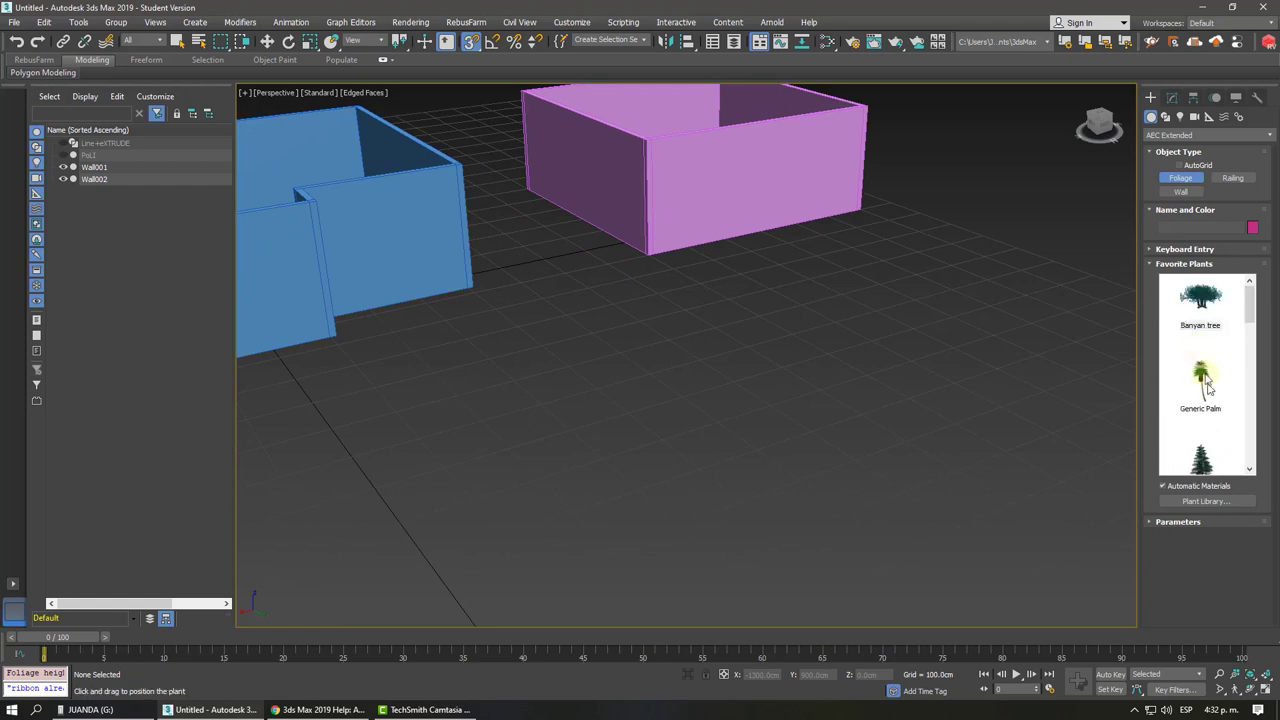
left_click(1207, 385)
left_click(682, 397)
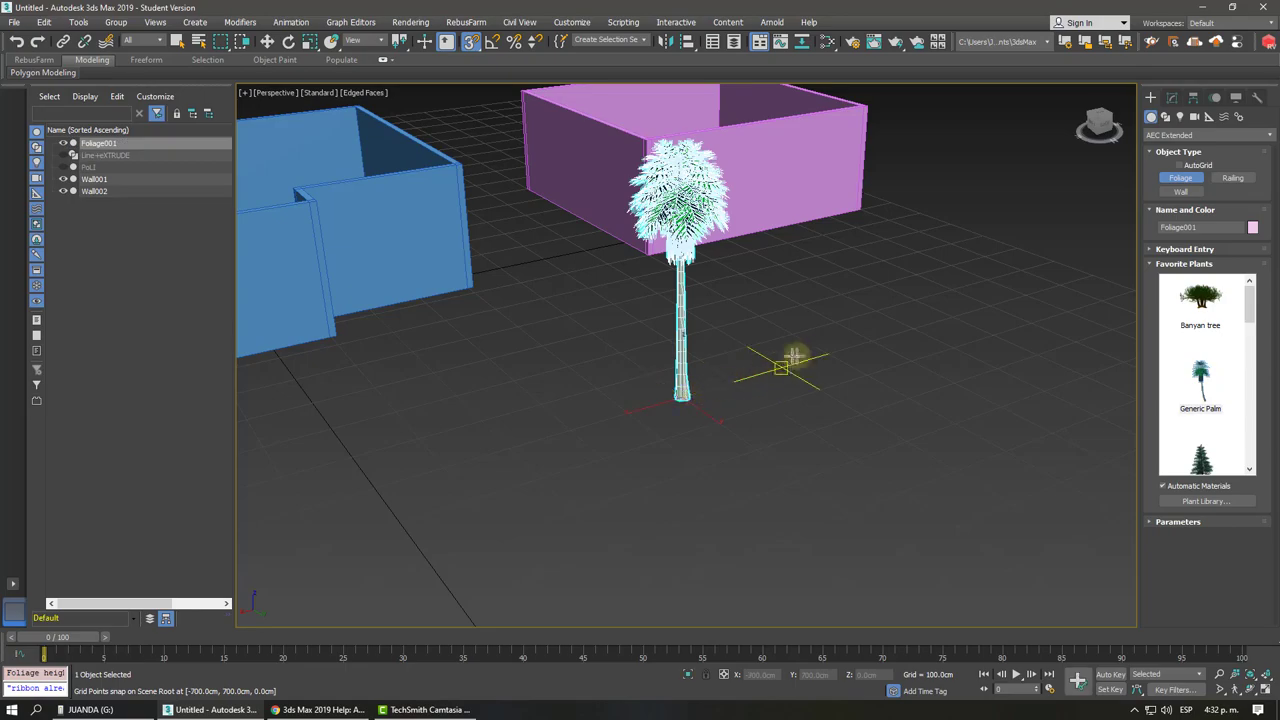
right_click(793, 356)
left_click(790, 343)
middle_click_drag(786, 343, 594, 370, "alt")
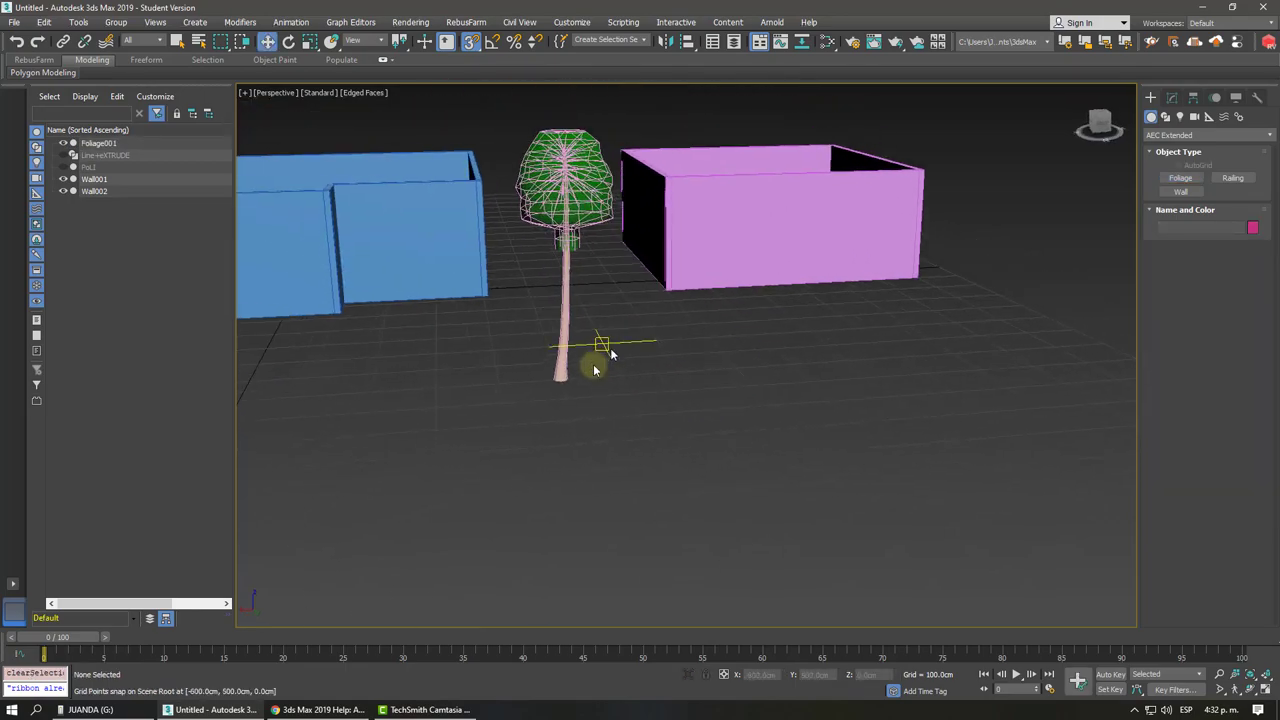
left_click(594, 370)
middle_click_drag(500, 405, 500, 405, "alt")
scroll(500, 405, "up", 5)
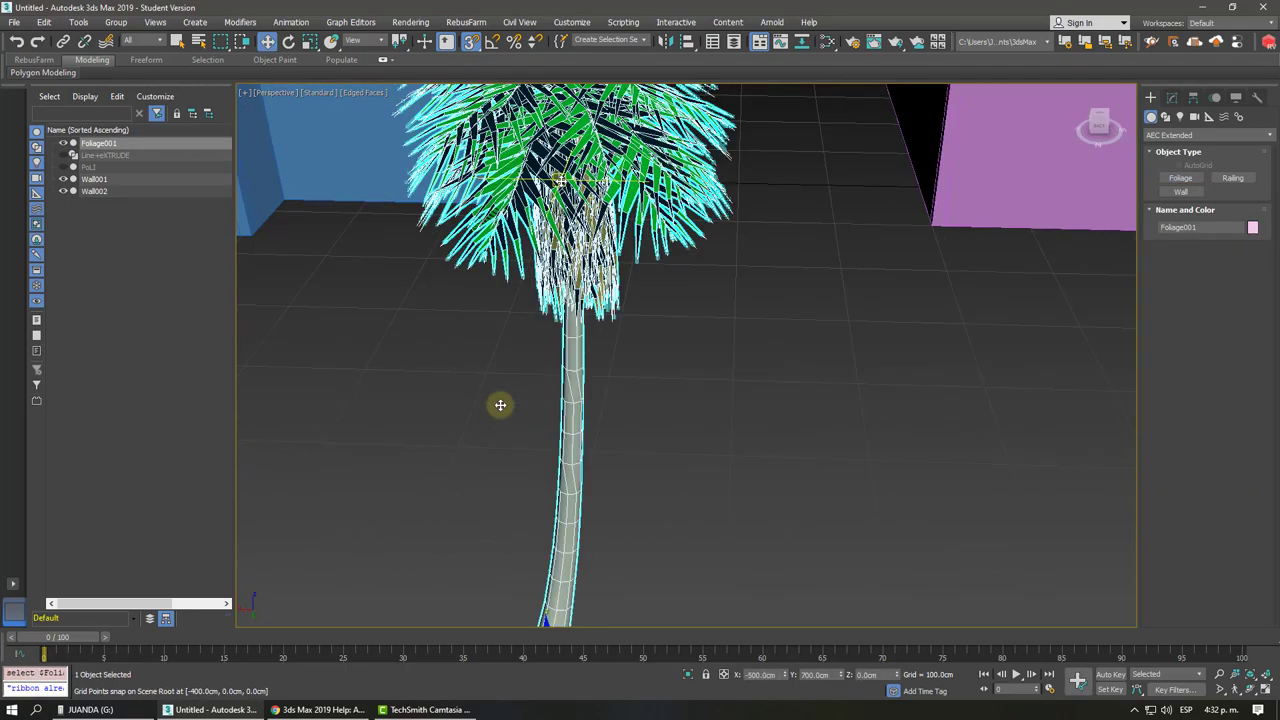
scroll(500, 405, "down", 3)
scroll(500, 405, "down", 4)
scroll(574, 371, "down", 3)
middle_click_drag(574, 371, 1070, 150, "alt")
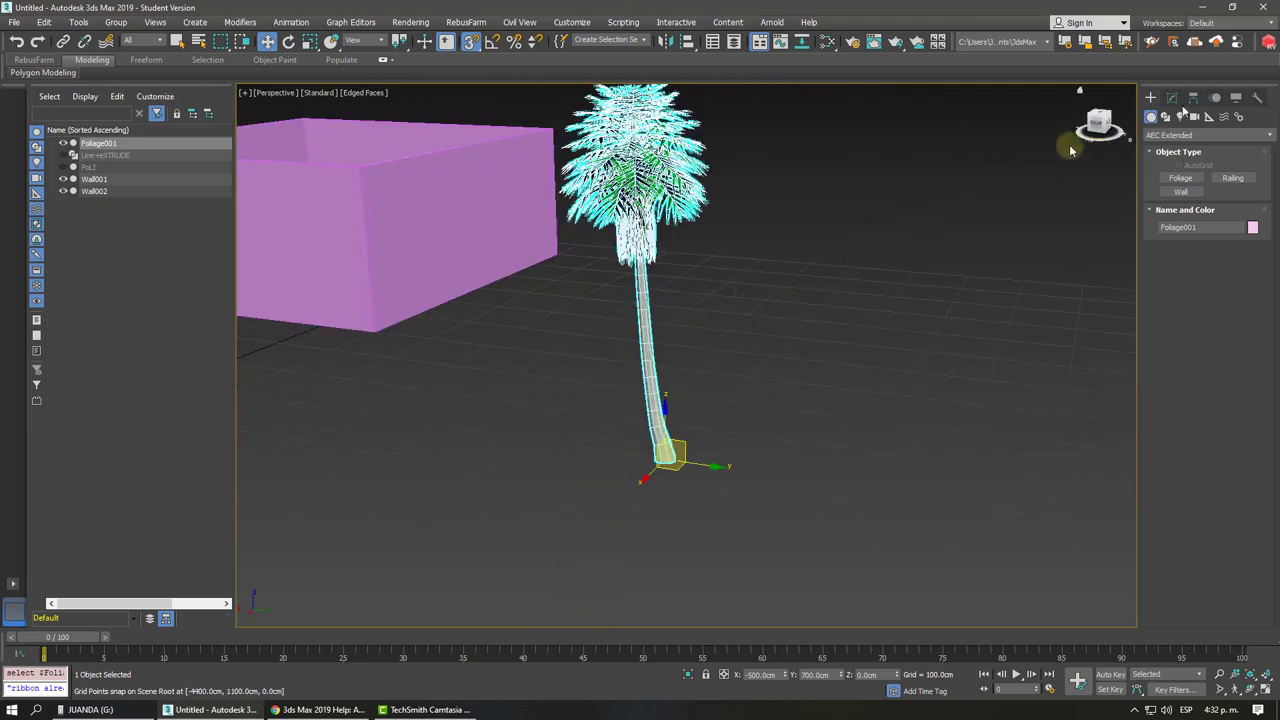
left_click(1172, 98)
left_click_drag(1252, 293, 1244, 345)
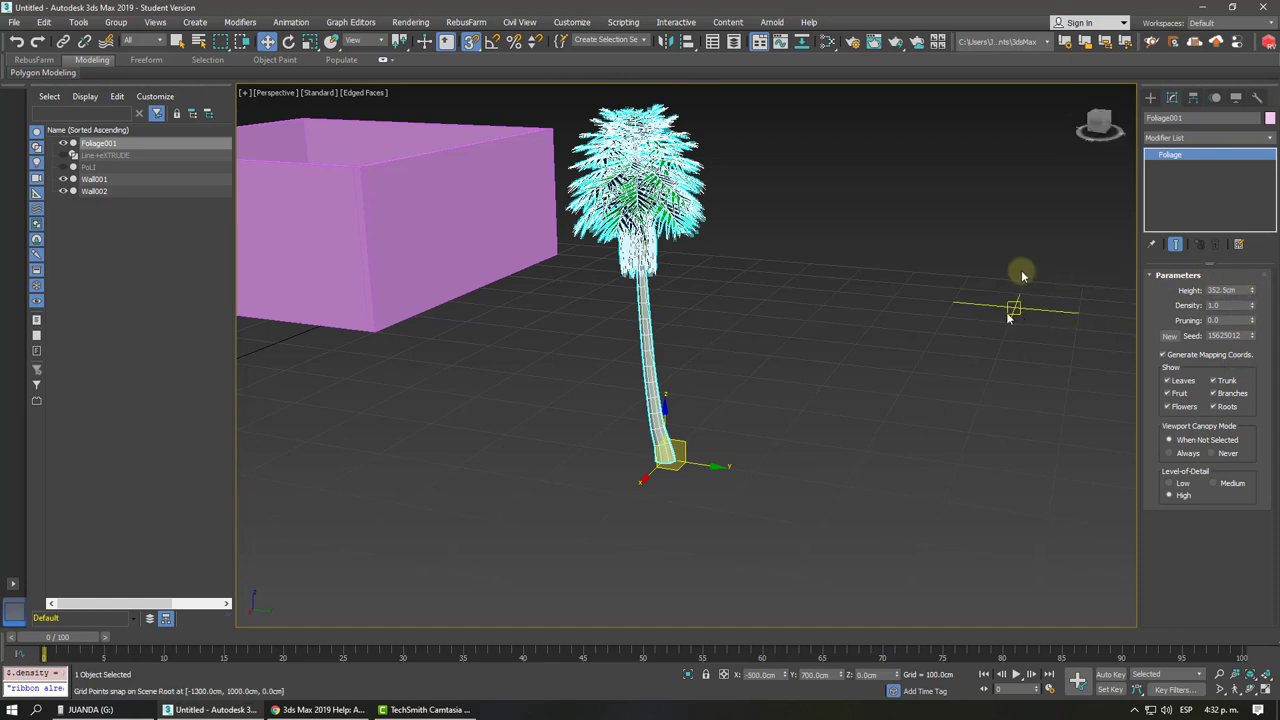
left_click(960, 271)
left_click_drag(773, 256, 616, 345)
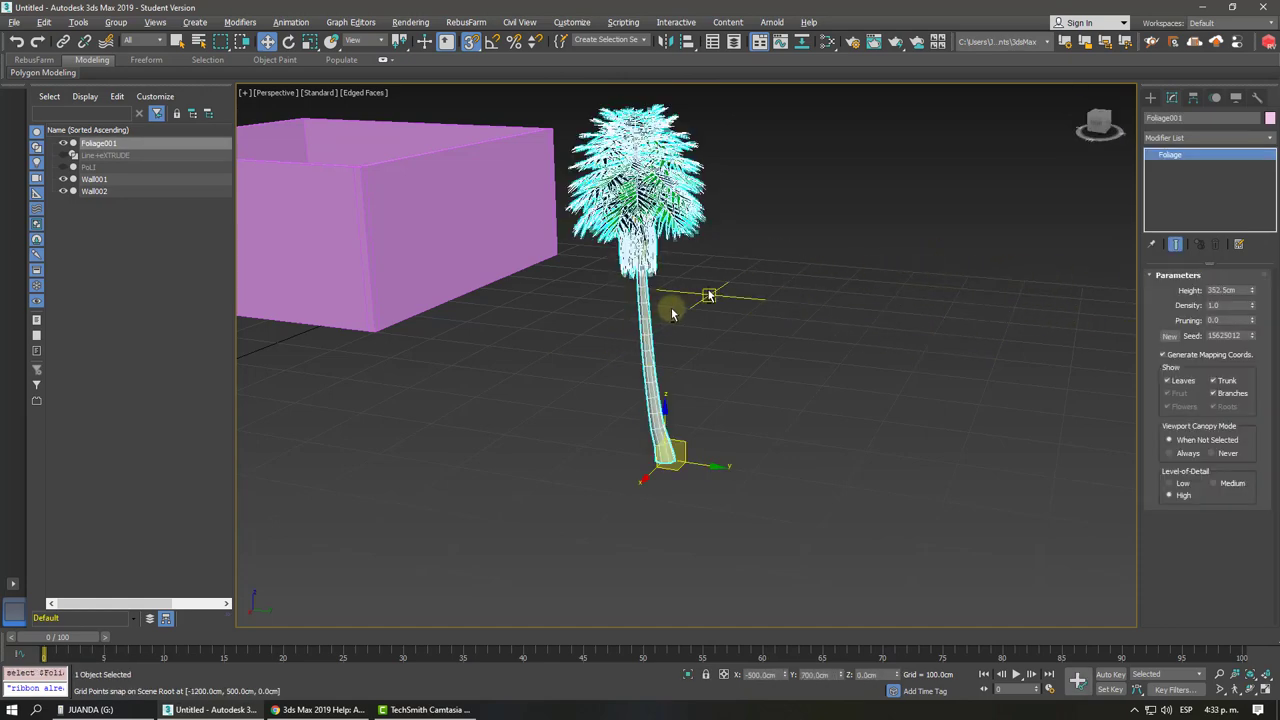
middle_click_drag(674, 300, 757, 265, "alt")
key("Delete")
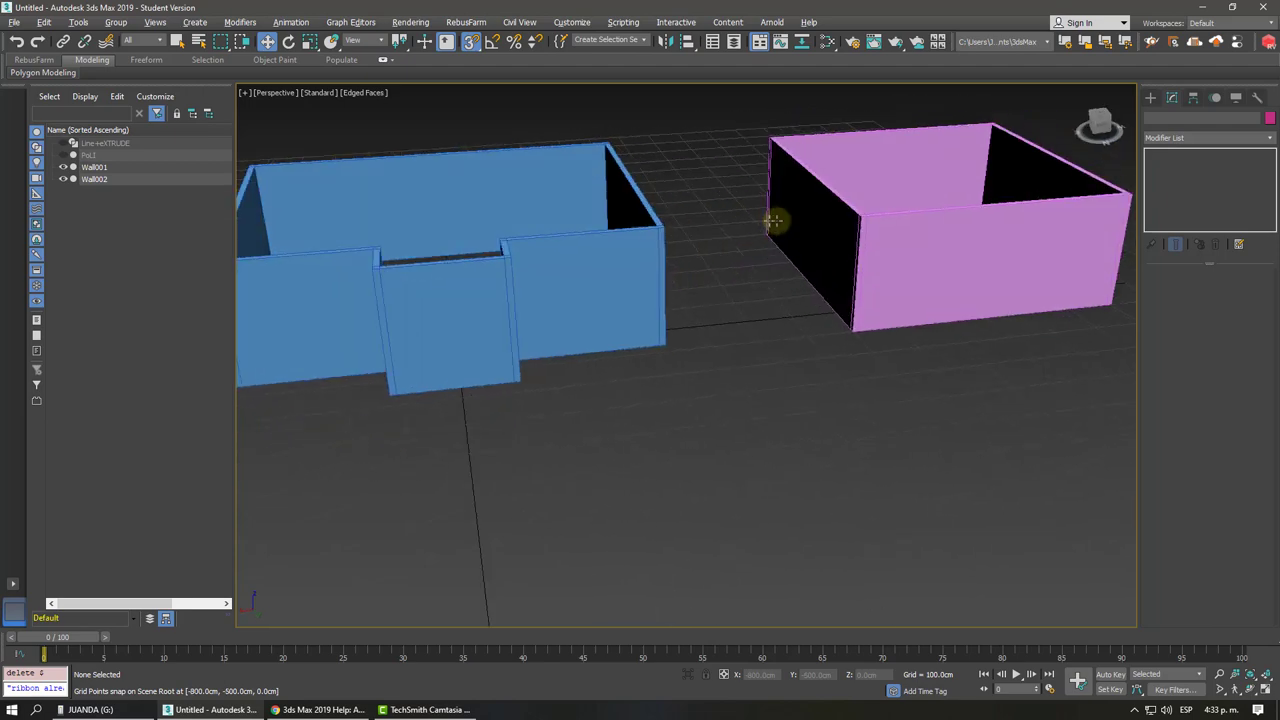
Hide the pink Wall002 box so only Wall001 remains in view.
scroll(771, 222, "down", 5)
scroll(778, 226, "up", 4)
scroll(774, 217, "up", 1)
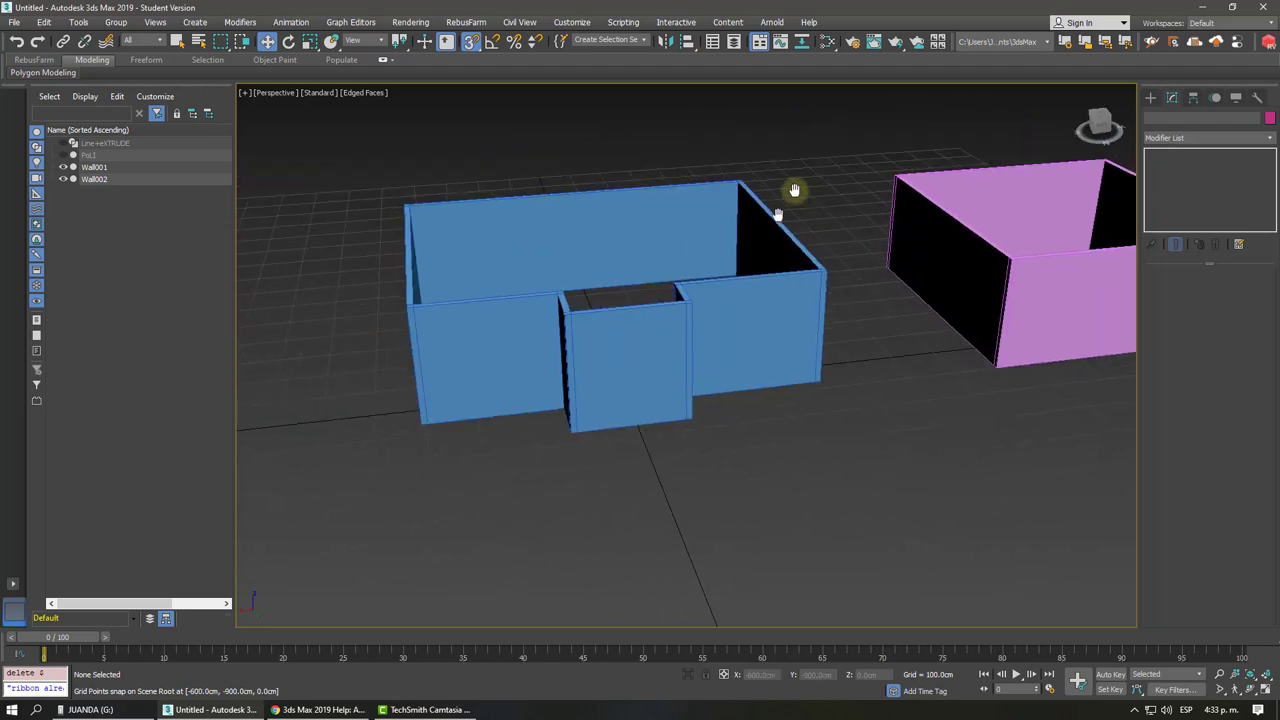
left_click(697, 243)
middle_click_drag(723, 229, 900, 157, "alt")
left_click(850, 230)
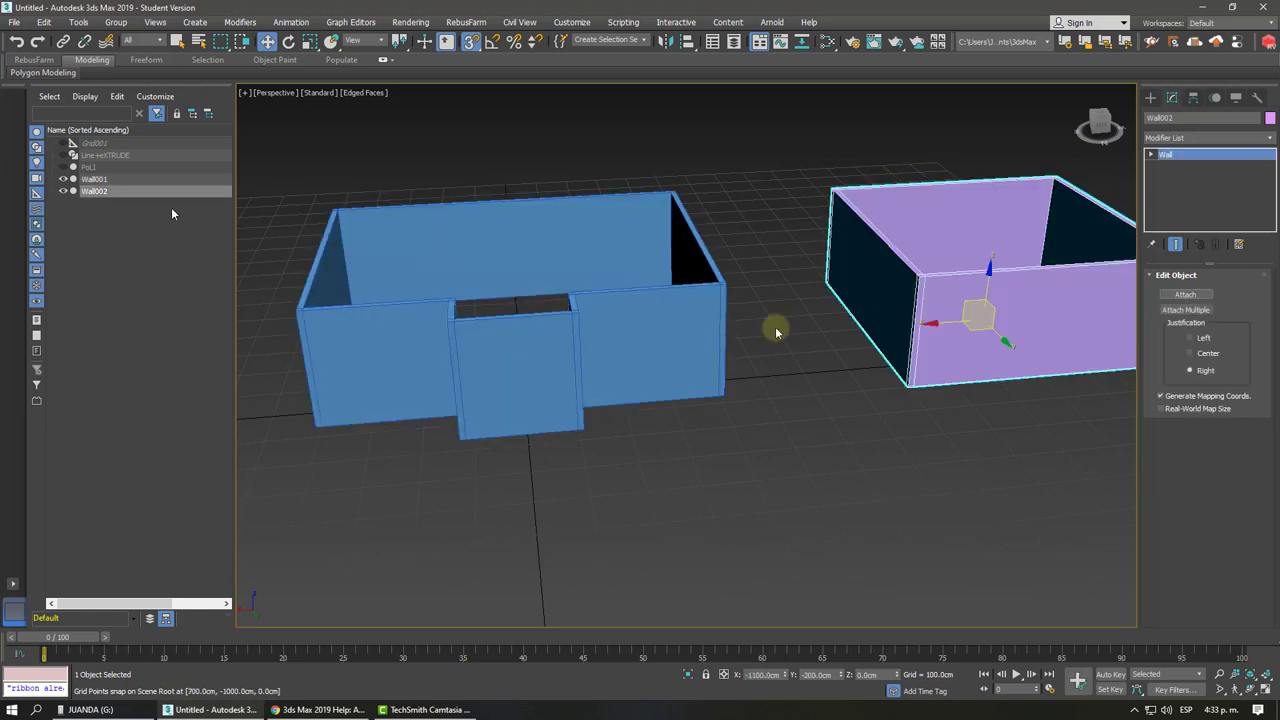
left_click(62, 191)
left_click(840, 271)
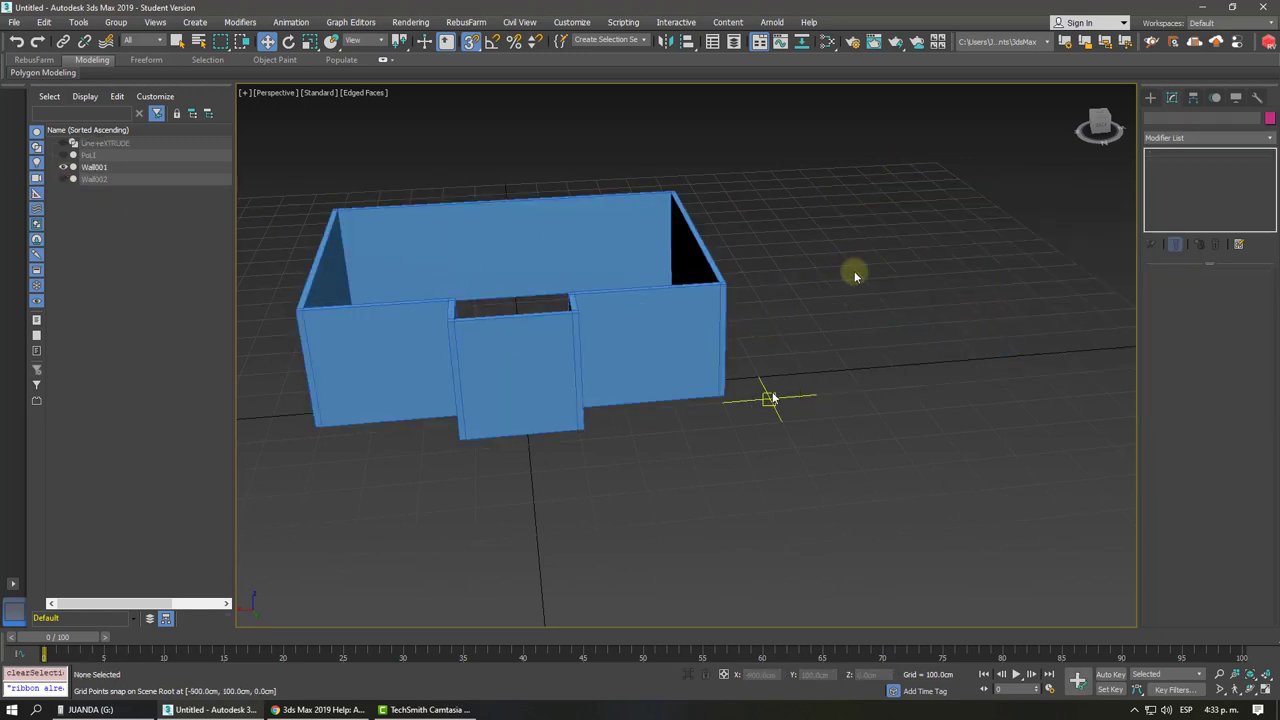
middle_click_drag(854, 271, 743, 317, "alt")
Switch the Create panel to Standard Primitives and pick the Plane tool.
scroll(743, 314, "up", 2)
scroll(741, 316, "up", 1)
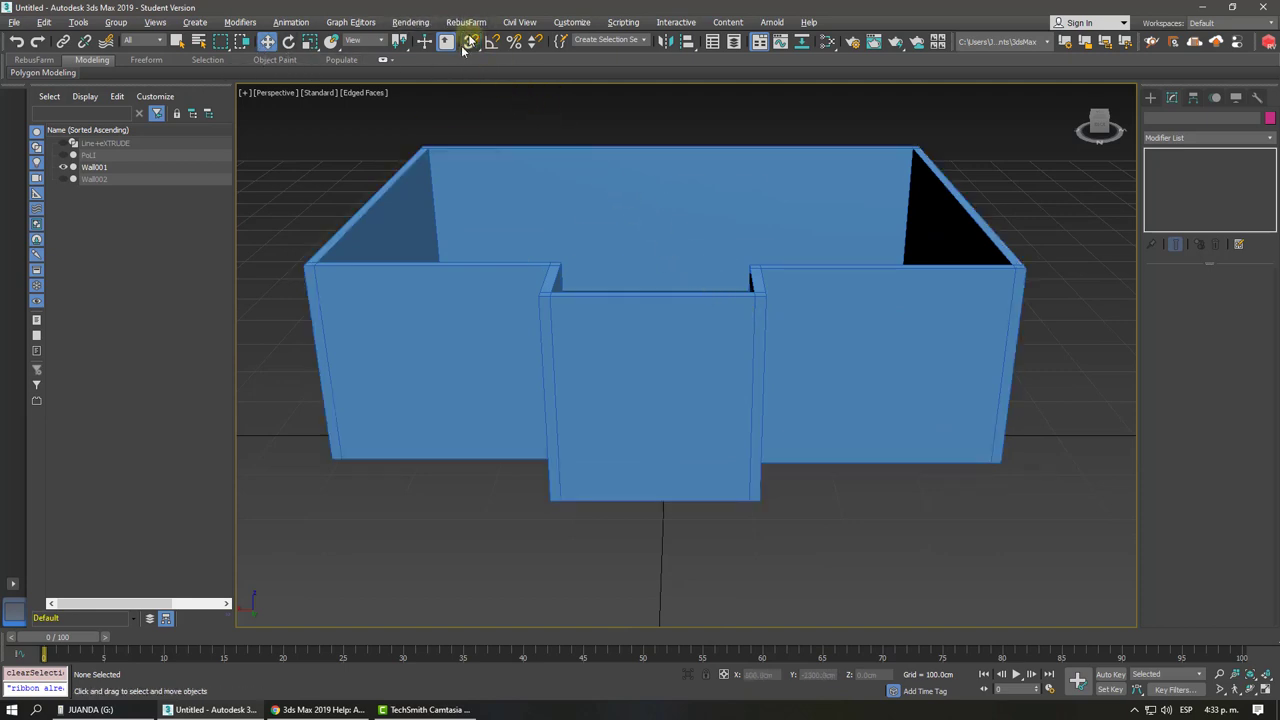
left_click(1150, 97)
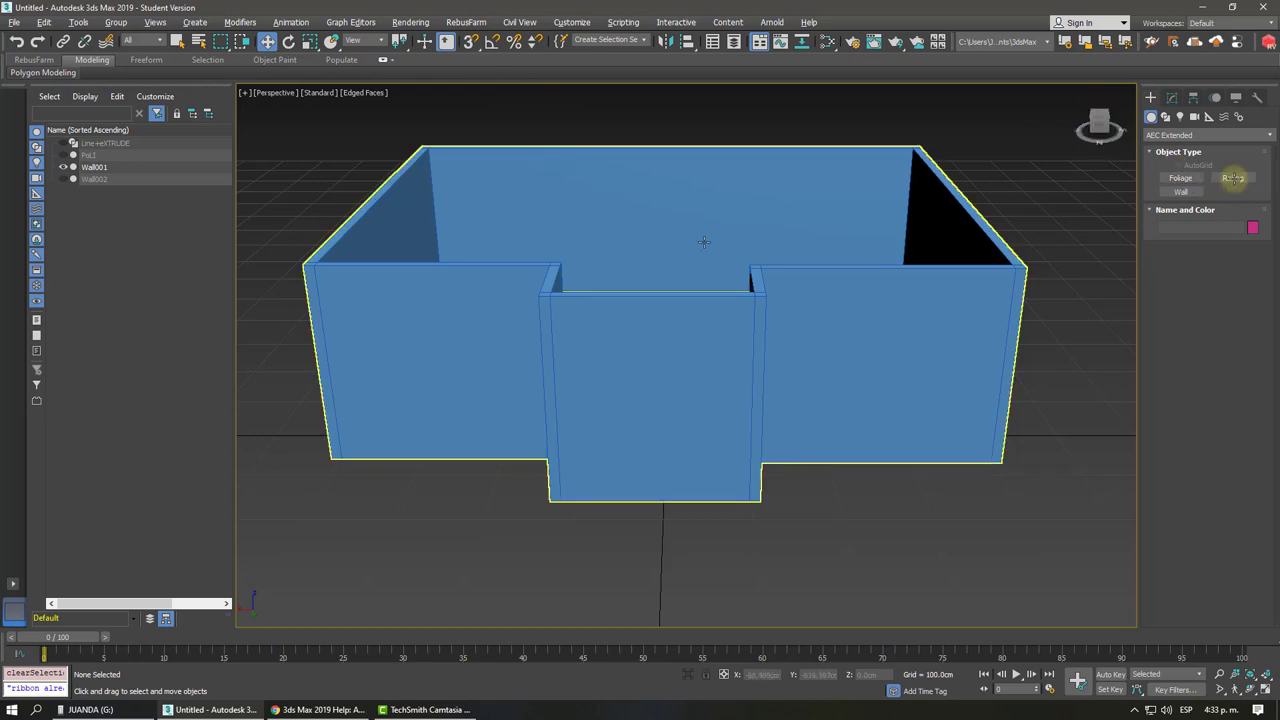
middle_click_drag(483, 252, 897, 189, "alt")
left_click(691, 191)
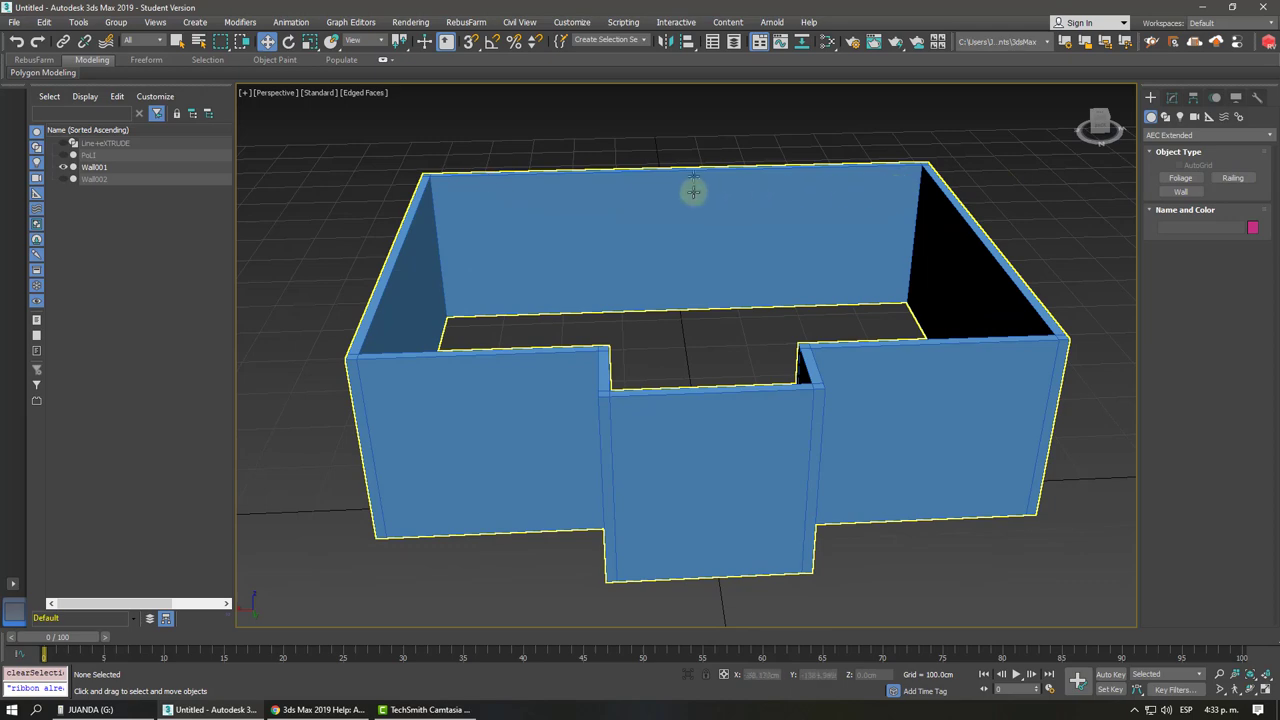
mouse_move(693, 191)
middle_mouse_down("alt")
mouse_move(846, 249)
mouse_move(862, 160)
middle_mouse_up("alt")
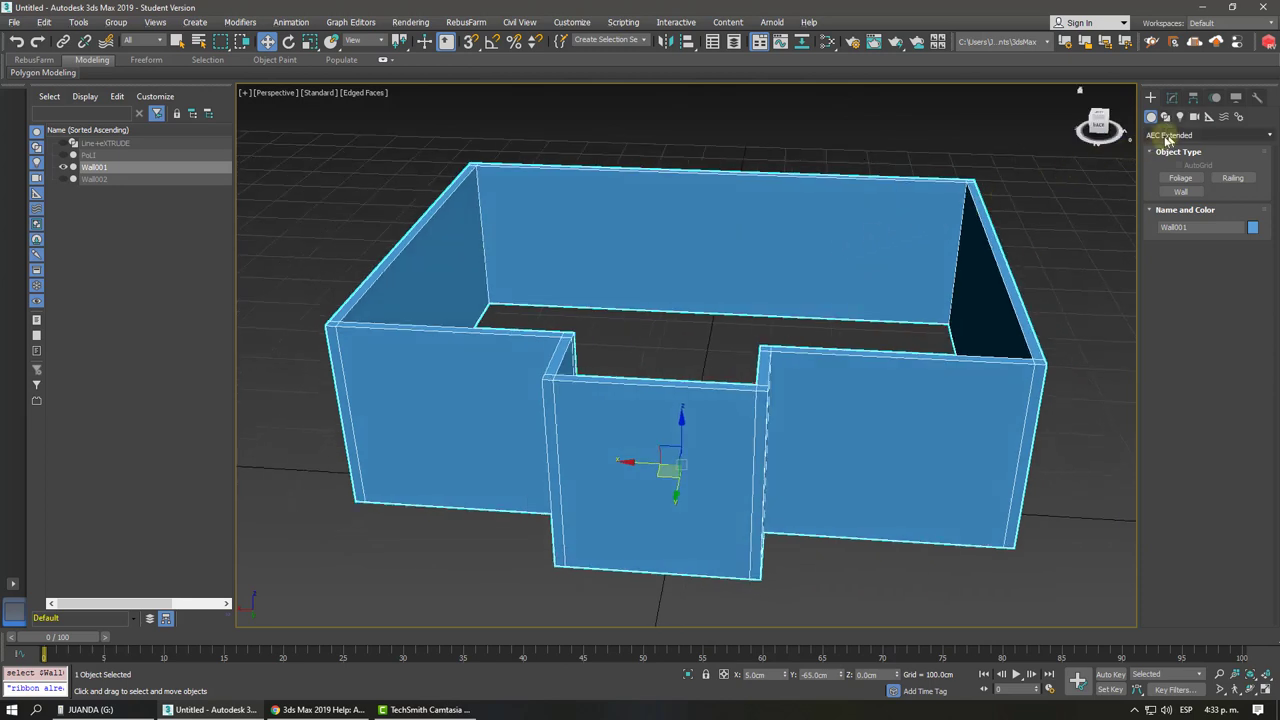
left_click(1168, 140)
left_click(1176, 147)
left_click(1240, 238)
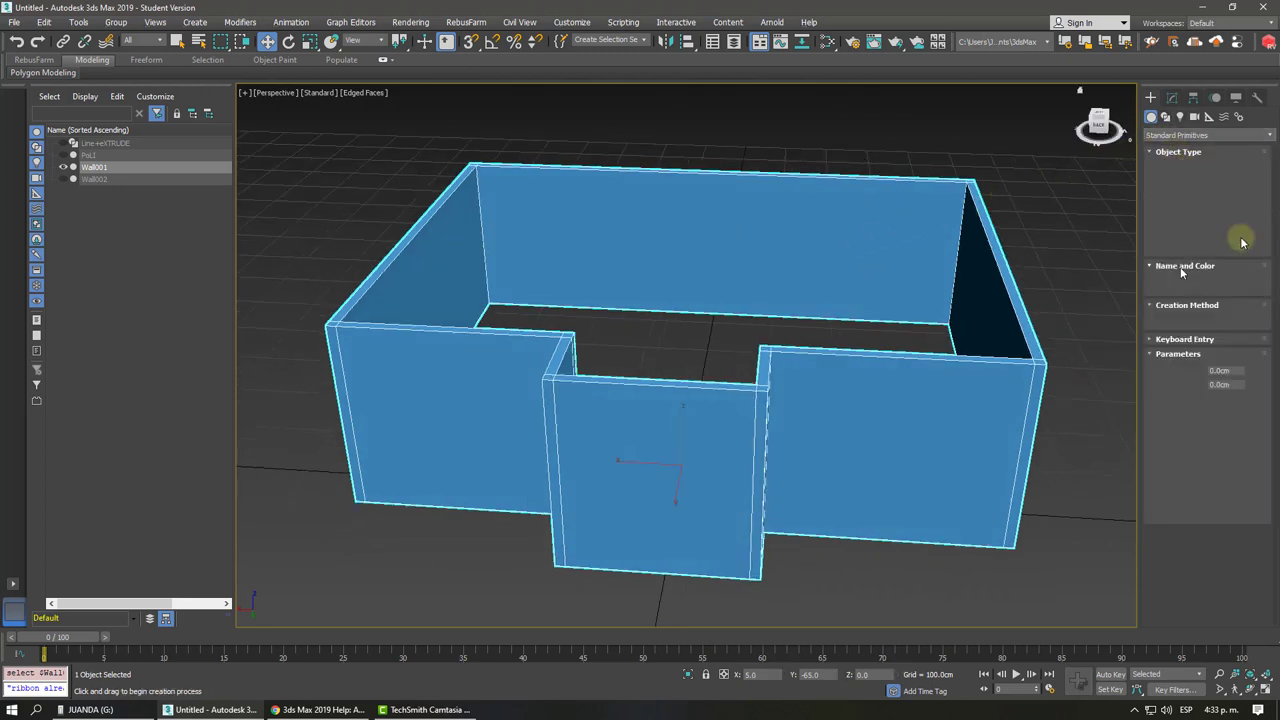
middle_click_drag(686, 197, 714, 208, "alt")
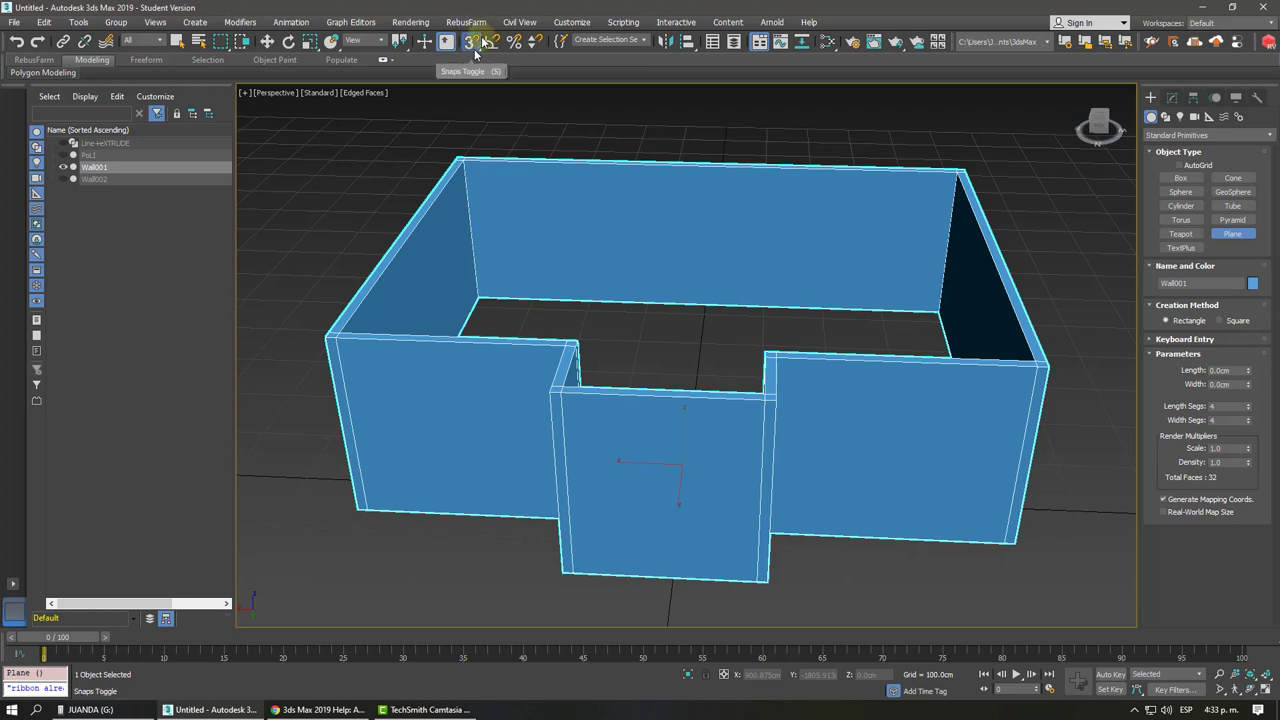
With vertex snapping on, drag a 620 × 820 cm Plane001 across Wall001's tops at 250 cm.
left_click(472, 42)
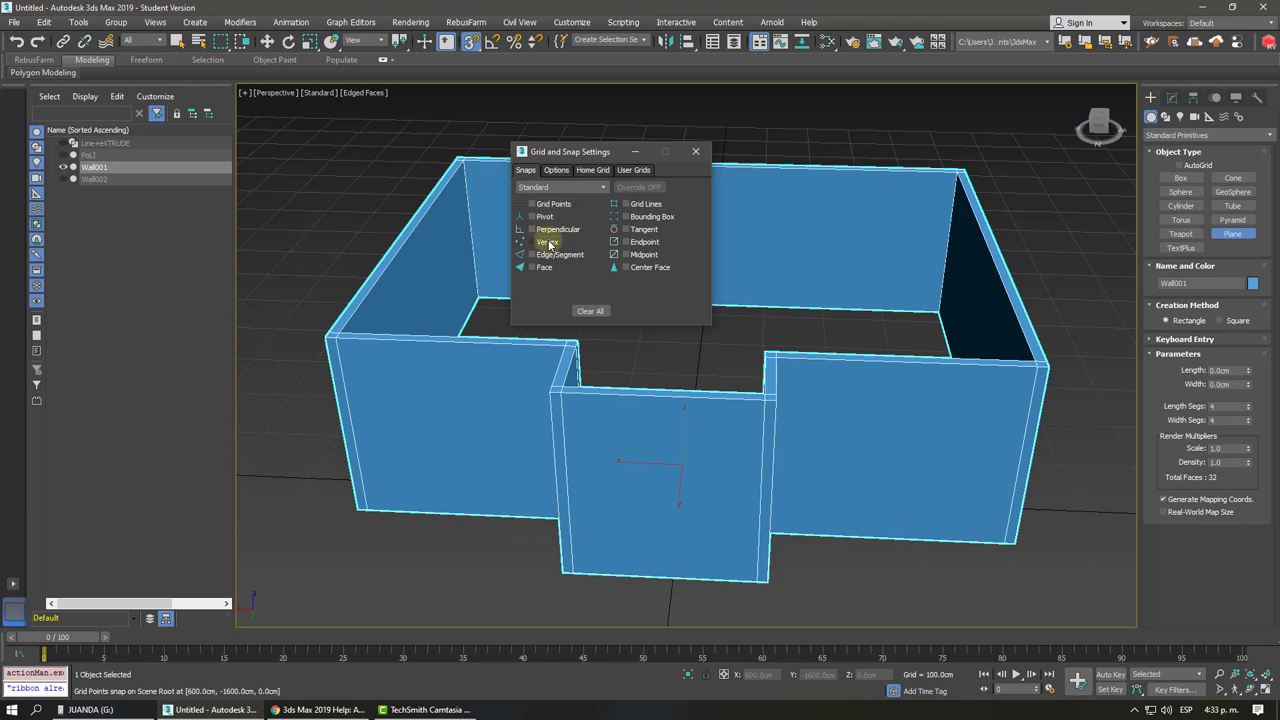
left_click(695, 151)
mouse_move(451, 148)
left_mouse_down()
mouse_move(481, 176)
mouse_move(978, 228)
mouse_move(1050, 370)
left_mouse_up()
middle_click_drag(1050, 370, 948, 331, "alt")
scroll(1049, 369, "up", 3)
scroll(948, 331, "down", 3)
Set Plane001's length and width segments to 1.
key("w")
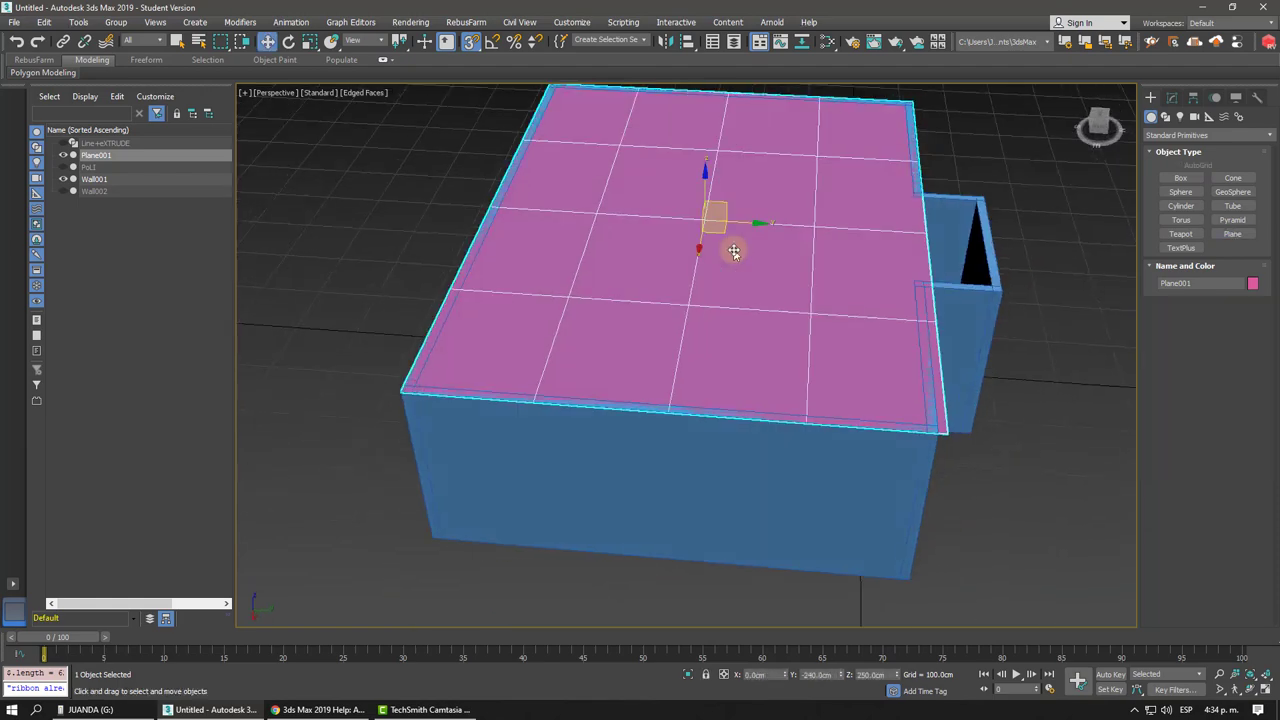
left_click(1170, 100)
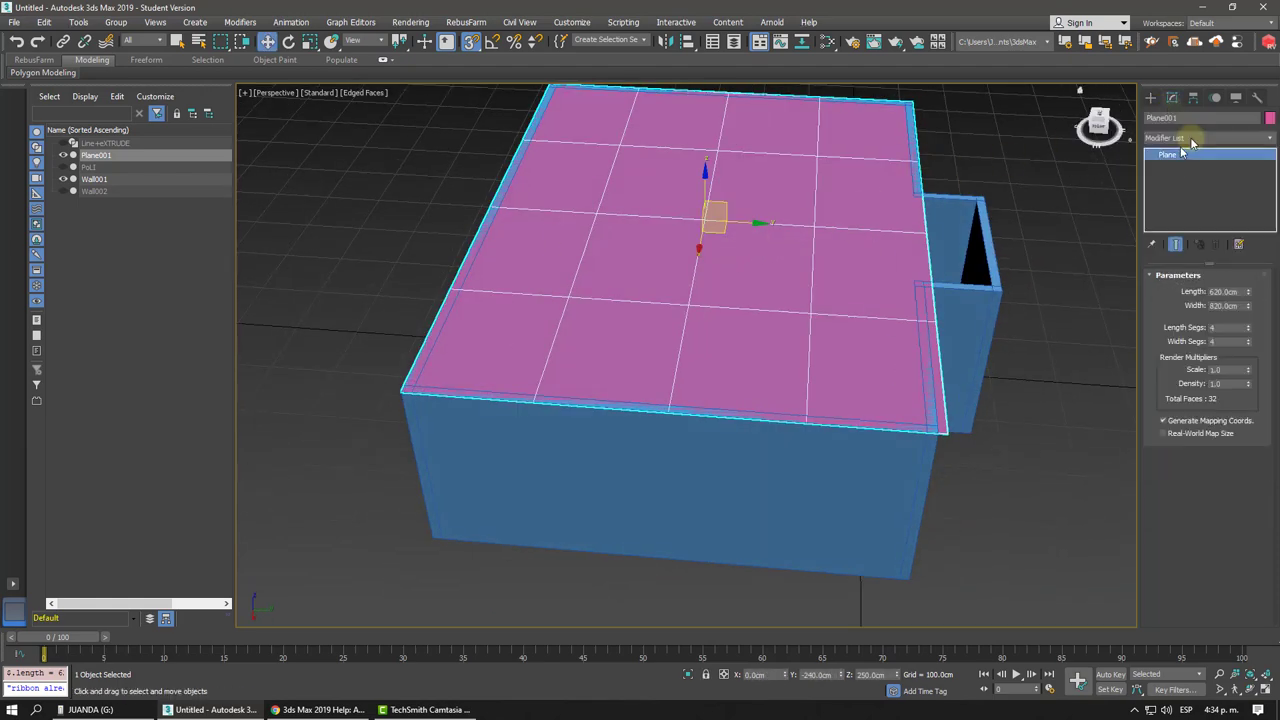
left_click(1191, 139)
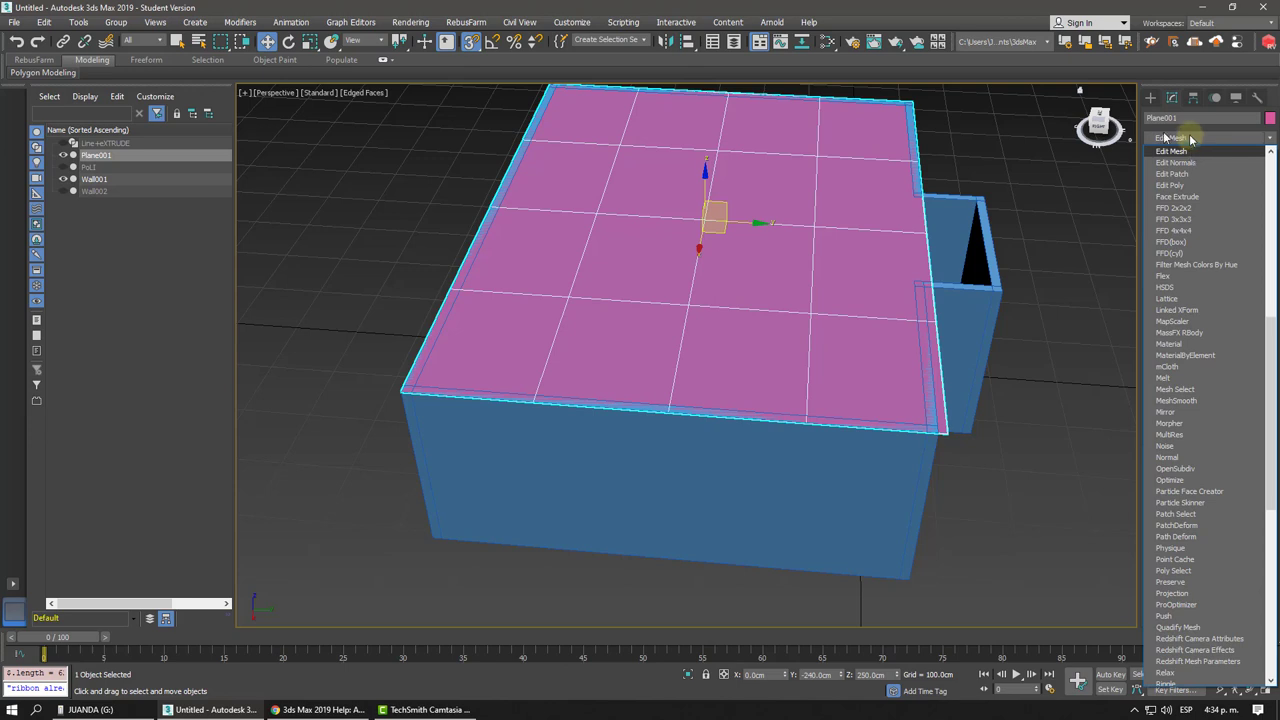
left_click(1191, 139)
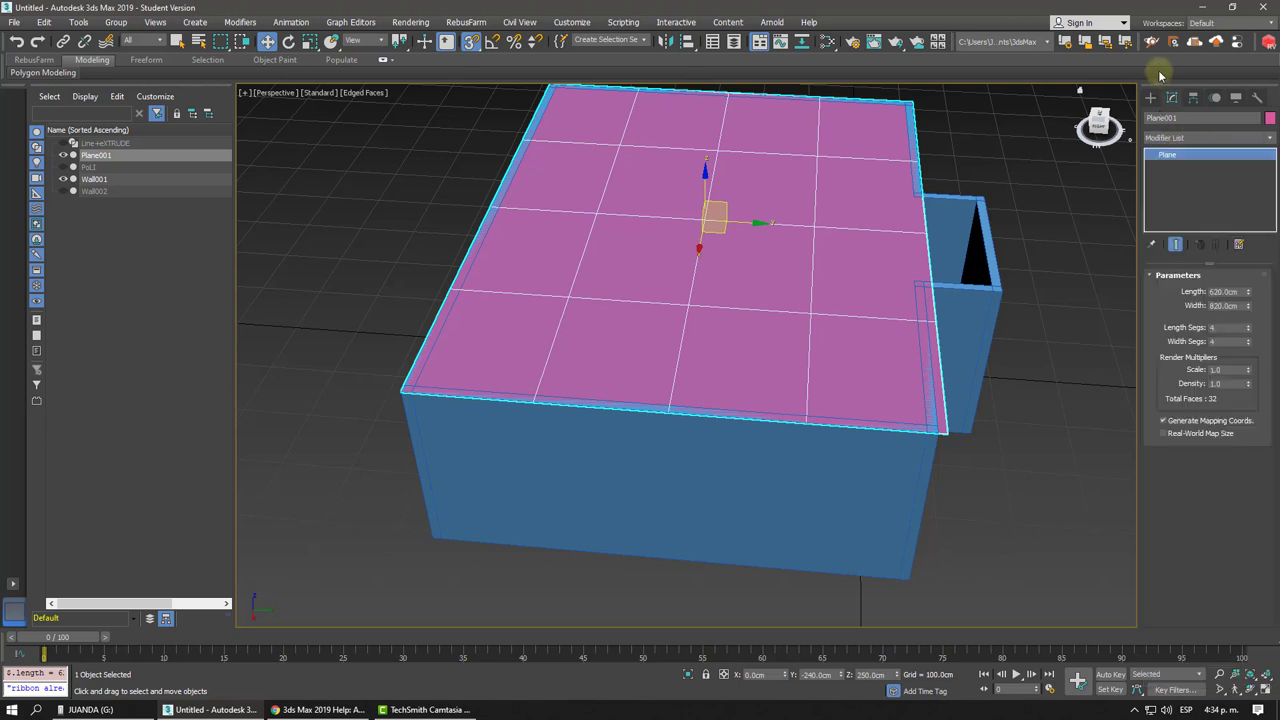
right_click(1250, 331)
right_click(1248, 341)
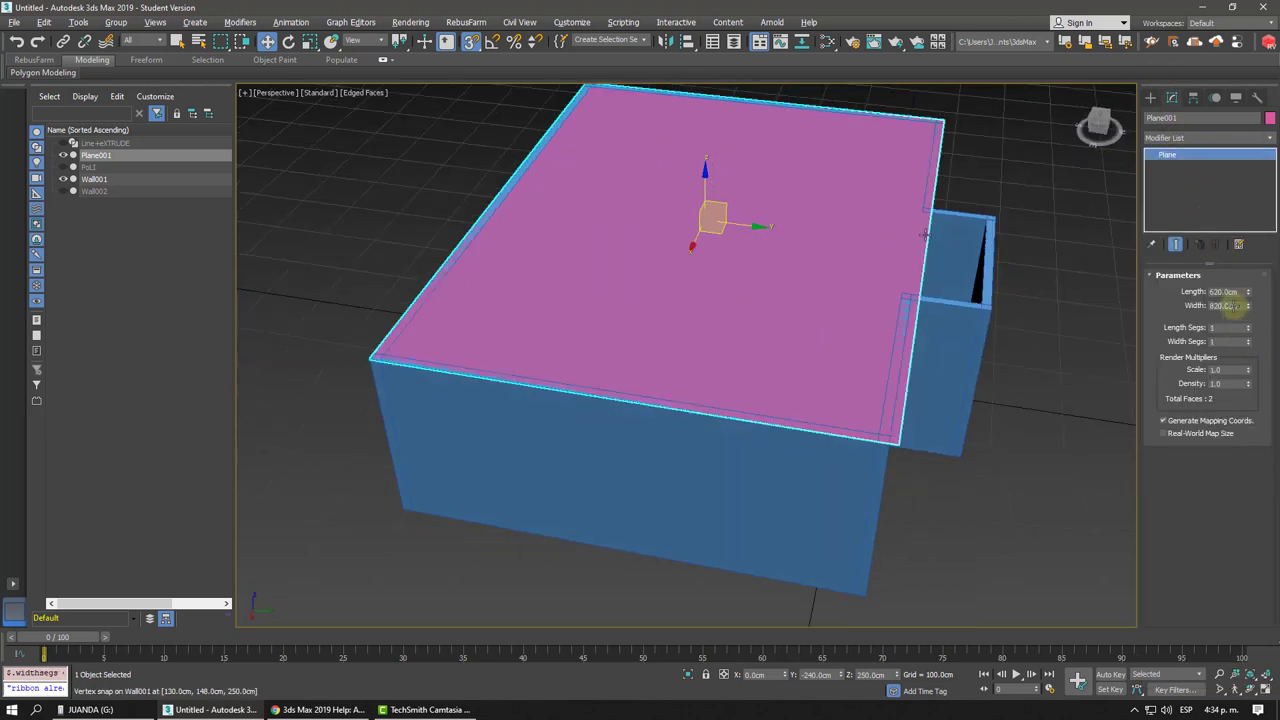
Add an Edit Poly modifier to Plane001 and enter Edge sub-object level.
left_click(1172, 139)
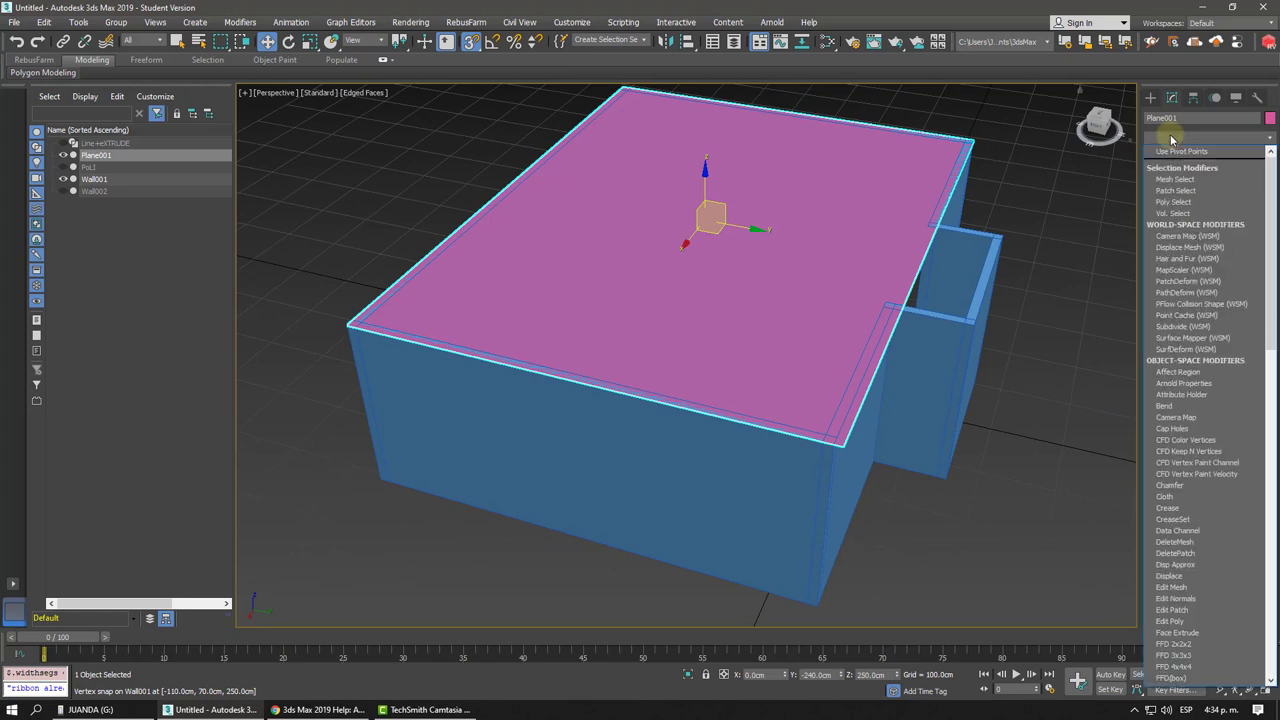
key("e")
left_click(1190, 186)
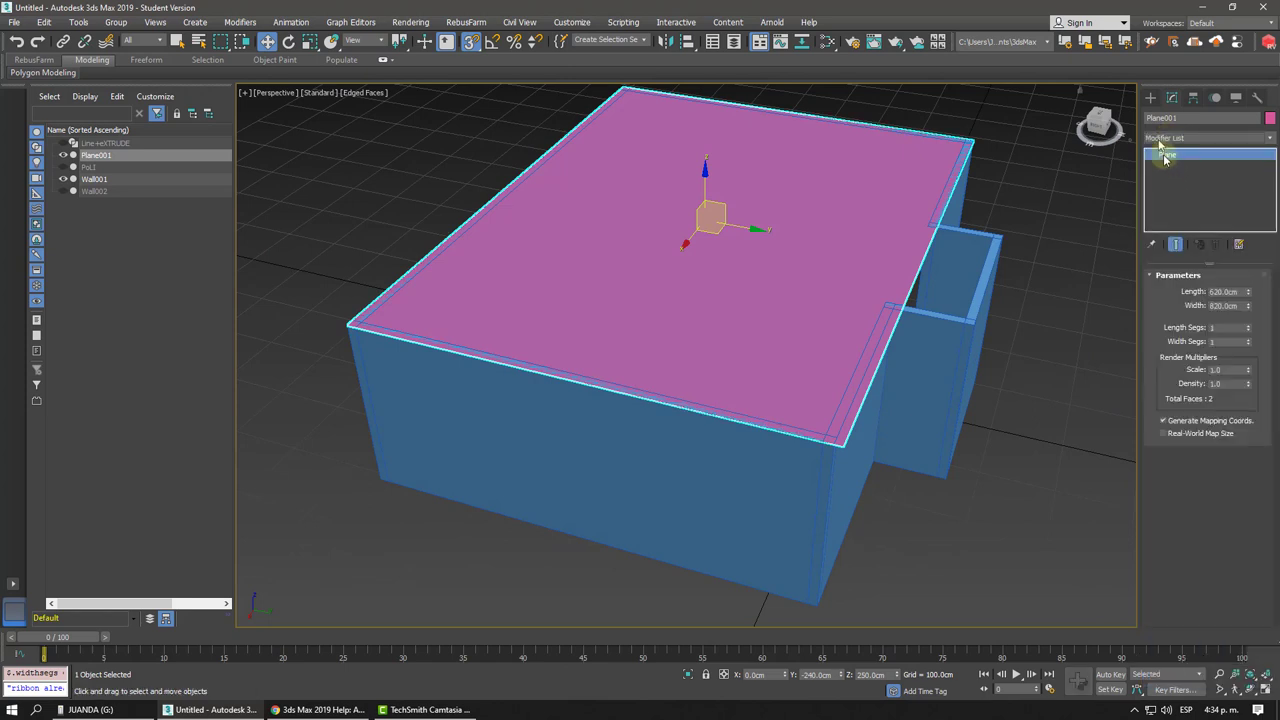
left_click(1164, 155)
left_click(1187, 178)
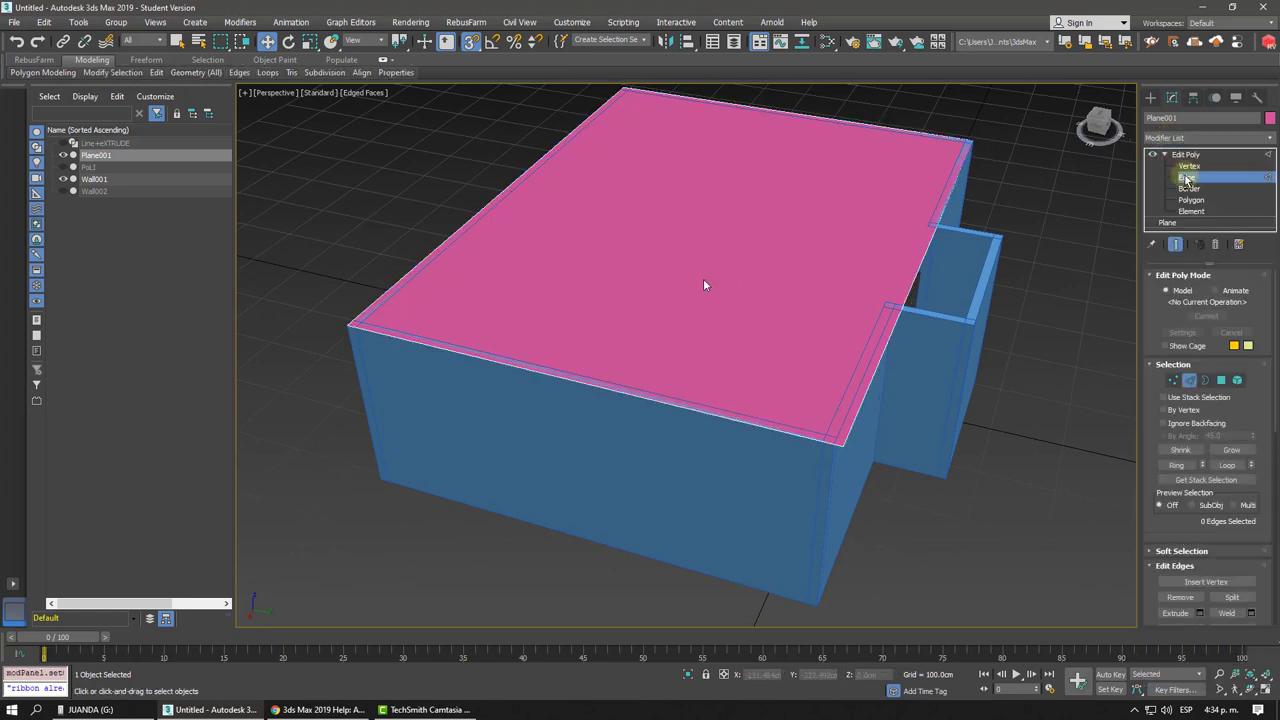
mouse_move(703, 278)
middle_mouse_down("alt")
mouse_move(626, 272)
mouse_move(451, 303)
middle_mouse_up("alt")
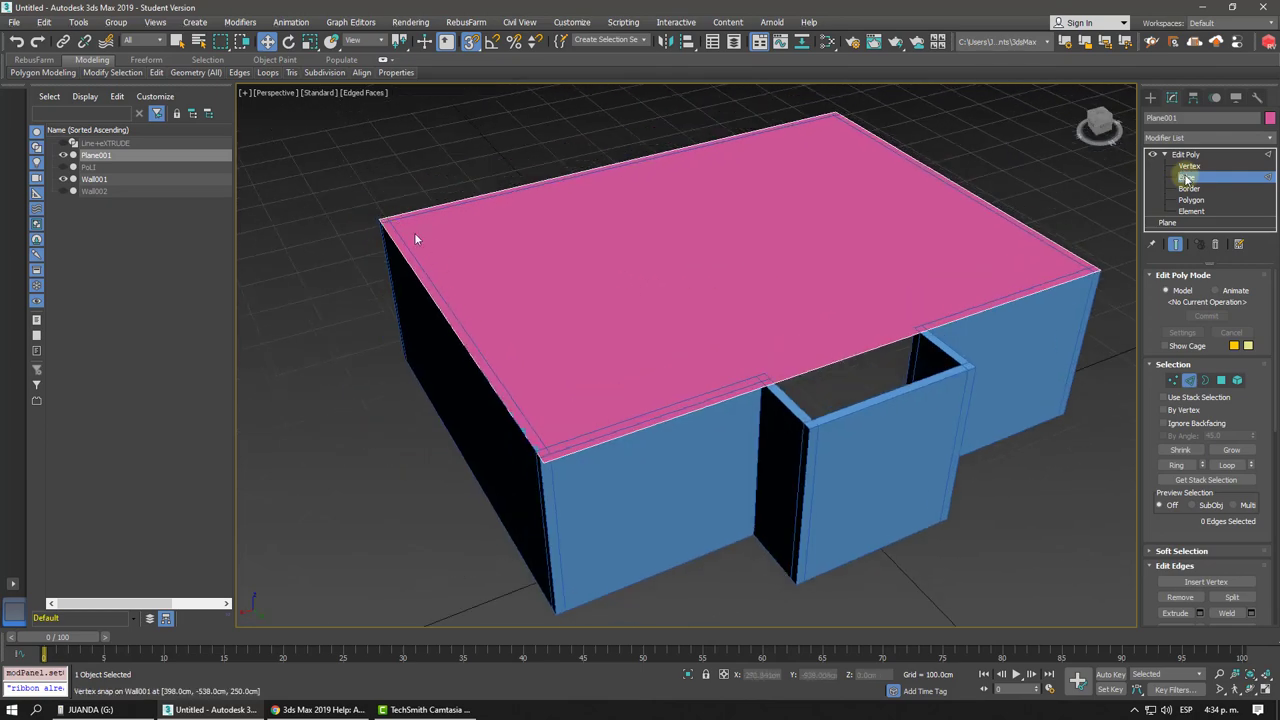
mouse_move(651, 409)
middle_mouse_down("alt")
mouse_move(449, 266)
mouse_move(674, 190)
middle_mouse_up("alt")
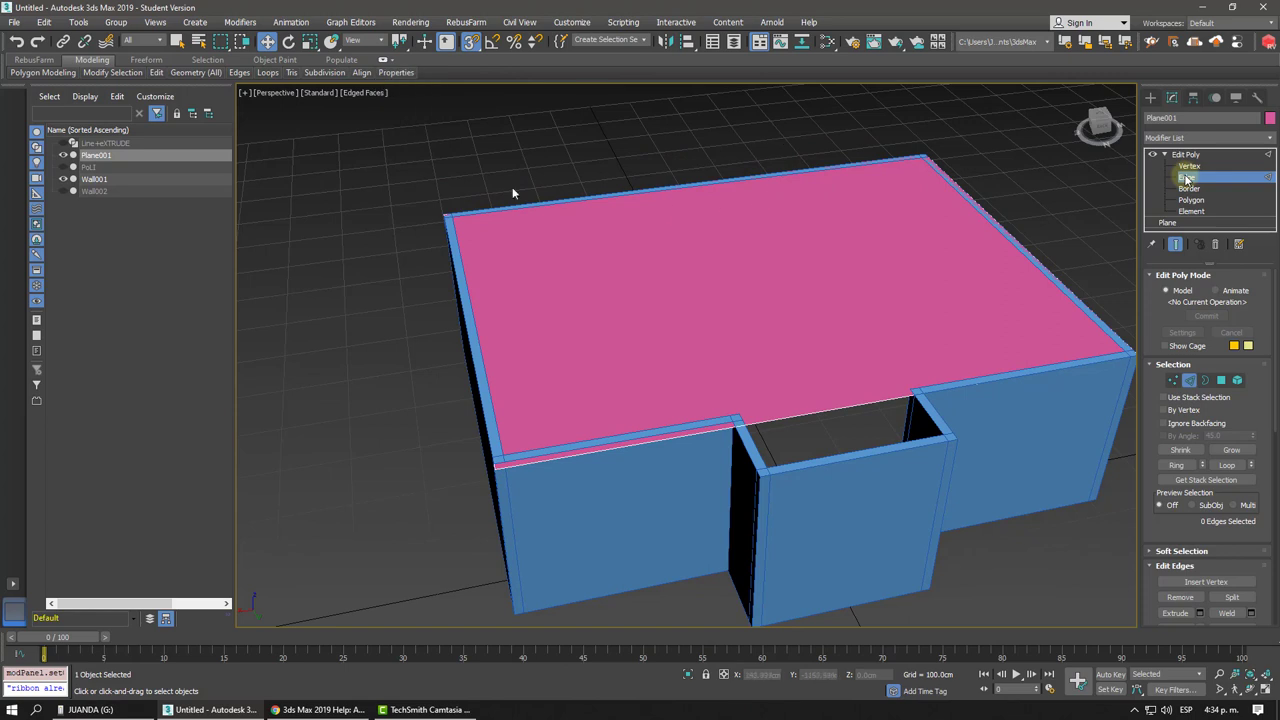
Insert Swift Loop edges just inside the roof's left and opposite borders.
mouse_move(156, 72)
left_click(264, 106)
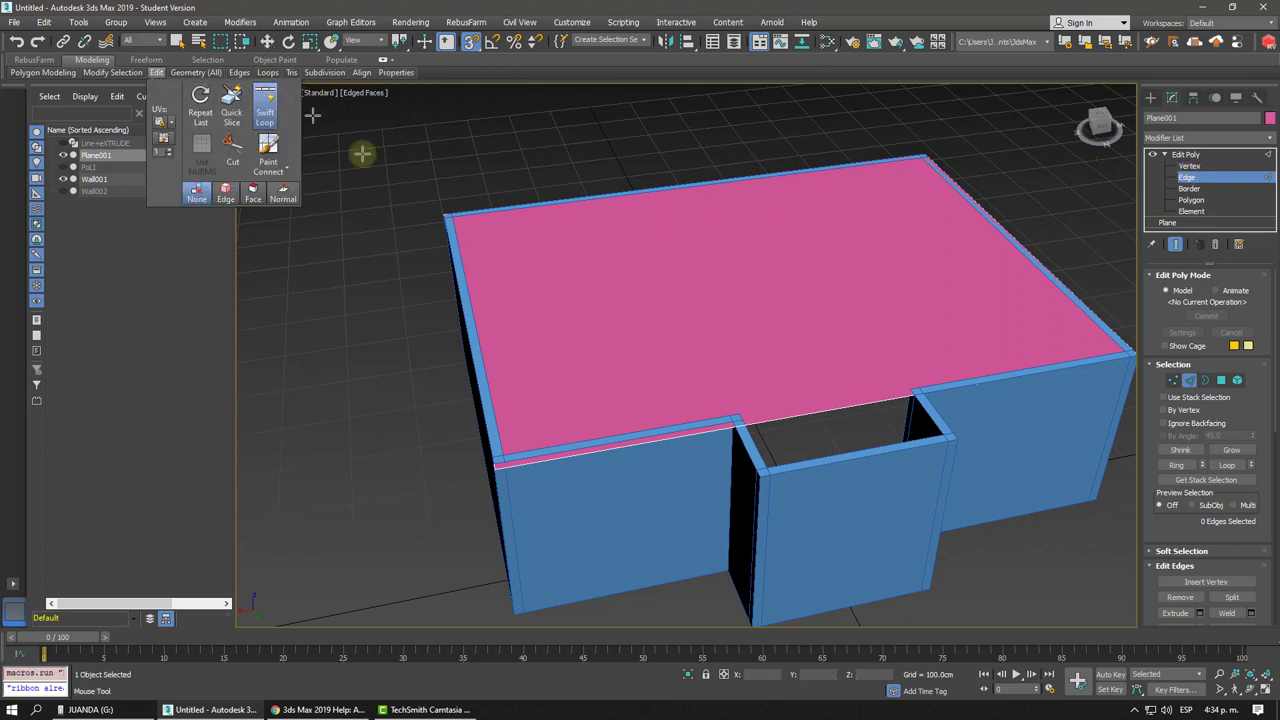
left_click(474, 240)
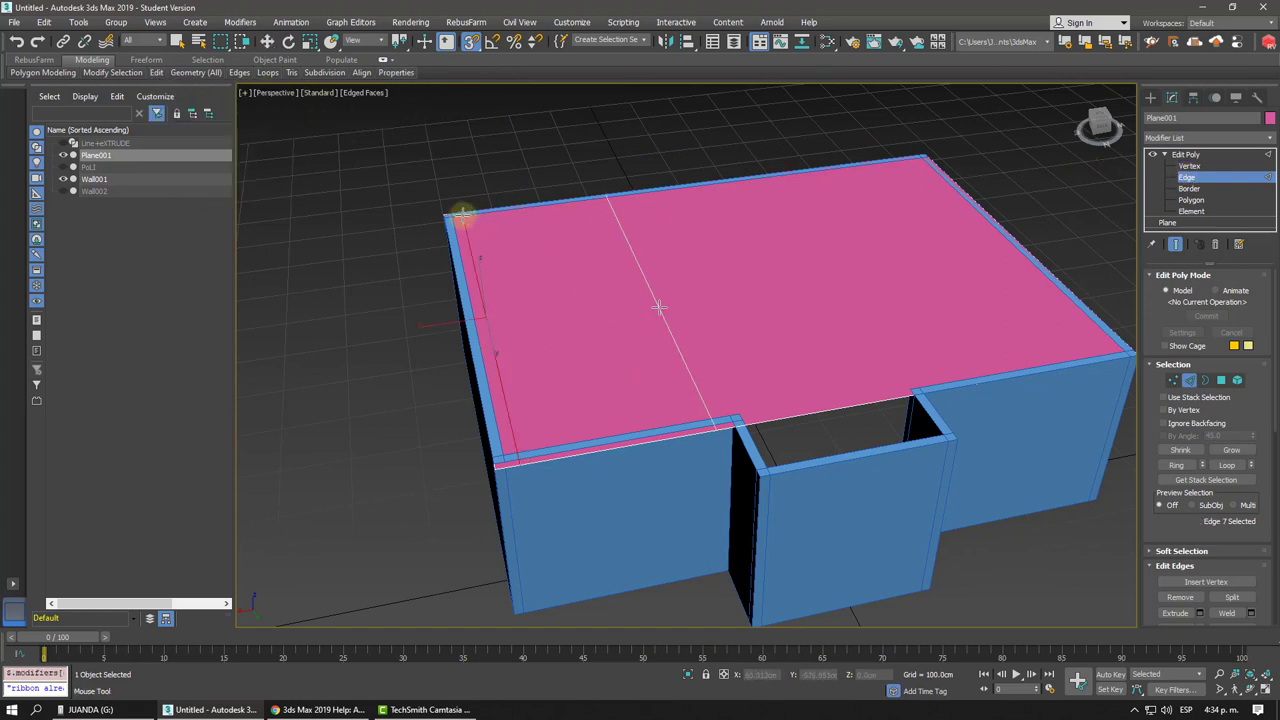
middle_click_drag(633, 259, 543, 259)
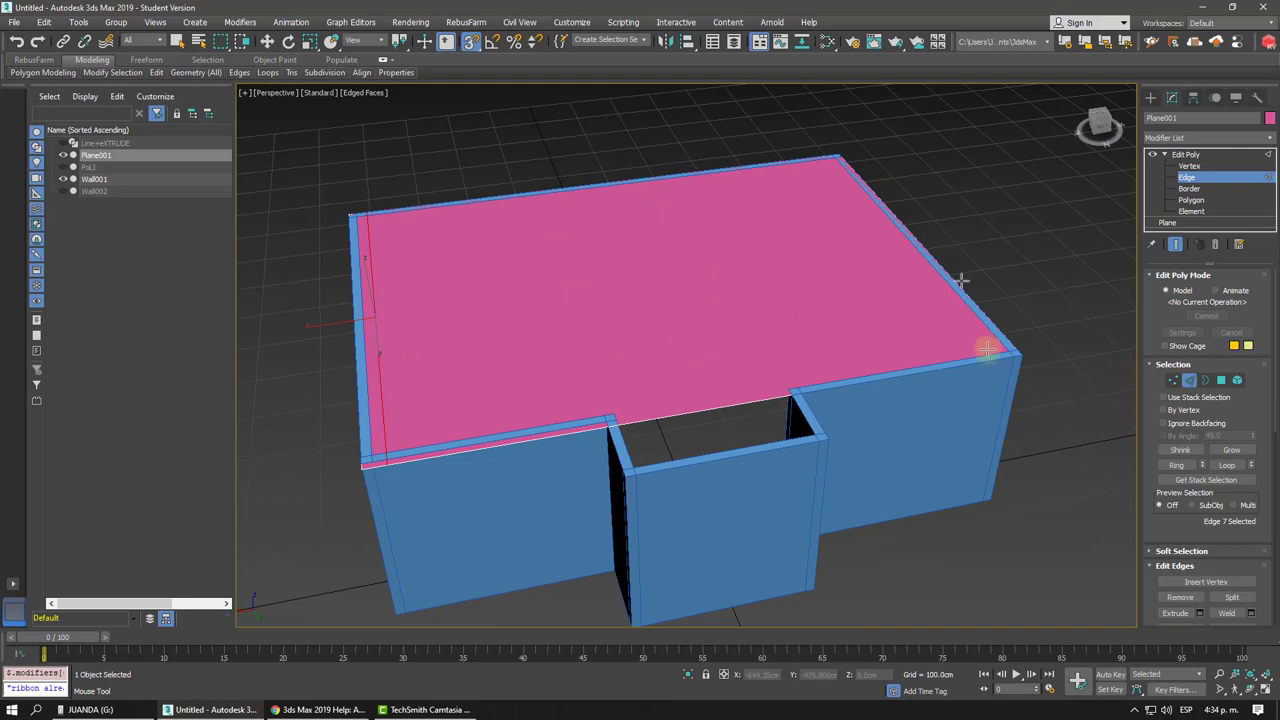
left_click(997, 352)
middle_click_drag(983, 351, 738, 347, "alt")
Toggle edged-faces shading, clear the selection, and add another inset loop near the roof corner.
key("w")
scroll(737, 310, "down", 5)
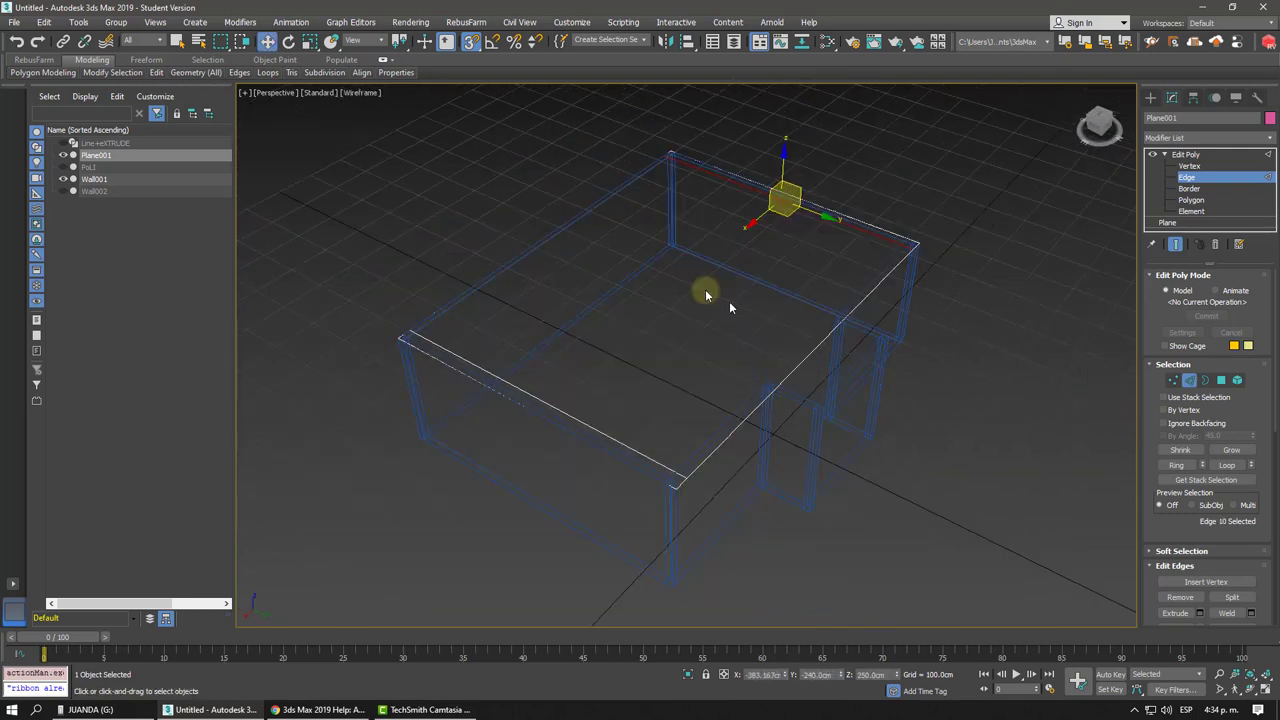
key("F4")
left_click(471, 183)
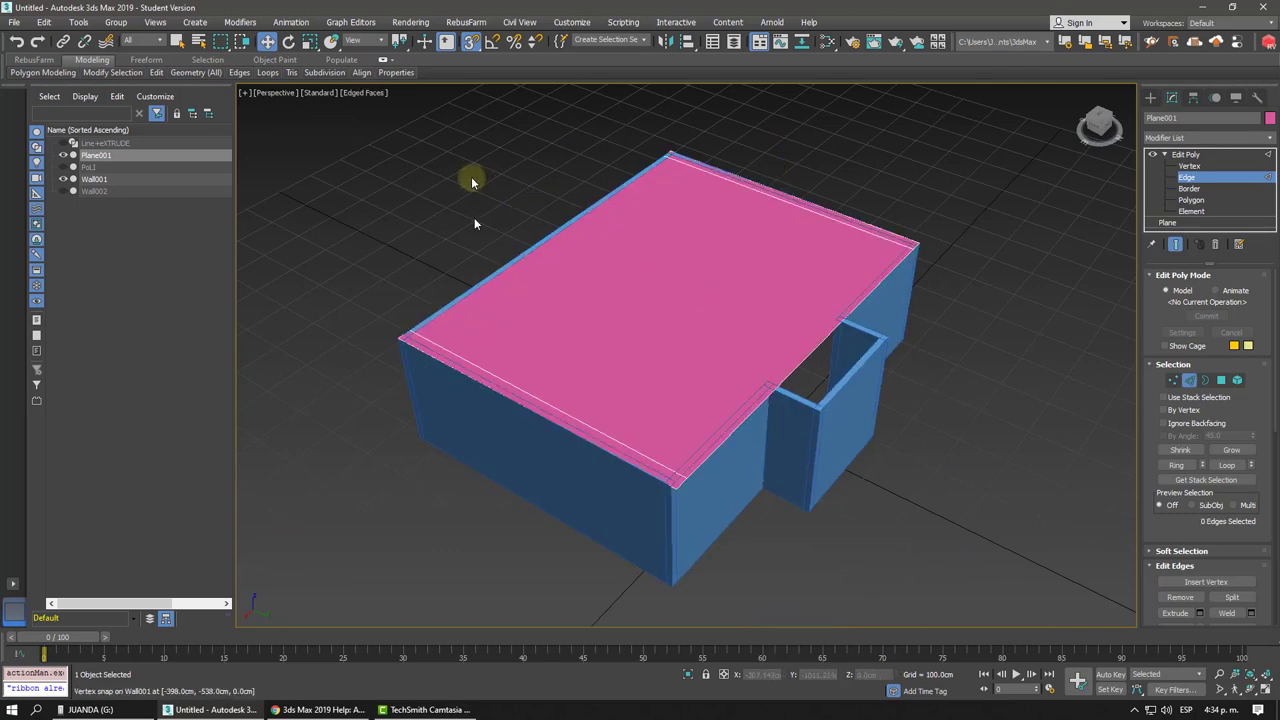
key("F4")
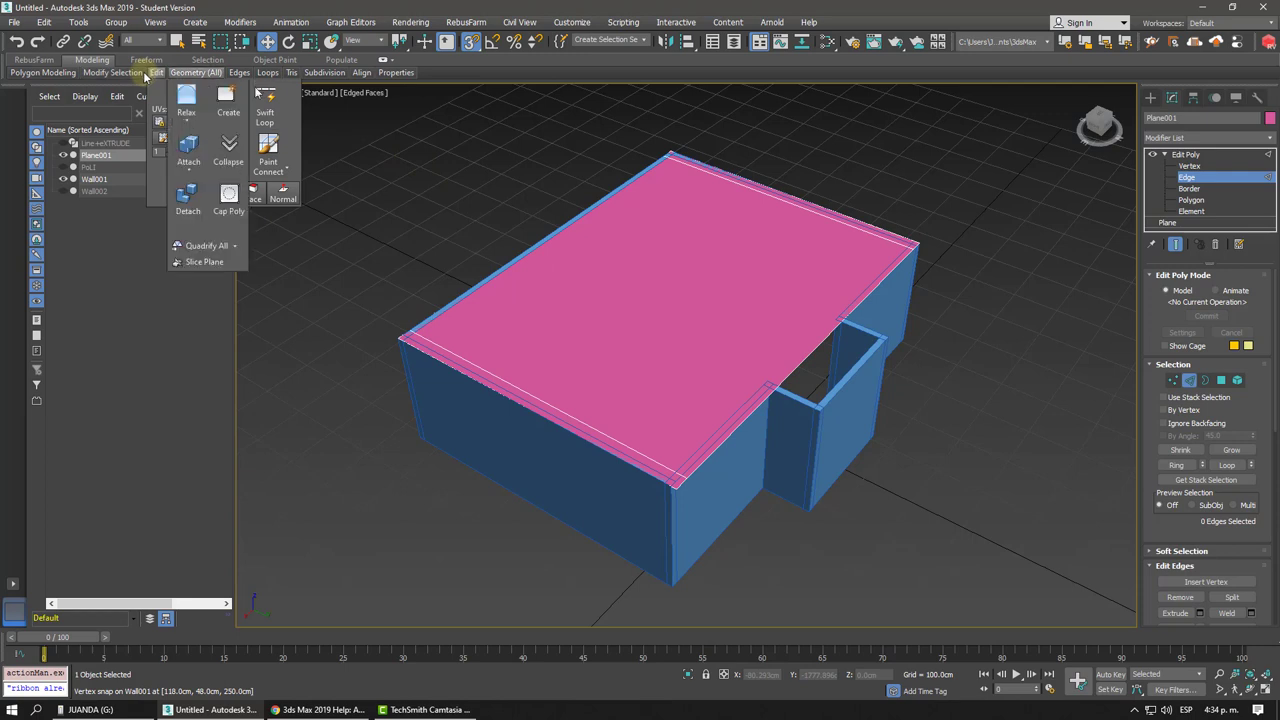
left_click(265, 105)
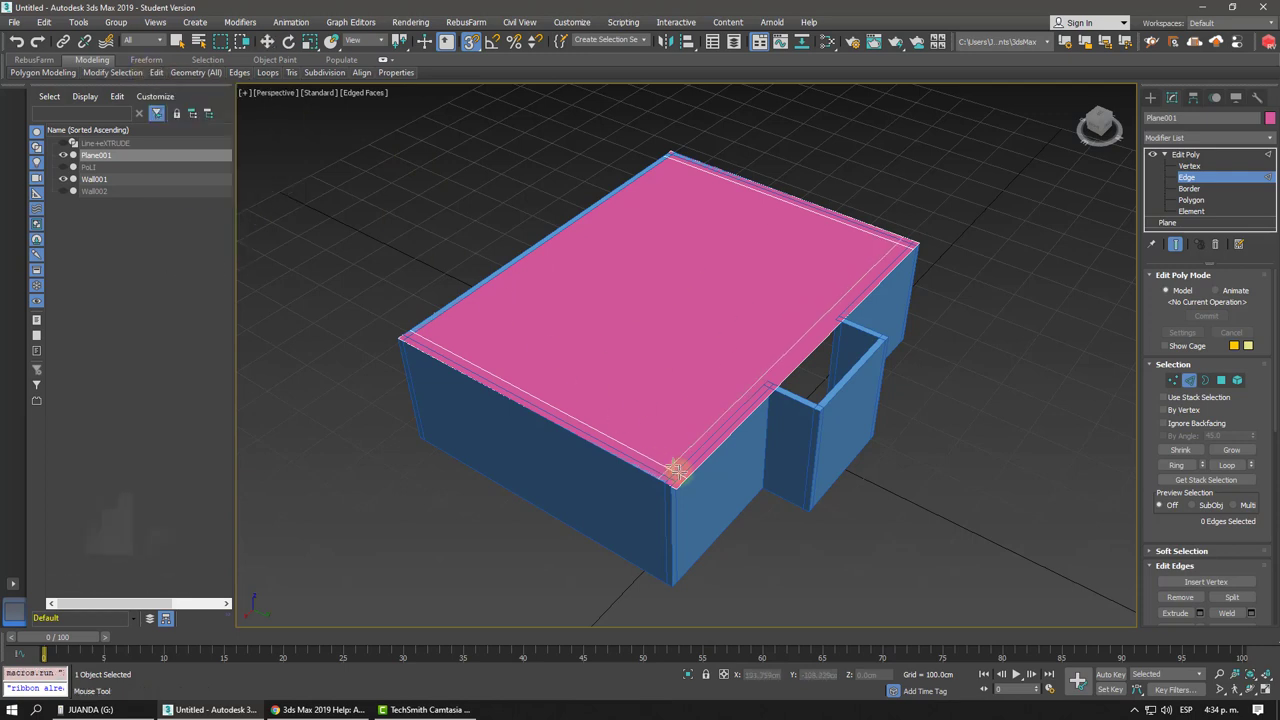
left_click(678, 472)
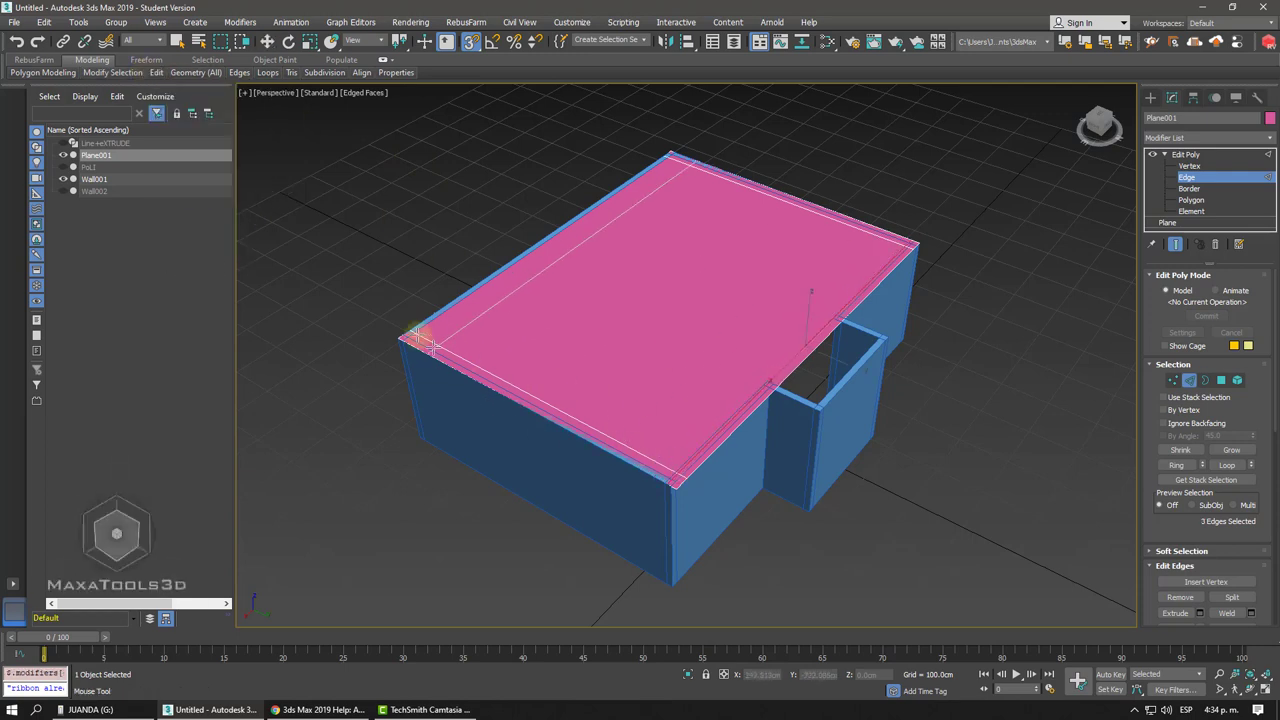
Drag the inset roof edges up on Z, undo with Ctrl+Z, then slide them along Y.
scroll(480, 343, "down", 2)
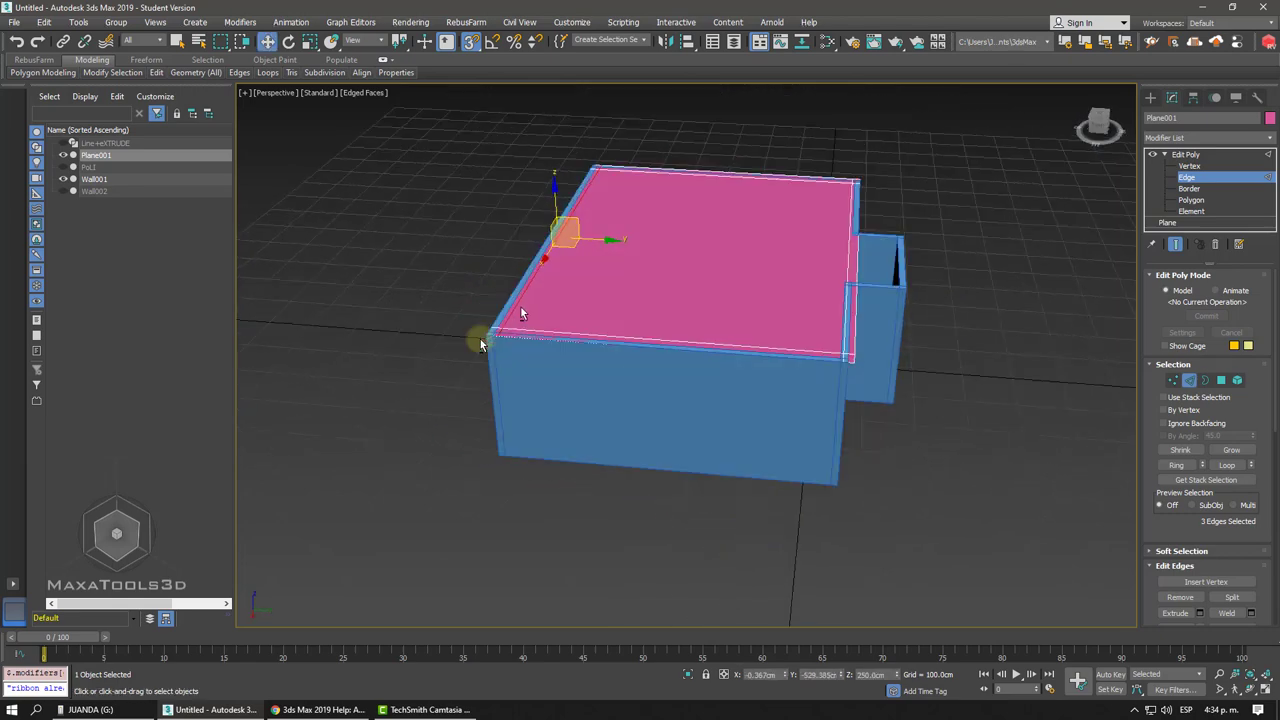
scroll(520, 305, "up", 4)
scroll(523, 304, "up", 2)
scroll(544, 295, "down", 2)
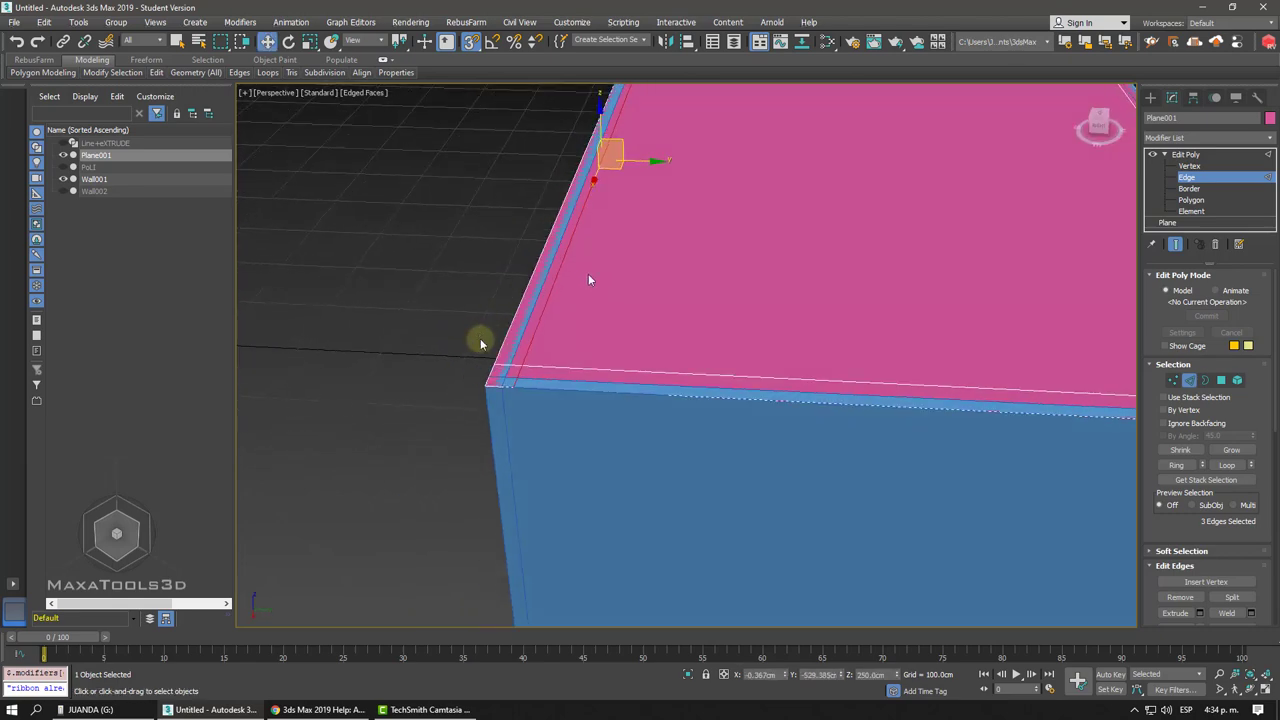
scroll(480, 343, "down", 2)
scroll(543, 289, "down", 2)
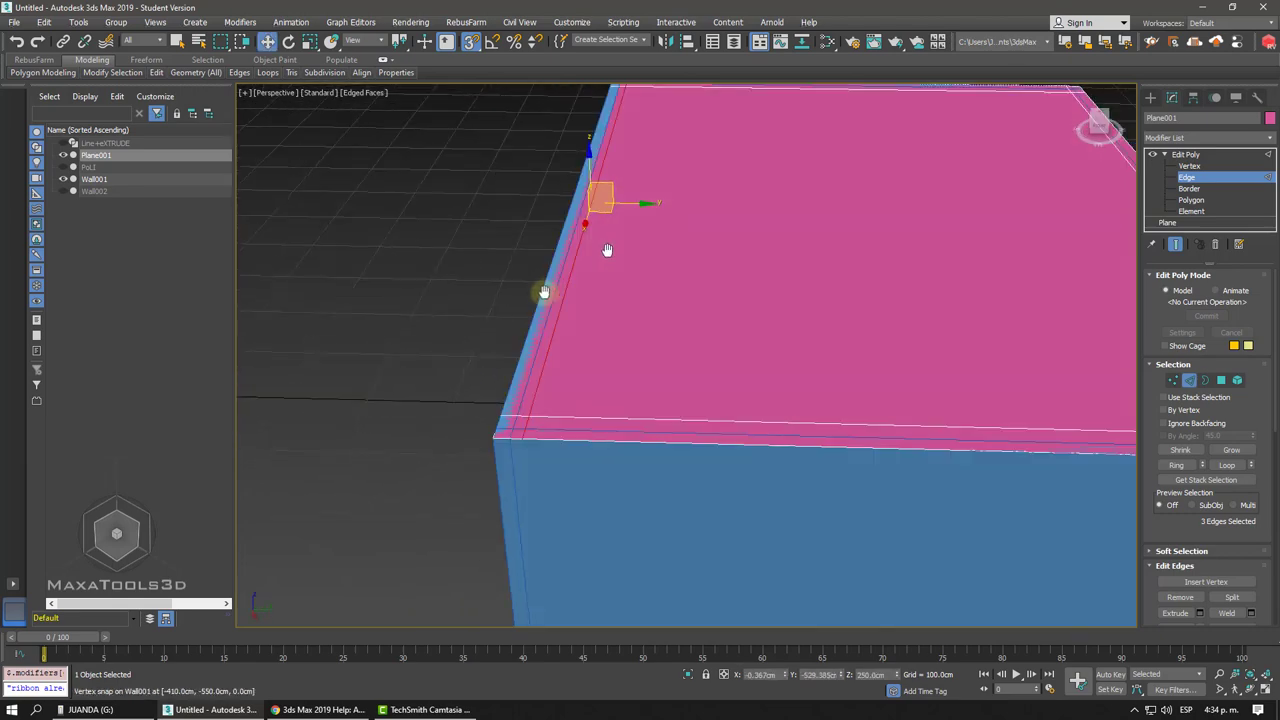
scroll(594, 263, "down", 2)
scroll(590, 258, "down", 2)
scroll(590, 258, "down", 1)
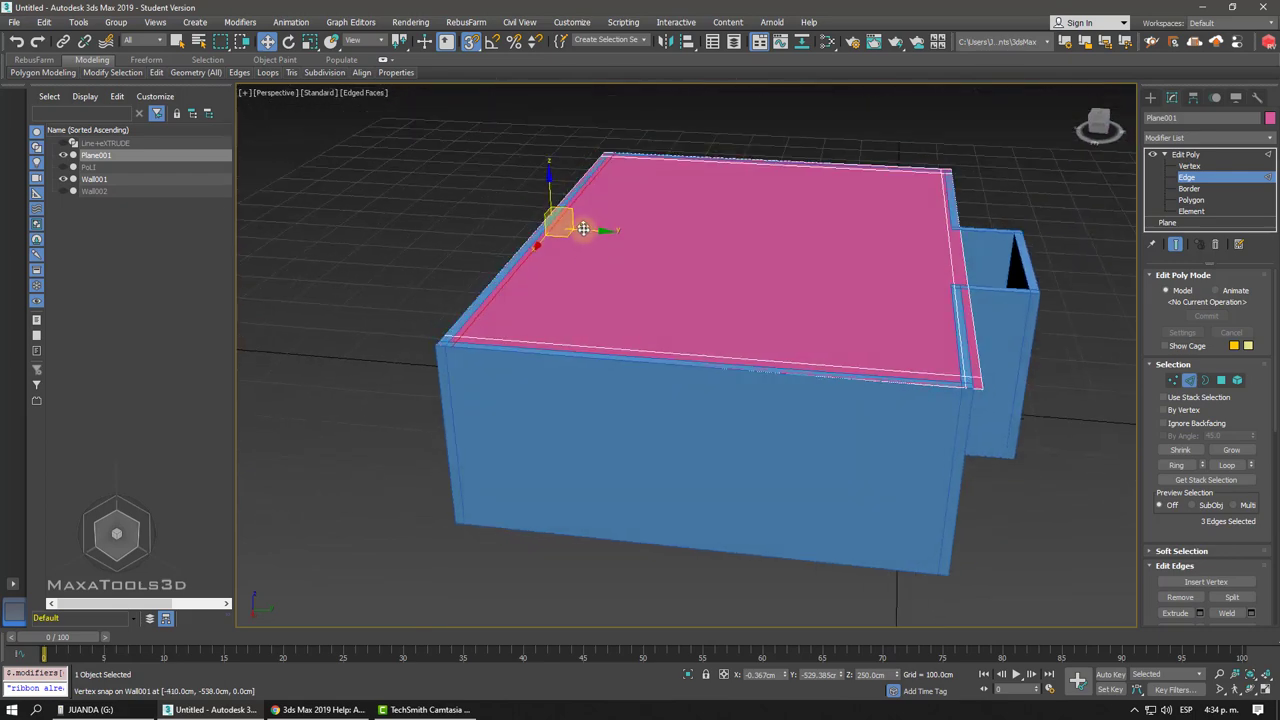
left_click_drag(583, 229, 681, 181)
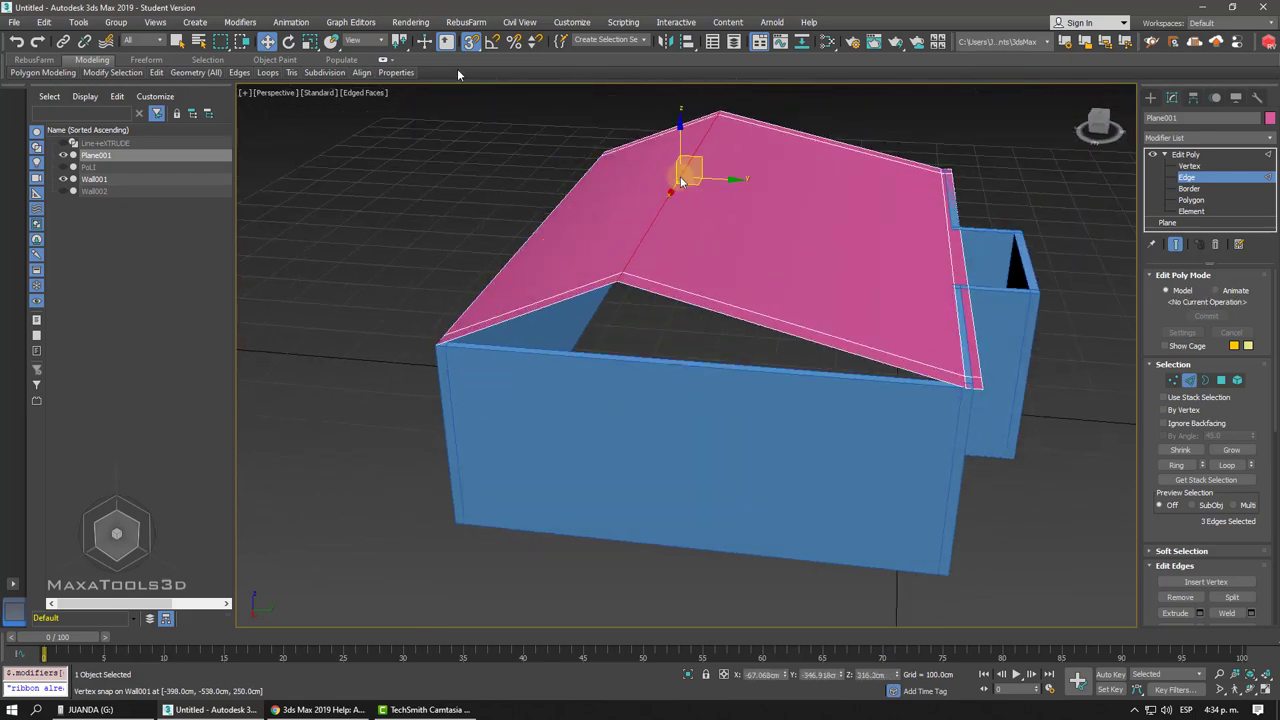
key("ctrl+z")
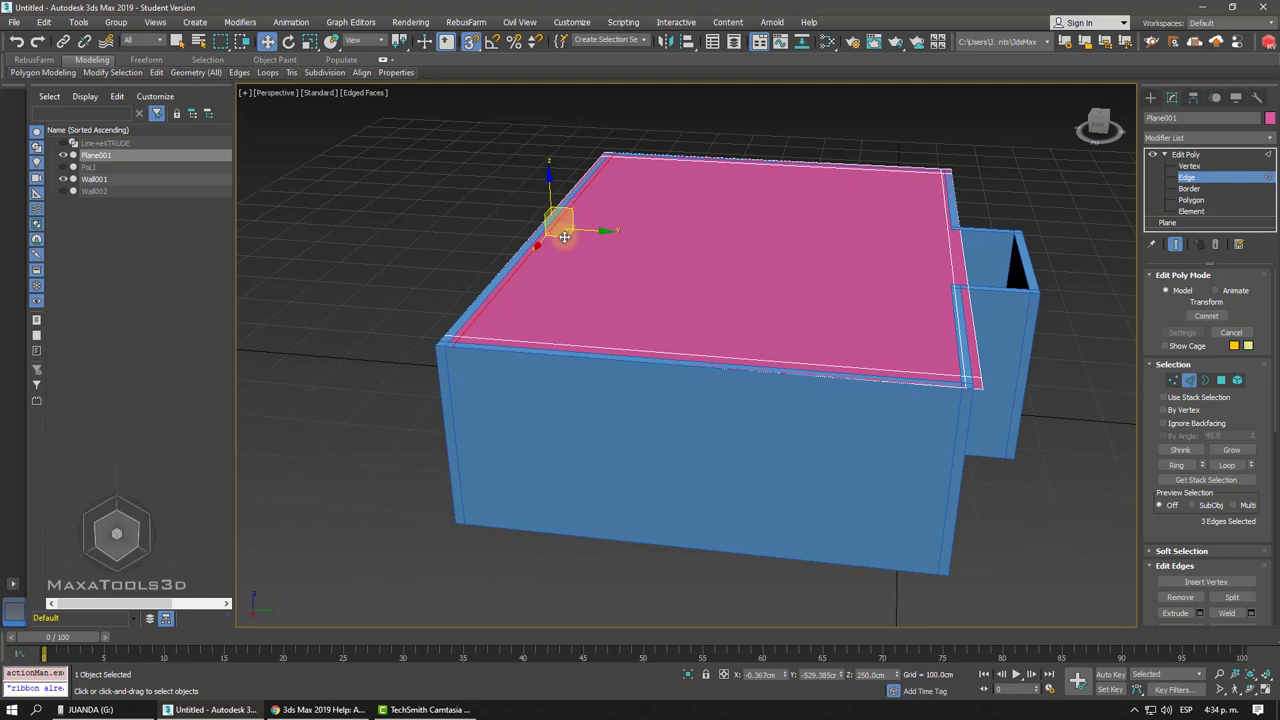
mouse_move(564, 236)
left_mouse_down()
mouse_move(741, 246)
mouse_move(950, 351)
mouse_move(945, 385)
left_mouse_up()
Cancel the edge move to keep the roof flat and tick Vertex snapping.
right_click(945, 385)
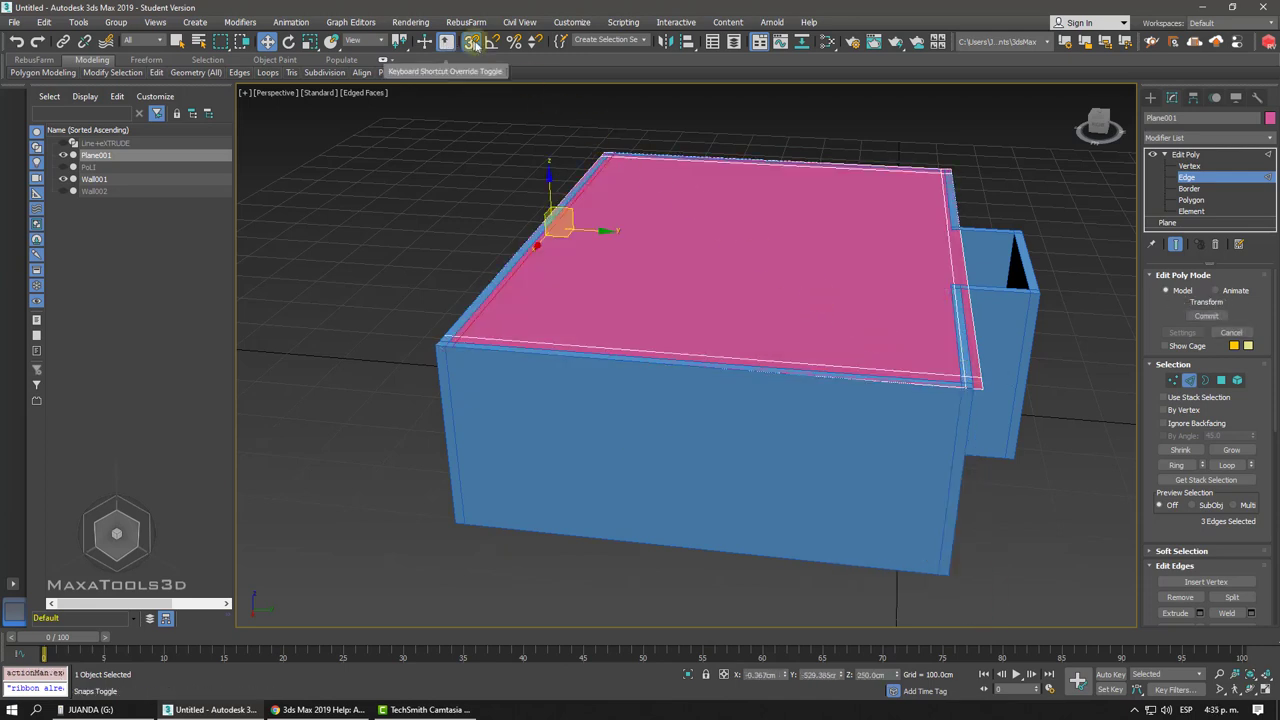
right_click(474, 45)
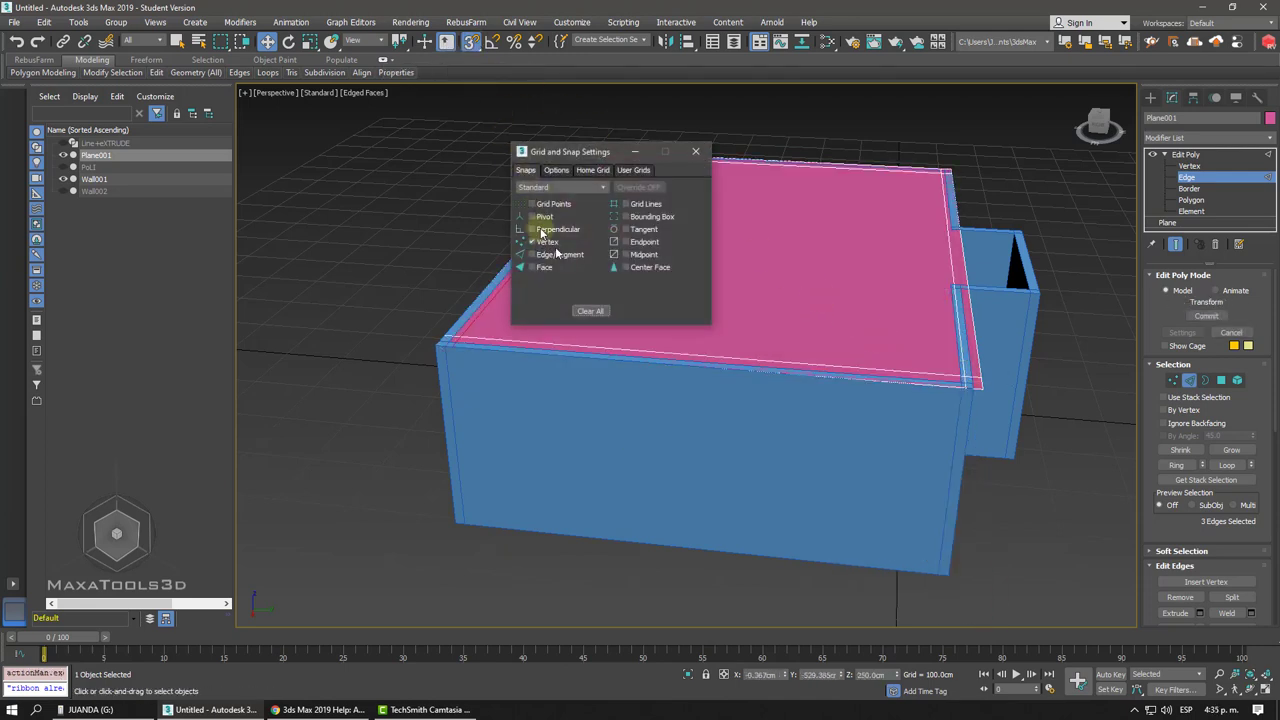
left_click(696, 151)
scroll(586, 243, "up", 2)
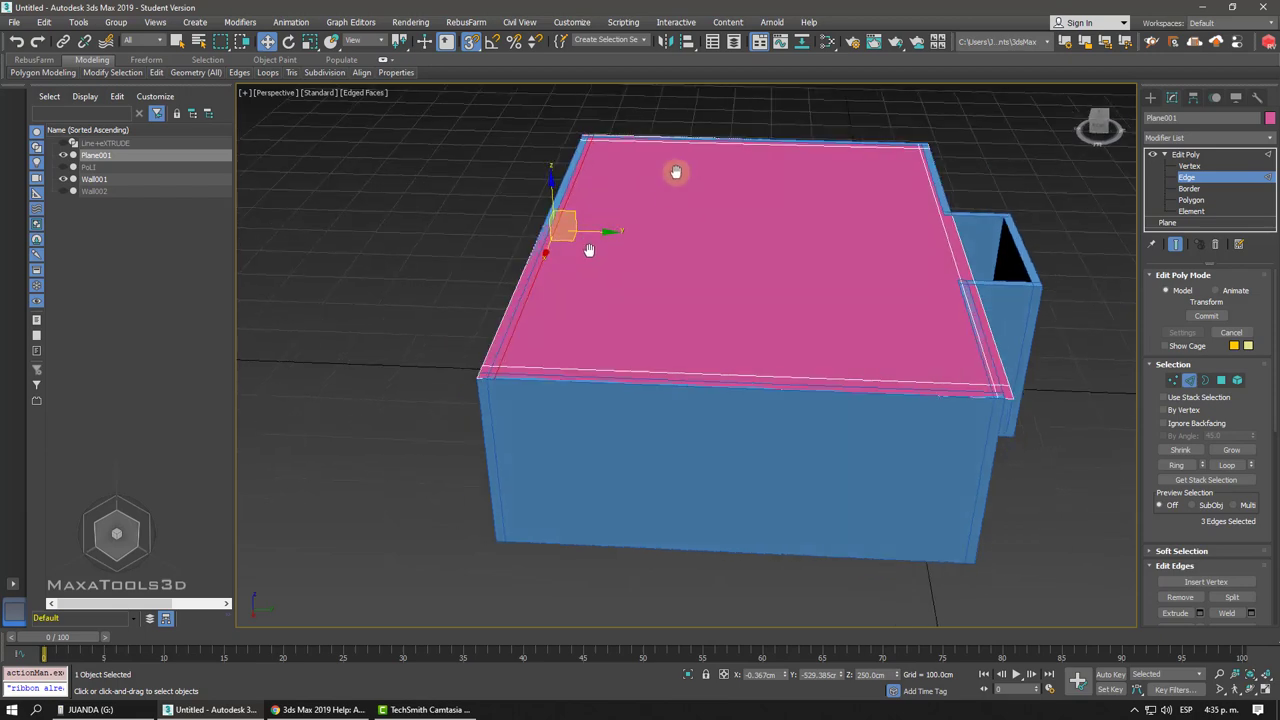
scroll(586, 246, "up", 5)
scroll(618, 233, "down", 2)
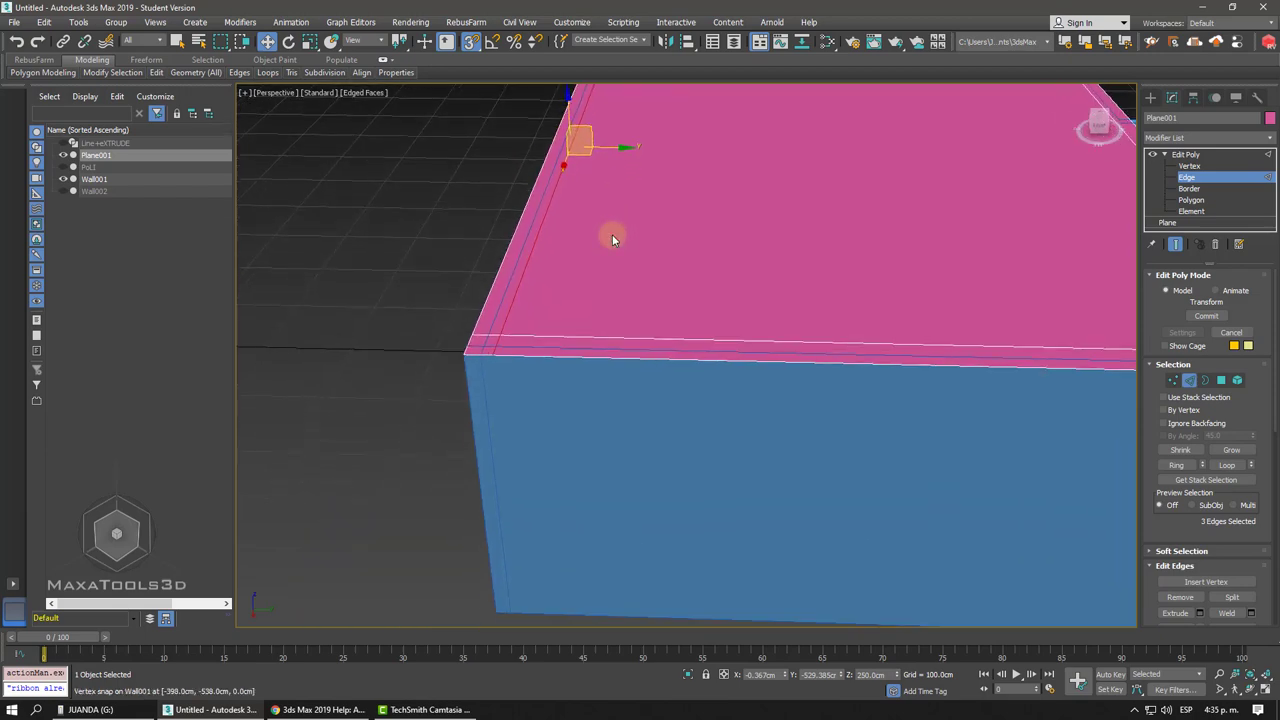
Turn on snaps, snap the inset edges to Wall001's inner corner, and enable Axis Constraints.
right_click(613, 238, "shift")
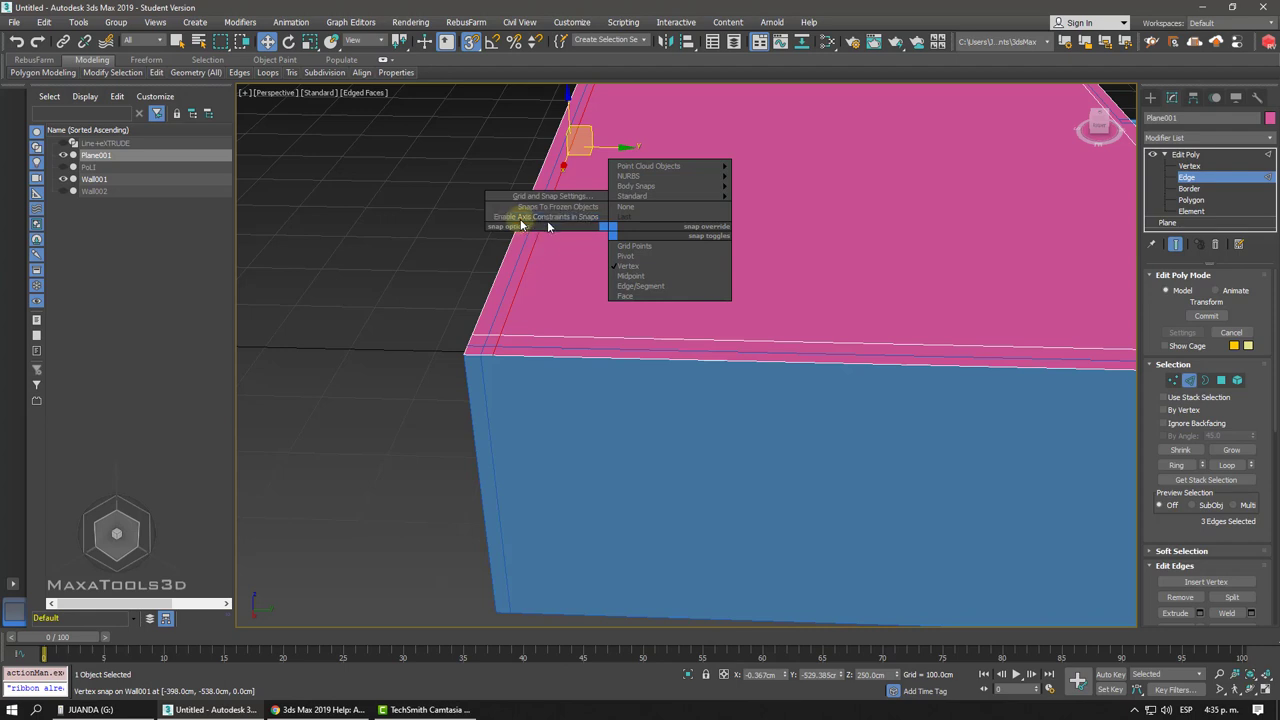
left_click(505, 14)
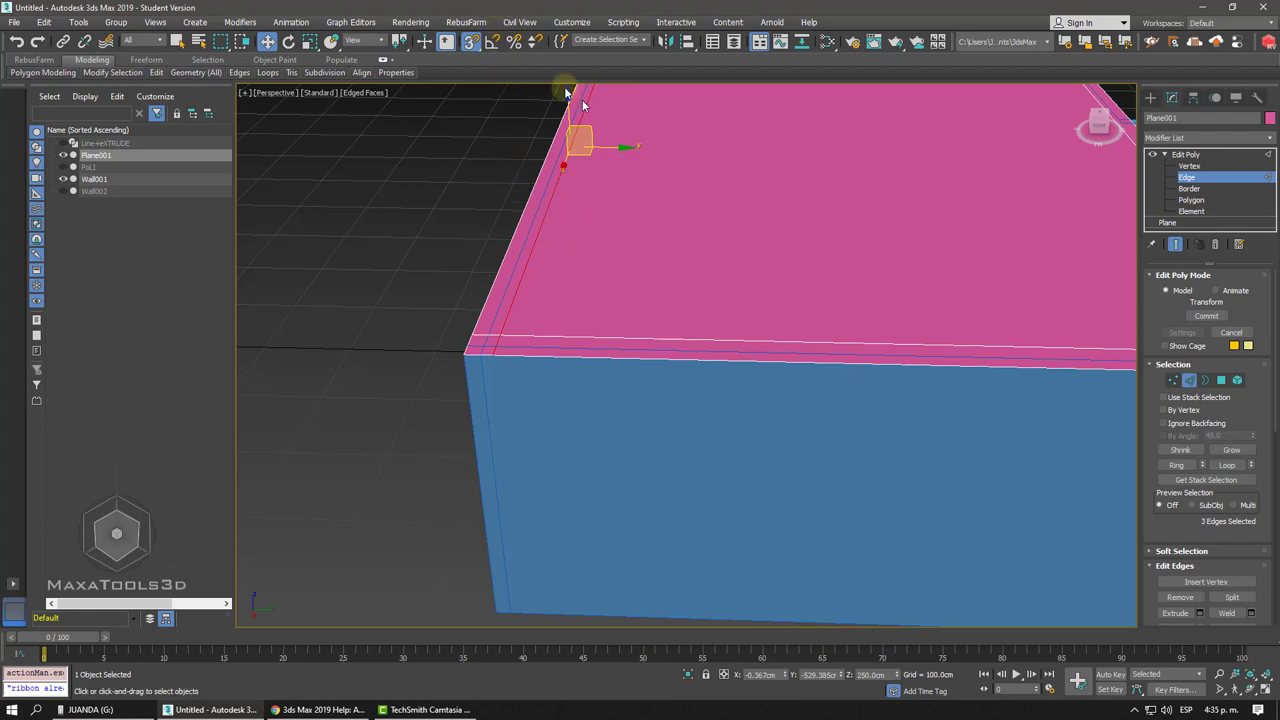
left_click(471, 46)
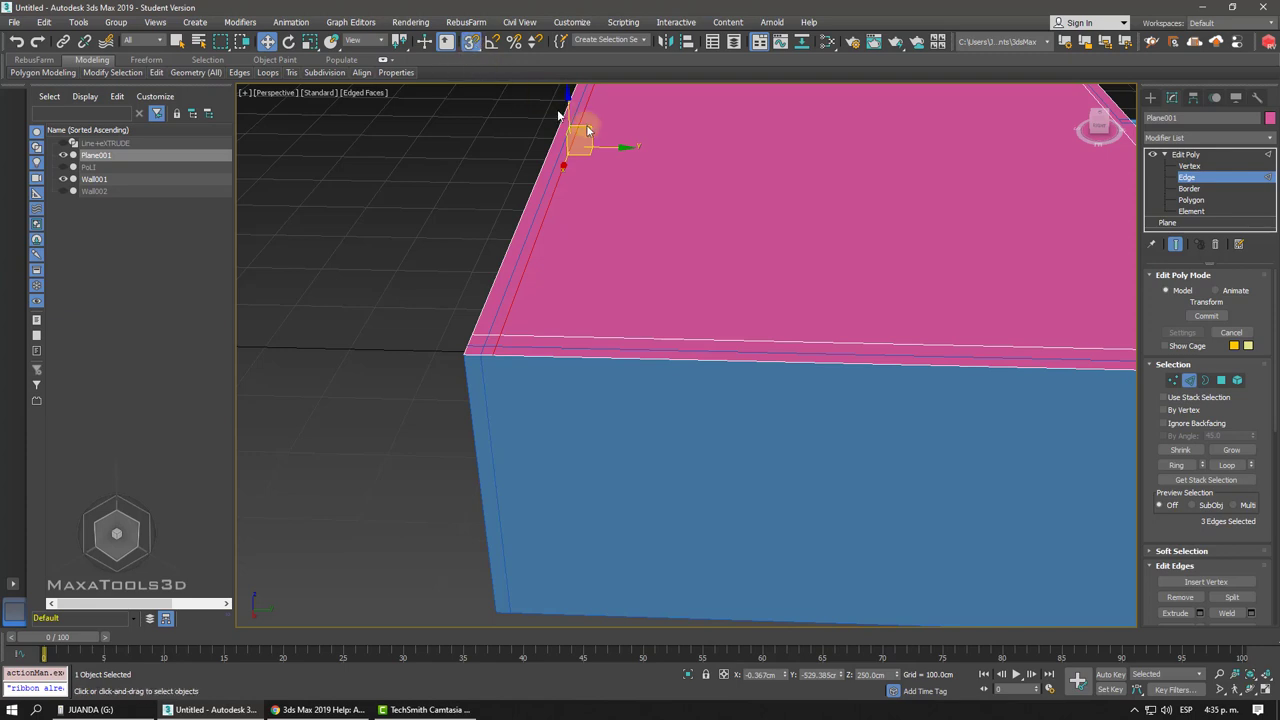
mouse_move(587, 126)
left_mouse_down()
mouse_move(535, 164)
mouse_move(503, 321)
left_mouse_up()
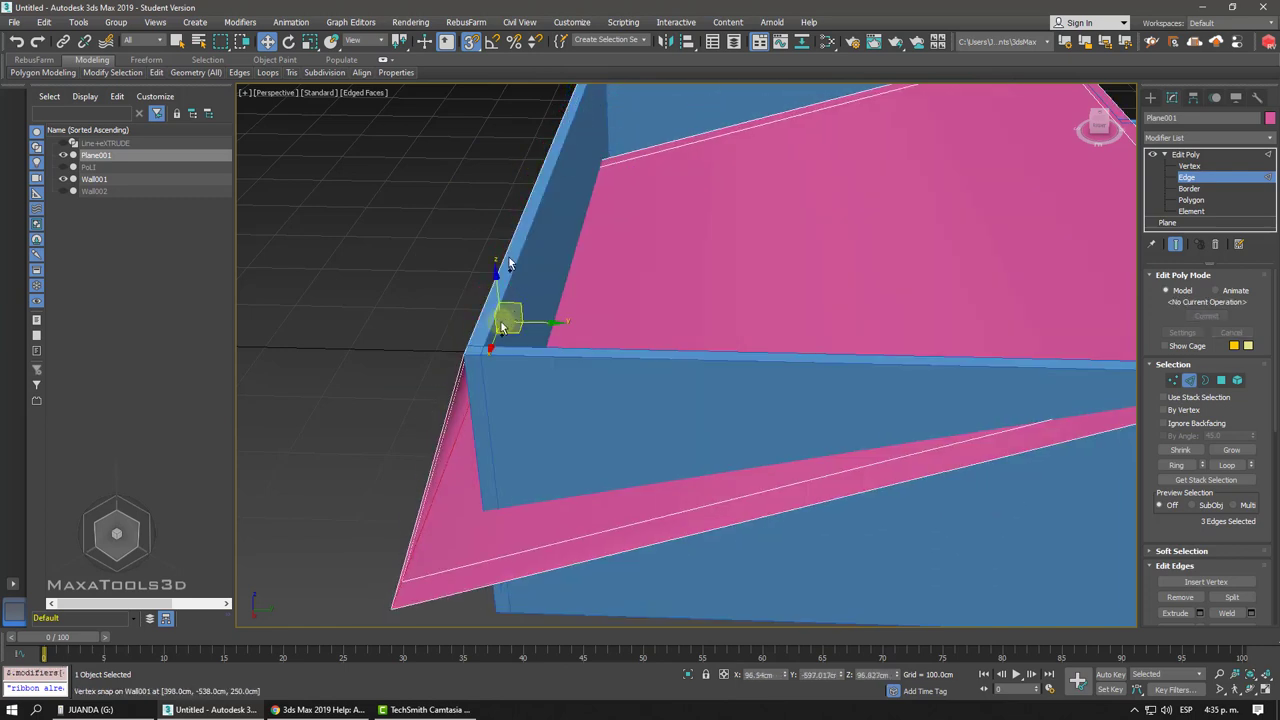
left_click_drag(513, 284, 548, 231)
middle_click_drag(490, 282, 494, 267, "alt")
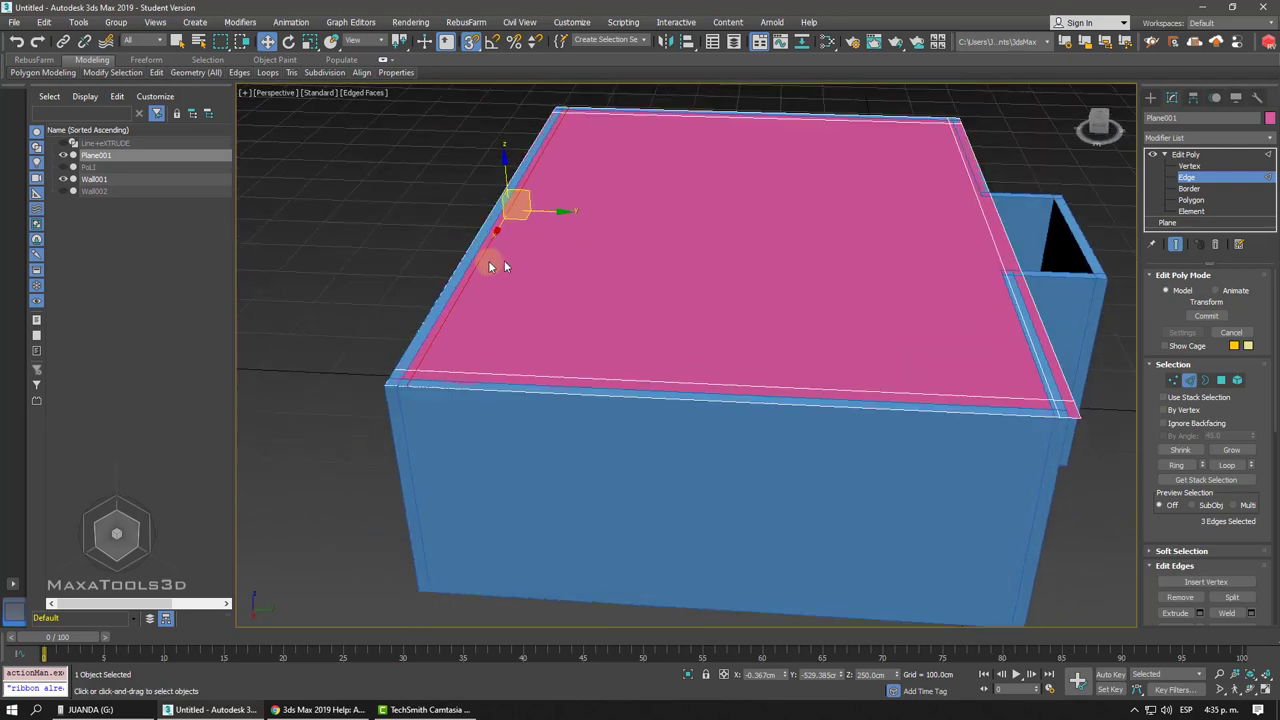
right_click(511, 207, "shift")
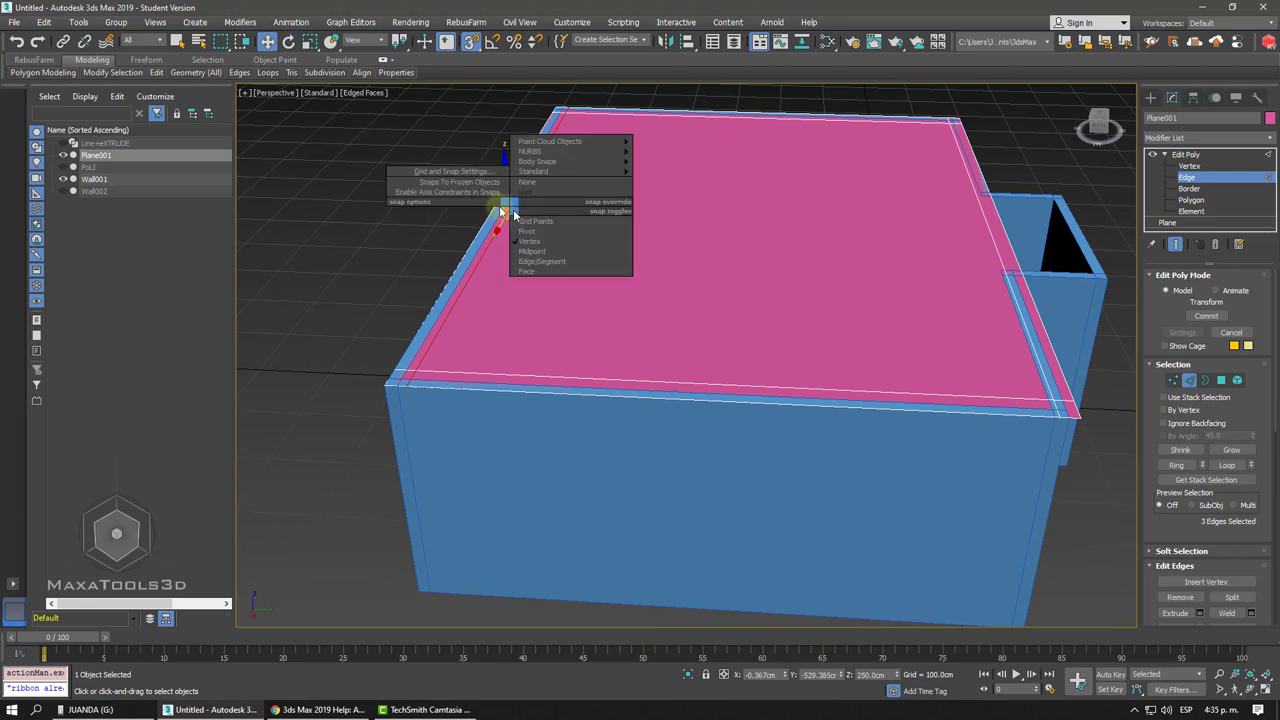
left_click(440, 195)
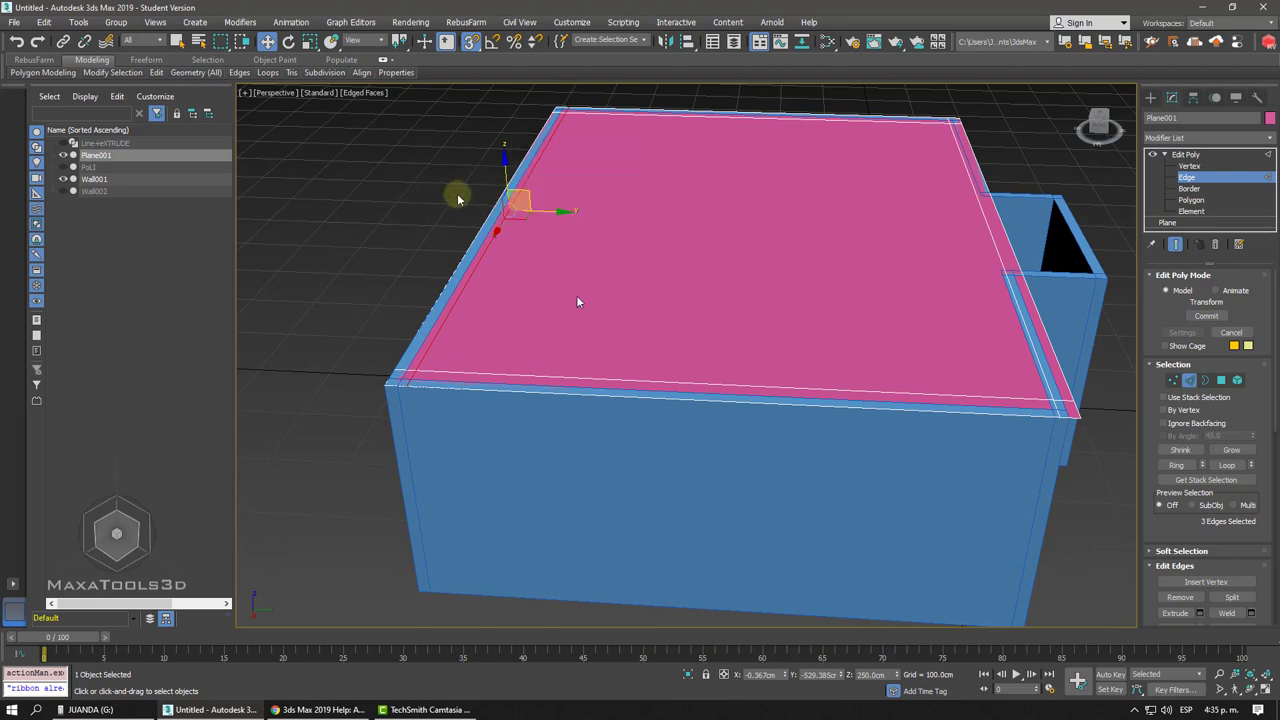
Snap the selected roof edges onto a wall vertex, sliding them toward the wall's outer edge.
left_click_drag(580, 252, 546, 209)
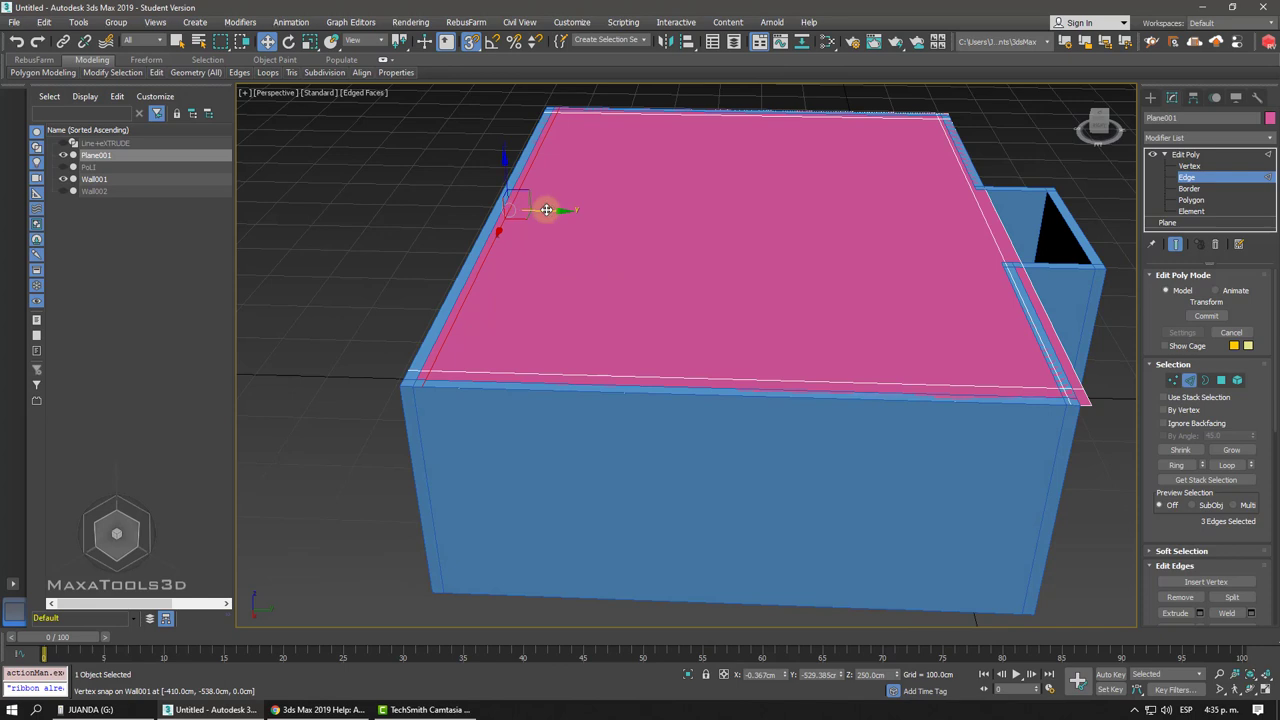
scroll(549, 229, "up", 3)
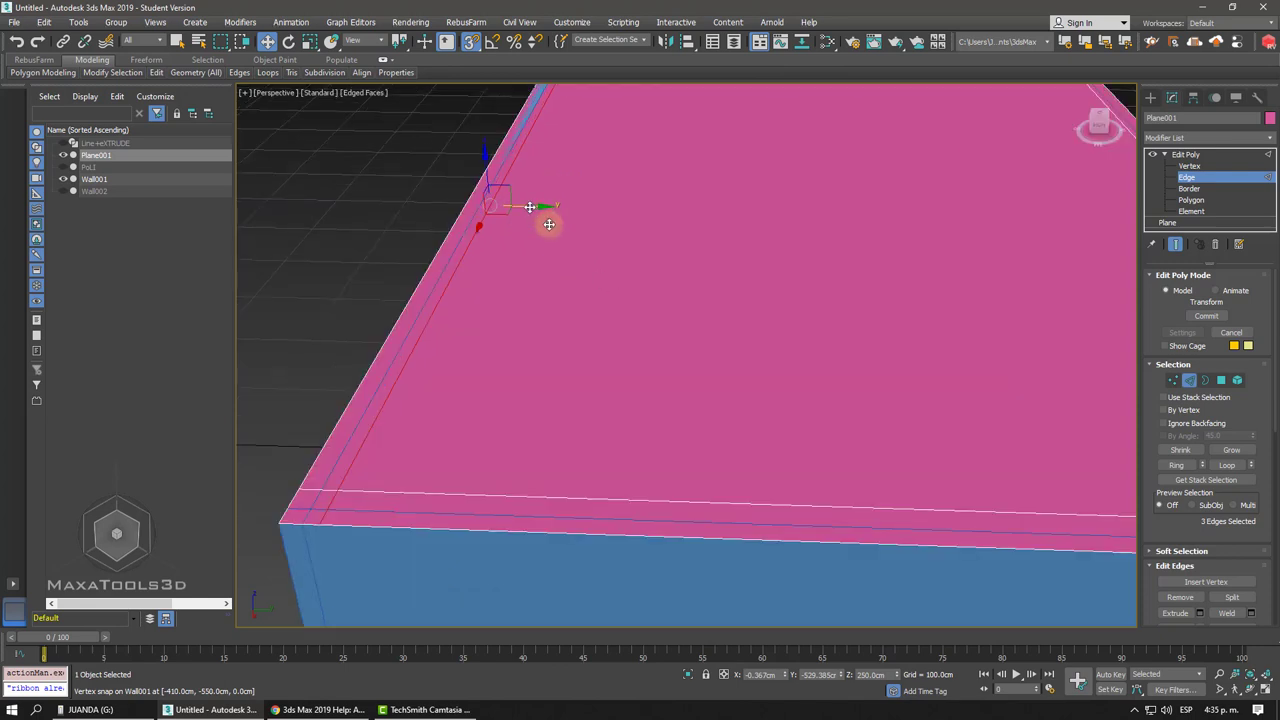
scroll(560, 220, "down", 1)
scroll(586, 214, "down", 2)
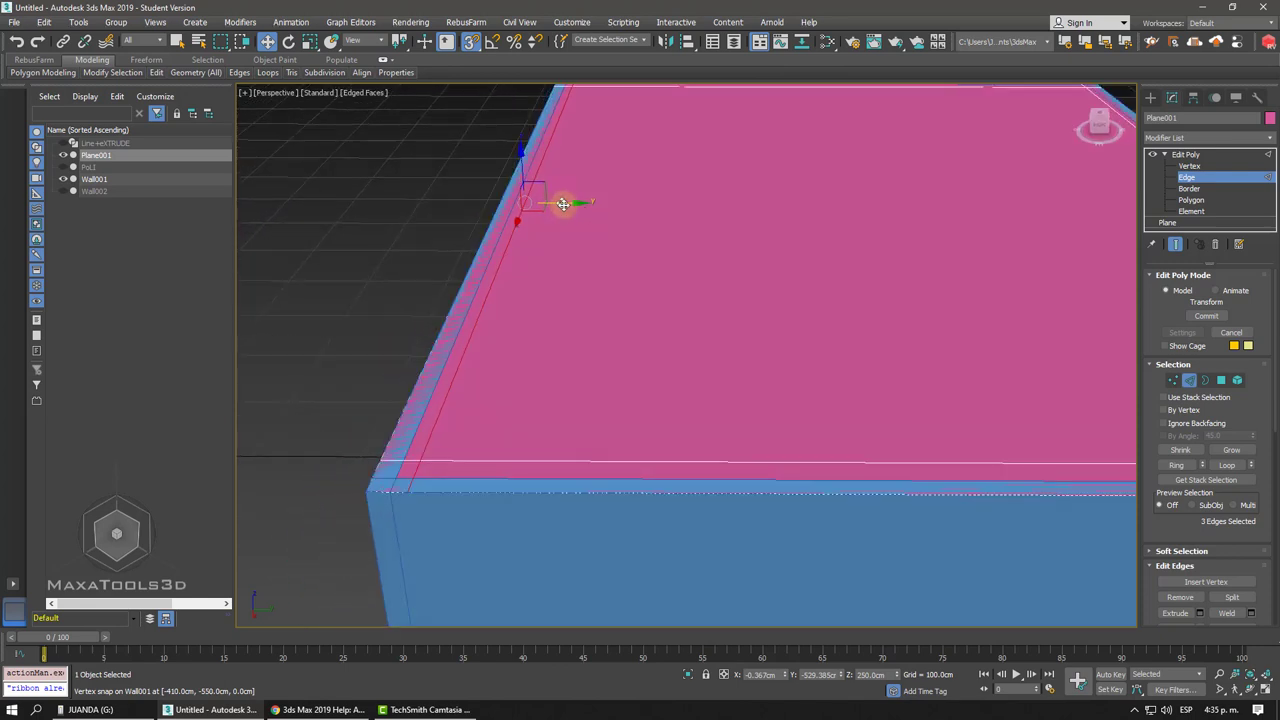
mouse_move(564, 204)
left_mouse_down()
mouse_move(635, 368)
mouse_move(717, 371)
mouse_move(614, 377)
mouse_move(706, 277)
mouse_move(556, 317)
mouse_move(566, 289)
mouse_move(486, 434)
mouse_move(394, 471)
mouse_move(409, 474)
mouse_move(397, 481)
left_mouse_up()
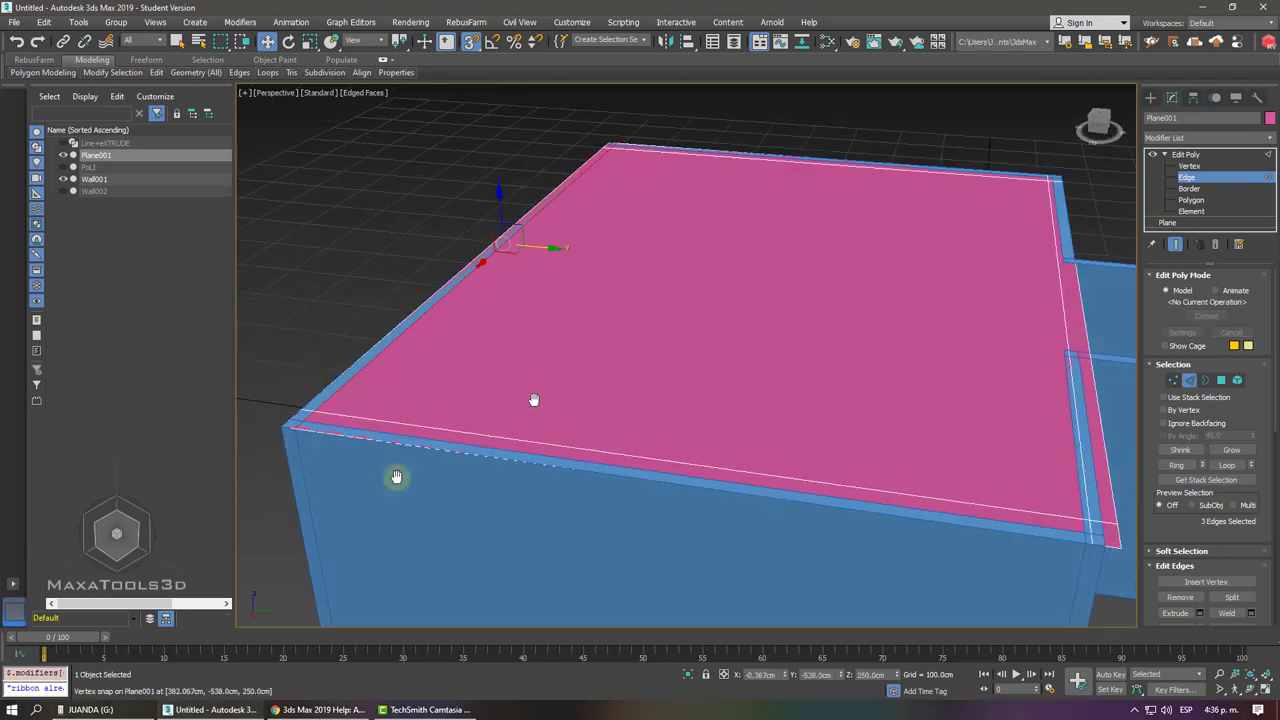
mouse_move(425, 480)
middle_mouse_down("alt")
mouse_move(531, 397)
mouse_move(425, 394)
mouse_move(626, 371)
middle_mouse_up("alt")
mouse_move(626, 371)
middle_mouse_down("alt")
mouse_move(425, 371)
mouse_move(520, 306)
mouse_move(486, 286)
mouse_move(554, 302)
middle_mouse_up("alt")
Snap the roof's left edge and the edge beside the front wall onto the wall corners.
left_click(459, 270)
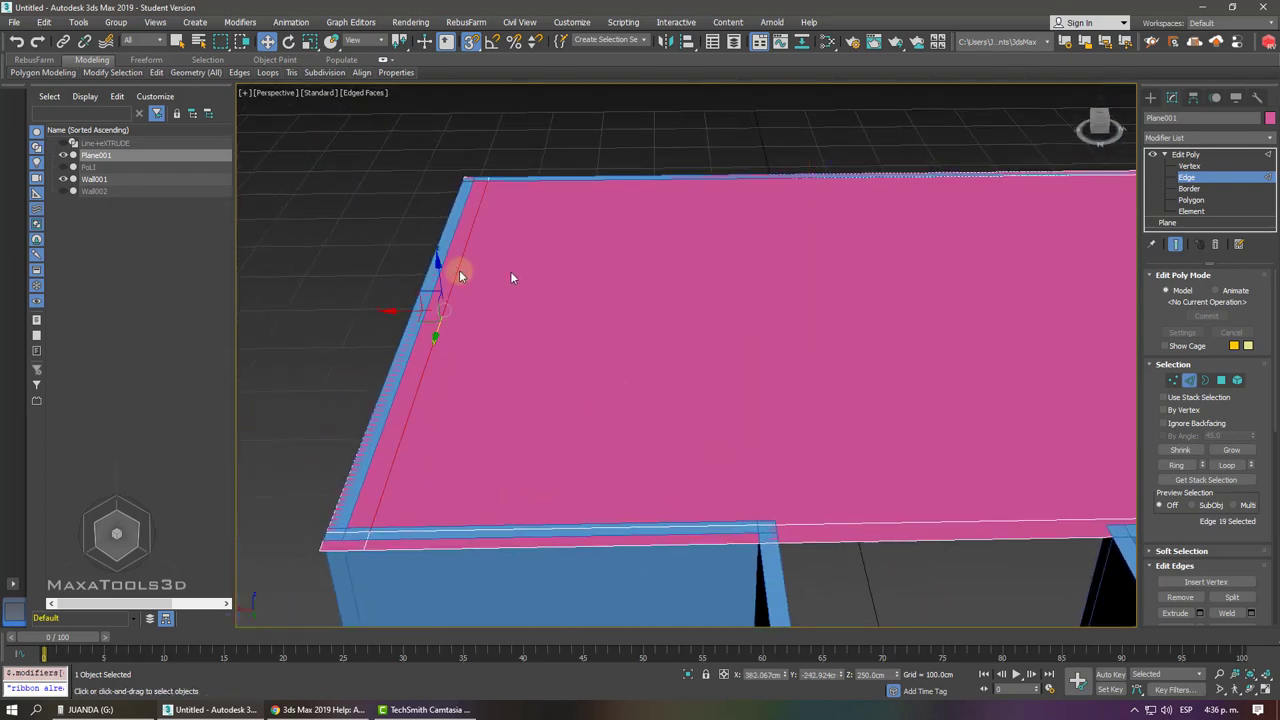
scroll(398, 315, "up", 2)
scroll(398, 315, "up", 2)
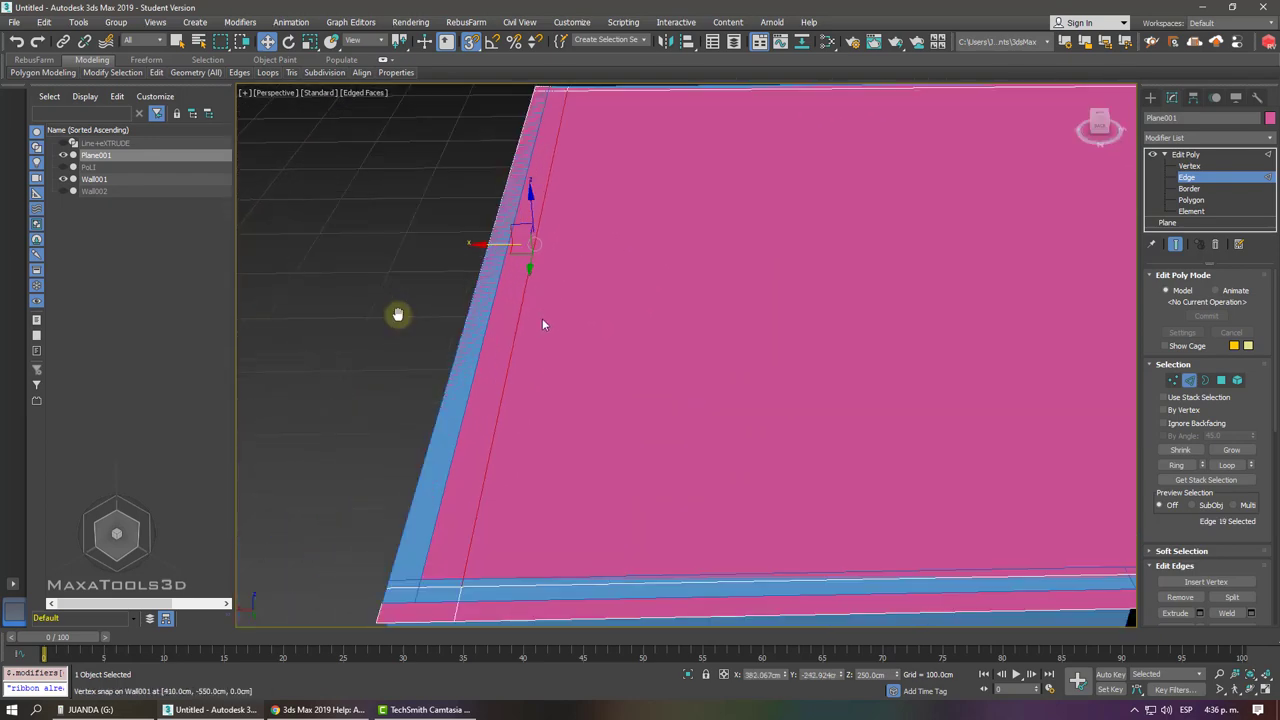
scroll(398, 315, "up", 2)
left_click_drag(540, 160, 519, 457)
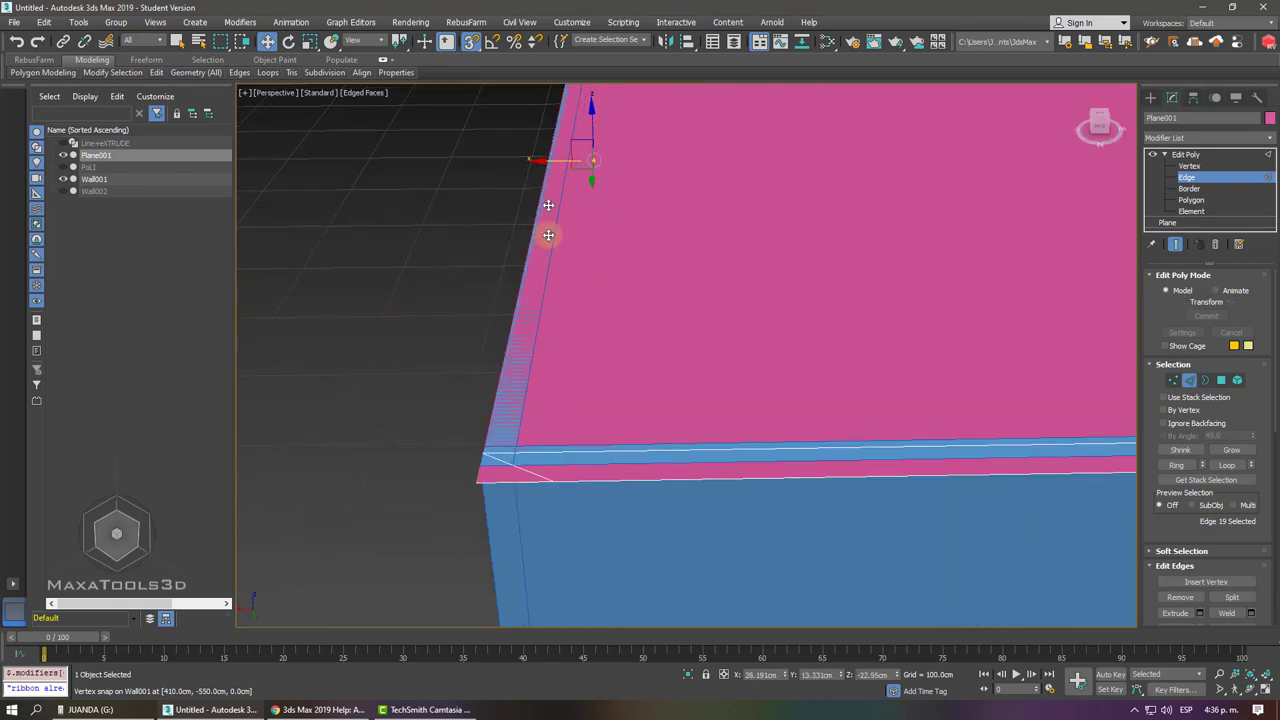
mouse_move(519, 460)
middle_mouse_down("alt")
mouse_move(722, 352)
mouse_move(735, 275)
middle_mouse_up("alt")
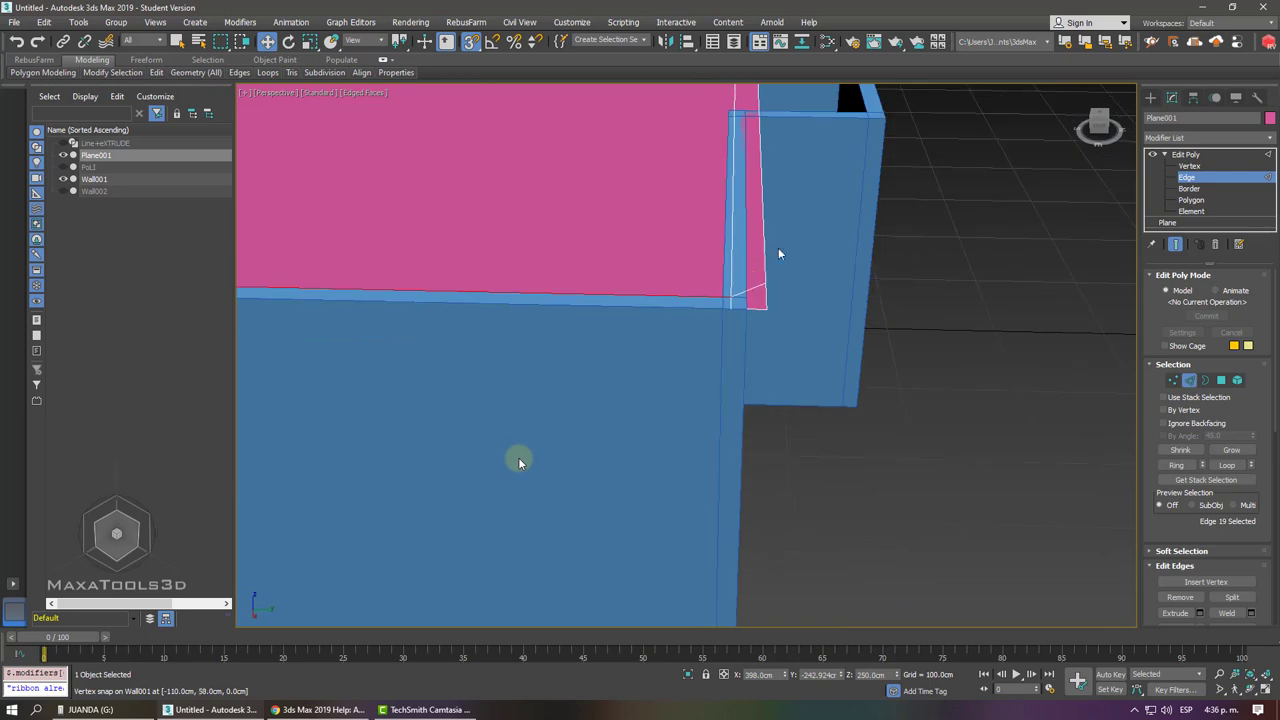
scroll(701, 251, "down", 4)
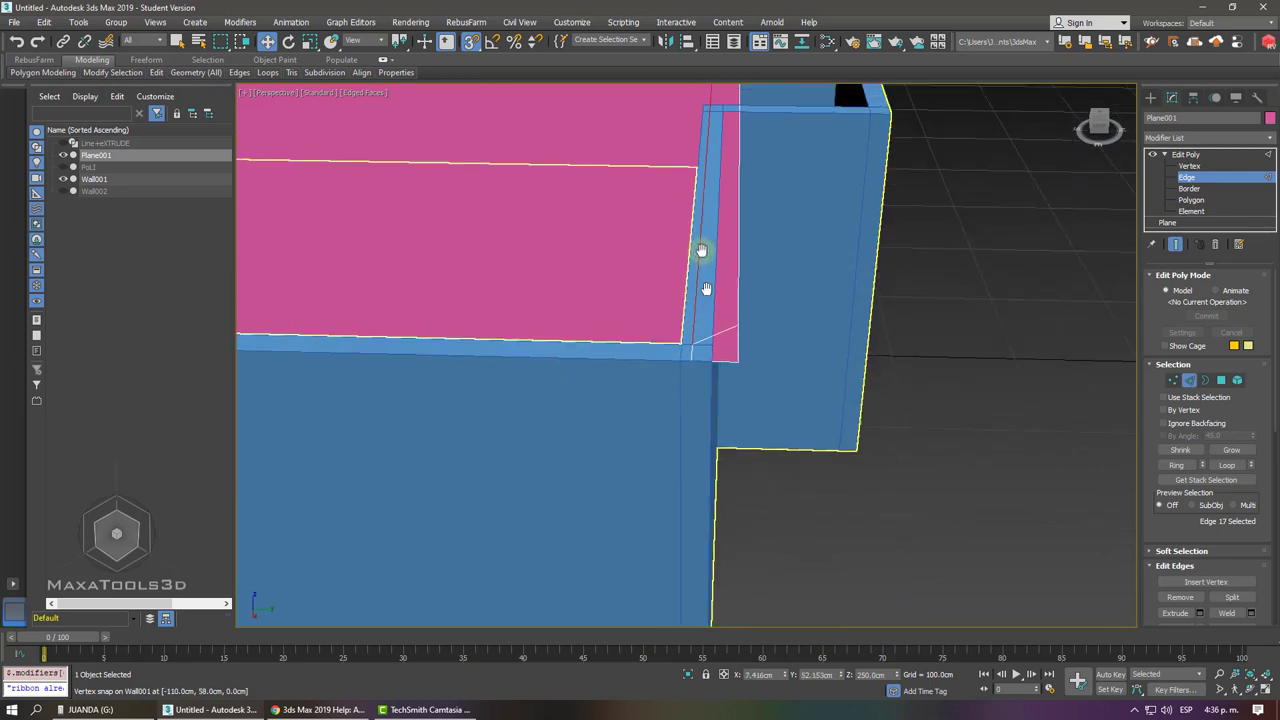
scroll(714, 243, "up", 4)
left_click(715, 243)
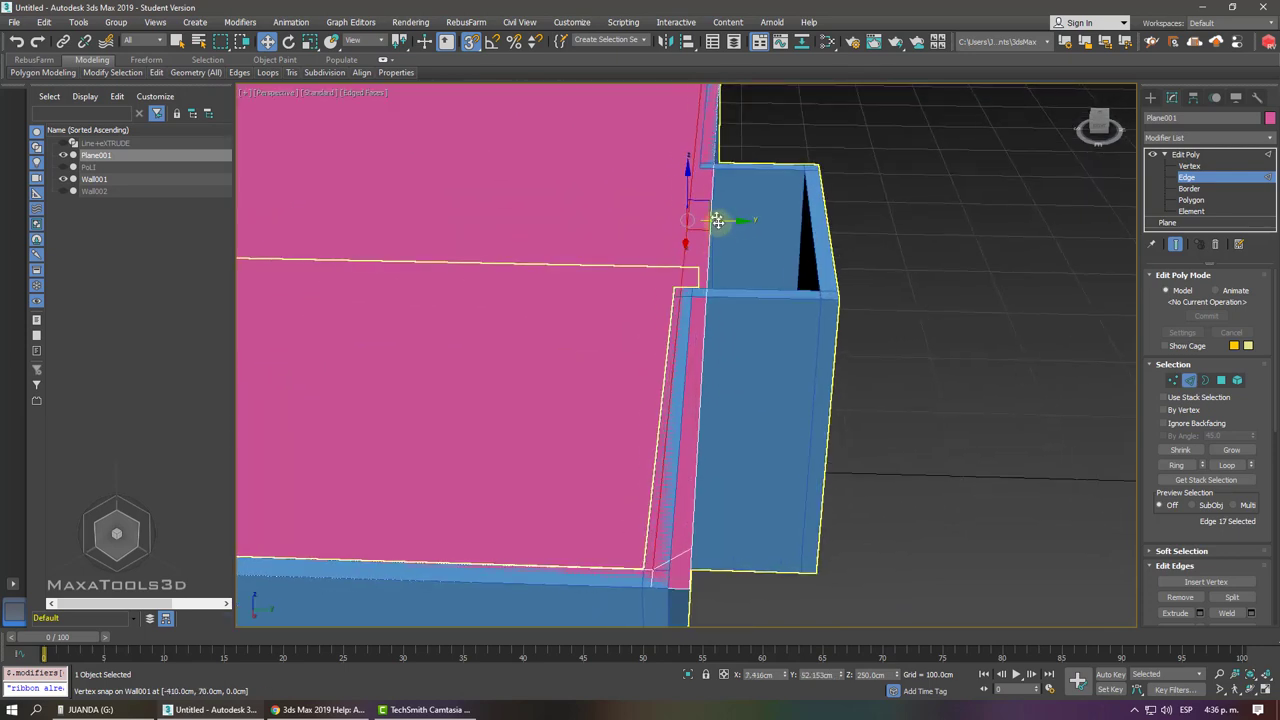
left_click_drag(718, 223, 644, 578)
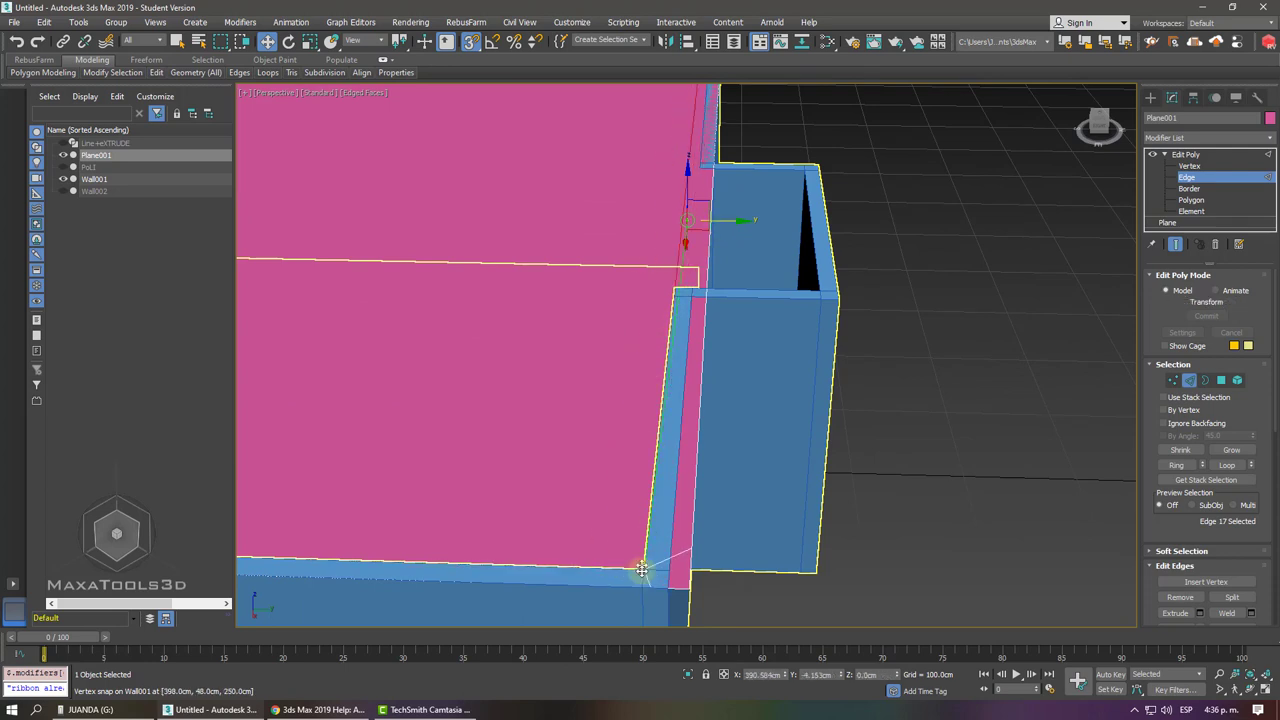
Snap the vertical roof edge at the corner down onto the bottom wall corner.
scroll(709, 181, "down", 3)
scroll(709, 170, "up", 3)
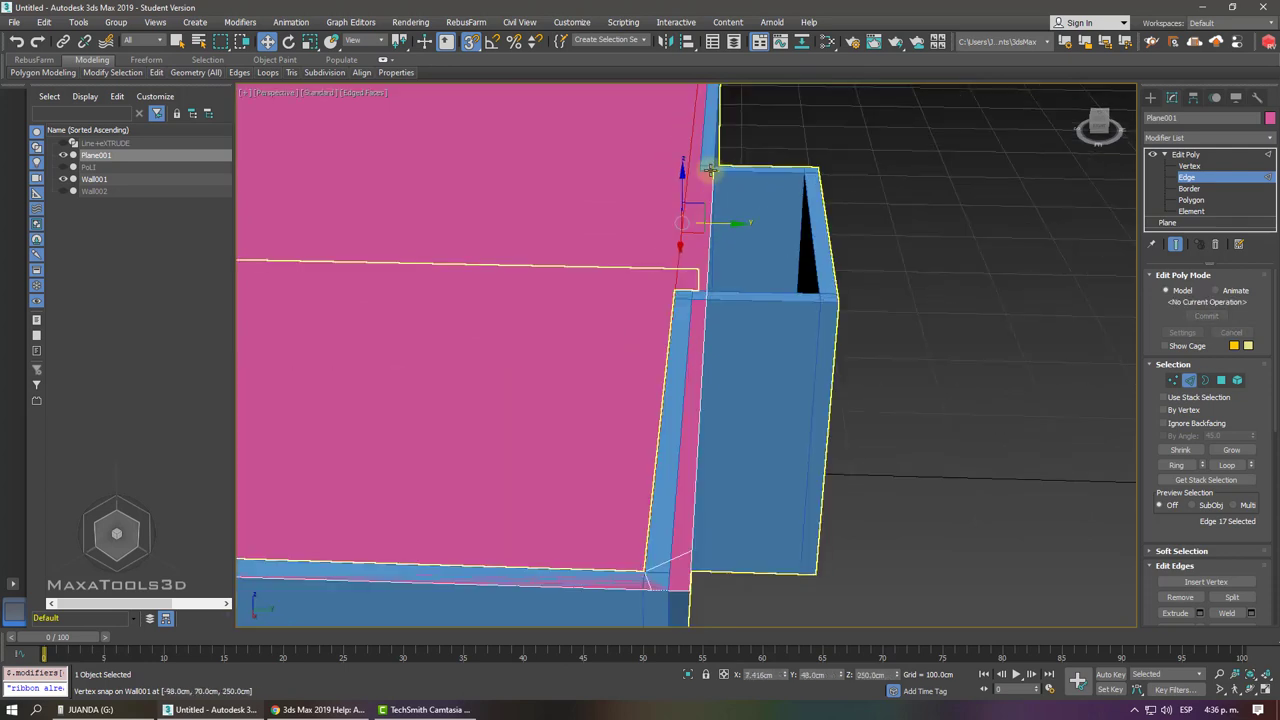
scroll(709, 170, "up", 3)
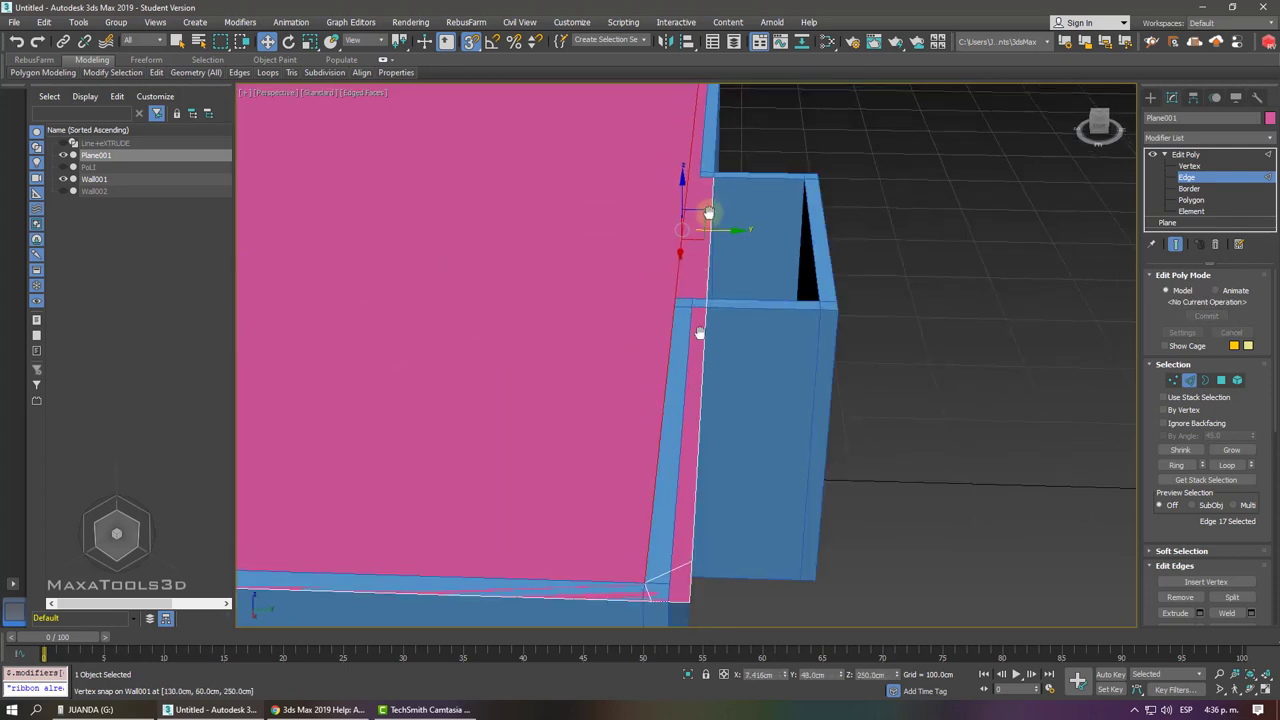
scroll(705, 283, "down", 3)
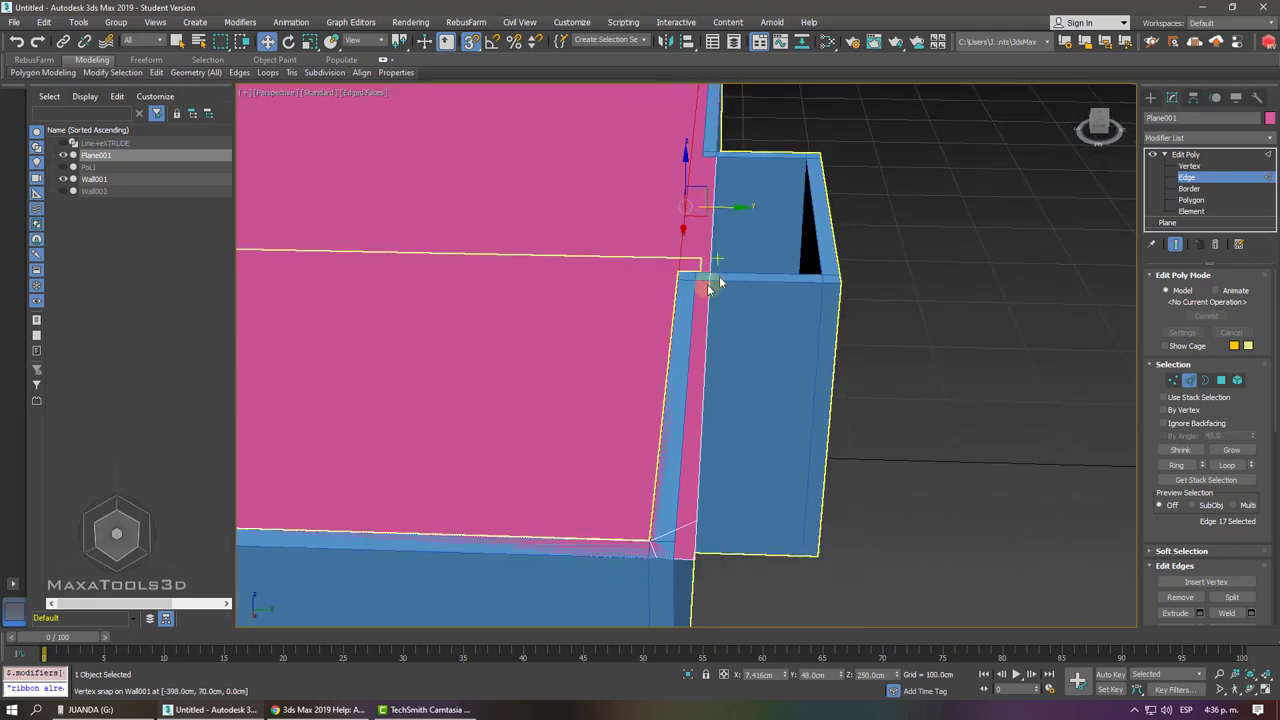
left_click(708, 331)
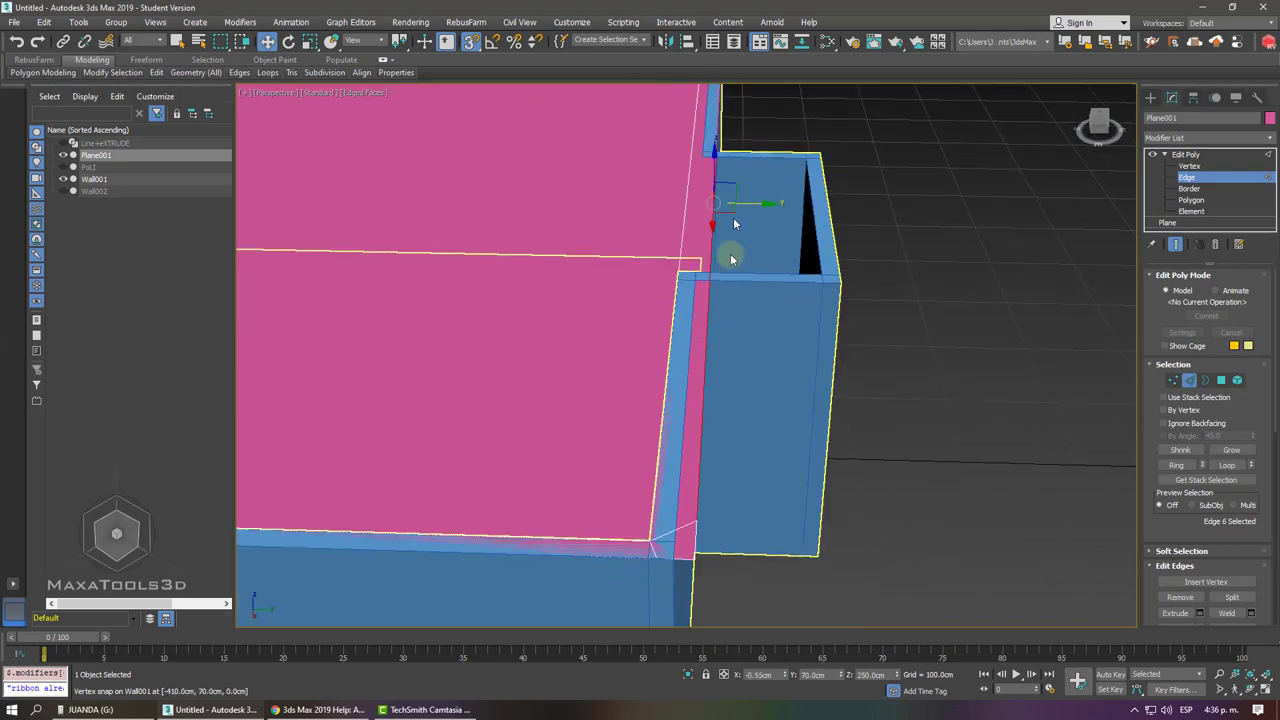
left_click_drag(743, 206, 680, 561)
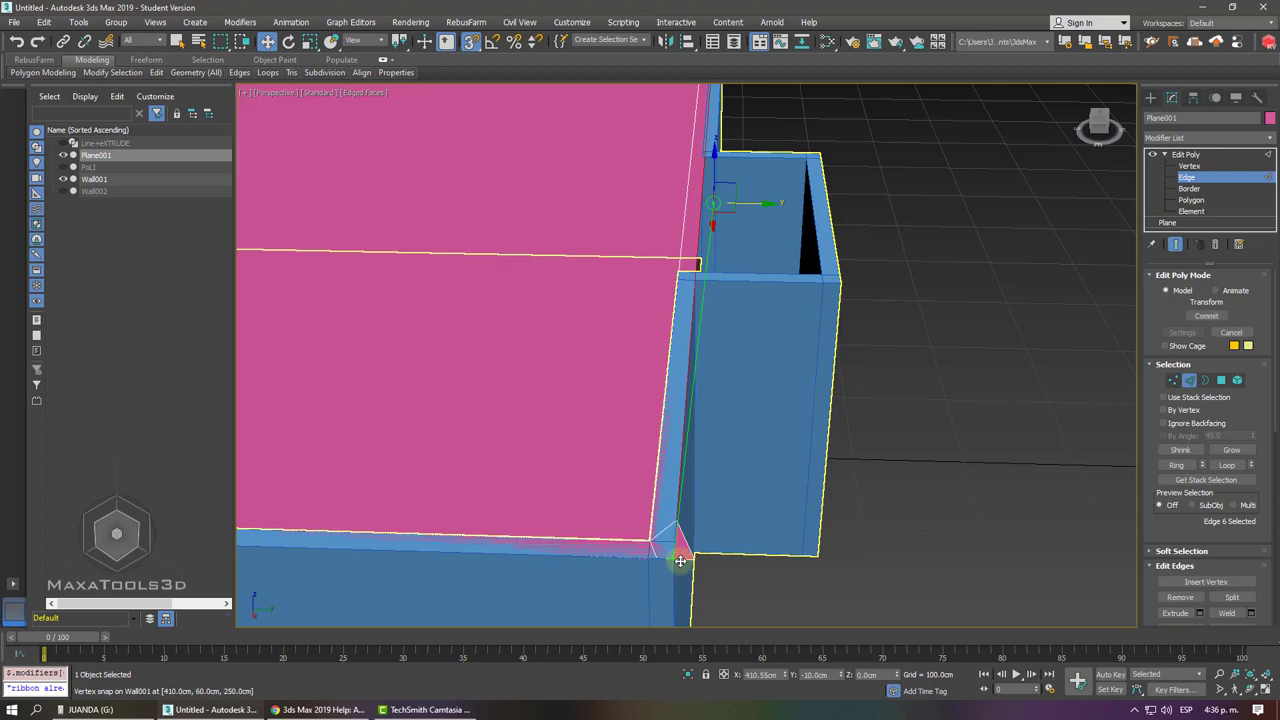
middle_click_drag(728, 485, 719, 472, "alt")
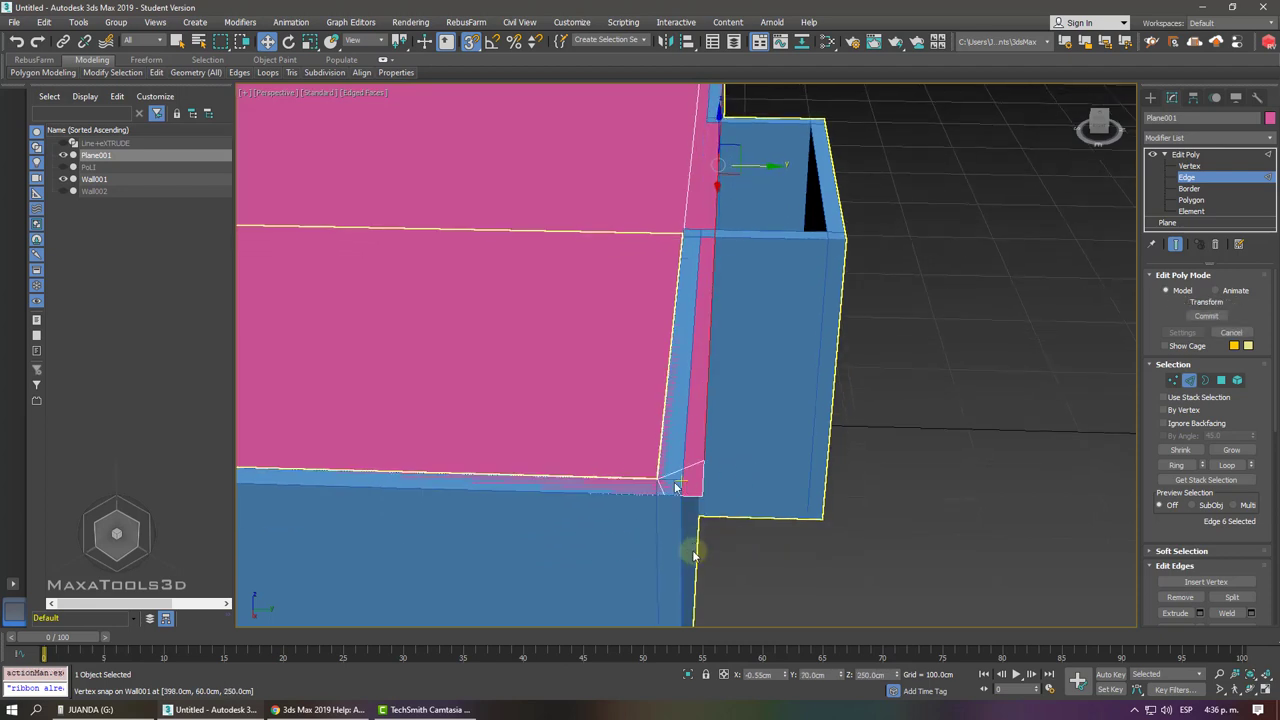
middle_click_drag(693, 553, 961, 382, "alt")
At Vertex level, snap Plane001's corner vertex onto Wall001's corner at 398, 60, 250 cm.
left_click(1209, 167)
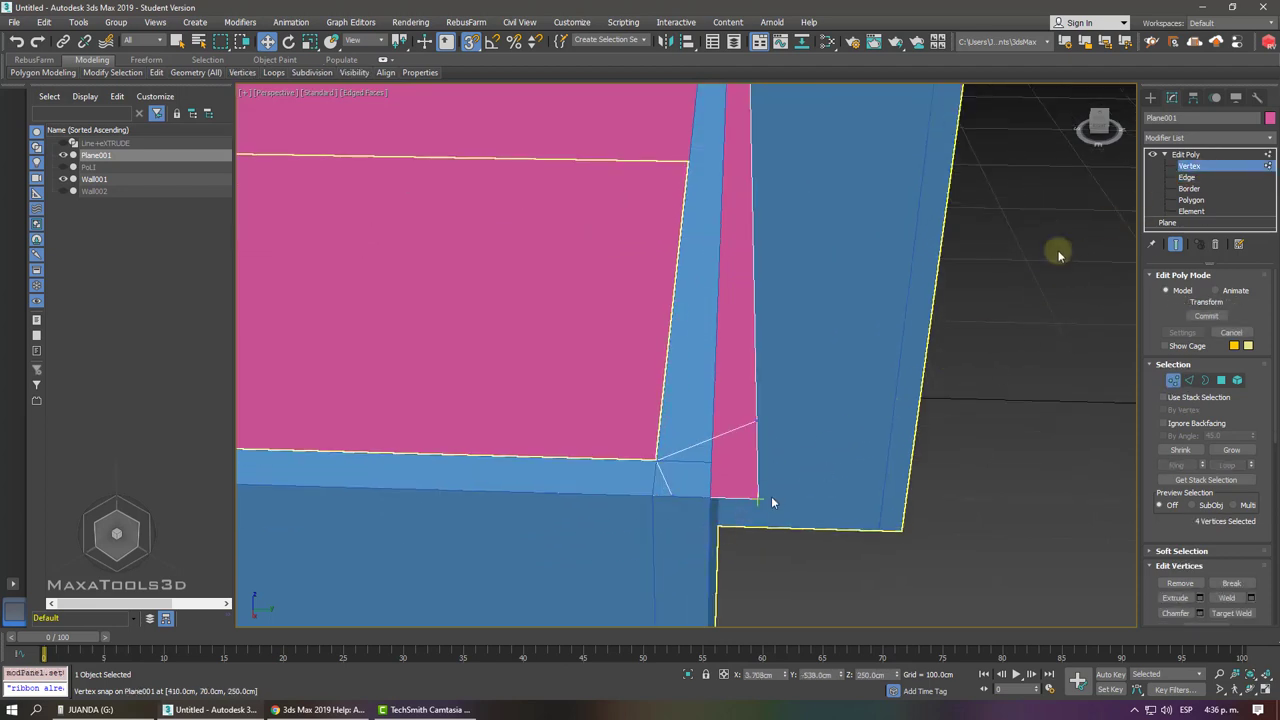
left_click(655, 490)
middle_click_drag(691, 514, 744, 490, "alt")
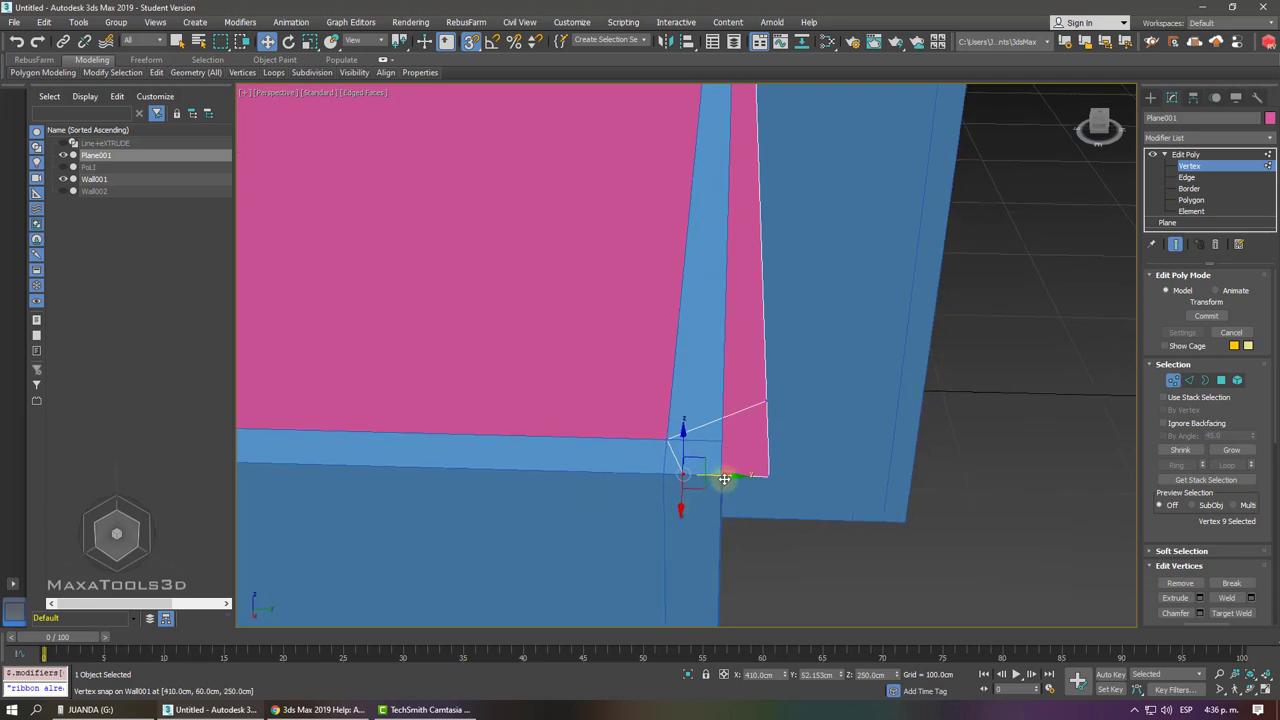
left_click_drag(720, 478, 662, 472)
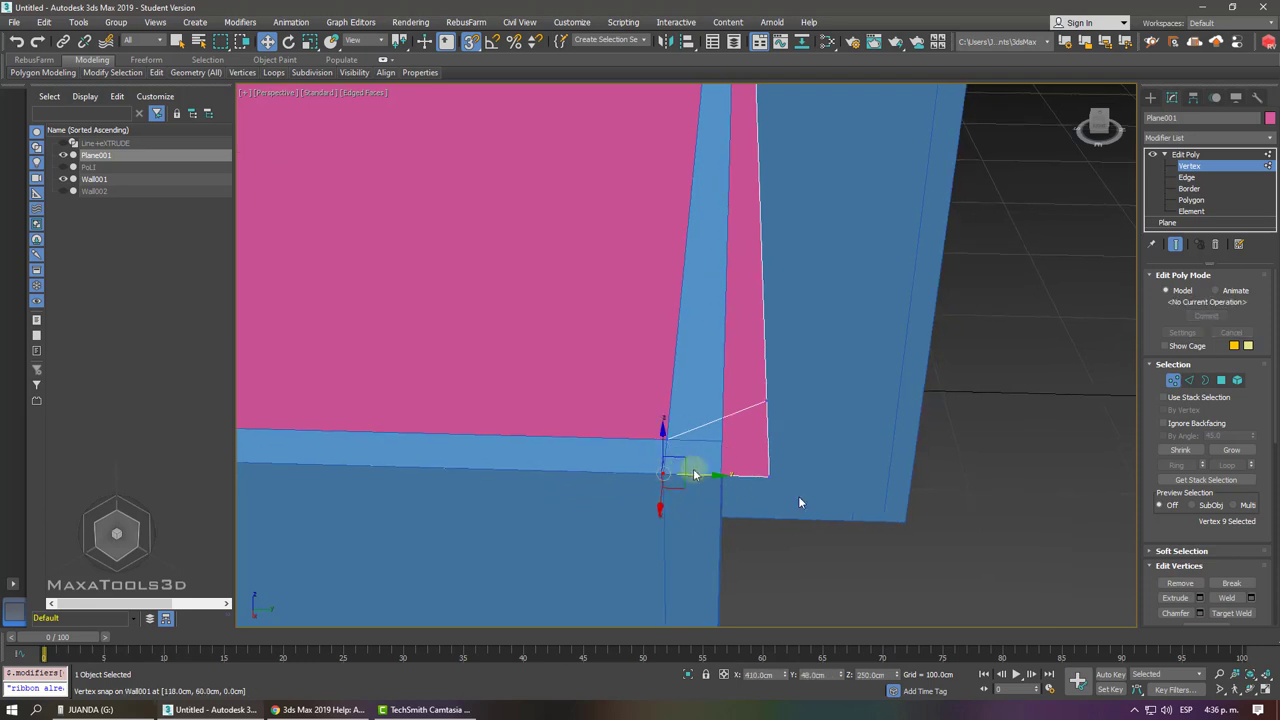
mouse_move(798, 477)
left_mouse_down()
mouse_move(797, 428)
mouse_move(722, 452)
left_mouse_up()
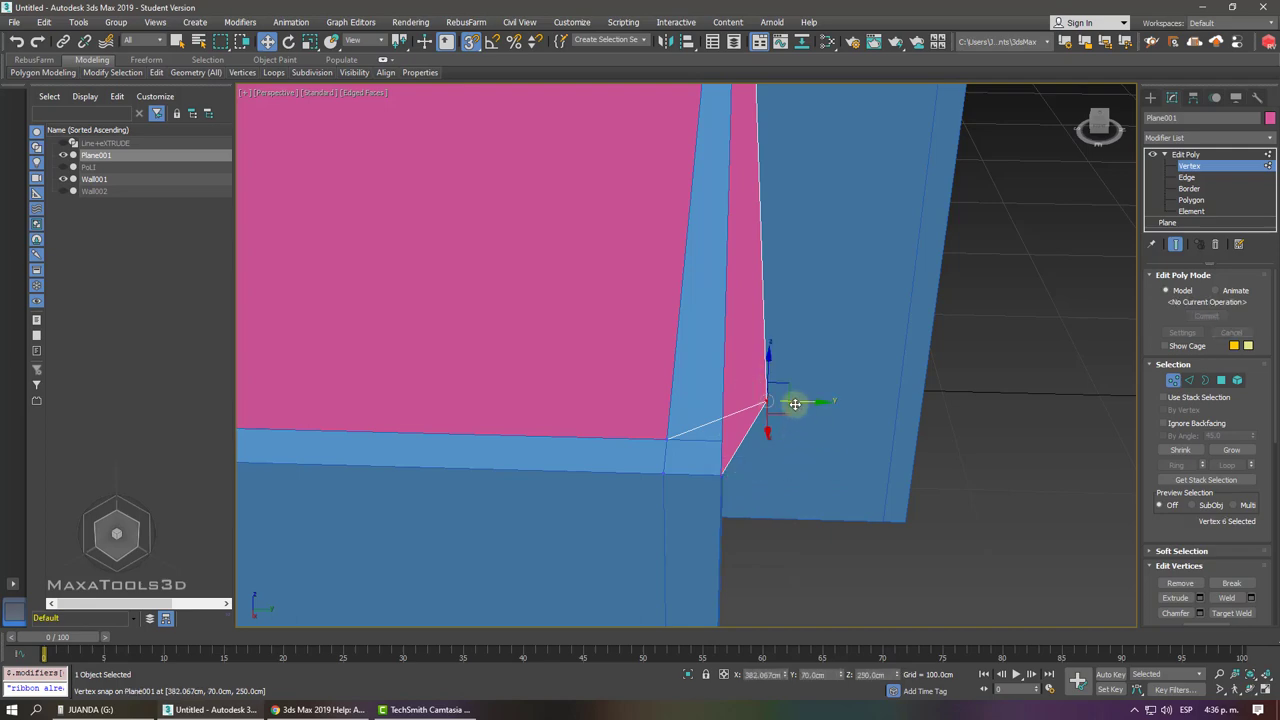
middle_click_drag(776, 425, 692, 422, "alt")
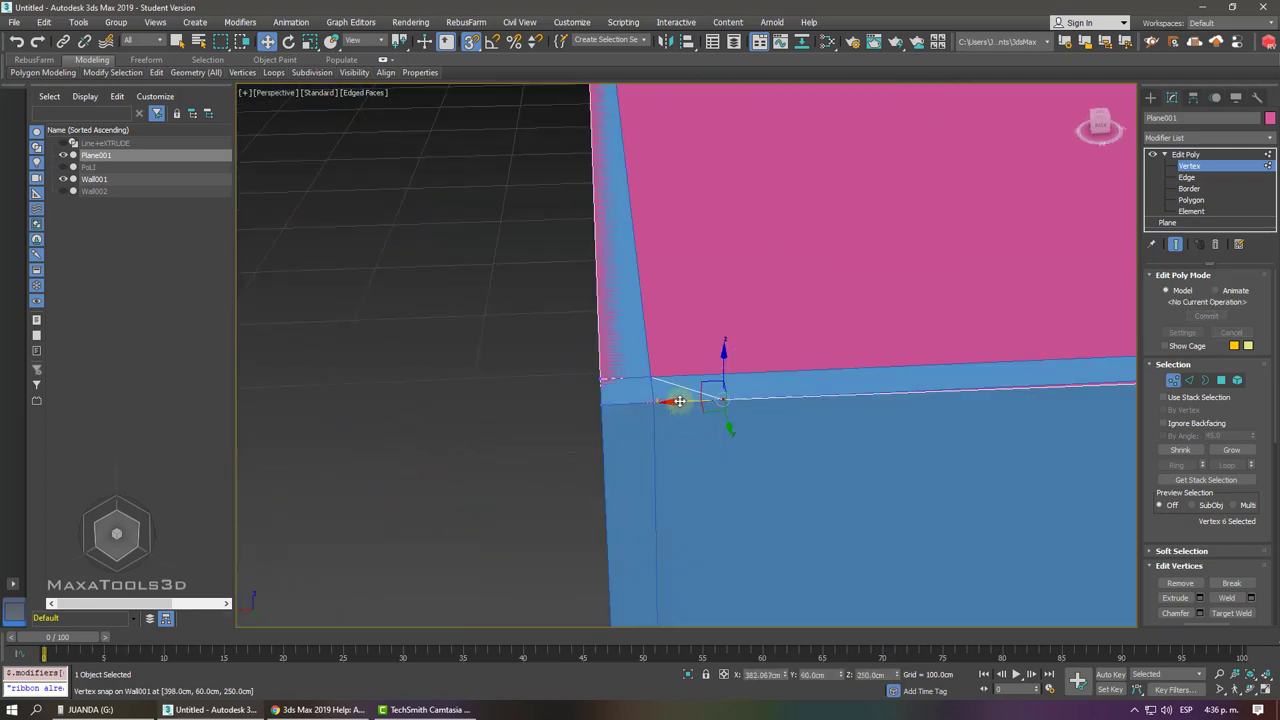
left_click_drag(679, 401, 651, 398)
middle_click_drag(672, 423, 677, 389, "alt")
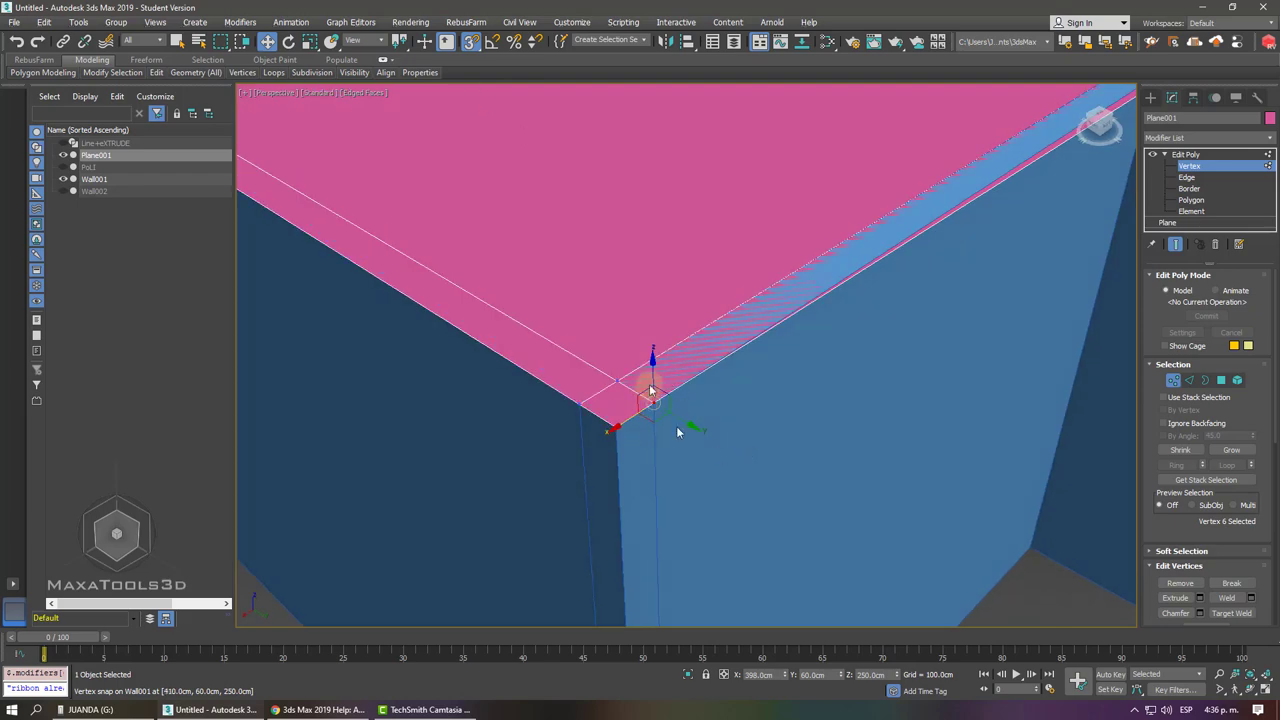
middle_click_drag(651, 383, 670, 355, "alt")
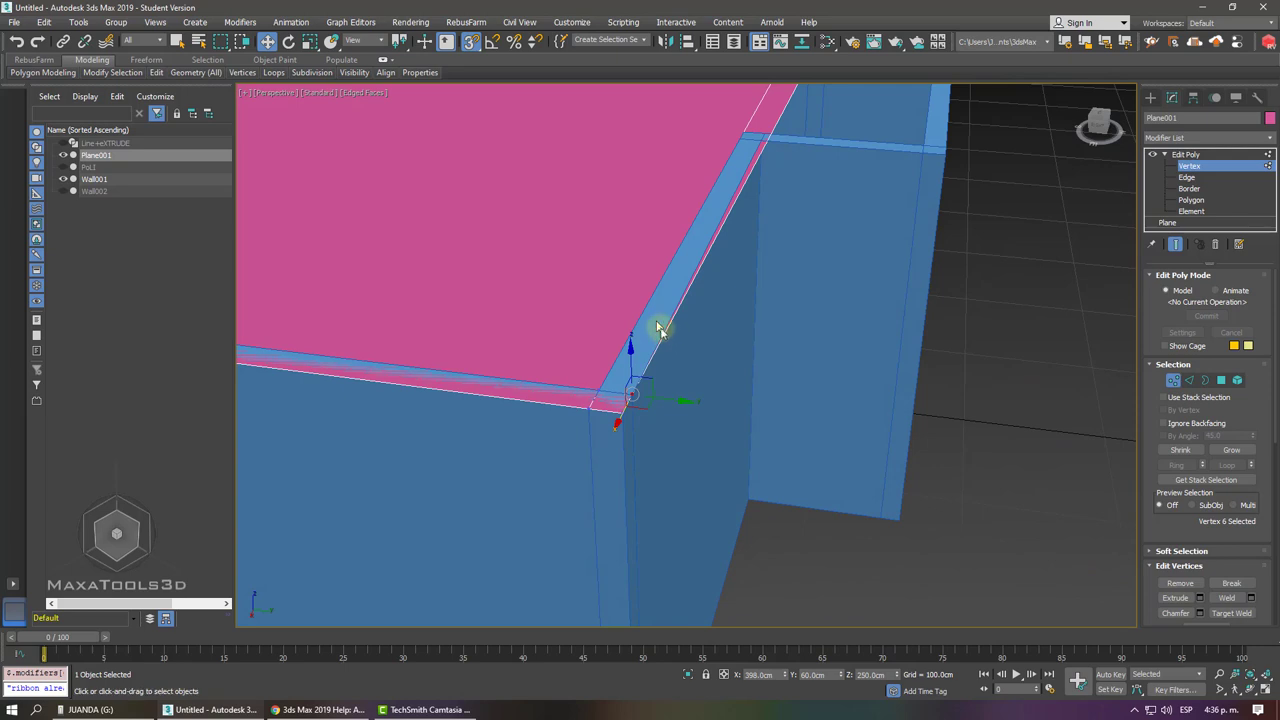
right_click(657, 325, "shift")
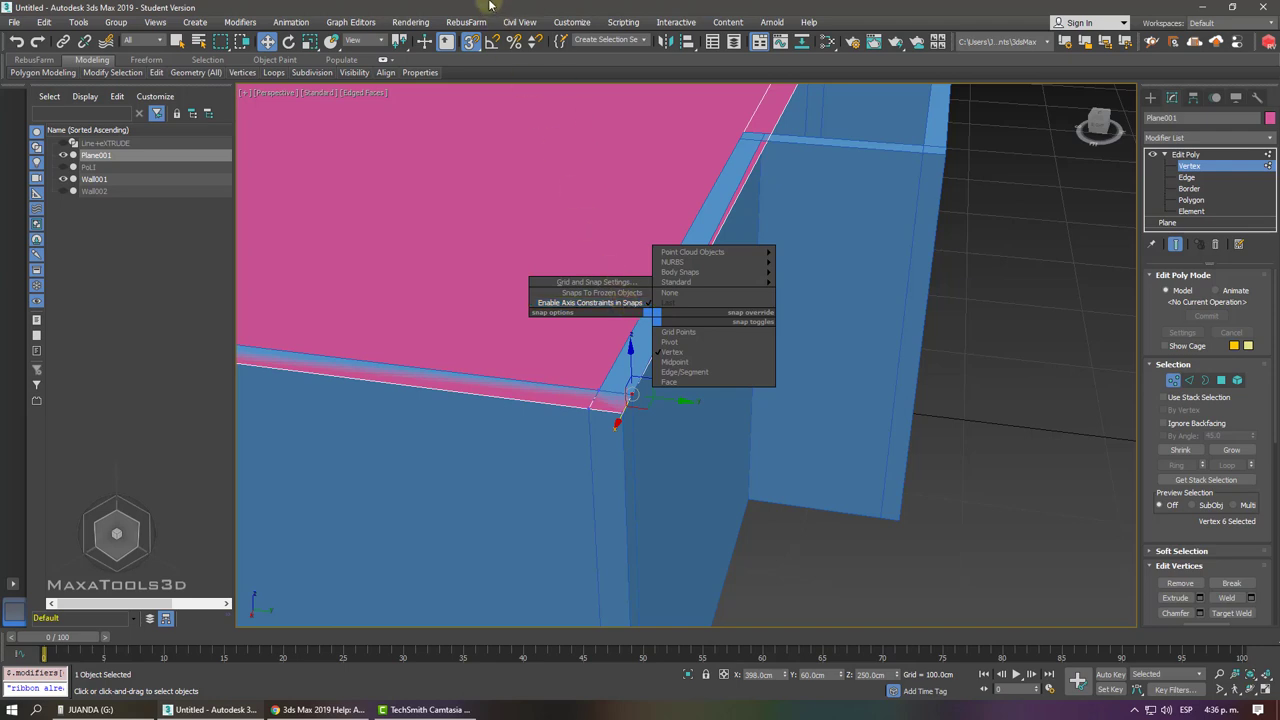
right_click(473, 45)
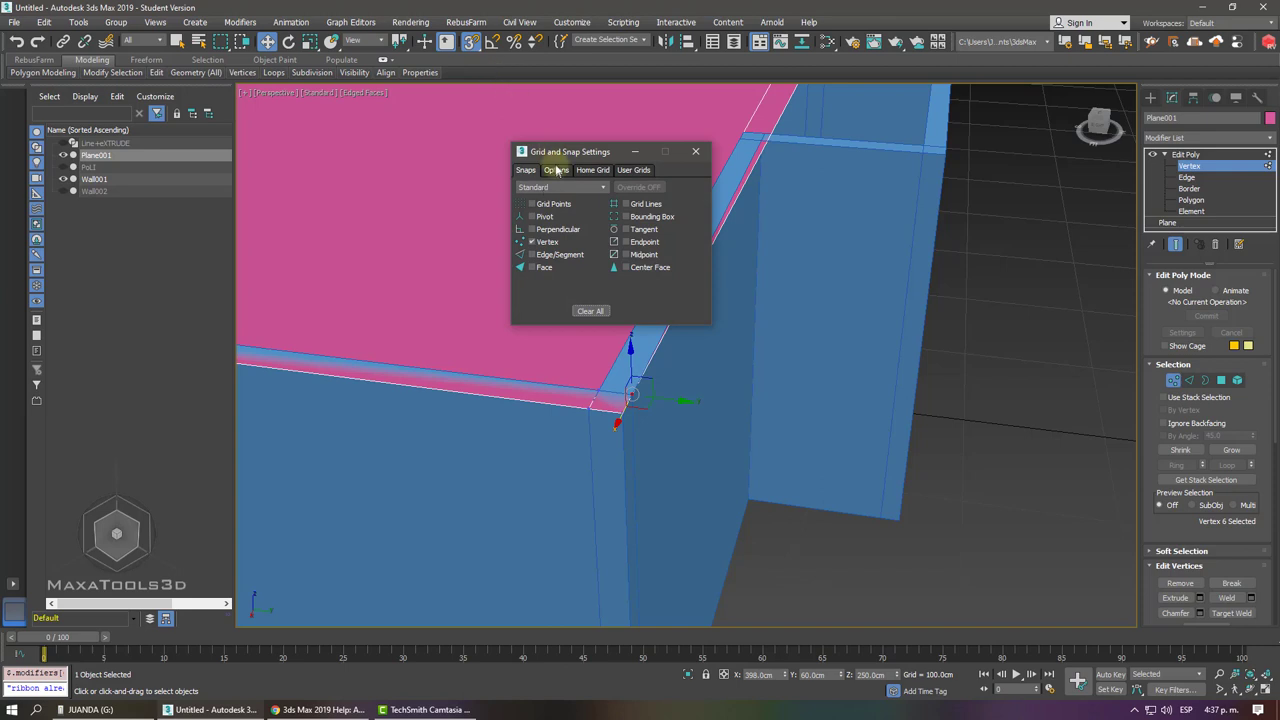
left_click(556, 170)
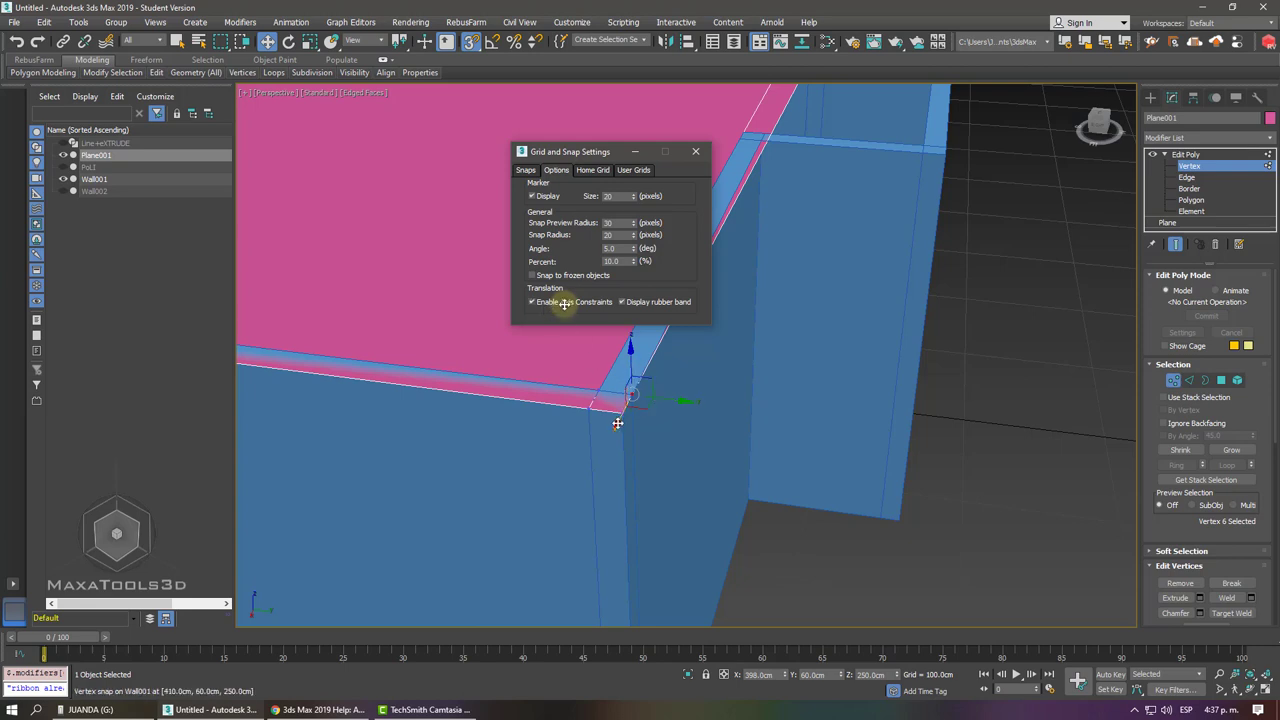
left_click(695, 151)
scroll(690, 155, "down", 2)
mouse_move(672, 290)
middle_mouse_down("alt")
mouse_move(686, 300)
mouse_move(643, 309)
mouse_move(583, 249)
mouse_move(754, 181)
middle_mouse_up("alt")
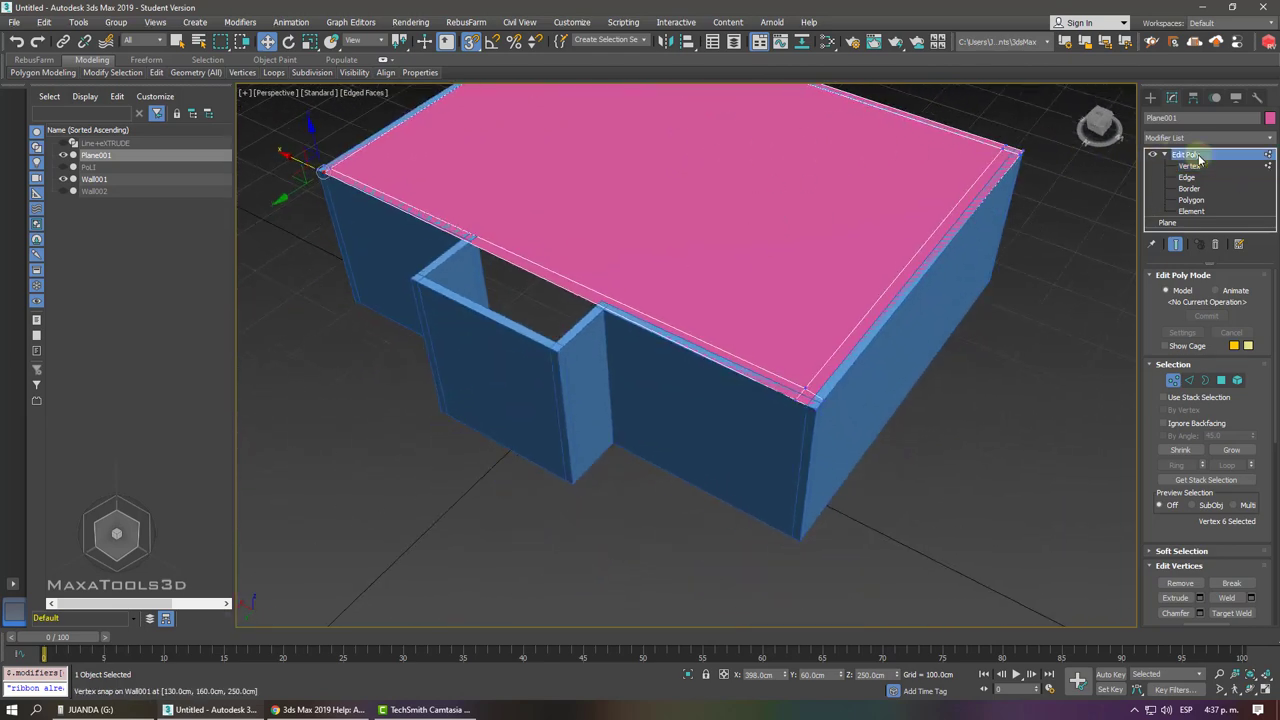
Make the roof see-through with Alt+X and select the Wall001 walls object.
key("alt+x")
left_click(712, 447)
middle_click_drag(712, 447, 764, 374, "alt")
left_click_drag(764, 374, 844, 354)
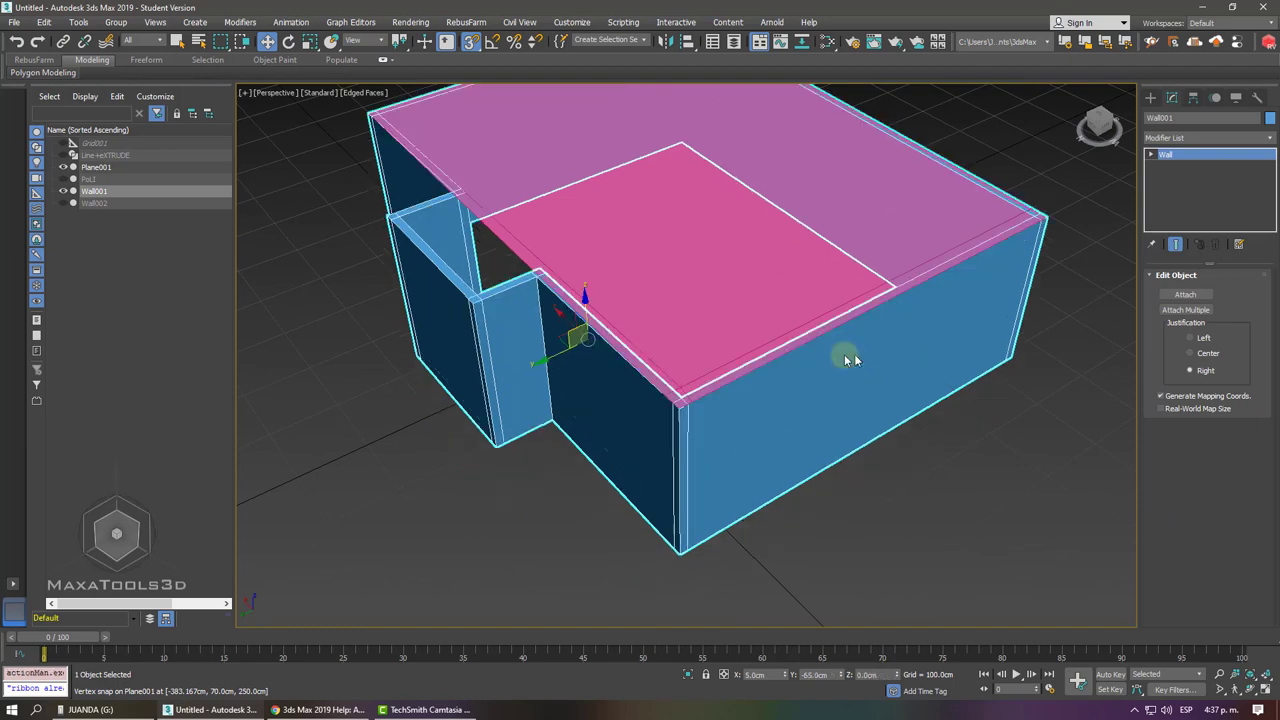
mouse_move(844, 354)
middle_mouse_down()
mouse_move(713, 333)
mouse_move(691, 304)
middle_mouse_up()
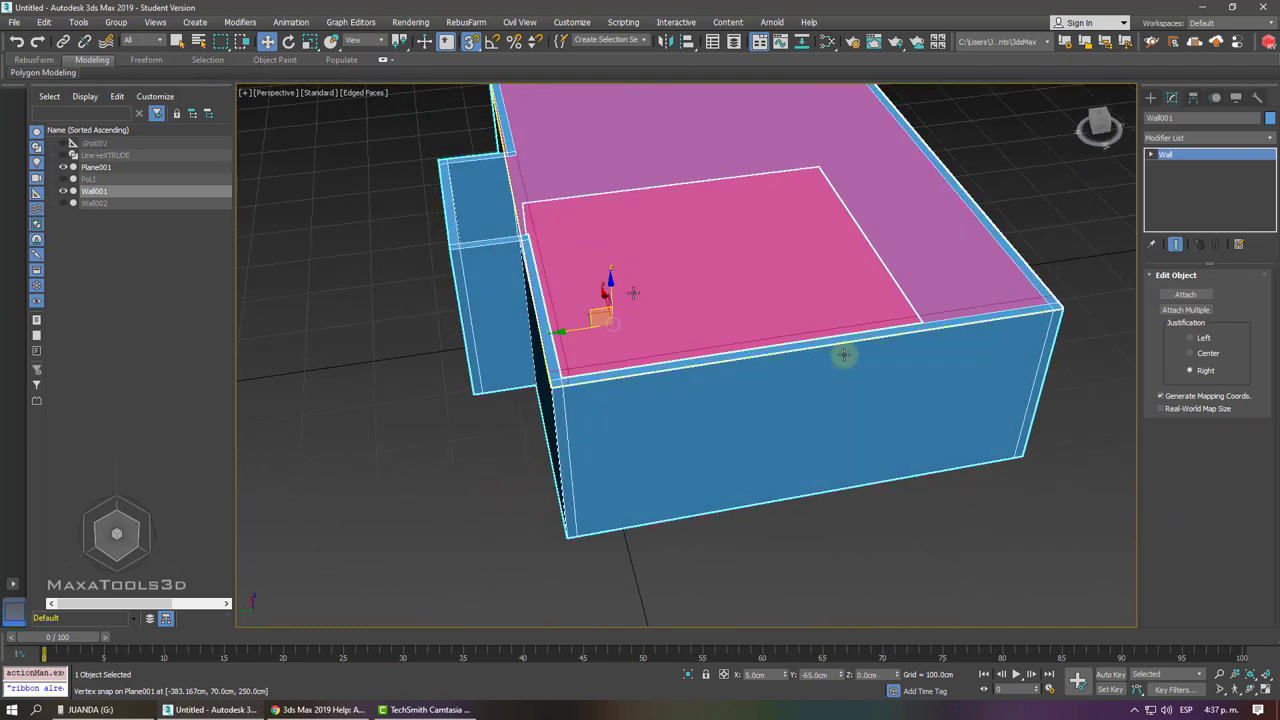
scroll(691, 304, "up", 3)
middle_click_drag(844, 354, 899, 318, "alt")
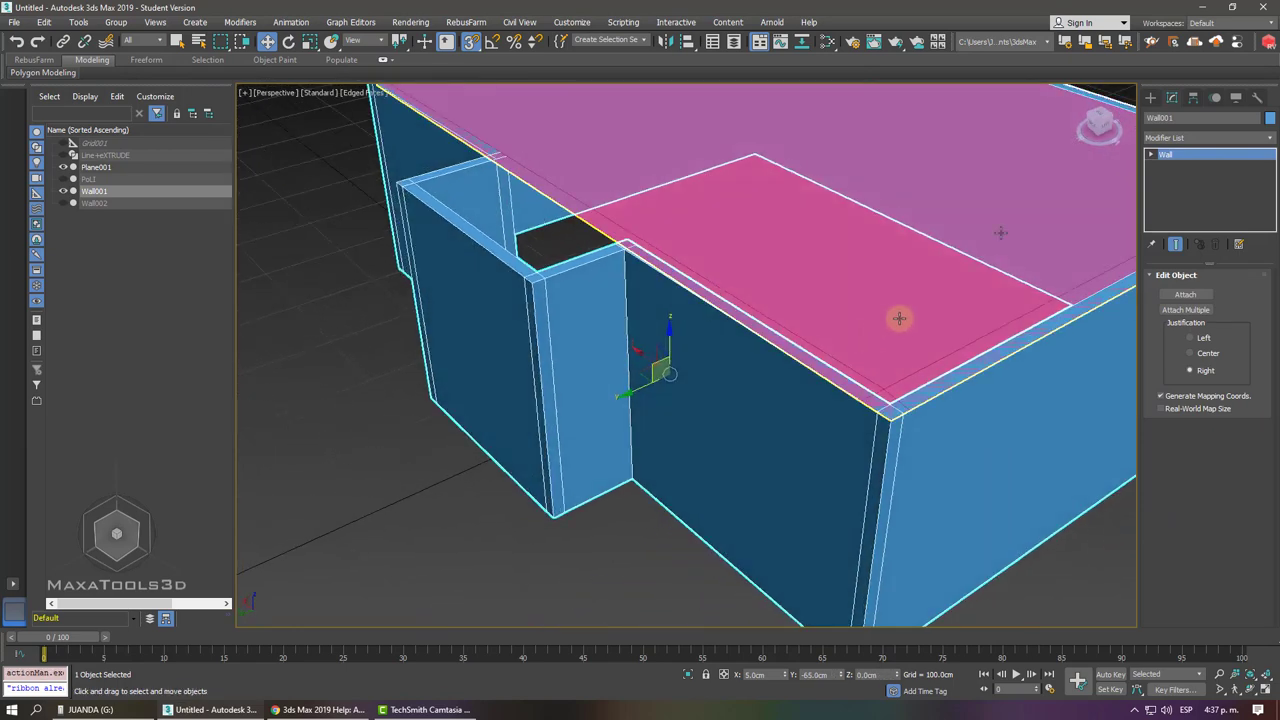
Enter Wall001's Vertex sub-object level, using wireframe to locate the corner vertices.
left_click(1175, 166)
key("F3")
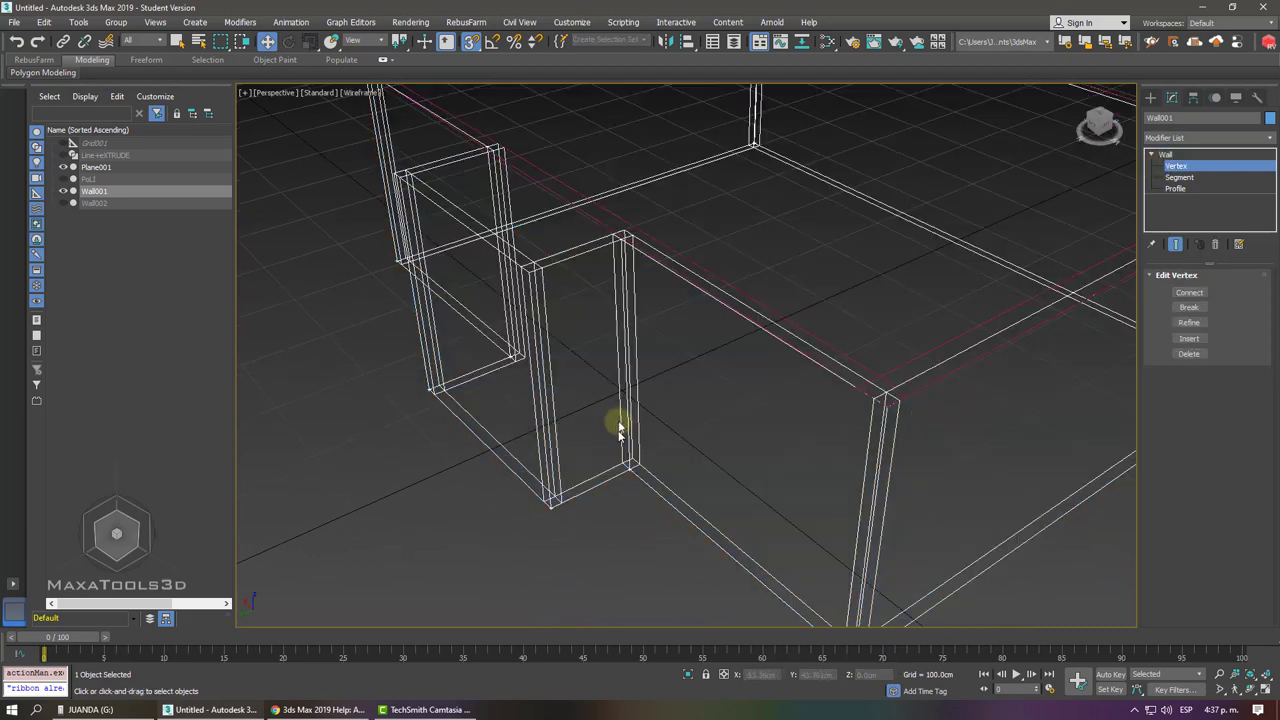
left_click_drag(612, 420, 671, 506)
mouse_move(656, 490)
middle_mouse_down()
mouse_move(700, 355)
mouse_move(674, 329)
middle_mouse_up()
scroll(674, 329, "up", 4)
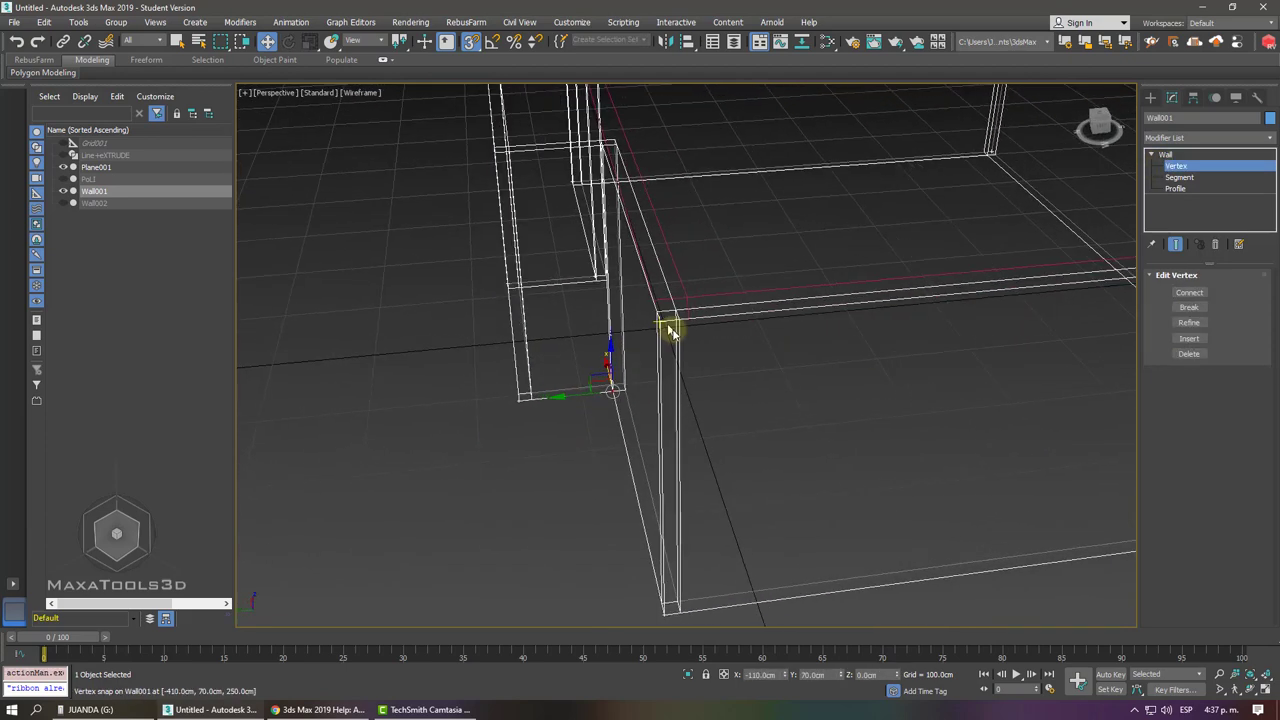
key("F3")
key("F3")
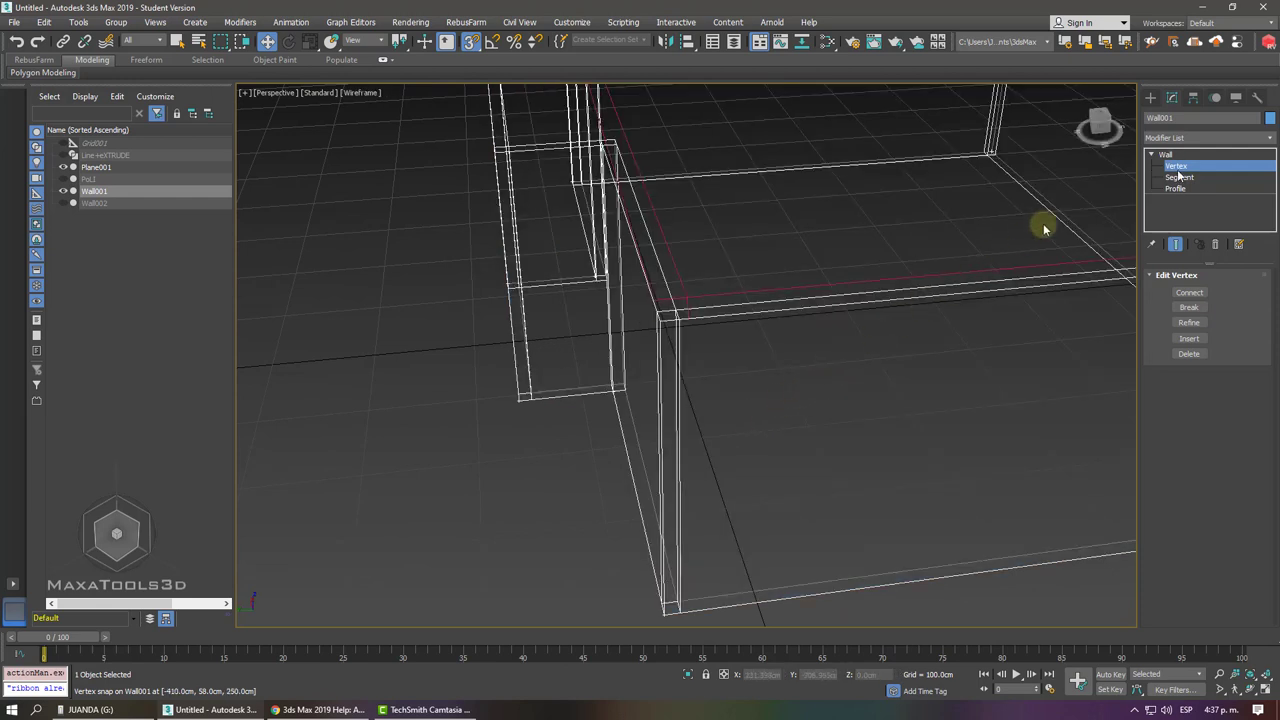
left_click(1152, 155)
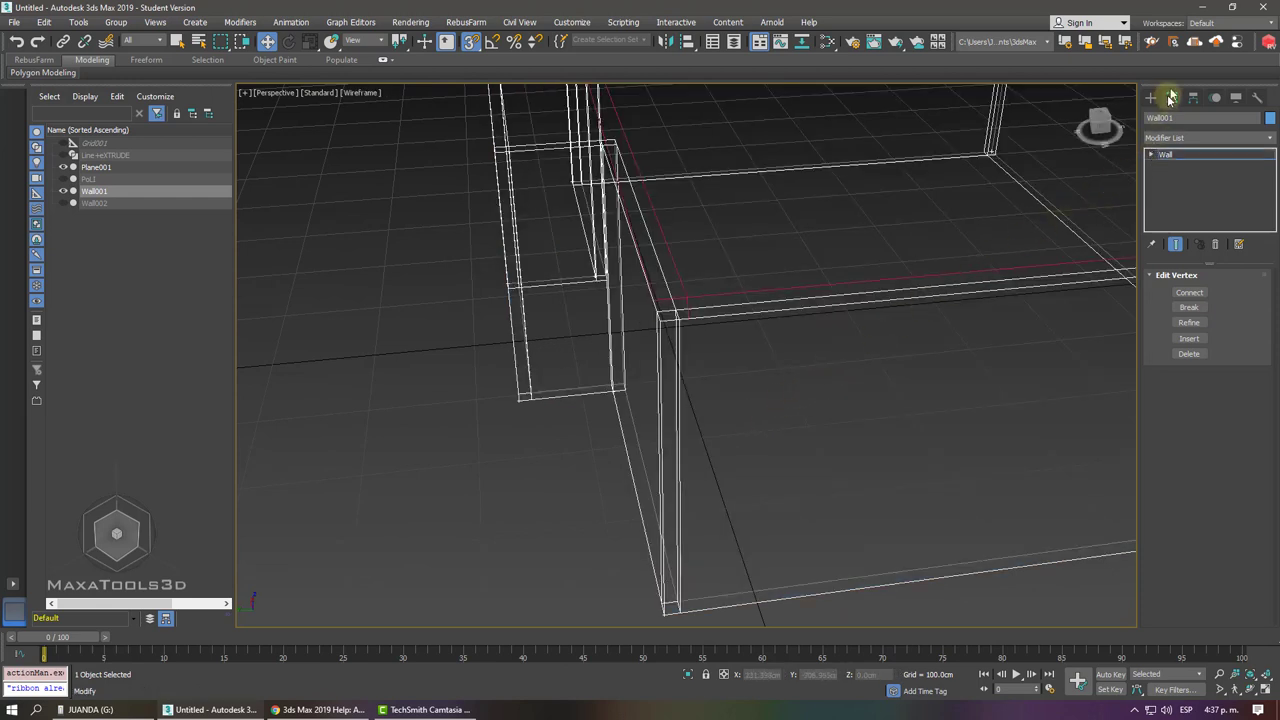
left_click(1151, 155)
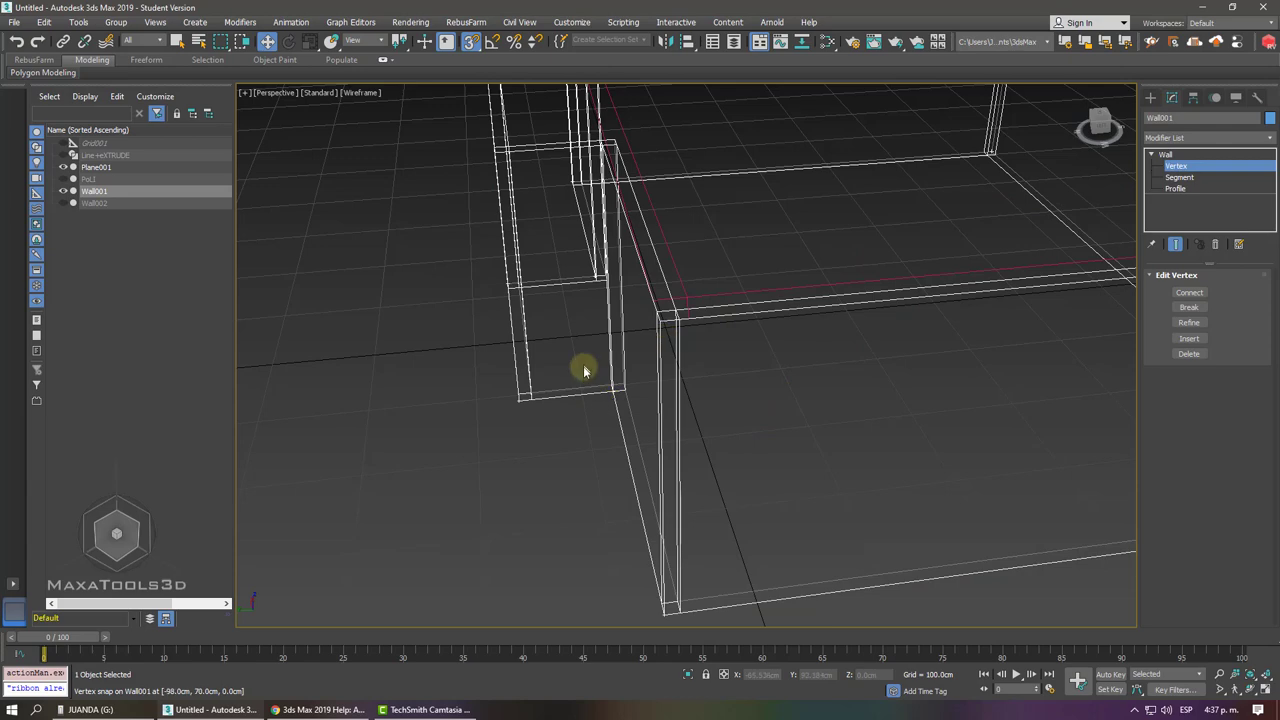
Snap the short wall's corner point and the bottom corner point onto adjoining wall corners.
left_click_drag(640, 419, 641, 420)
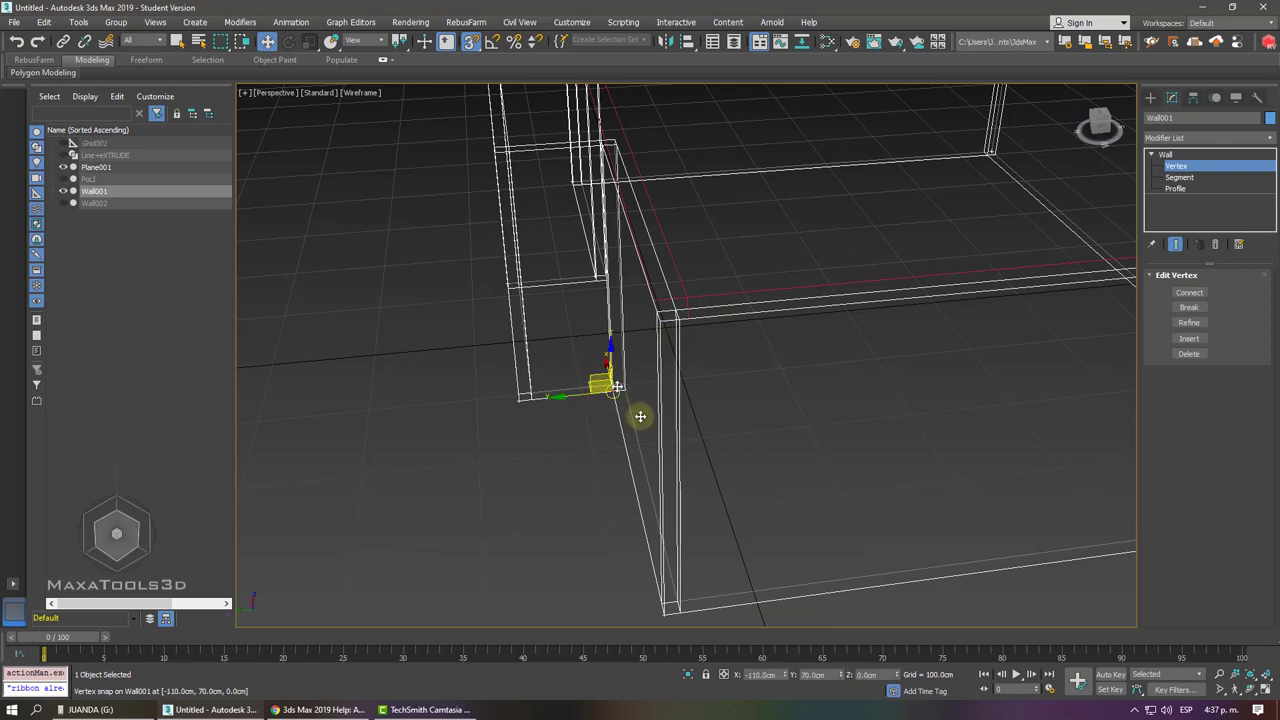
scroll(640, 416, "up", 3)
scroll(640, 416, "up", 1)
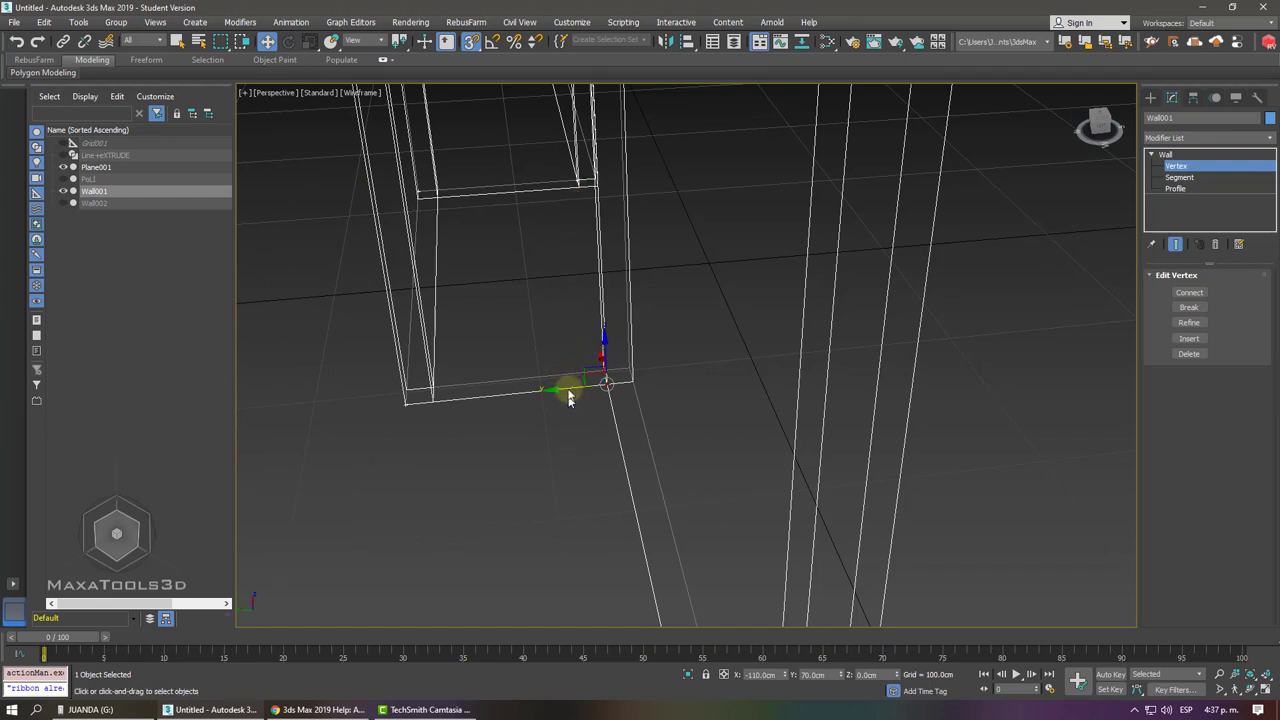
left_click_drag(566, 388, 584, 187)
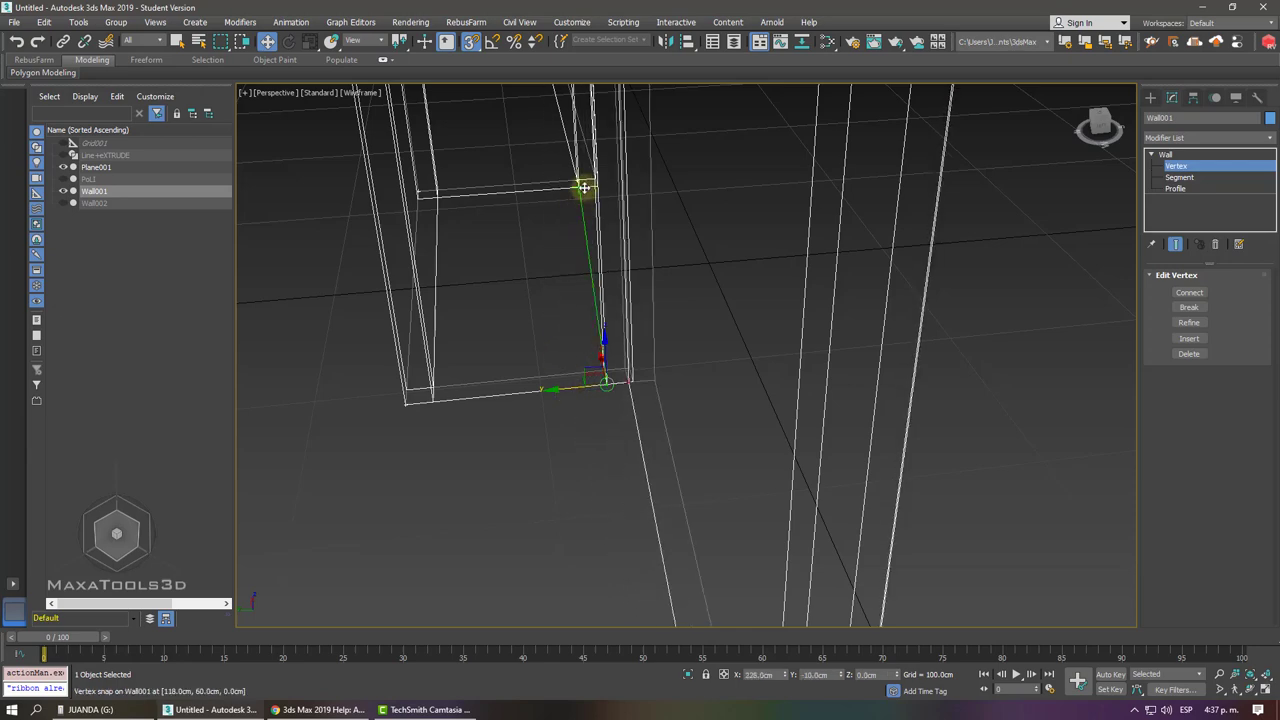
middle_click_drag(720, 397, 691, 333)
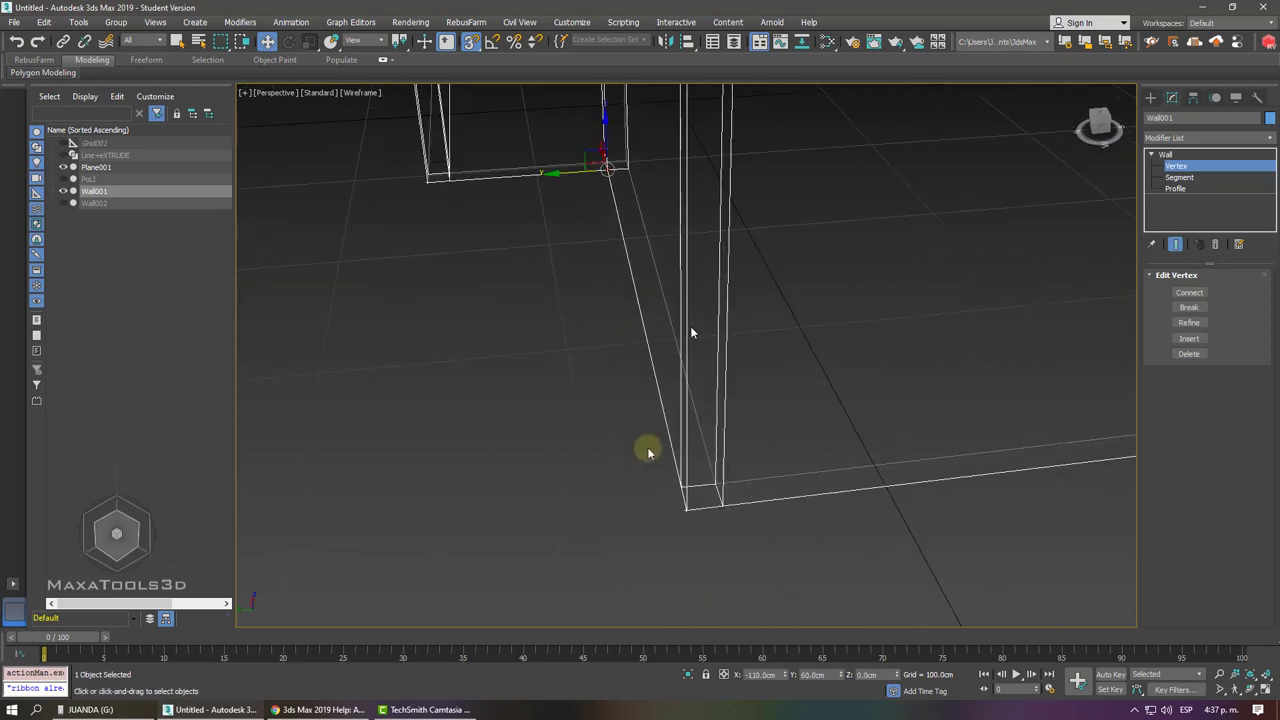
left_click_drag(675, 512, 698, 568)
mouse_move(656, 525)
left_mouse_down()
mouse_move(589, 175)
mouse_move(604, 172)
left_mouse_up()
key("F3")
key("F3")
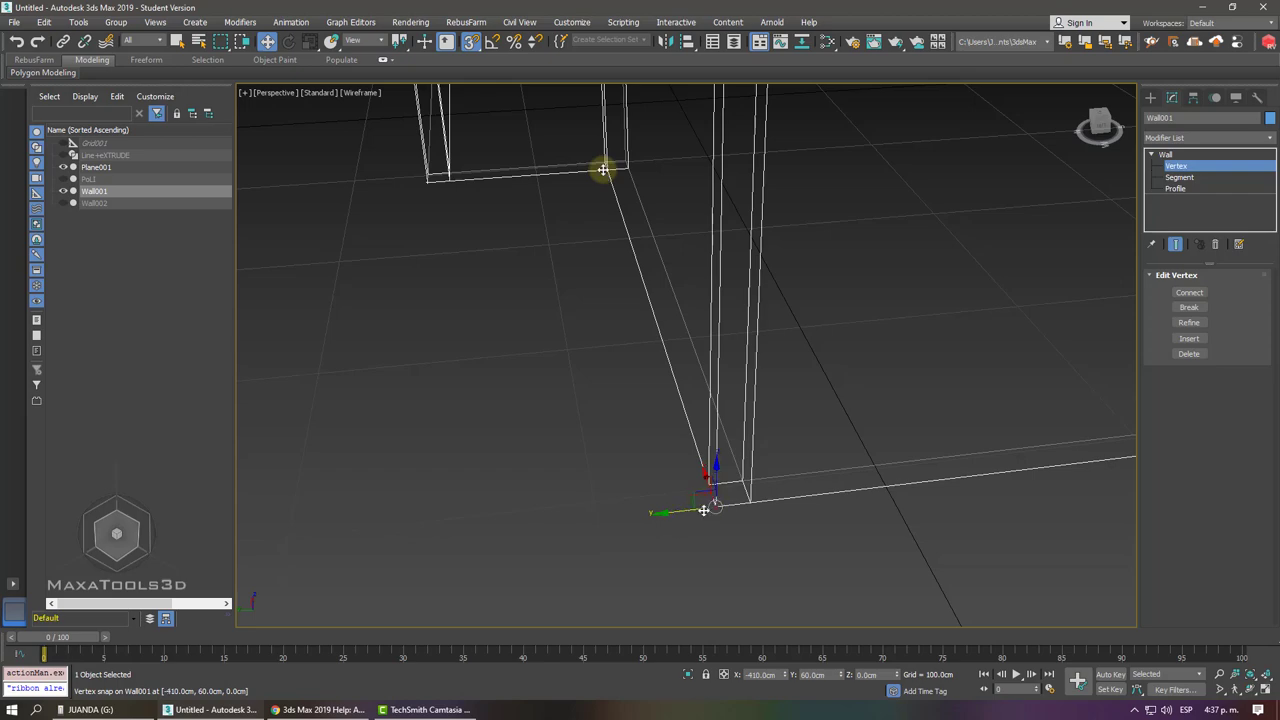
key("F3")
scroll(756, 372, "down", 5)
scroll(850, 336, "up", 3)
scroll(835, 434, "up", 3)
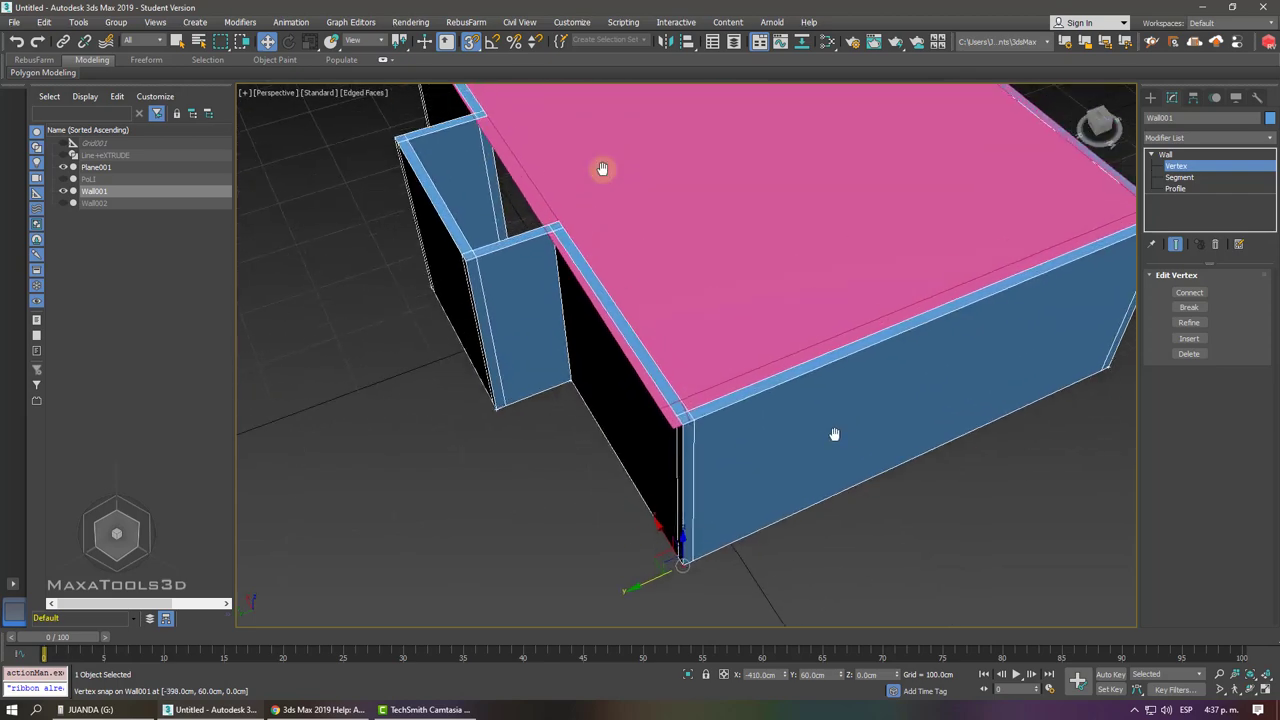
middle_click_drag(835, 434, 917, 483)
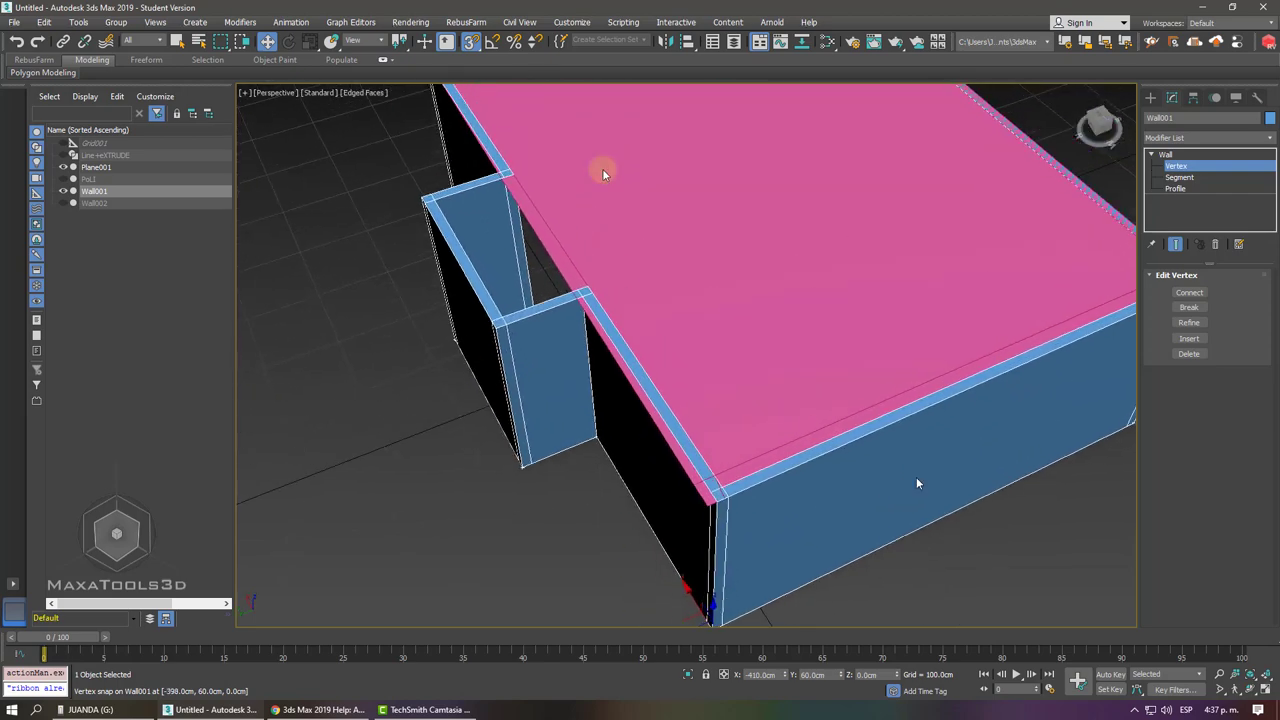
Snap Plane001's front corner vertices onto Wall001's outer edge at 250 cm.
left_click(1168, 155)
left_click(766, 314)
key("1")
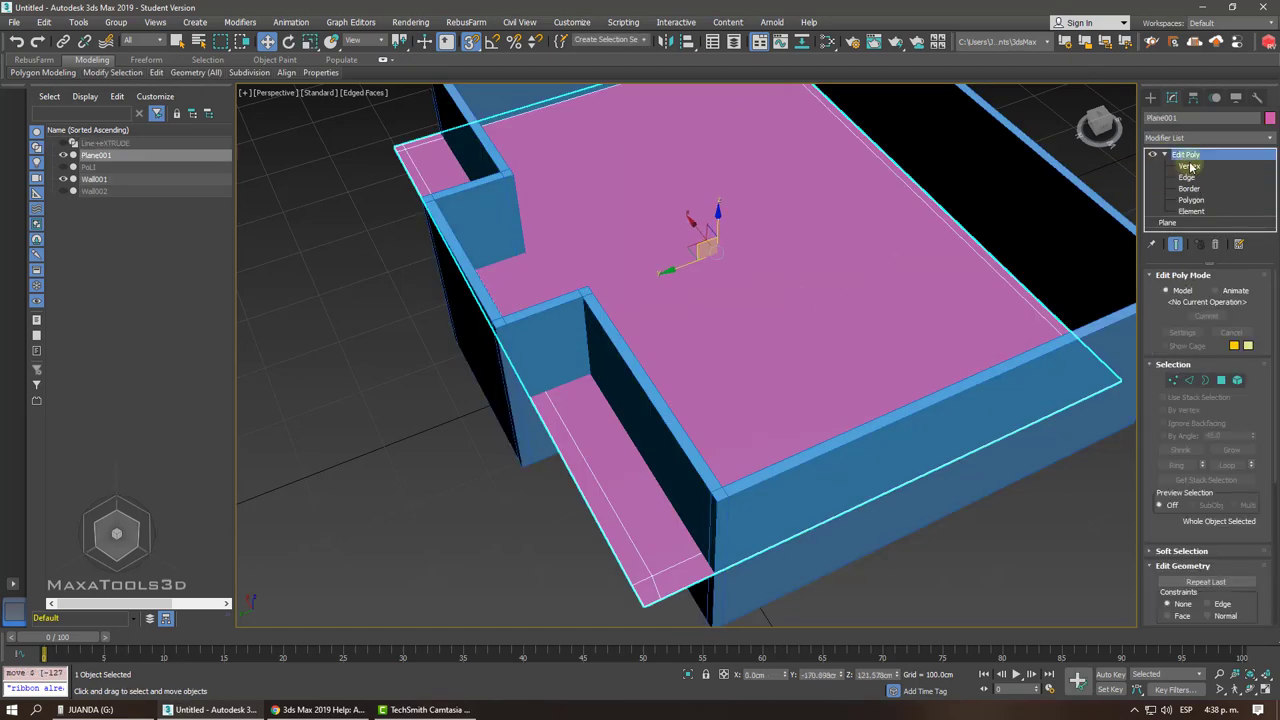
scroll(740, 448, "up", 3)
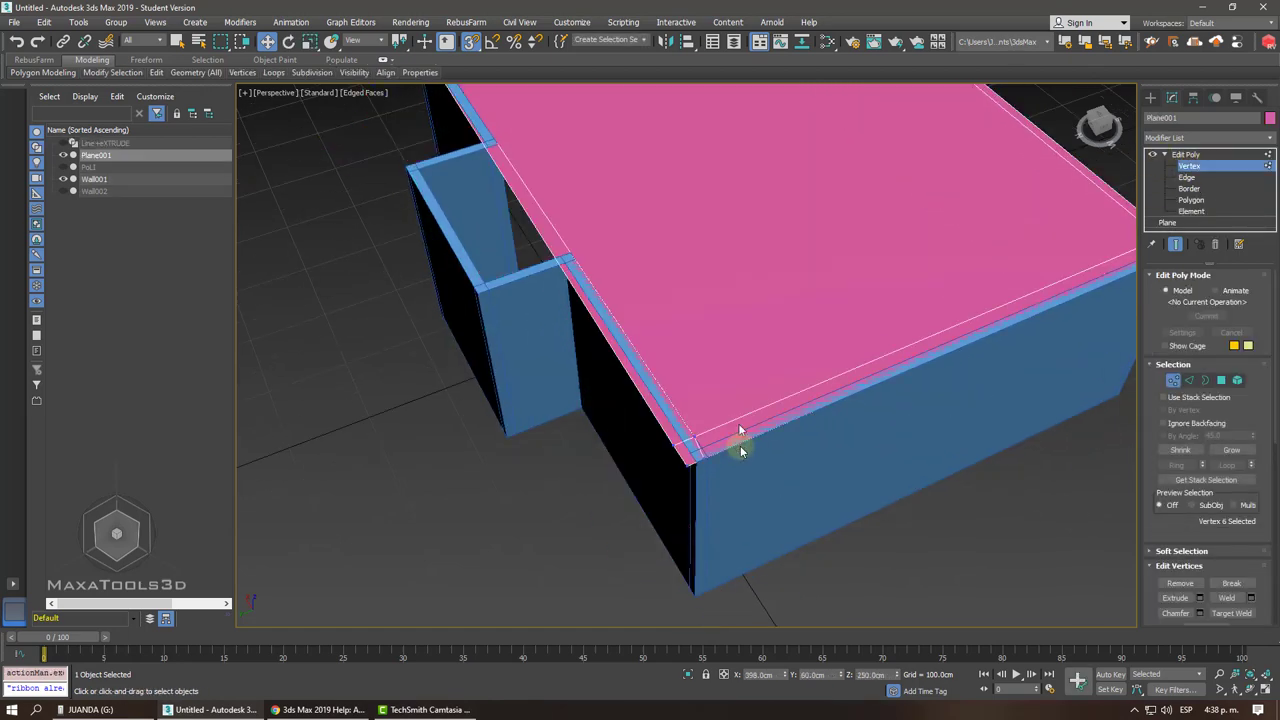
middle_click_drag(740, 445, 615, 387, "alt")
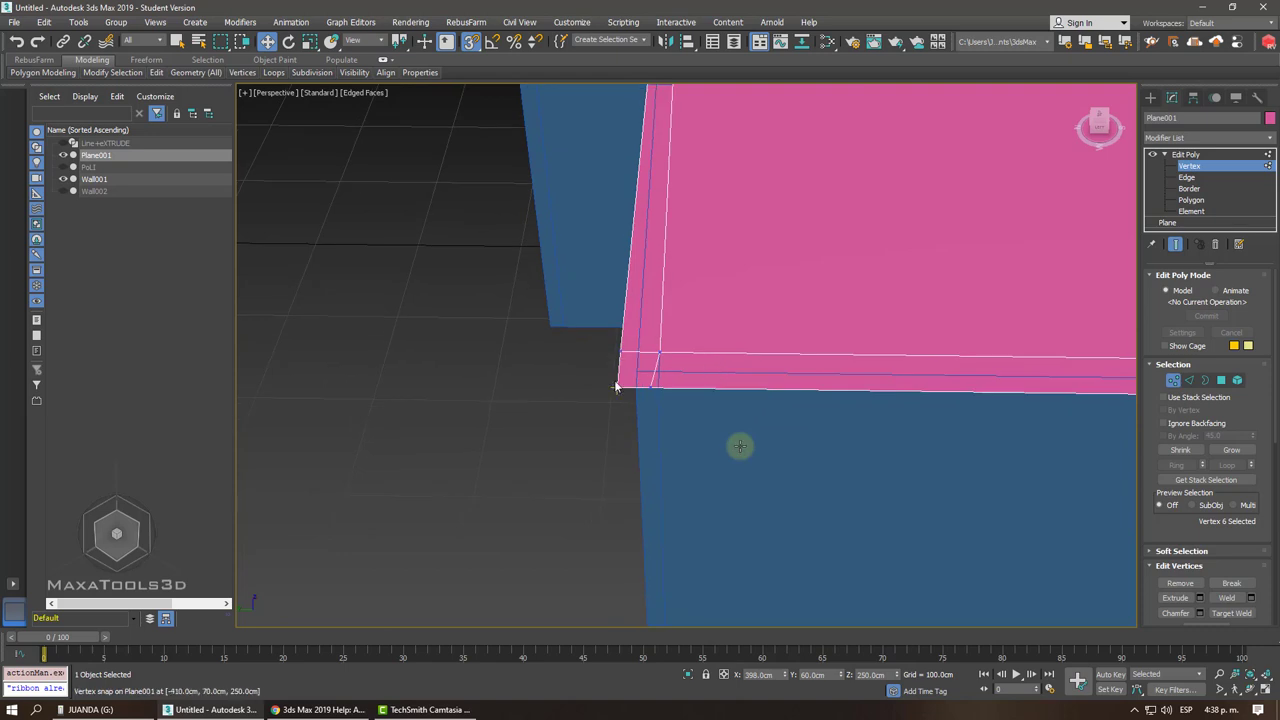
scroll(615, 387, "up", 3)
scroll(754, 389, "down", 3)
mouse_move(754, 389)
left_mouse_down()
mouse_move(731, 343)
mouse_move(686, 314)
mouse_move(708, 271)
mouse_move(746, 297)
left_mouse_up()
middle_click_drag(746, 303, 749, 297, "alt")
scroll(751, 307, "down", 5)
scroll(749, 297, "up", 5)
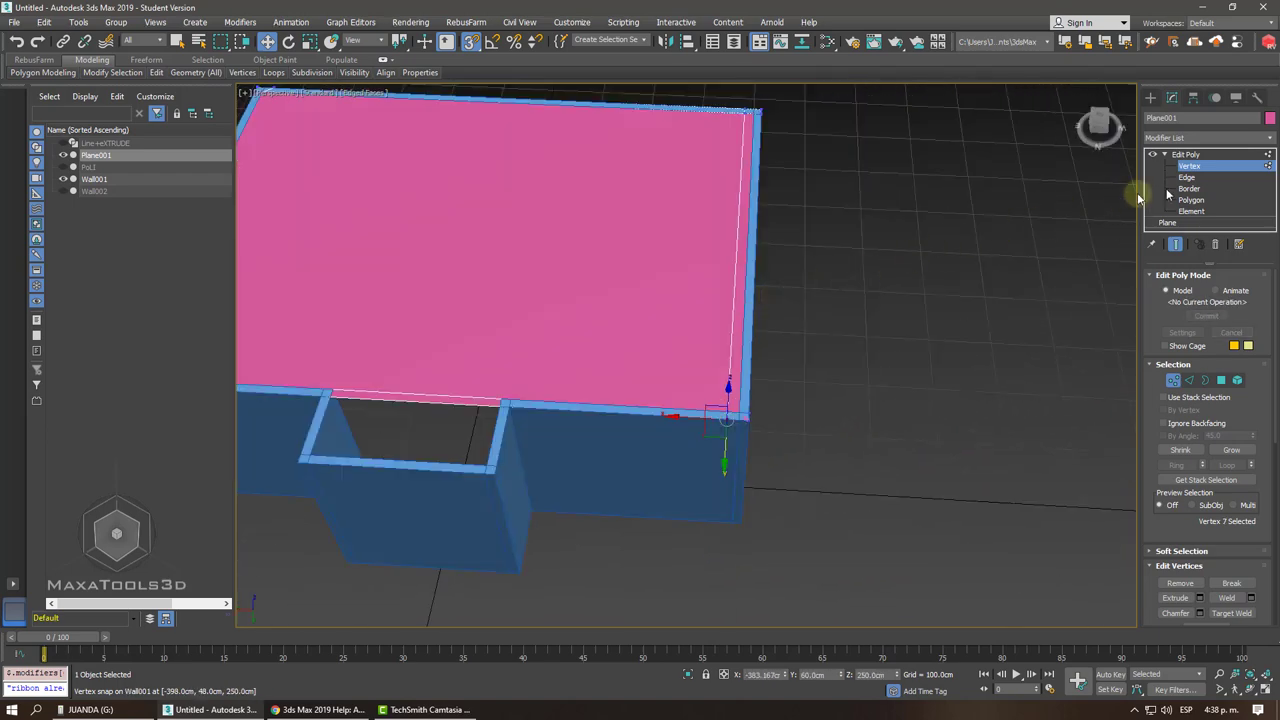
Snap the roof's right edge onto the wall corner, then exit sub-object mode and deselect.
left_click(1187, 178)
left_click(737, 173)
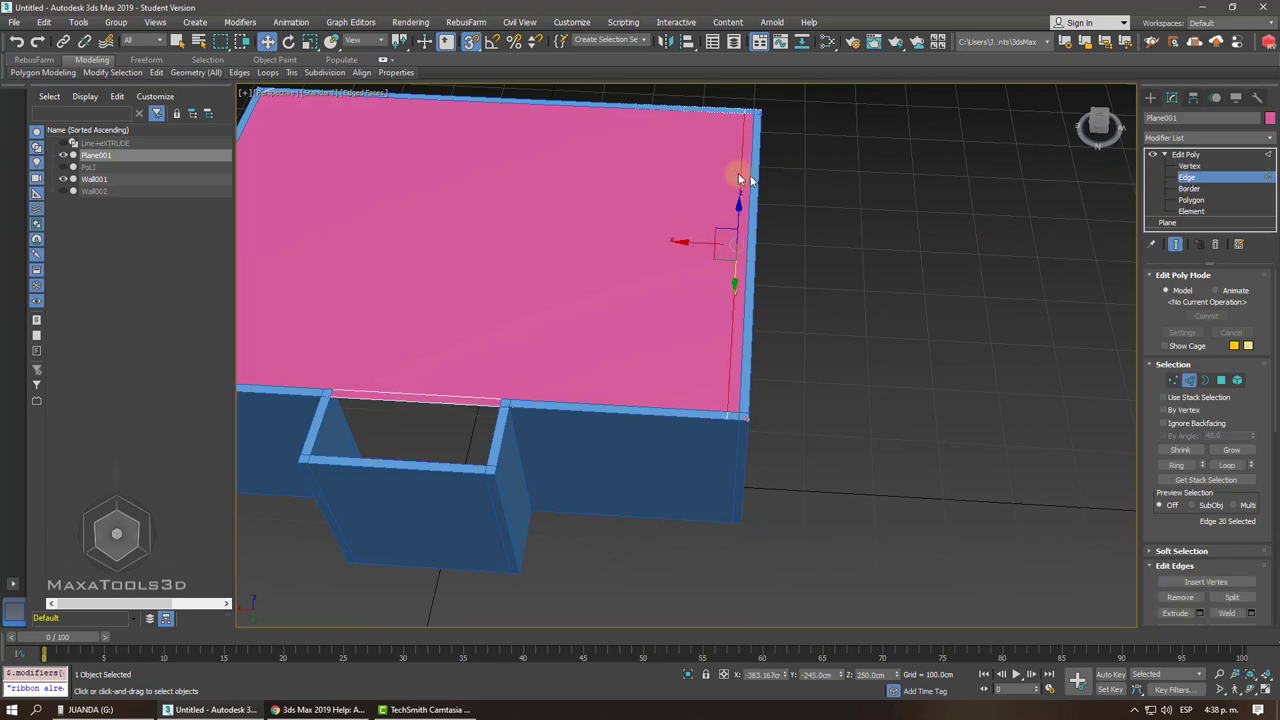
scroll(743, 357, "up", 2)
left_click_drag(691, 193, 748, 456)
scroll(745, 465, "down", 4)
middle_click_drag(743, 471, 857, 380, "alt")
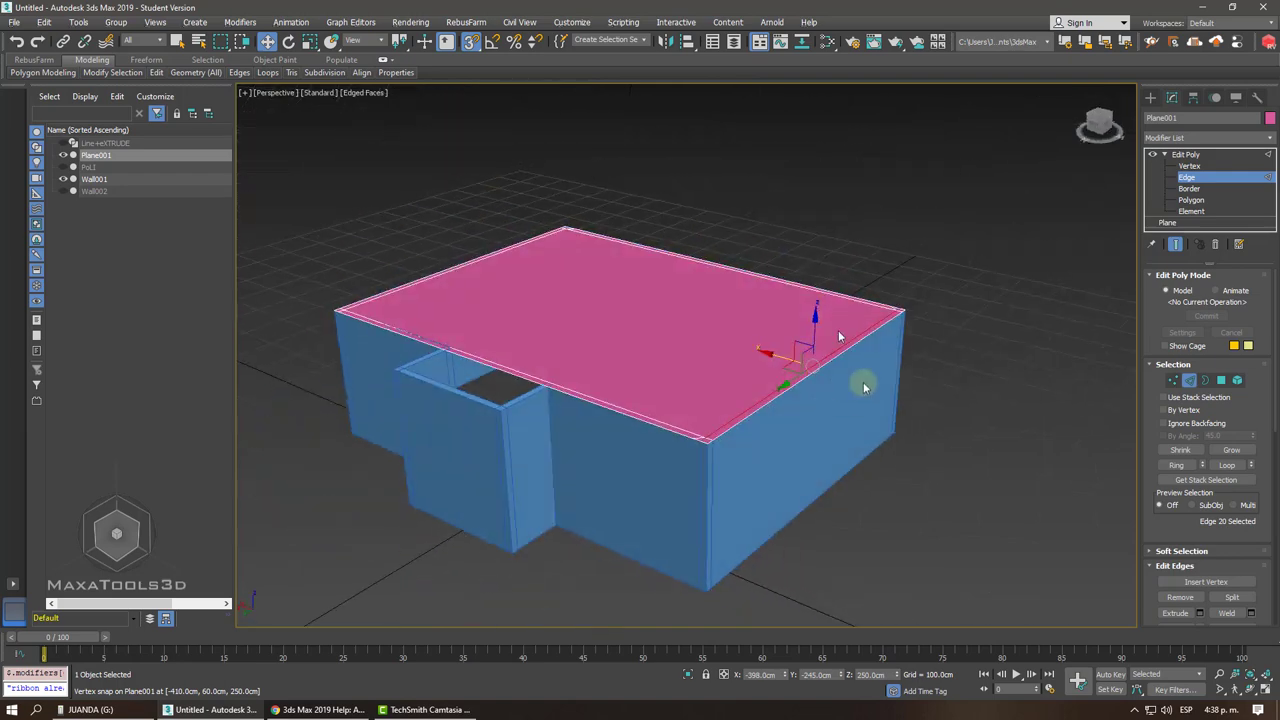
left_click(1185, 154)
middle_click_drag(800, 190, 816, 162)
left_click(800, 162)
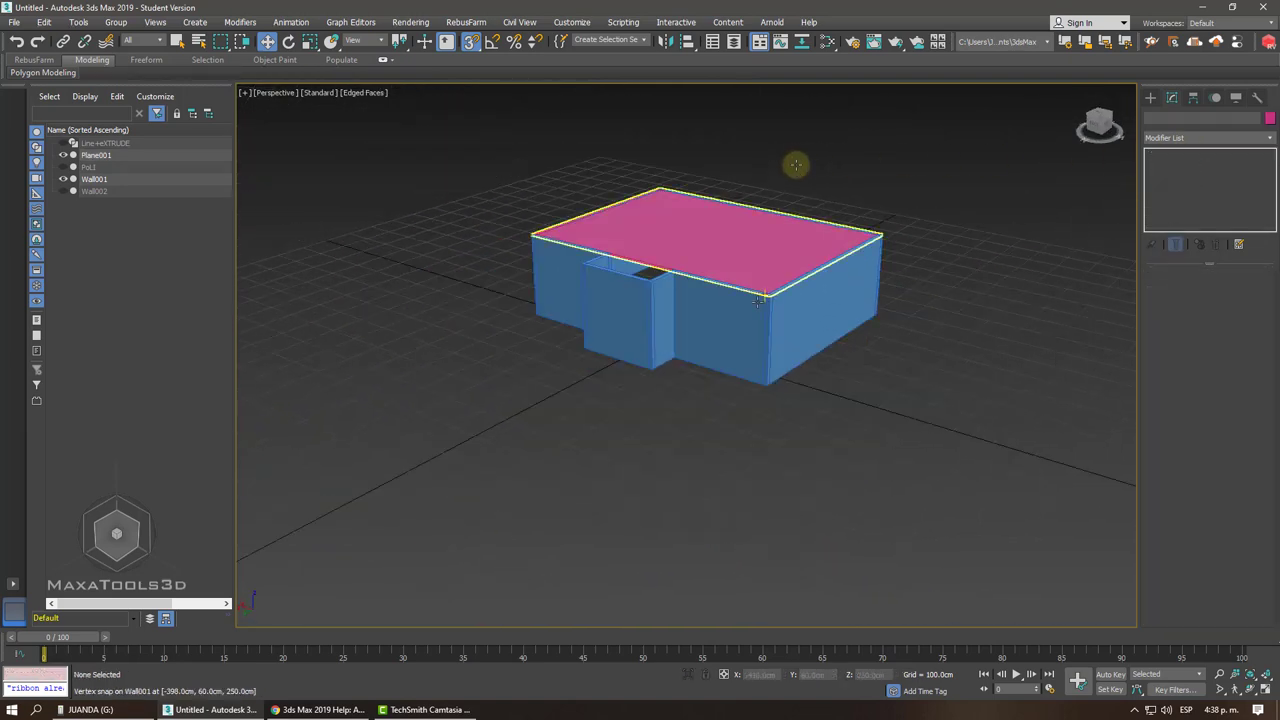
scroll(795, 163, "up", 3)
scroll(750, 188, "up", 2)
scroll(720, 205, "up", 2)
Add a Shell modifier to Plane001 with Outer Amount 15.95 cm and Inner Amount 0 cm.
left_click(692, 222)
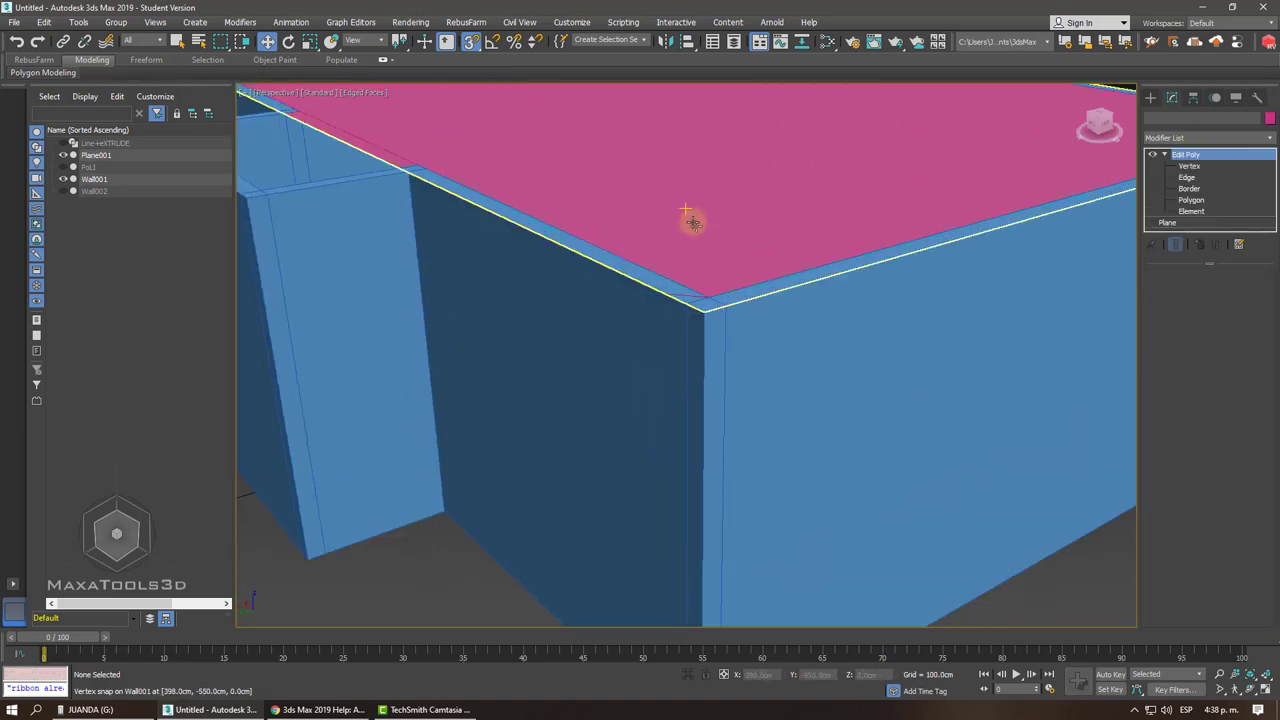
left_click(1203, 141)
scroll(1220, 300, "down", 3)
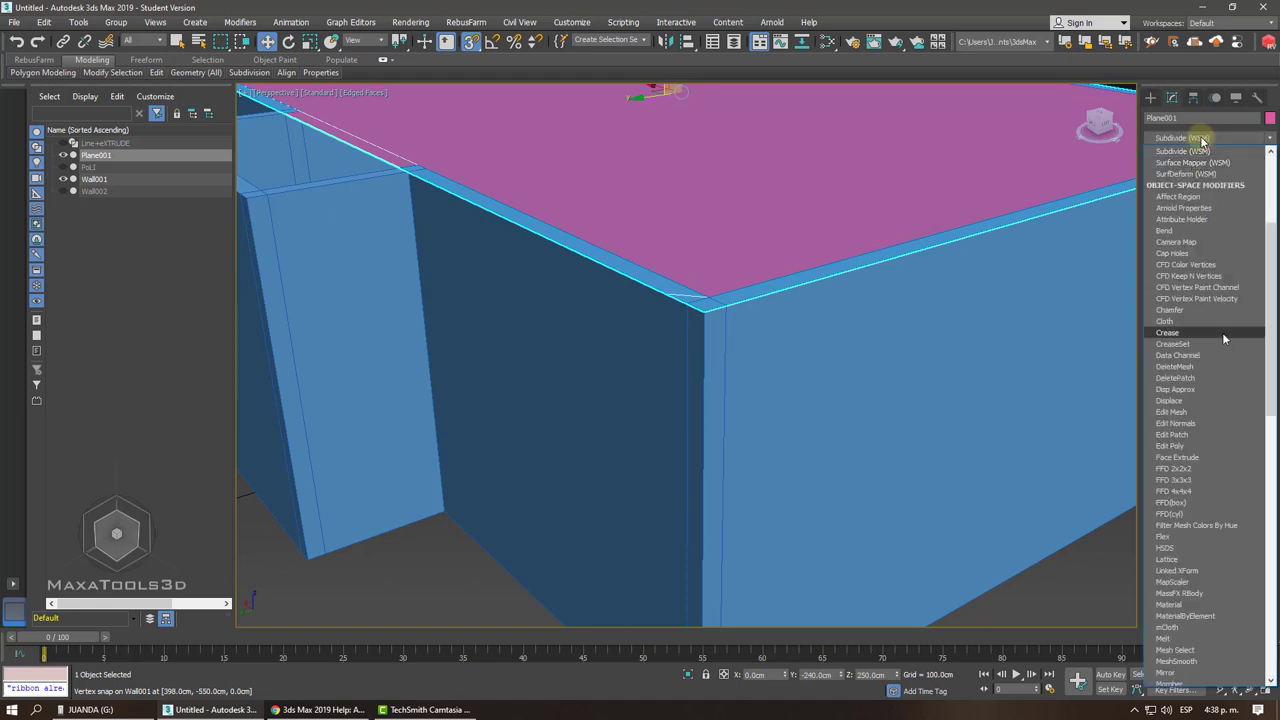
scroll(1193, 341, "down", 10)
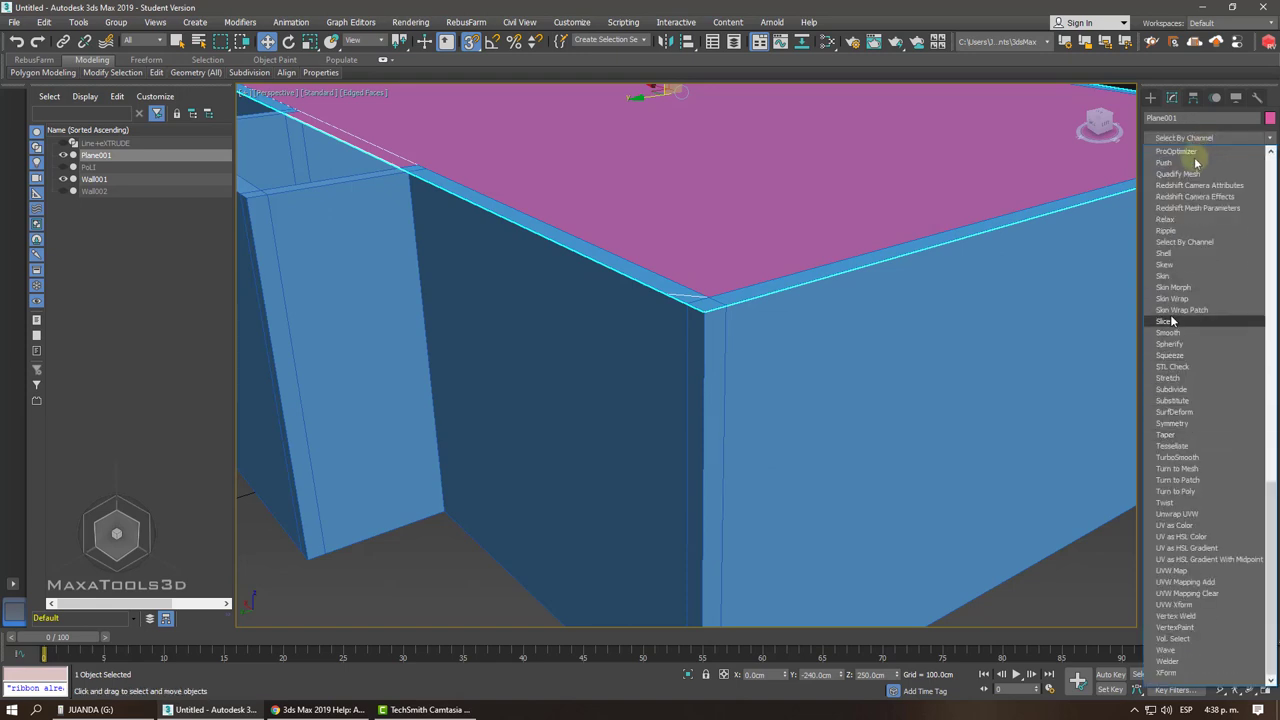
left_click(1166, 252)
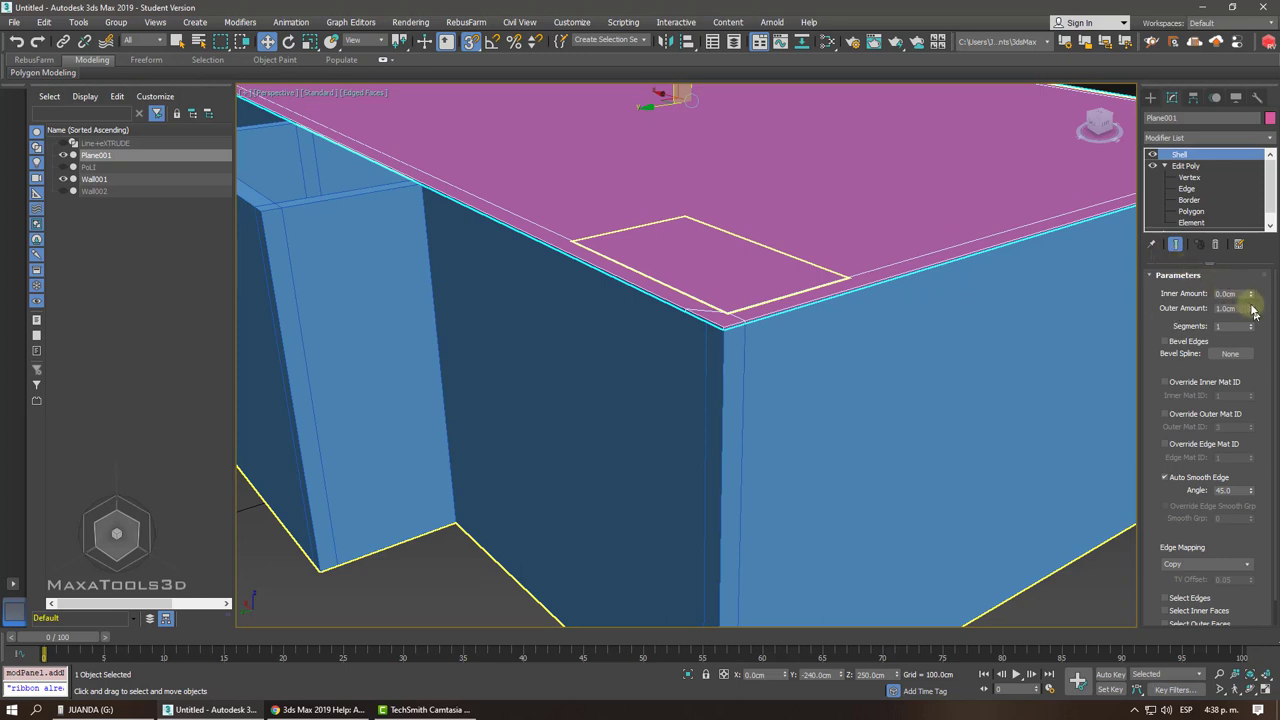
mouse_move(1254, 312)
left_mouse_down()
mouse_move(1097, 94)
mouse_move(1118, 690)
left_mouse_up()
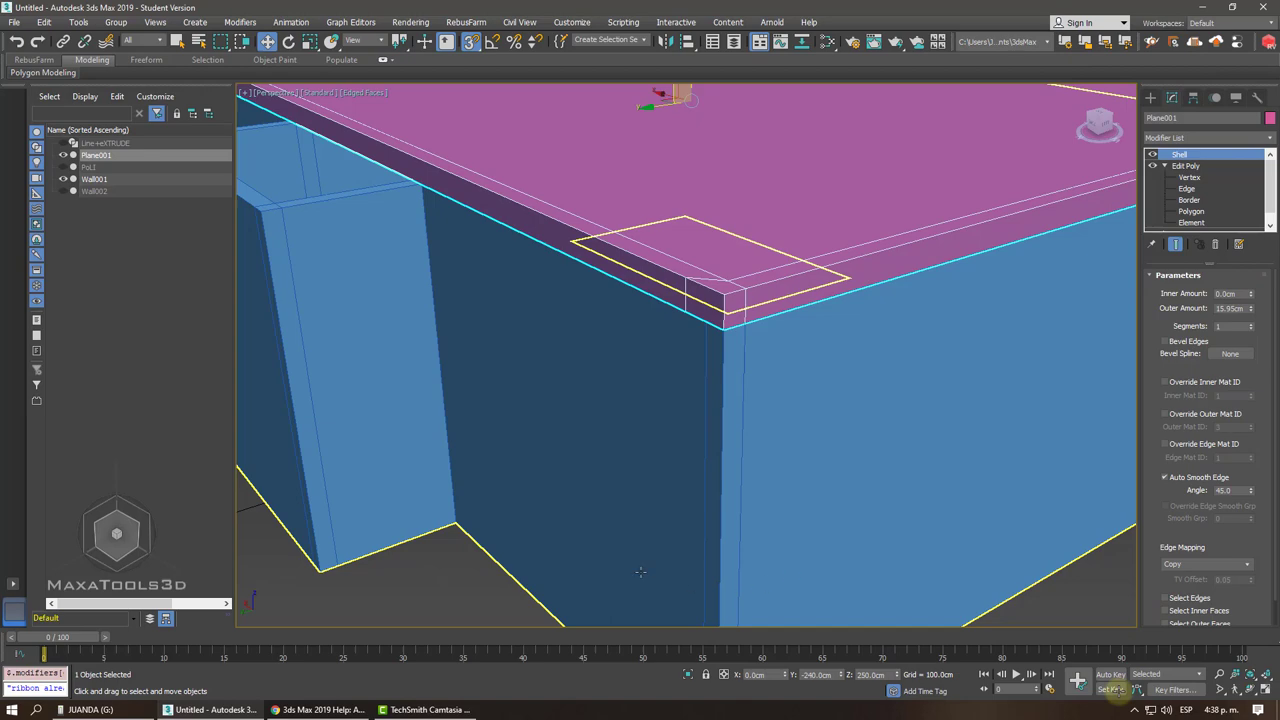
key("z")
middle_click_drag(751, 283, 803, 328, "alt")
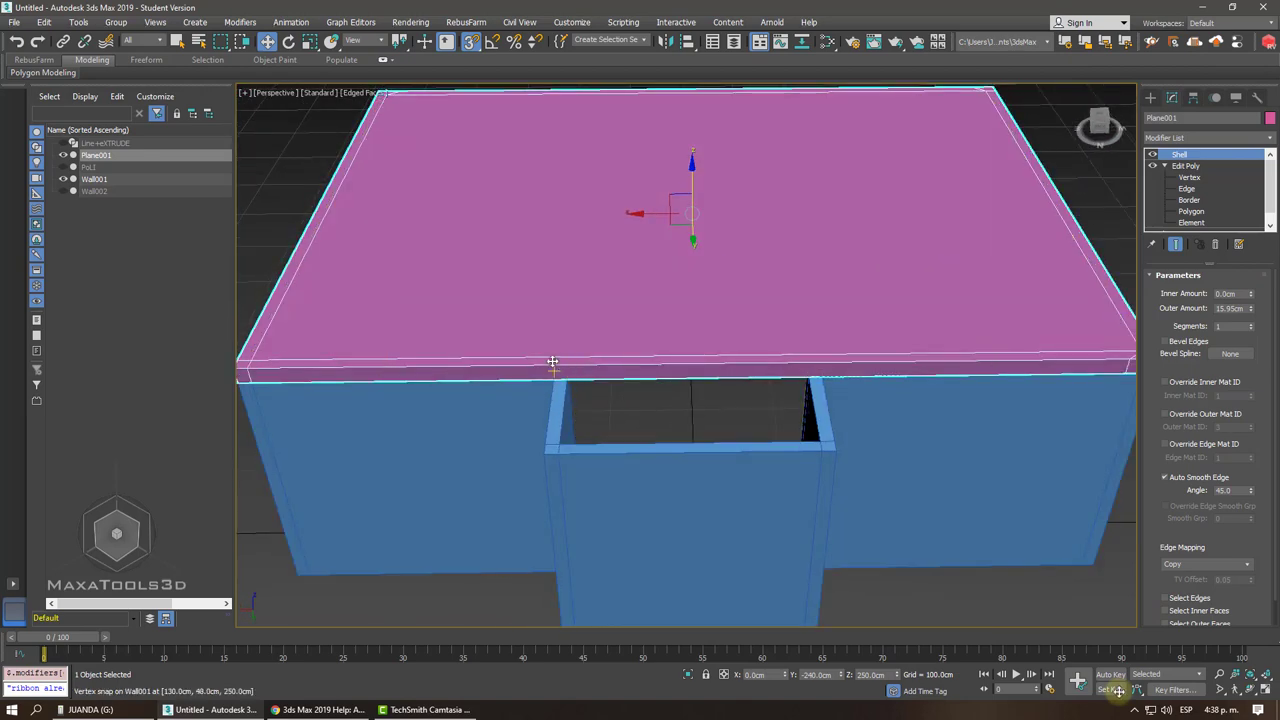
Delete the Shell modifier and Swift Loop an edge loop across the roof at the opening's left side.
left_click(1215, 245)
left_click(1187, 177)
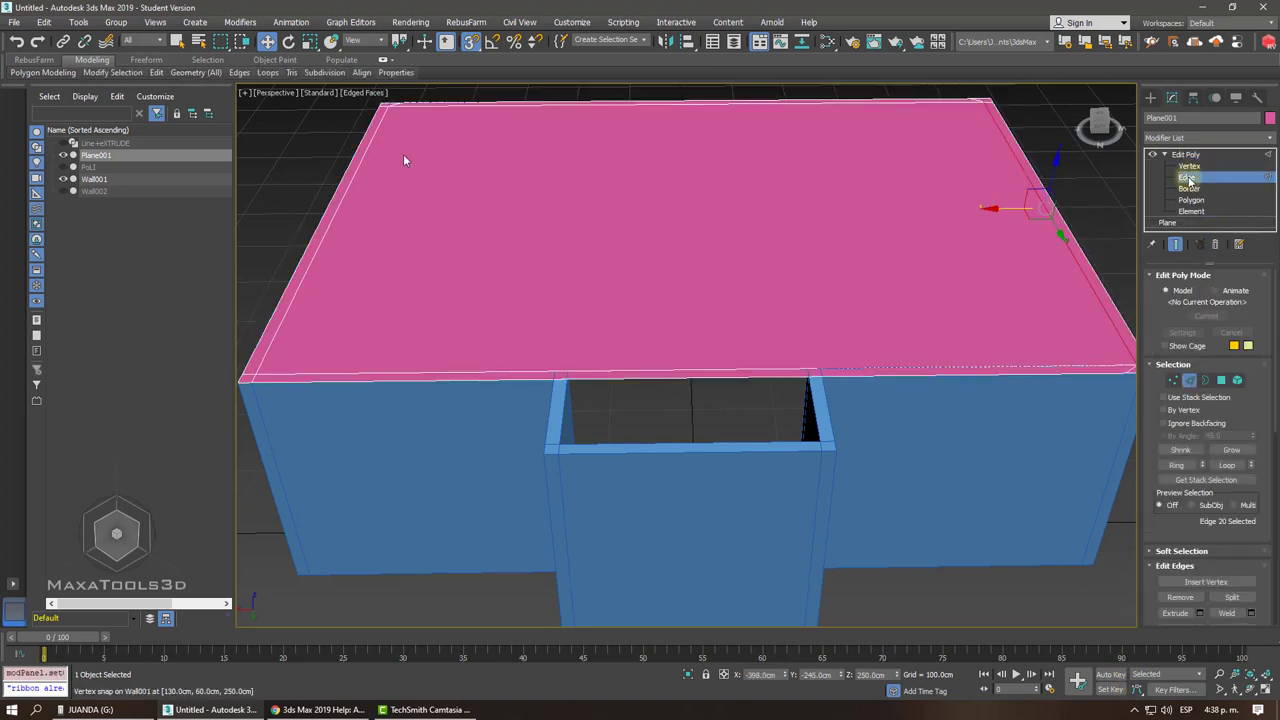
left_click(213, 77)
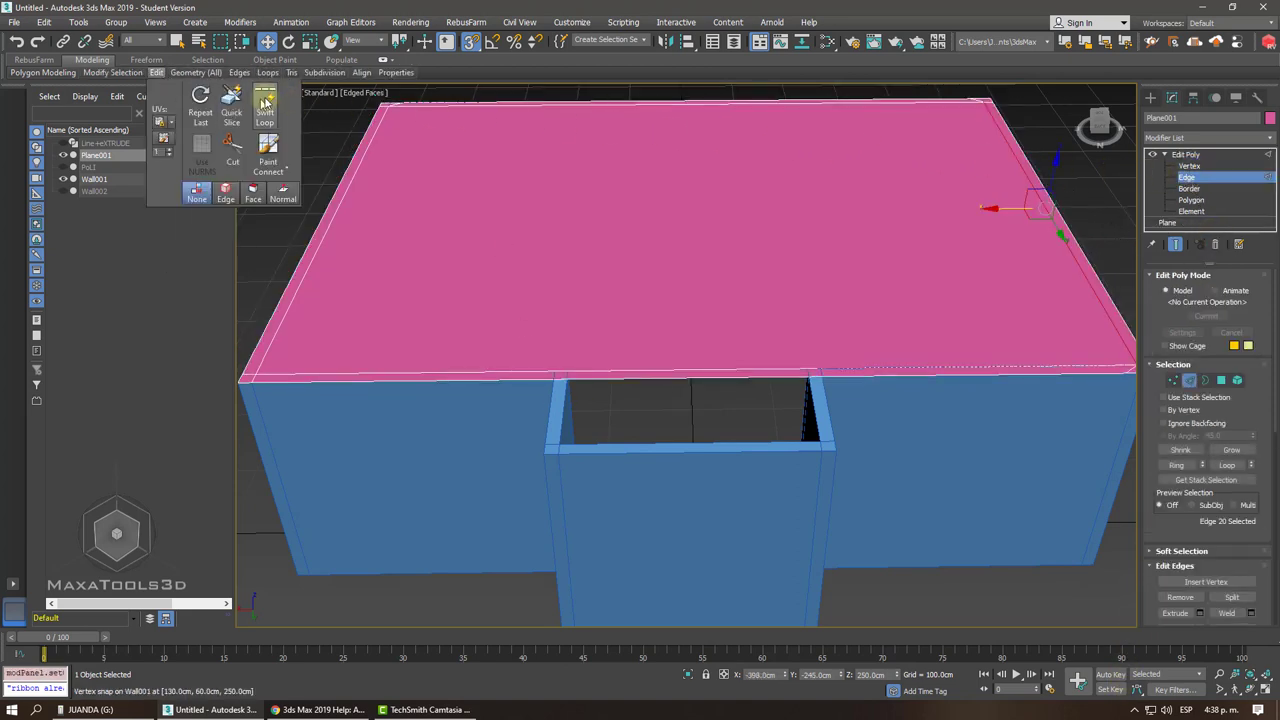
left_click(265, 102)
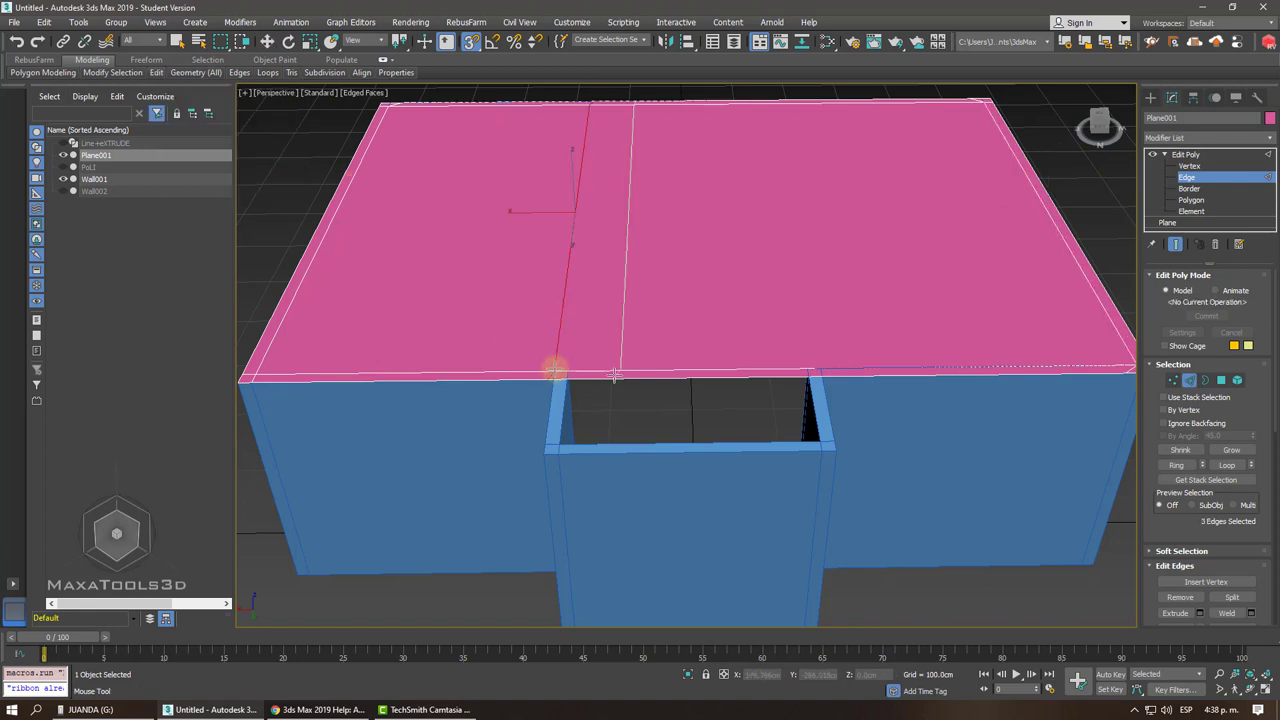
left_click(820, 368)
With vertex snap on, snap the first new loop vertex onto Wall001's opening corner.
key("w")
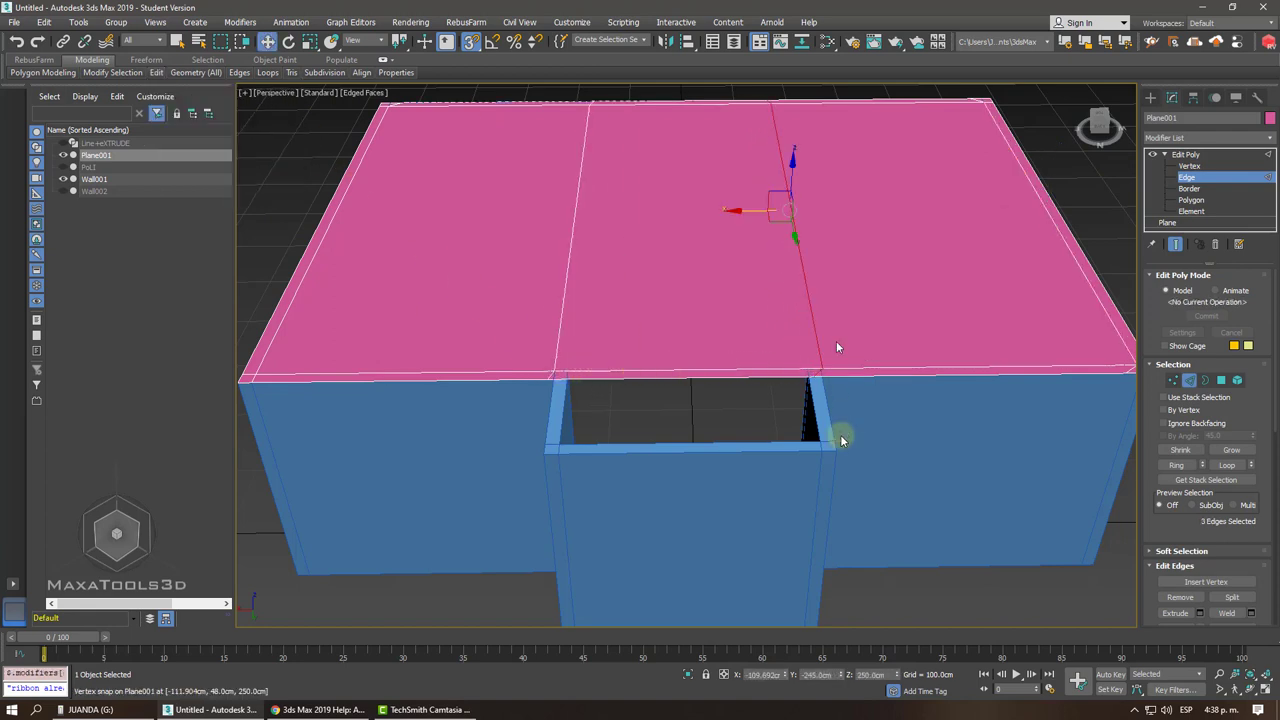
scroll(841, 440, "up", 1)
scroll(841, 440, "up", 2)
scroll(841, 440, "up", 1)
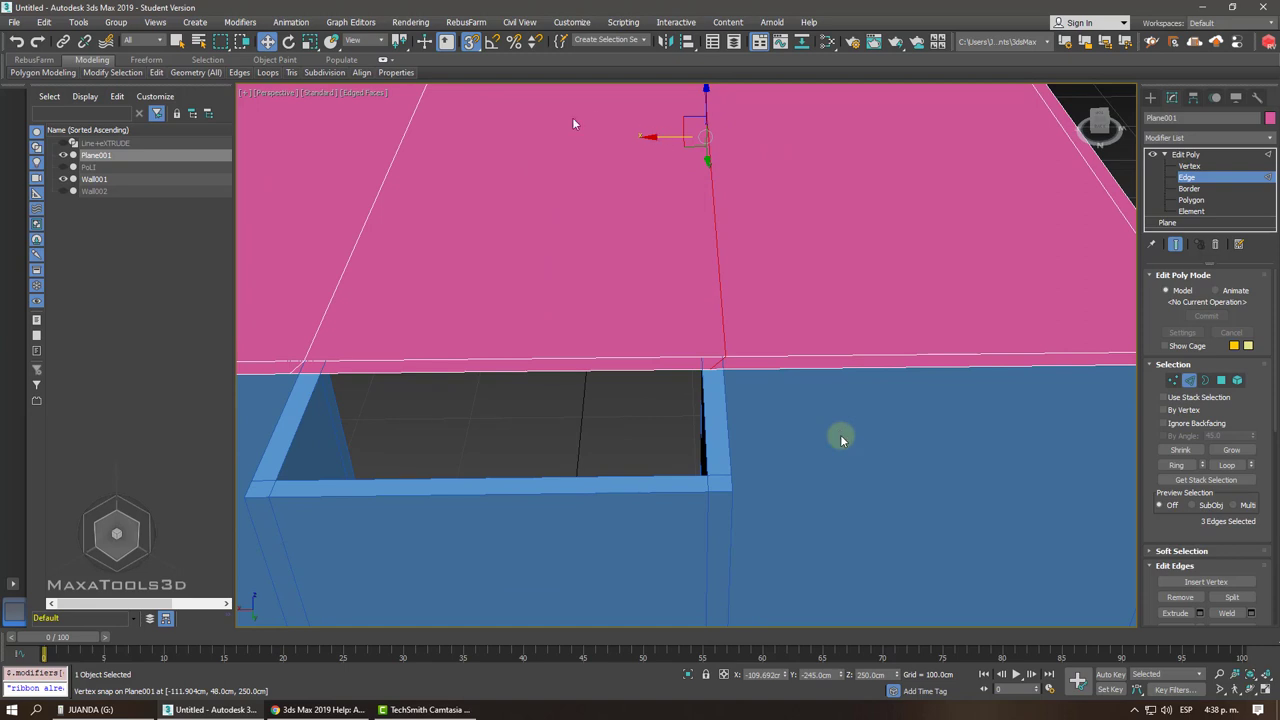
left_click(468, 46)
scroll(841, 440, "up", 1)
key("F3")
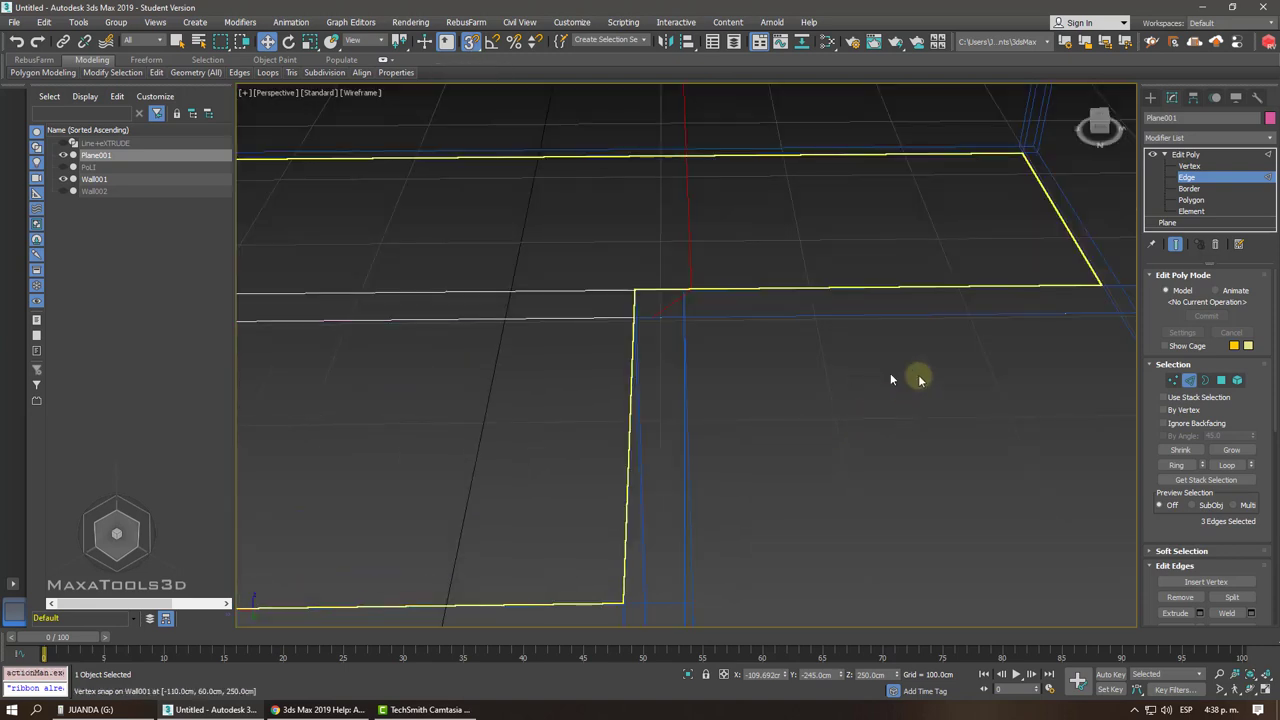
left_click(1189, 166)
left_click(653, 314)
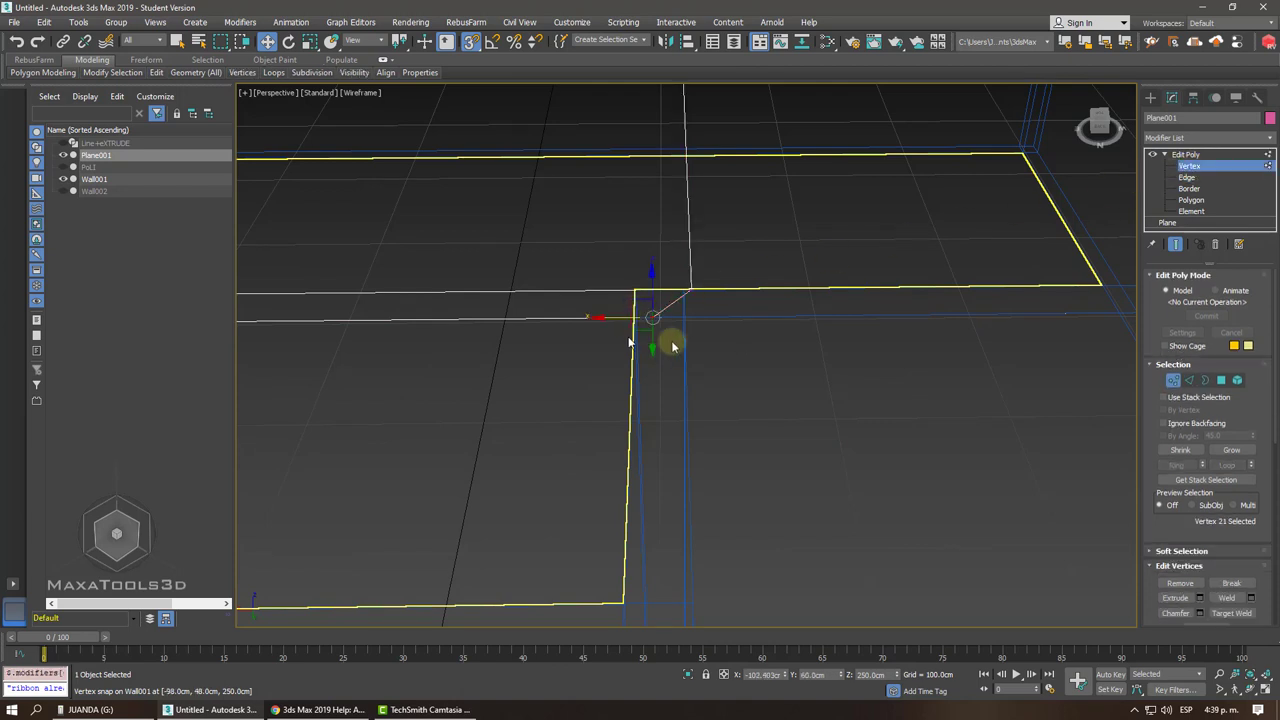
left_click_drag(609, 315, 645, 318)
Snap the second roof vertex onto the other opening corner at 250 cm height.
left_click(690, 290)
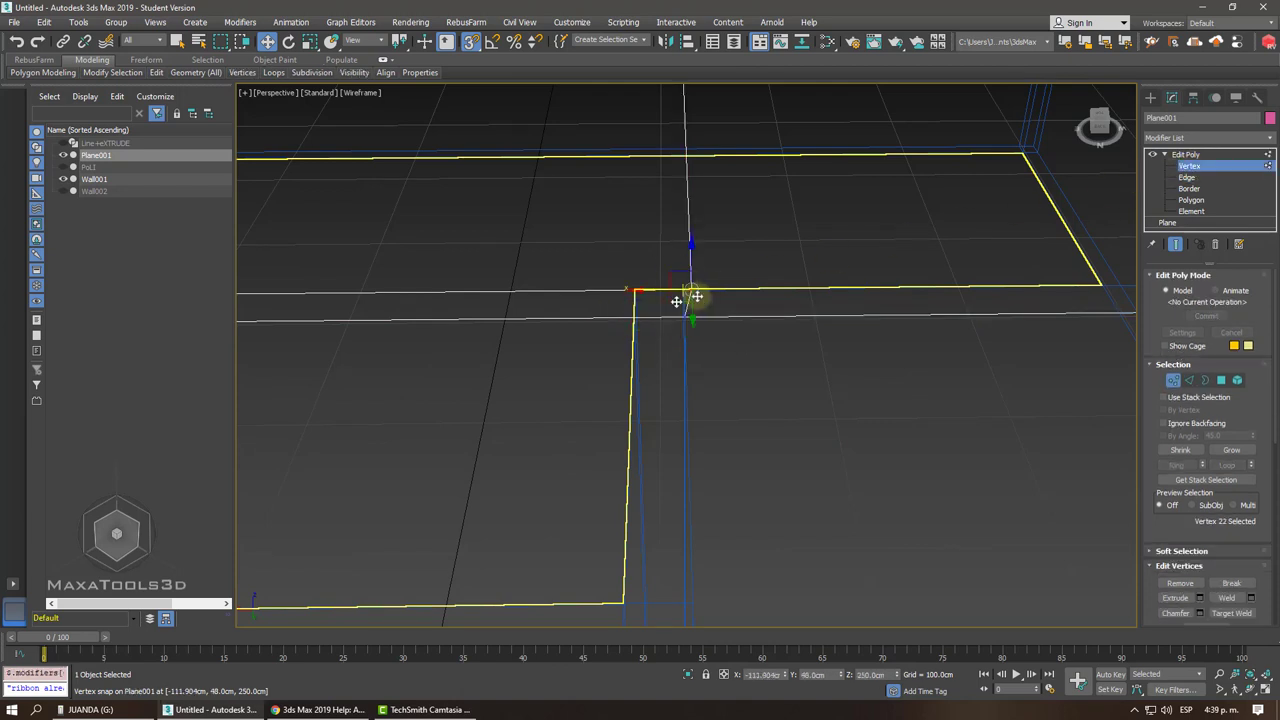
key("F3")
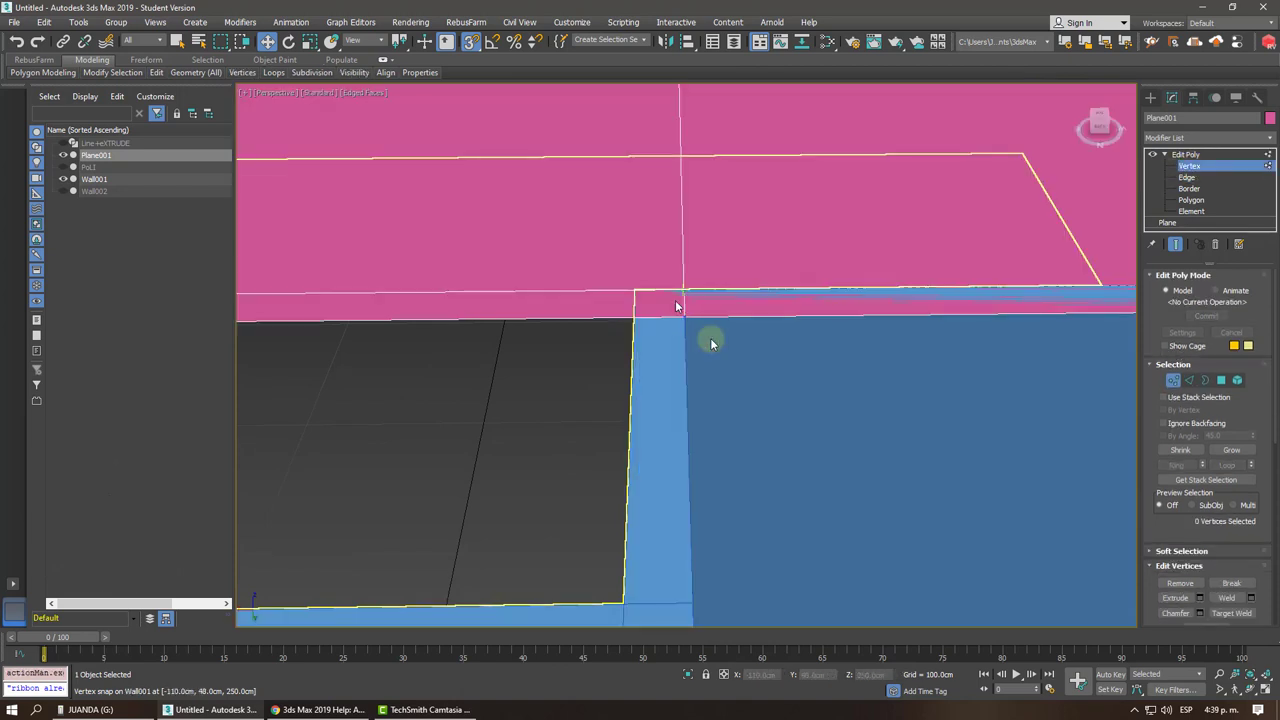
left_click(709, 340)
scroll(677, 337, "down", 3)
key("F3")
scroll(677, 337, "up", 8)
left_click(677, 360)
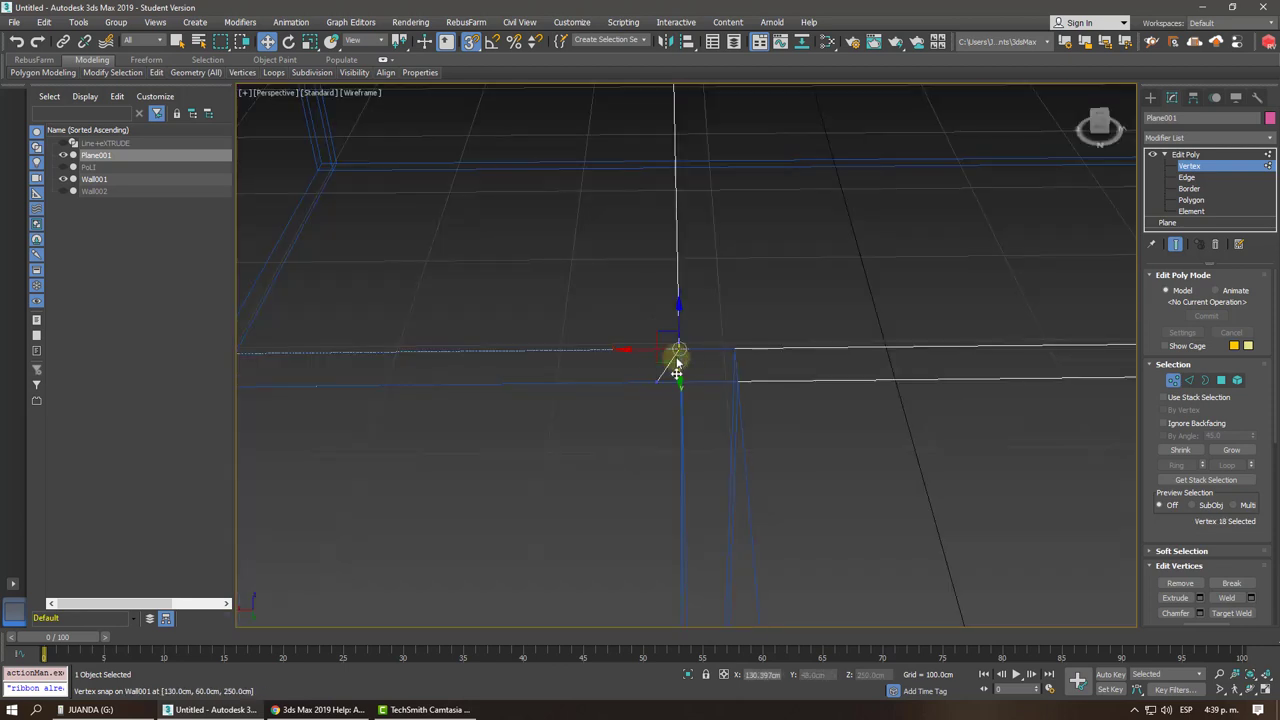
left_click_drag(620, 381, 677, 383)
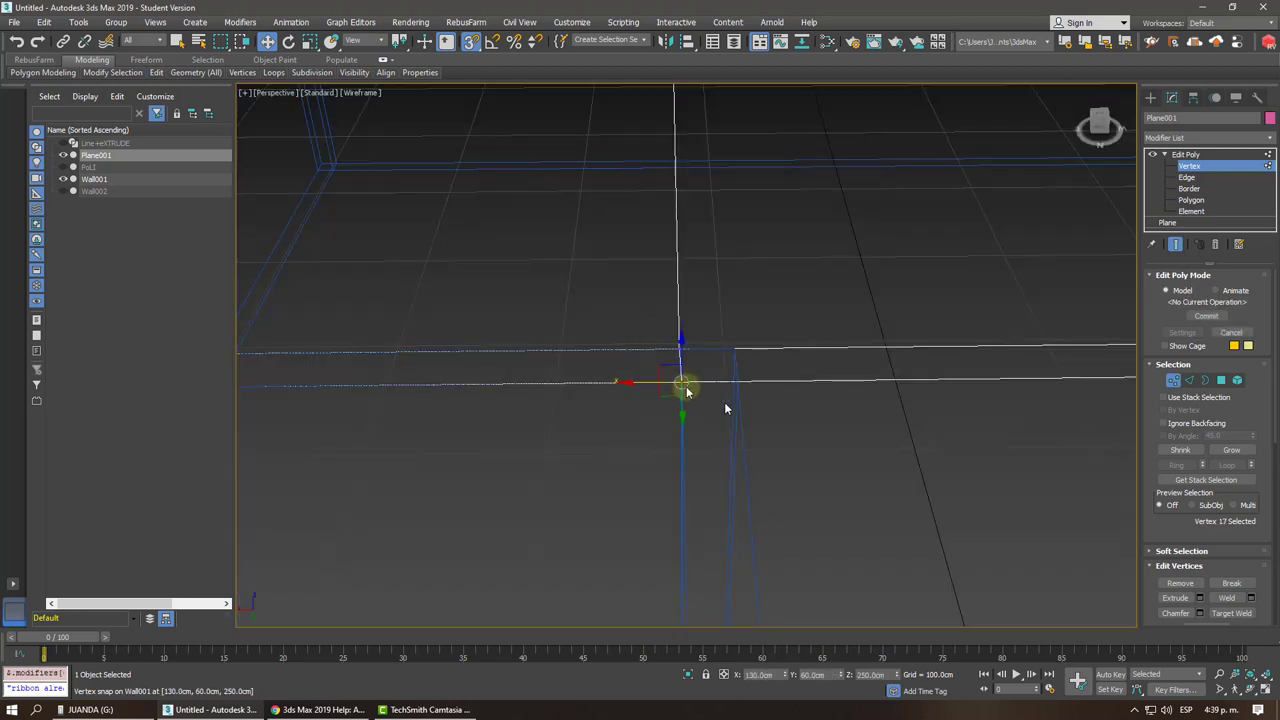
key("F3")
scroll(724, 402, "down", 4)
Shift-drag the roof edge out to the projecting wall corner to extend the plane.
left_click(1187, 177)
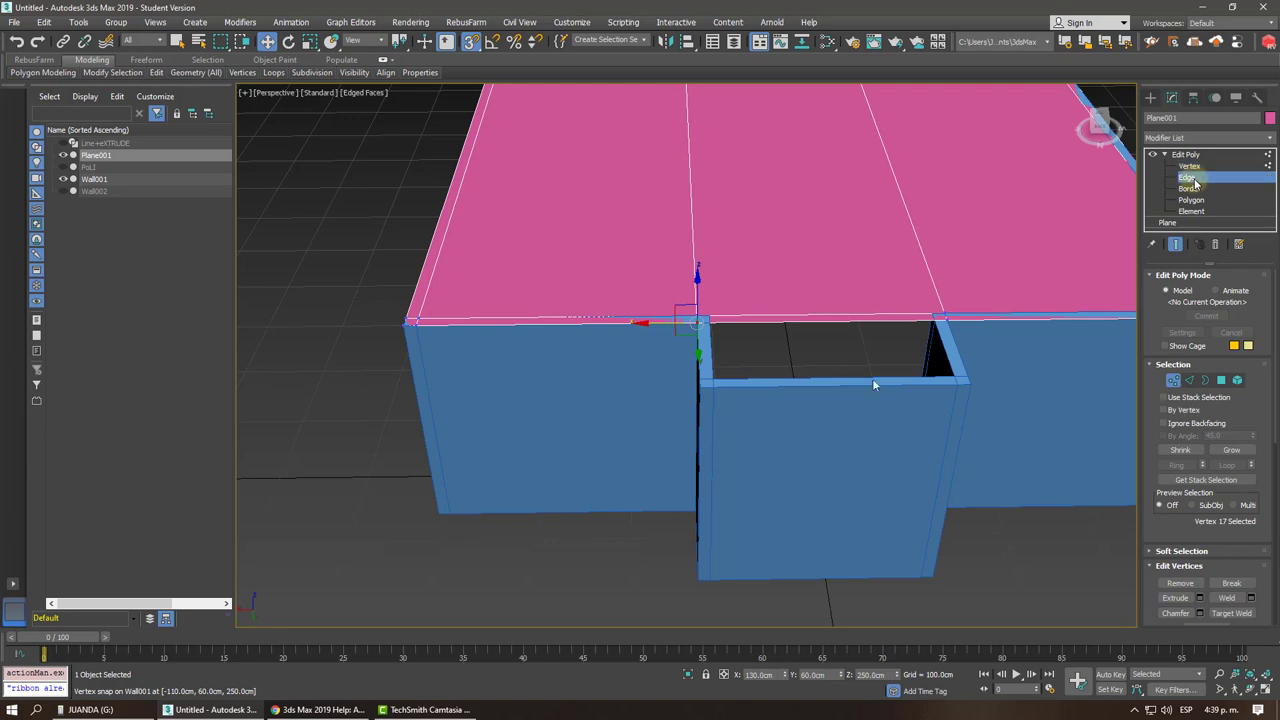
left_click(820, 322)
left_click(826, 322)
middle_click_drag(829, 323, 876, 330, "alt")
scroll(854, 340, "up", 2)
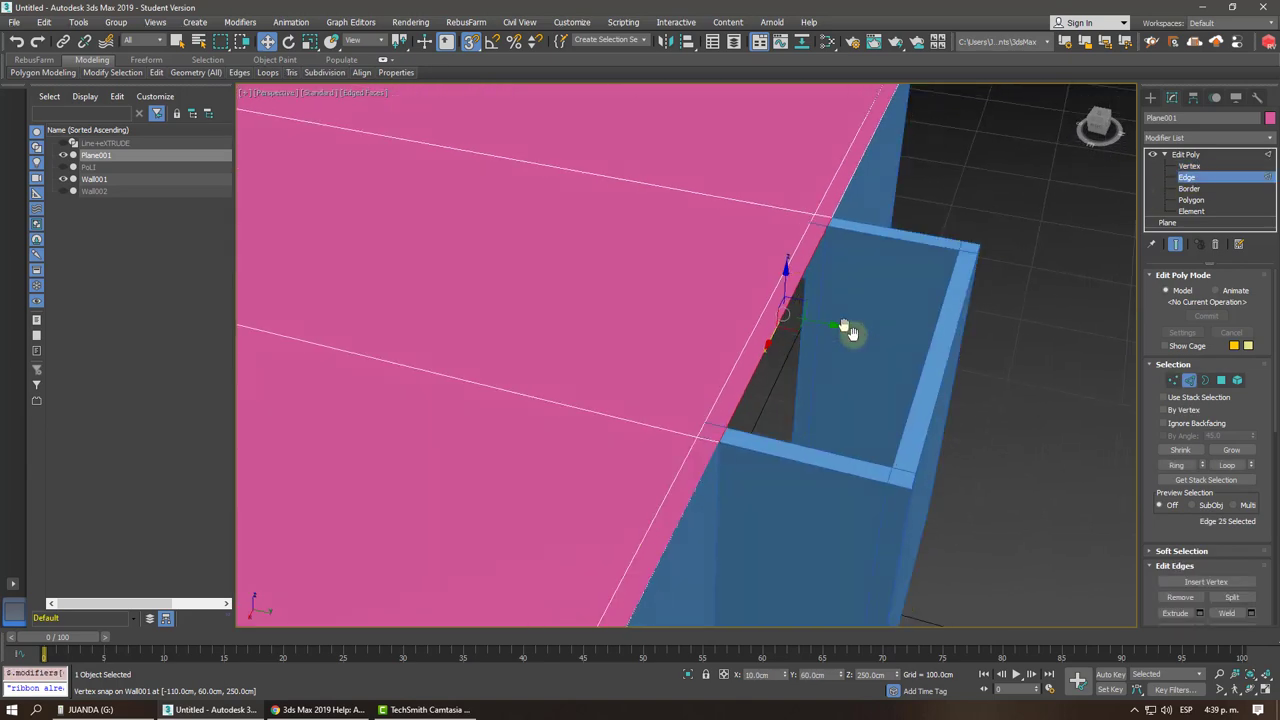
scroll(850, 338, "up", 1)
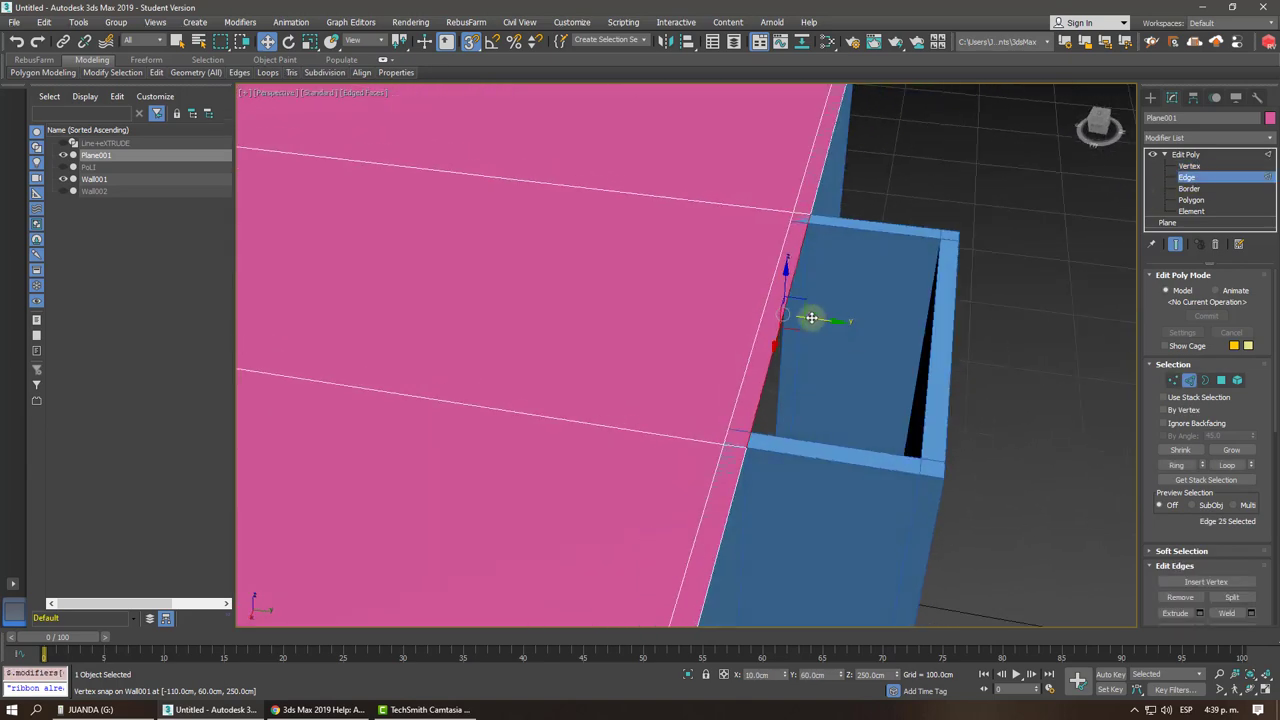
left_click_drag(811, 318, 941, 237, "shift")
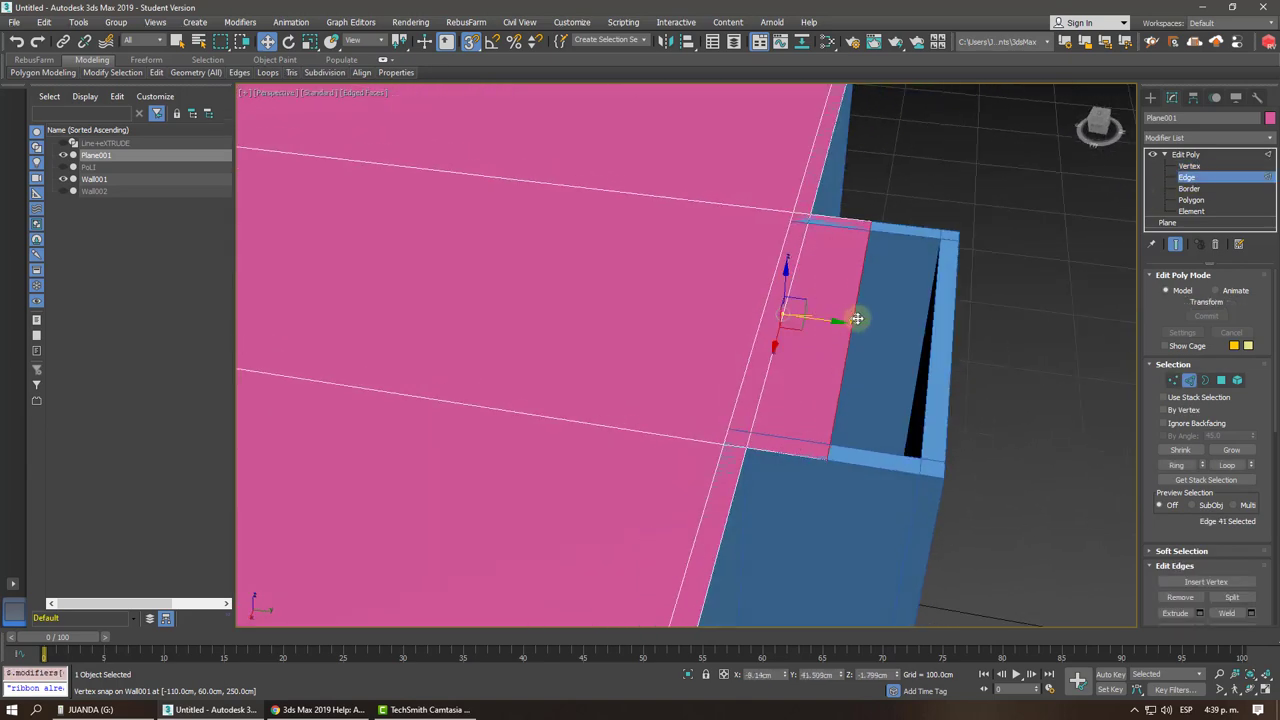
left_click(960, 245)
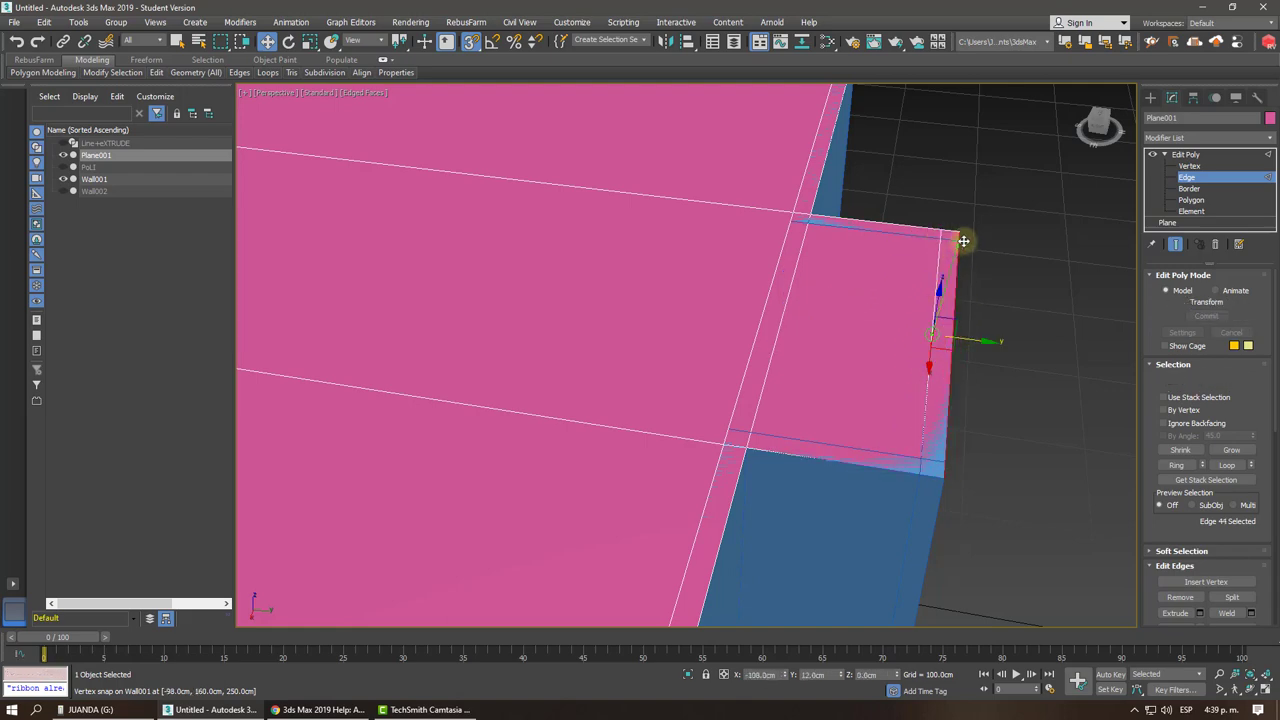
scroll(892, 349, "down", 5)
middle_click_drag(838, 325, 830, 343, "alt")
scroll(830, 343, "up", 3)
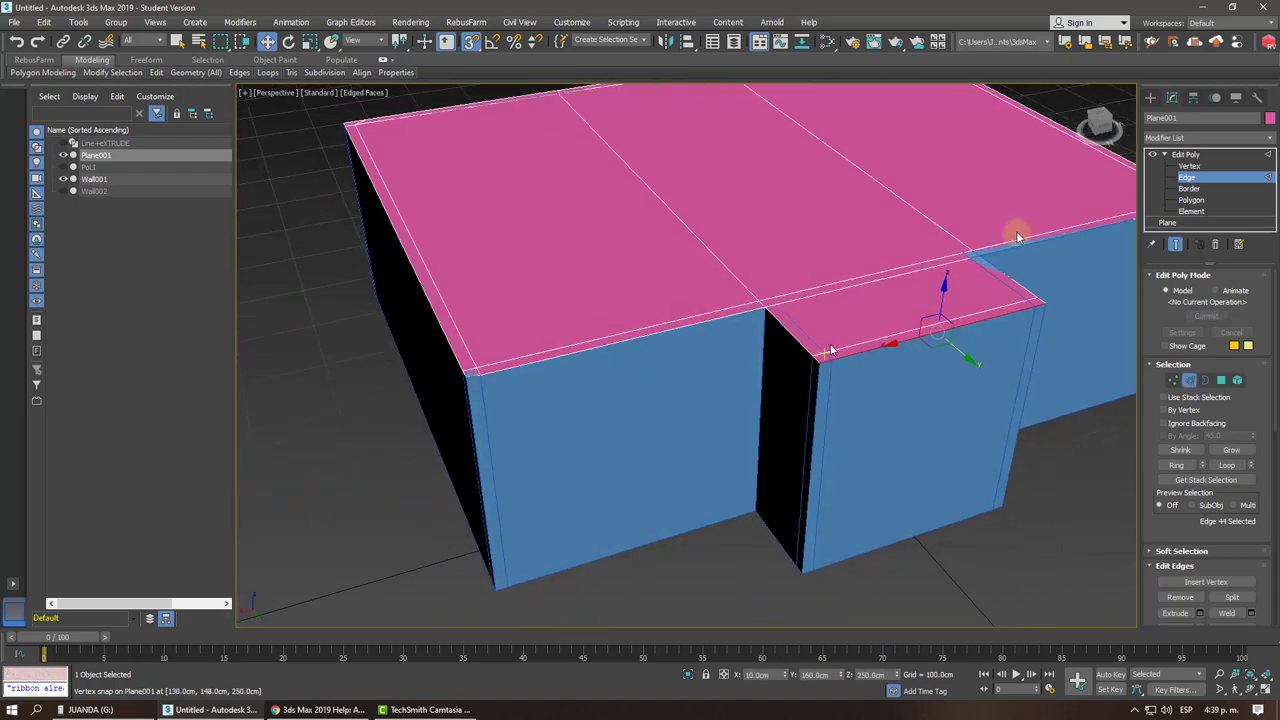
Select the roof's thin left and front border polygons.
left_click(1203, 203)
mouse_move(706, 371)
middle_mouse_down("alt")
mouse_move(643, 388)
mouse_move(566, 367)
middle_mouse_up("alt")
left_click(533, 366)
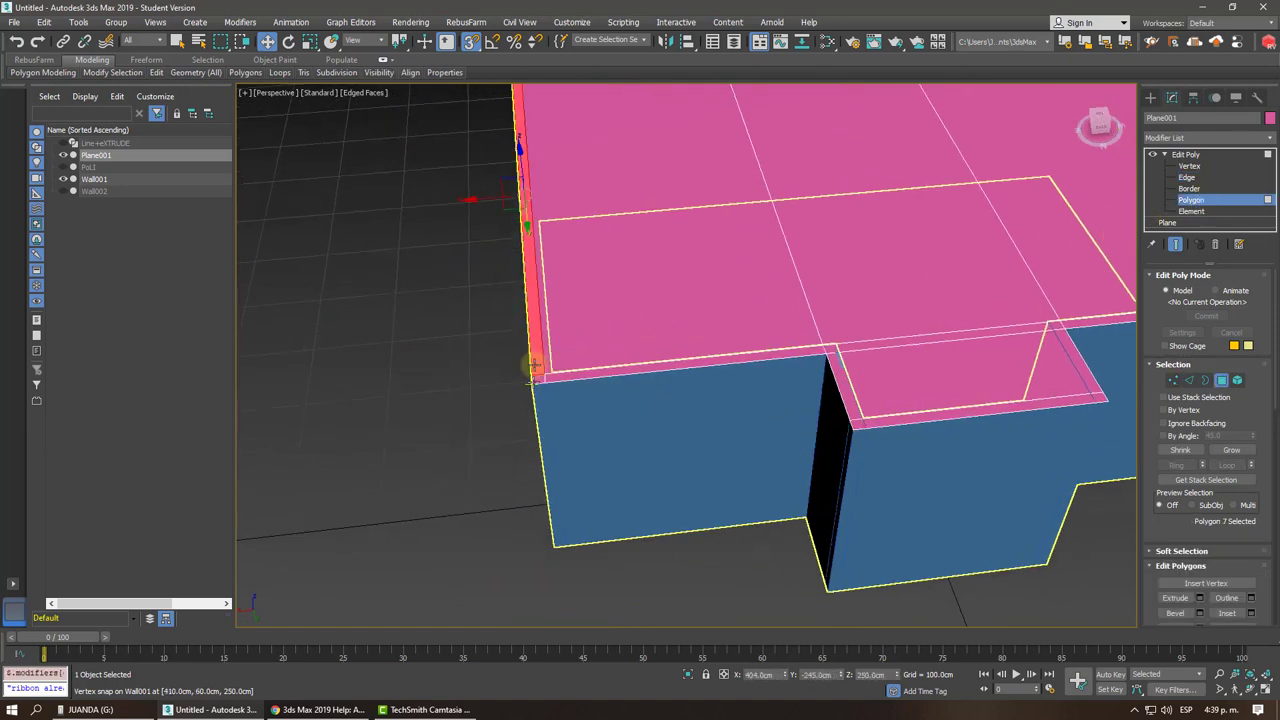
left_click(556, 372, "ctrl")
scroll(812, 364, "down", 3)
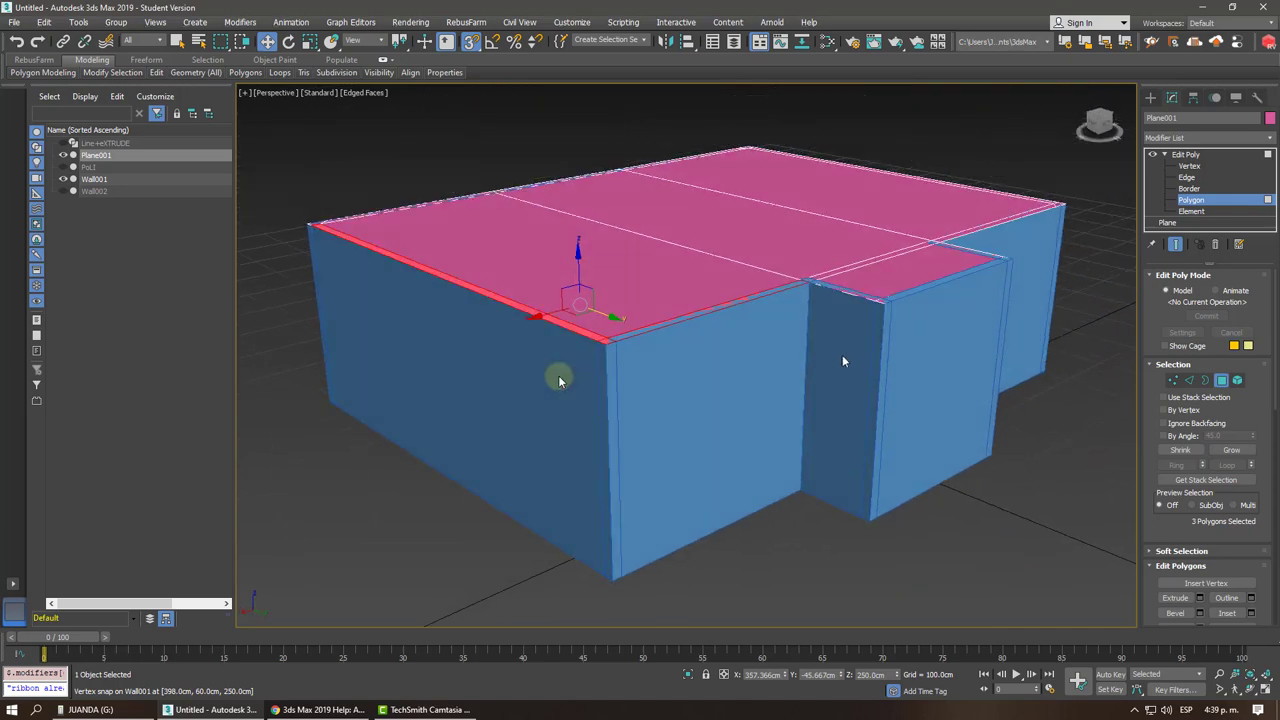
scroll(808, 367, "up", 3)
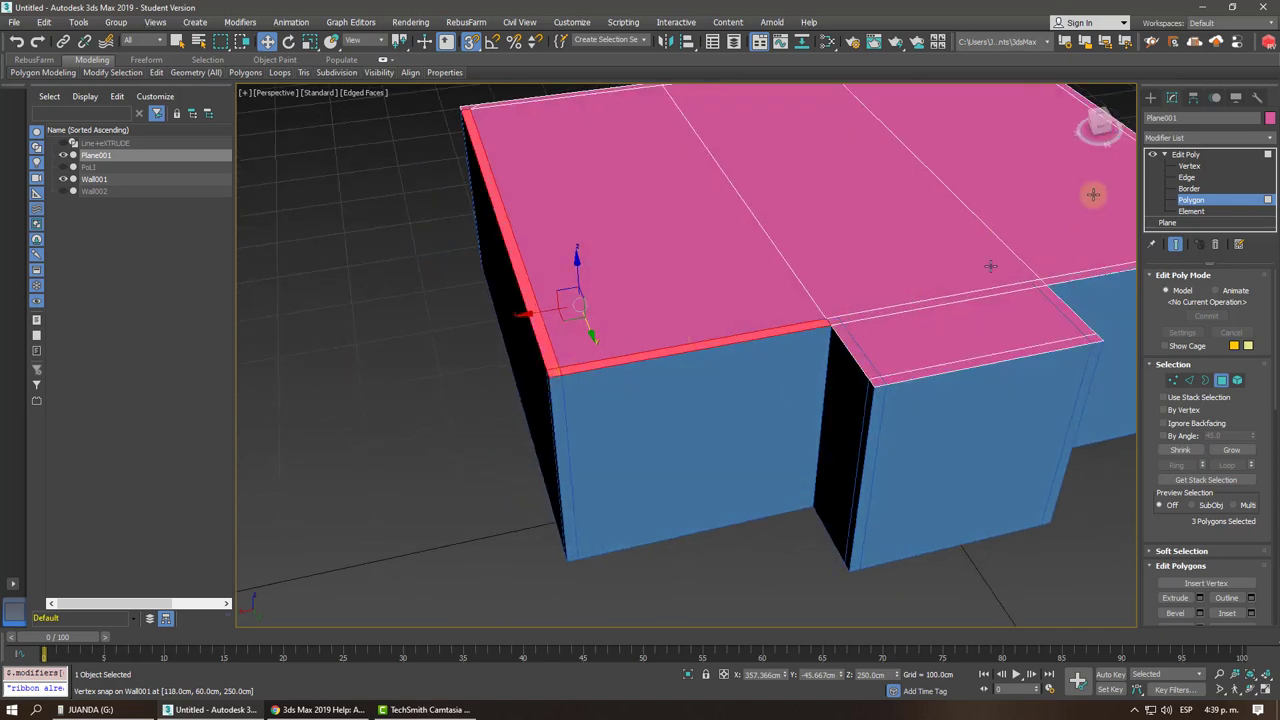
left_click(1210, 156)
left_click(1205, 137)
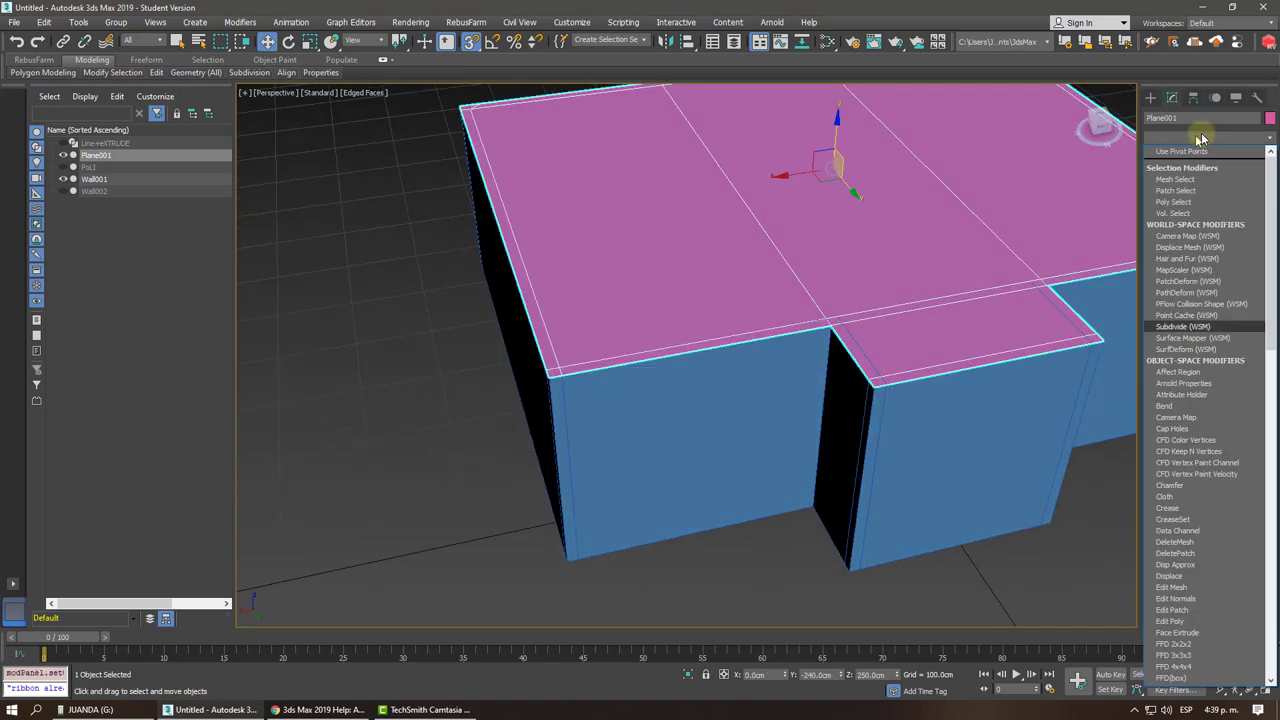
scroll(1195, 310, "down", 20)
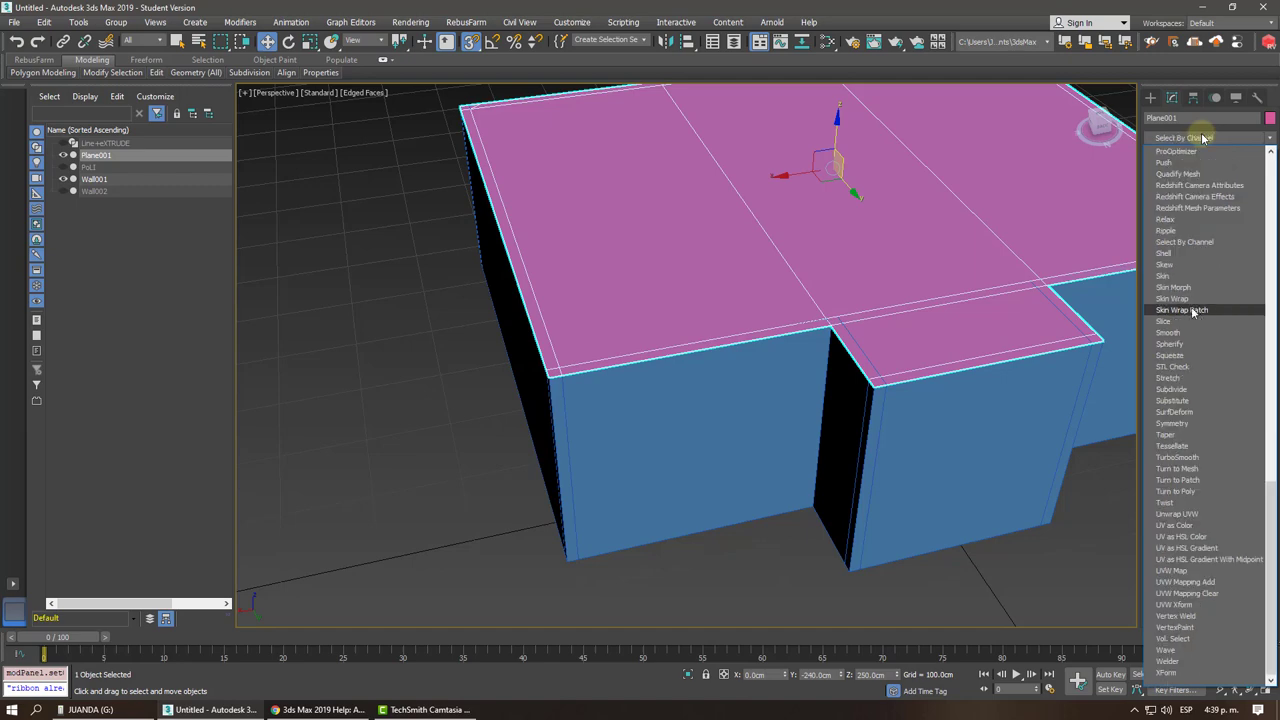
left_click(1168, 254)
middle_click_drag(923, 280, 920, 290, "alt")
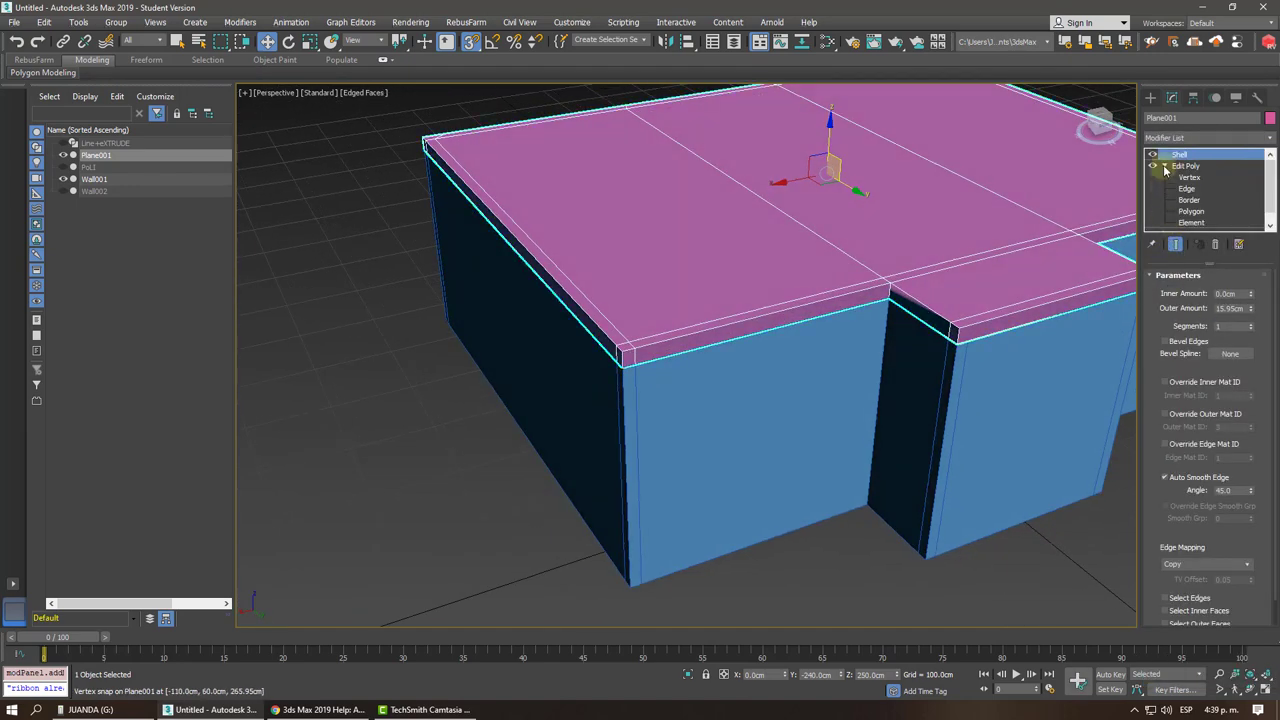
left_click(1165, 168)
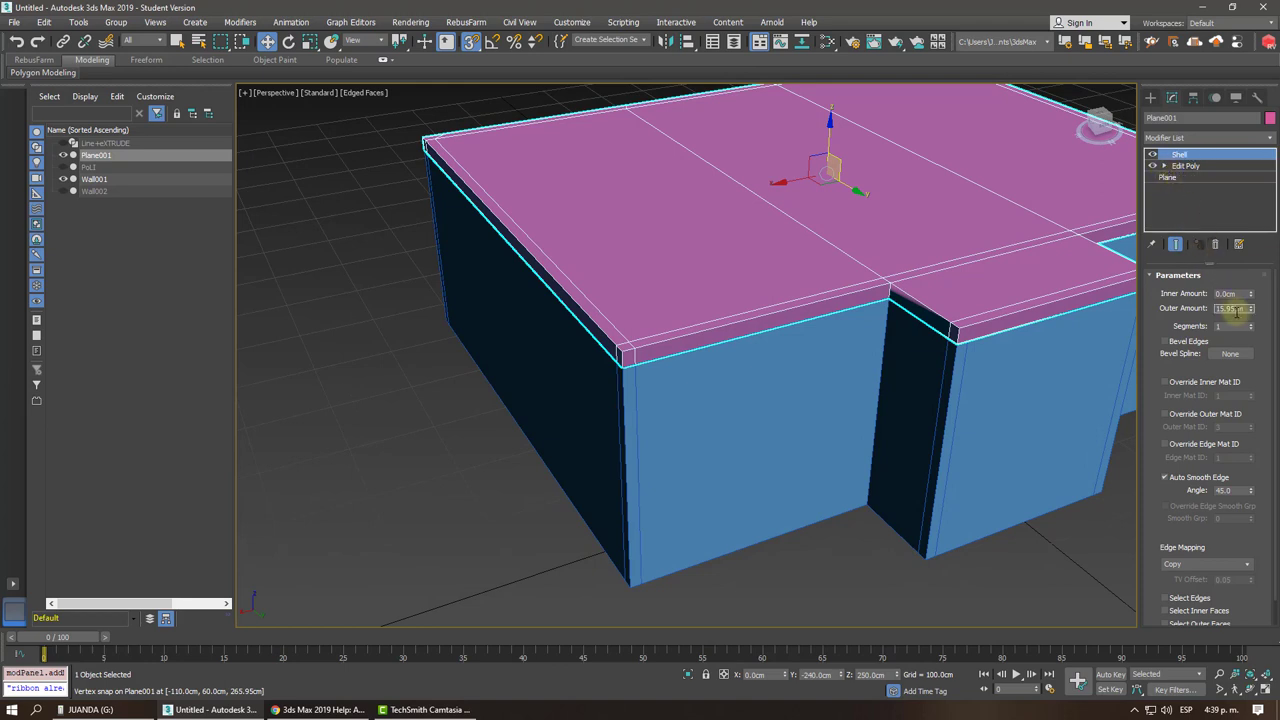
type("15")
key("Return")
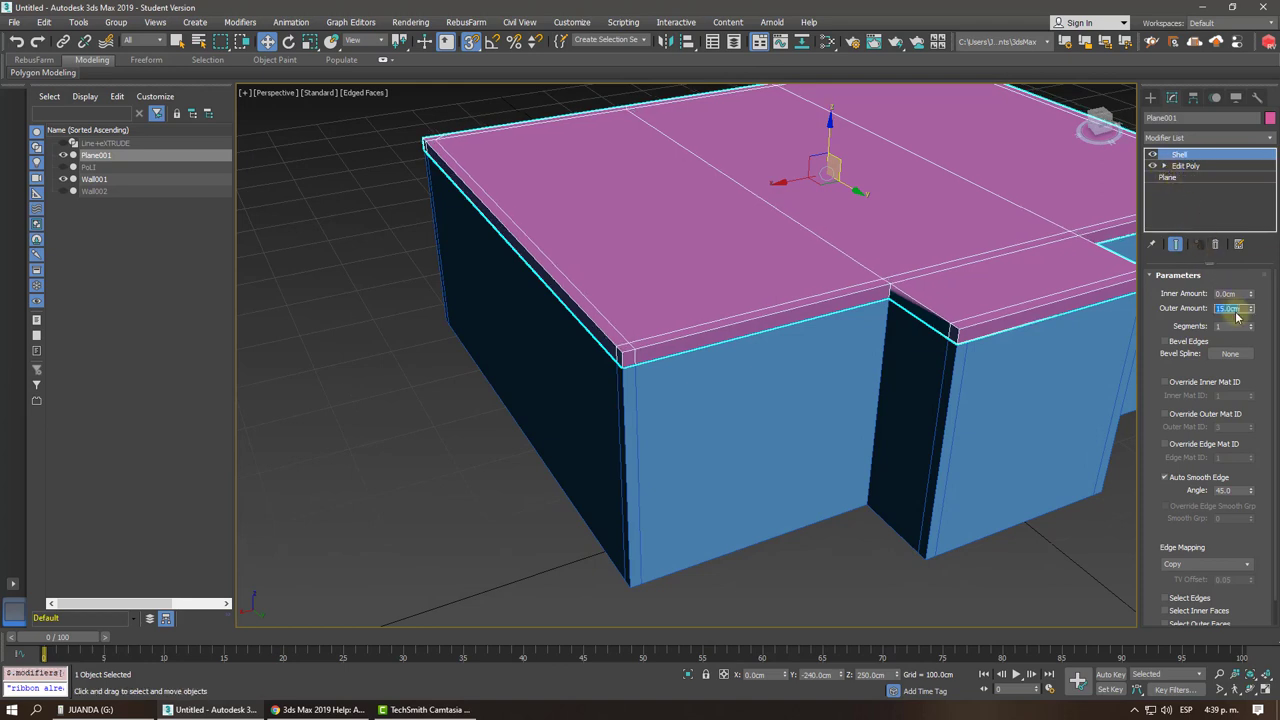
left_click(1192, 138)
scroll(1192, 160, "down", 5)
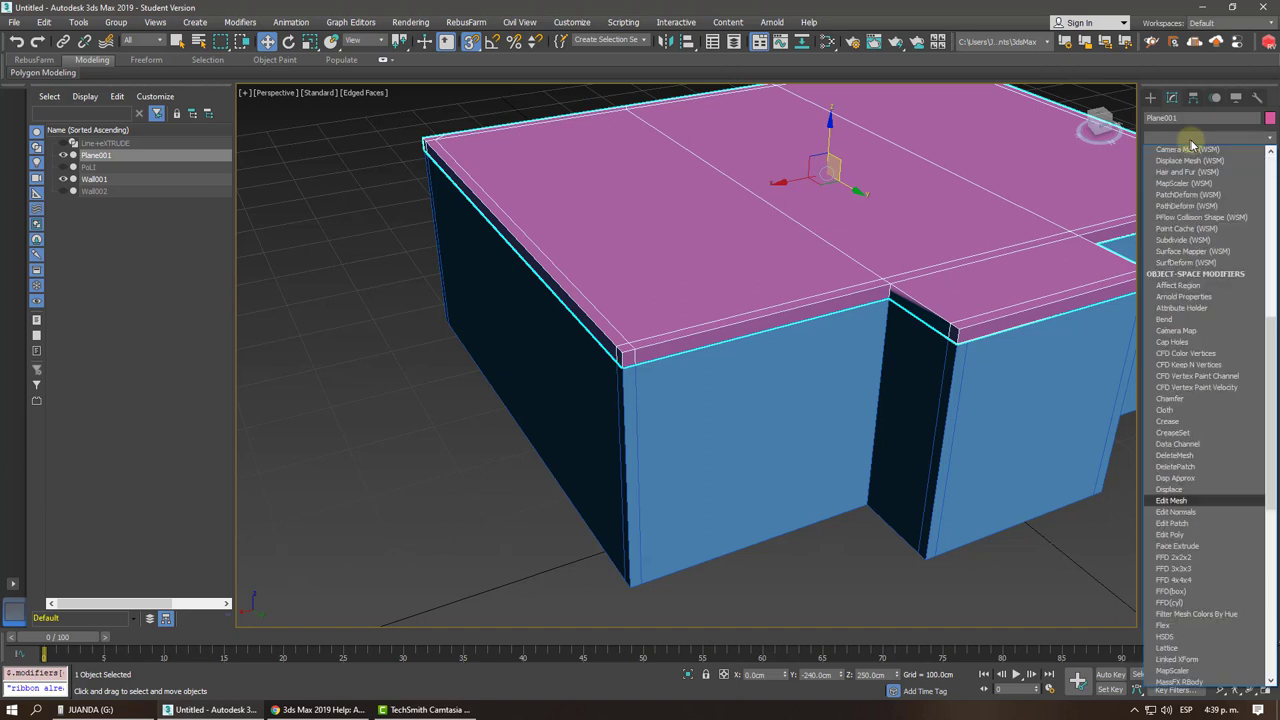
left_click(1192, 186)
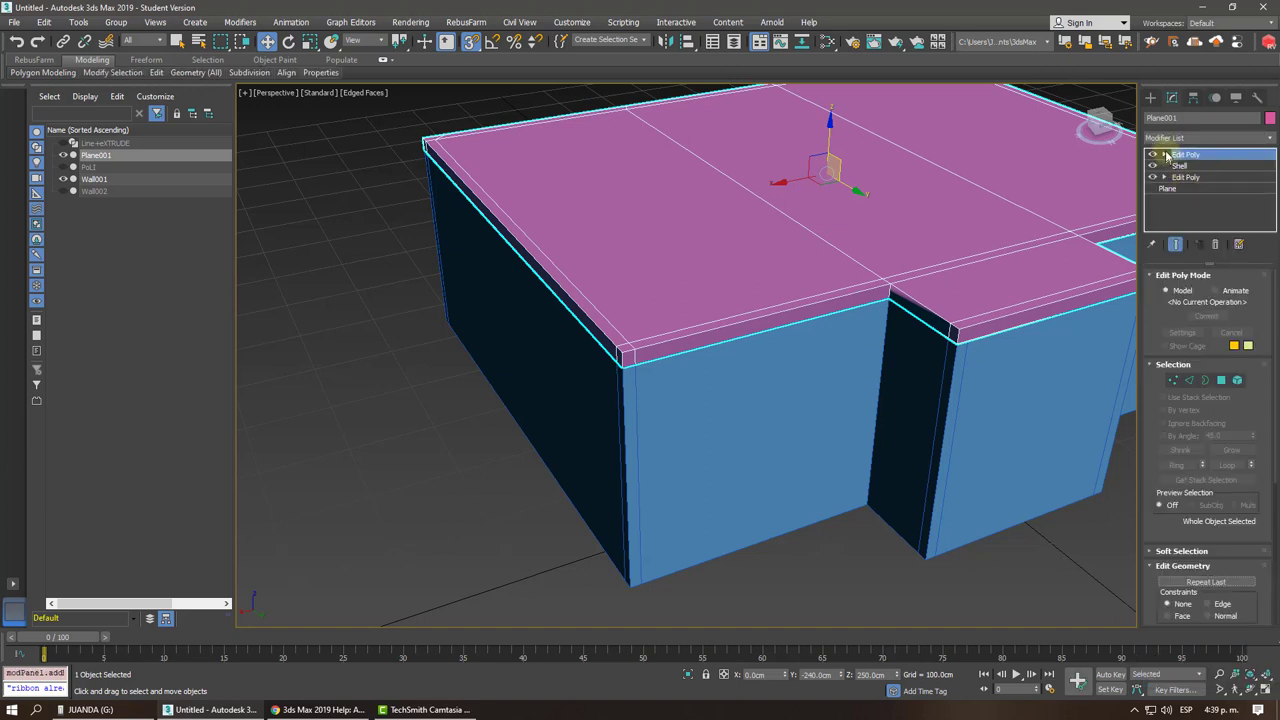
left_click(1166, 156)
left_click(1192, 199)
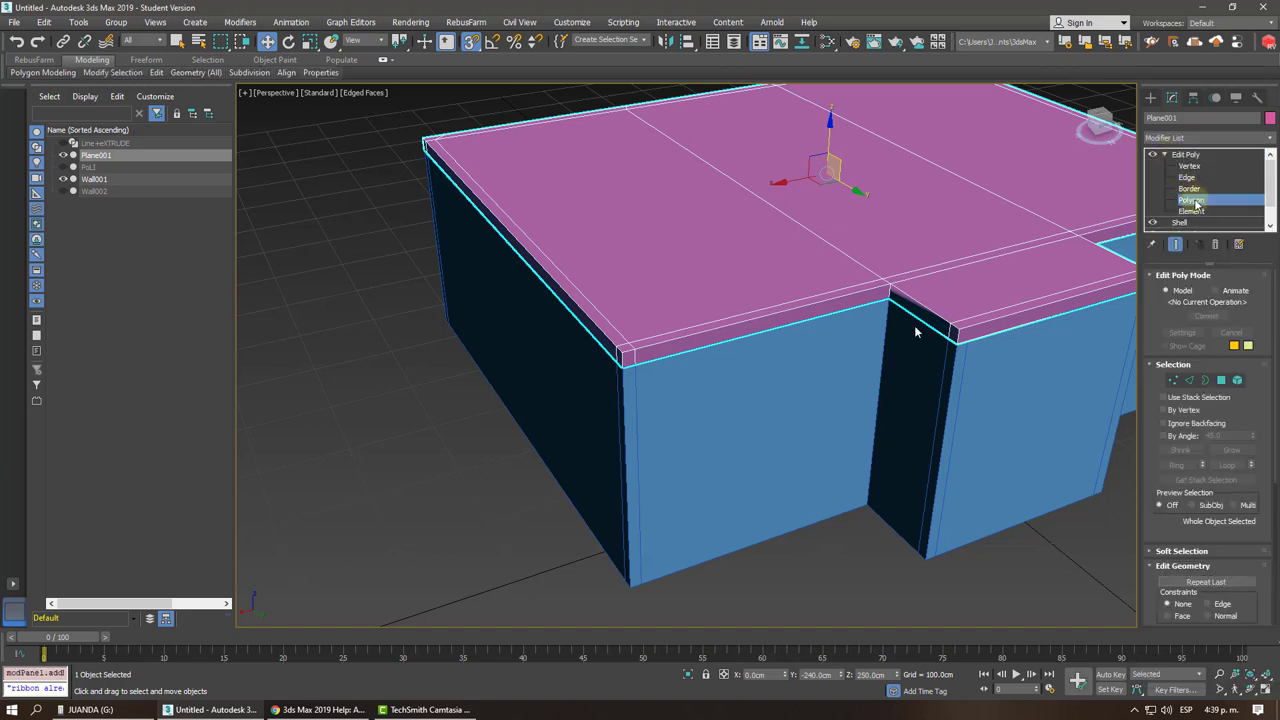
left_click(612, 330)
left_click(637, 343, "ctrl")
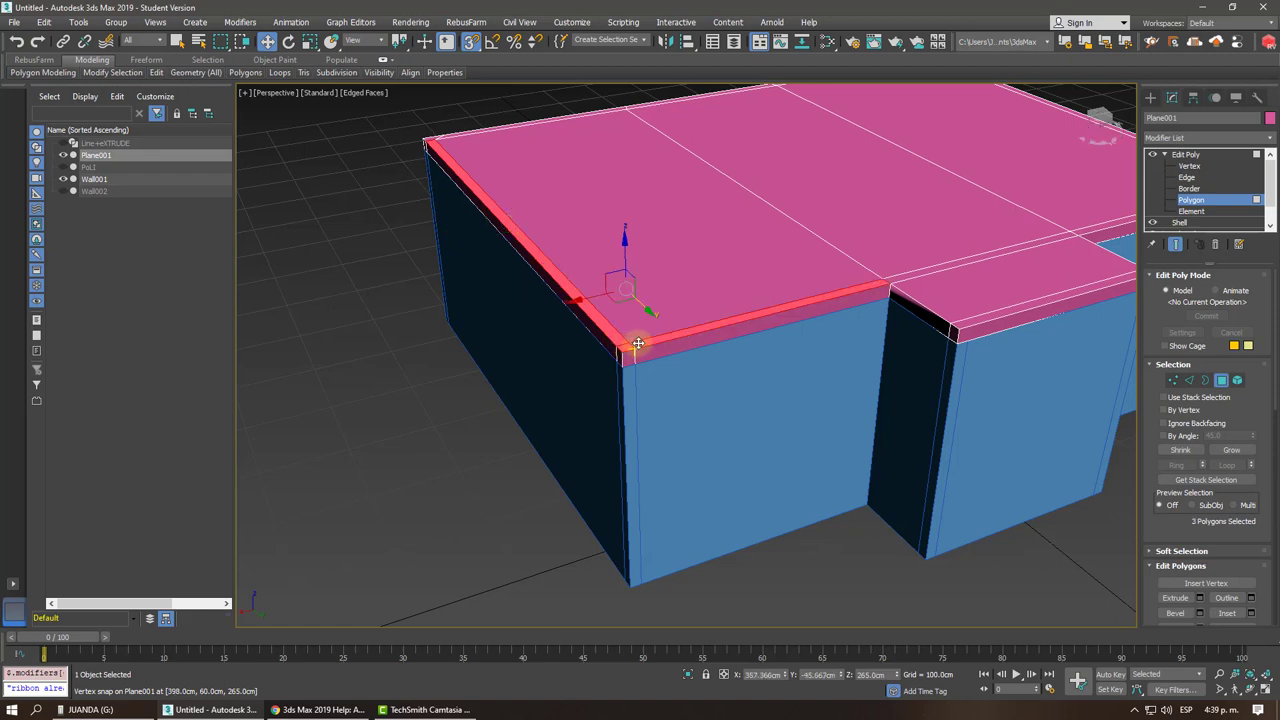
mouse_move(637, 343)
middle_mouse_down("alt")
mouse_move(796, 326)
mouse_move(658, 260)
mouse_move(691, 309)
mouse_move(655, 390)
middle_mouse_up("alt")
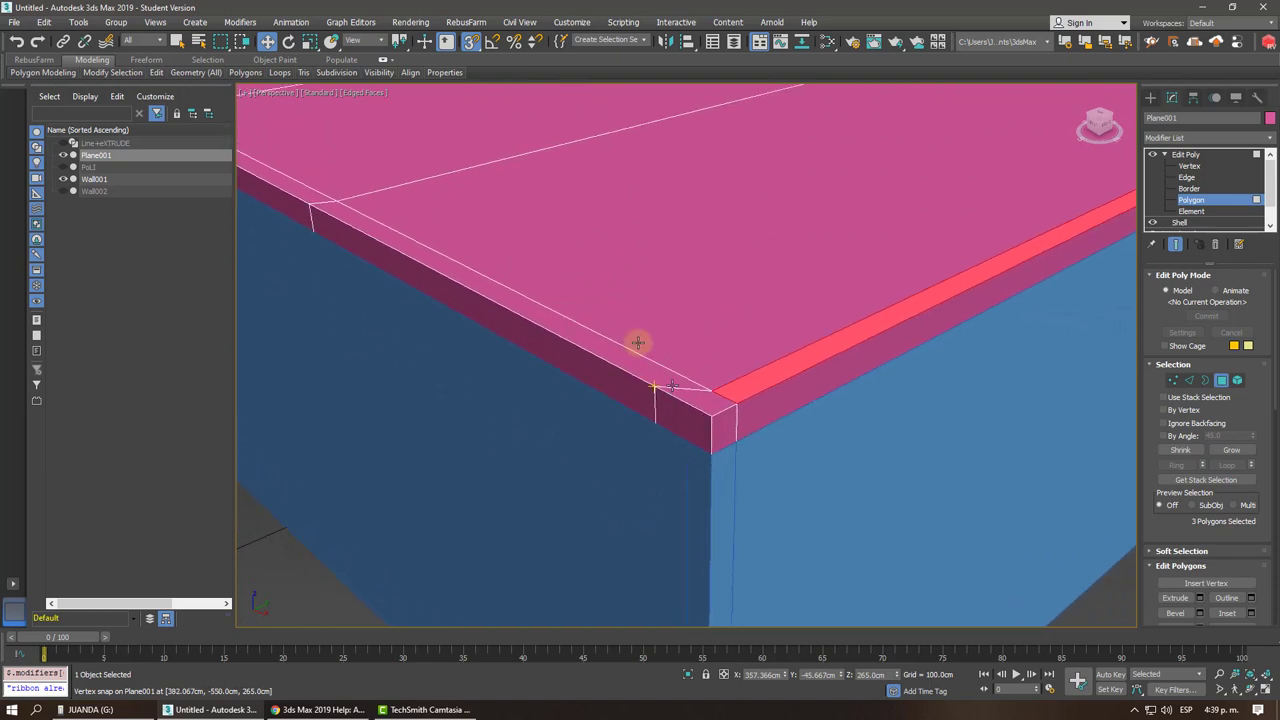
middle_click_drag(638, 347, 643, 346, "alt")
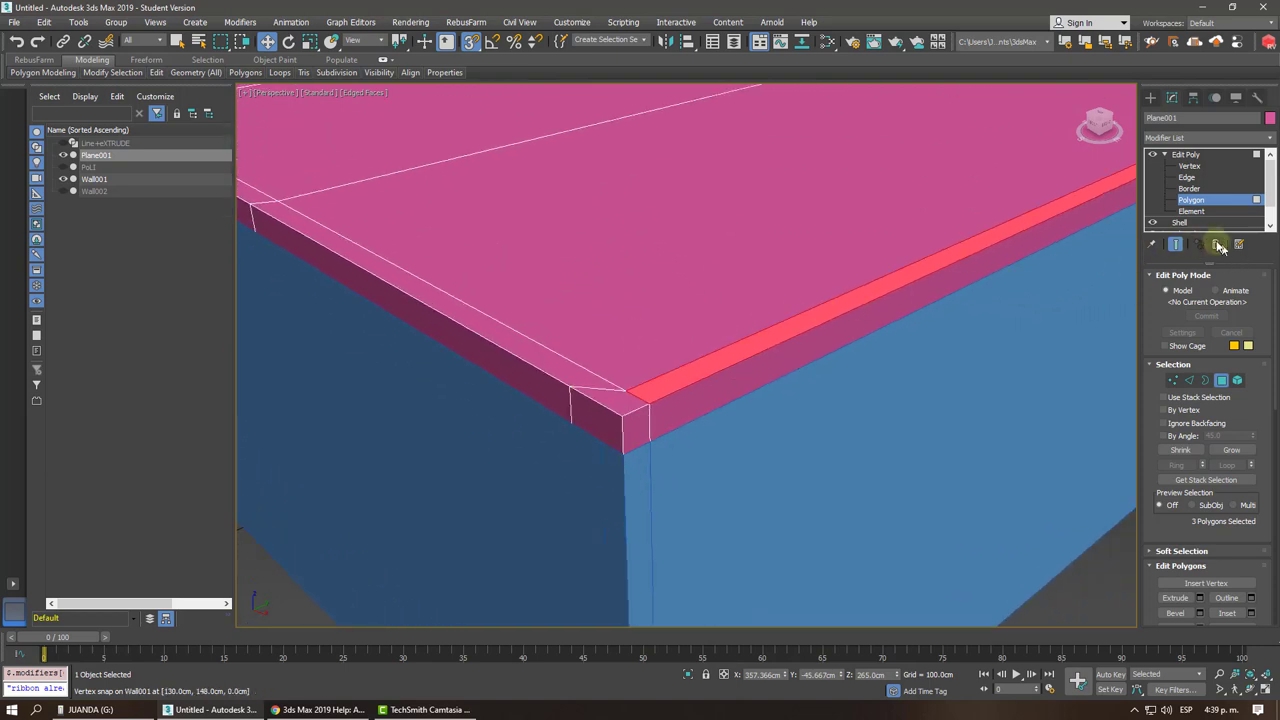
left_click(1180, 222)
left_click(1217, 244)
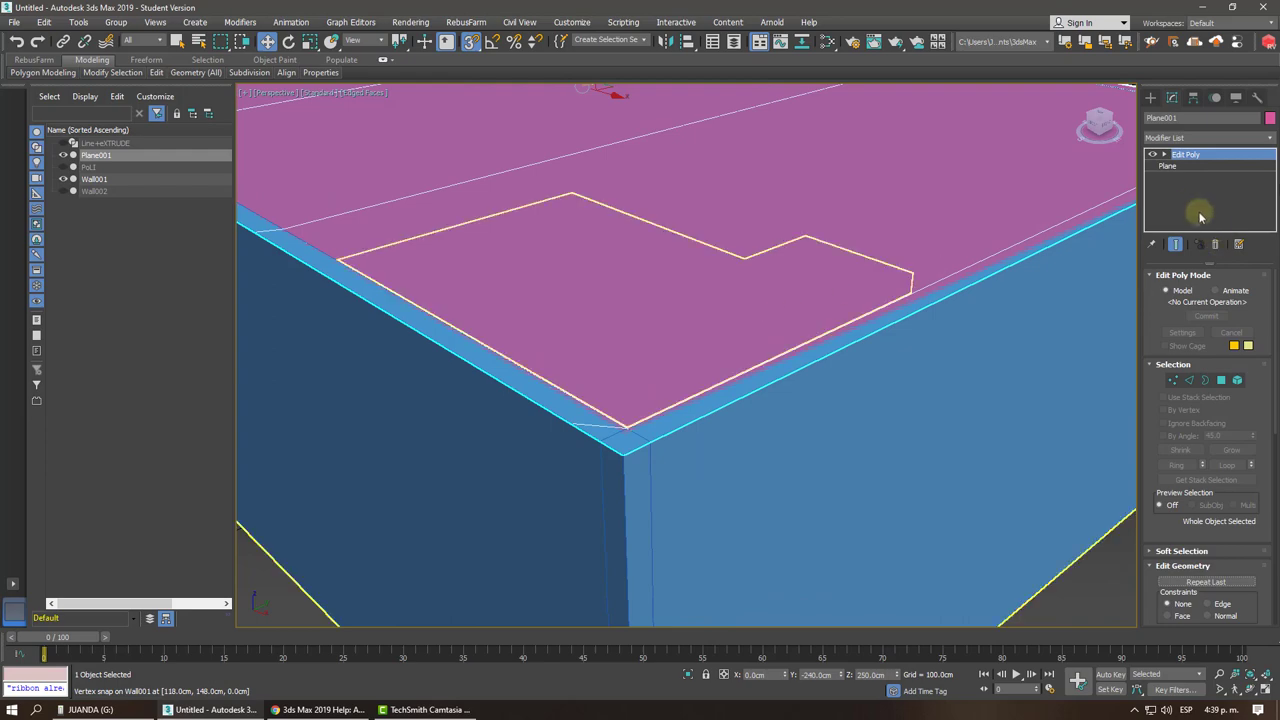
At Vertex level, select the roof's corner vertices along the slab edge and end corner.
left_click(1164, 155)
left_click(1188, 165)
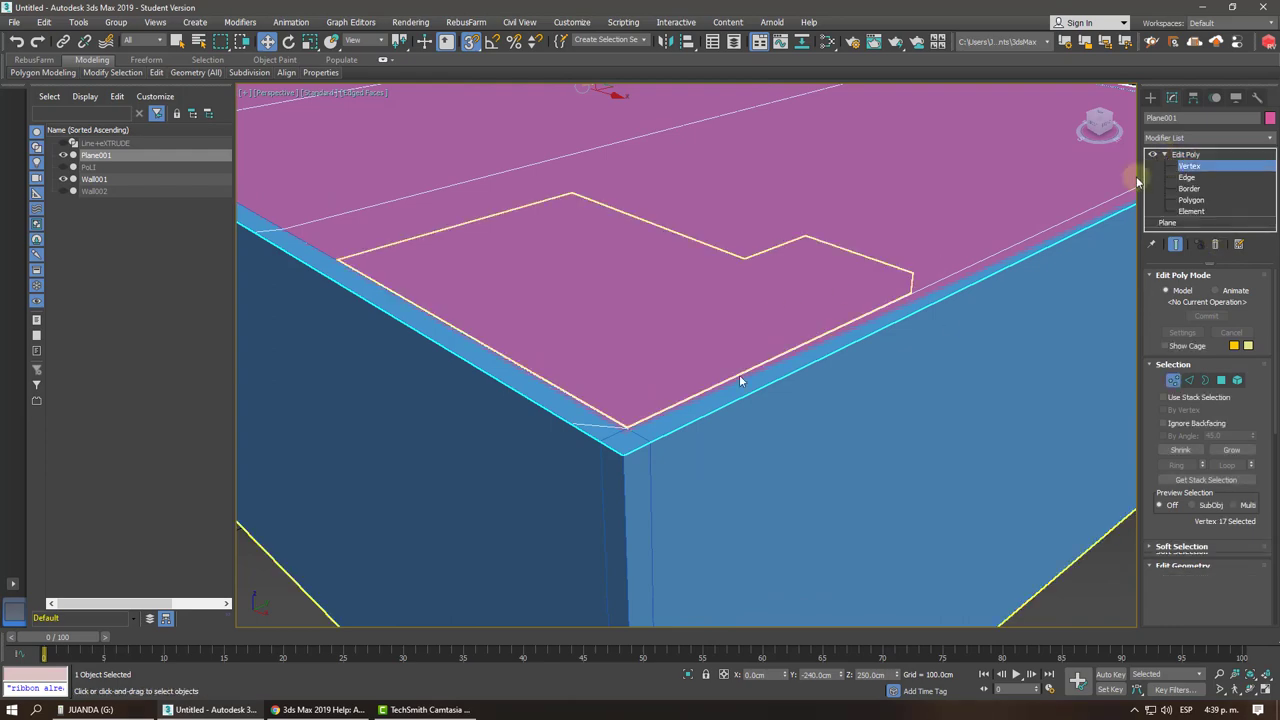
left_click(562, 420)
middle_click_drag(606, 443, 647, 421, "alt")
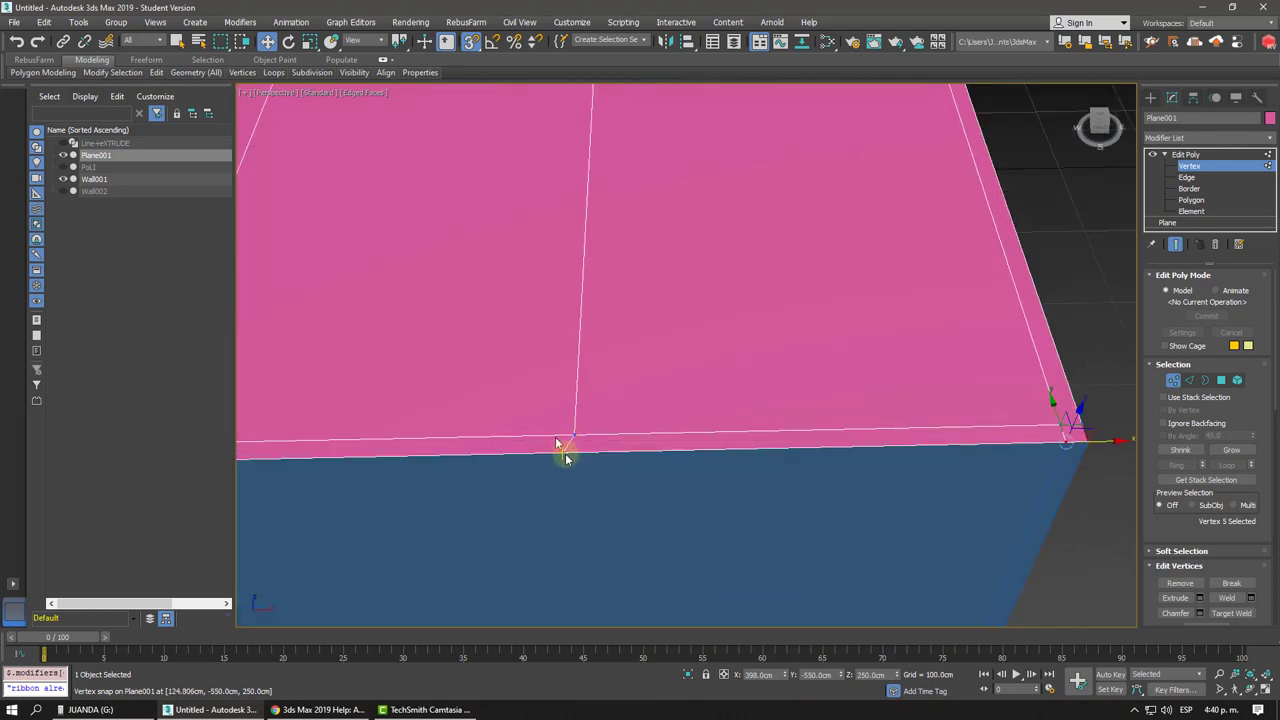
left_click(548, 447)
mouse_move(548, 447)
middle_mouse_down()
mouse_move(710, 401)
mouse_move(684, 374)
middle_mouse_up()
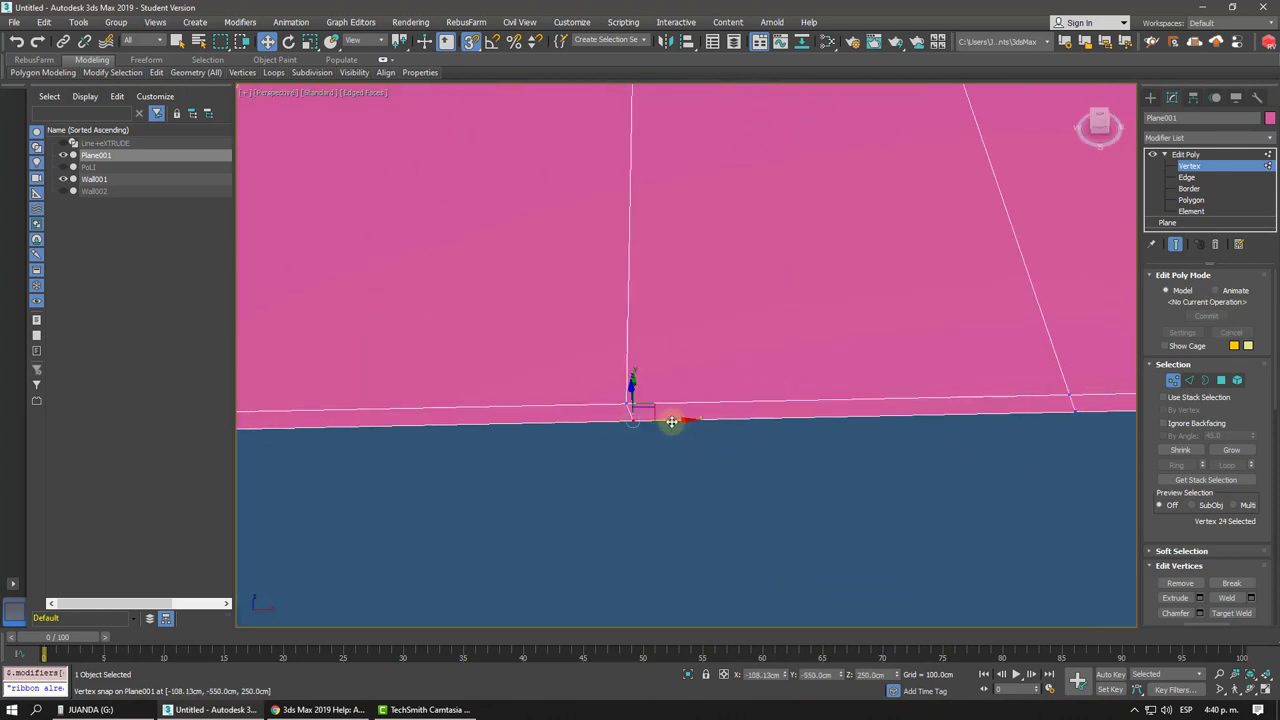
mouse_move(672, 421)
middle_mouse_down("alt")
mouse_move(580, 397)
mouse_move(656, 404)
mouse_move(606, 388)
mouse_move(594, 397)
mouse_move(280, 154)
middle_mouse_up("alt")
left_click(606, 388)
scroll(594, 395, "down", 3)
scroll(594, 397, "up", 3)
Insert two Swift Loop edge loops across the roof, one at the notch.
left_click(166, 73)
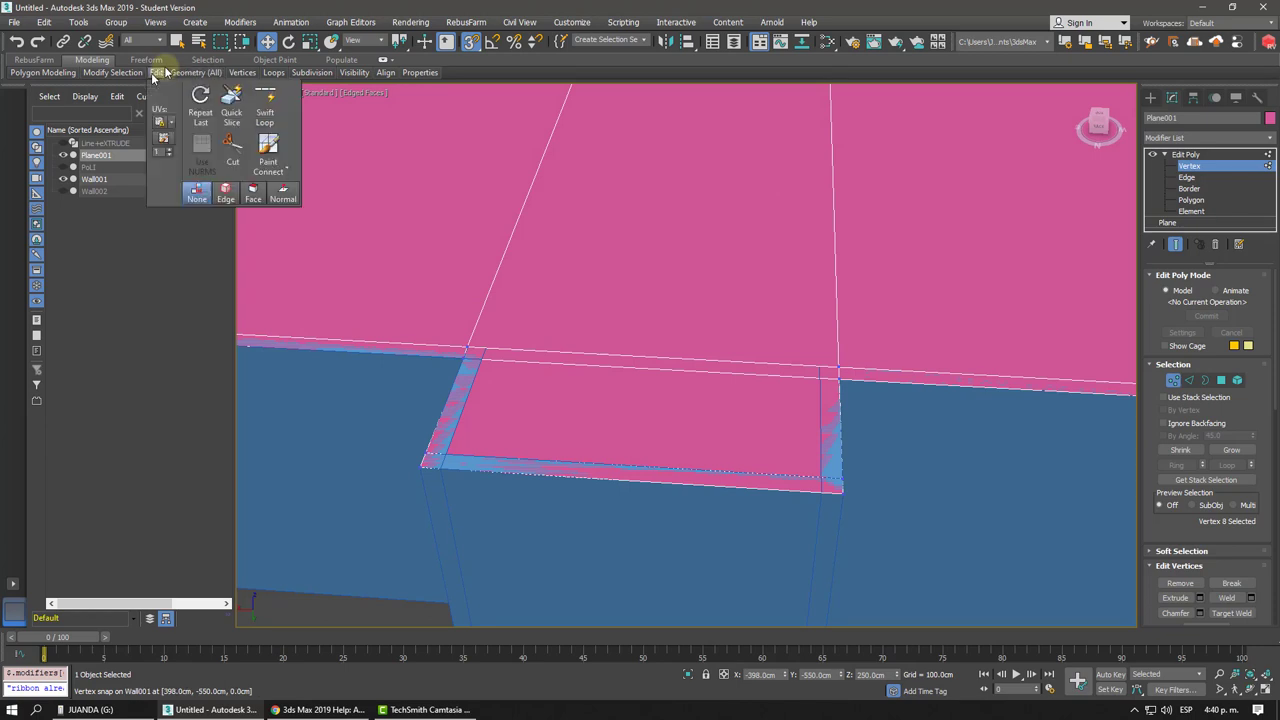
left_click(264, 100)
left_click(481, 353)
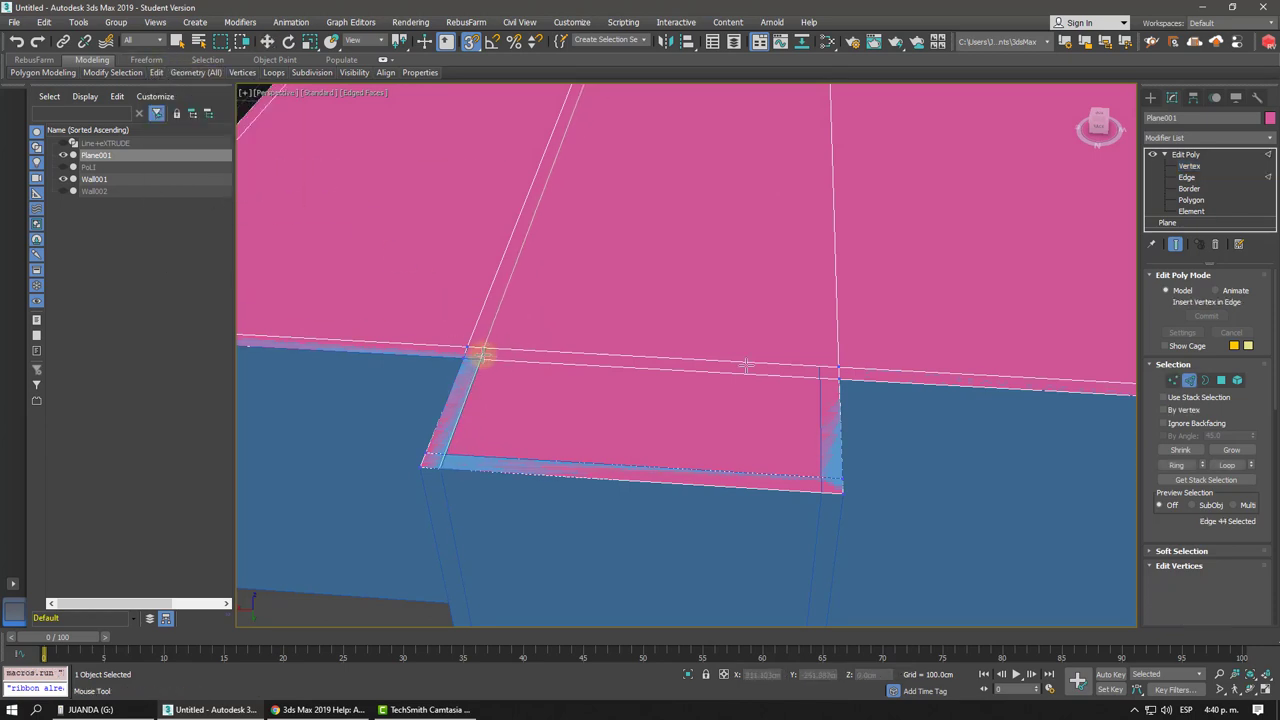
left_click(818, 367)
key("w")
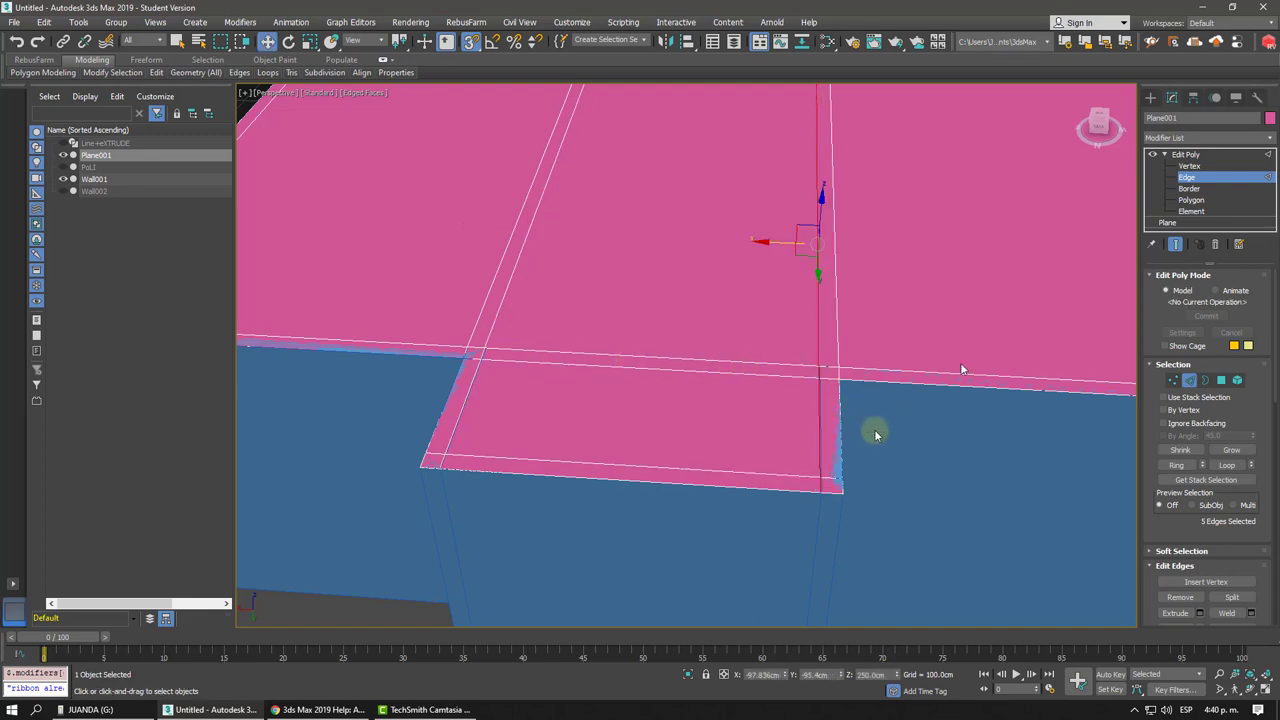
middle_click_drag(837, 343, 826, 357, "alt")
middle_click_drag(875, 433, 1014, 329, "alt")
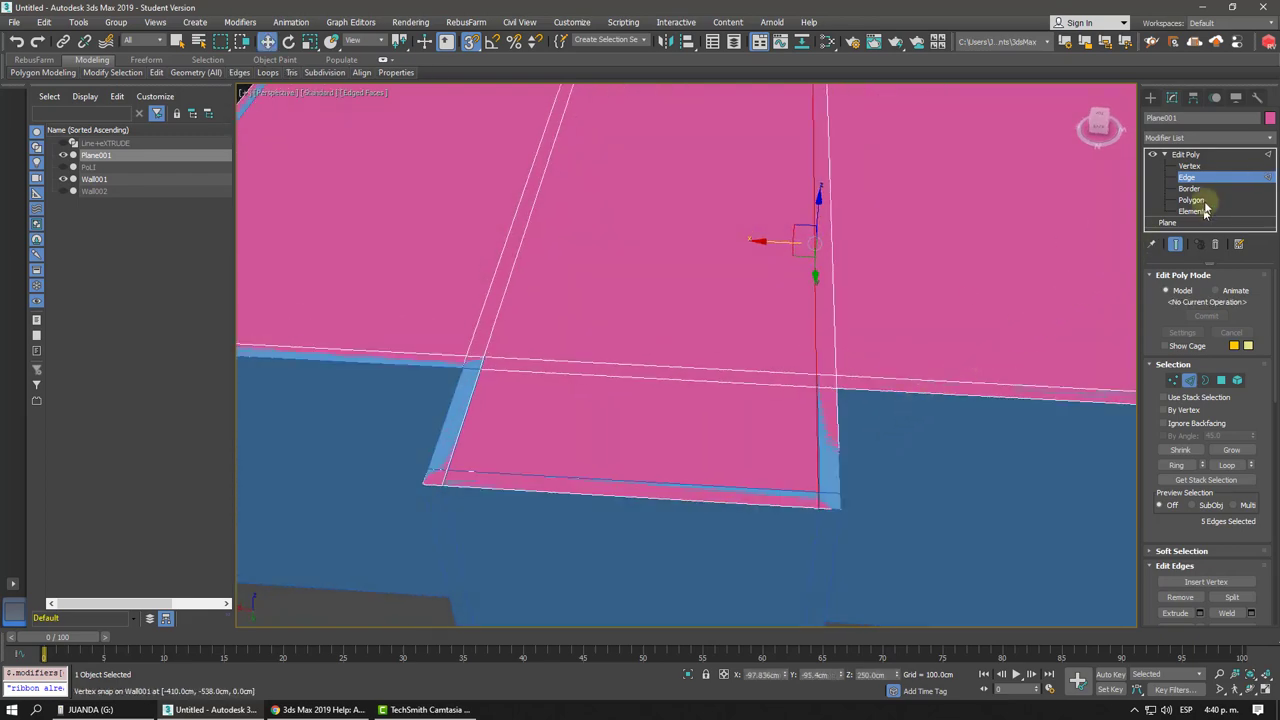
Leave Polygon level on the roof's Edit Poly and open the Modifier List.
left_click(1191, 200)
middle_click_drag(634, 339, 724, 324)
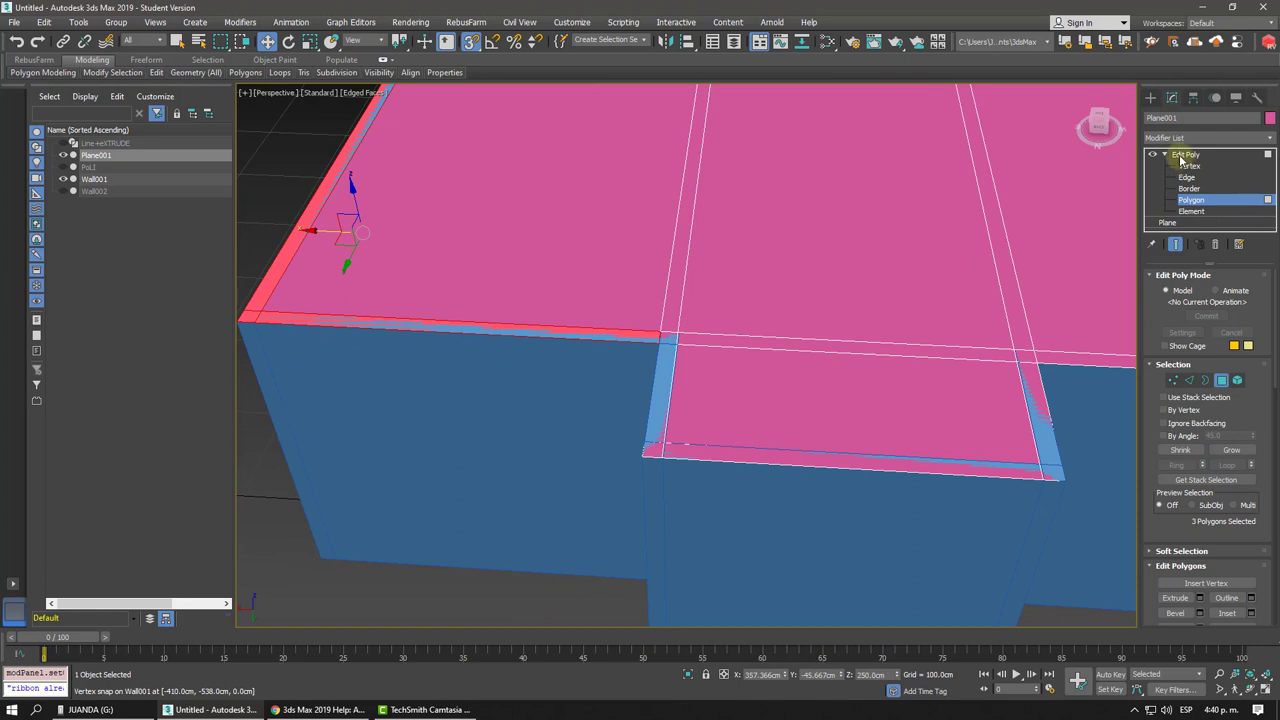
left_click(1184, 155)
left_click(1182, 138)
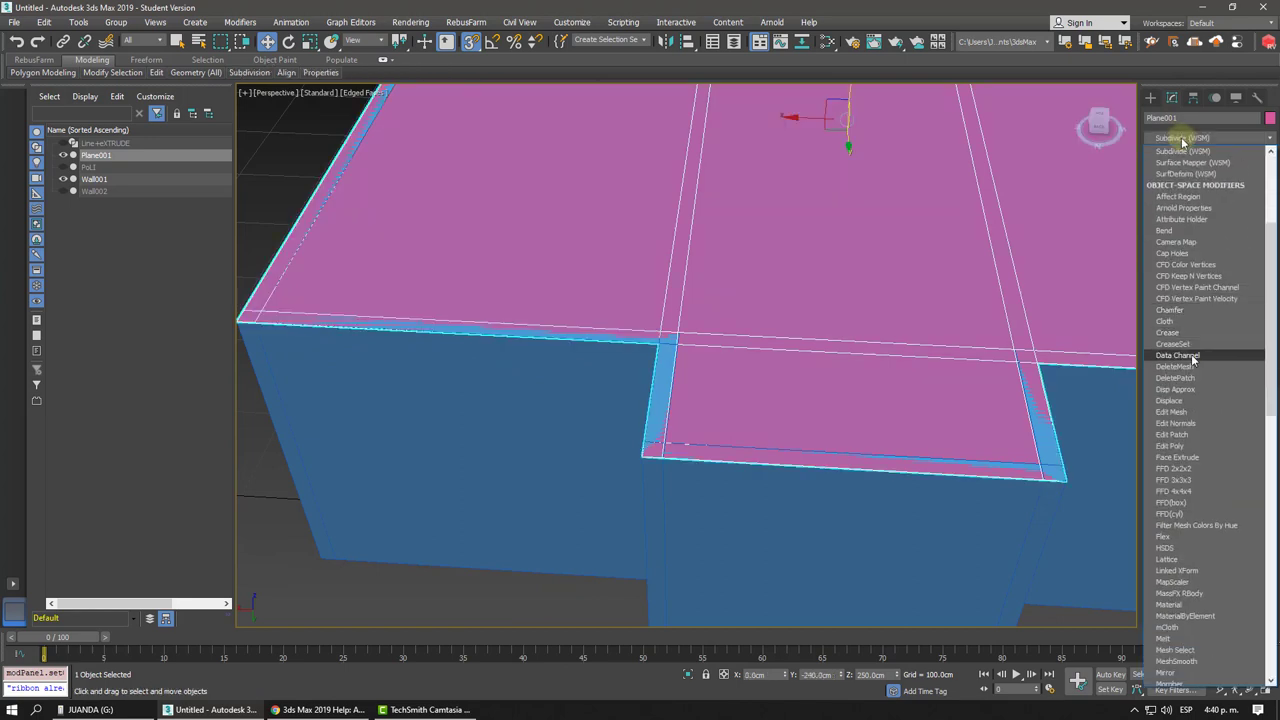
Add a Shell modifier (Outer Amount 15 cm) with an Edit Poly modifier above it.
scroll(1190, 340, "down", 15)
left_click(1163, 256)
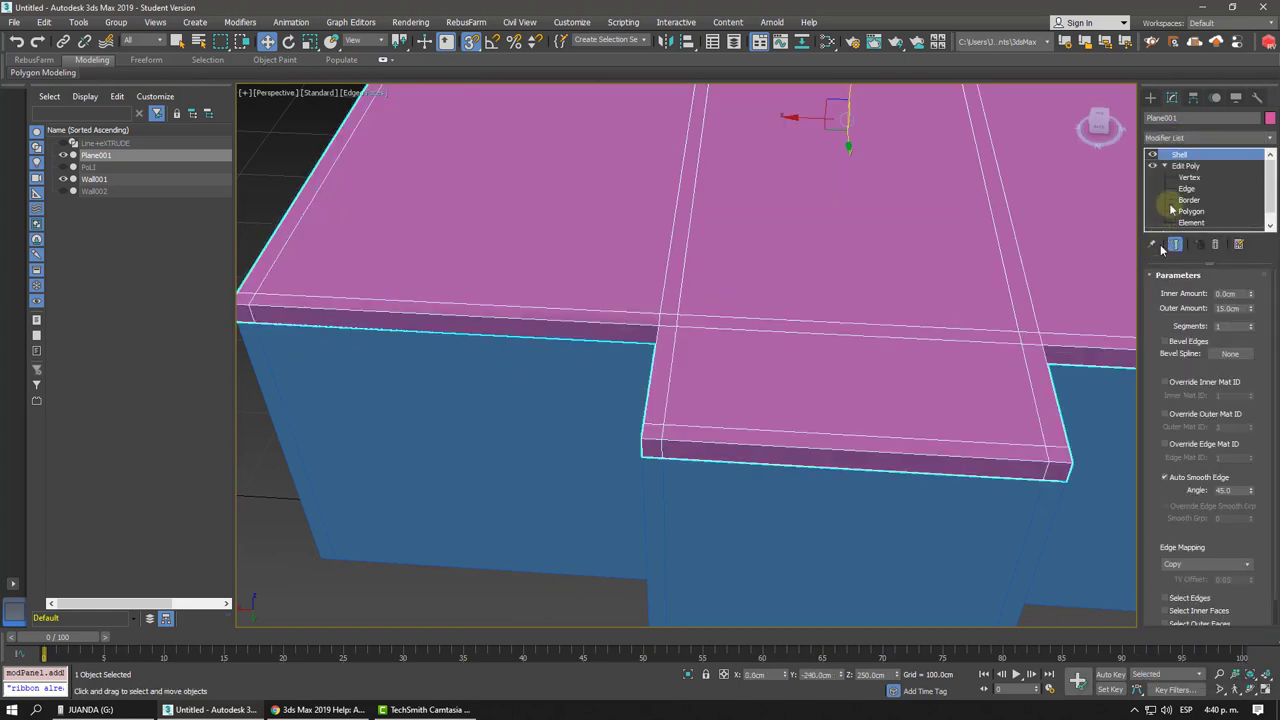
left_click(1182, 138)
key("e")
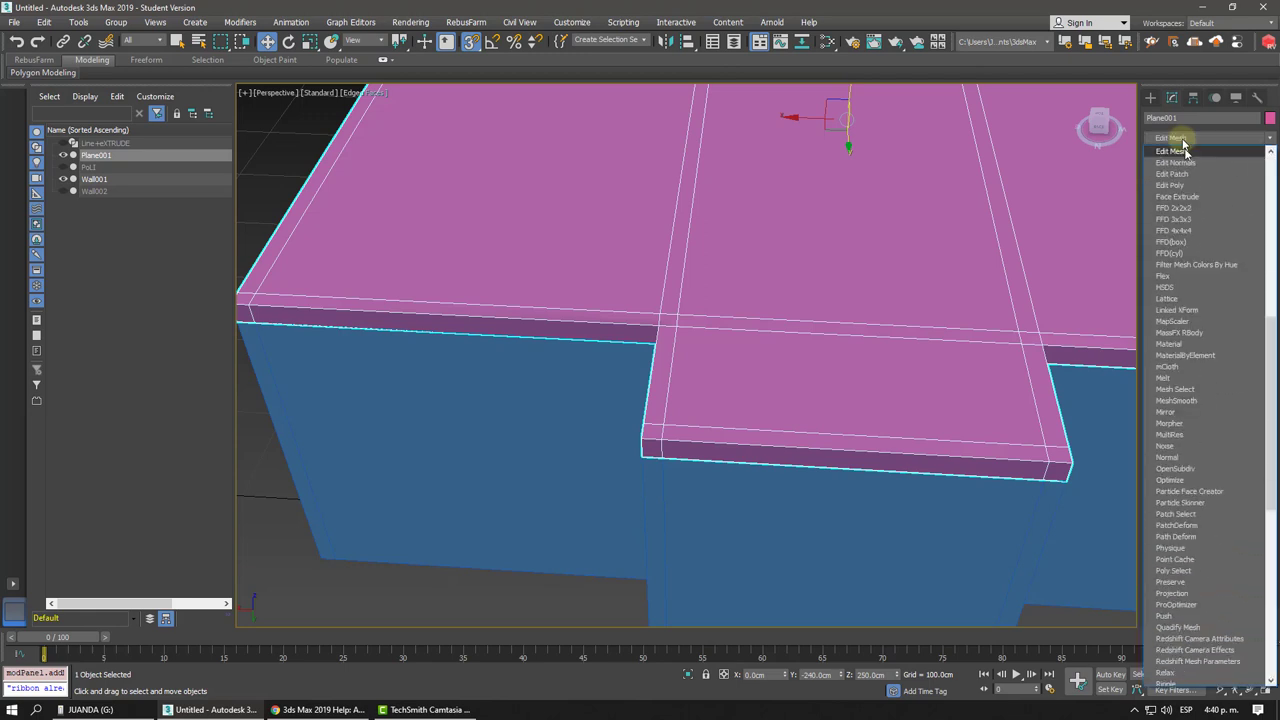
left_click(1190, 186)
At Polygon level, select the left edge face, front rim strips and corner rim faces.
left_click(1164, 154)
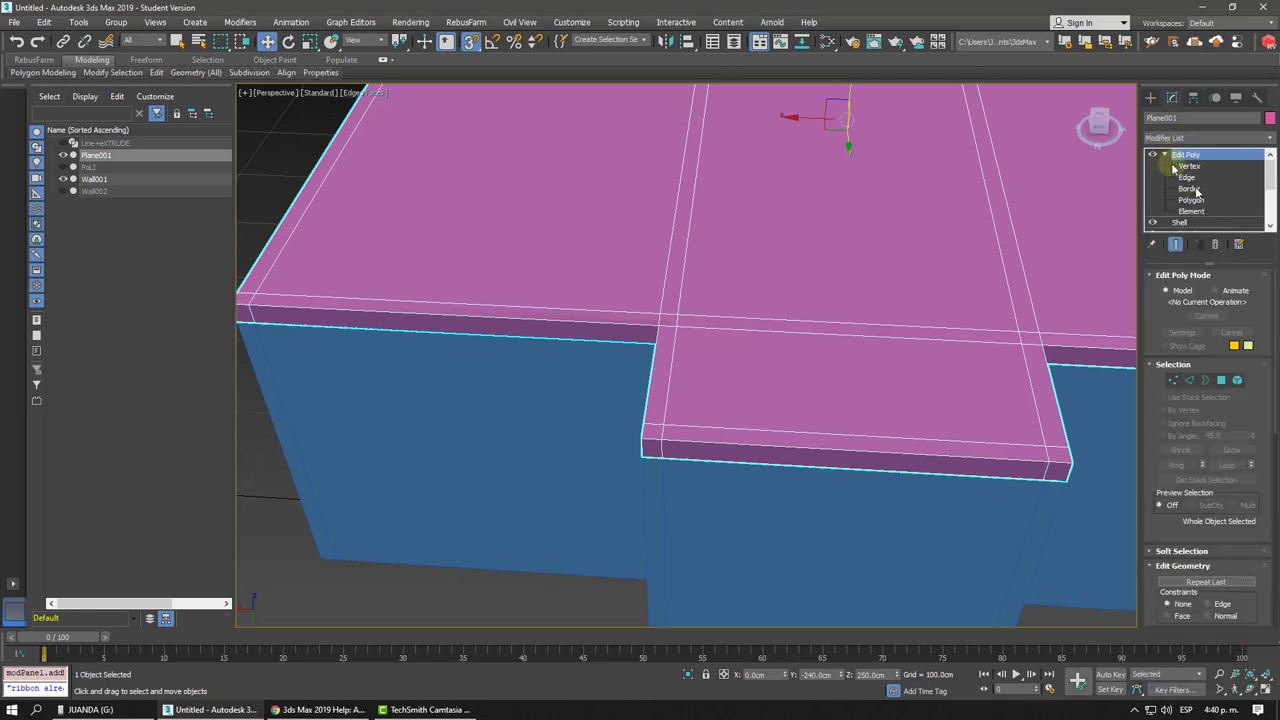
left_click(1192, 200)
left_click(251, 279)
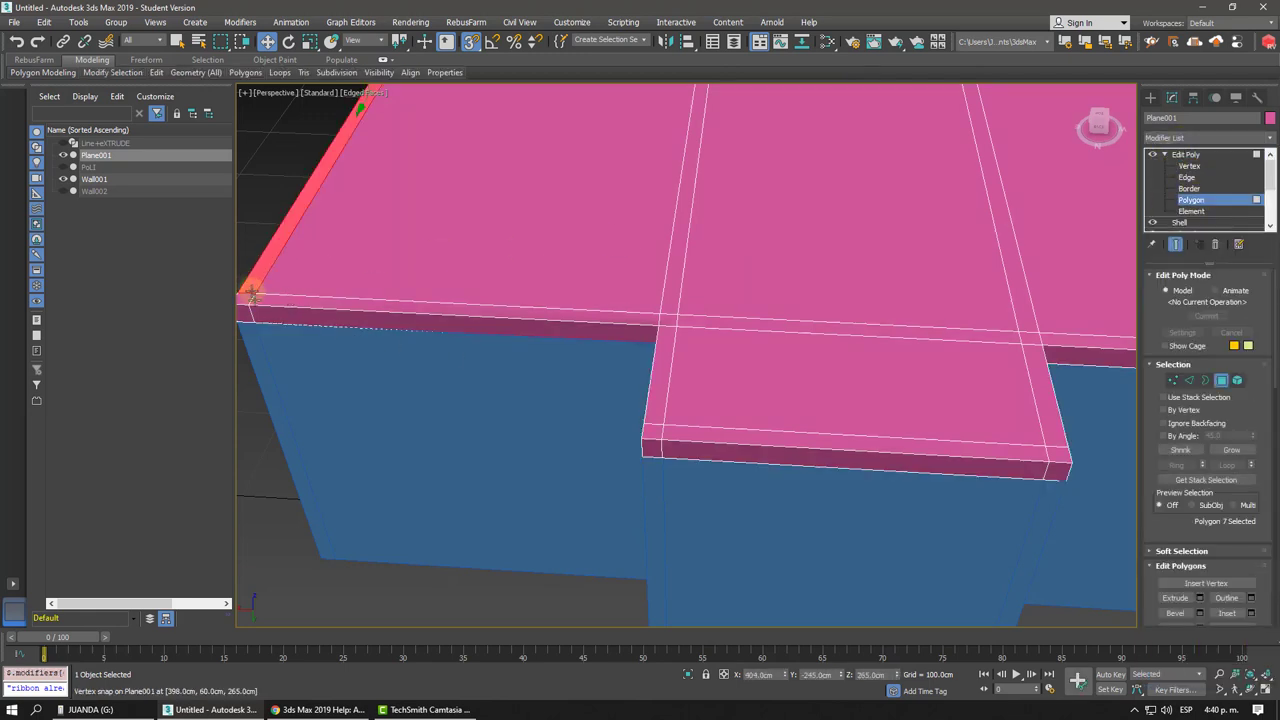
left_click(325, 304, "ctrl")
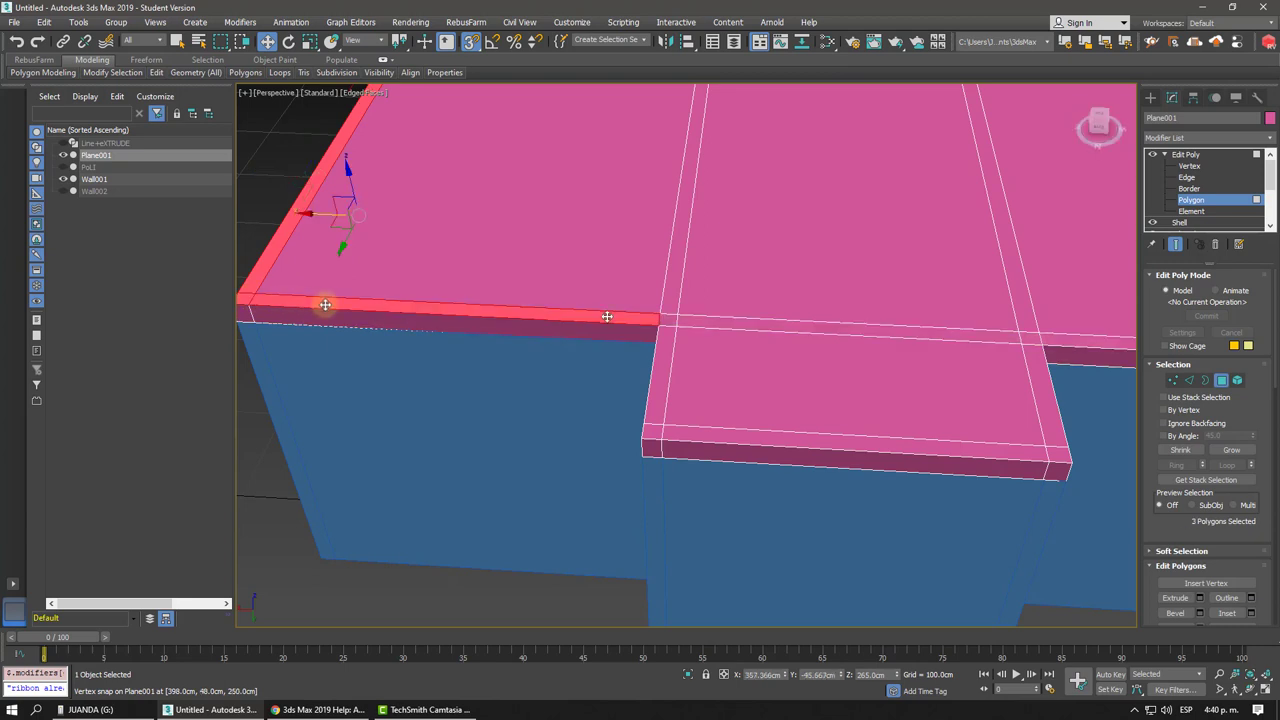
left_click(655, 436)
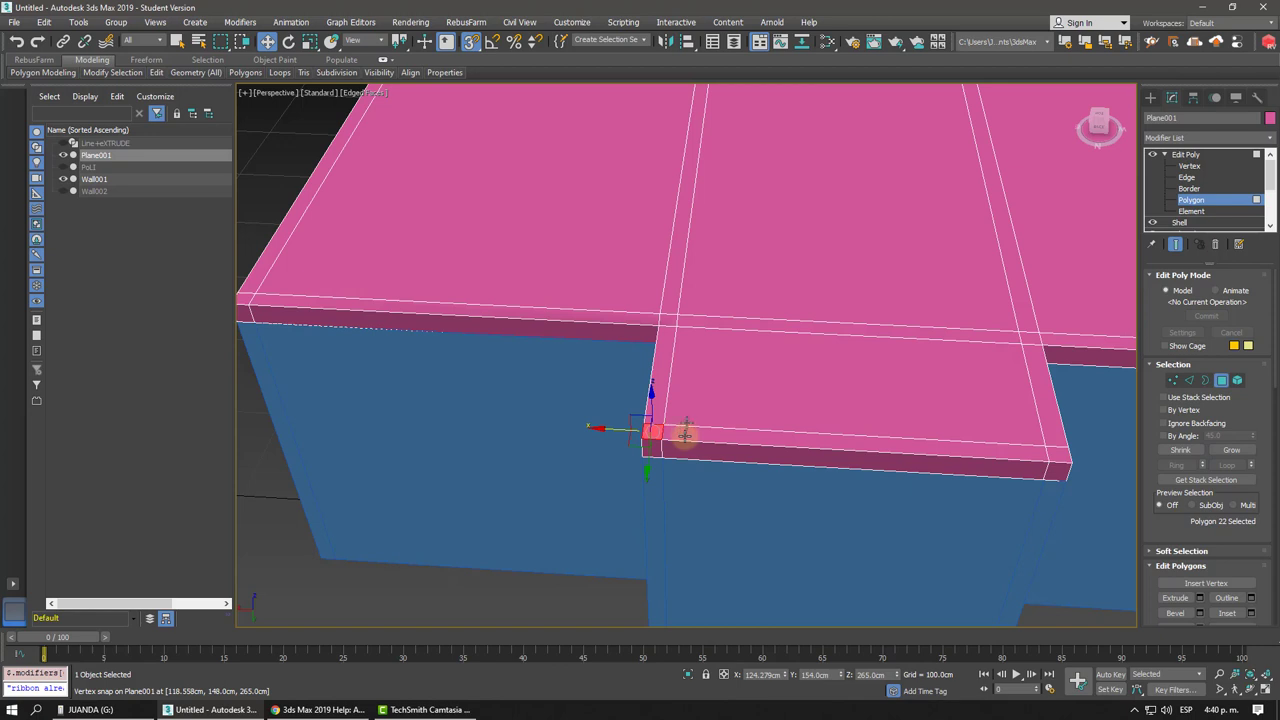
left_click(687, 420, "shift")
left_click_drag(656, 400, 657, 372)
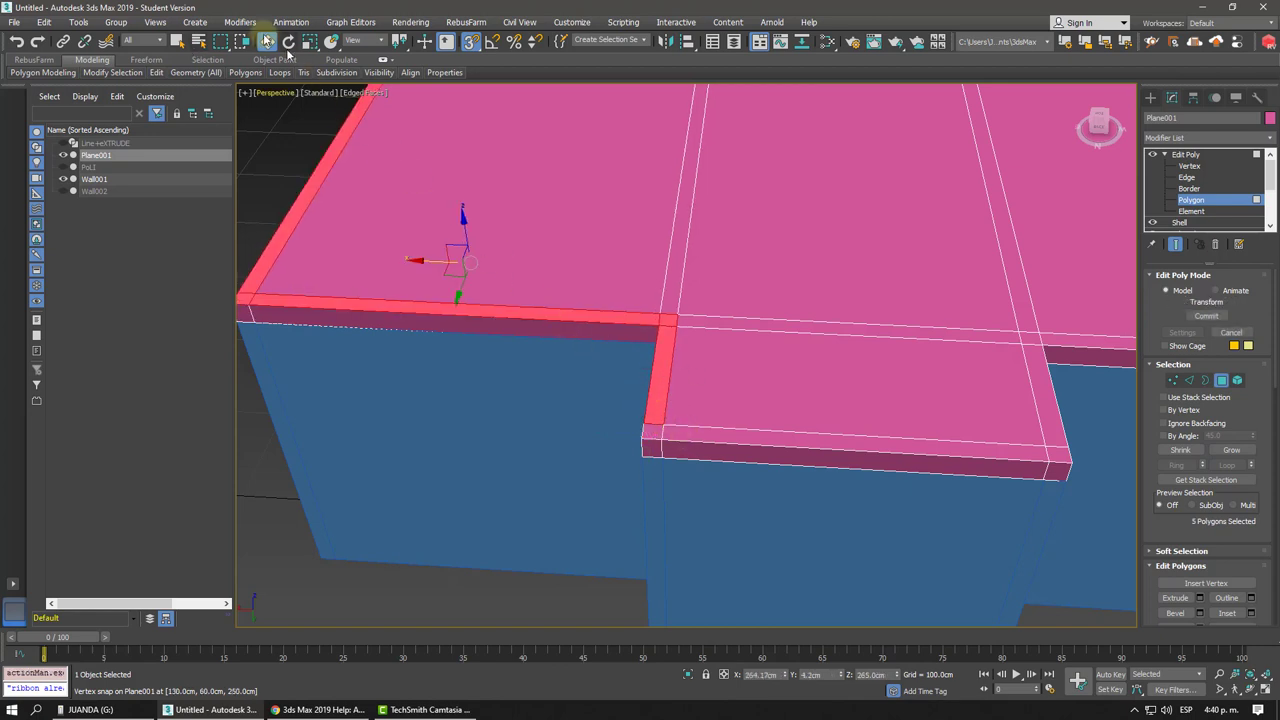
left_click(177, 41)
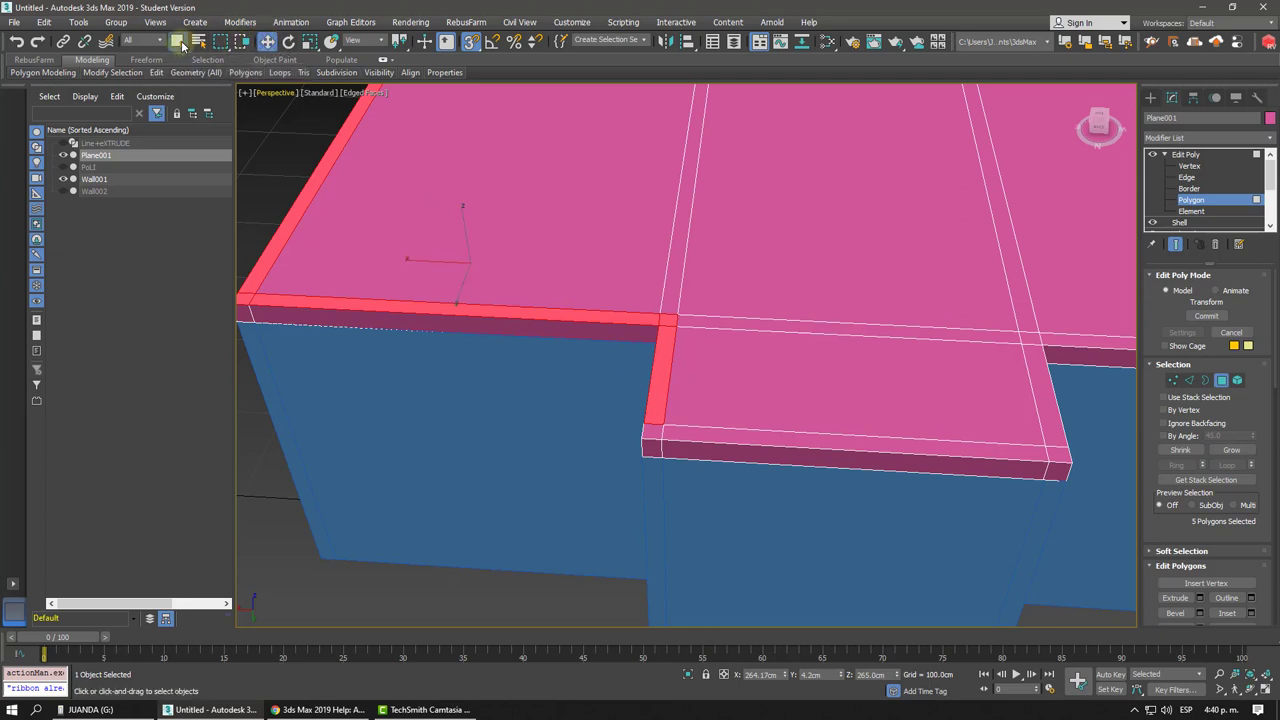
left_click(700, 434, "ctrl")
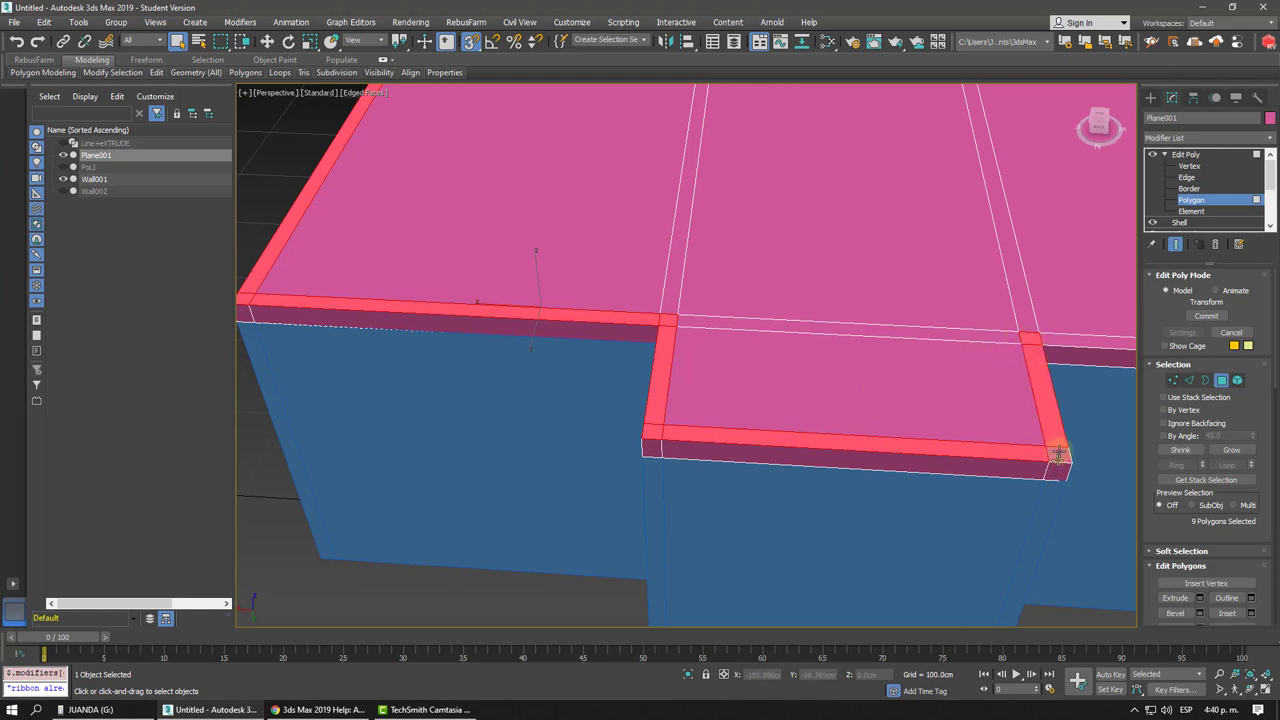
scroll(1058, 450, "down", 3)
left_click(777, 286, "ctrl")
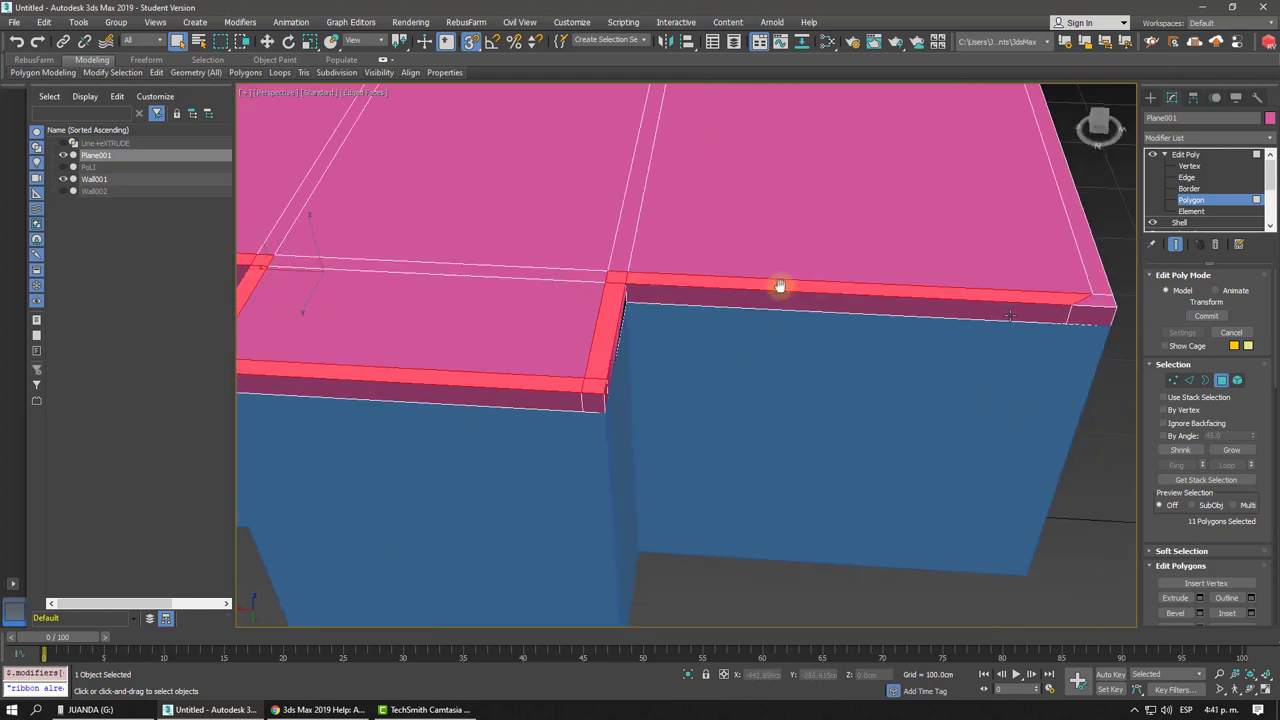
Add the right, far and corner rim strips to complete the perimeter polygon selection.
scroll(790, 310, "up", 3)
left_click(823, 348, "ctrl")
mouse_move(823, 348)
middle_mouse_down("alt")
mouse_move(829, 329)
mouse_move(857, 318)
middle_mouse_up("alt")
left_click(791, 302, "ctrl")
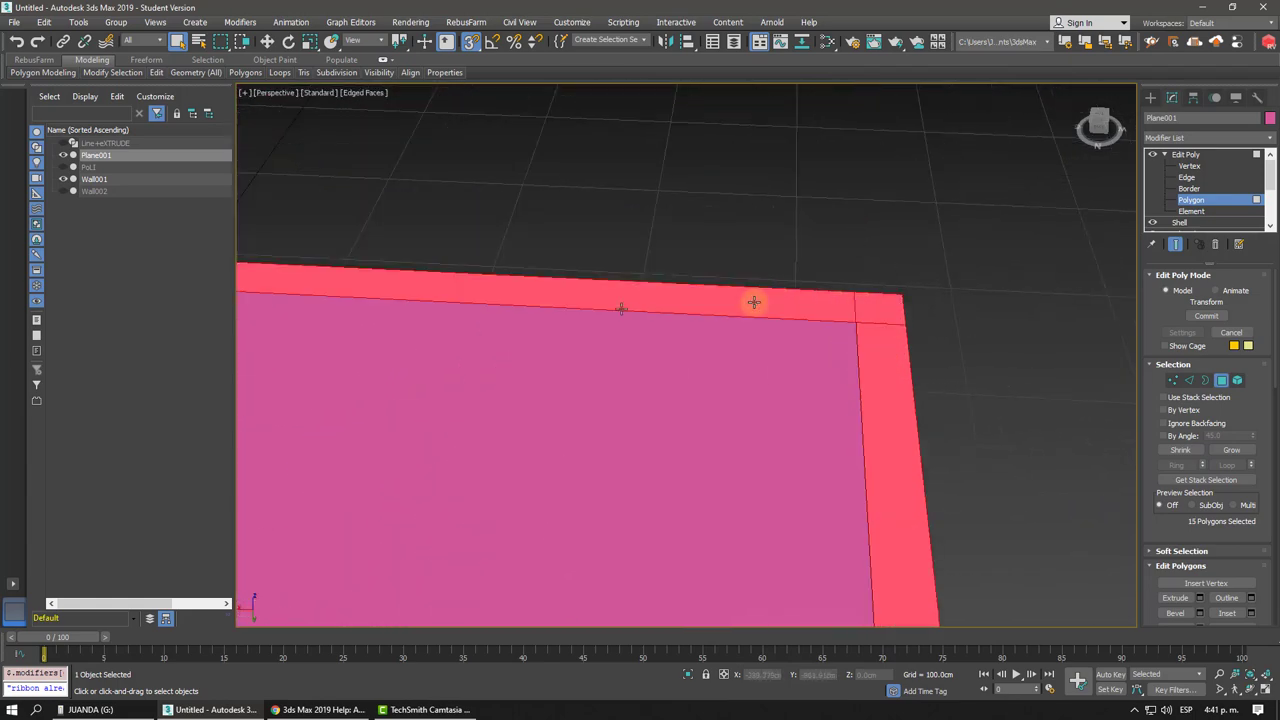
mouse_move(751, 300)
middle_mouse_down("alt")
mouse_move(752, 270)
mouse_move(656, 259)
middle_mouse_up("alt")
left_click(682, 267, "ctrl")
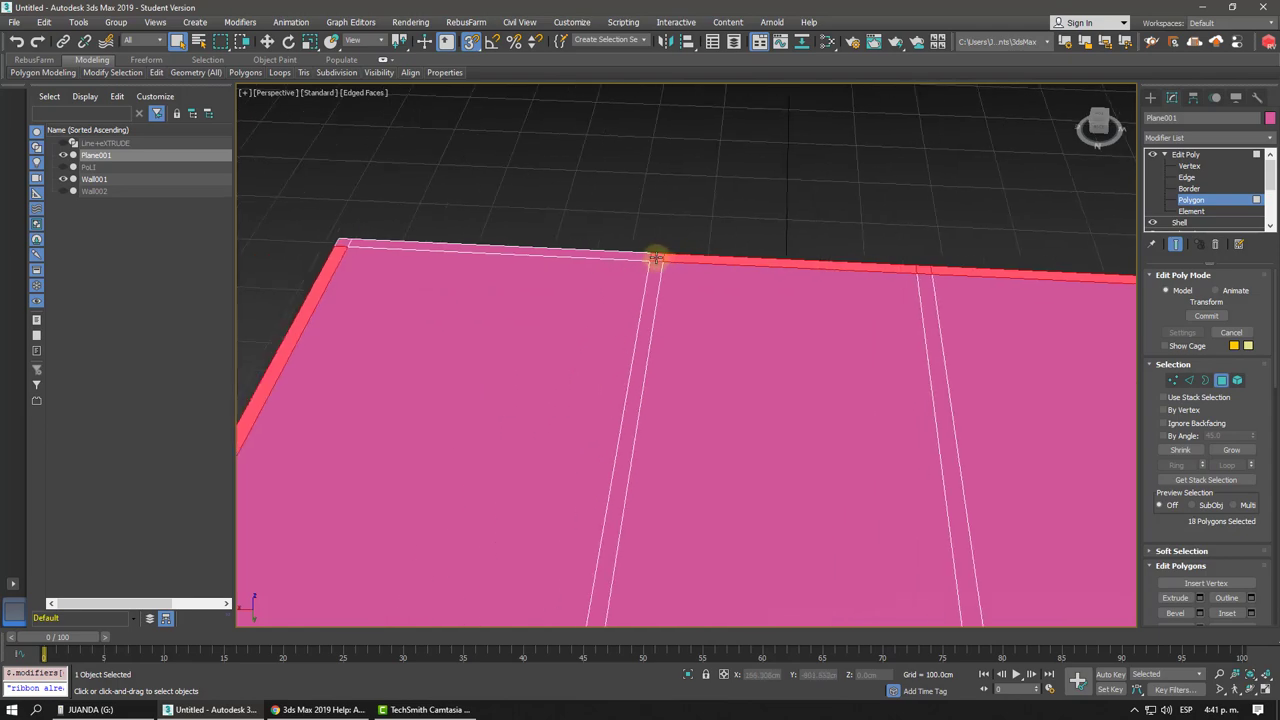
left_click(551, 258, "ctrl")
left_click(340, 246, "ctrl")
middle_click_drag(343, 244, 556, 234)
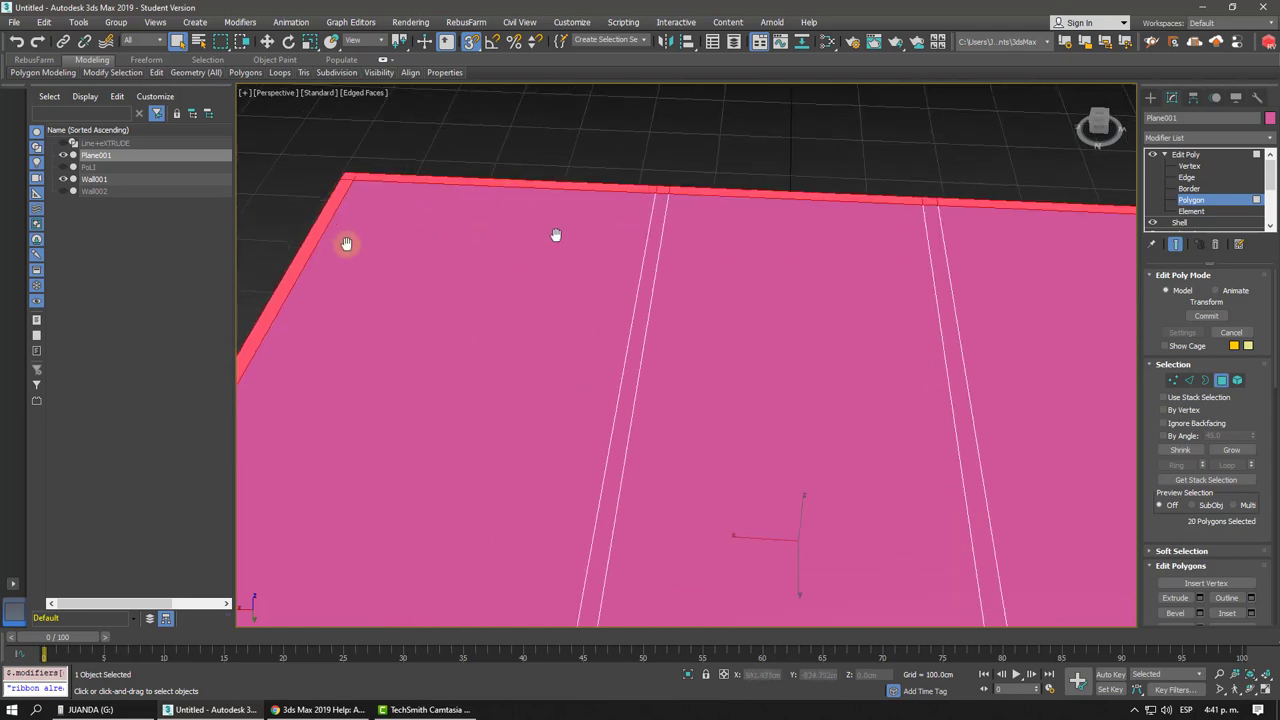
scroll(600, 236, "down", 6)
middle_click_drag(660, 236, 638, 311, "alt")
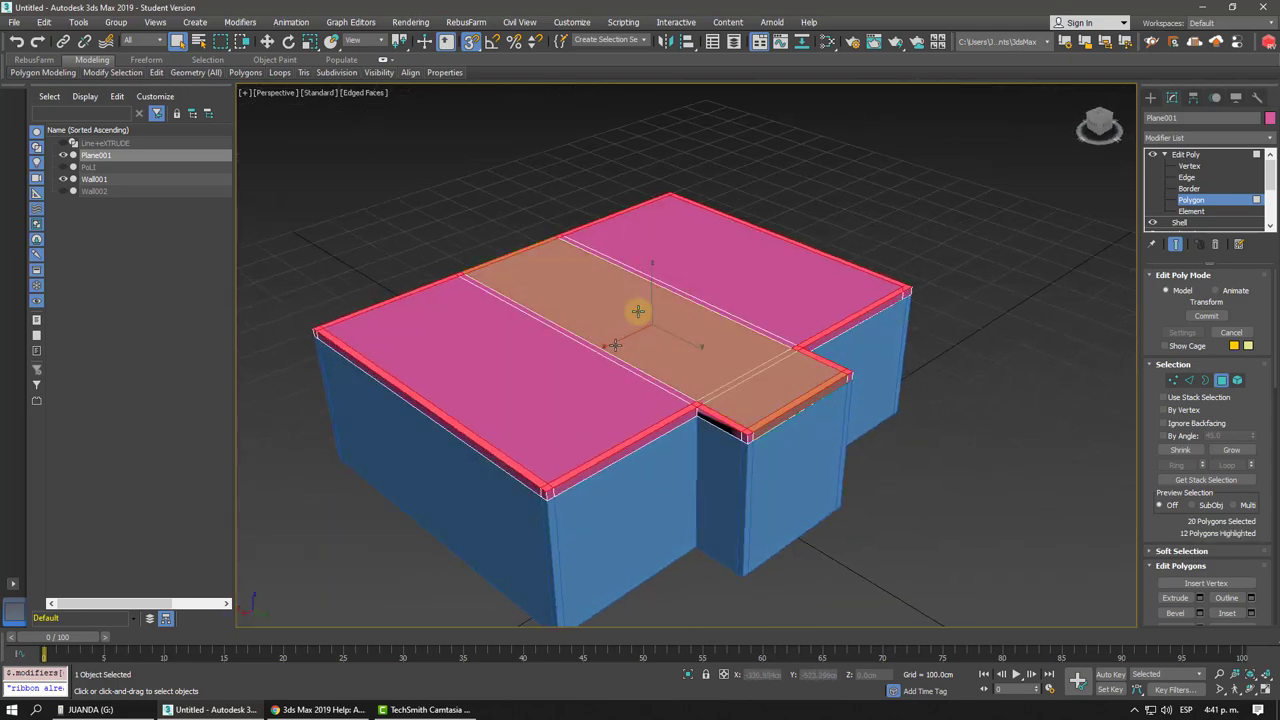
key("shift+e")
scroll(690, 330, "up", 4)
Extrude the selected rim polygons upward into a low parapet wall around the roof deck.
left_click_drag(736, 342, 758, 131)
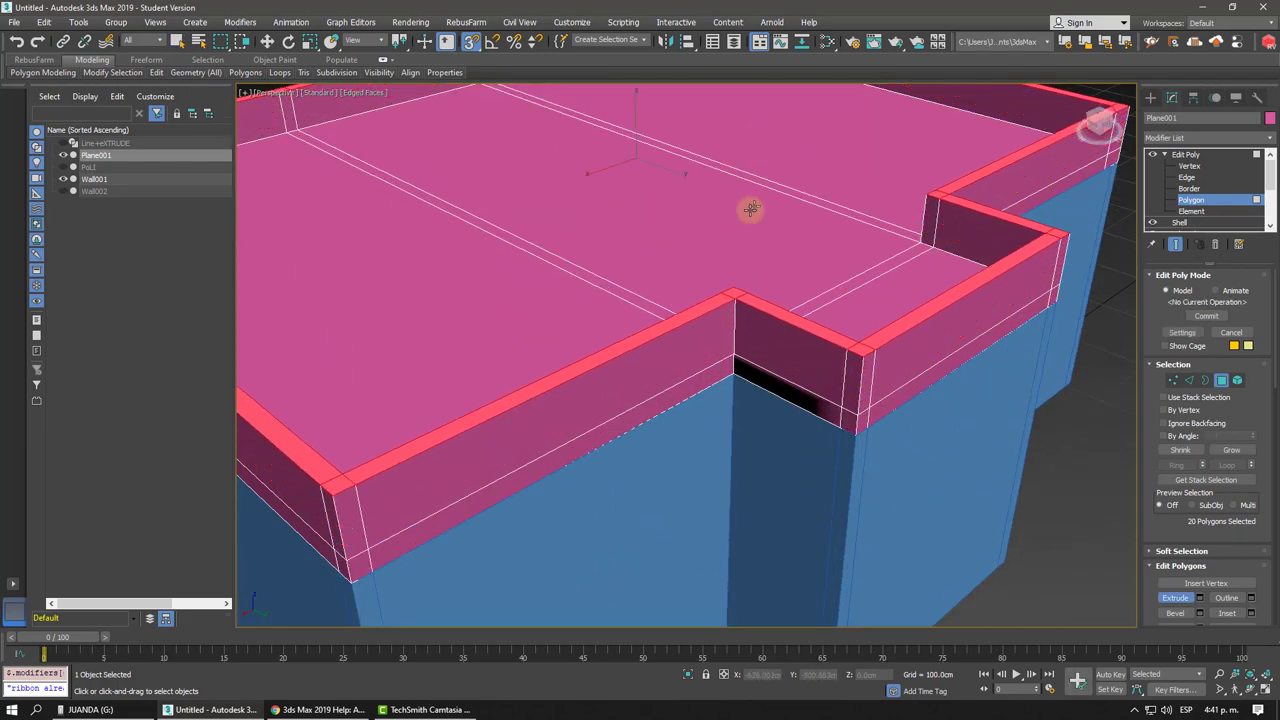
right_click(737, 286)
scroll(744, 287, "down", 5)
middle_click_drag(771, 280, 715, 390, "alt")
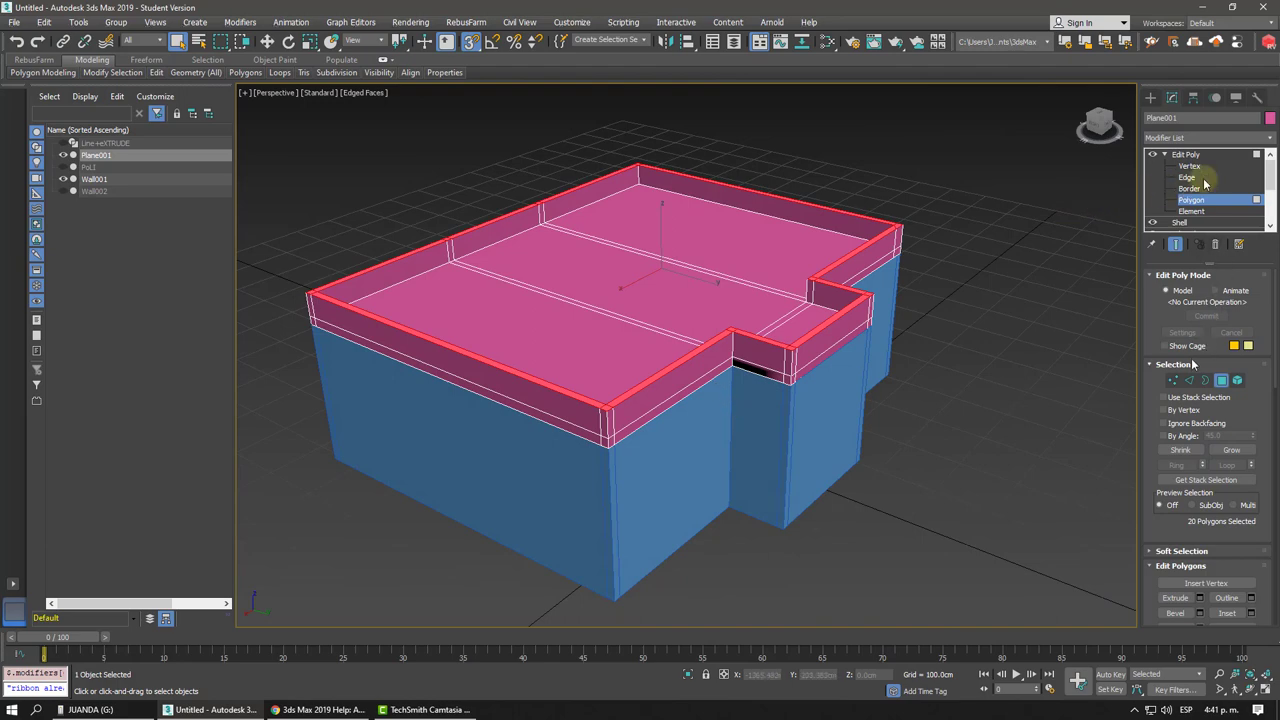
scroll(1006, 257, "up", 1)
scroll(806, 329, "up", 5)
scroll(806, 329, "up", 2)
scroll(800, 328, "up", 2)
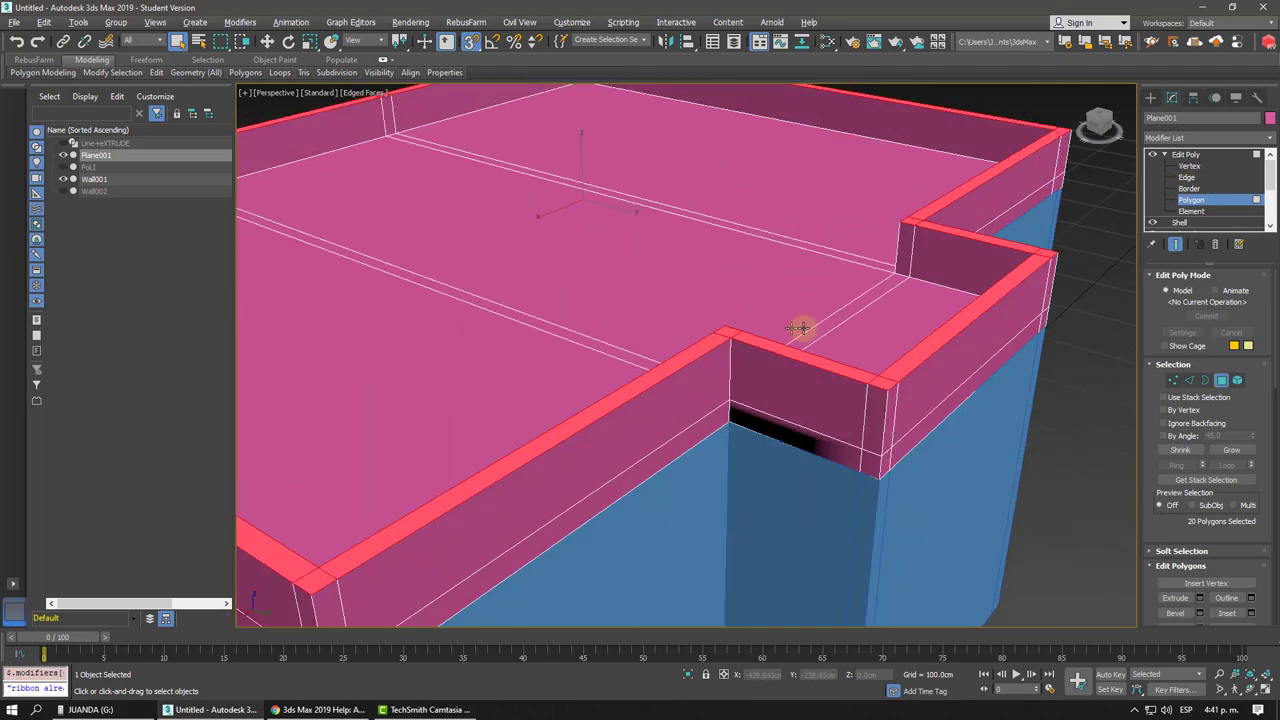
middle_click_drag(800, 328, 945, 277, "alt")
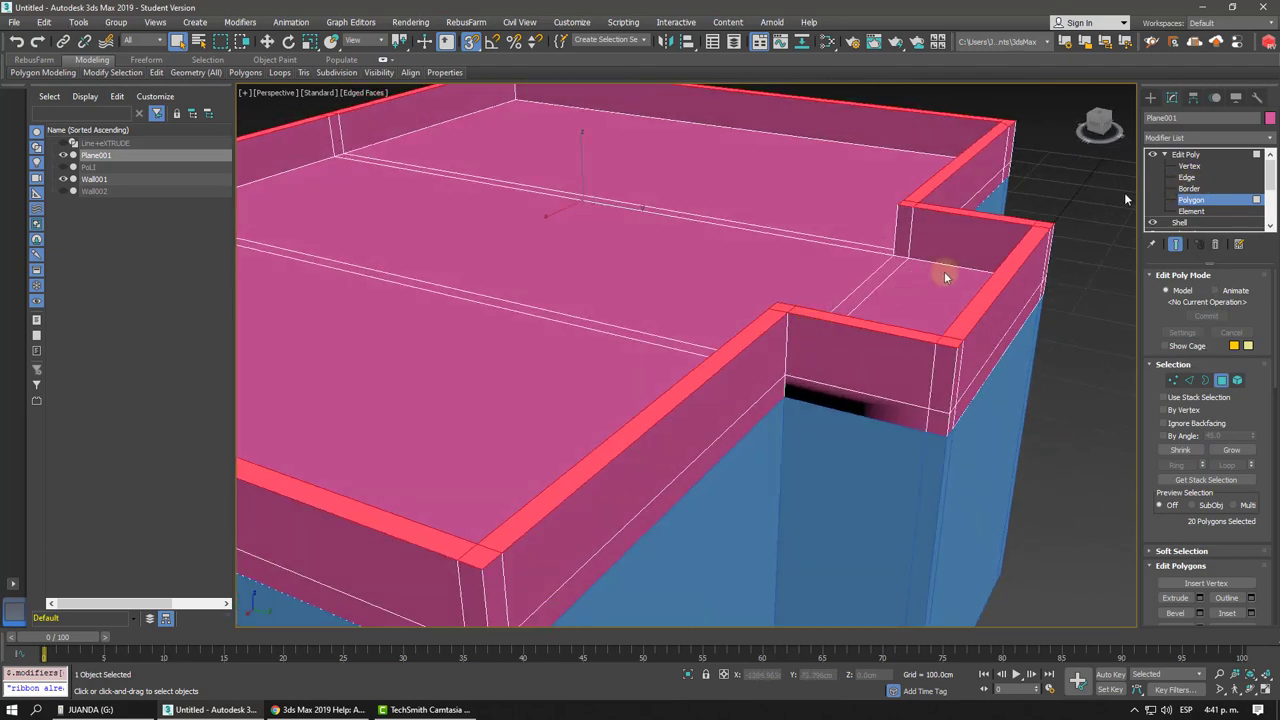
left_click(1189, 177)
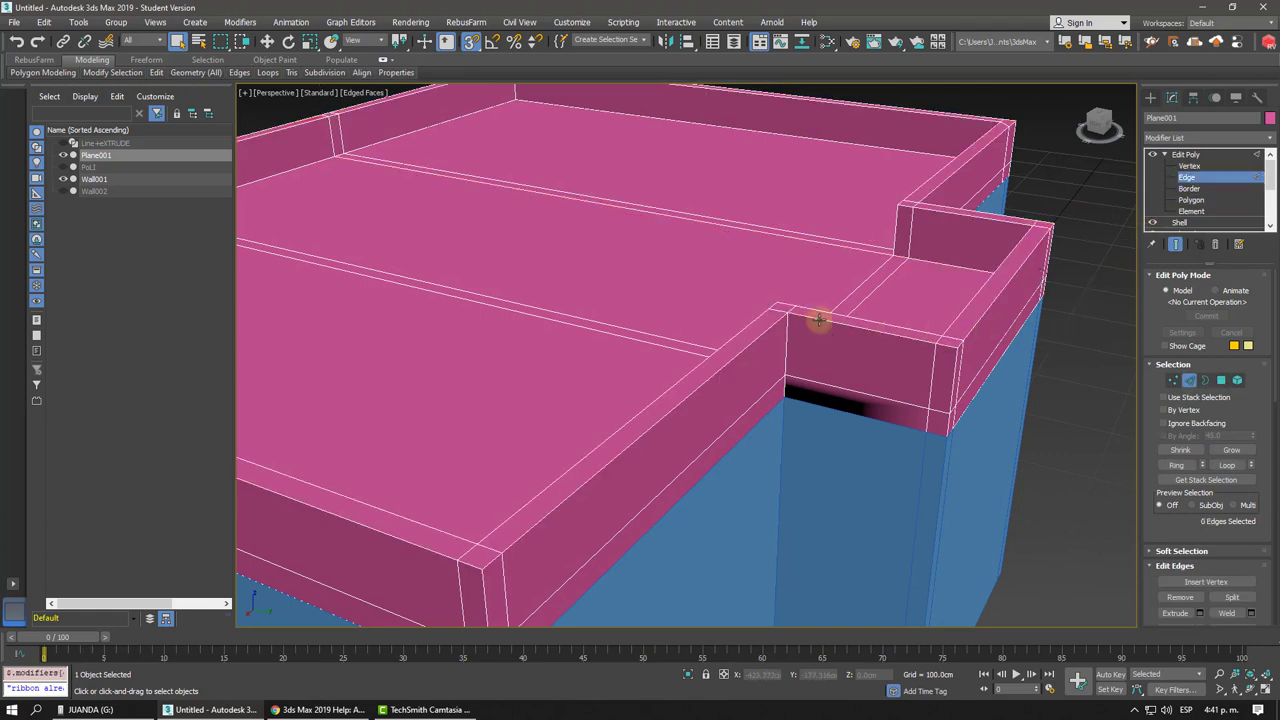
Select the notch rim edge, the long outer rim edge and the nearby corner edges.
right_click(959, 341)
left_click(963, 346)
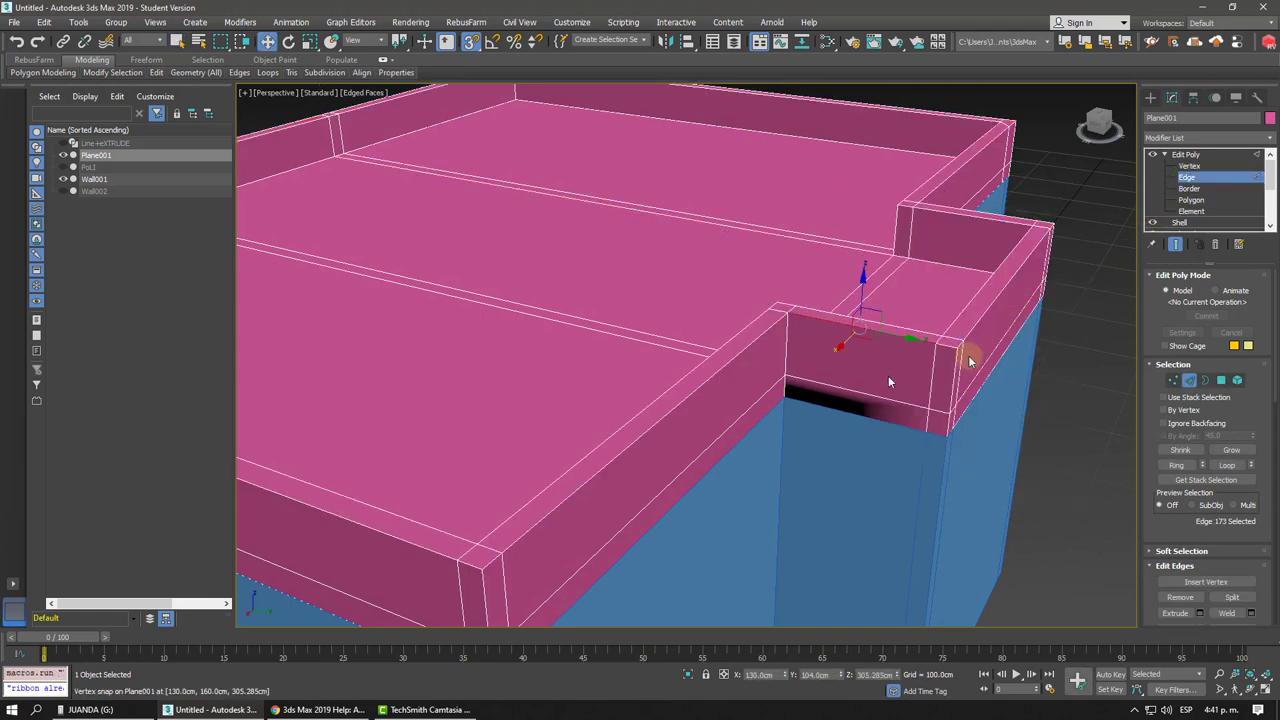
middle_click_drag(888, 375, 871, 343)
left_click(757, 322, "ctrl")
scroll(700, 360, "up", 2)
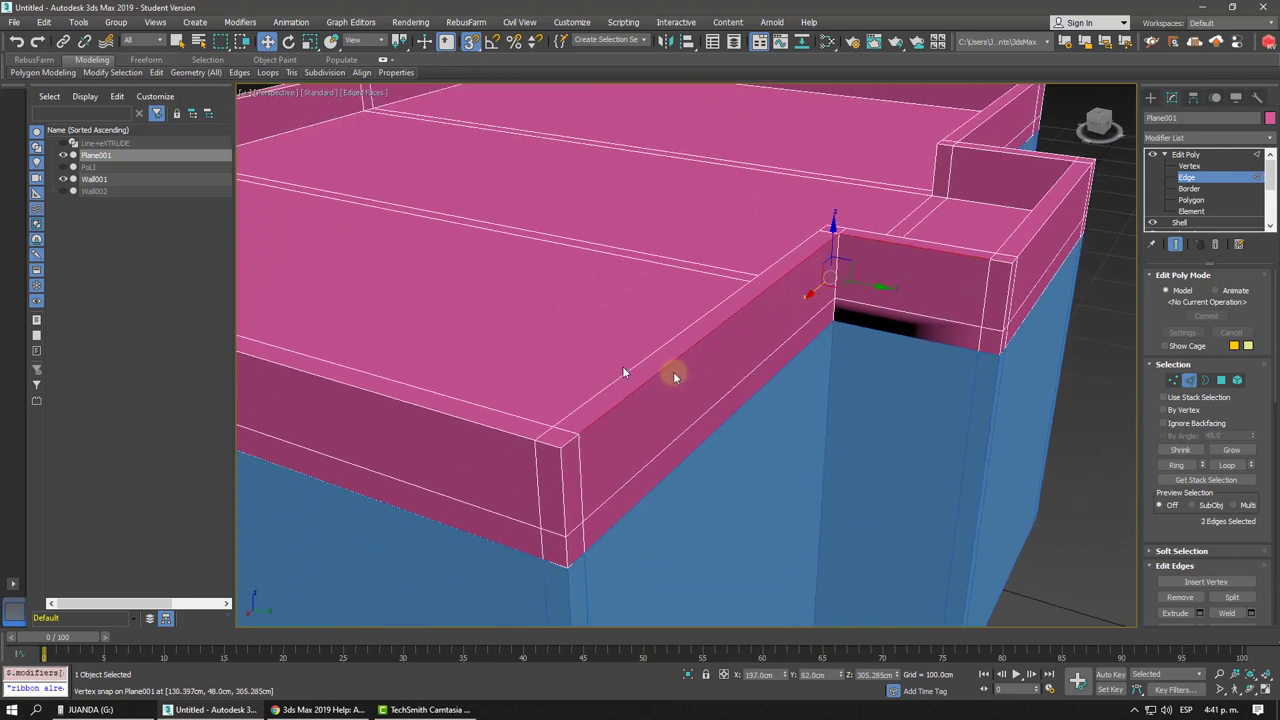
left_click(540, 452, "ctrl")
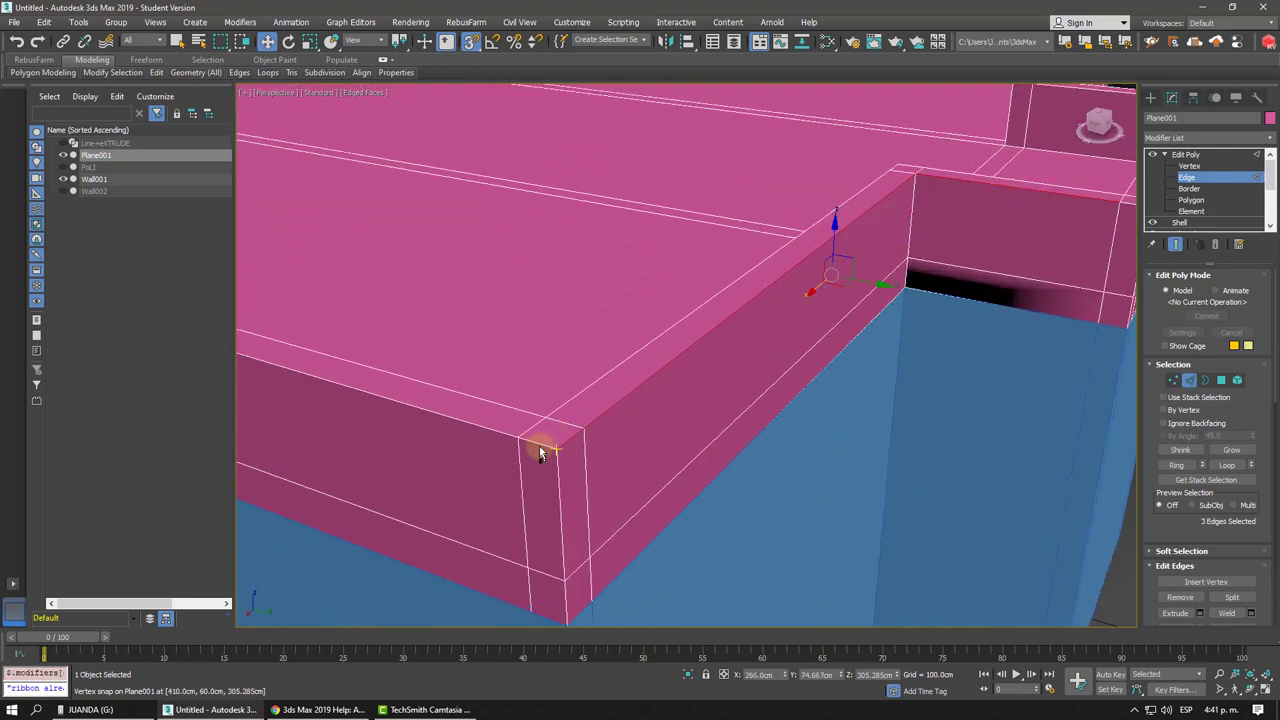
left_click(538, 452, "ctrl")
left_click(496, 432, "ctrl")
Add the far corner edge to complete the eight rim edges, then leave Edge level.
scroll(523, 389, "down", 2)
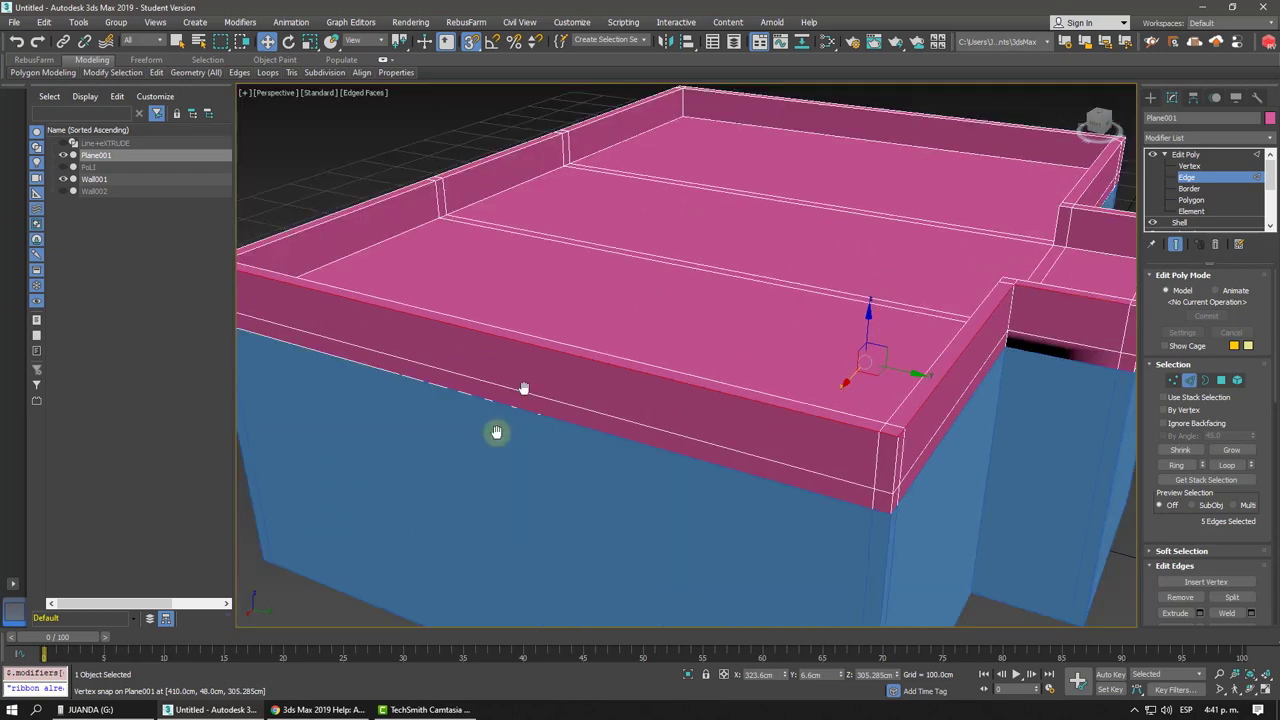
mouse_move(523, 389)
middle_mouse_down("alt")
mouse_move(500, 371)
mouse_move(810, 237)
middle_mouse_up("alt")
mouse_move(497, 432)
middle_mouse_down()
mouse_move(531, 433)
mouse_move(849, 289)
mouse_move(917, 400)
middle_mouse_up()
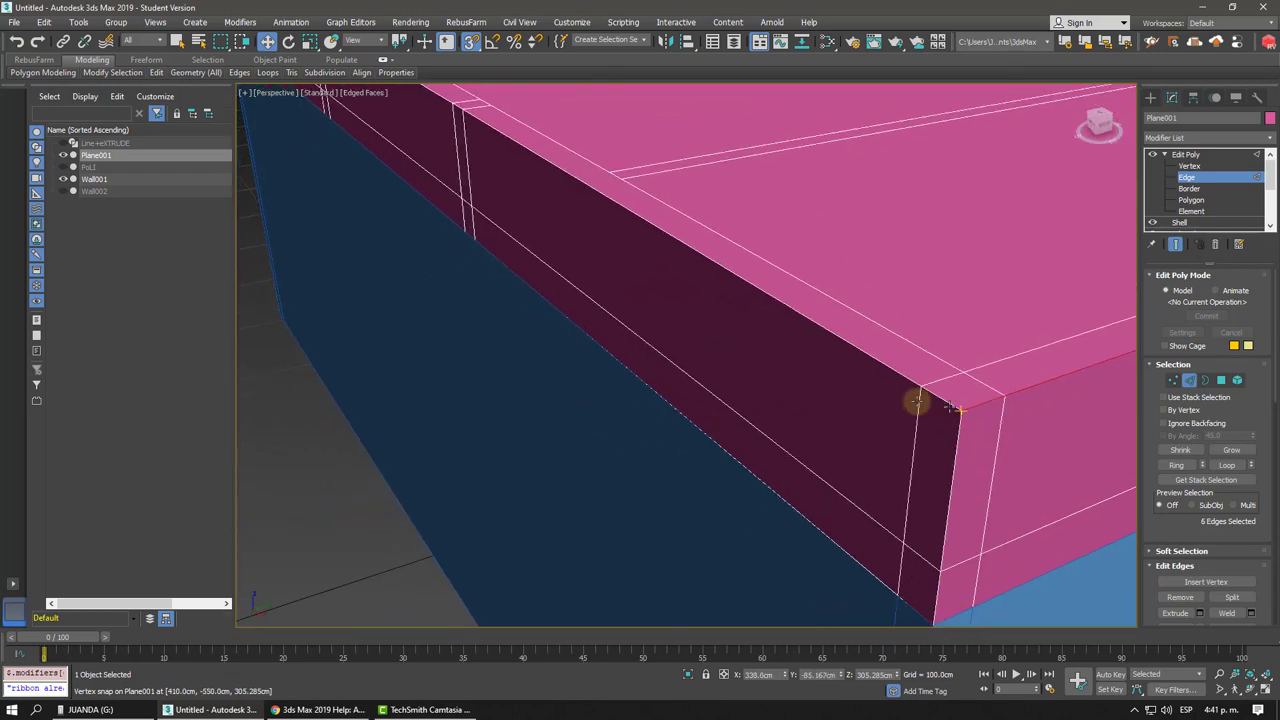
left_click(944, 398, "ctrl")
scroll(866, 351, "down", 3)
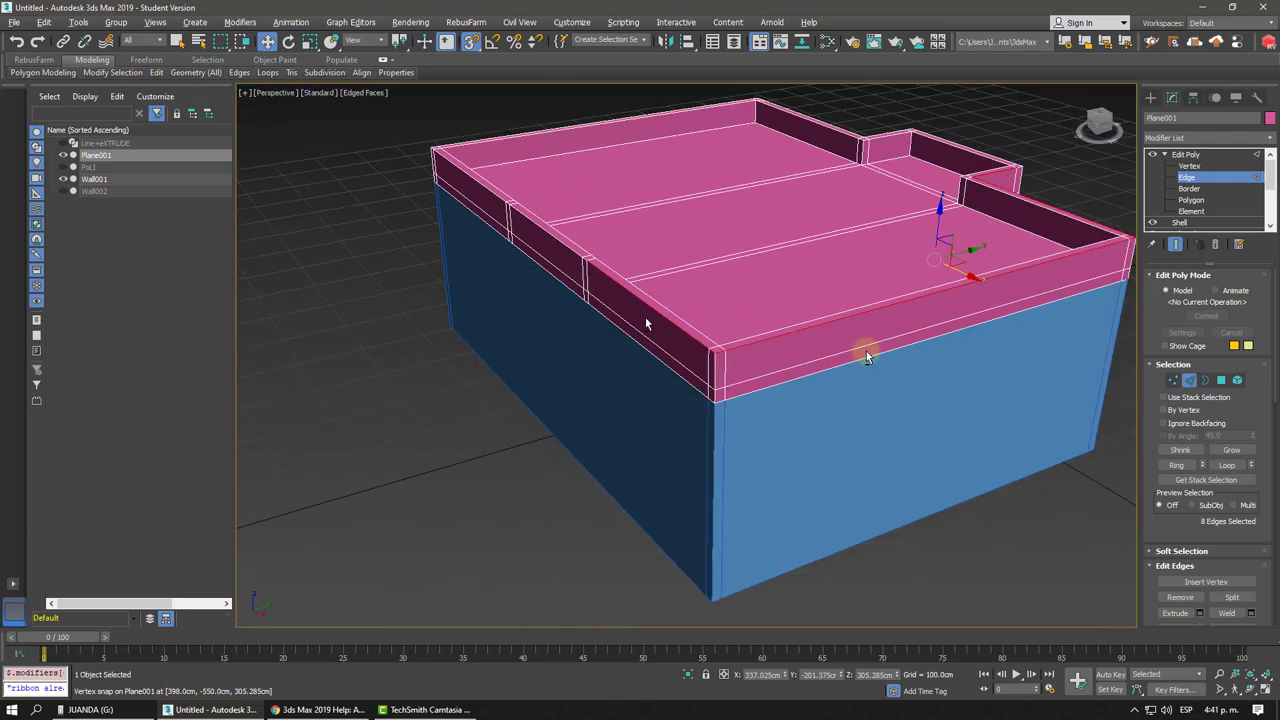
middle_click_drag(643, 323, 771, 323, "alt")
scroll(866, 351, "up", 3)
scroll(866, 350, "up", 1)
scroll(866, 350, "down", 3)
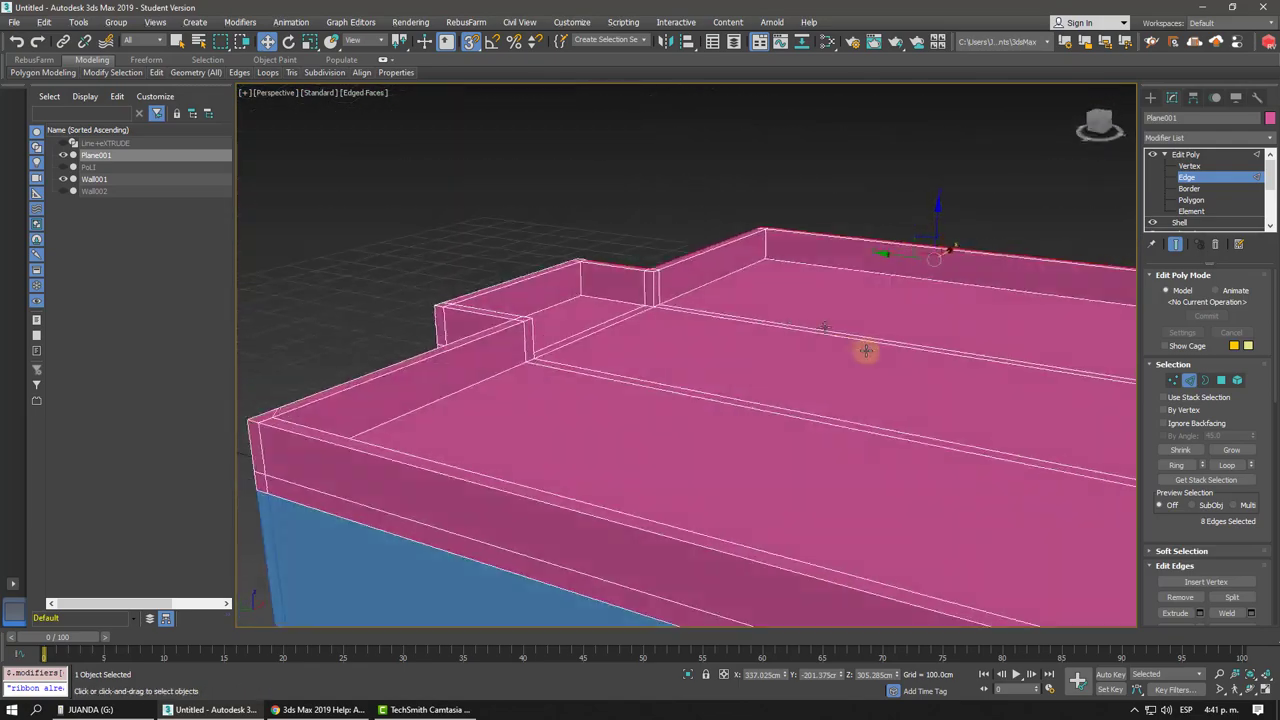
mouse_move(866, 350)
middle_mouse_down("alt")
mouse_move(629, 341)
mouse_move(640, 345)
middle_mouse_up("alt")
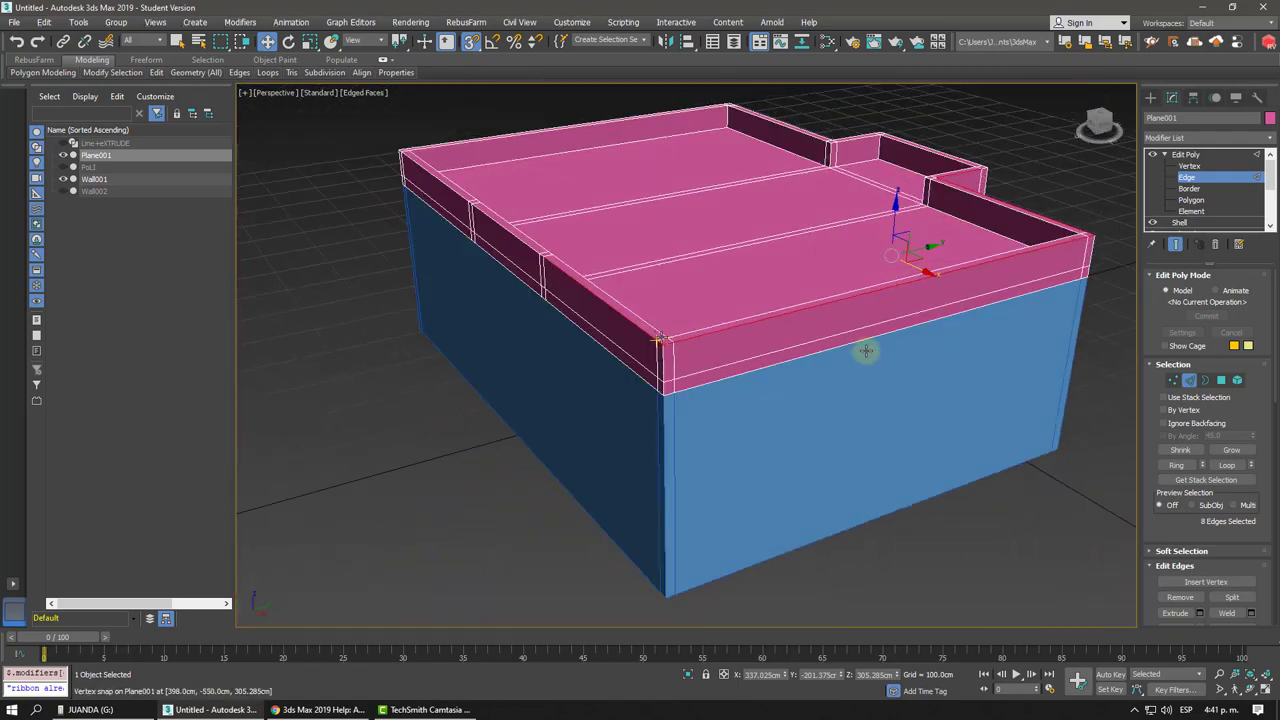
scroll(672, 350, "up", 3)
middle_click_drag(578, 282, 743, 331, "alt")
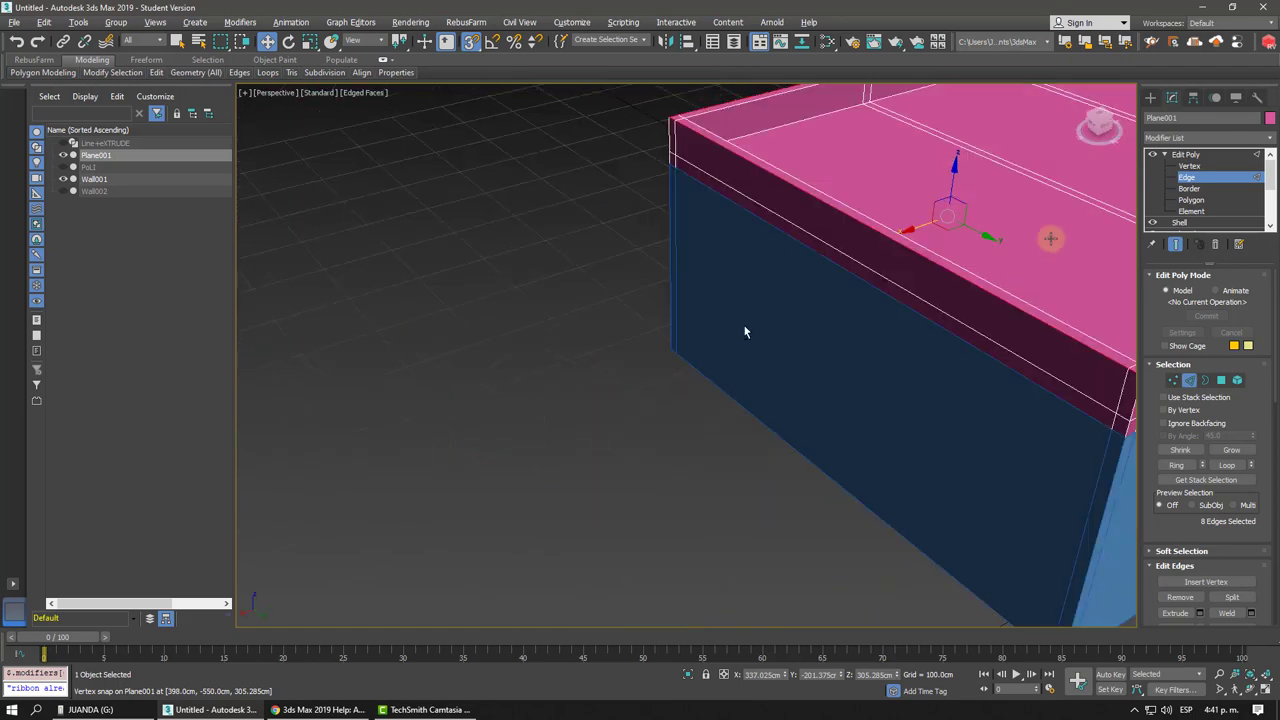
left_click(1185, 155)
Turn on 3D snapping to vertices and frame the whole building.
left_click(1151, 97)
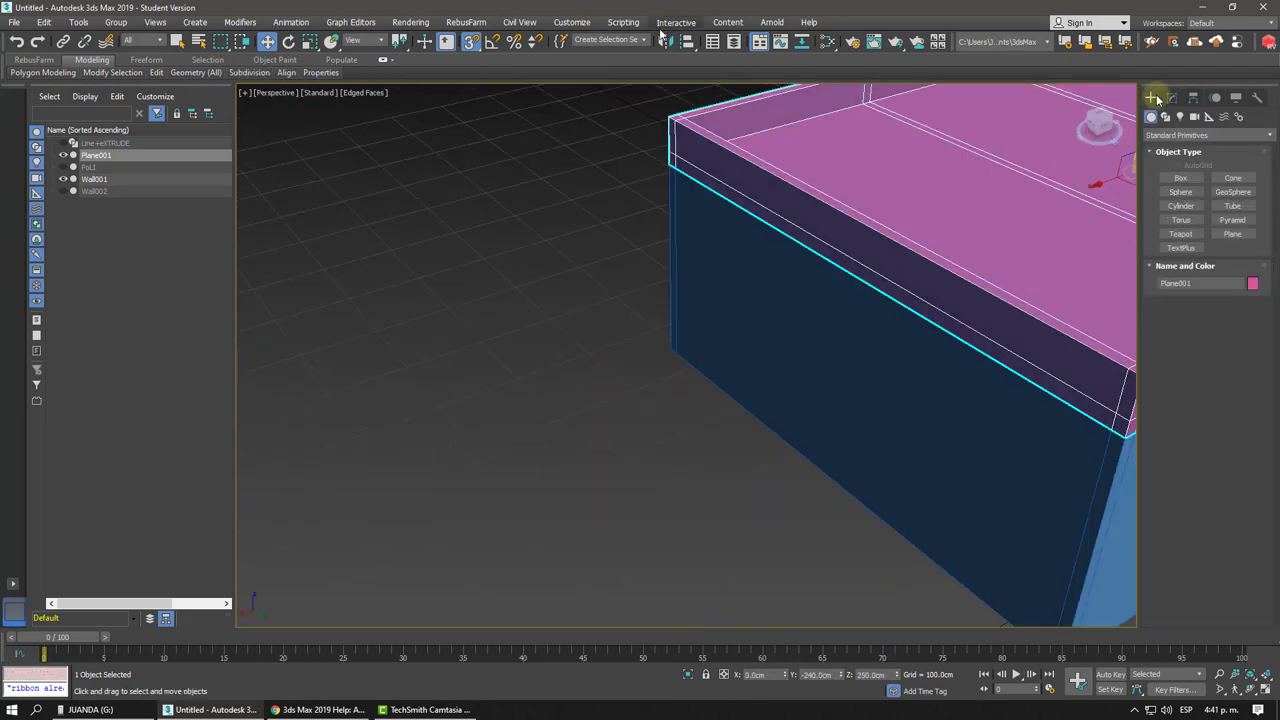
left_click(471, 41)
right_click(471, 41)
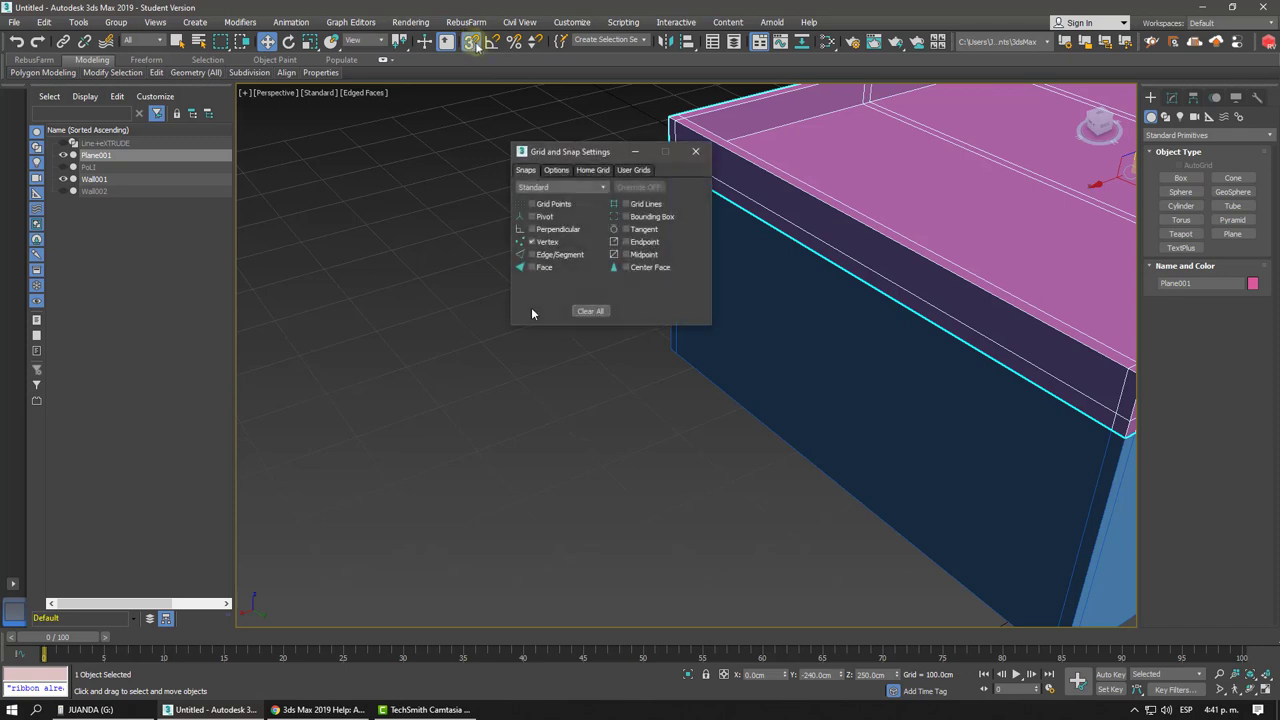
left_click(697, 148)
key("z")
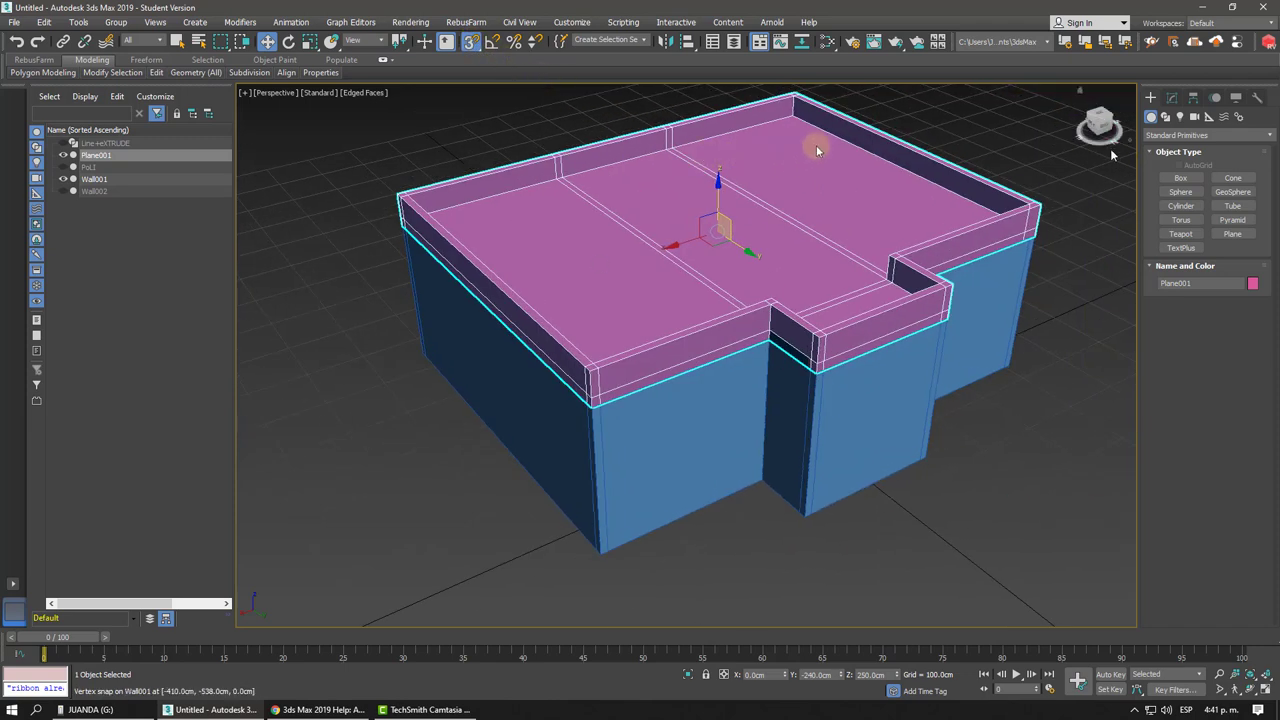
Draw a closed Line spline through each corner of the roof slab's top outline.
left_click(1166, 118)
left_click(1181, 188)
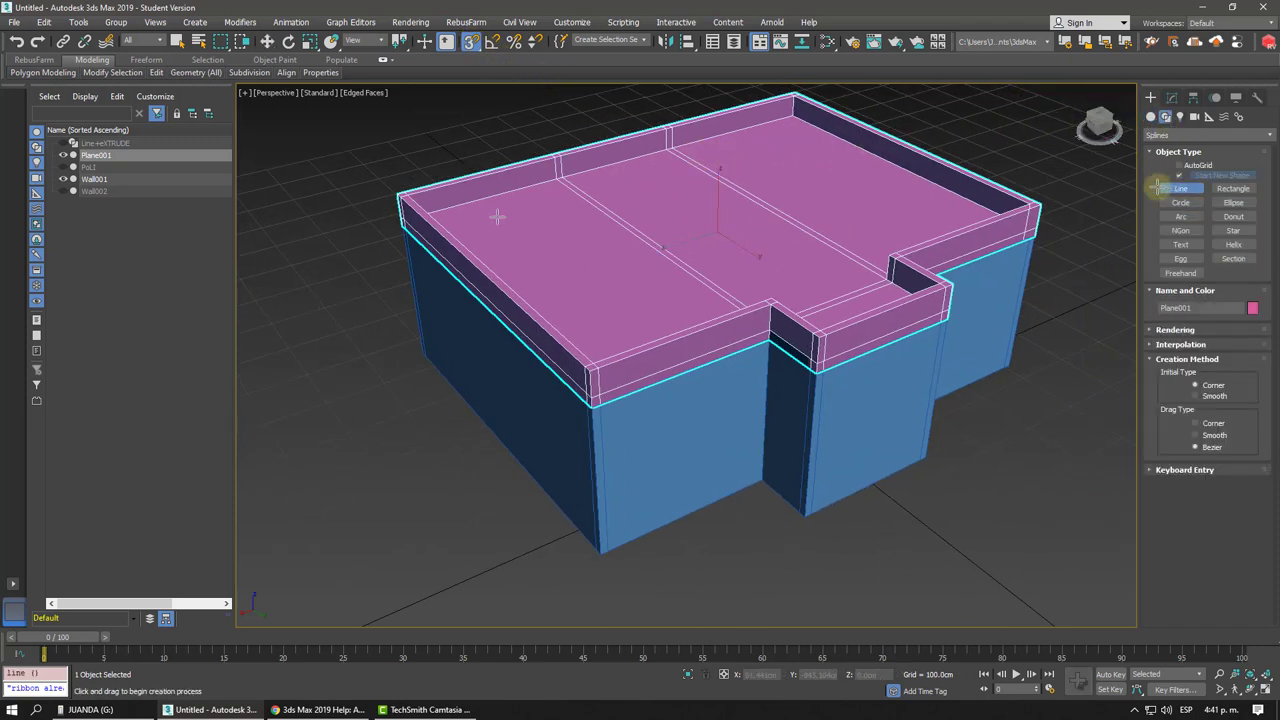
left_click(397, 194)
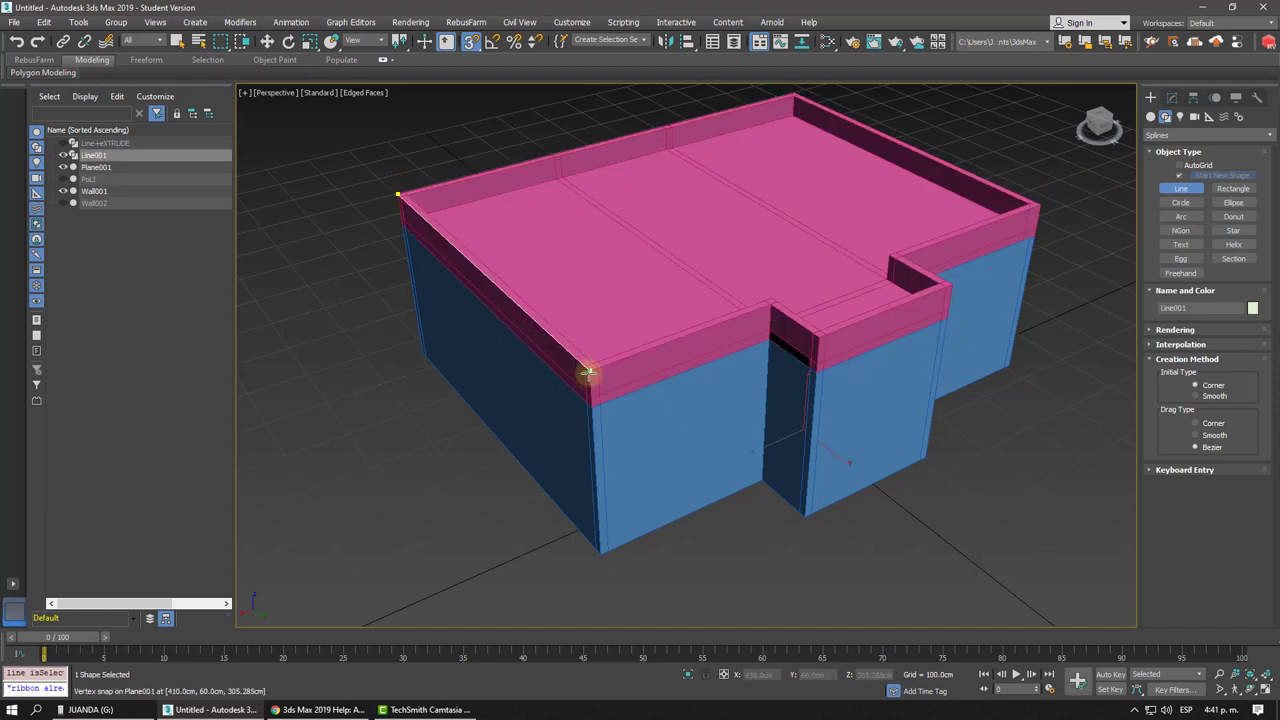
left_click(590, 370)
left_click(768, 305)
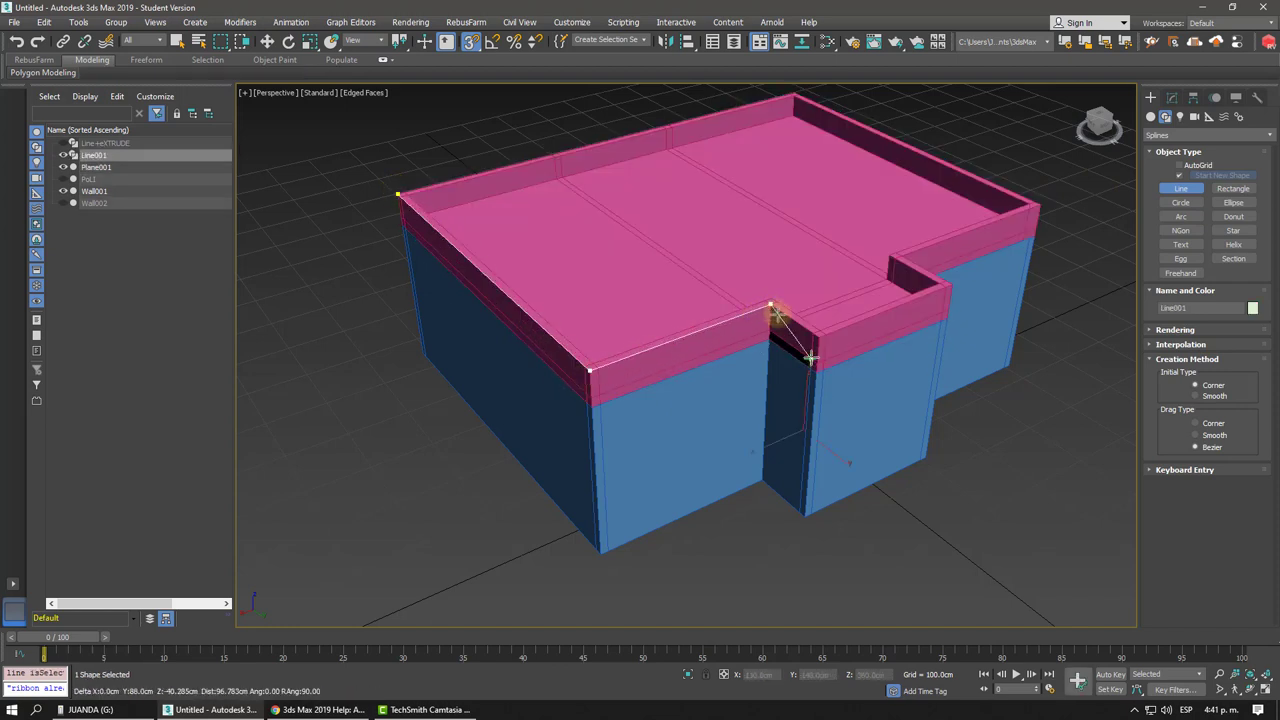
left_click(951, 284)
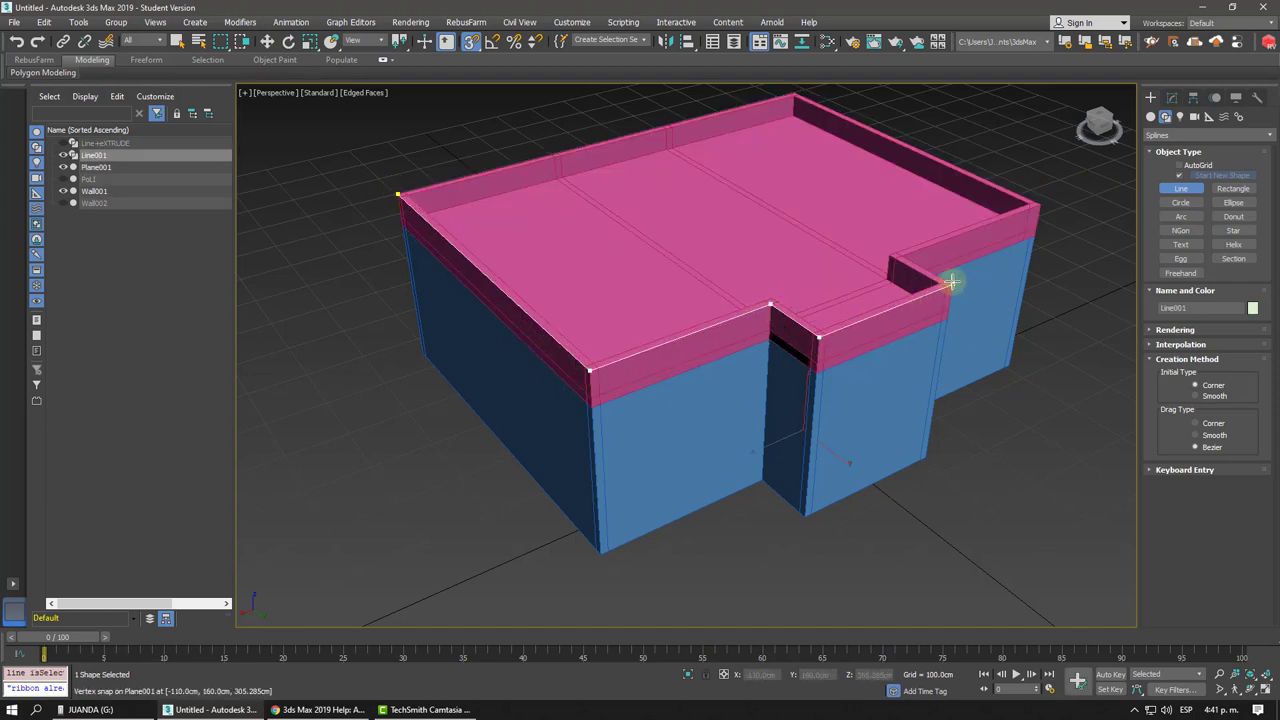
left_click(905, 254)
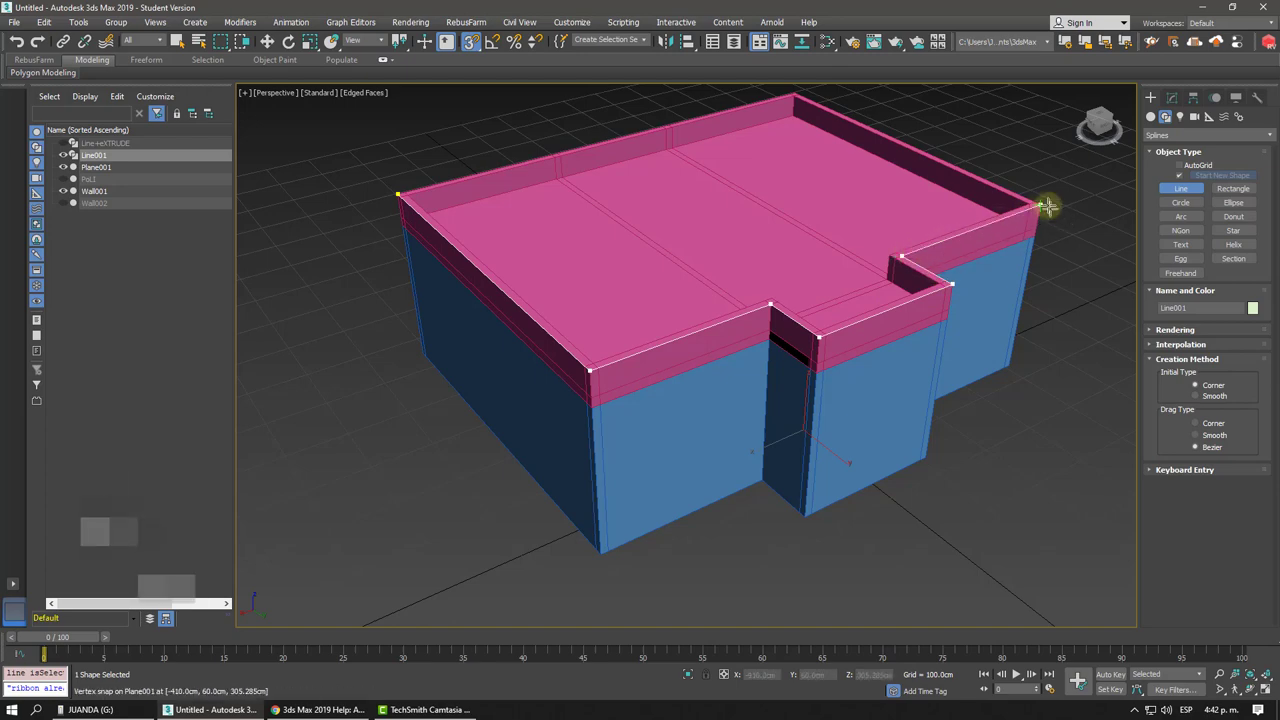
middle_click_drag(1049, 206, 944, 220, "alt")
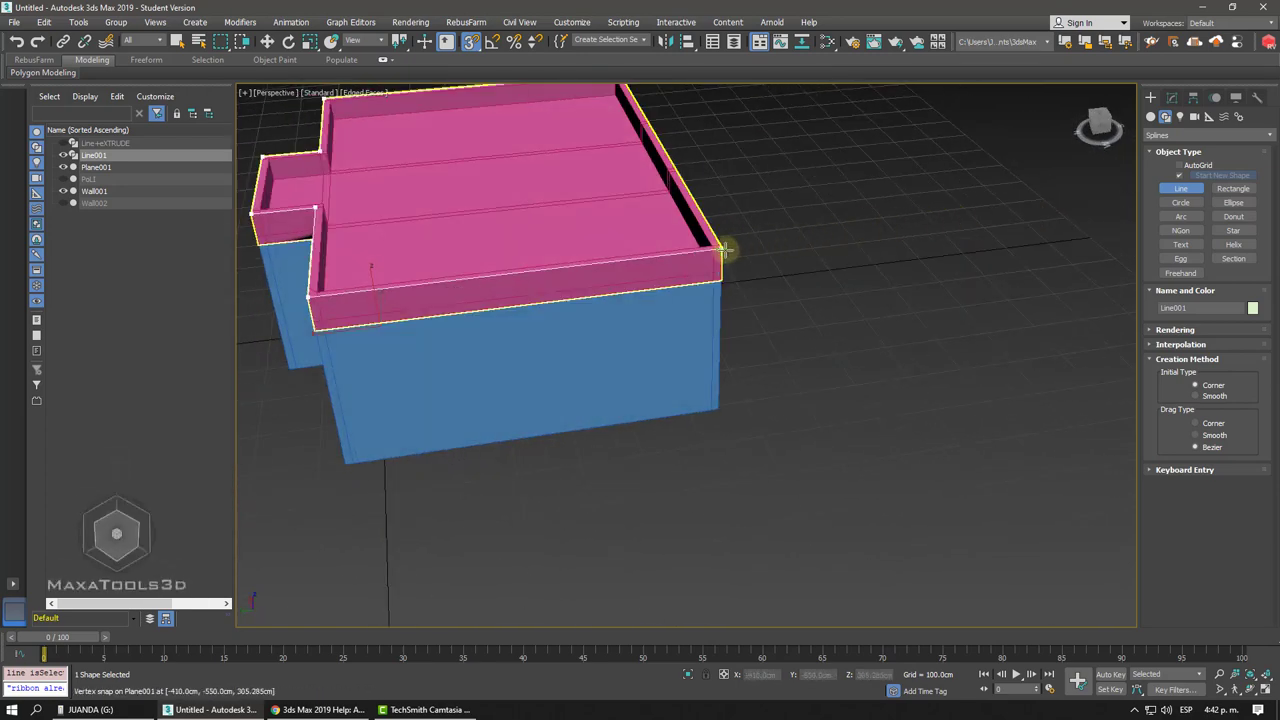
middle_click_drag(724, 249, 729, 249, "alt")
left_click(762, 213)
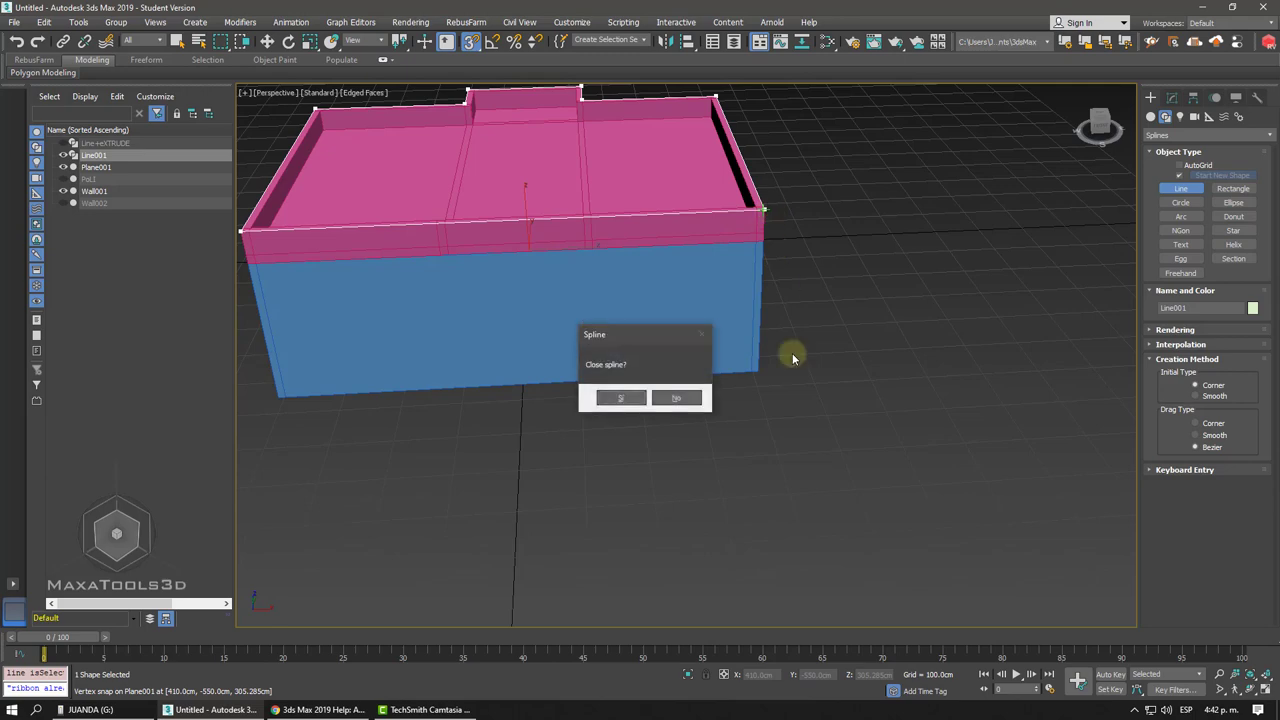
left_click(620, 397)
middle_click_drag(623, 397, 829, 323, "alt")
Pick the Railing tool from the AEC Extended geometry category.
key("w")
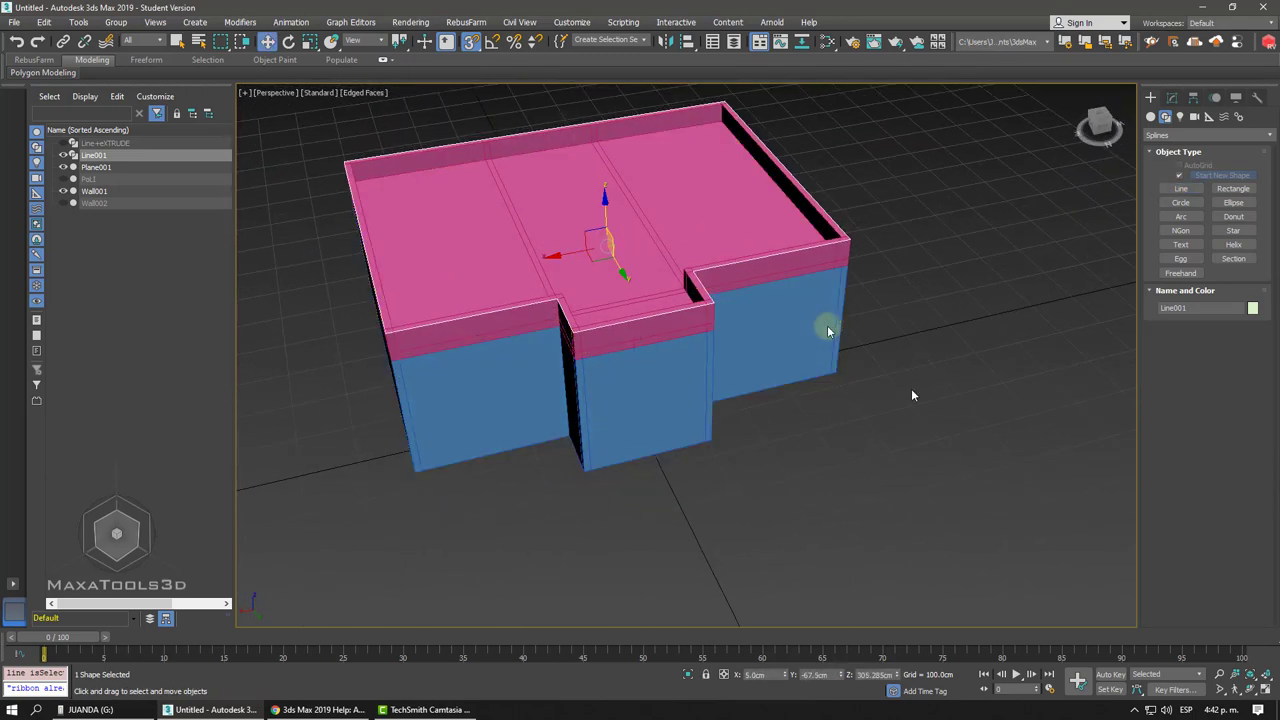
left_click(1152, 117)
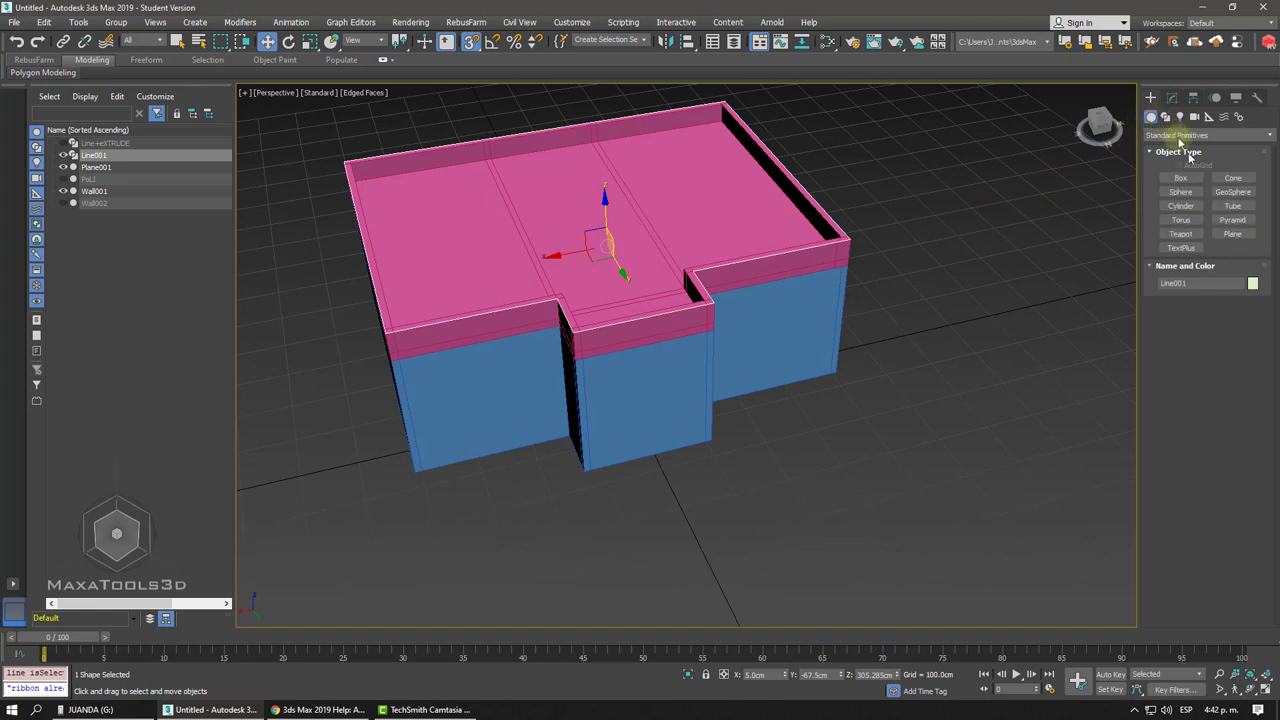
left_click(1185, 135)
left_click(1178, 258)
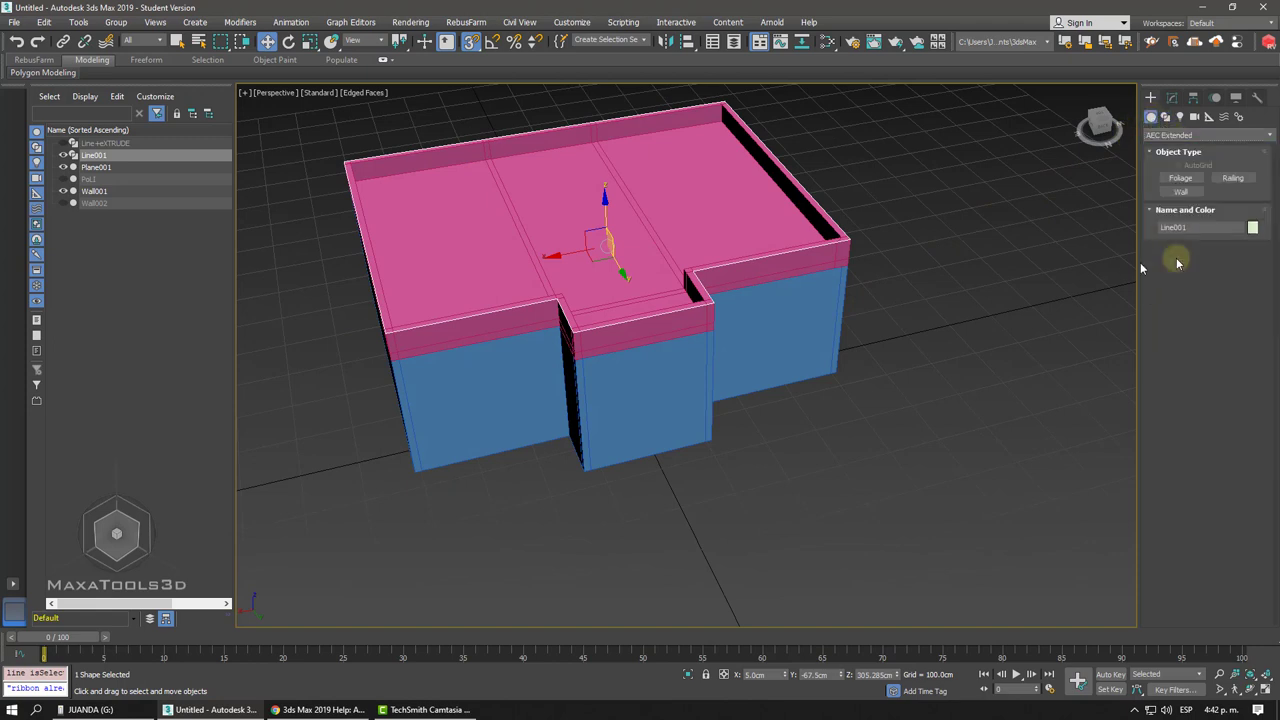
left_click(1228, 180)
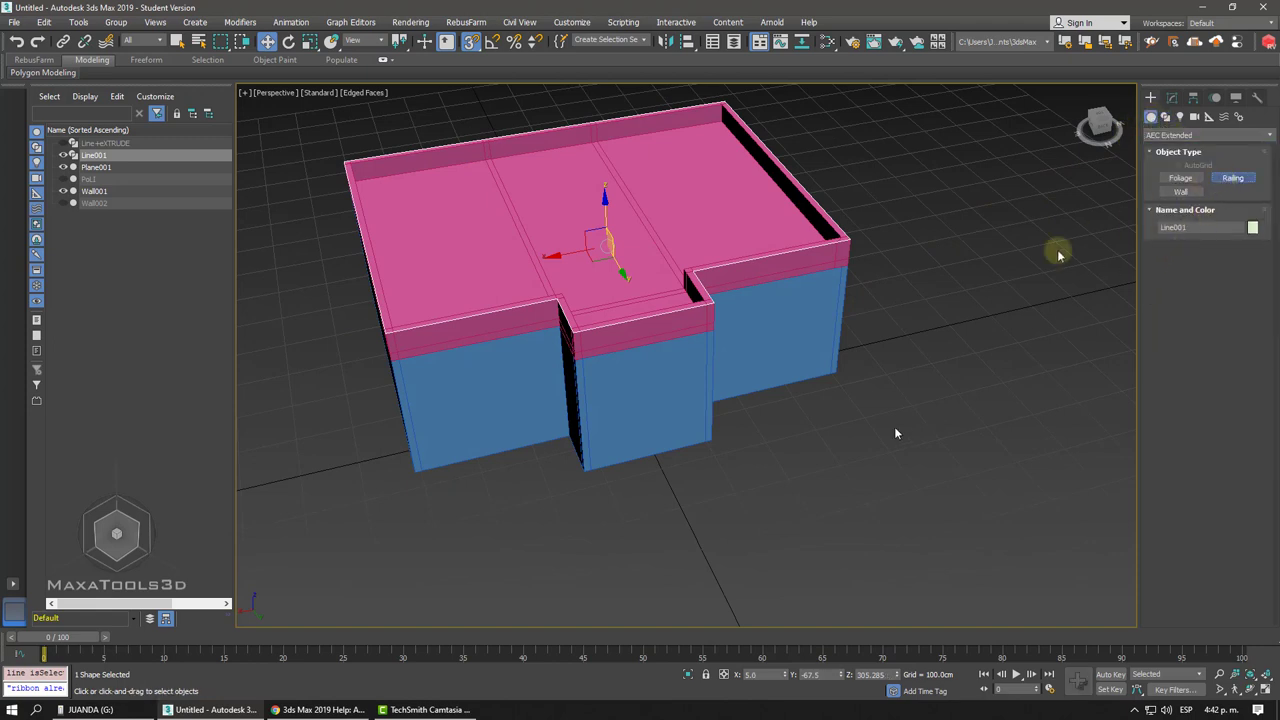
Drag a railing about 502 cm long across the floor in front of the building.
mouse_move(890, 323)
middle_mouse_down()
mouse_move(900, 252)
mouse_move(873, 449)
middle_mouse_up()
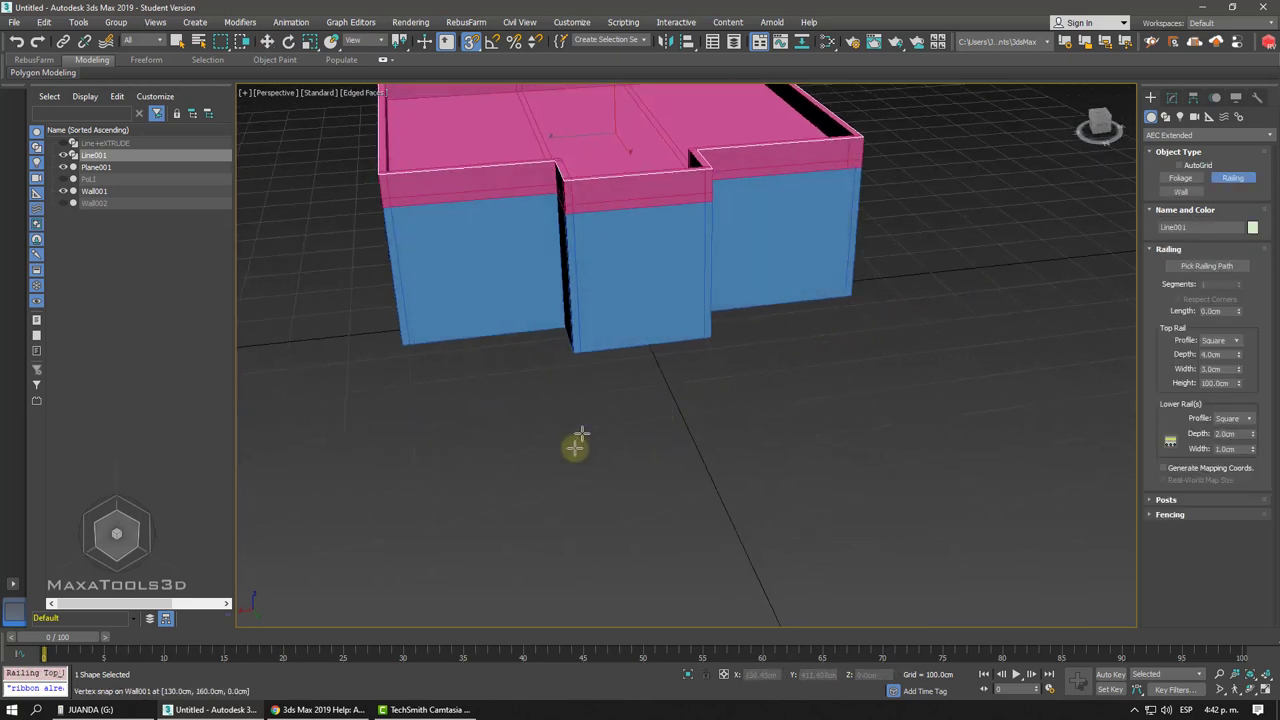
left_click_drag(576, 444, 775, 416)
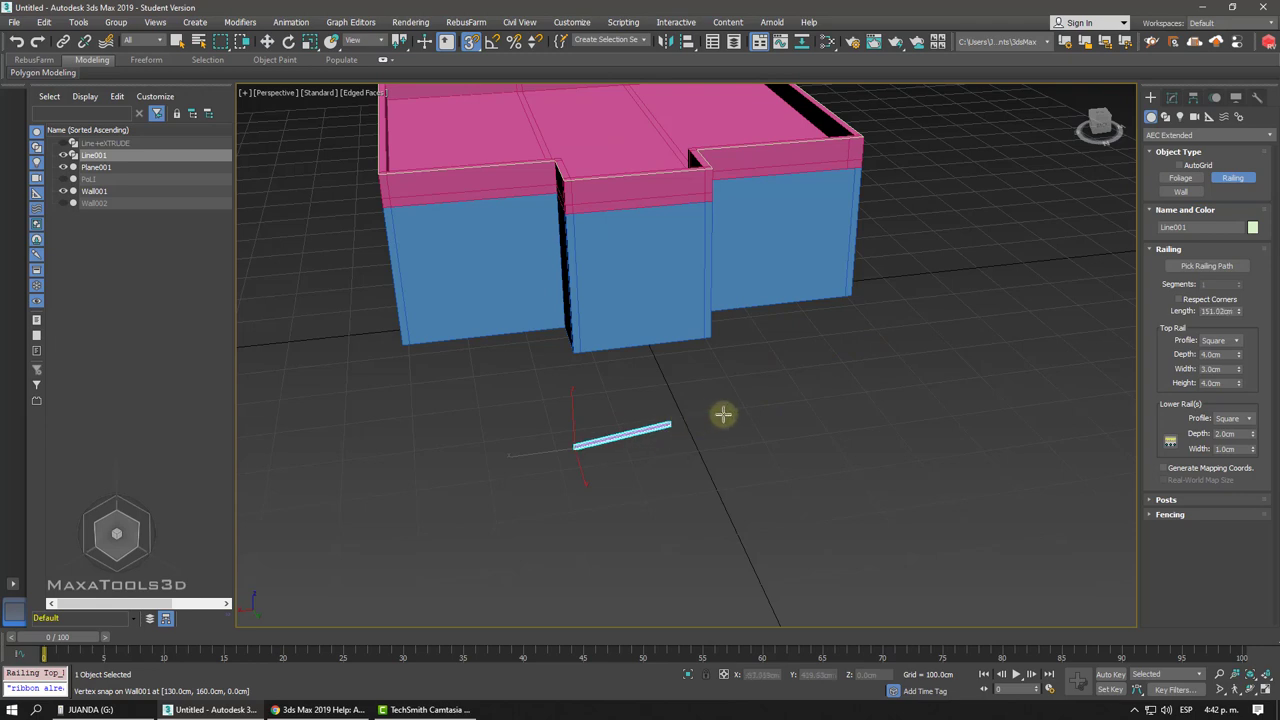
right_click(725, 418)
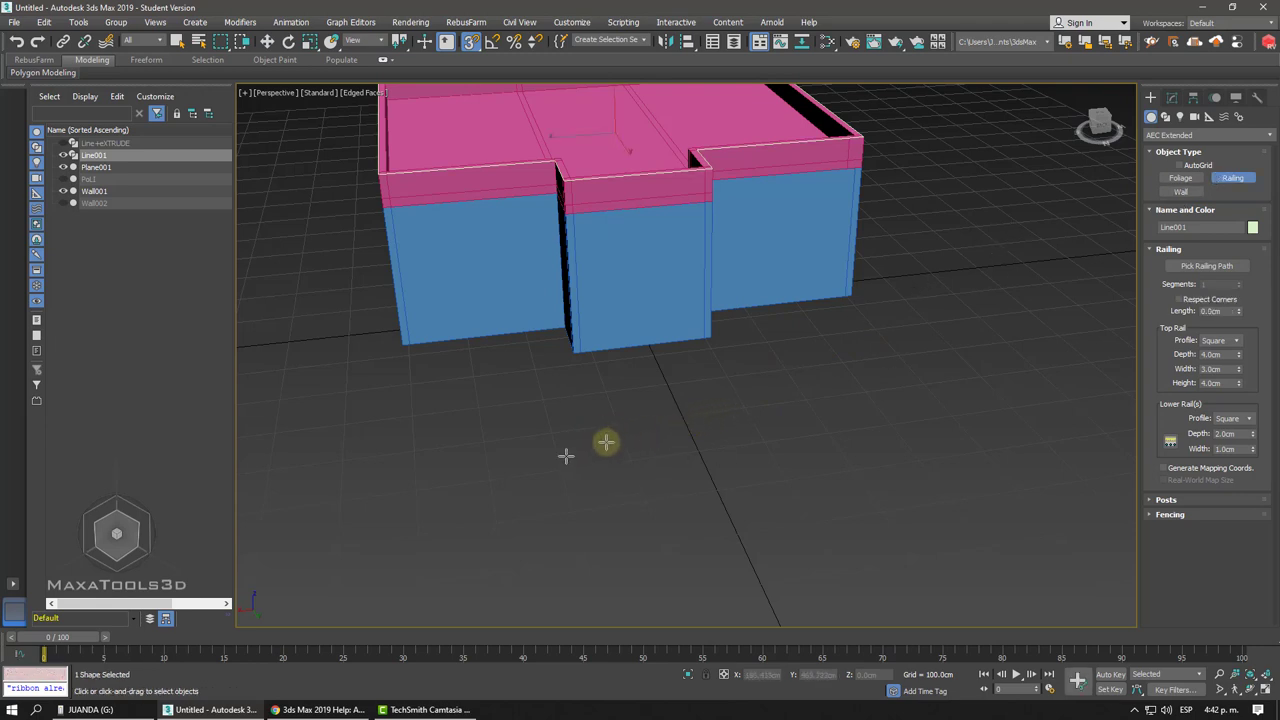
left_click(562, 452)
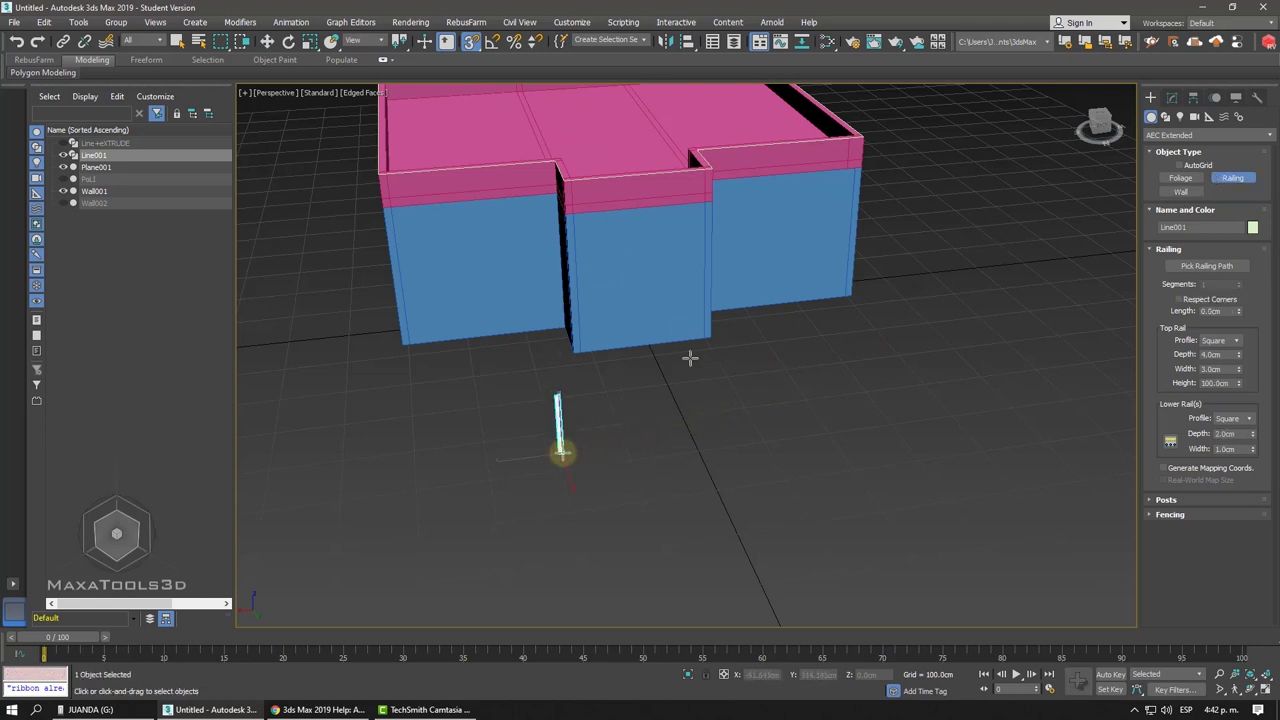
right_click(712, 386)
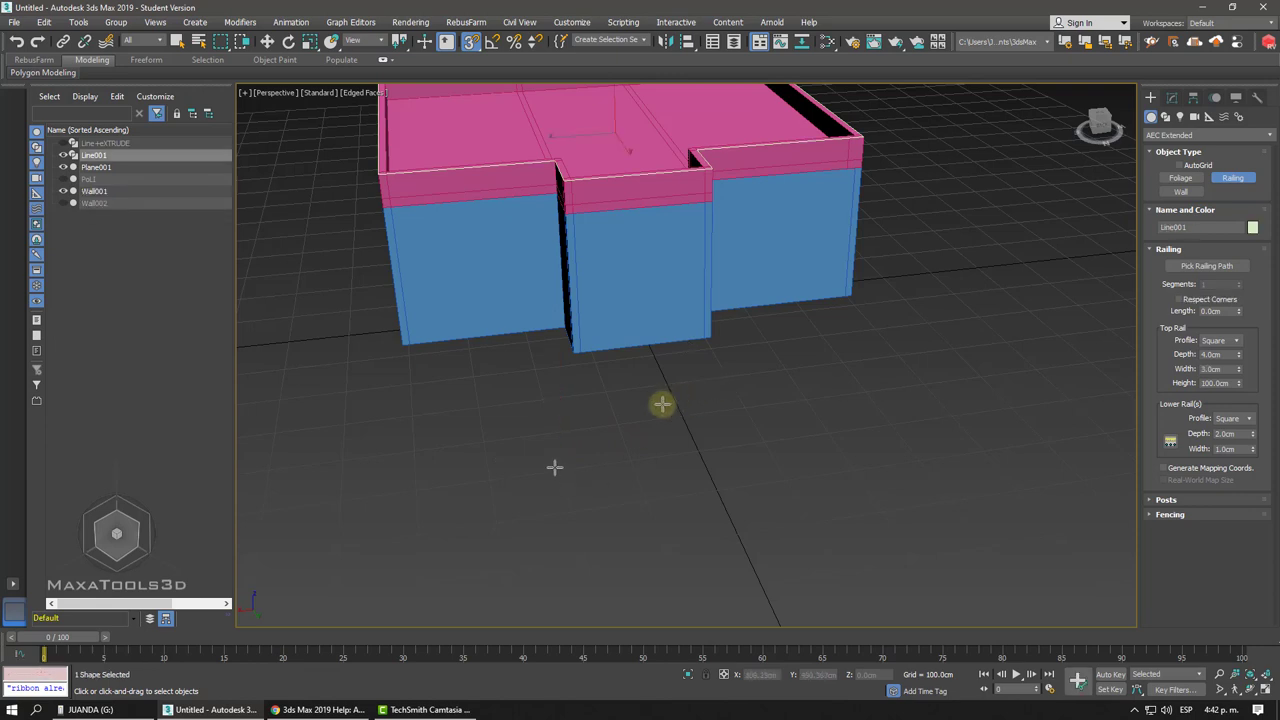
mouse_move(534, 449)
left_mouse_down()
mouse_move(506, 482)
mouse_move(645, 430)
mouse_move(857, 405)
left_mouse_up()
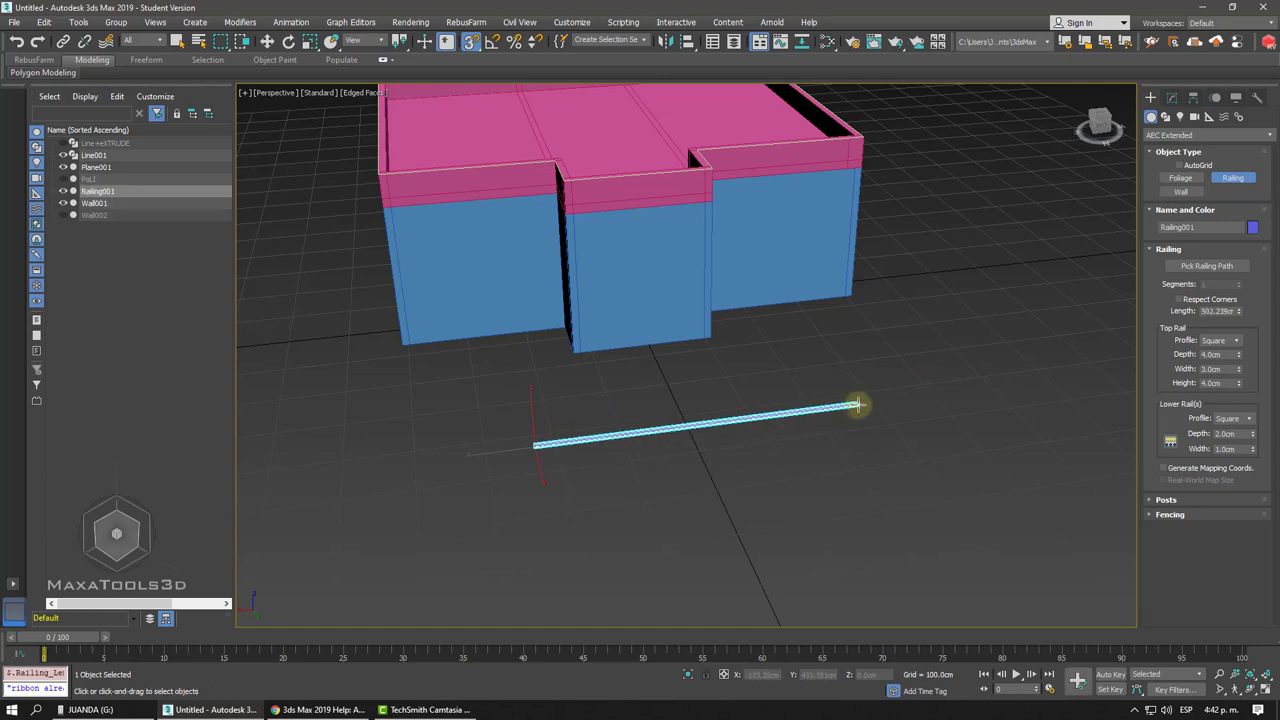
Give Railing001 its 100 cm height, then show its parameters in the Modify panel.
left_click(851, 320)
right_click(928, 420)
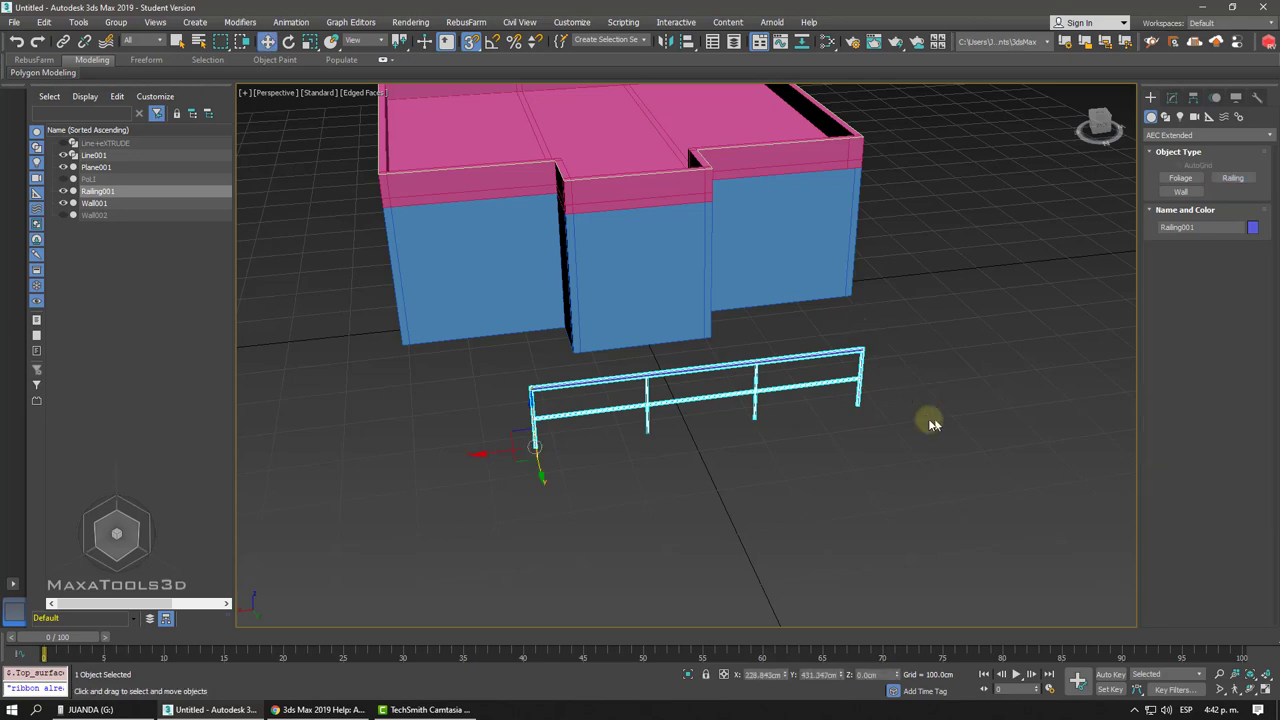
middle_click_drag(928, 420, 800, 348, "alt")
scroll(690, 378, "up", 2)
scroll(686, 376, "up", 3)
scroll(686, 376, "down", 3)
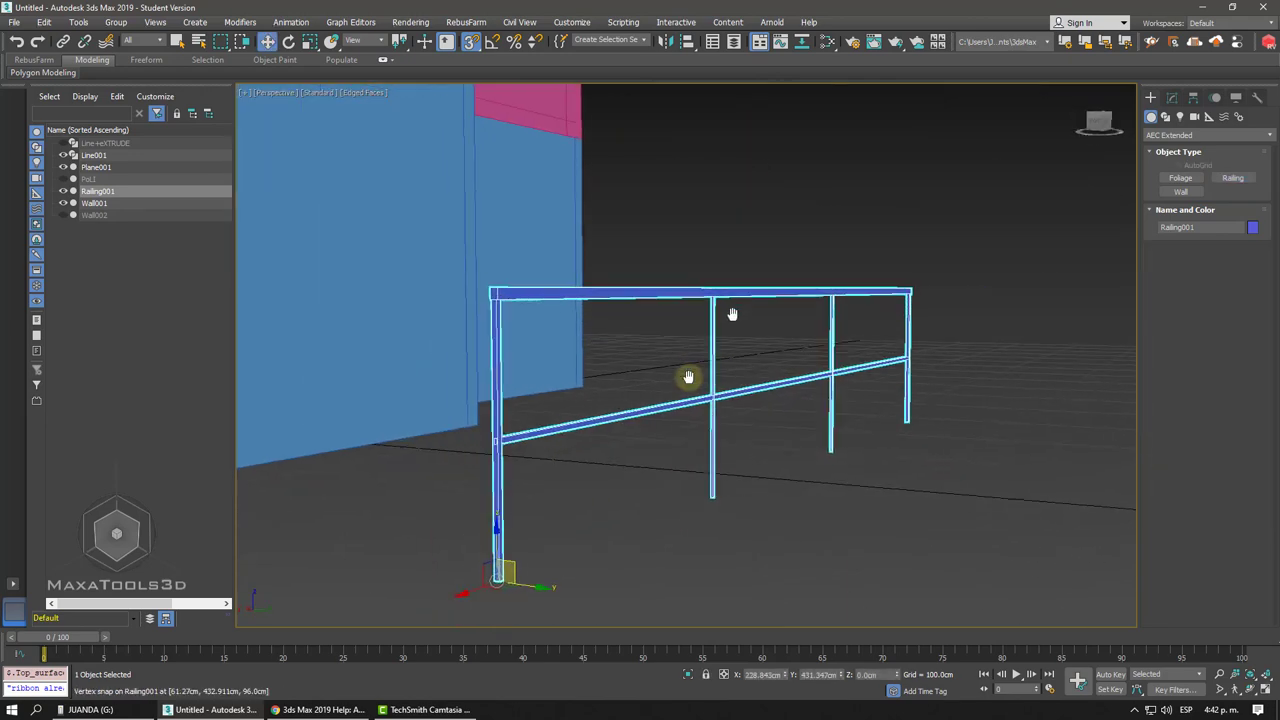
middle_click_drag(688, 377, 689, 377, "alt")
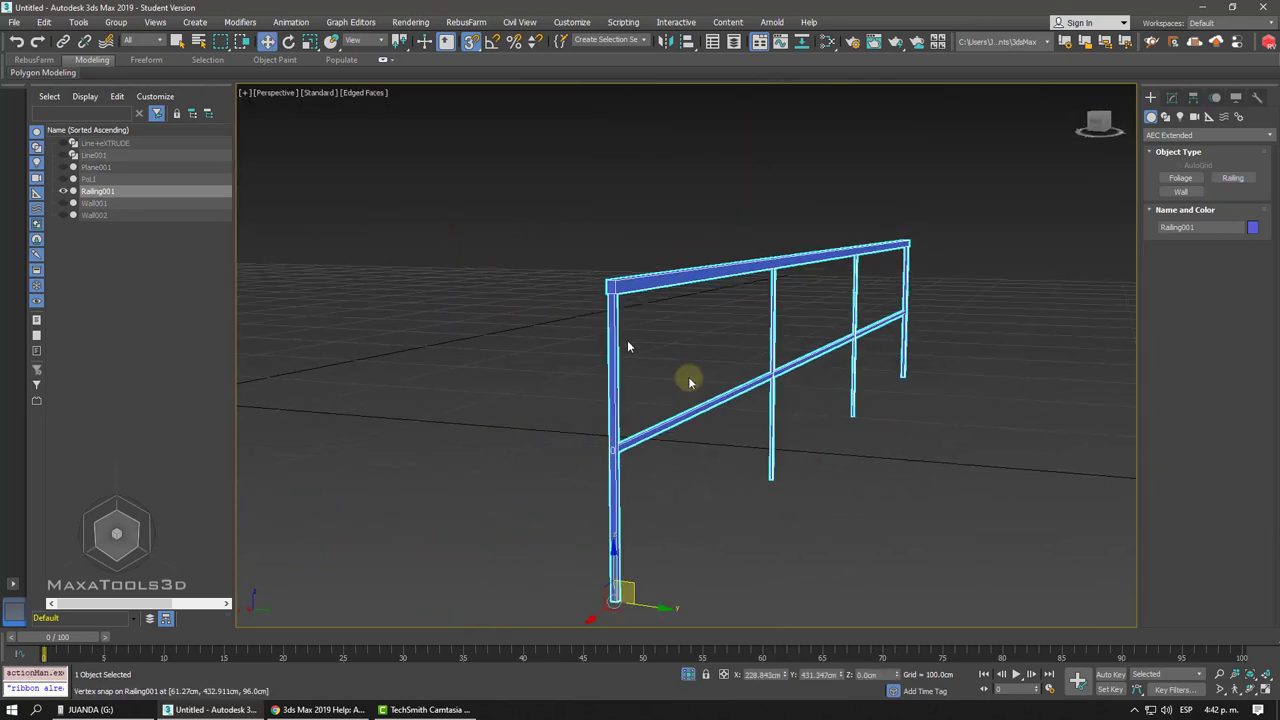
scroll(688, 376, "up", 3)
scroll(686, 374, "up", 2)
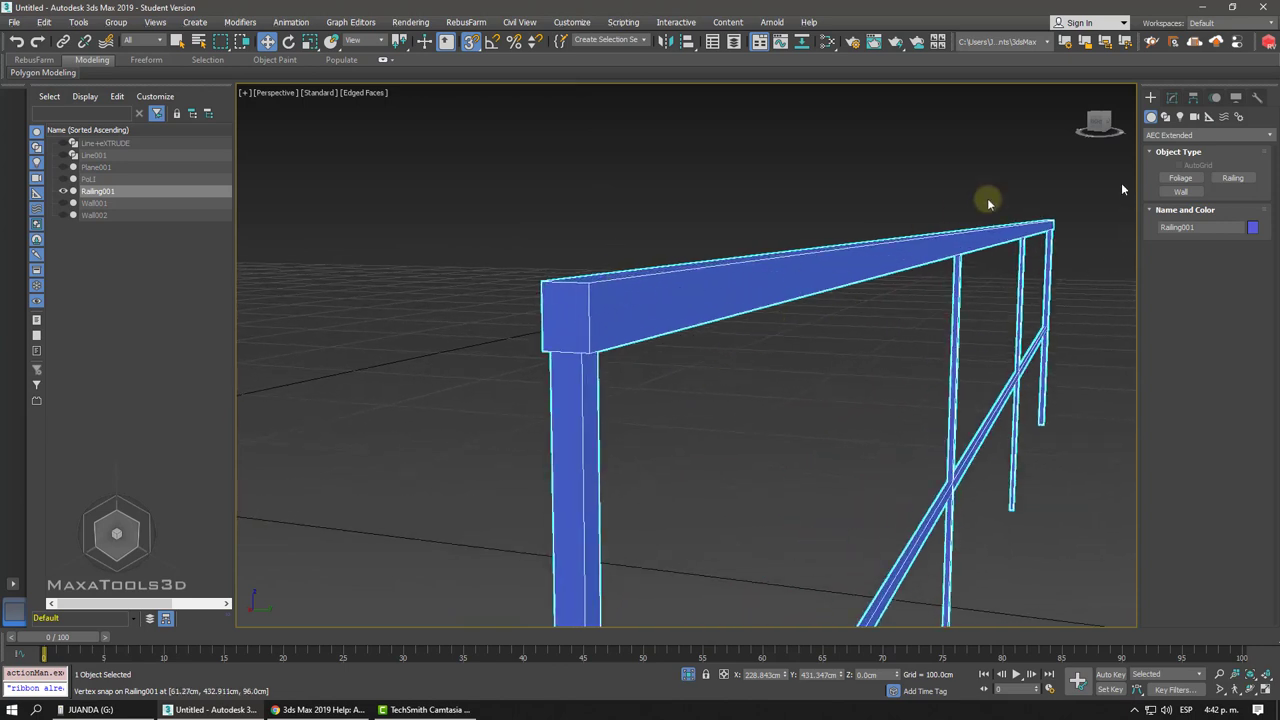
left_click(1171, 96)
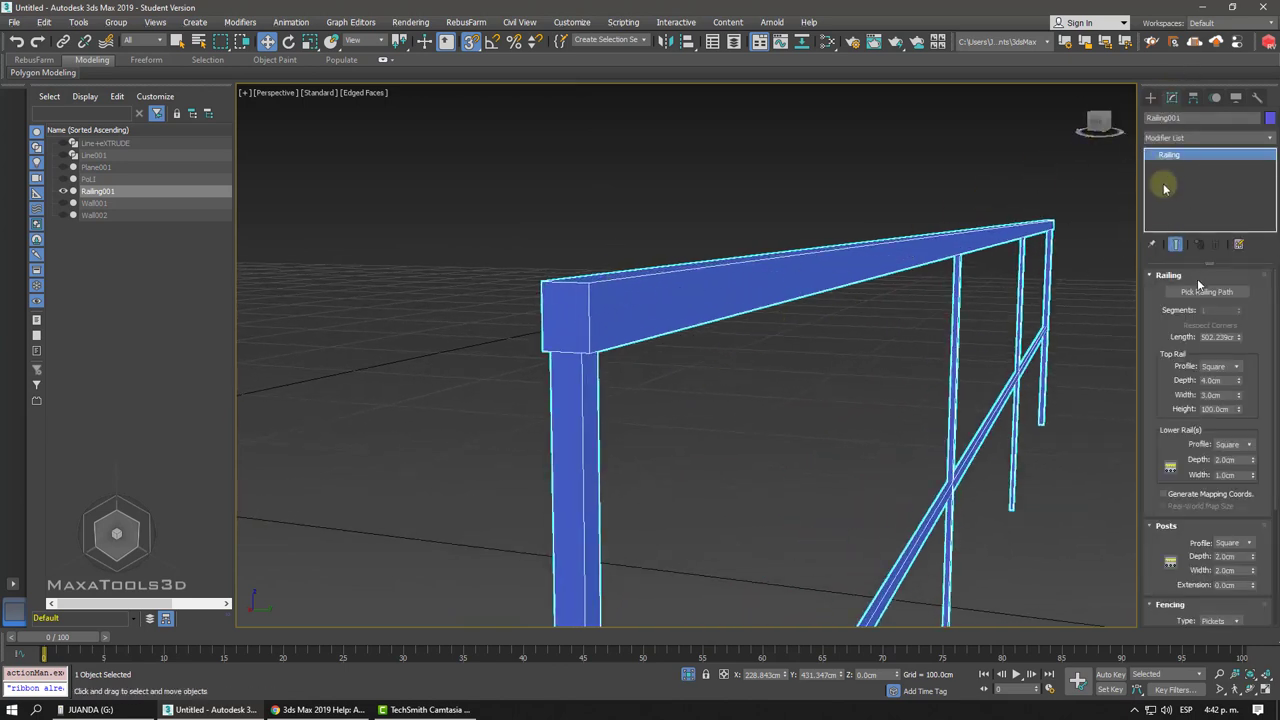
left_click_drag(1157, 330, 1158, 258)
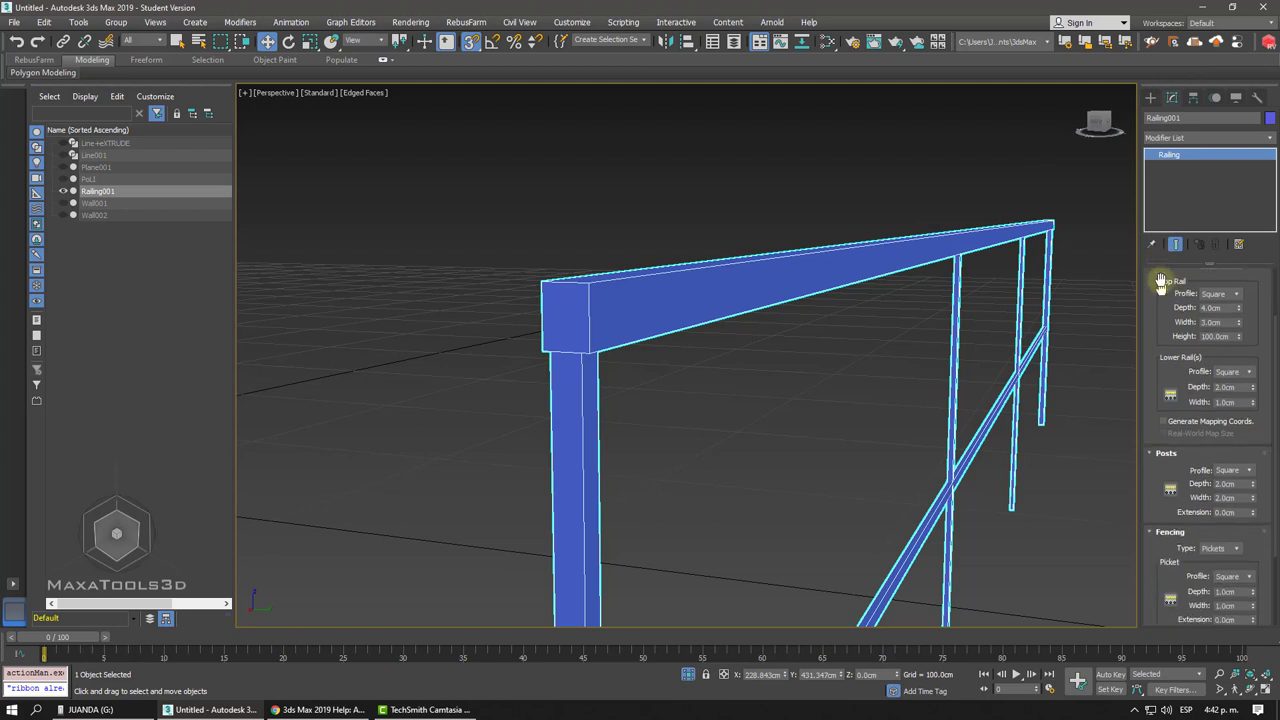
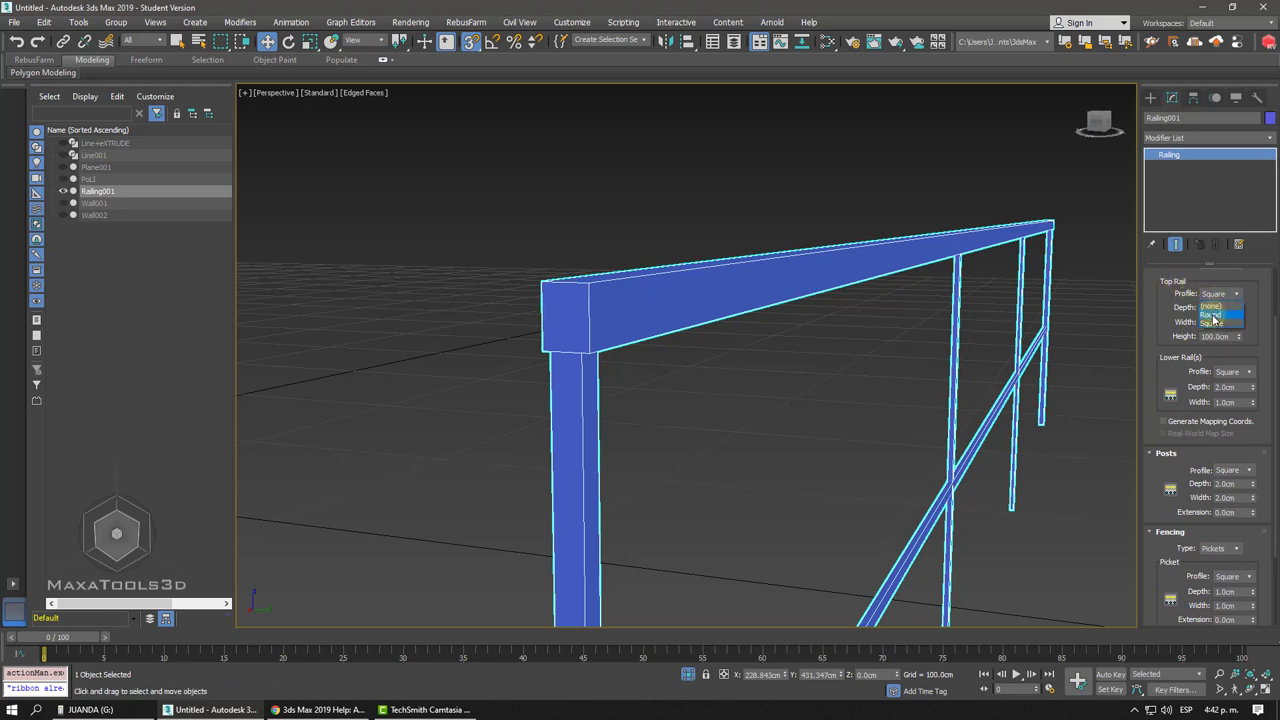
Give the top rail a Round profile, 4.0cm width, and lower it to 70cm height.
left_click(1211, 315)
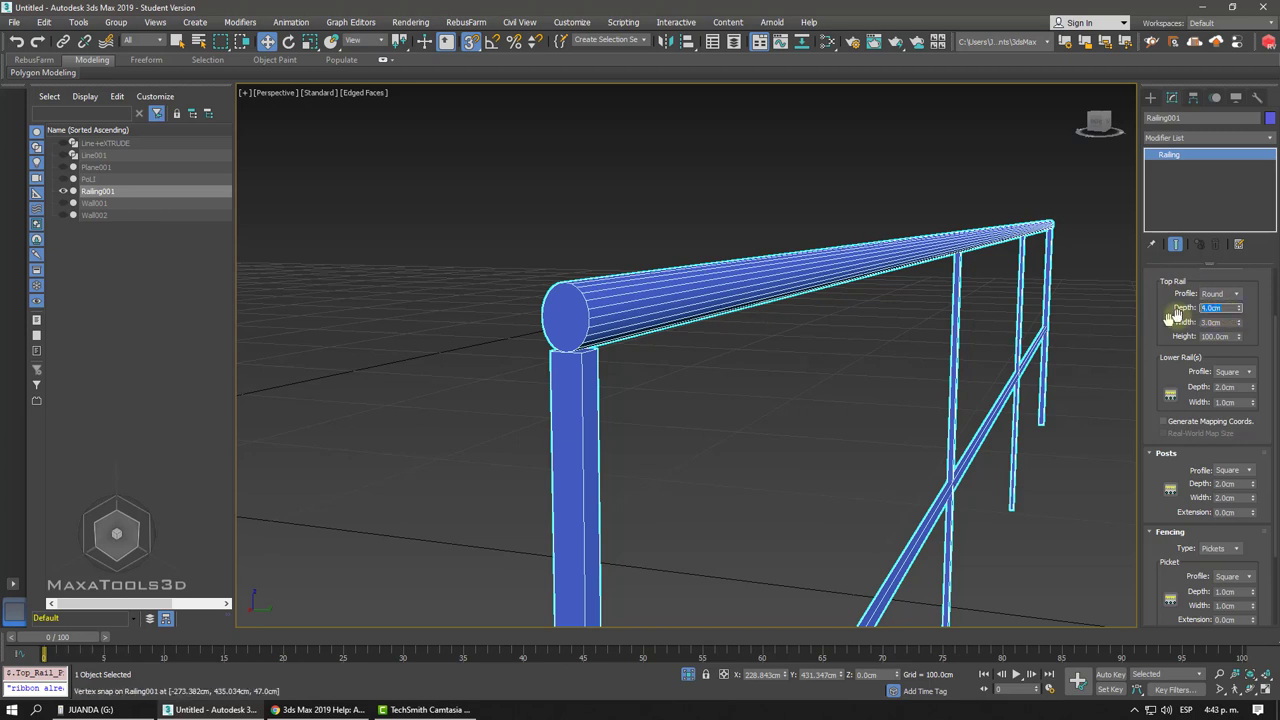
key("Tab")
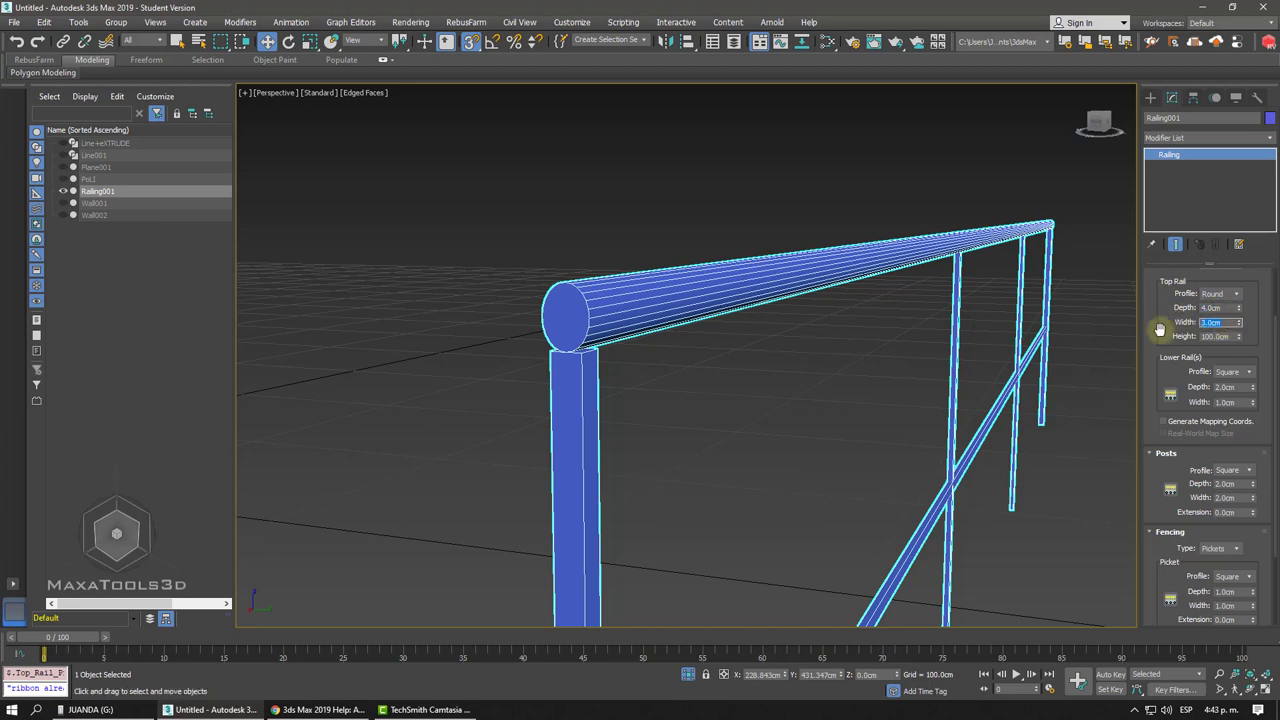
type("4")
key("Return")
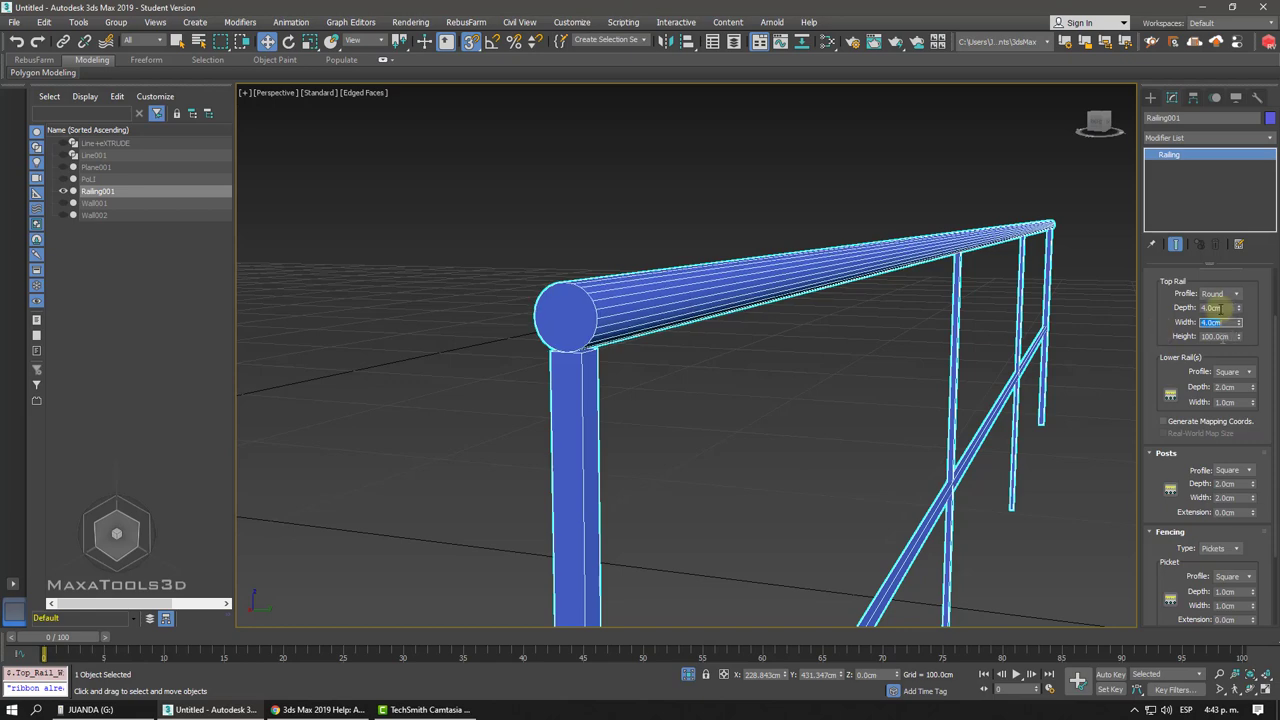
key("z")
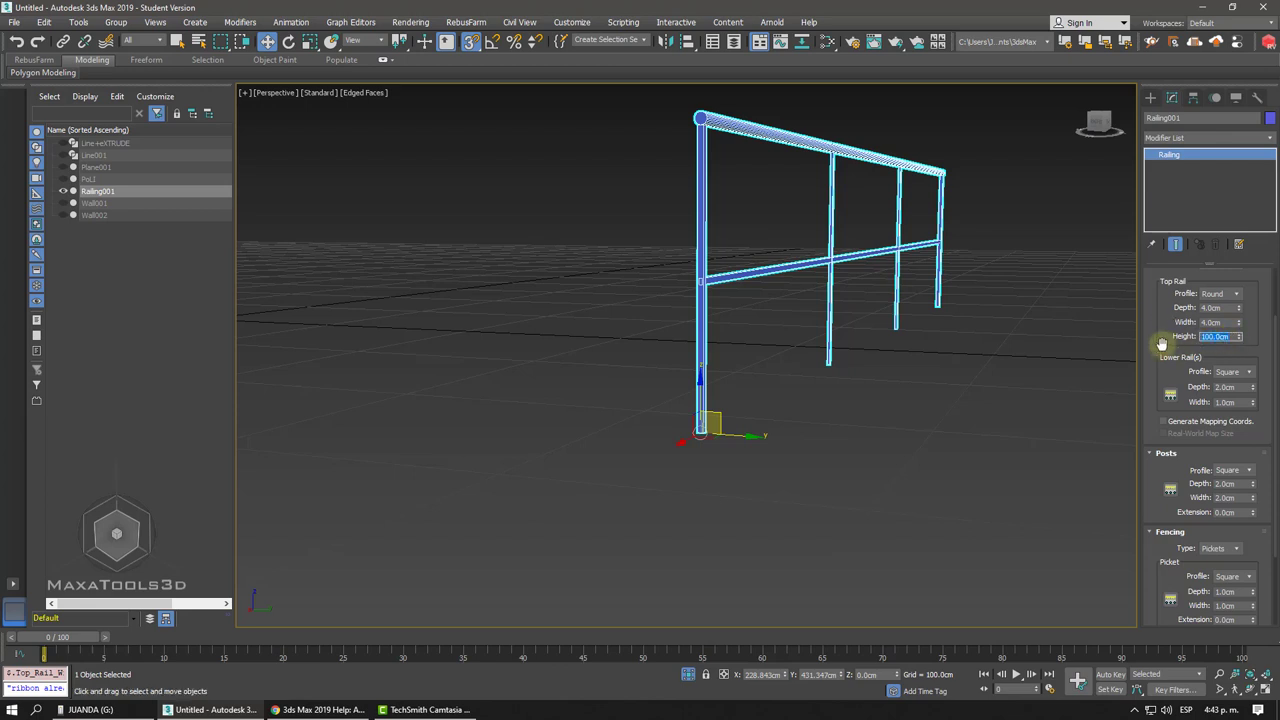
left_click(1221, 336)
type("70")
key("Return")
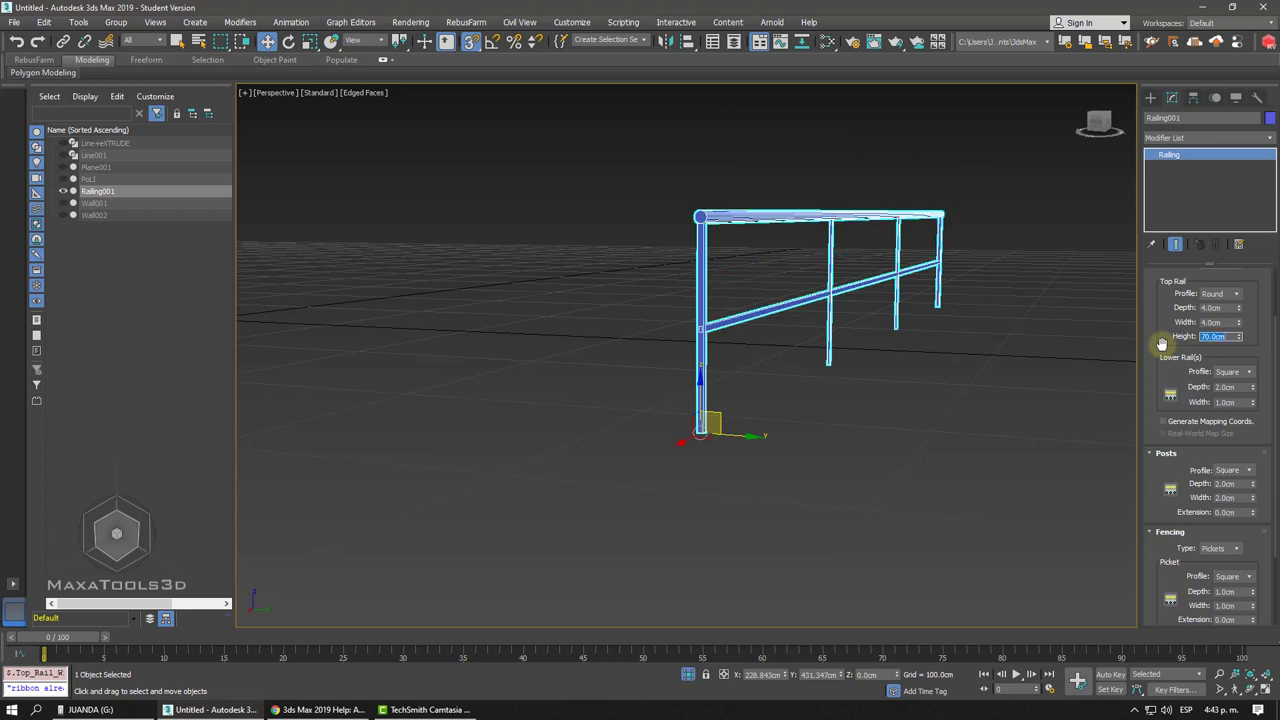
scroll(894, 294, "down", 2)
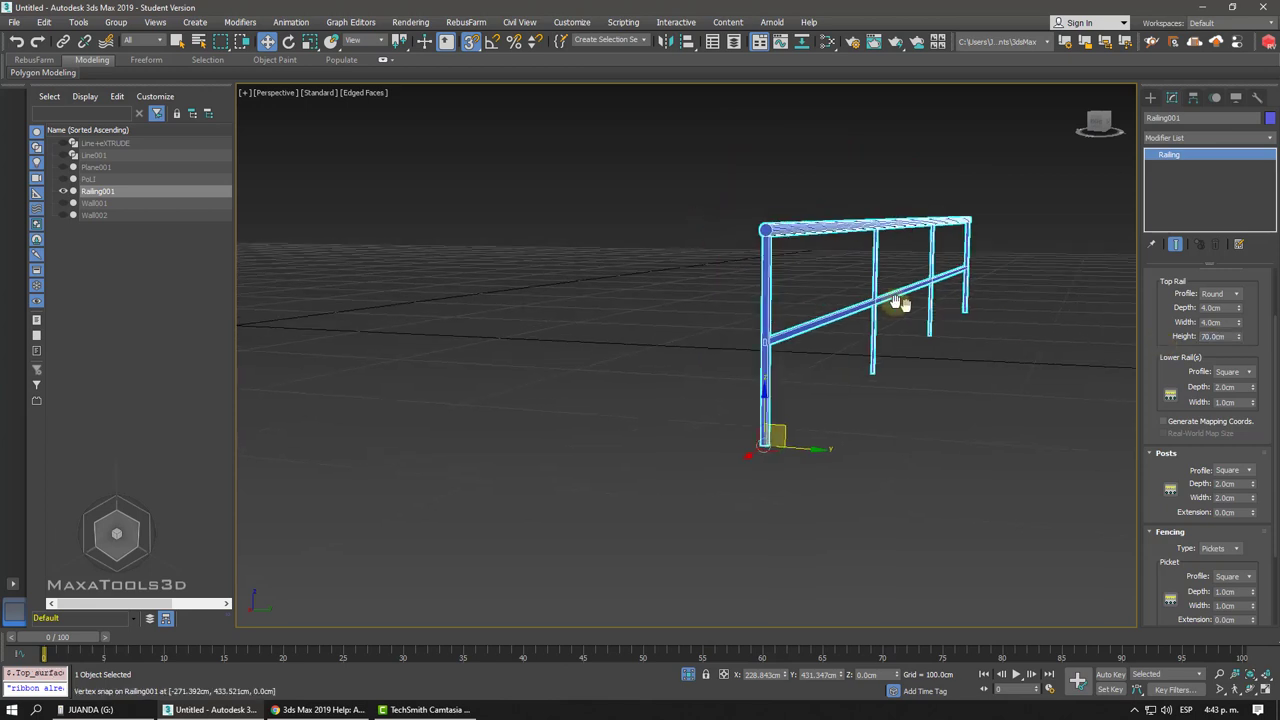
scroll(894, 303, "up", 1)
scroll(885, 325, "down", 4)
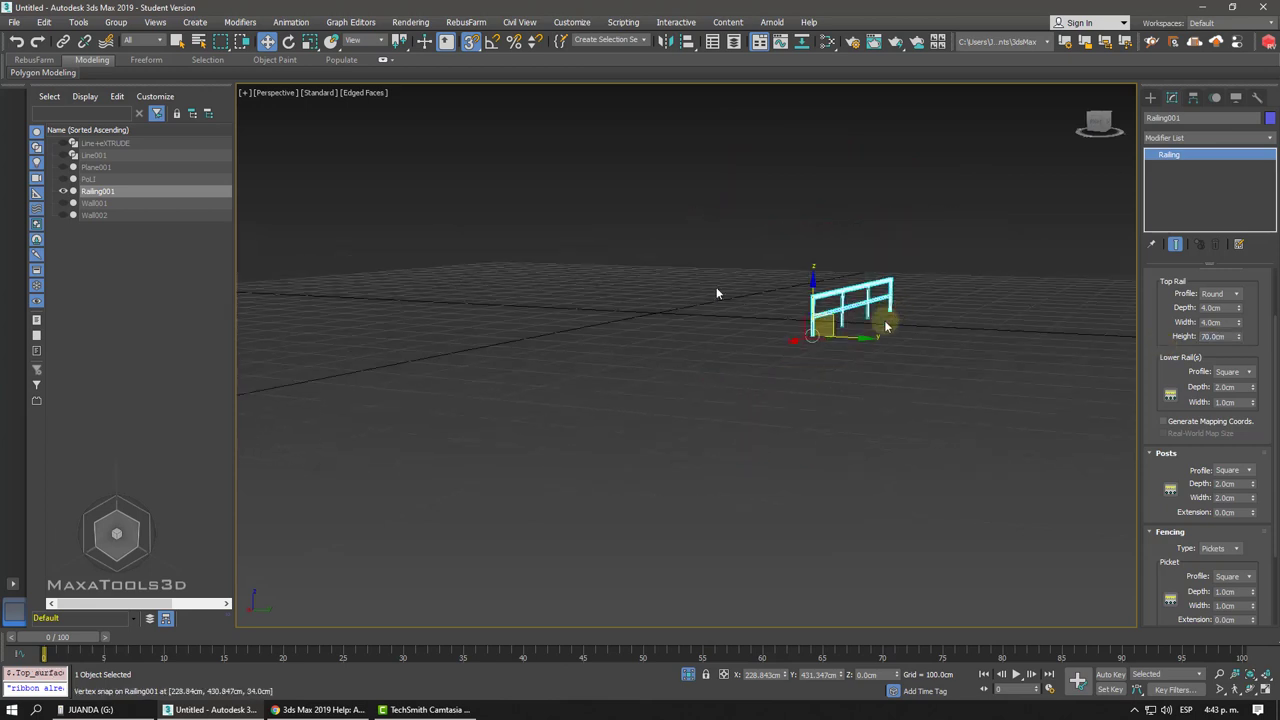
Exit isolation so the blue building and pink roof slab reappear.
left_click(688, 673)
scroll(557, 310, "up", 1)
scroll(600, 311, "up", 5)
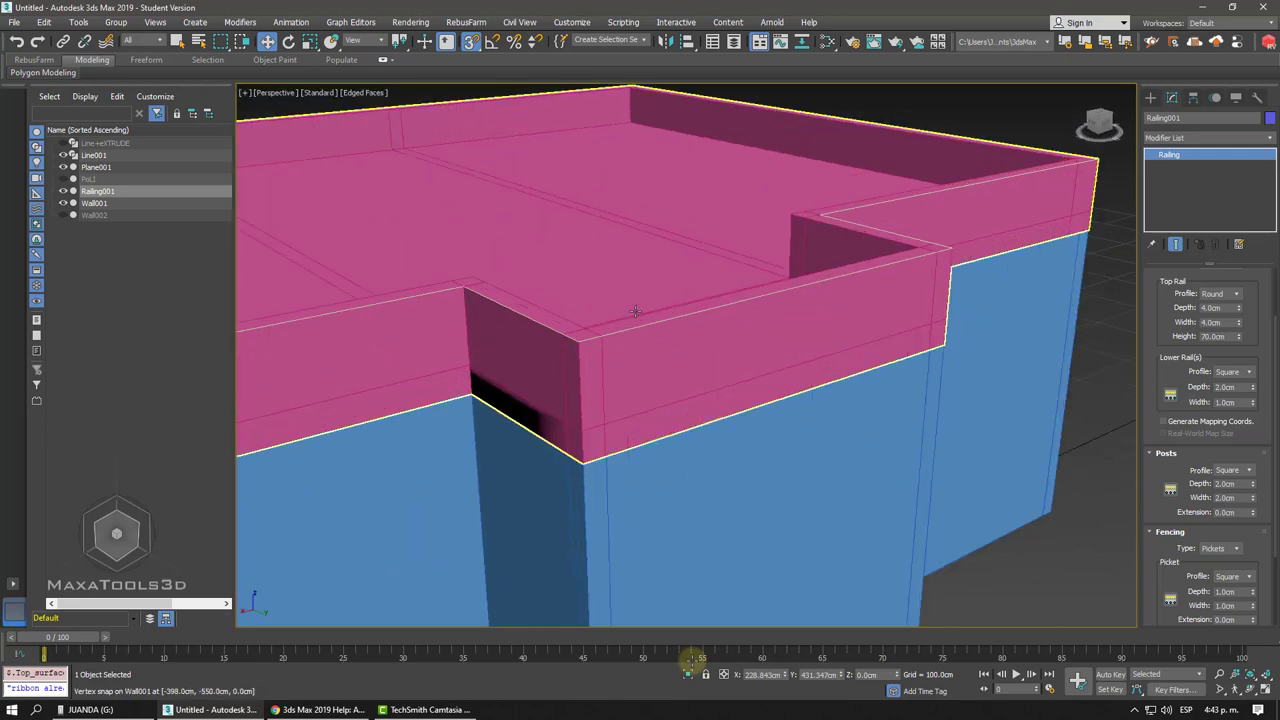
scroll(573, 355, "down", 3)
scroll(600, 314, "up", 1)
scroll(600, 314, "up", 2)
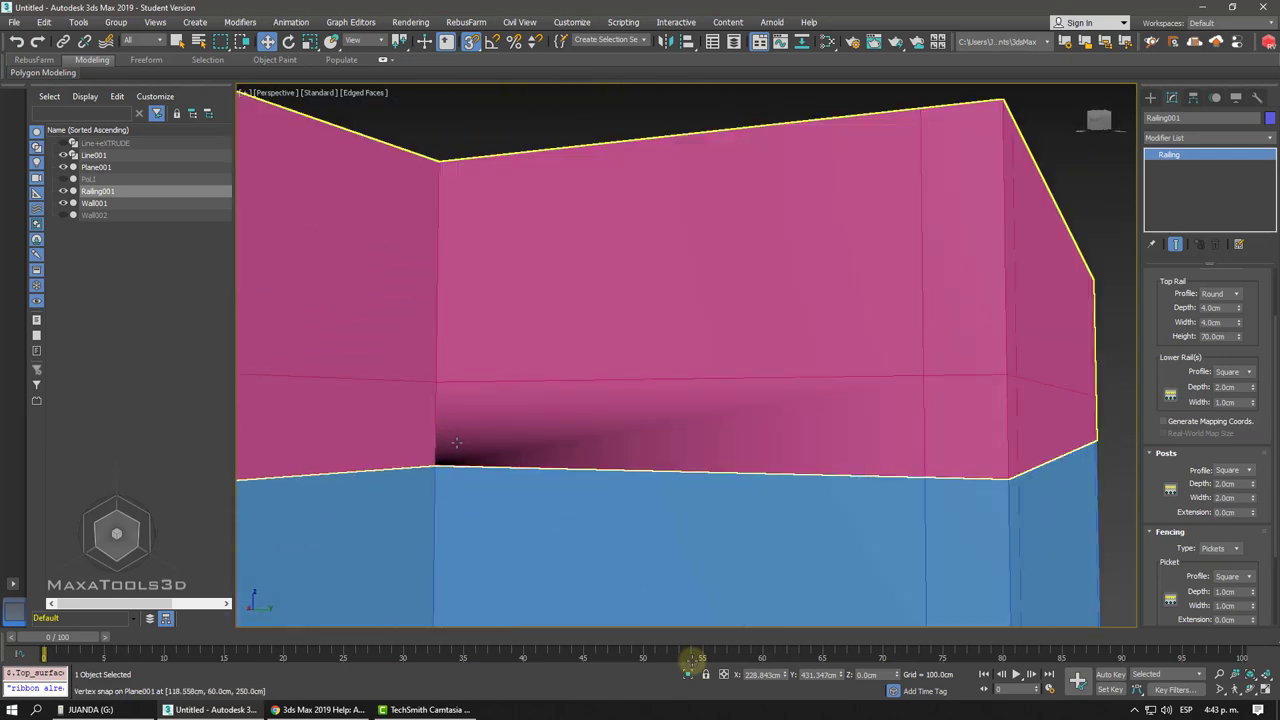
scroll(731, 356, "down", 5)
Orbit, pan and zoom the Perspective view to inspect the railing on the roof.
middle_click_drag(731, 356, 835, 323, "alt")
scroll(835, 323, "up", 3)
scroll(835, 323, "down", 3)
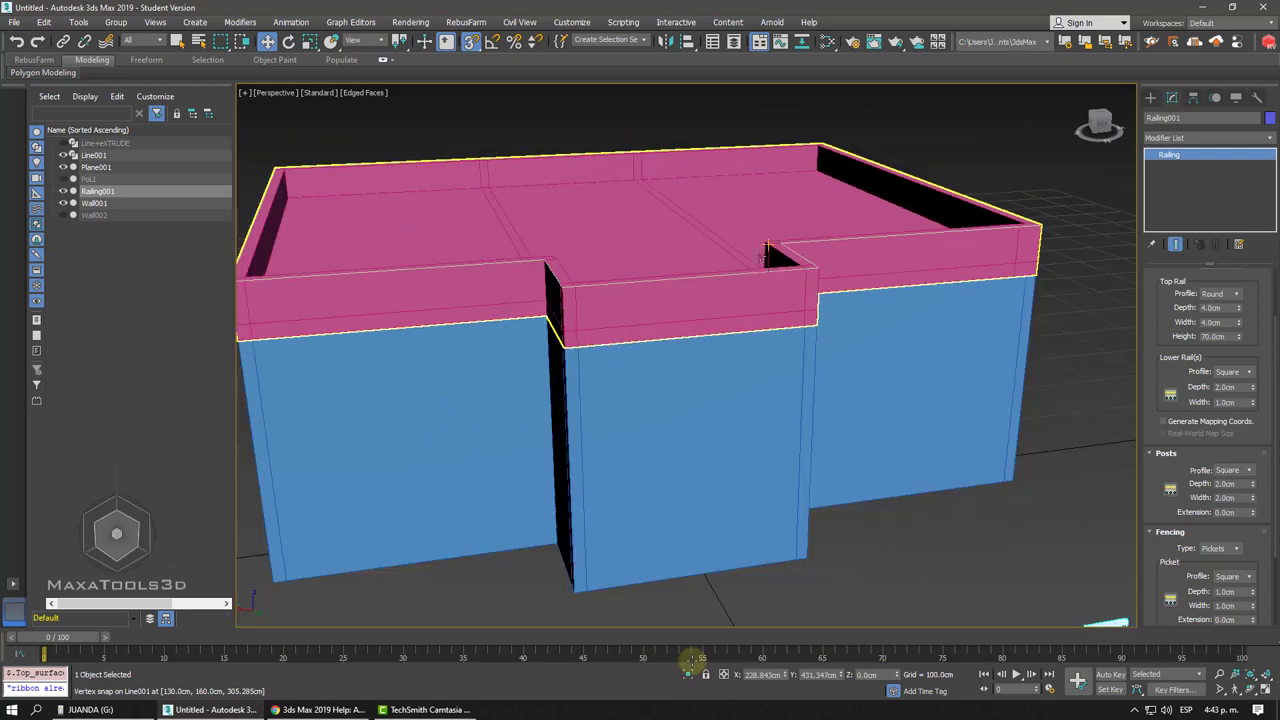
scroll(825, 298, "up", 3)
key("z")
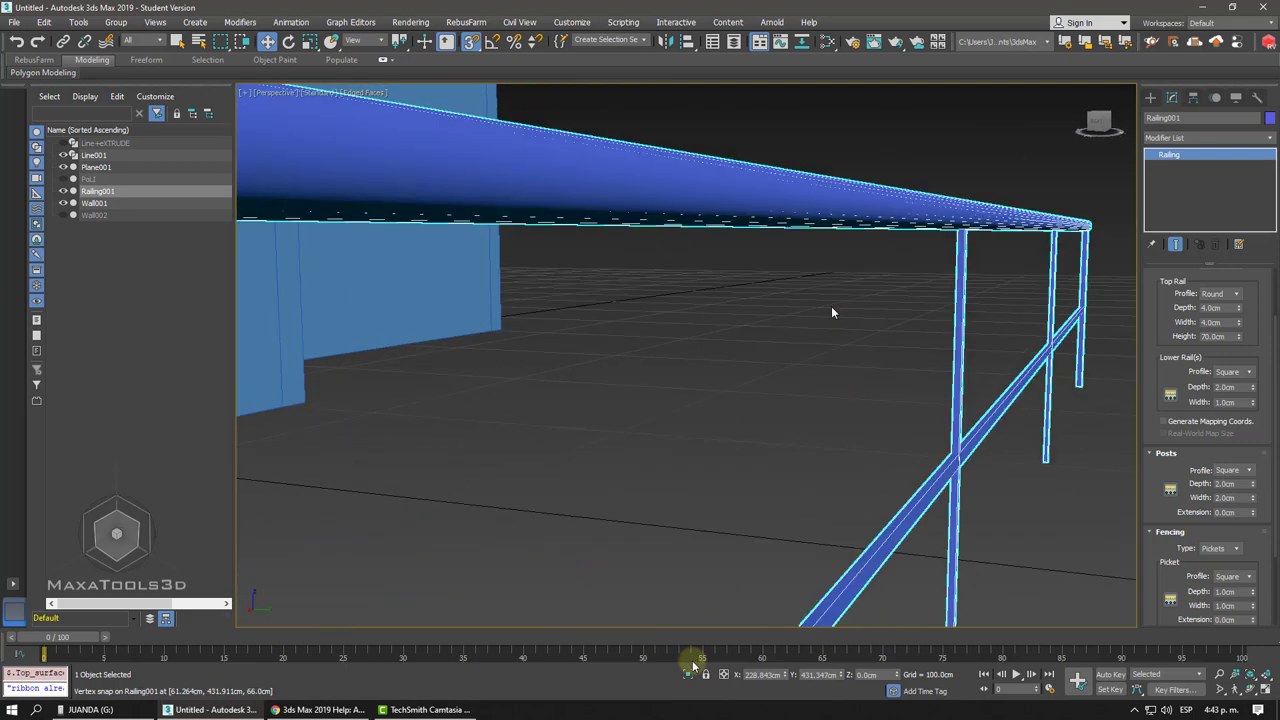
scroll(794, 286, "down", 3)
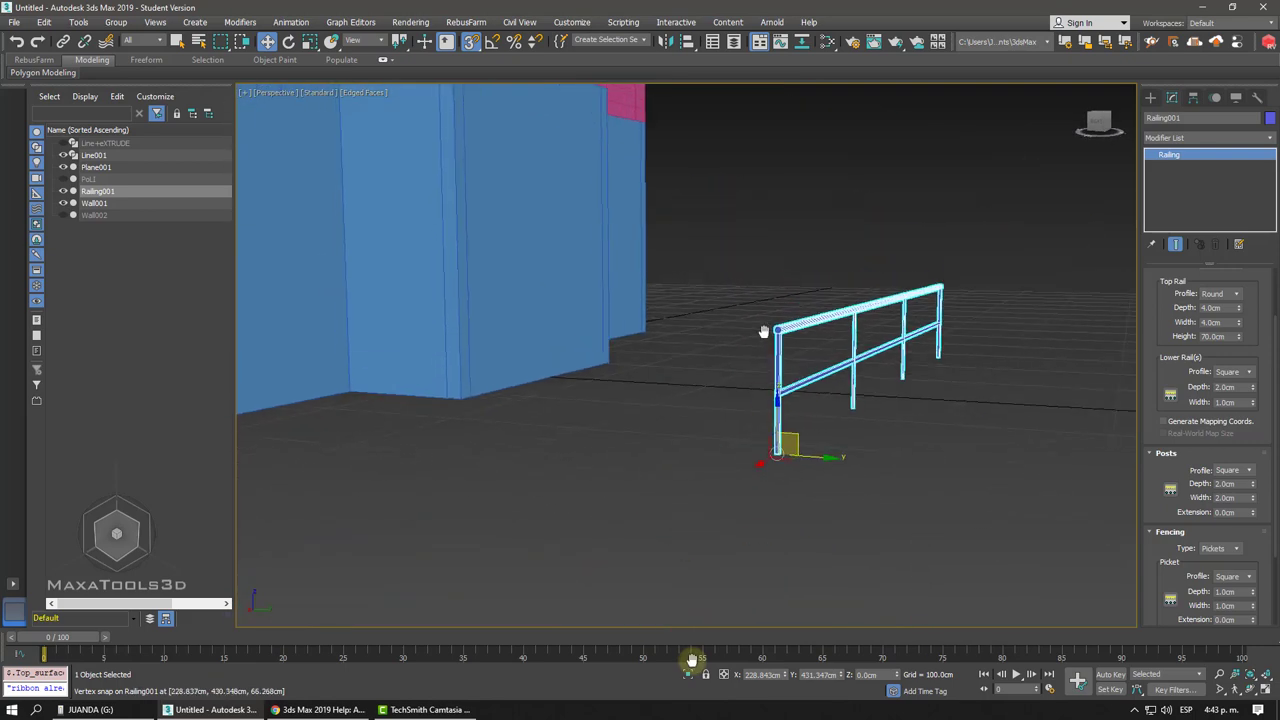
scroll(763, 334, "up", 2)
scroll(754, 376, "up", 3)
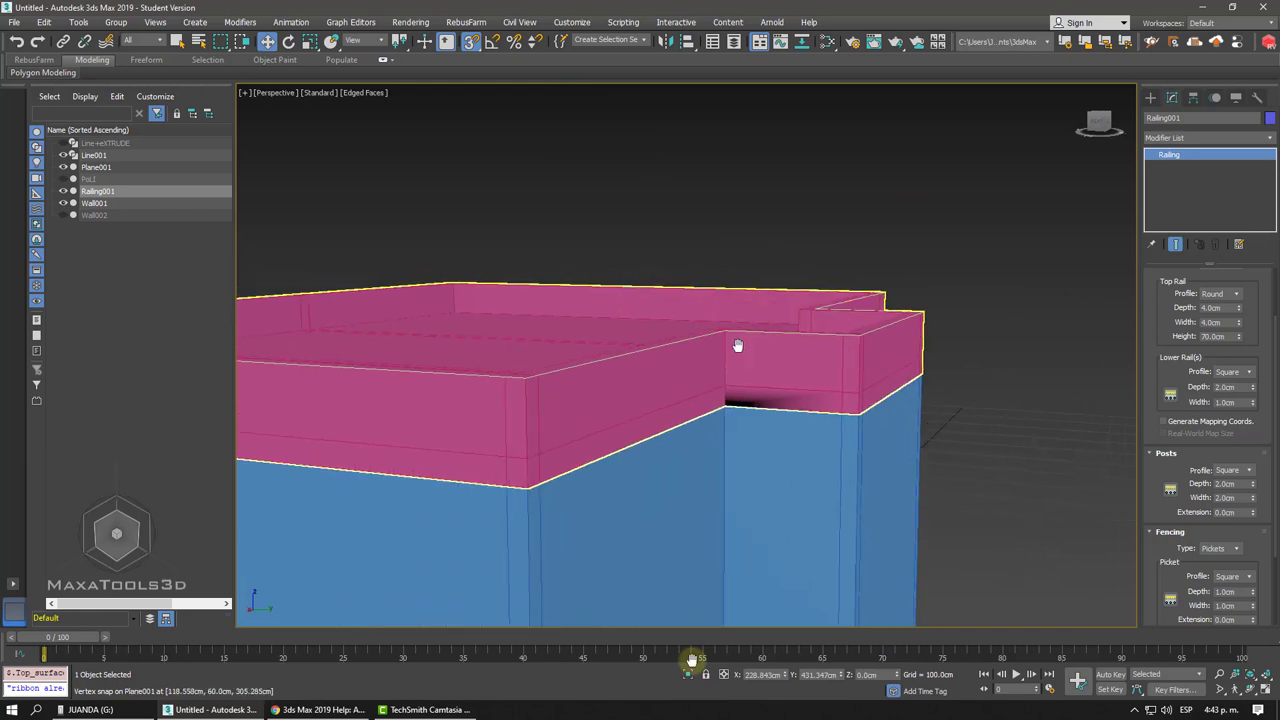
scroll(737, 343, "down", 3)
middle_click_drag(737, 343, 743, 205)
scroll(743, 205, "up", 2)
scroll(720, 506, "up", 2)
scroll(720, 506, "down", 1)
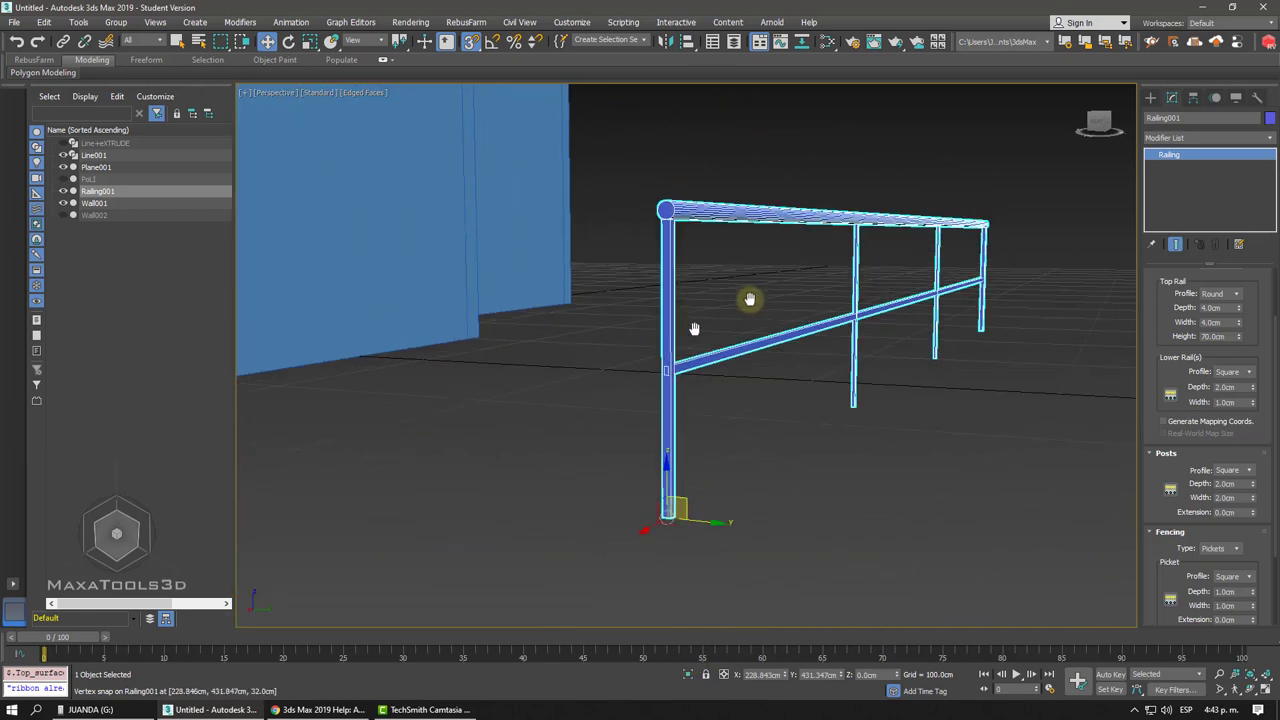
middle_click_drag(752, 303, 745, 312)
scroll(752, 303, "up", 2)
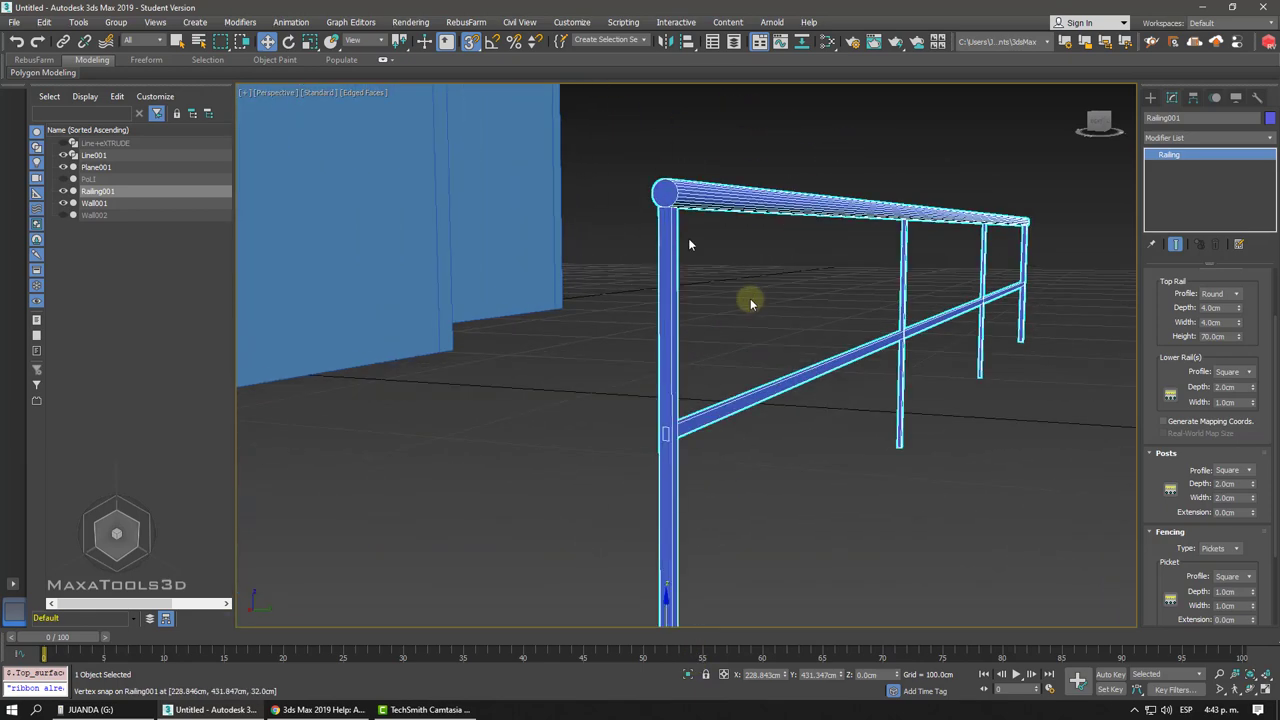
scroll(752, 300, "up", 2)
scroll(766, 300, "down", 5)
left_click_drag(1155, 337, 1152, 286)
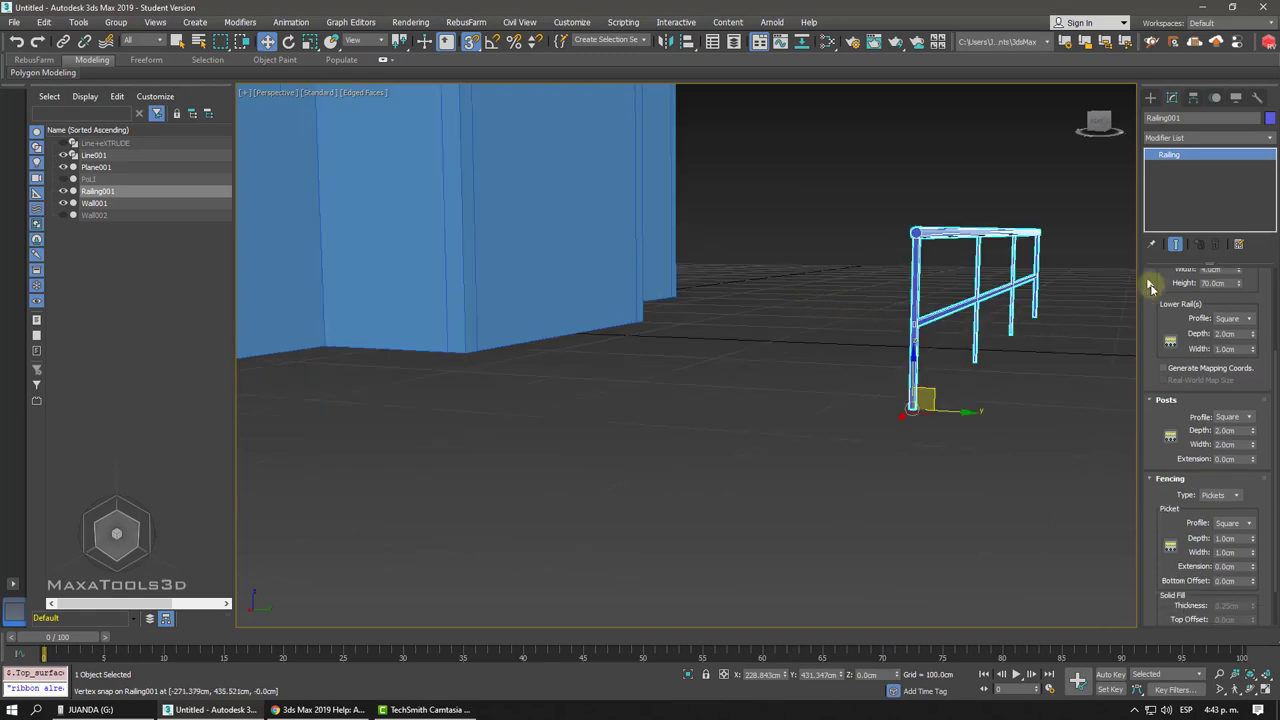
middle_click_drag(917, 307, 890, 275, "alt")
scroll(868, 318, "up", 3)
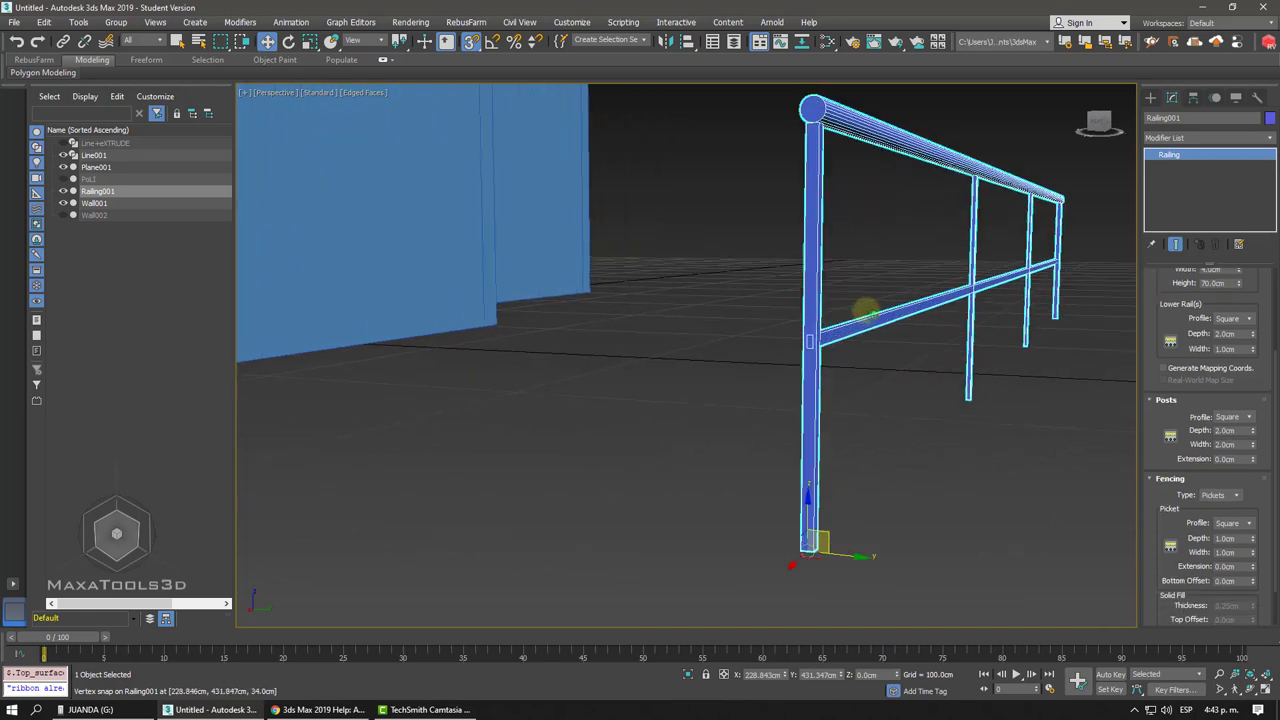
scroll(865, 319, "up", 2)
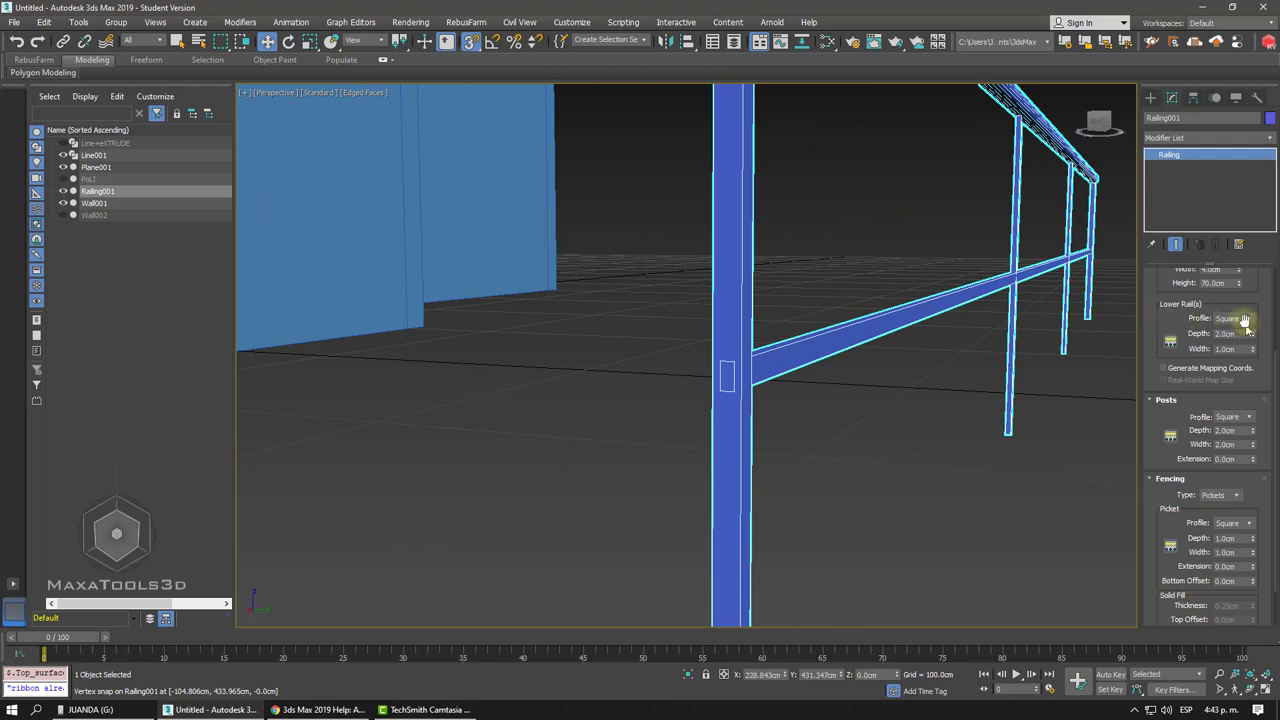
Make the lower rail Round at 2.0cm width and turn off Edged Faces.
left_click(1238, 340)
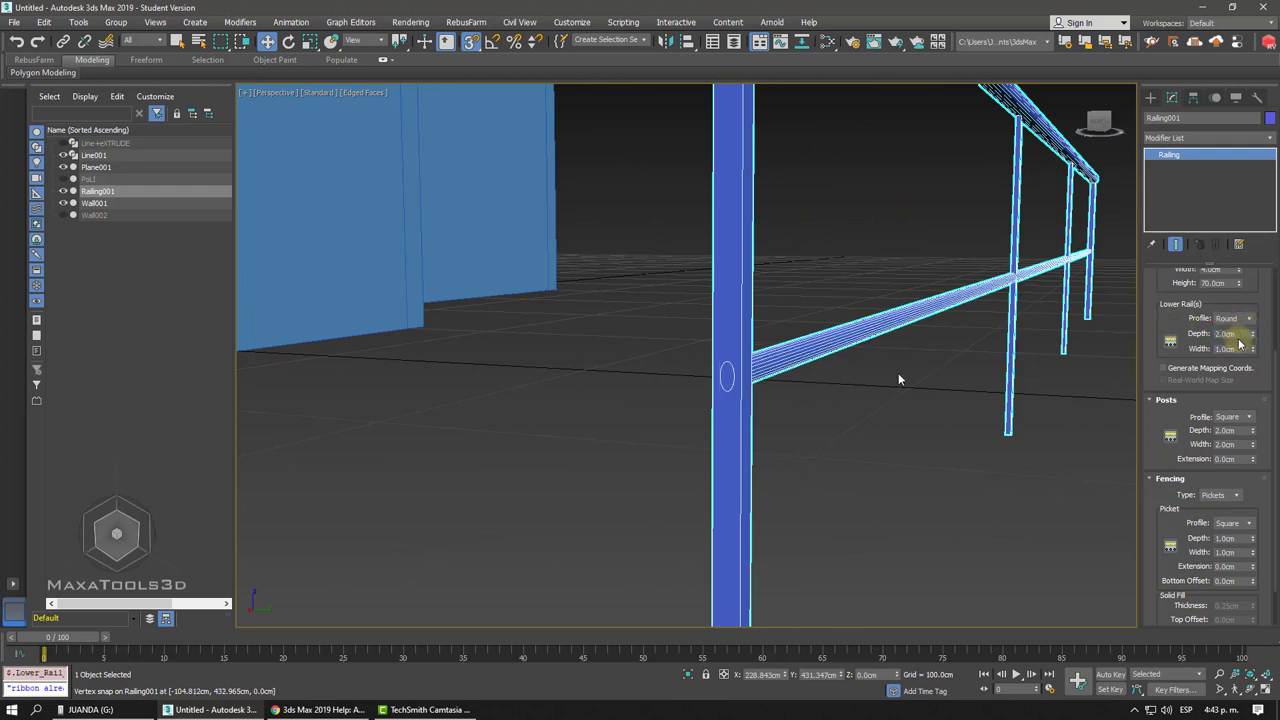
double_click(1237, 348)
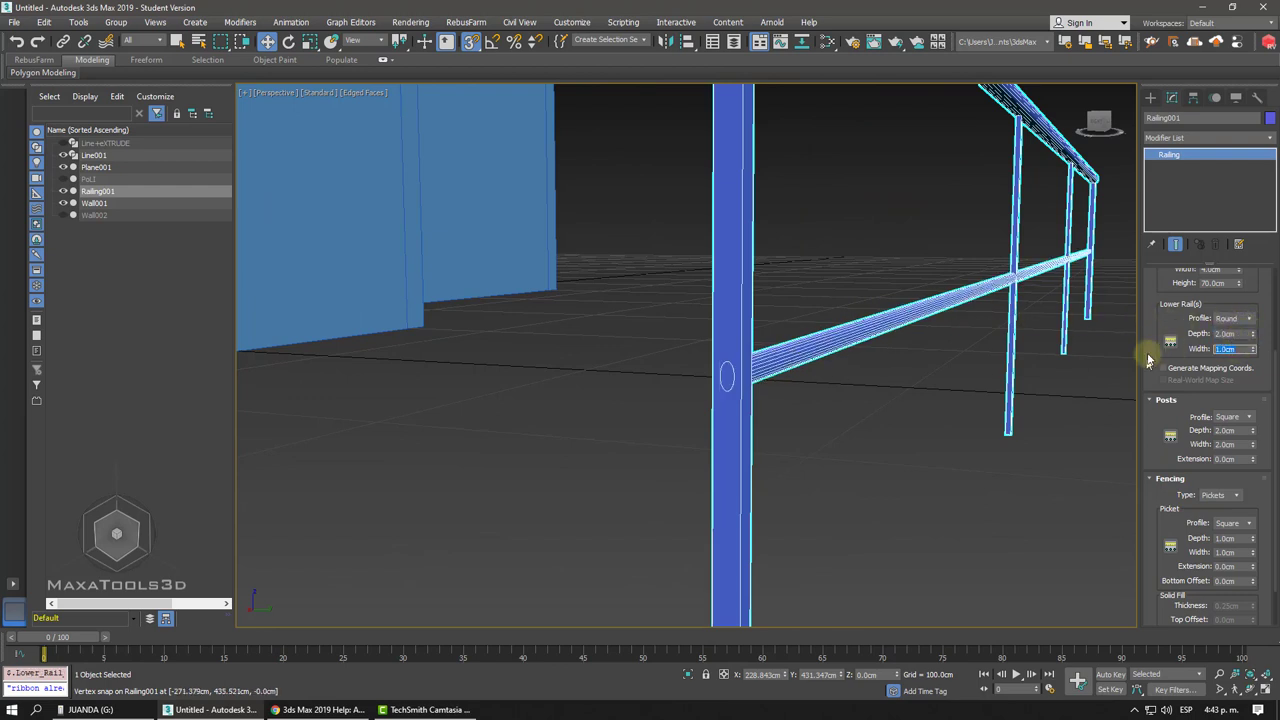
type("2")
key("Return")
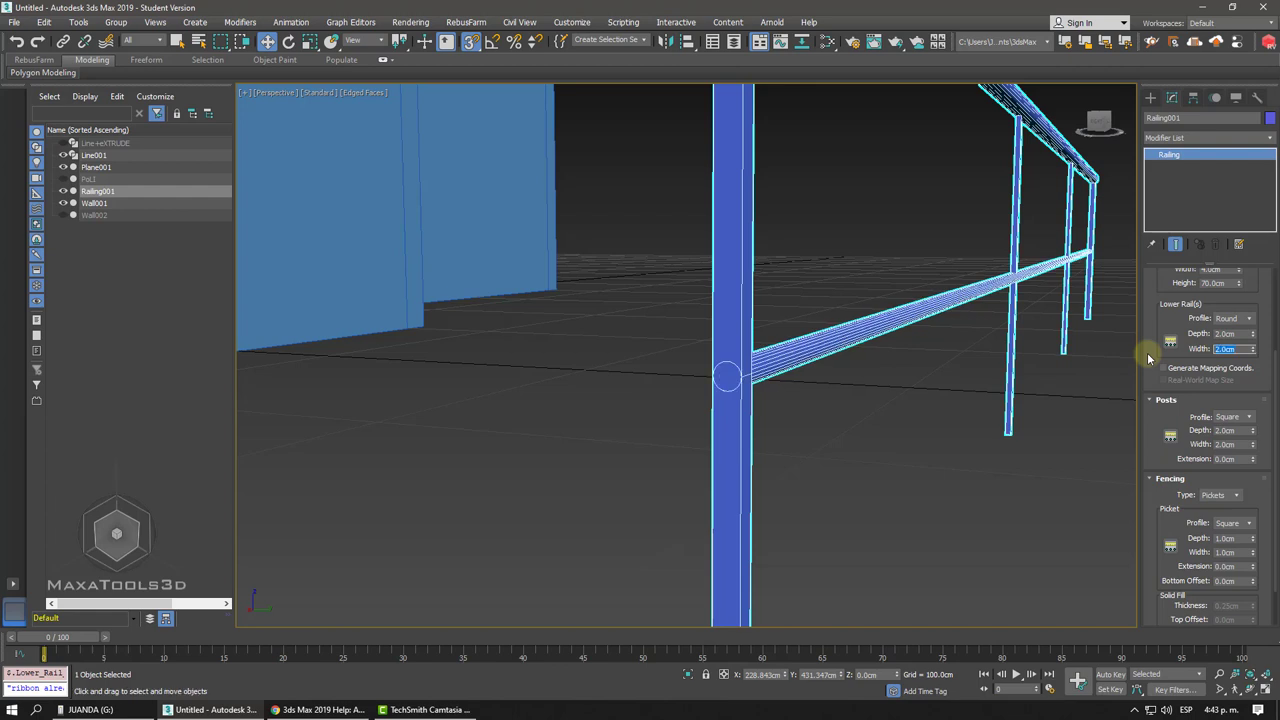
middle_click_drag(857, 297, 822, 306, "alt")
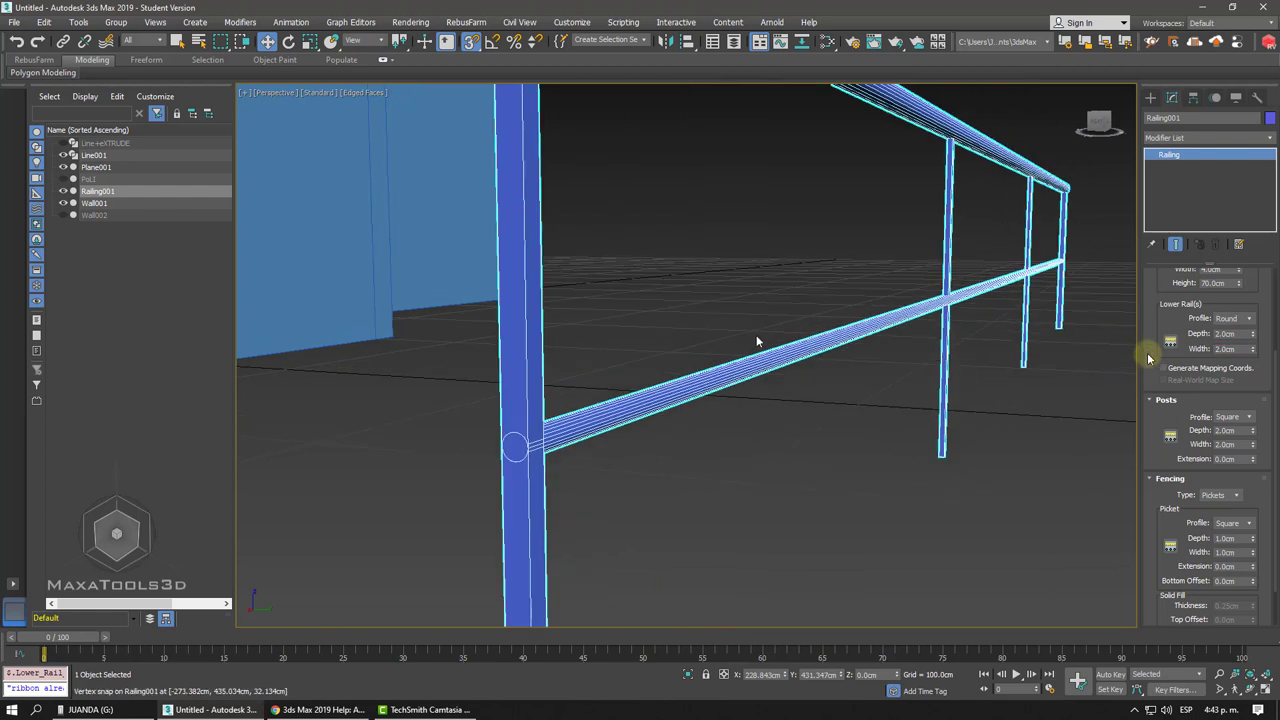
key("F4")
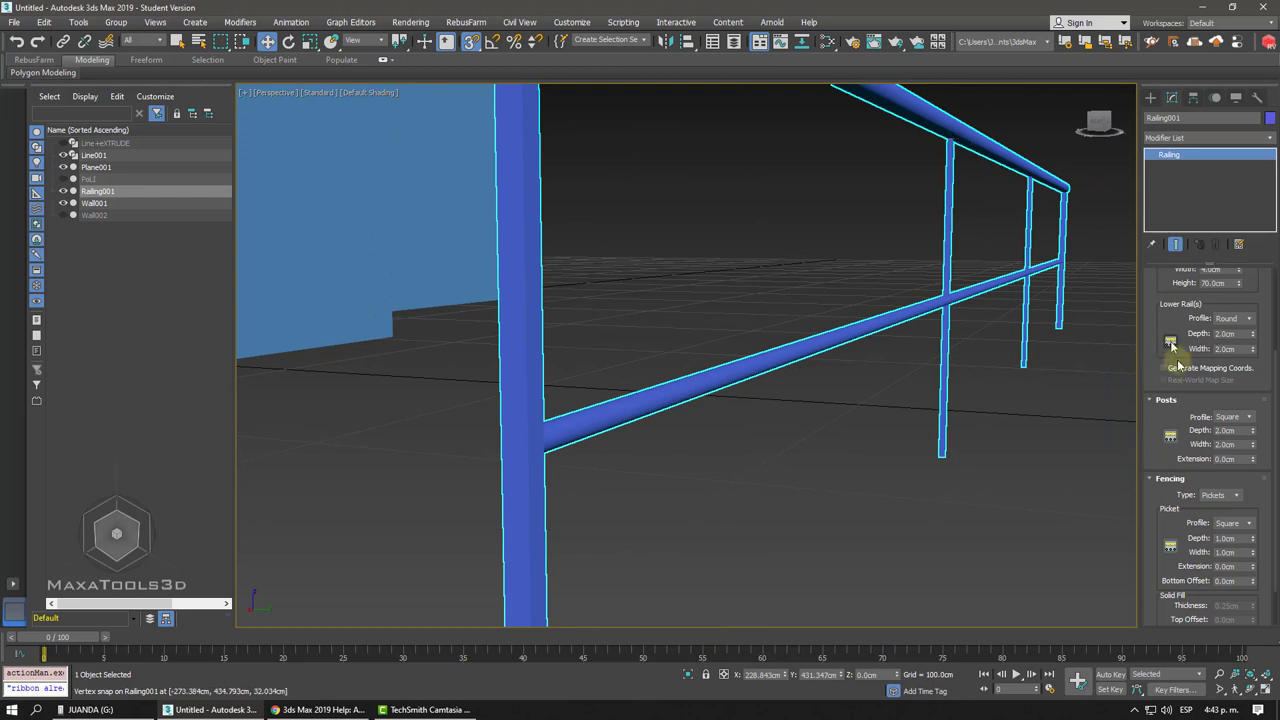
Set the Lower Rail Spacing Count to 3, spacing the rails 16.5cm apart.
left_click(1171, 342)
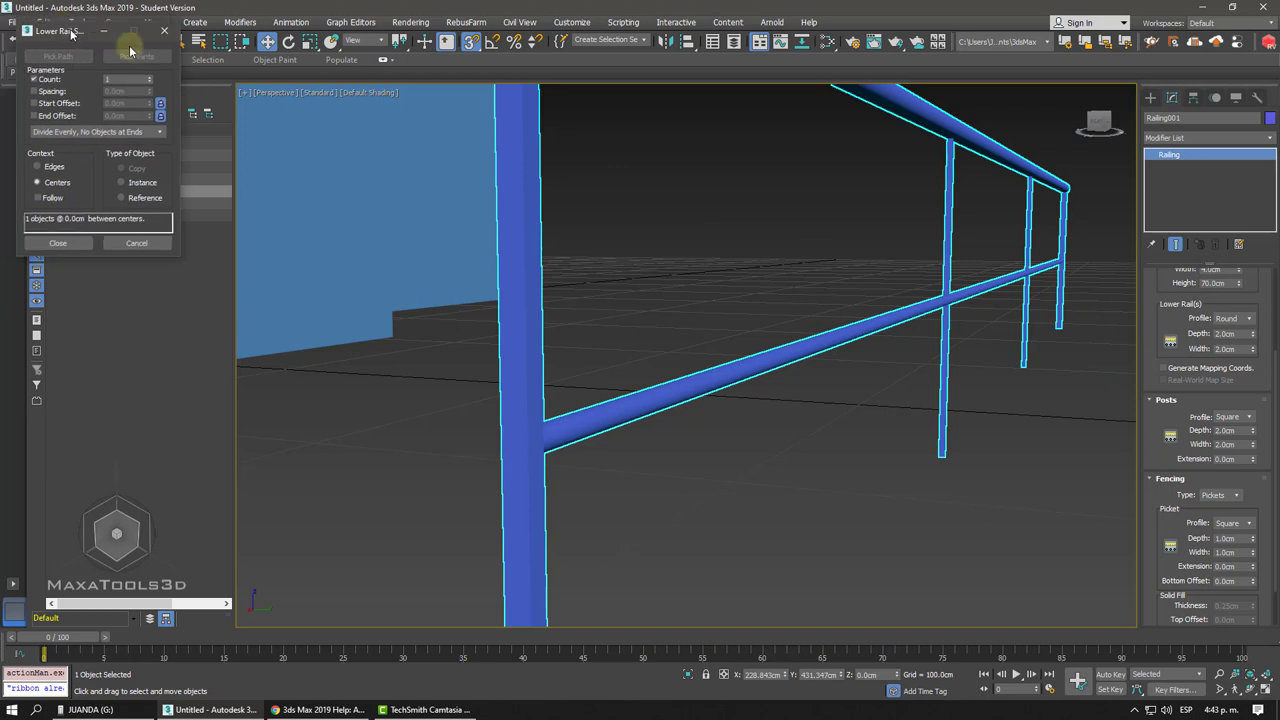
mouse_move(62, 27)
left_mouse_down()
mouse_move(884, 200)
mouse_move(897, 297)
left_mouse_up()
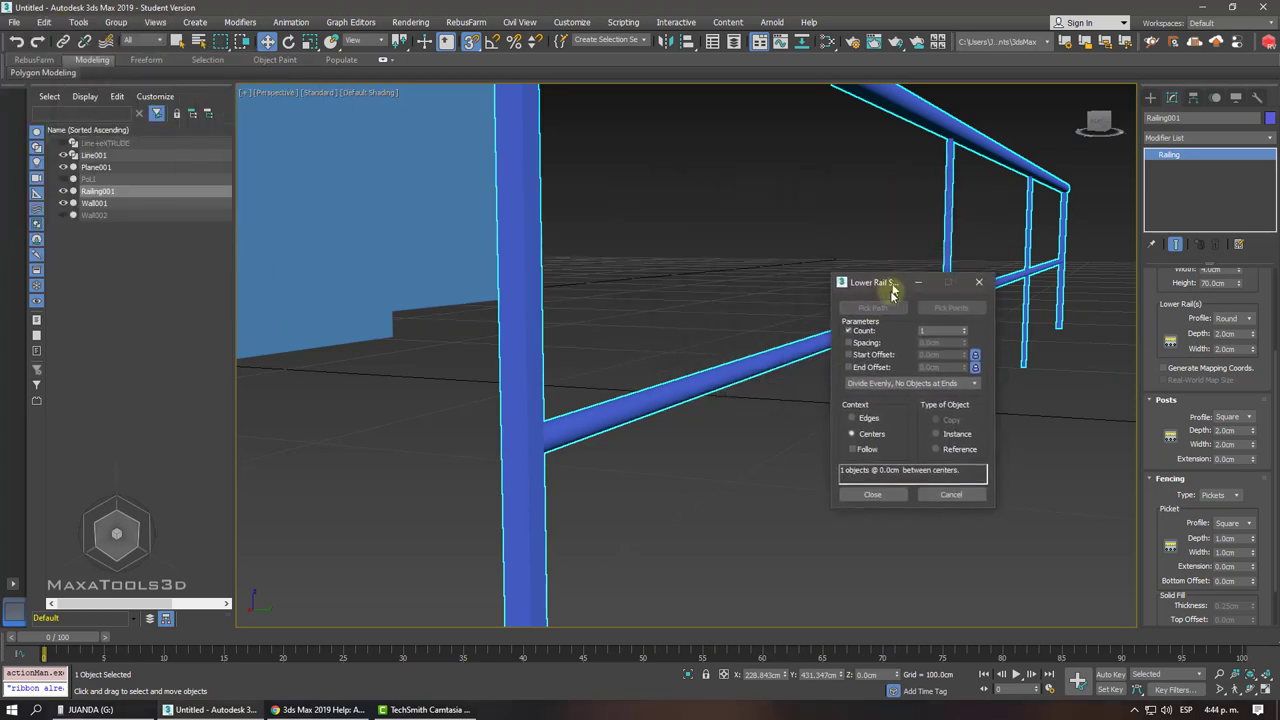
left_click(965, 338)
left_click(965, 338)
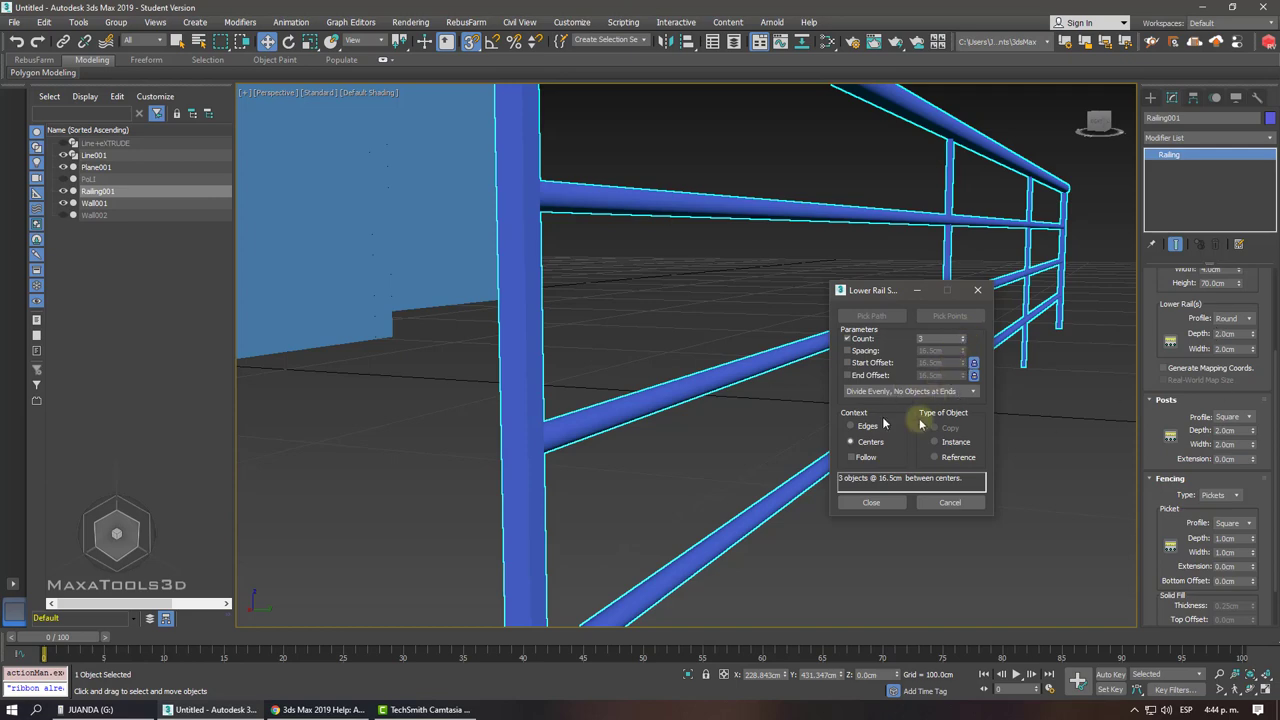
left_click(871, 502)
Deselect the railing and scroll through the Modify panel.
left_click(937, 532)
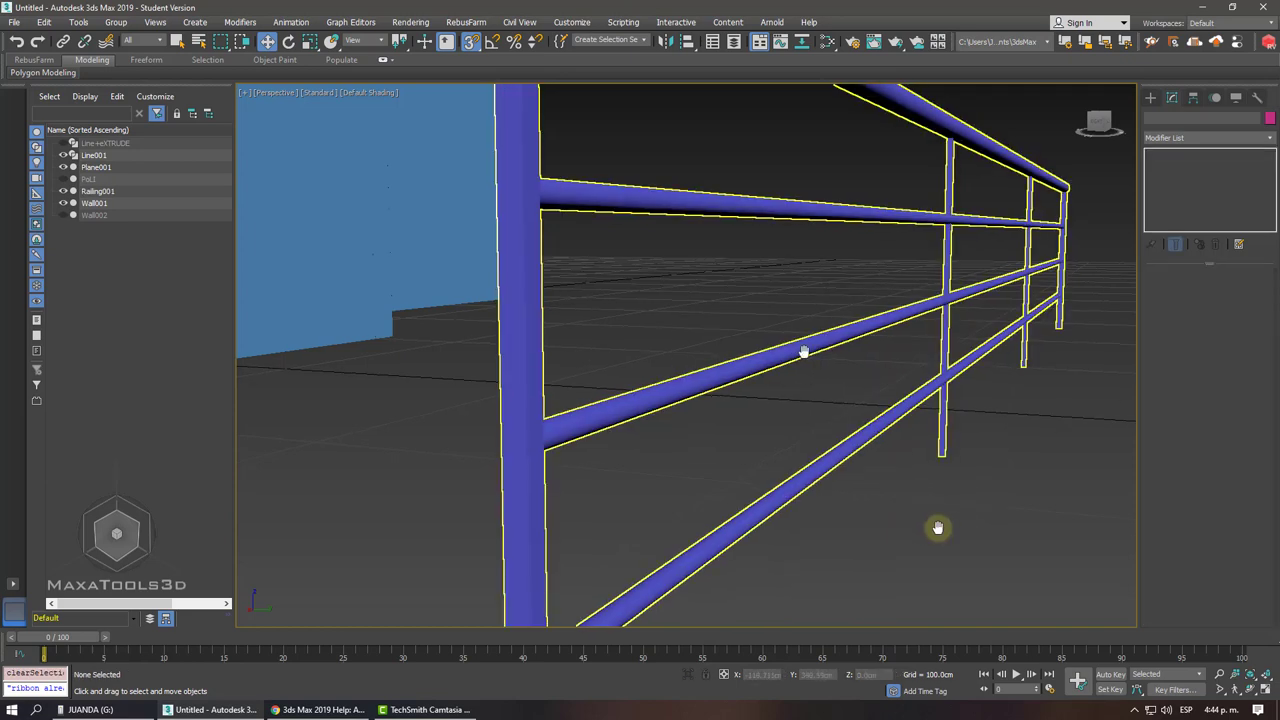
scroll(937, 530, "down", 5)
scroll(937, 527, "down", 2)
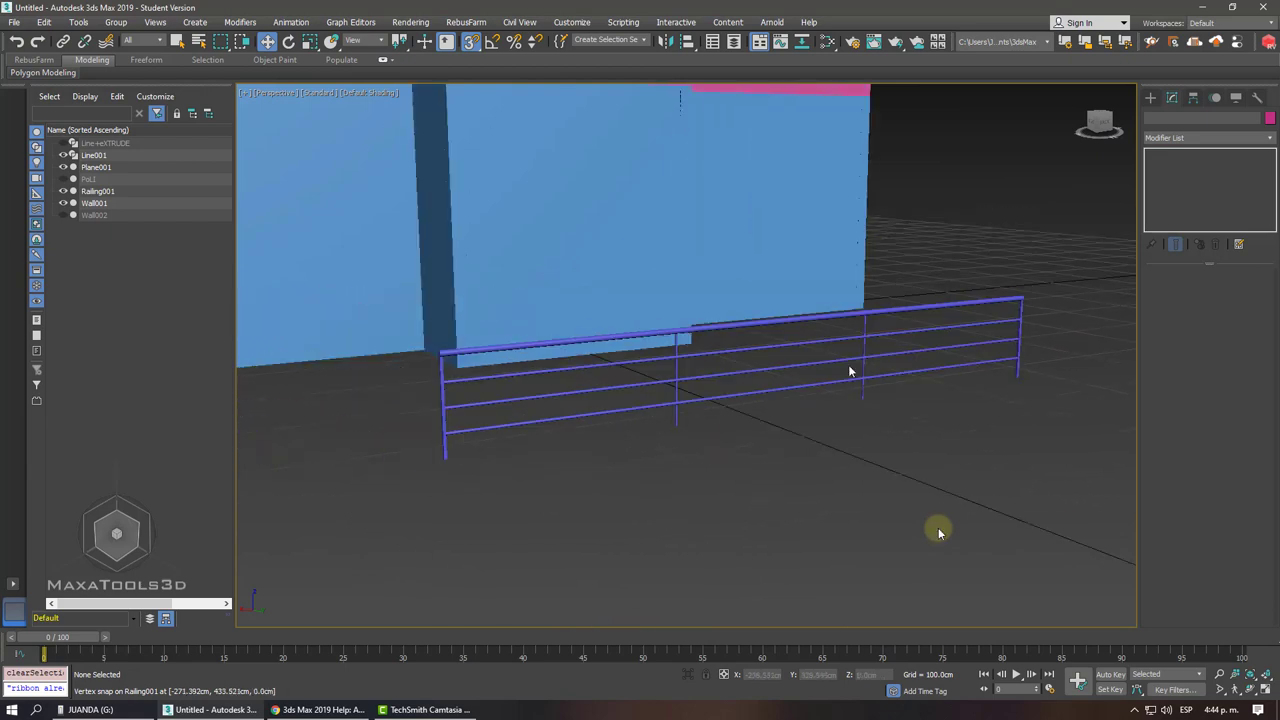
scroll(937, 527, "up", 6)
scroll(937, 527, "down", 2)
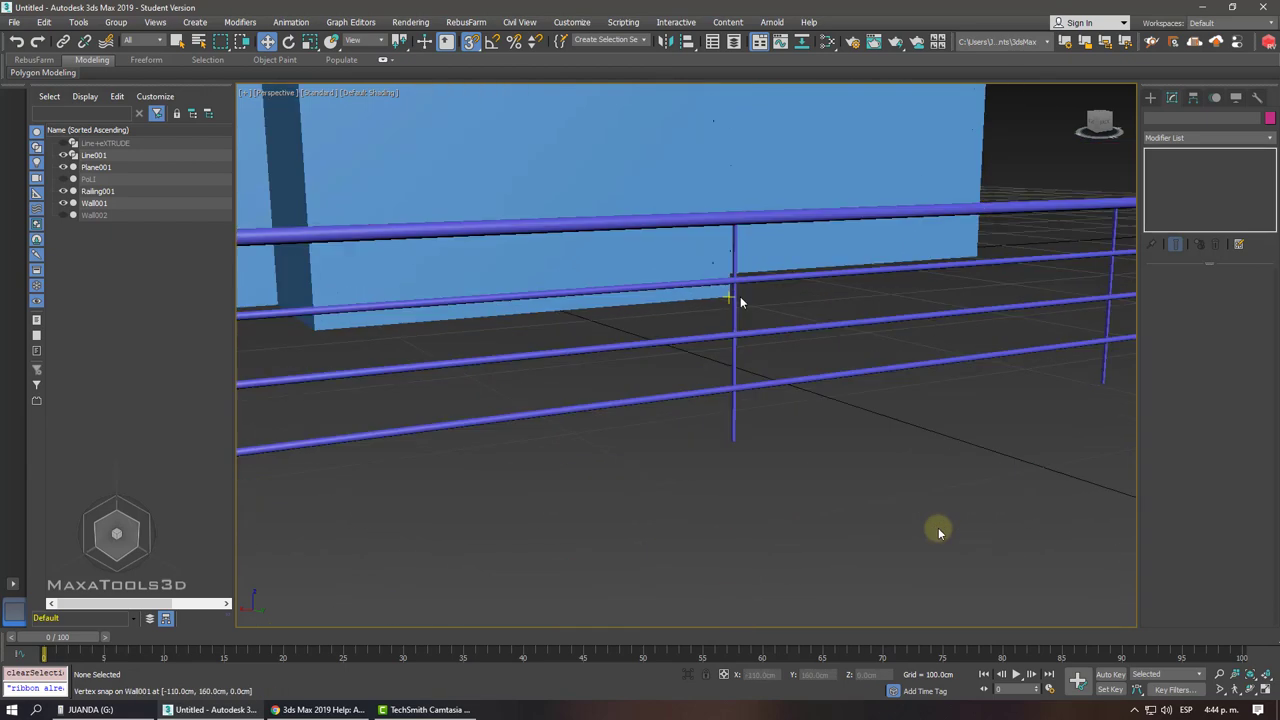
scroll(811, 346, "down", 3)
scroll(779, 300, "up", 2)
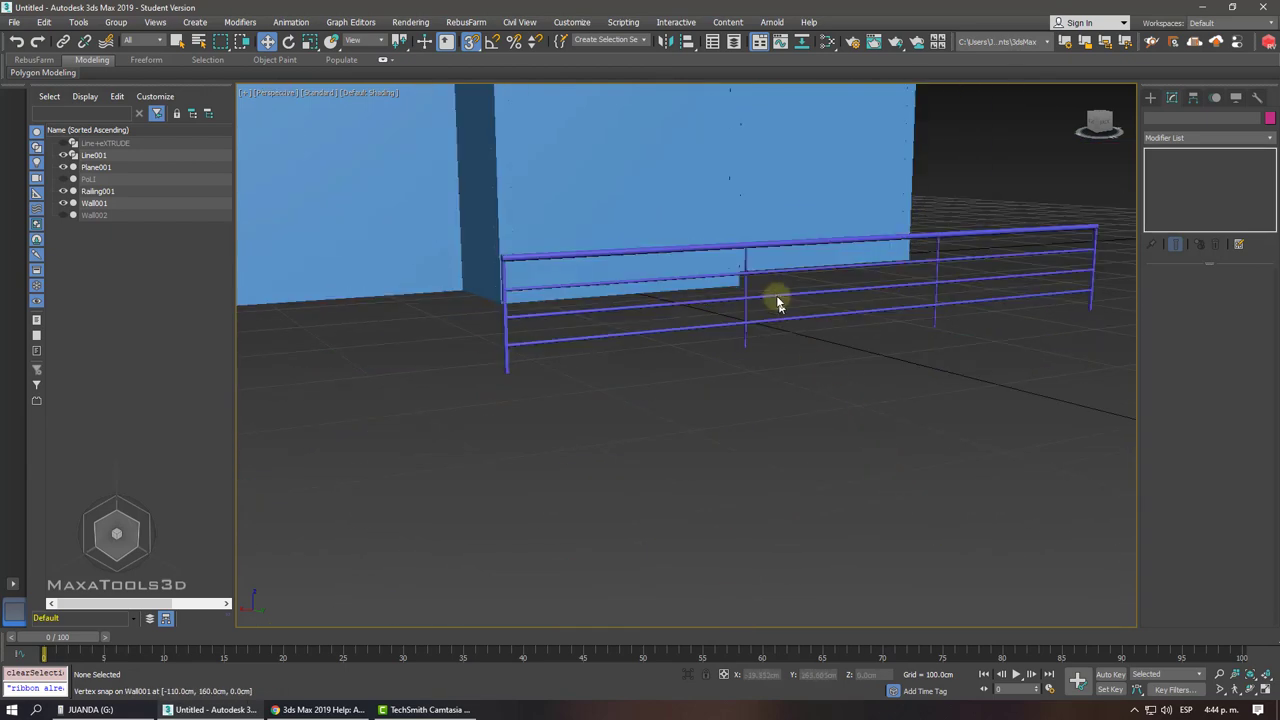
Select Railing001, orbit to face it, and reach the Posts depth value.
left_click(779, 303)
middle_click_drag(790, 300, 880, 328, "alt")
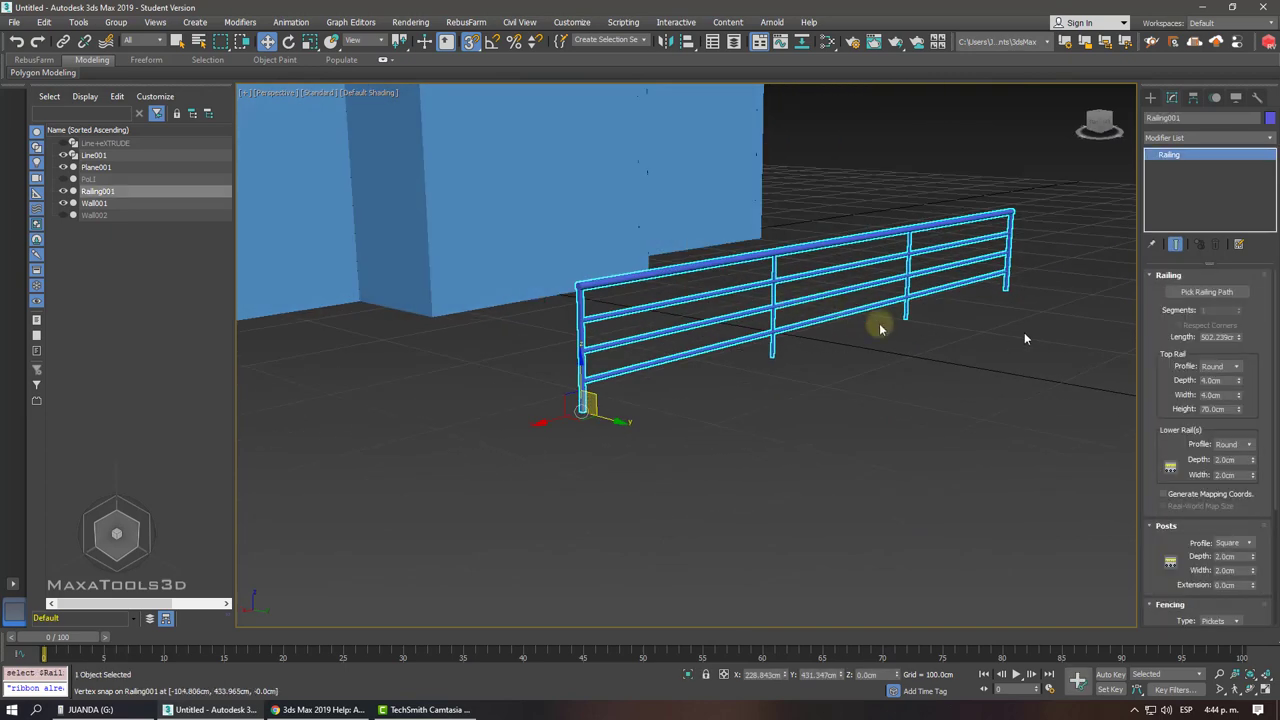
scroll(1150, 400, "down", 5)
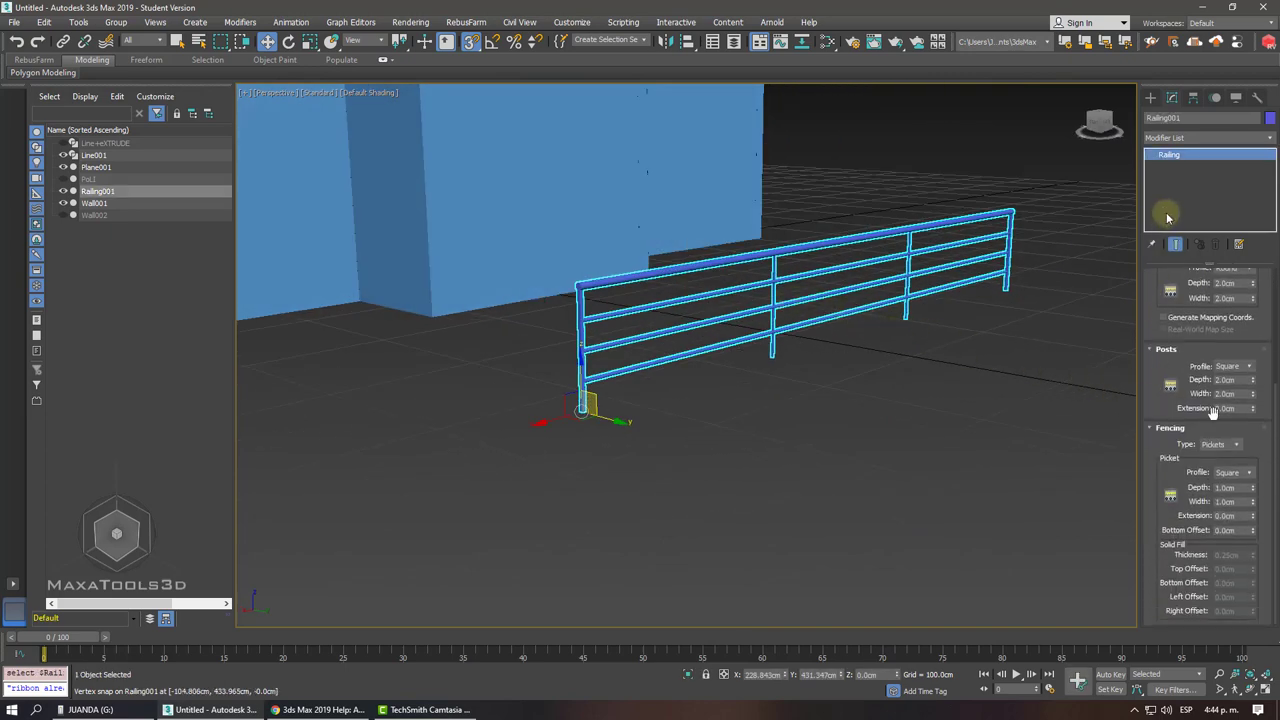
middle_click_drag(657, 309, 612, 318, "alt")
scroll(612, 318, "up", 3)
scroll(612, 318, "up", 2)
scroll(612, 318, "up", 1)
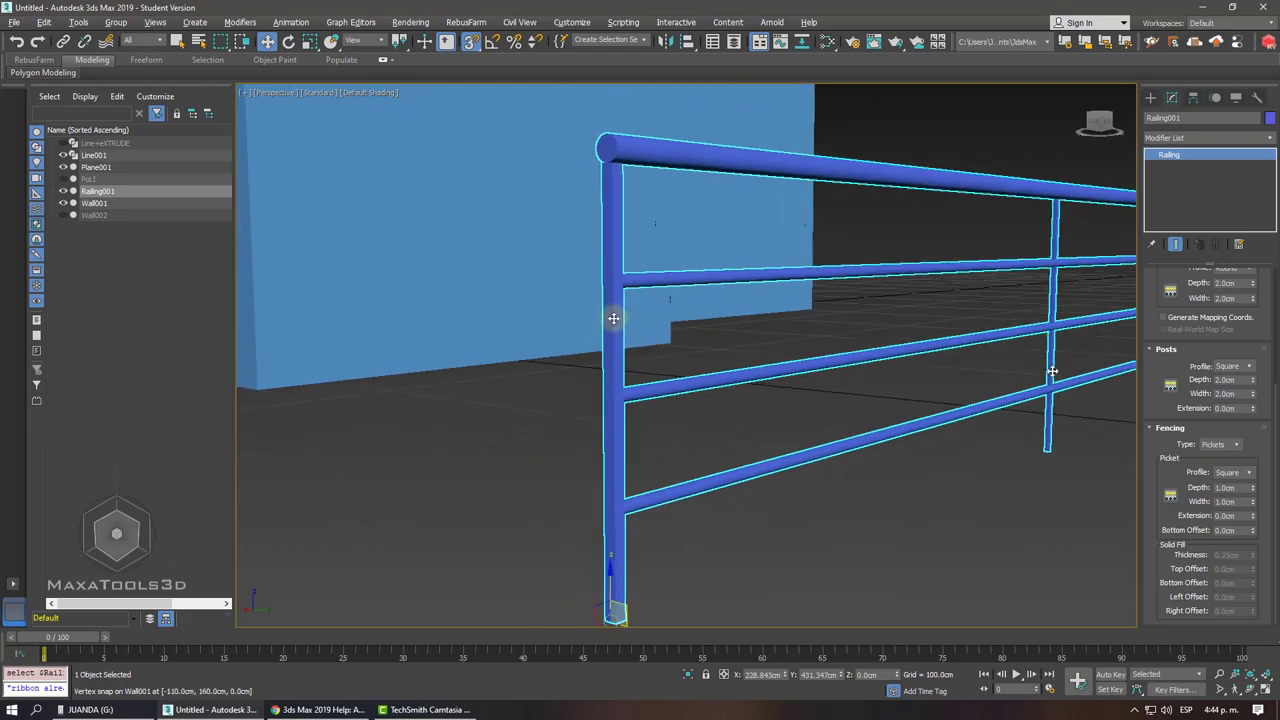
middle_click_drag(613, 318, 613, 318, "alt")
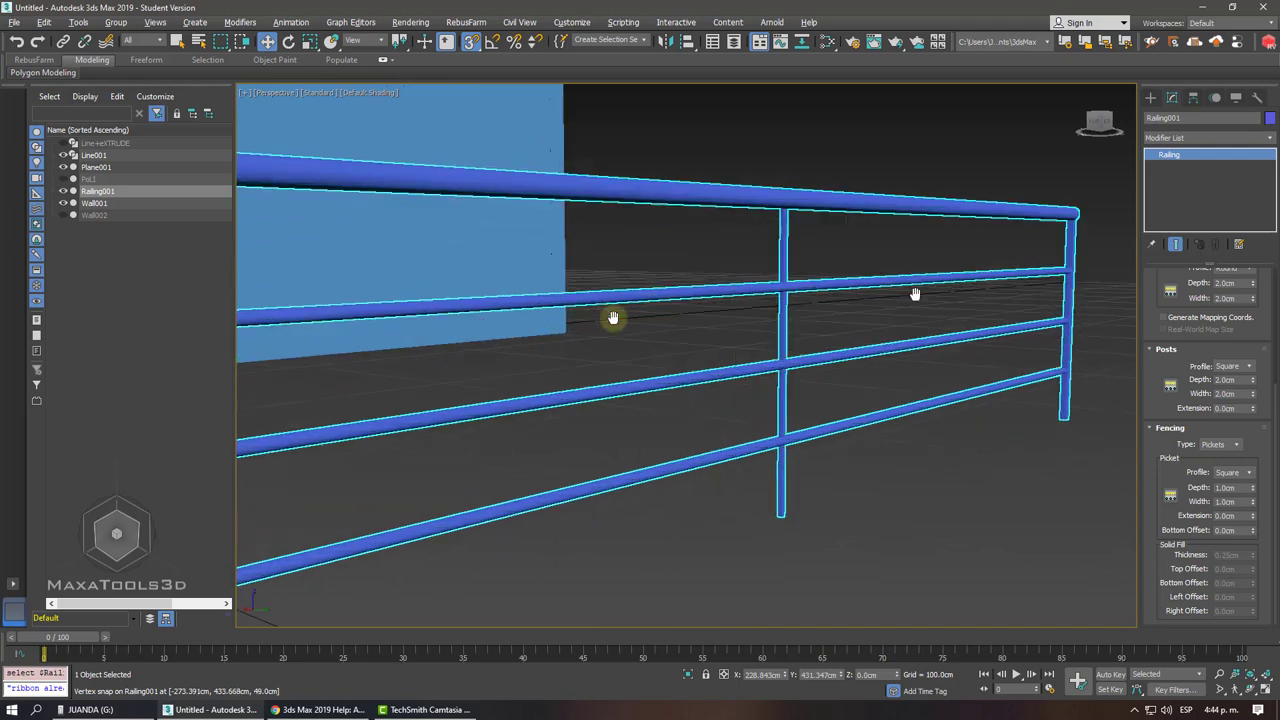
scroll(613, 318, "down", 3)
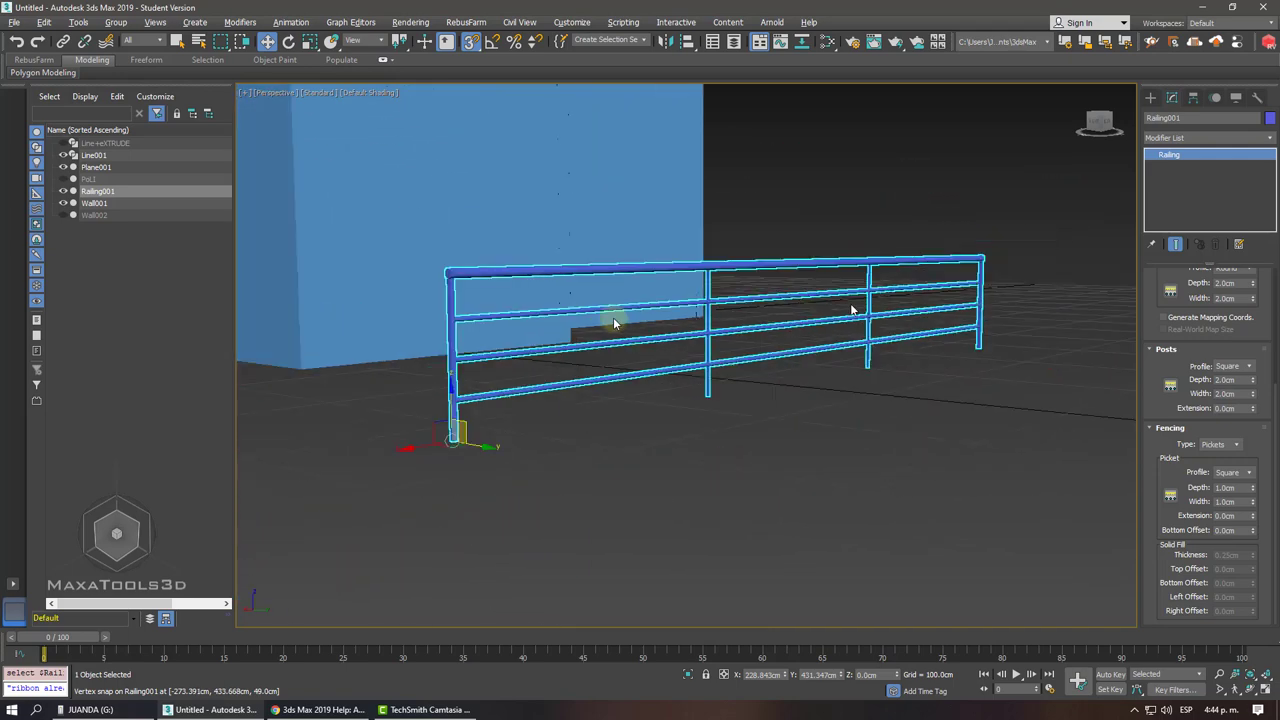
double_click(1225, 380)
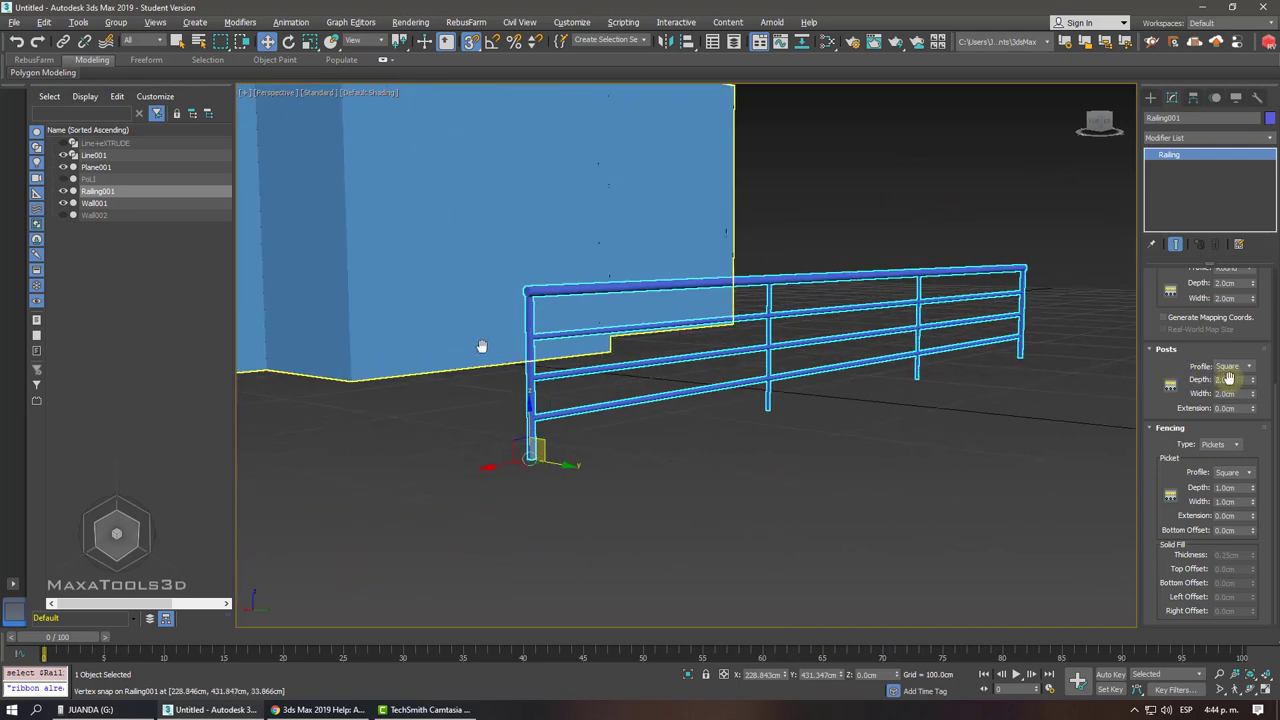
Change the Posts profile from Square to Round.
middle_click_drag(486, 346, 523, 297, "alt")
scroll(523, 297, "up", 8)
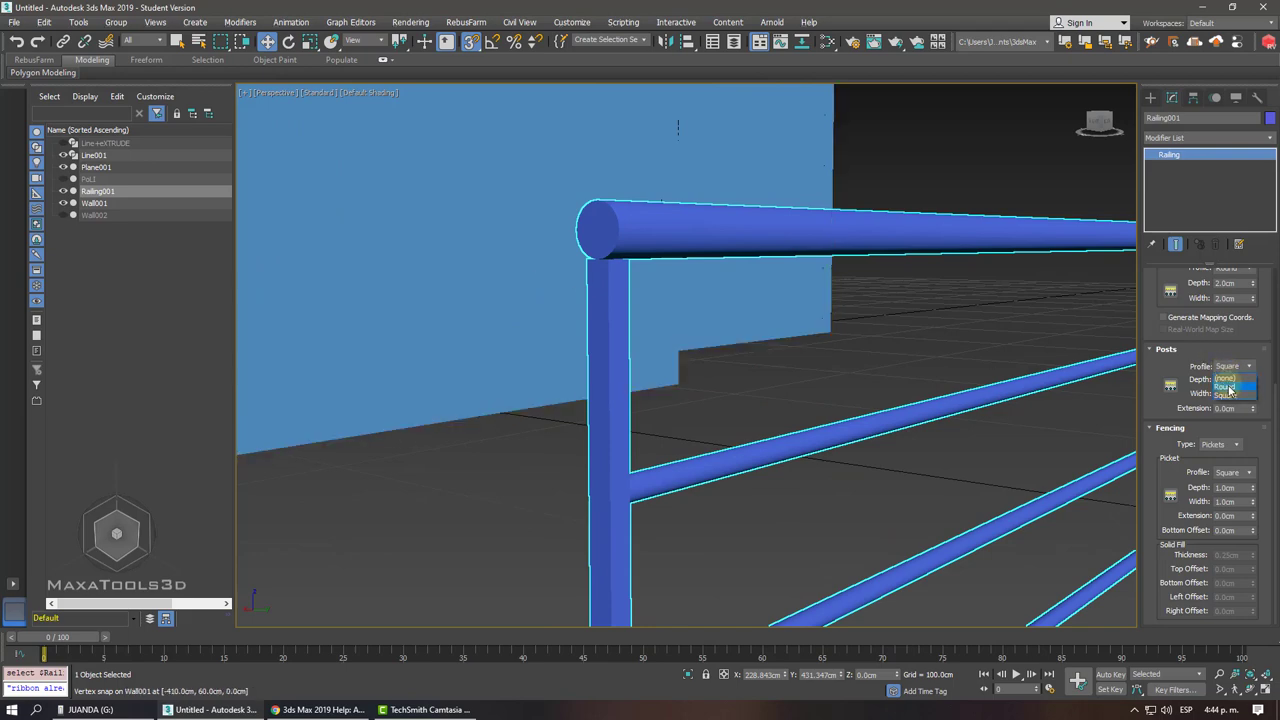
left_click(1229, 390)
scroll(611, 289, "down", 8)
scroll(571, 213, "up", 8)
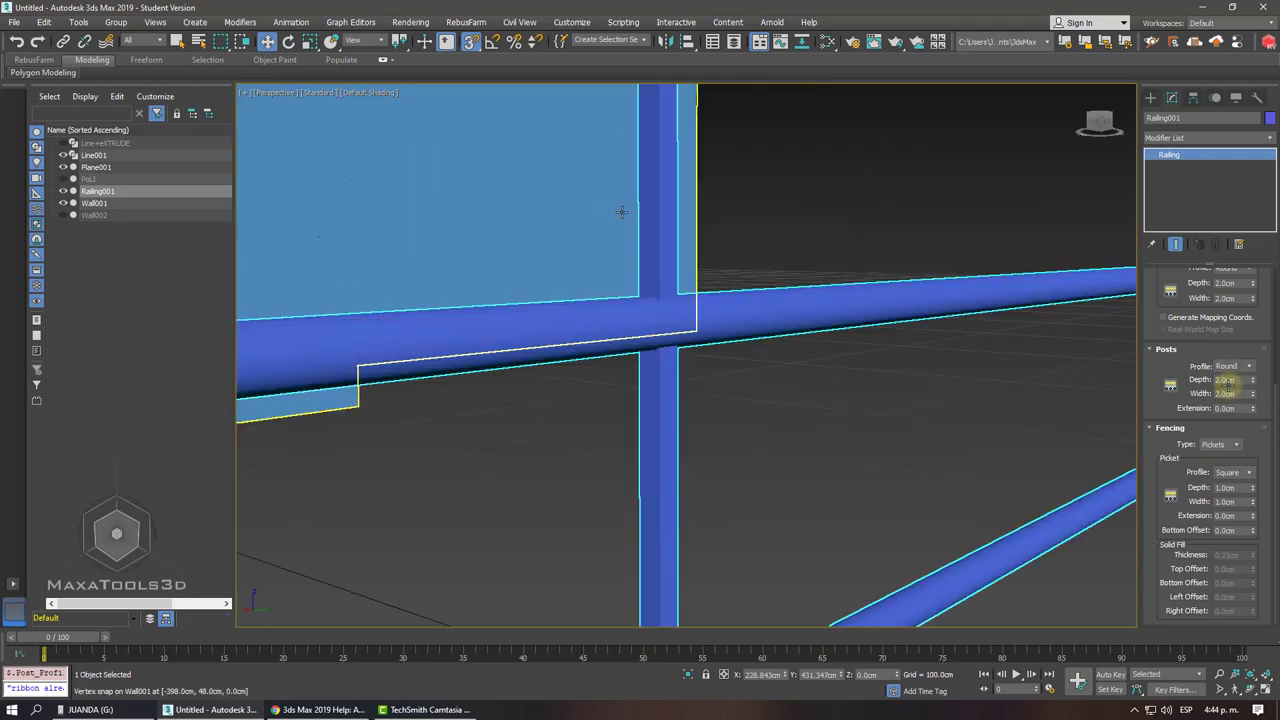
scroll(621, 212, "down", 6)
Orbit and pan along the railing to inspect the round posts.
middle_click_drag(1108, 349, 848, 262, "alt")
scroll(848, 260, "up", 8)
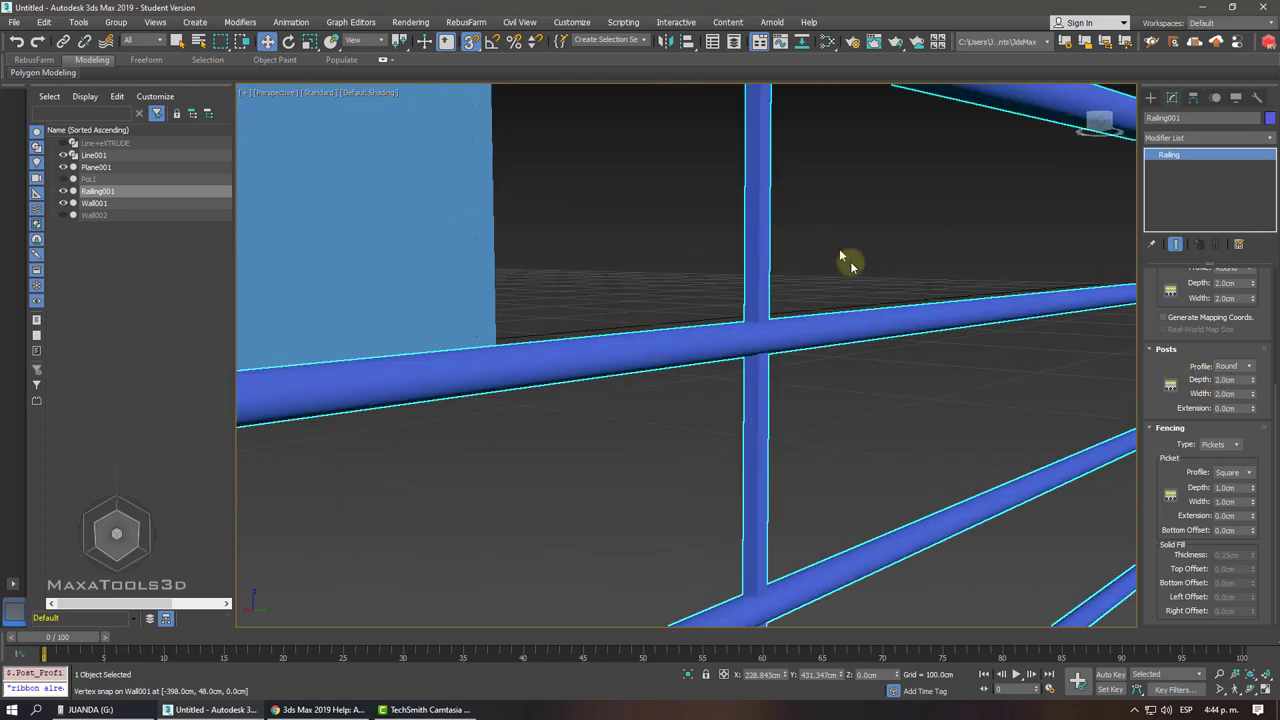
scroll(800, 270, "down", 6)
scroll(614, 283, "up", 3)
scroll(640, 246, "up", 3)
scroll(643, 250, "up", 2)
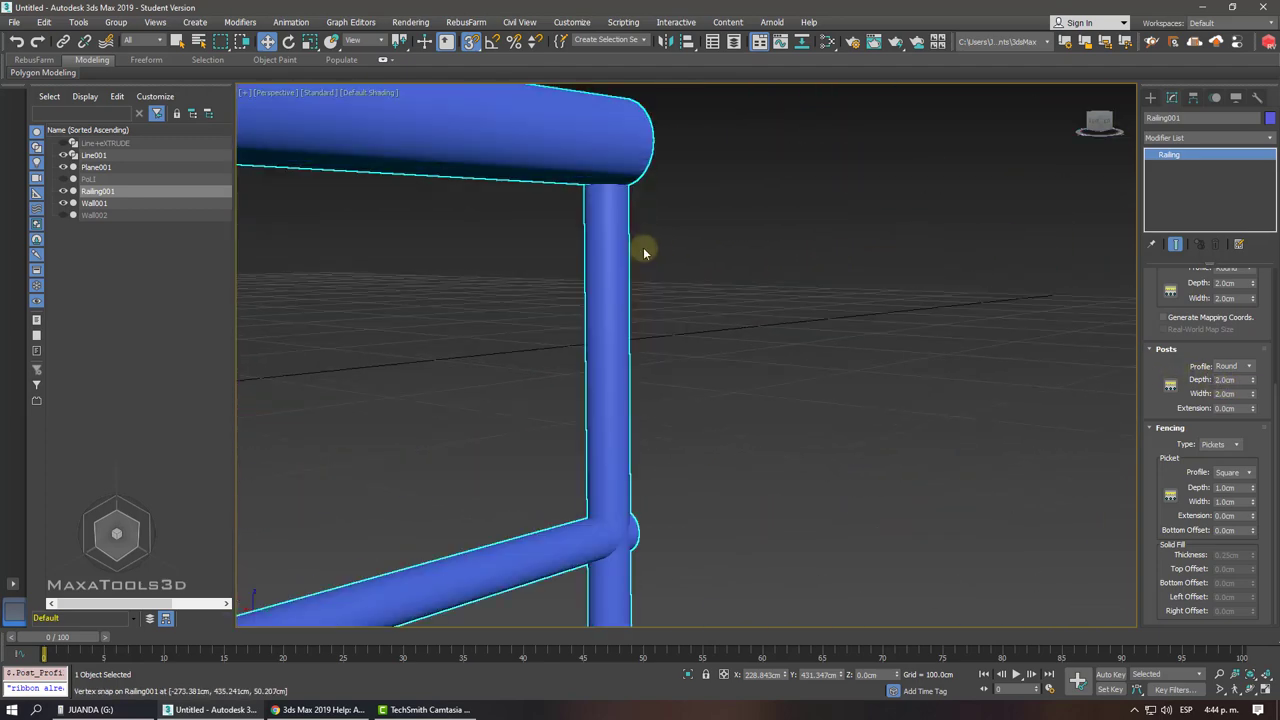
scroll(643, 251, "down", 3)
scroll(643, 251, "down", 2)
scroll(643, 251, "down", 2)
middle_click_drag(643, 251, 643, 246)
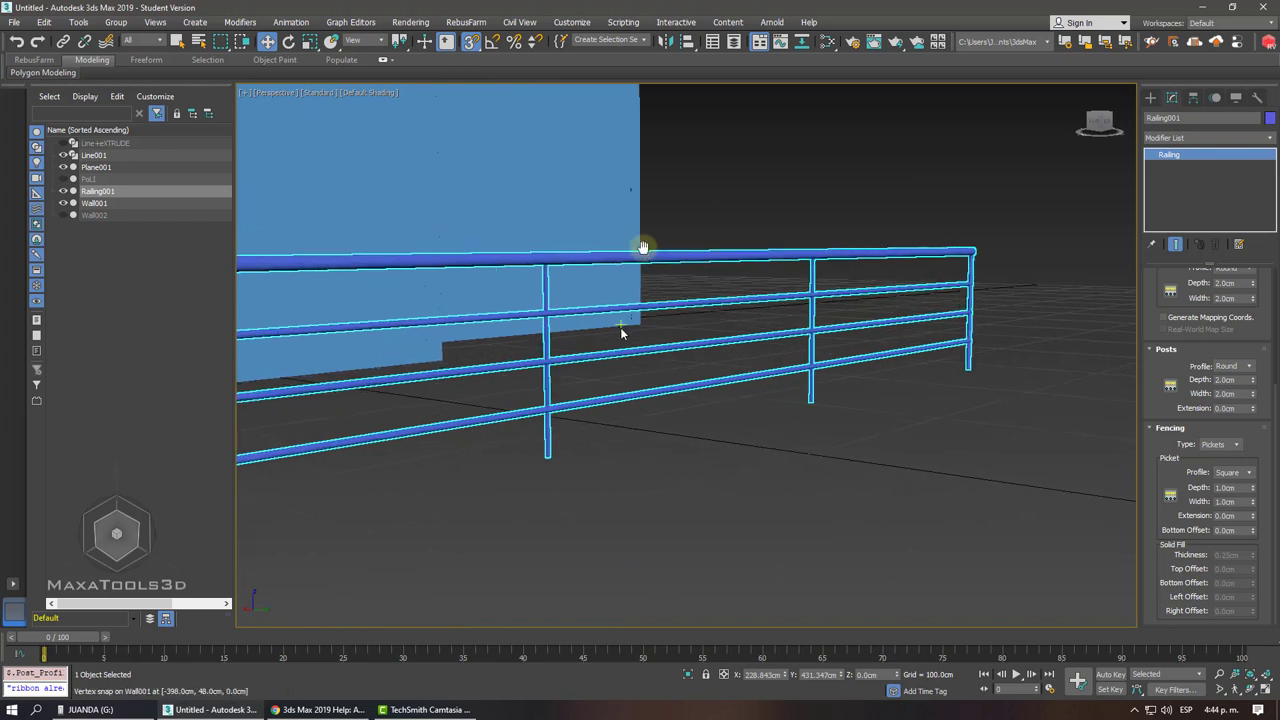
middle_click_drag(621, 332, 1110, 373)
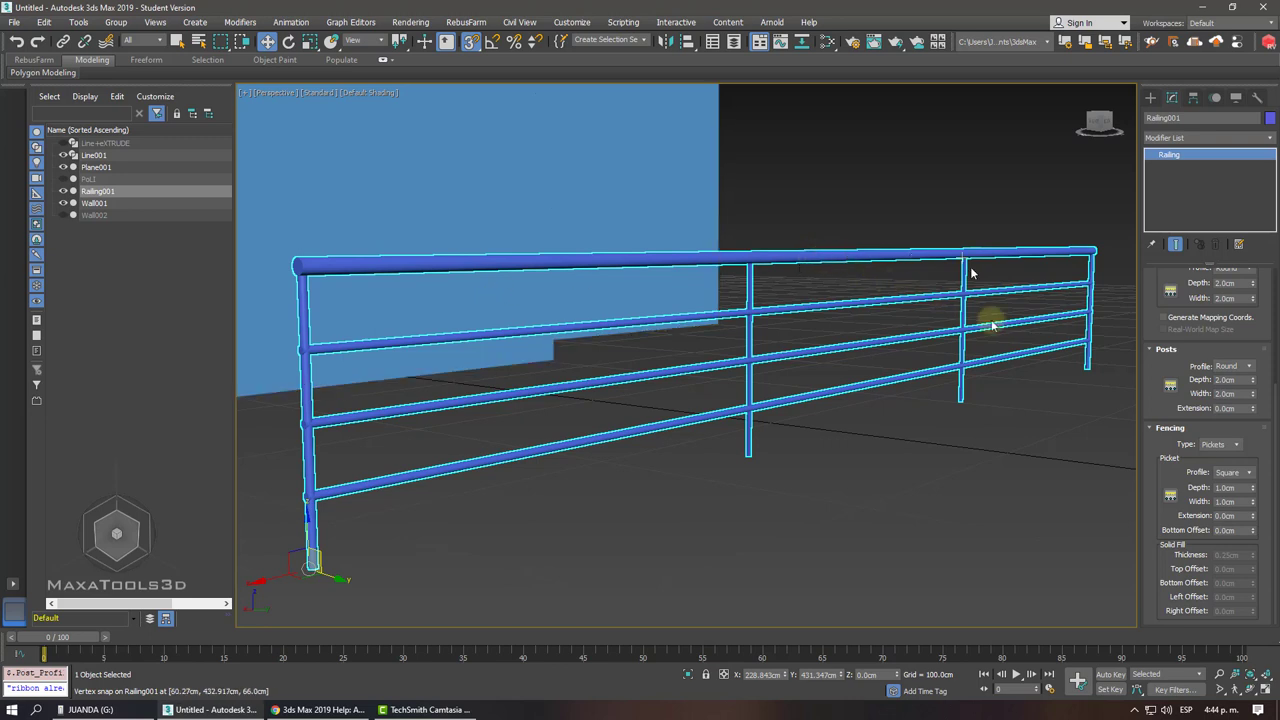
Set the Post Spacing Count to 4 and close the dialog.
left_click(1170, 385)
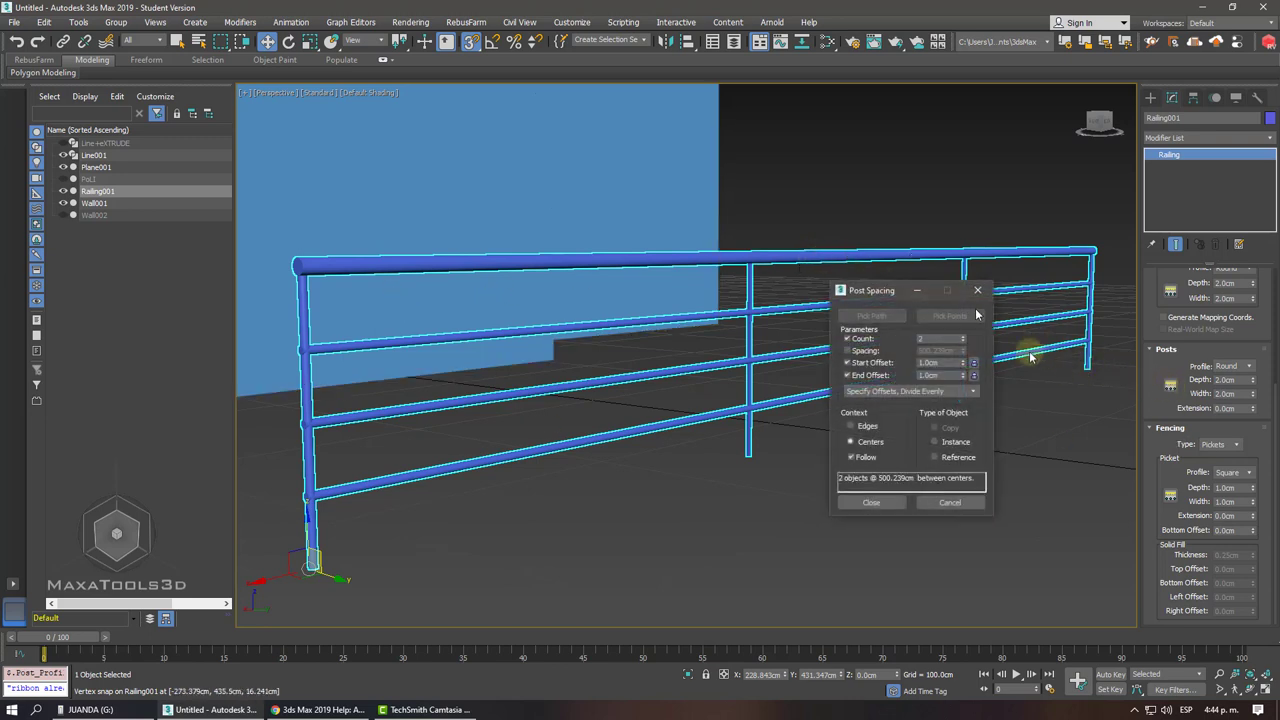
left_click(963, 338)
left_click(963, 338)
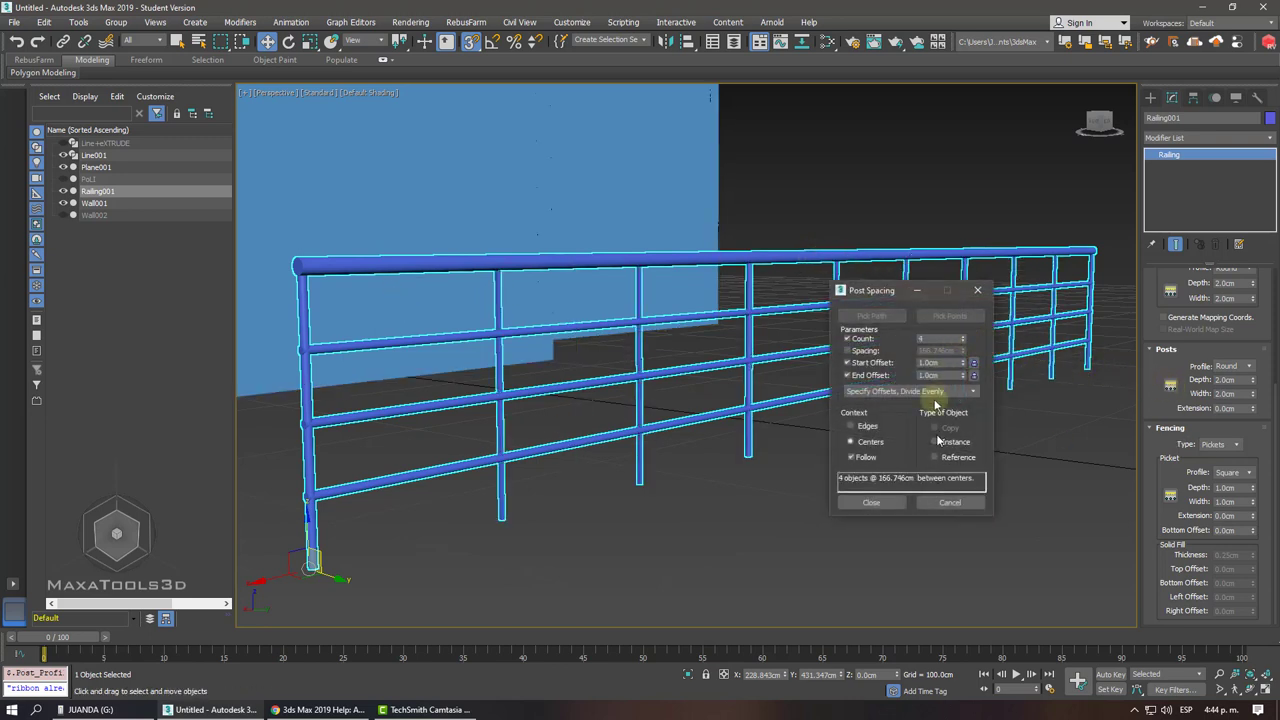
left_click(871, 502)
Deselect, orbit so the railing runs across the view, and reselect Railing001.
left_click(849, 508)
scroll(814, 515, "up", 2)
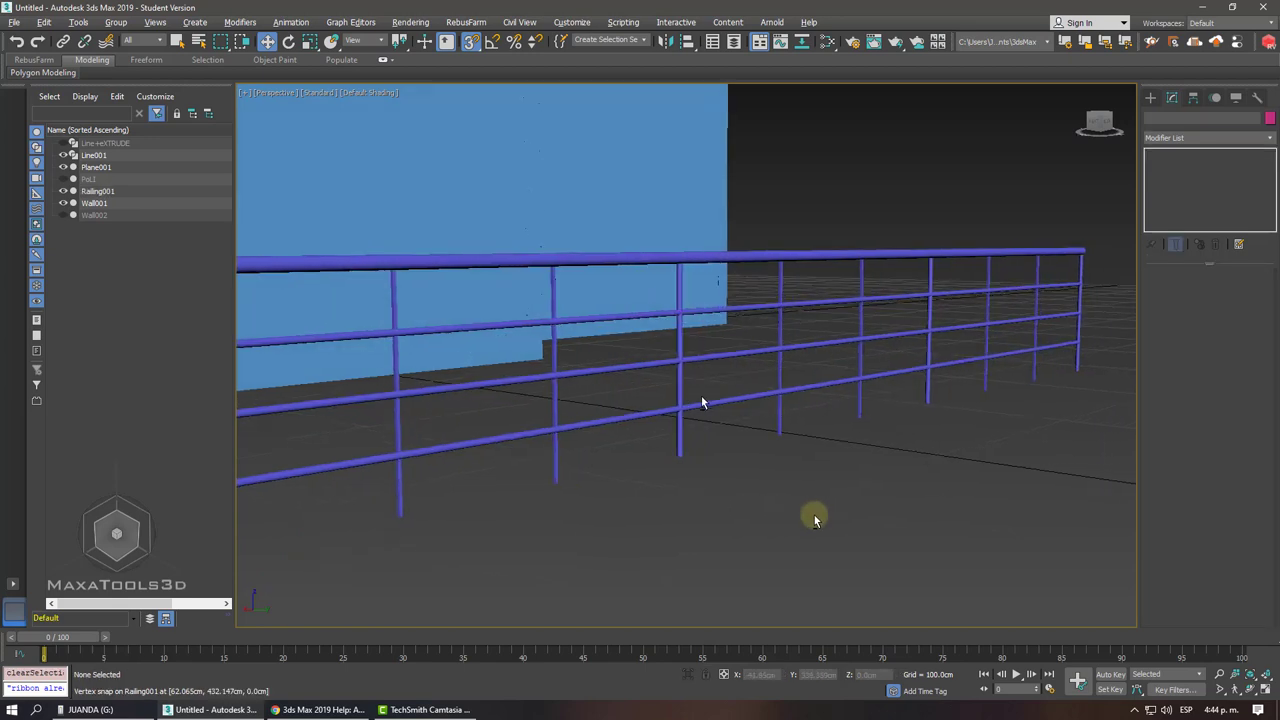
middle_click_drag(814, 515, 788, 418, "alt")
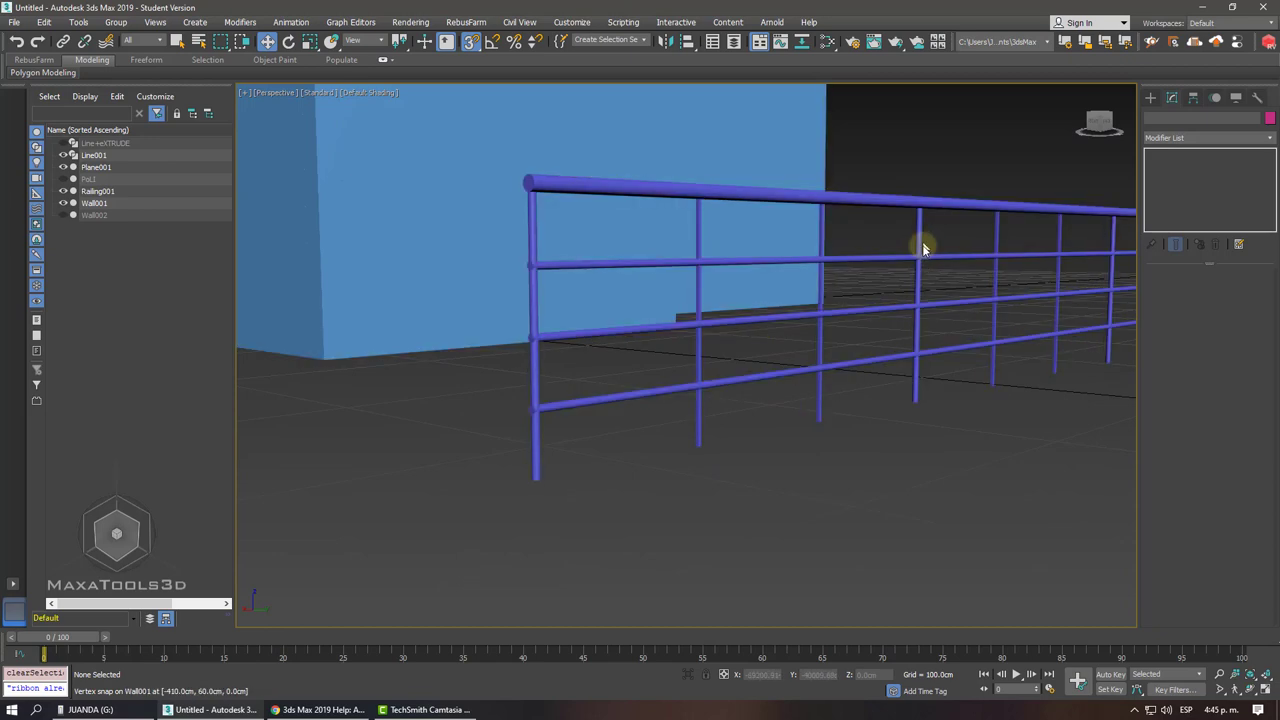
middle_click_drag(922, 246, 971, 200, "alt")
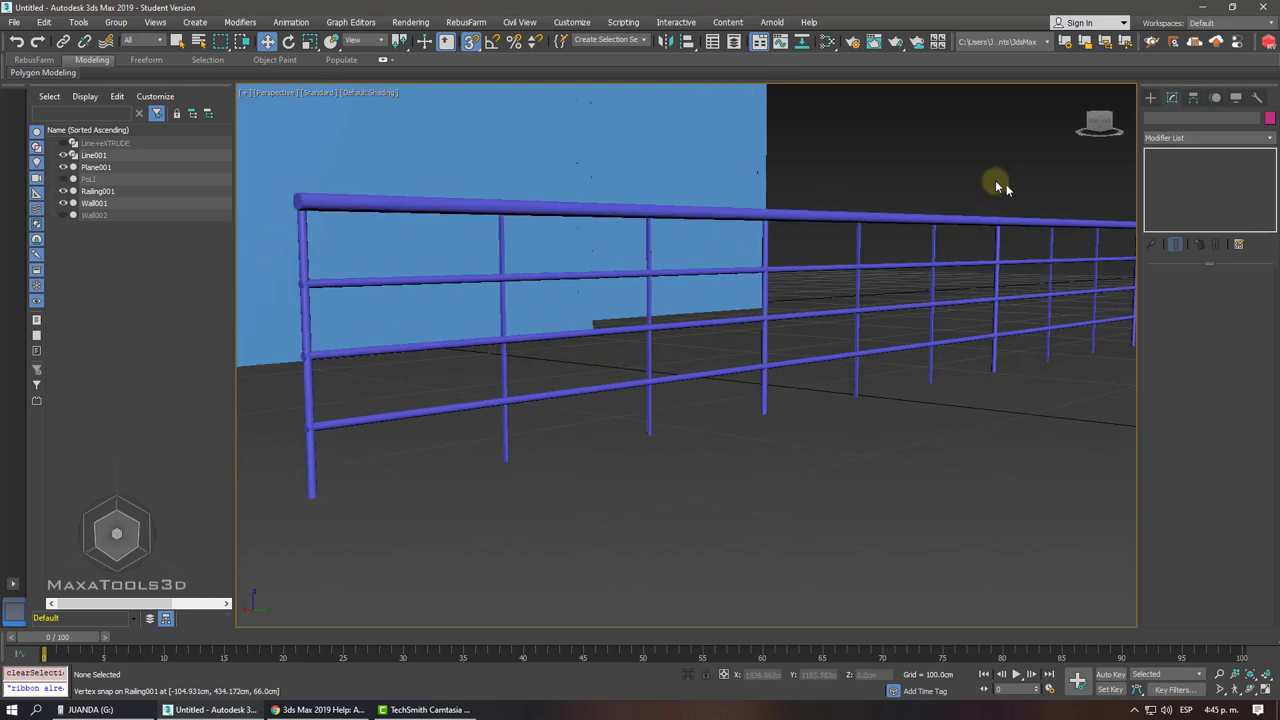
left_click(971, 276)
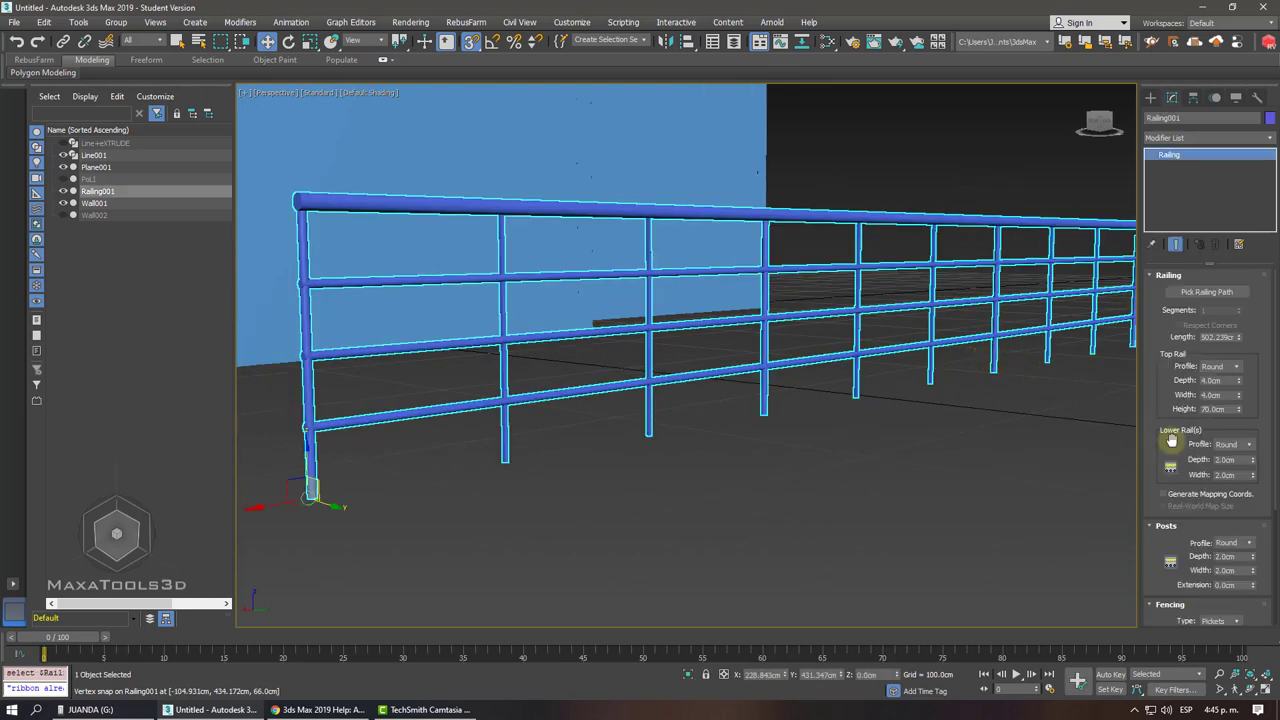
scroll(1171, 440, "down", 3)
scroll(1166, 400, "up", 2)
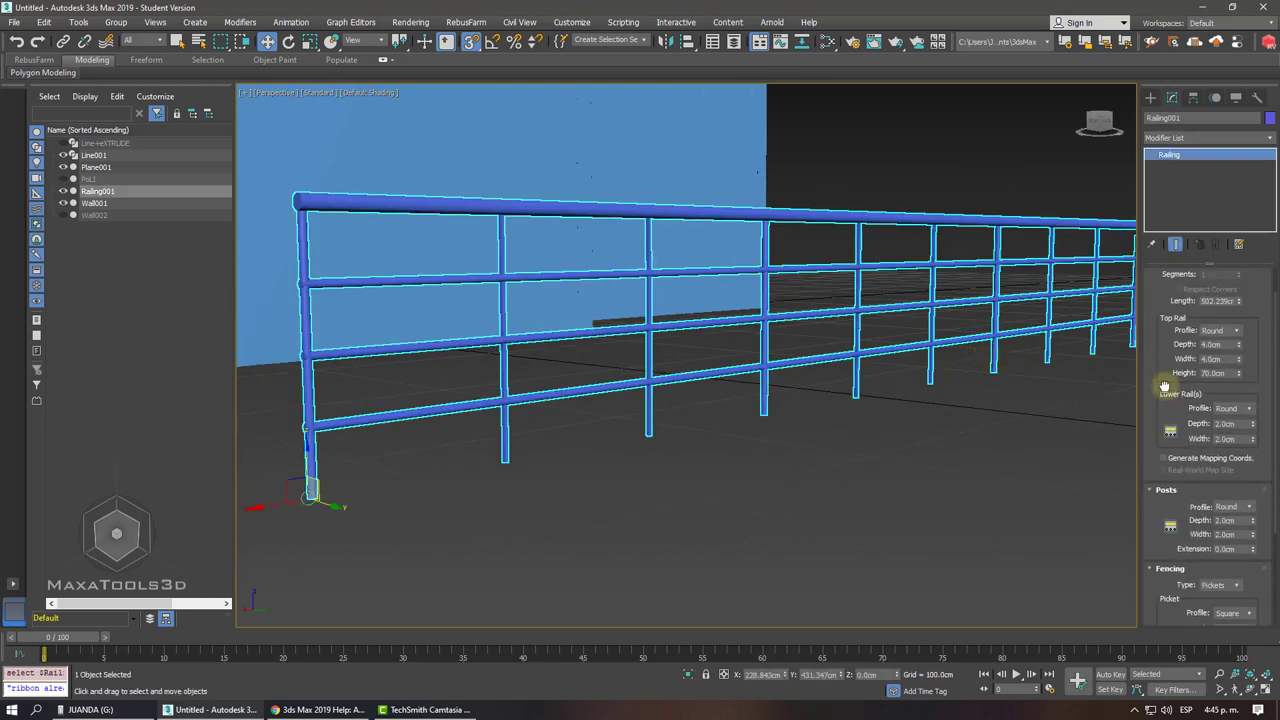
scroll(1165, 300, "down", 4)
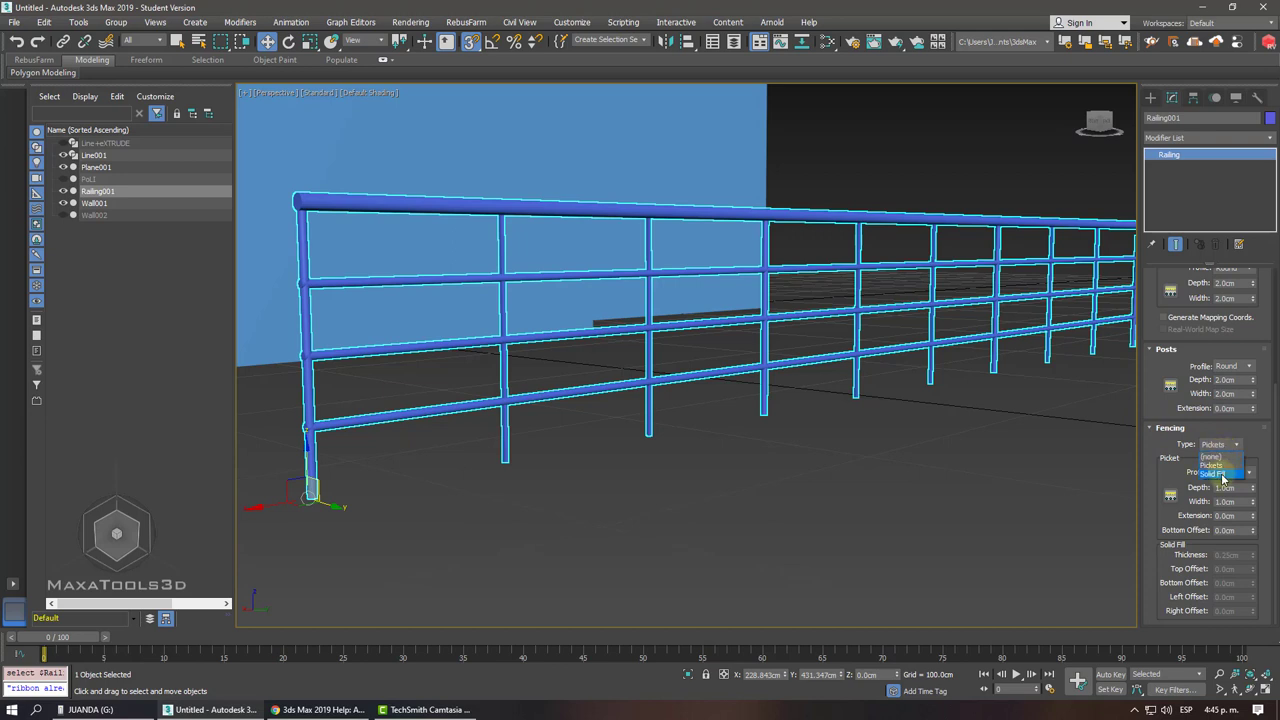
Switch fencing to Solid Fill and set the Lower Rail Spacing Count to 2.
left_click(1220, 476)
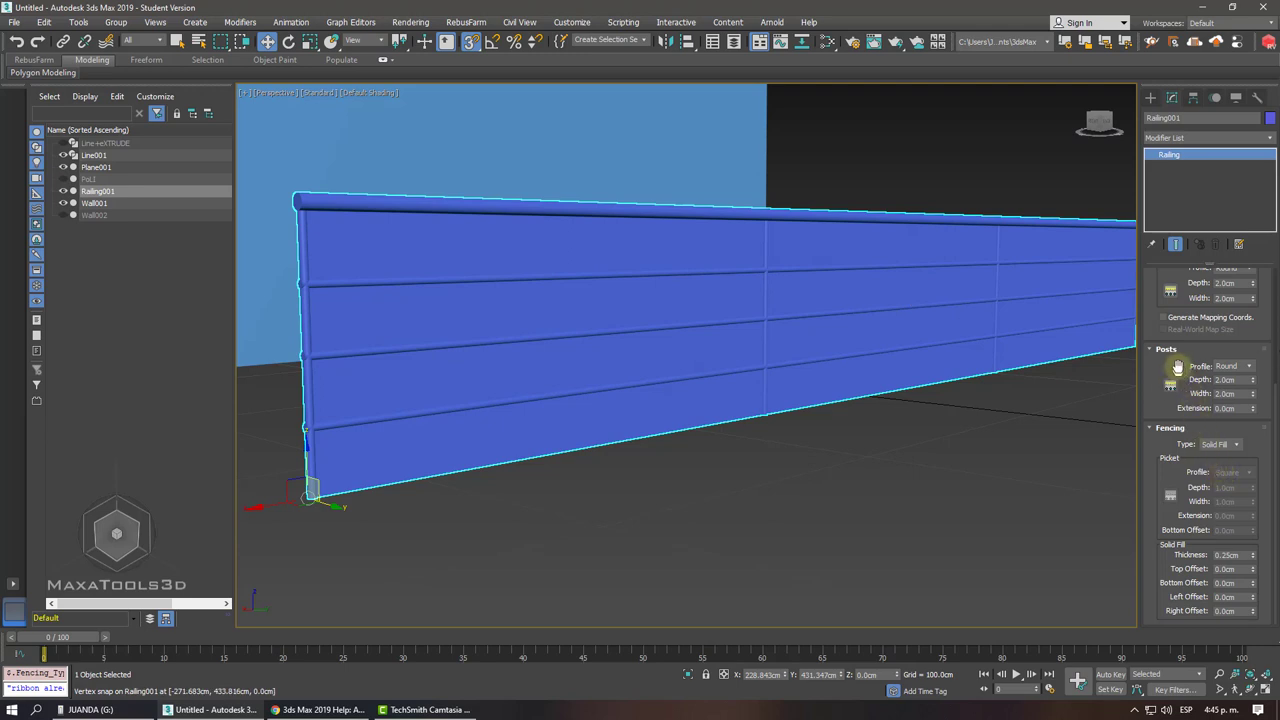
scroll(1178, 366, "up", 2)
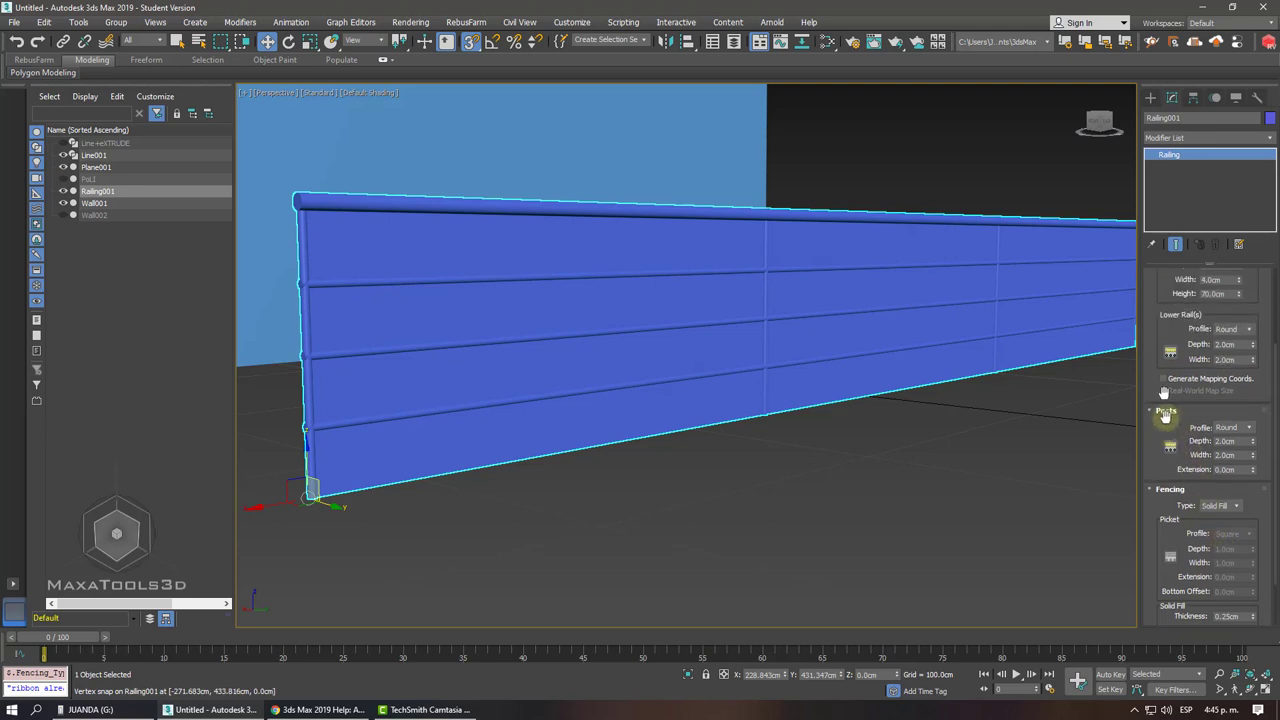
left_click(1170, 352)
left_click(963, 343)
left_click(963, 343)
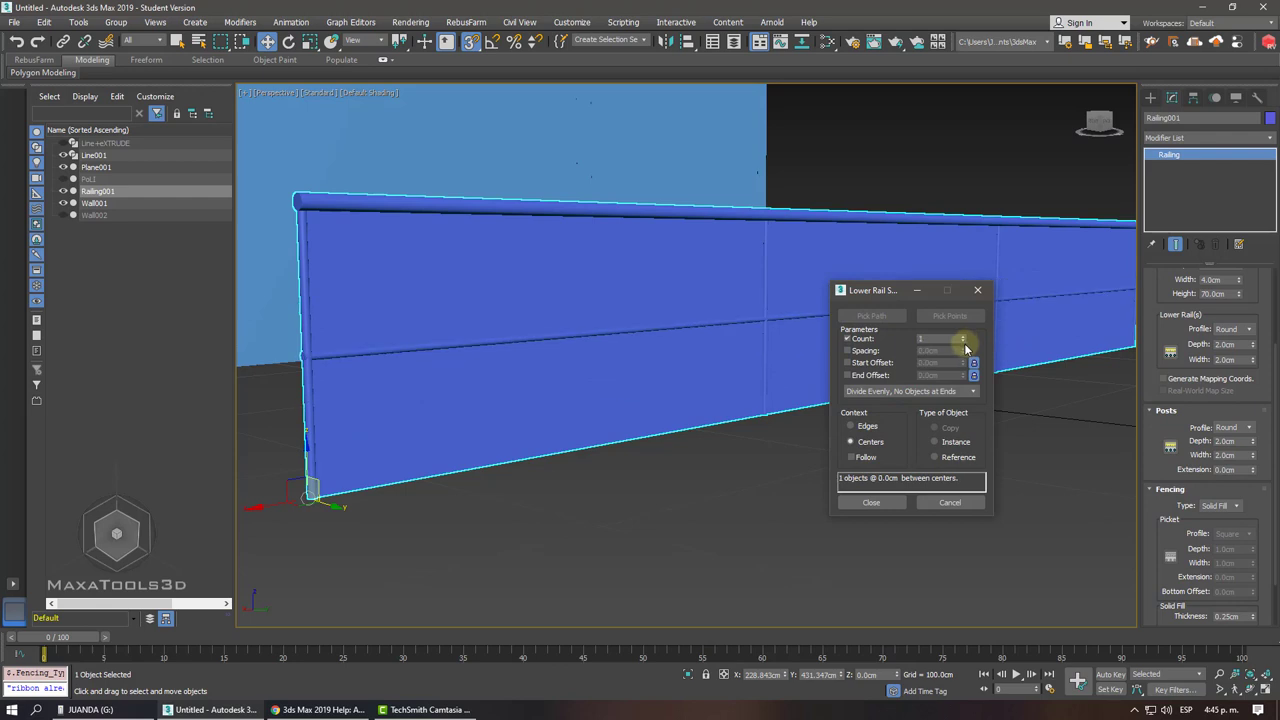
left_click(846, 339)
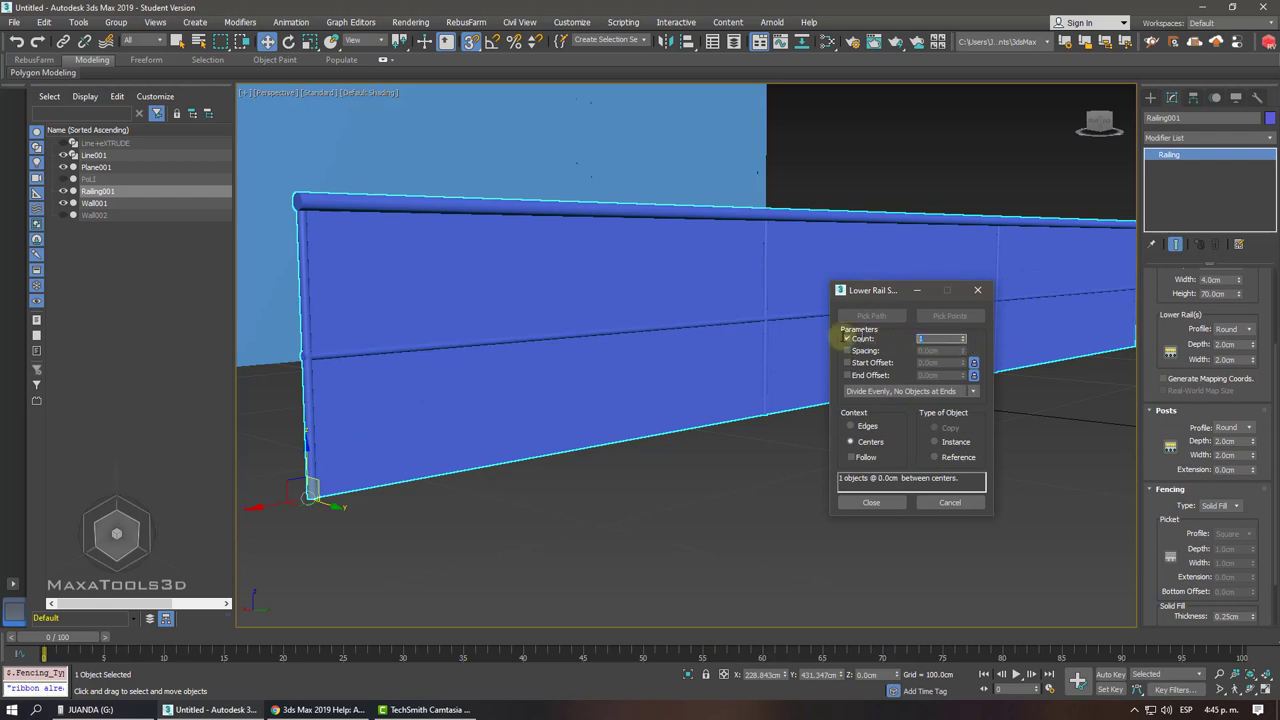
type("0")
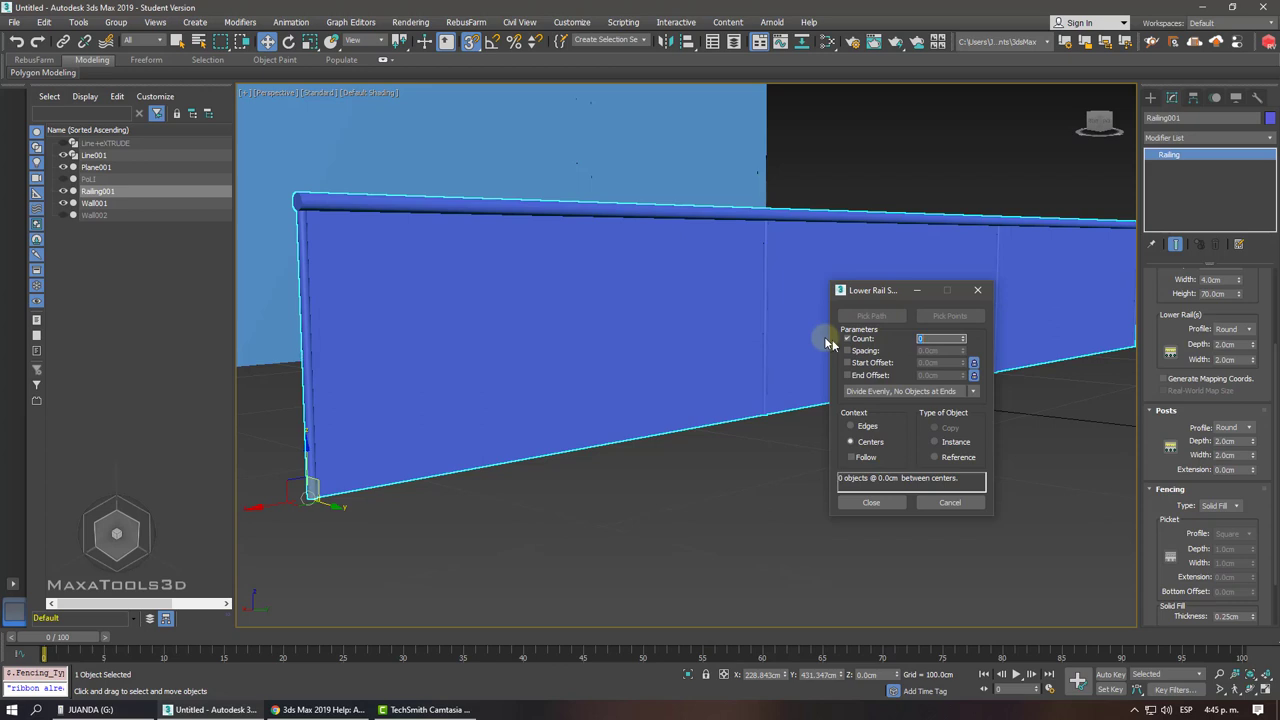
double_click(963, 337)
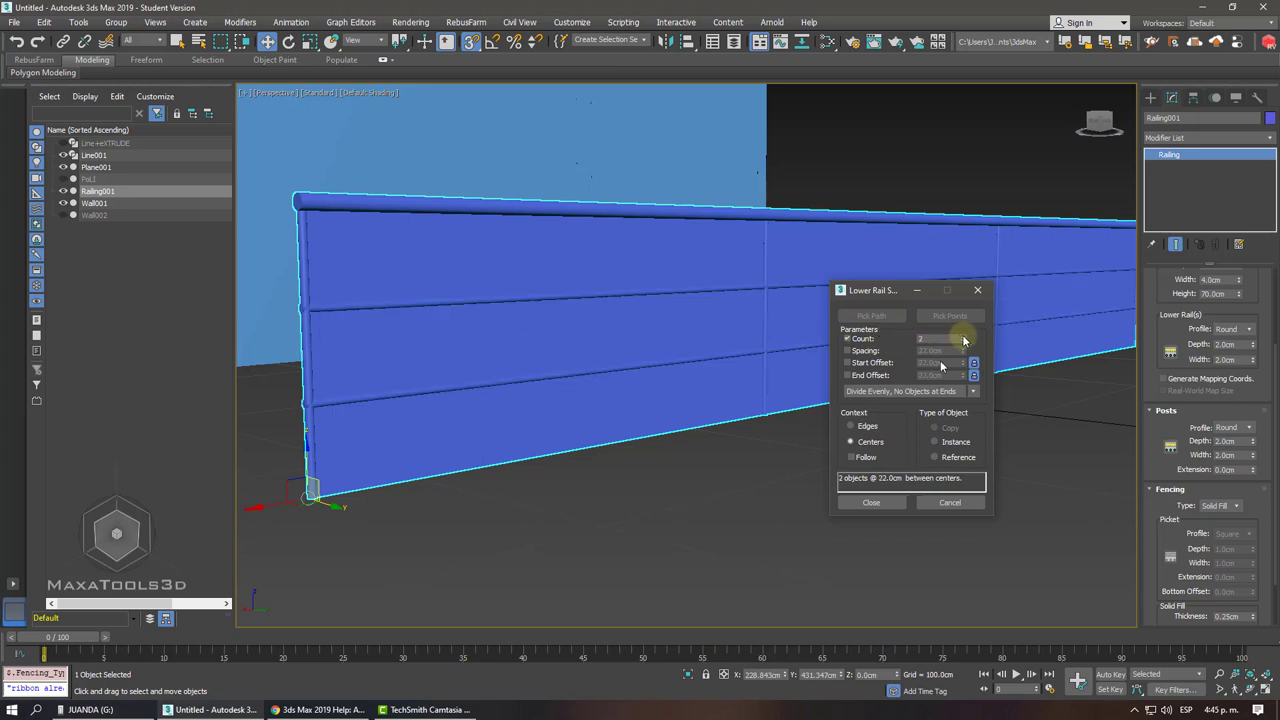
left_click(871, 502)
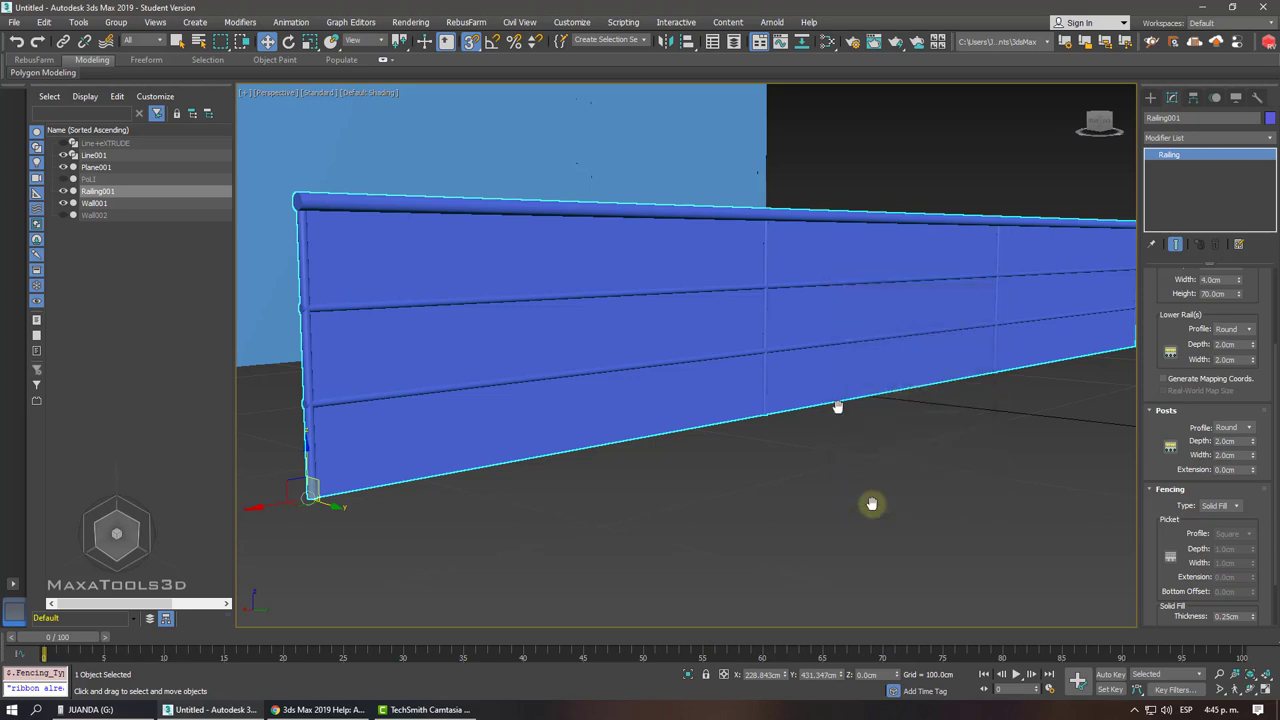
middle_click_drag(871, 503, 866, 506)
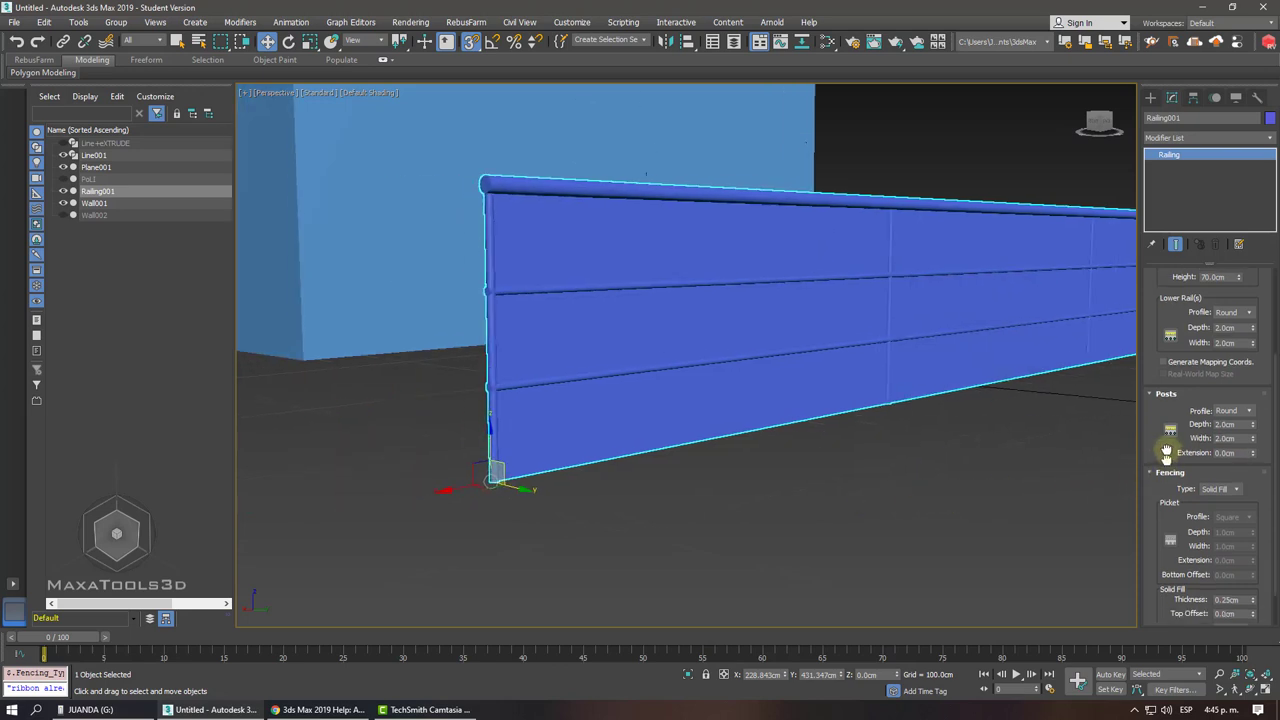
Restore the earlier viewport view and reselect Solid Fill as the fencing type.
left_click_drag(1150, 476, 1165, 349)
scroll(997, 374, "up", 5)
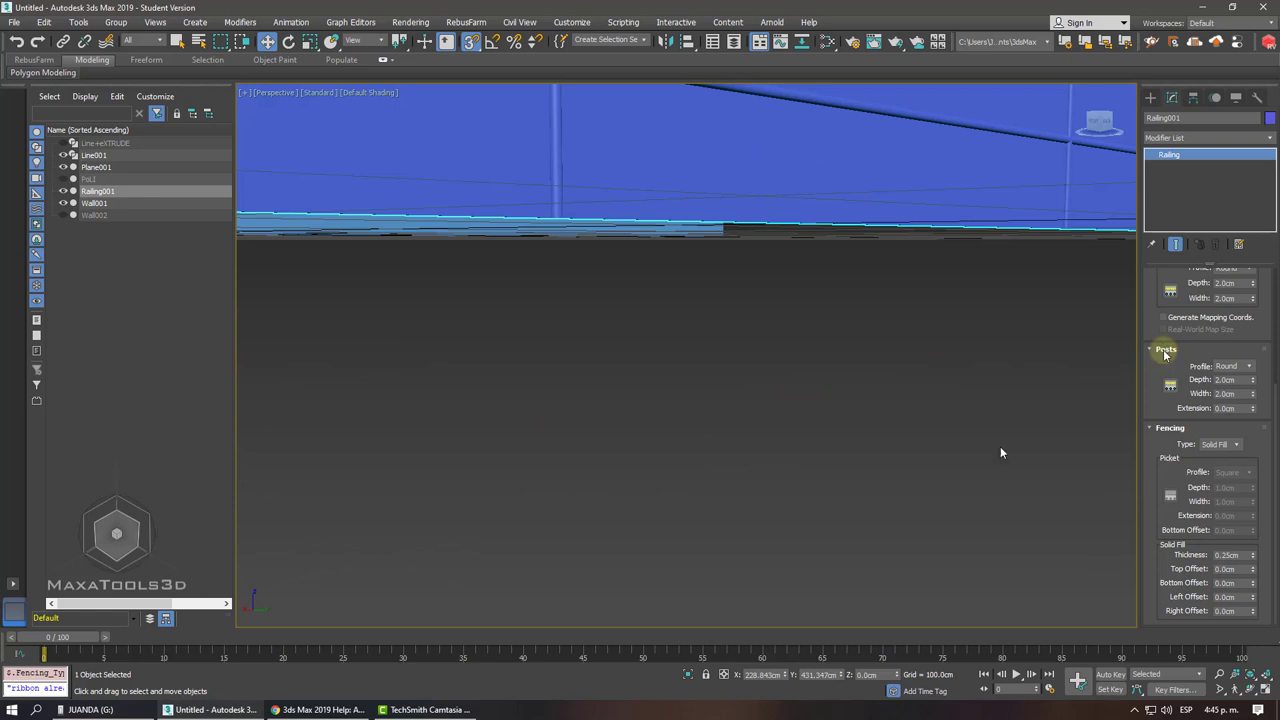
middle_click_drag(1001, 453, 1009, 504, "alt")
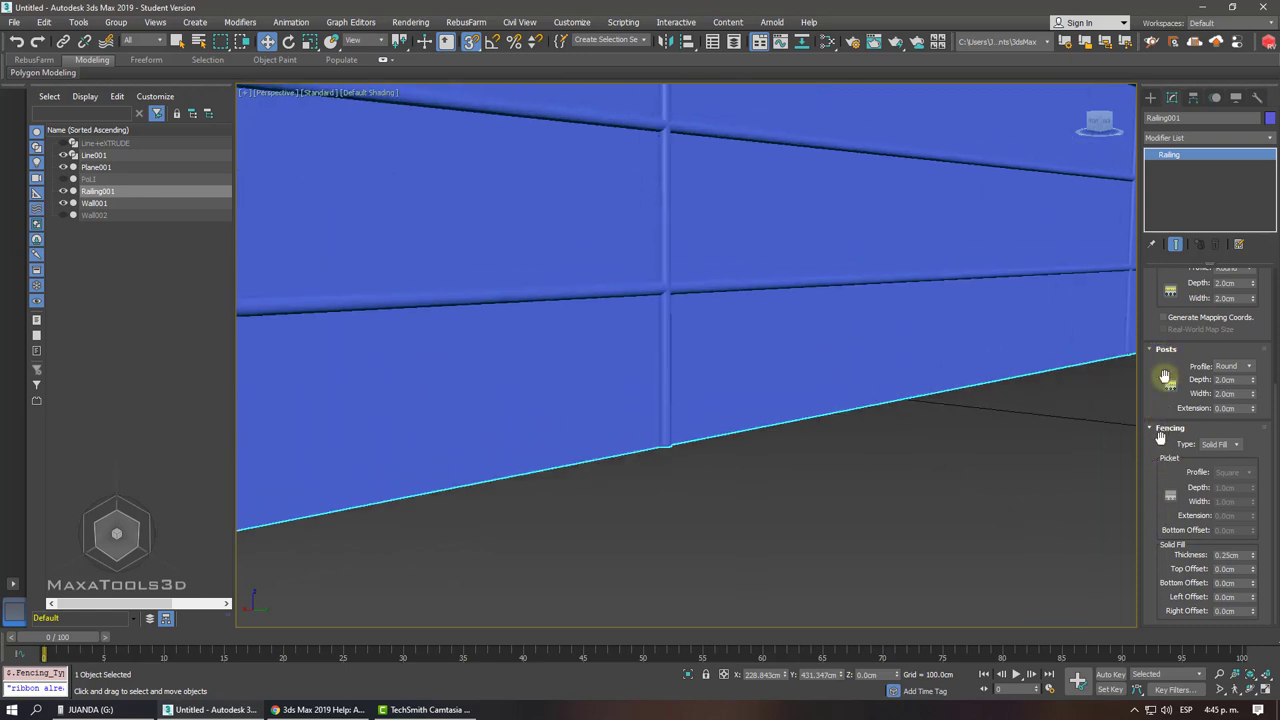
key("shift+z")
key("shift+z")
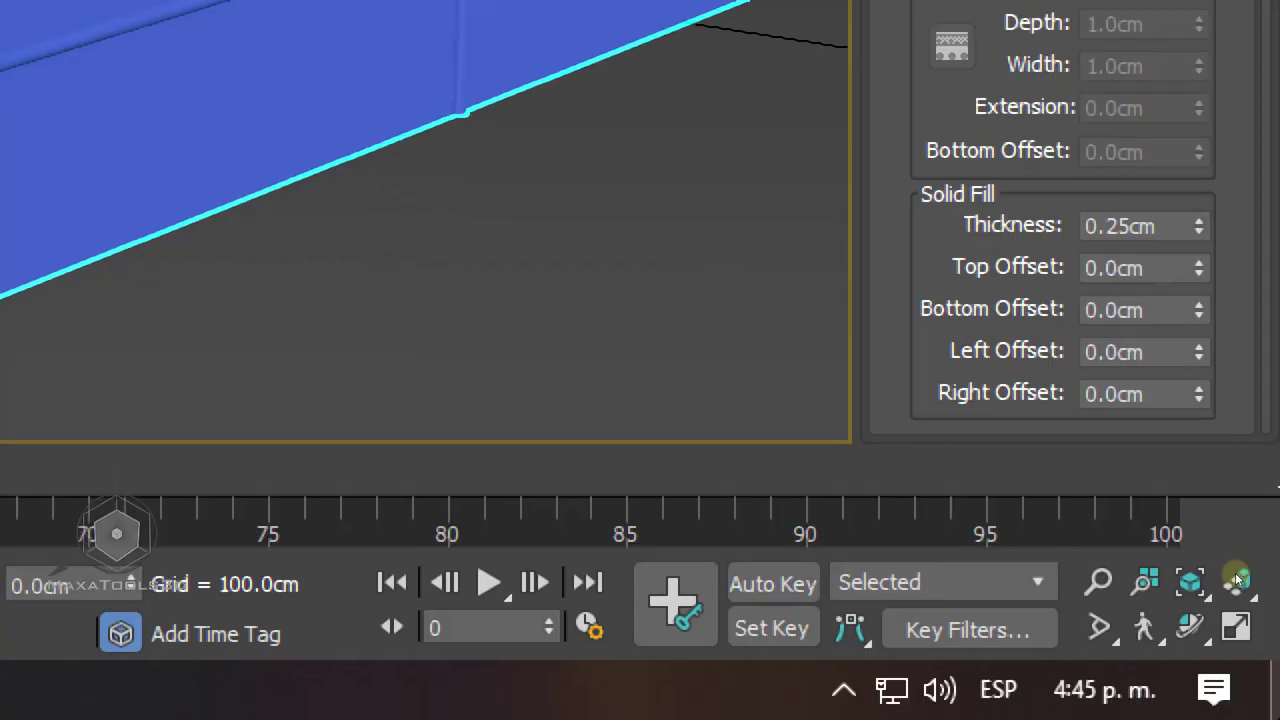
key("shift+z")
key("shift+z")
key("shift+z")
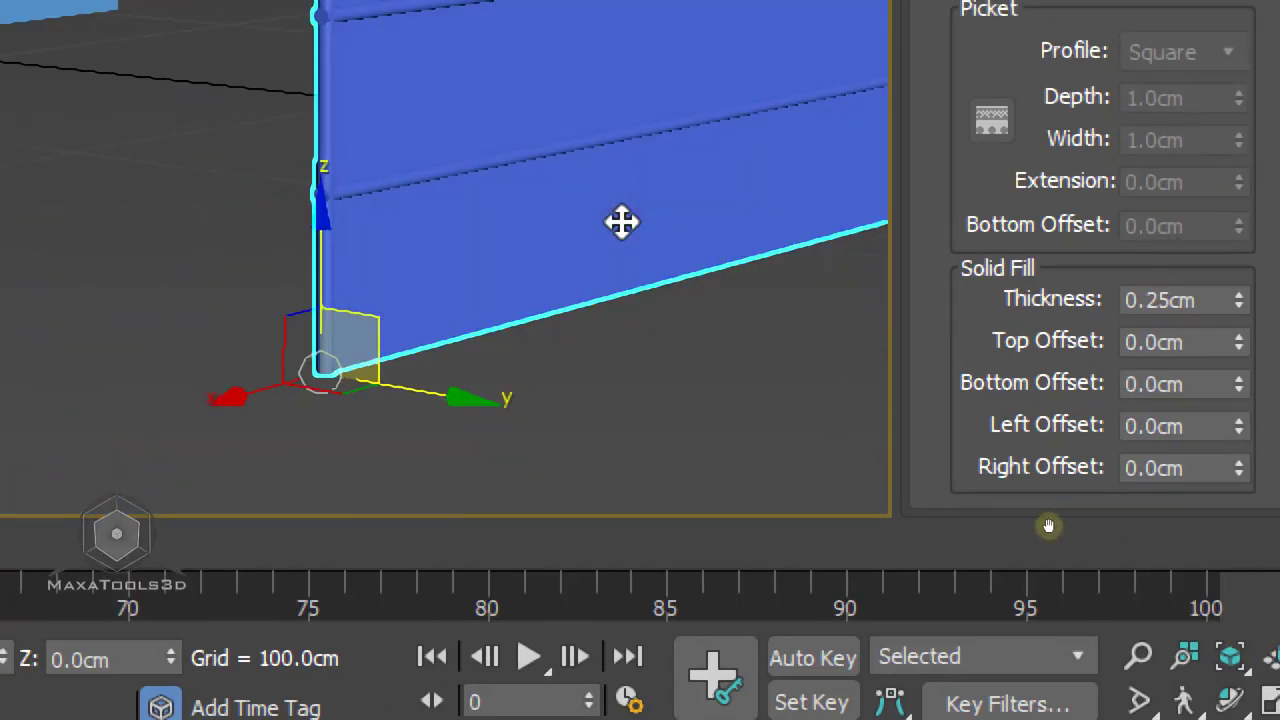
key("shift+z")
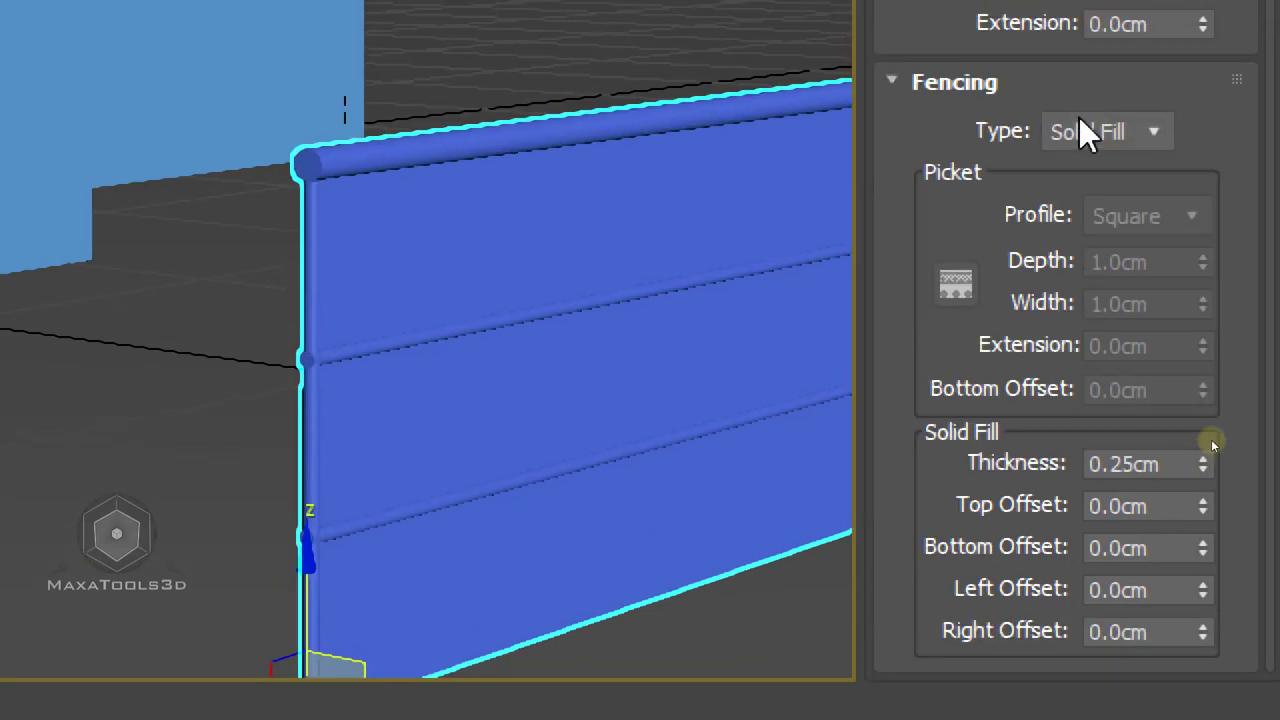
left_click(1085, 133)
left_click(1070, 189)
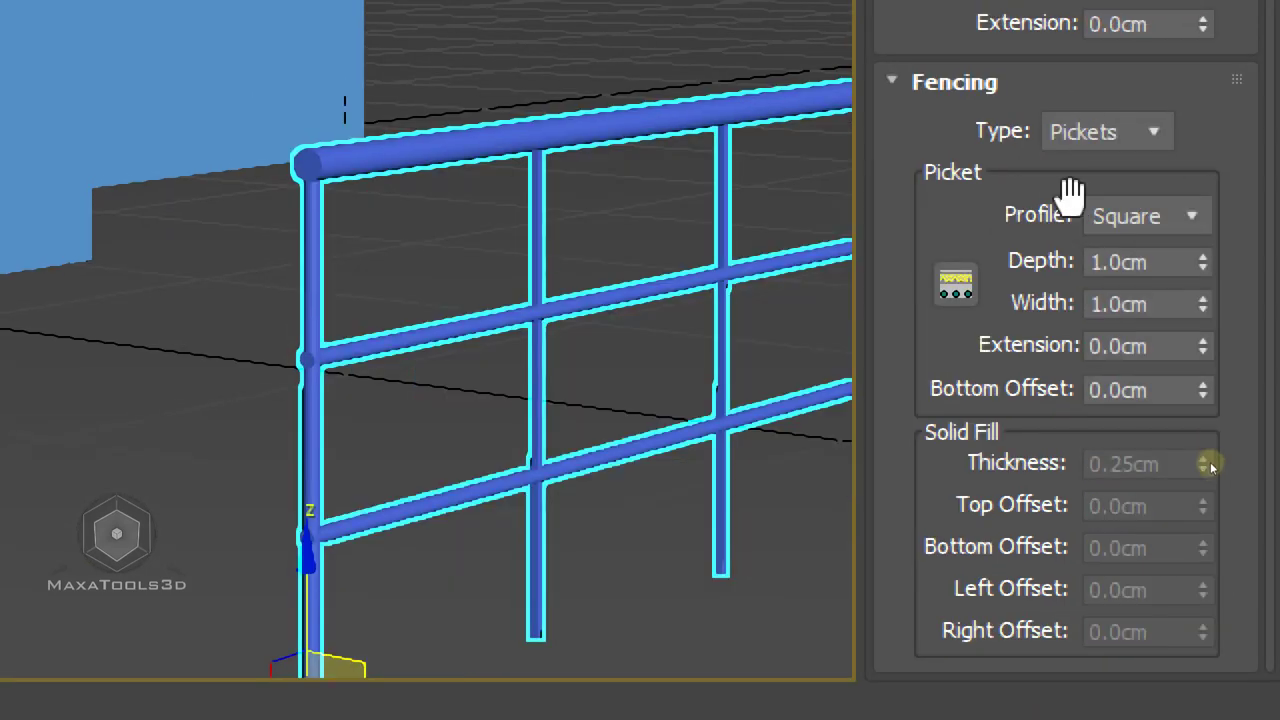
left_click(1100, 133)
left_click(1048, 218)
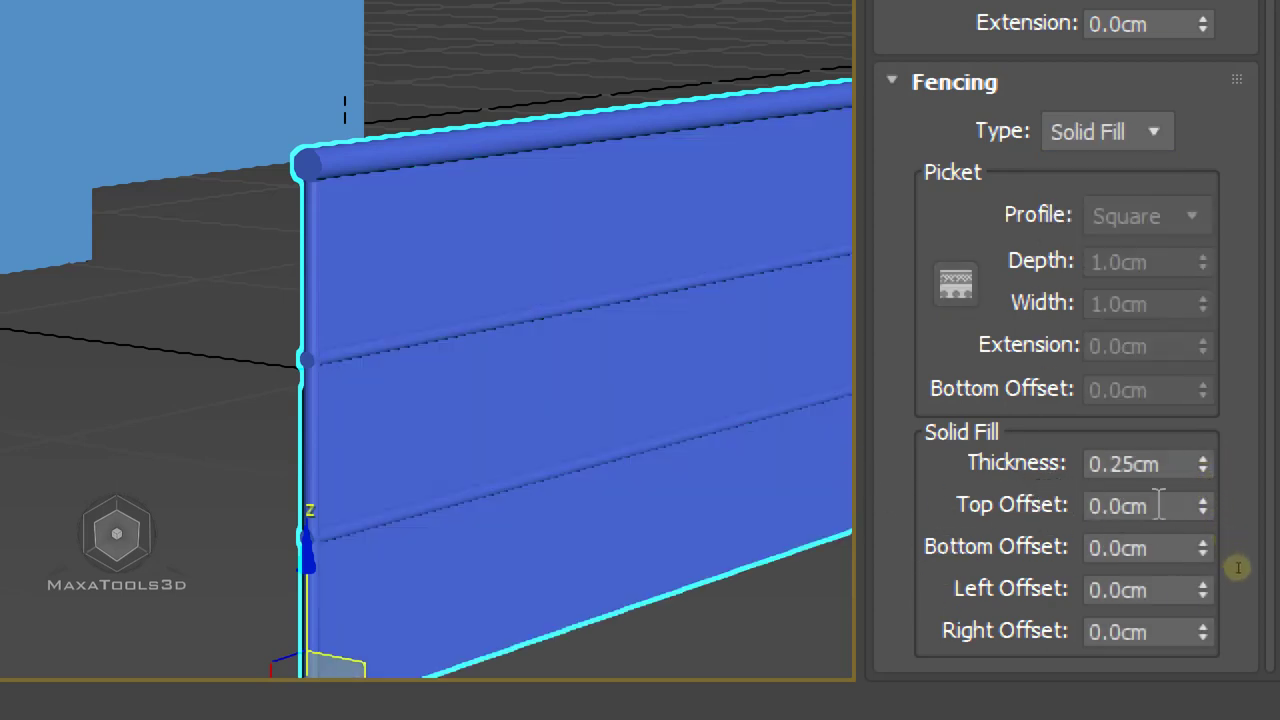
Set the Solid Fill Top, Bottom, Left and Right Offsets to 5cm each.
double_click(1160, 506)
type("5")
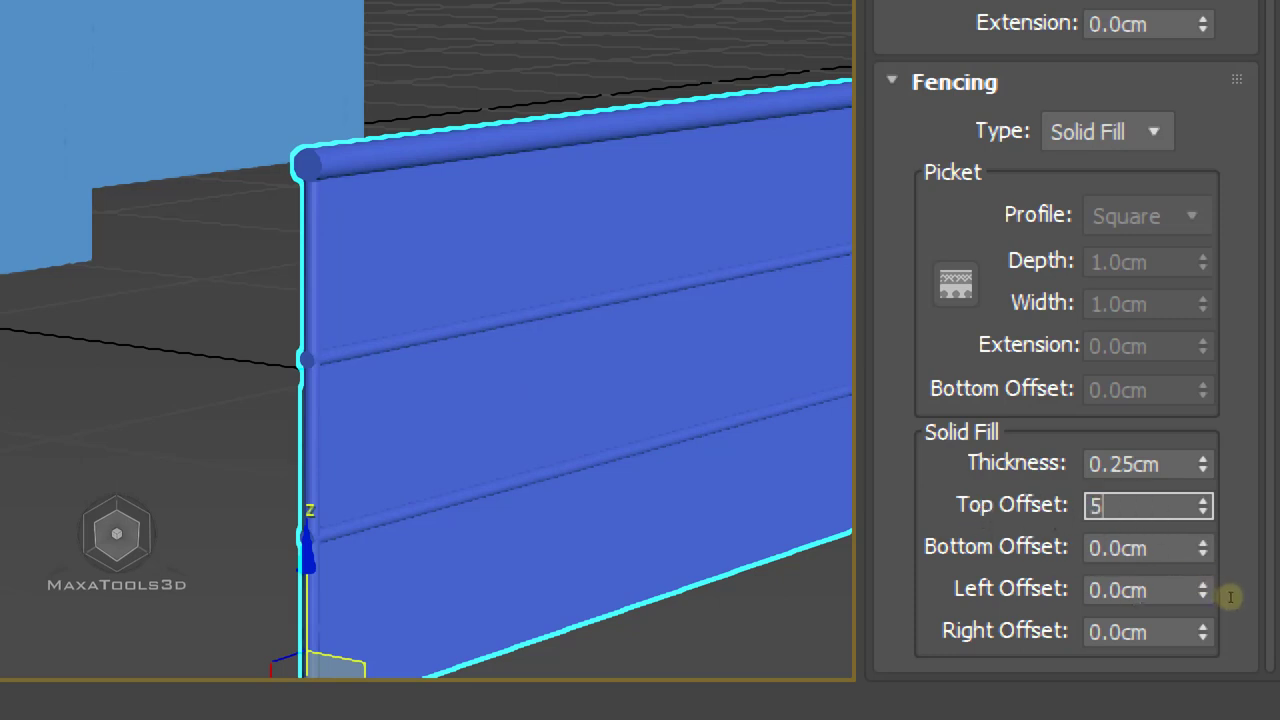
key("Return")
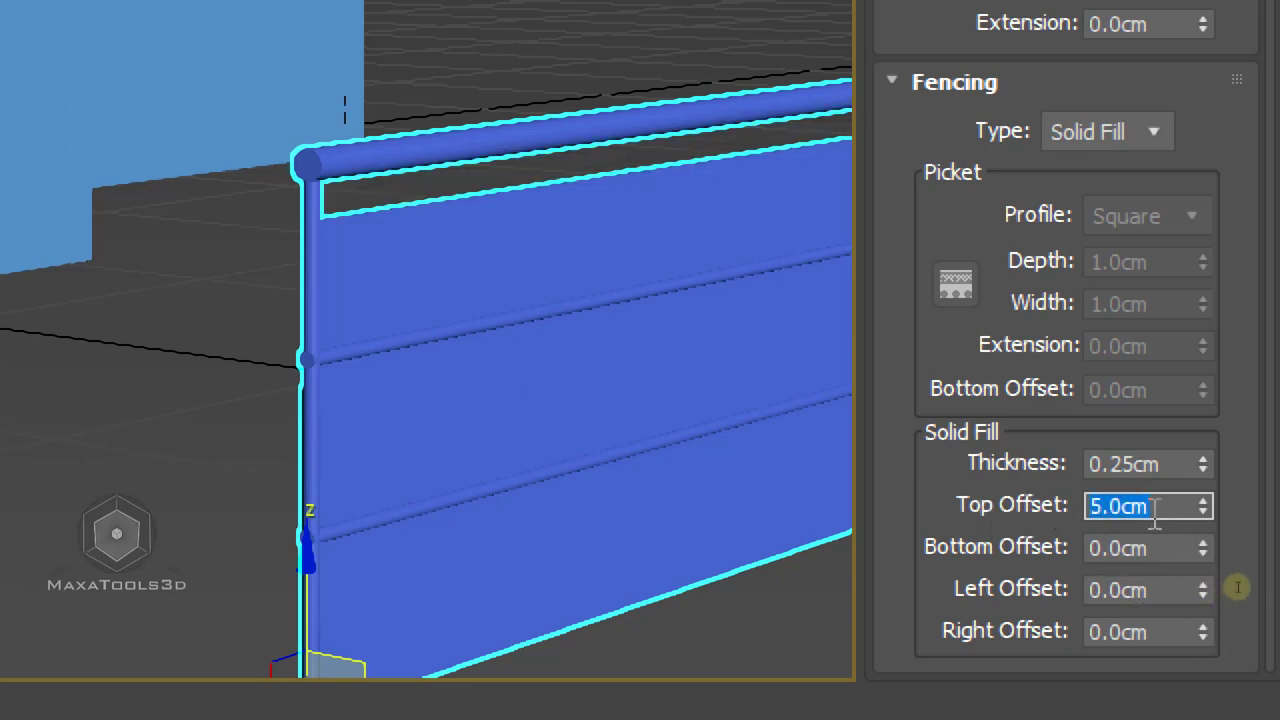
key("Tab")
type("5")
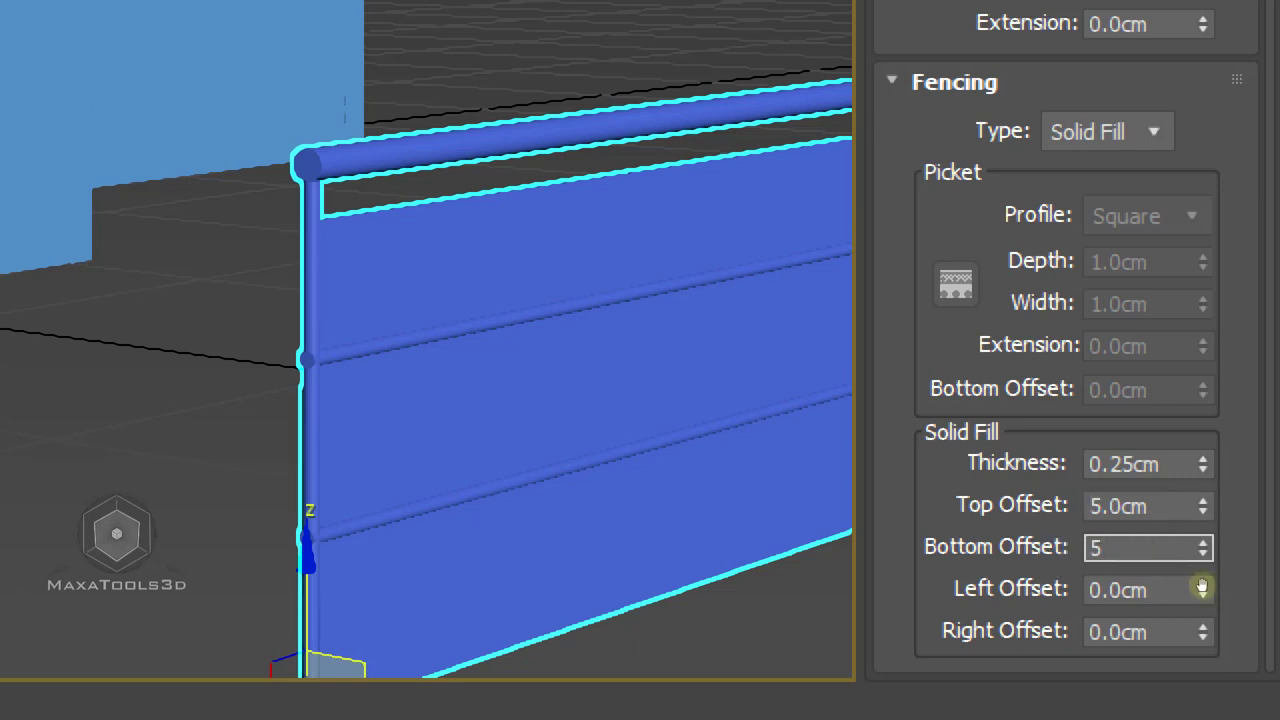
key("Return")
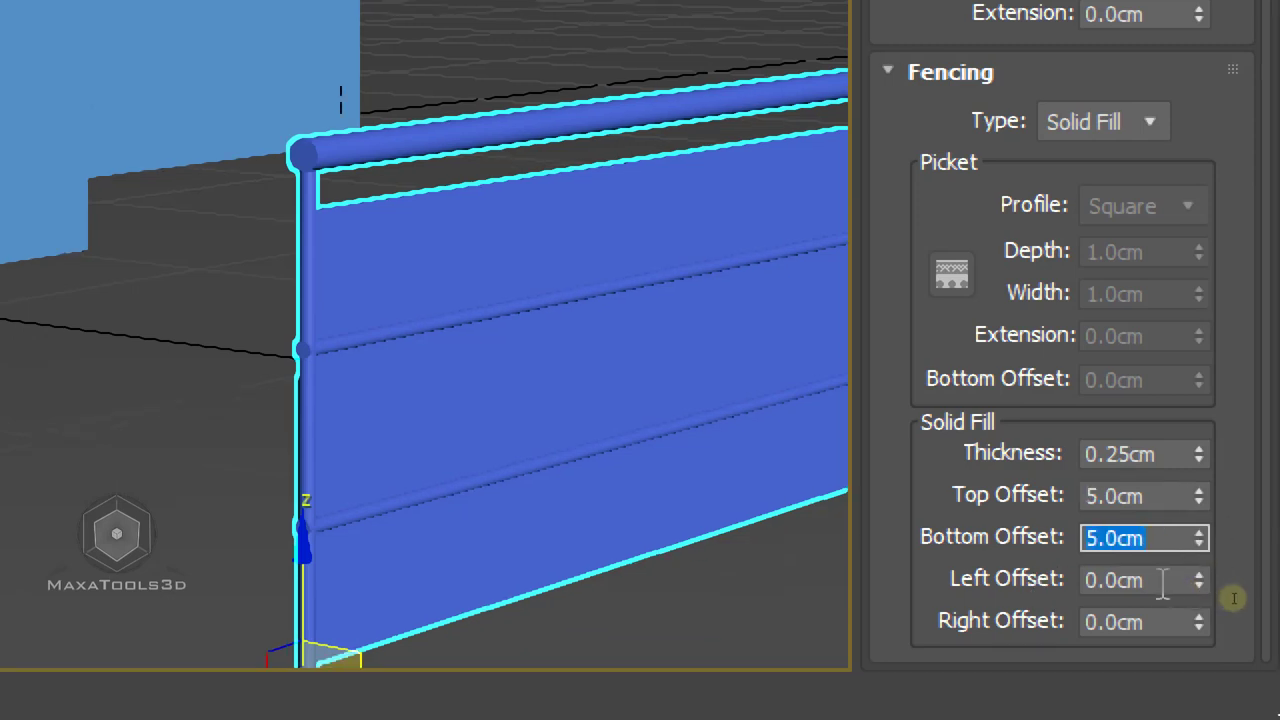
key("Tab")
type("5")
key("Return")
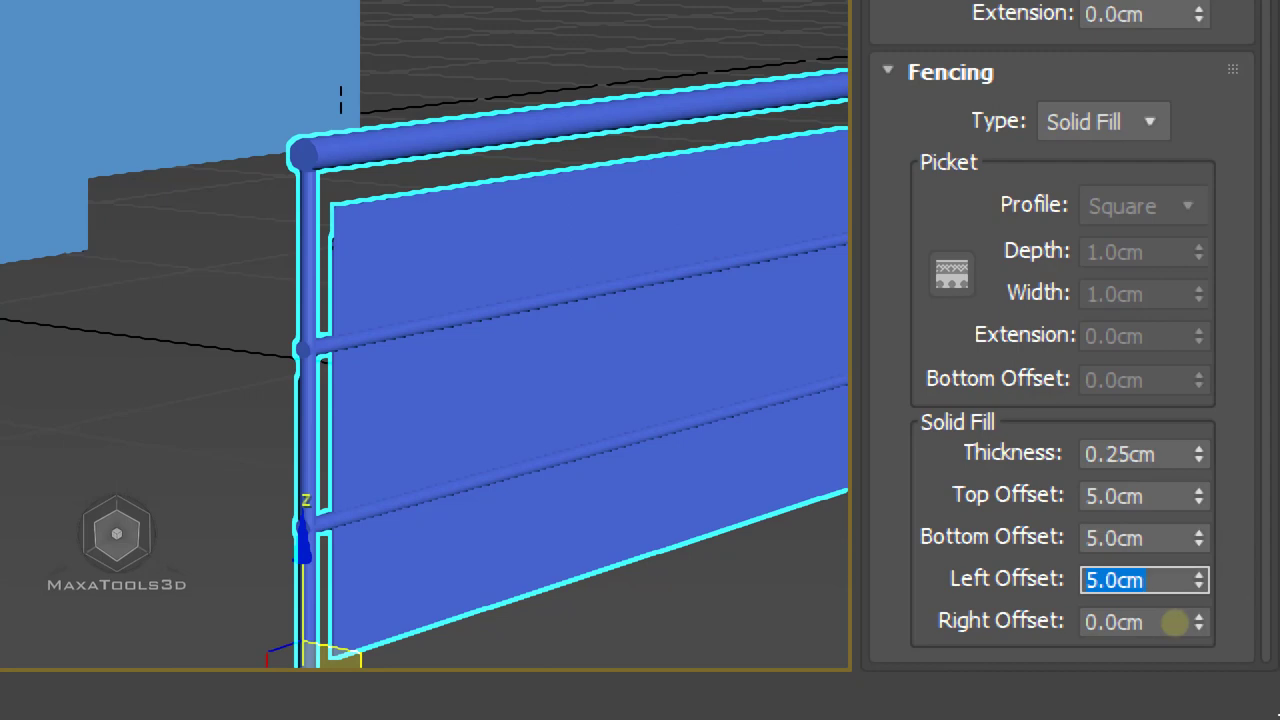
left_click(1150, 622)
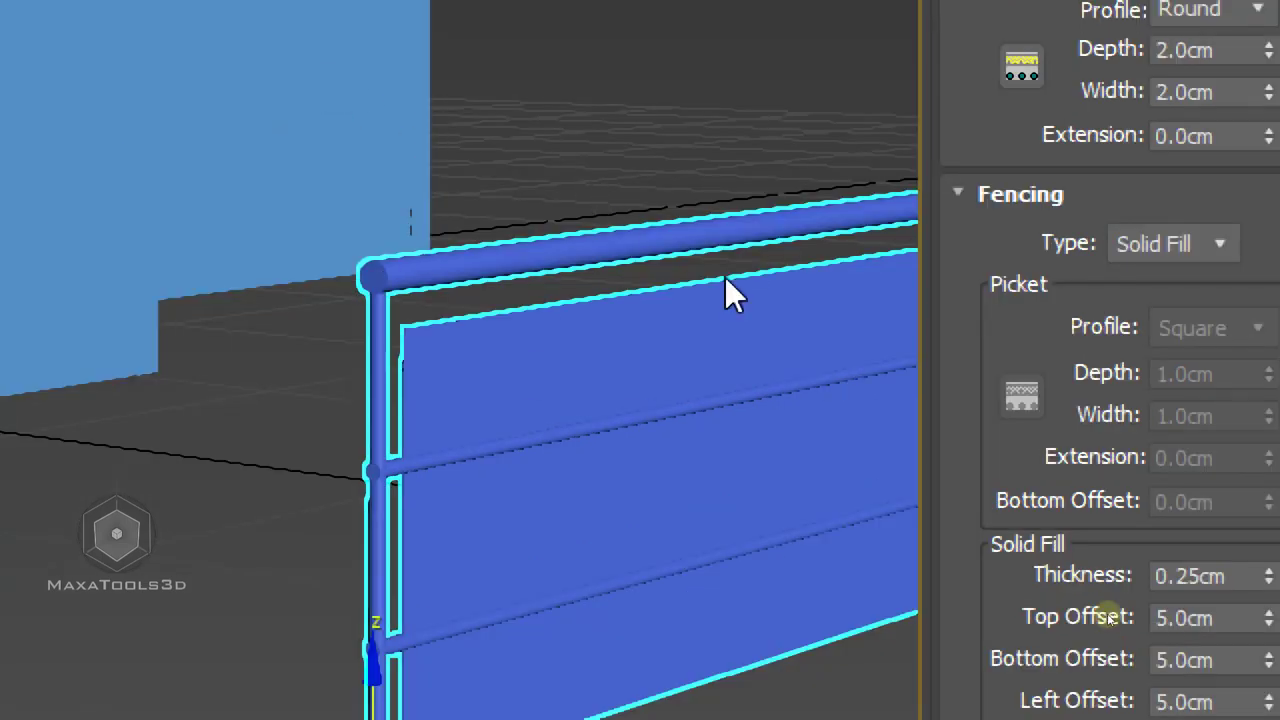
middle_click_drag(736, 291, 463, 263)
scroll(737, 300, "down", 3)
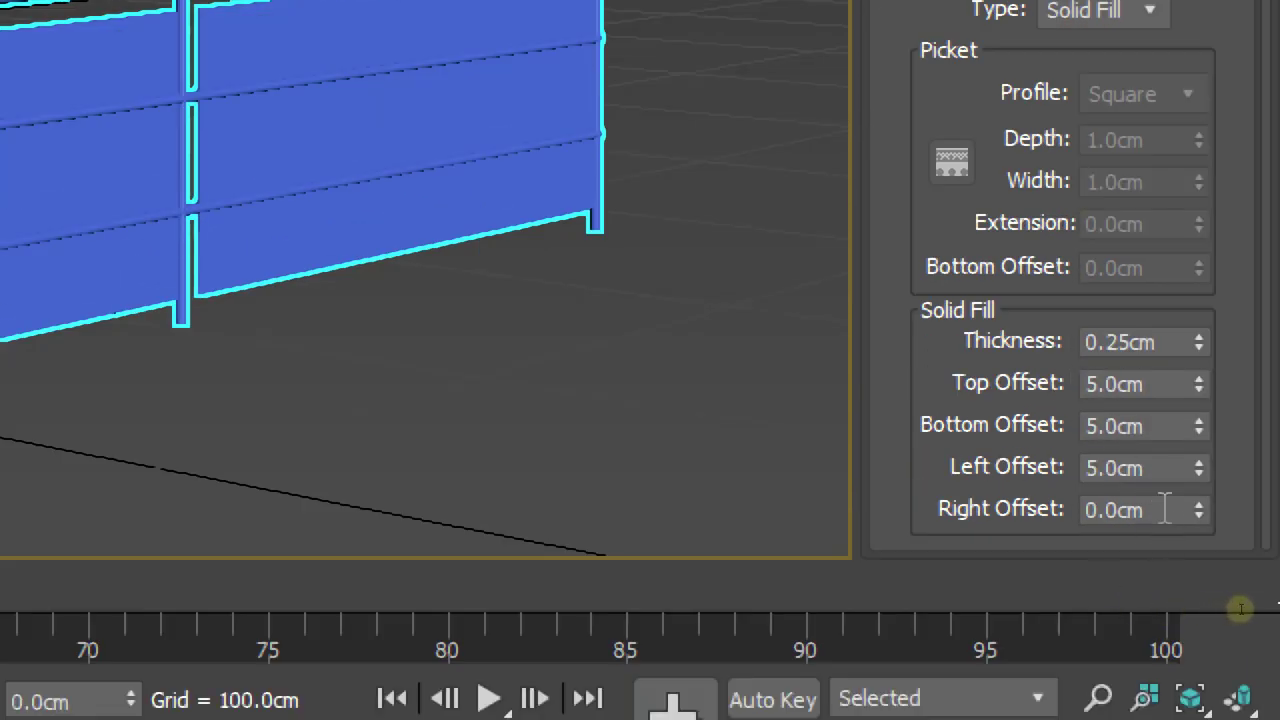
left_click(1165, 509)
type("5")
key("Return")
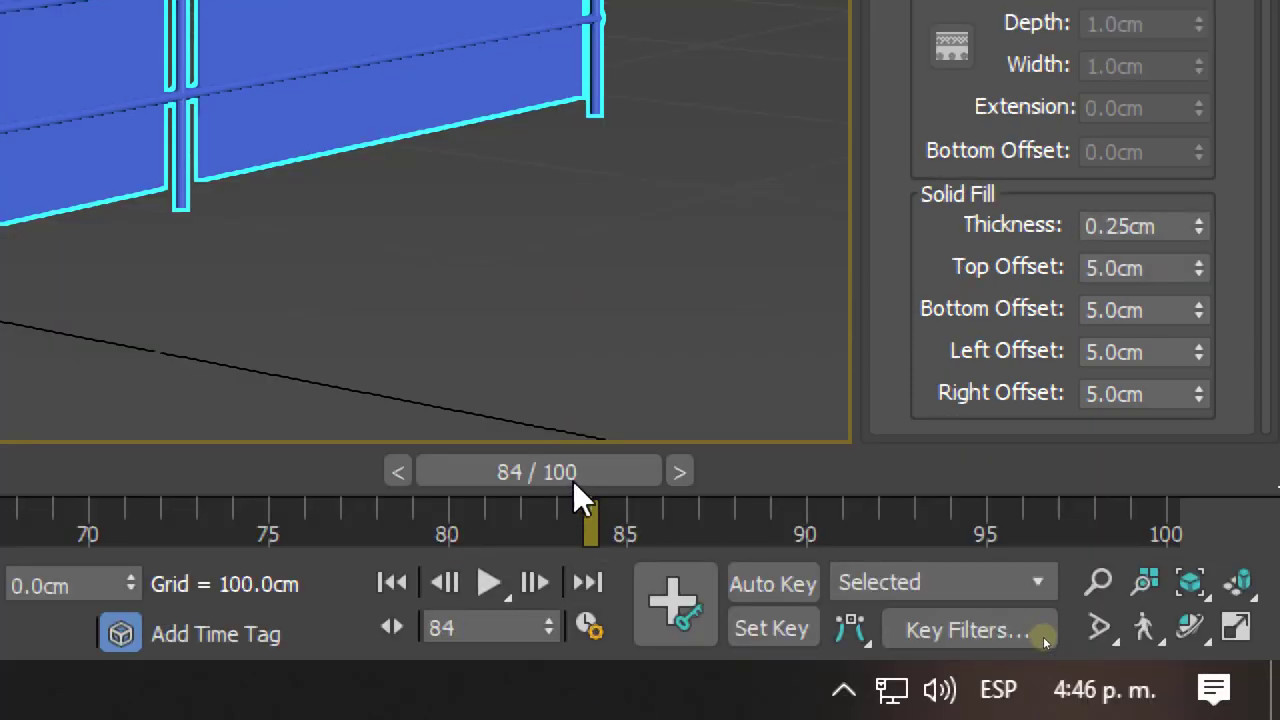
left_click_drag(573, 481, 342, 458)
key("super+period")
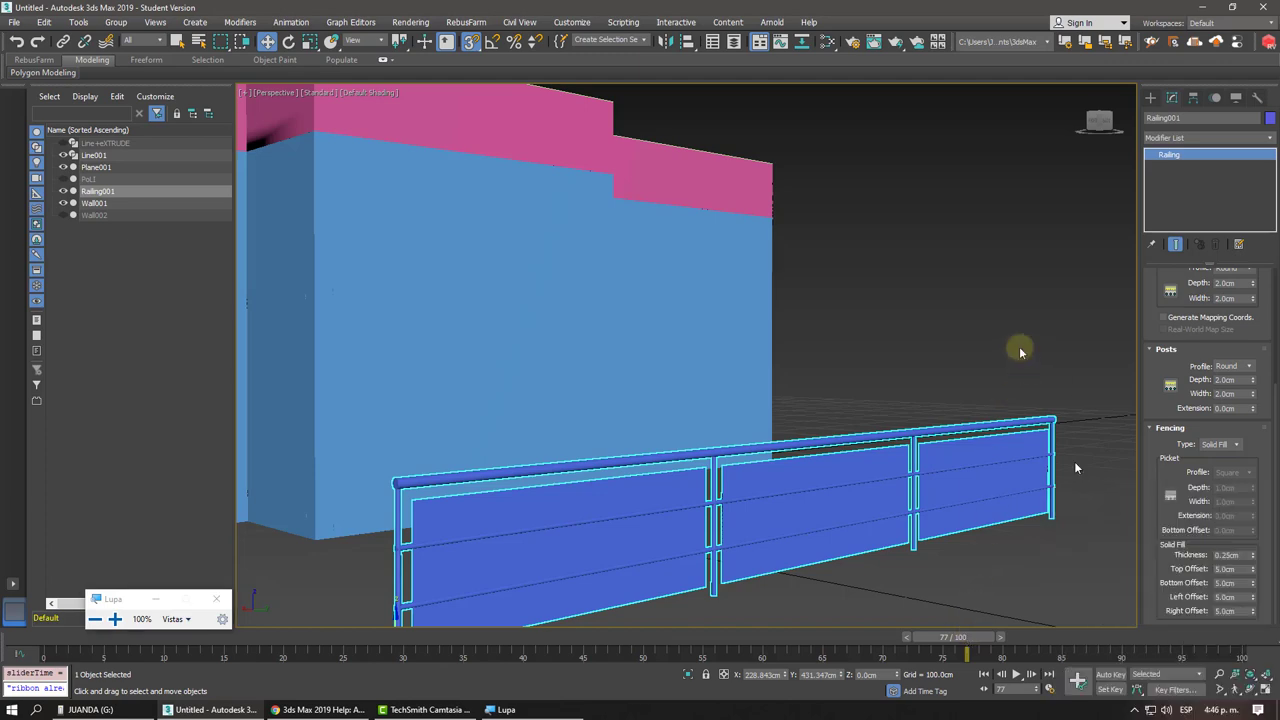
middle_click_drag(1014, 349, 857, 291, "alt")
left_click(858, 293)
mouse_move(835, 388)
middle_mouse_down("alt")
mouse_move(814, 329)
mouse_move(794, 326)
mouse_move(722, 420)
mouse_move(792, 431)
mouse_move(917, 551)
mouse_move(644, 369)
middle_mouse_up("alt")
left_click(792, 431)
scroll(830, 500, "down", 3)
scroll(830, 500, "up", 3)
scroll(644, 369, "down", 1)
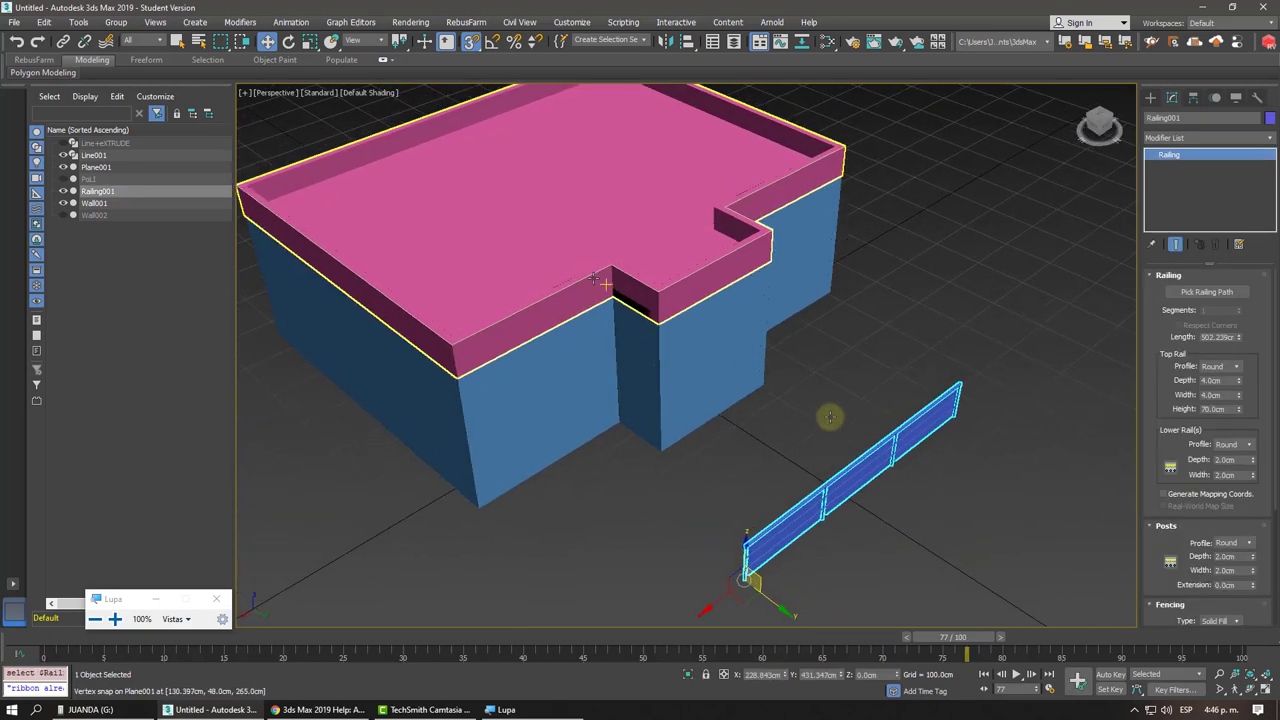
scroll(467, 257, "up", 3)
scroll(467, 257, "up", 2)
scroll(467, 257, "down", 3)
mouse_move(603, 331)
middle_mouse_down("alt")
mouse_move(583, 354)
mouse_move(566, 331)
mouse_move(650, 338)
middle_mouse_up("alt")
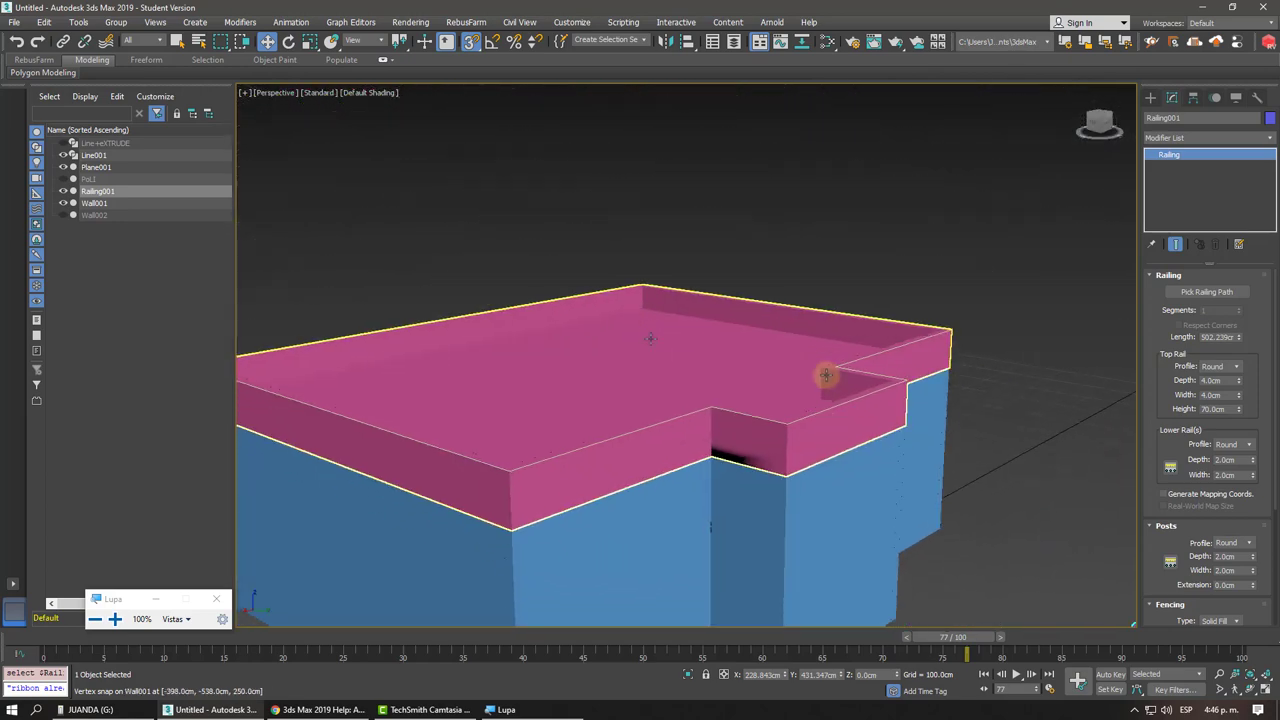
middle_click_drag(810, 328, 837, 345, "alt")
middle_click_drag(1048, 371, 1109, 305, "alt")
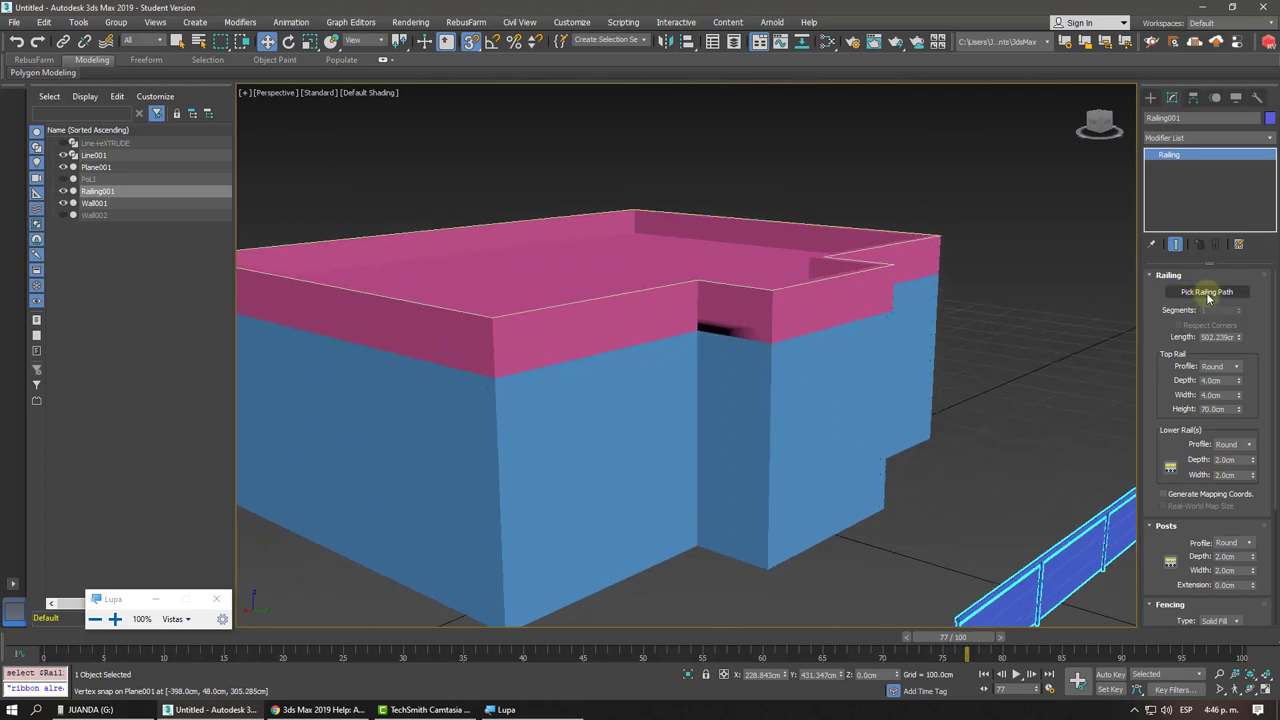
Pick the roof slab outline as the railing path and set Segments to 50.
left_click(1205, 292)
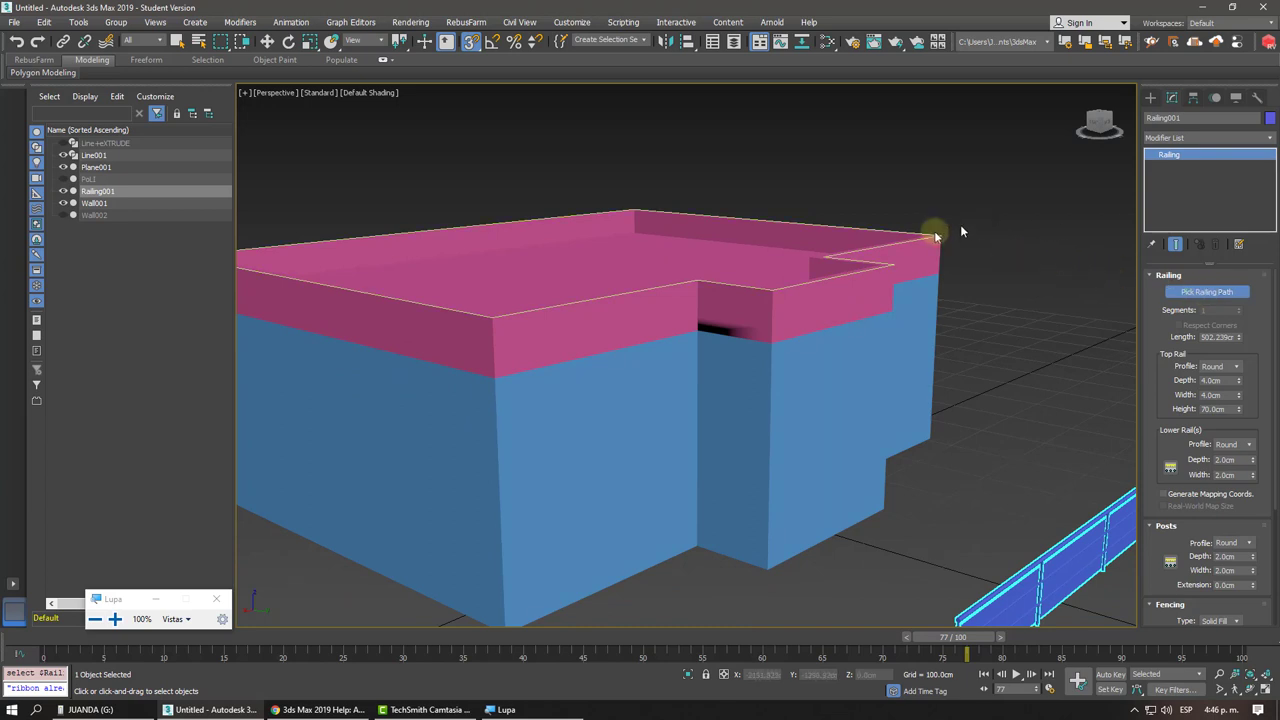
left_click(941, 234)
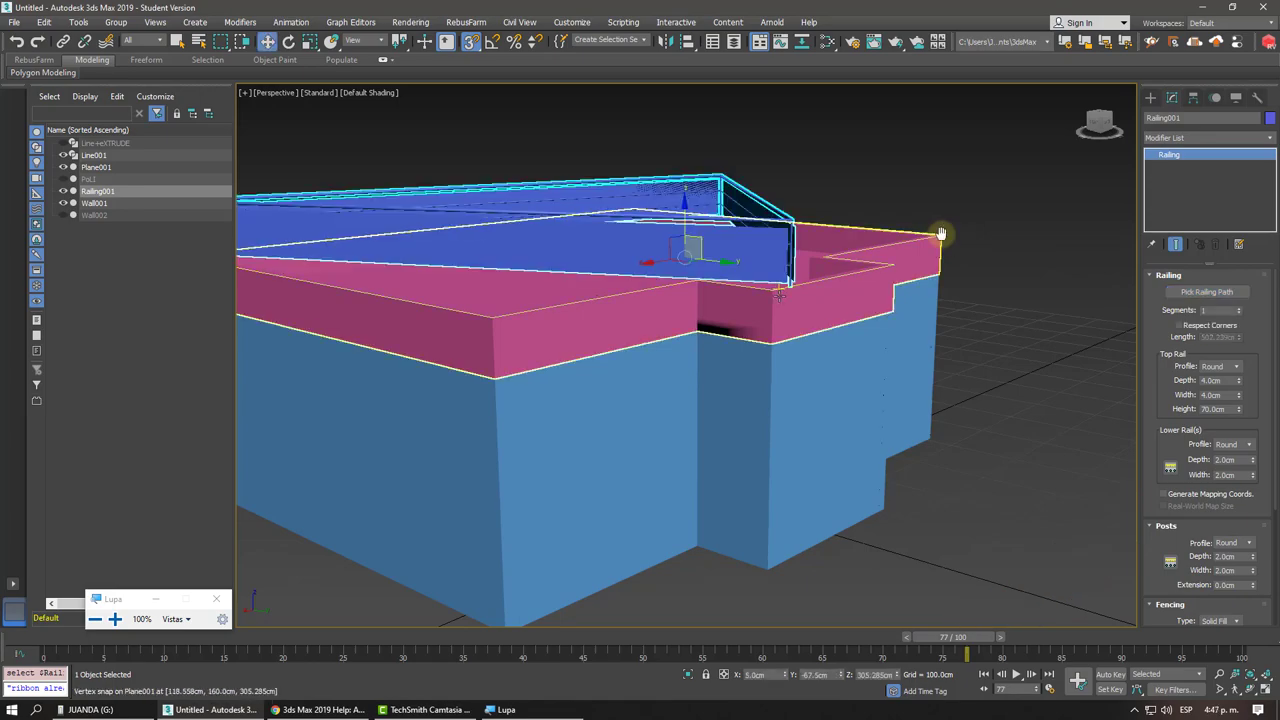
mouse_move(941, 234)
middle_mouse_down("alt")
mouse_move(869, 357)
mouse_move(1147, 296)
mouse_move(757, 306)
middle_mouse_up("alt")
type("50")
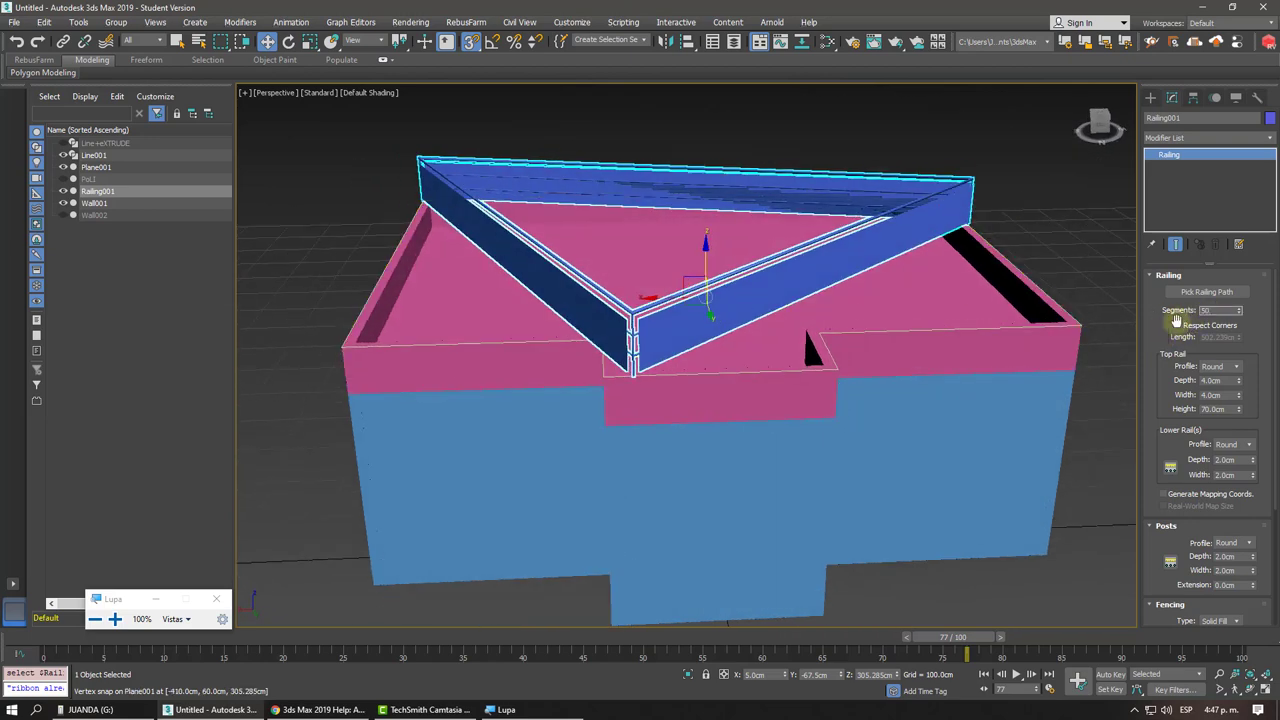
key("Return")
Orbit to a low corner view of the railing and bring up the Post Spacing settings.
middle_click_drag(1132, 318, 1006, 286, "alt")
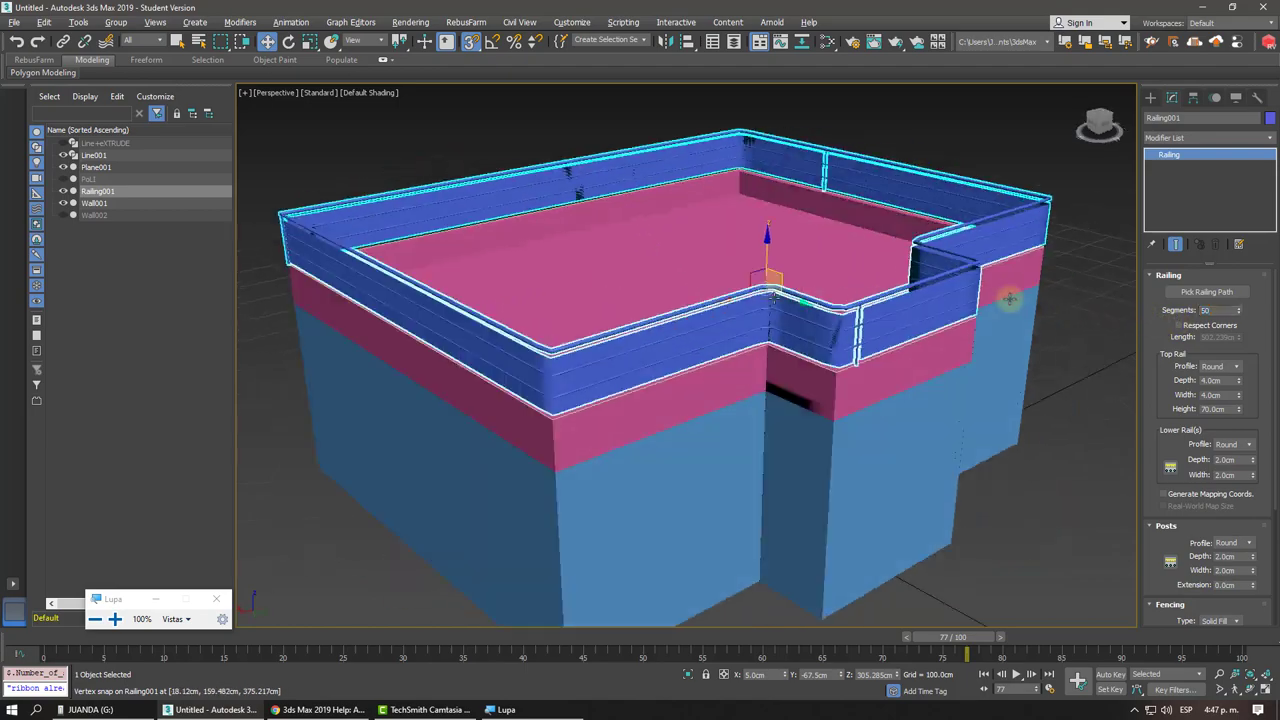
scroll(905, 284, "up", 3)
scroll(905, 284, "up", 2)
middle_click_drag(905, 284, 862, 333, "alt")
left_click_drag(1168, 417, 1163, 395)
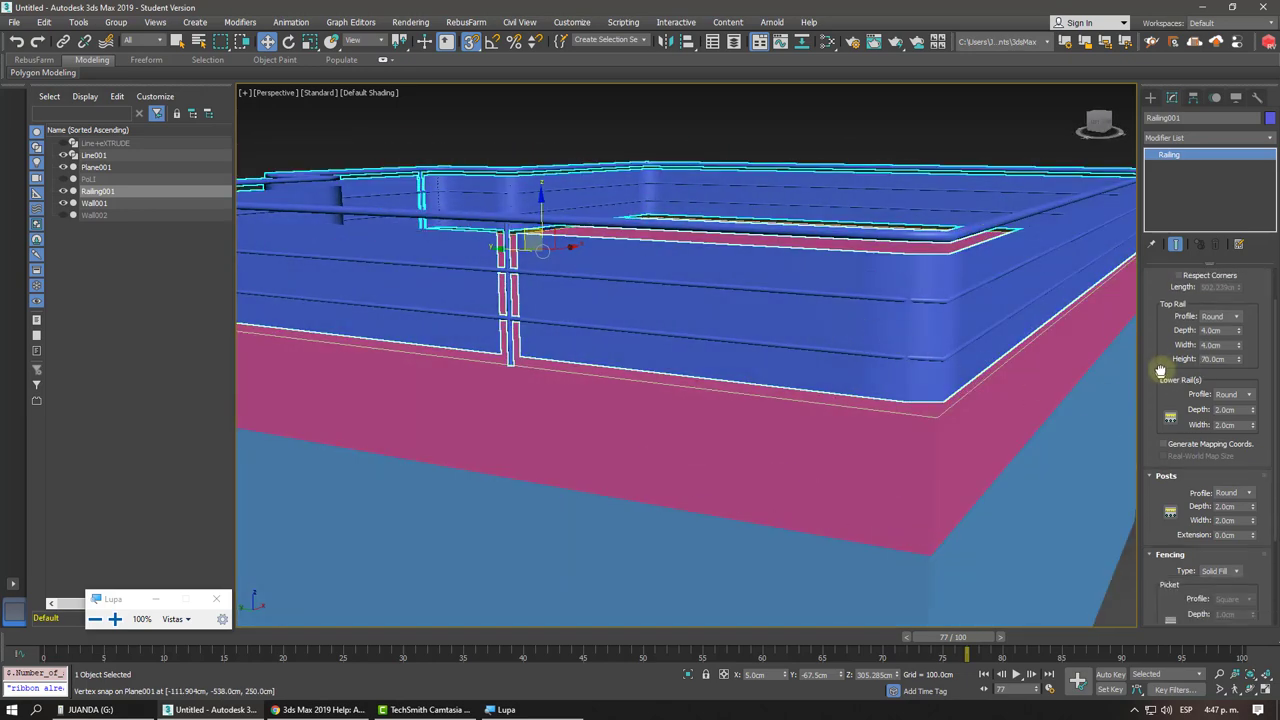
left_click_drag(1163, 483, 1168, 449)
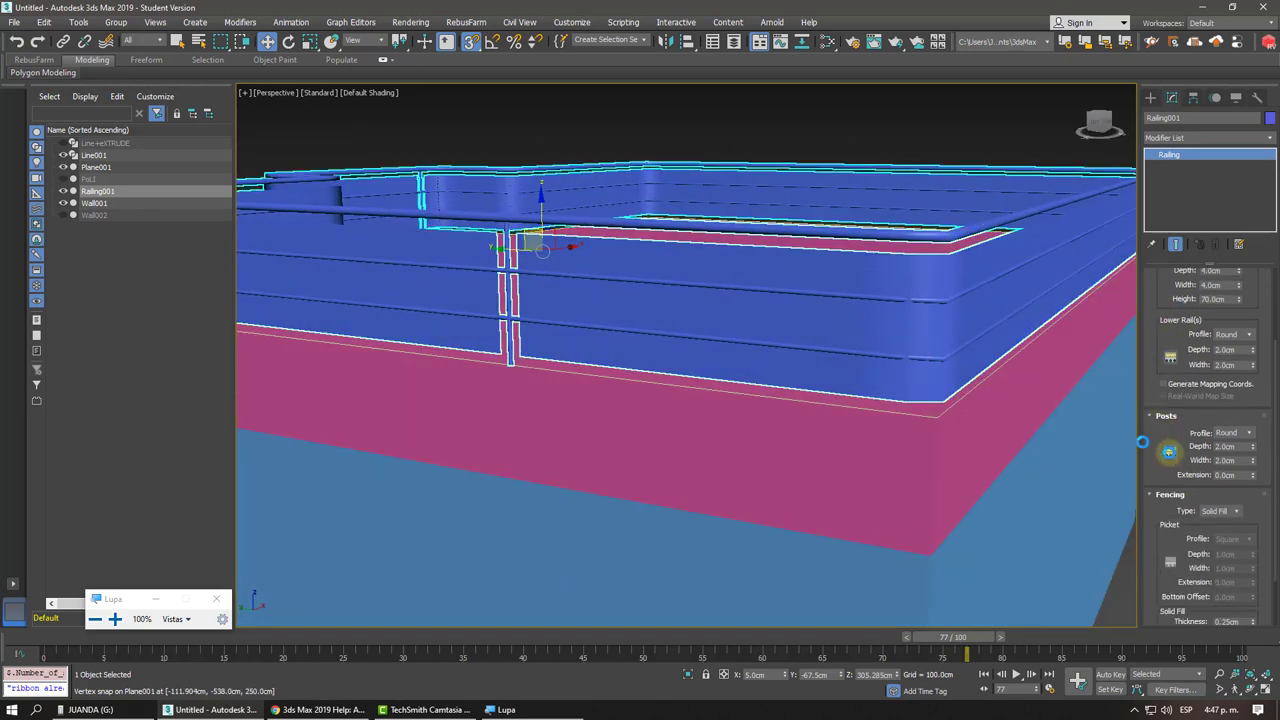
left_click(1168, 451)
Try railing post counts from 1 to 16, then close Post Spacing and inspect the railing corner.
left_click(963, 337)
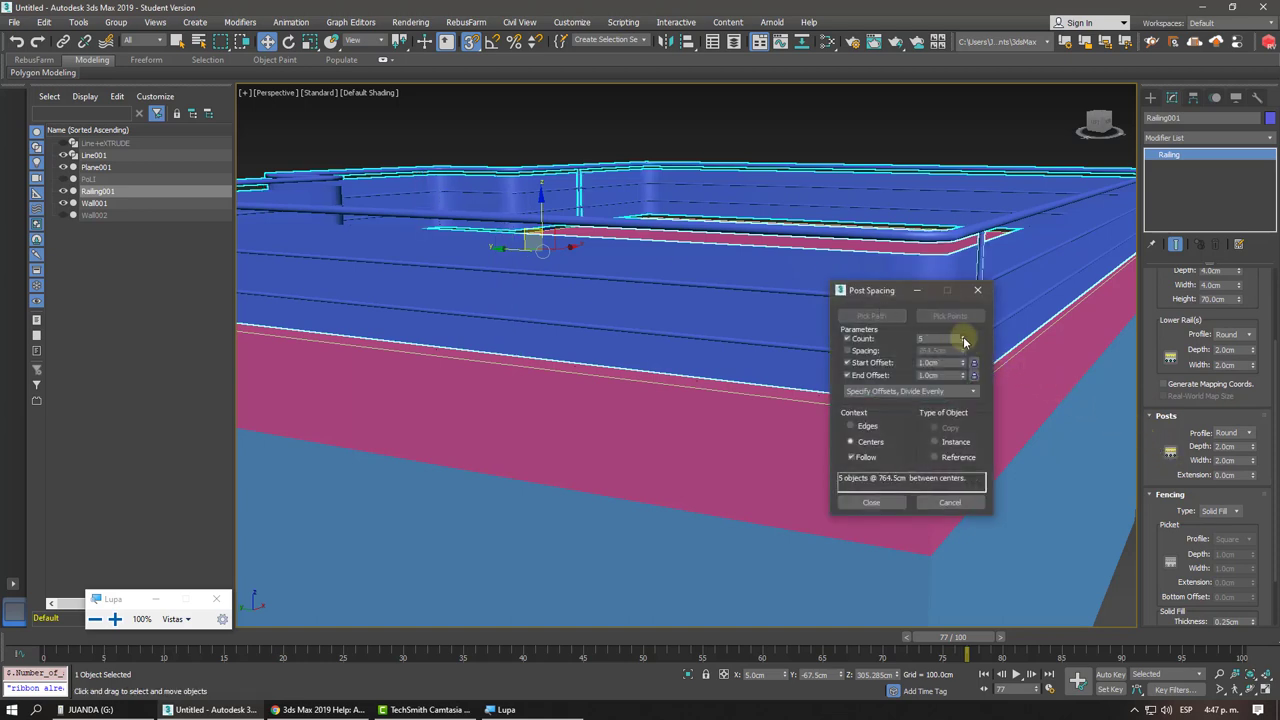
right_click(963, 338)
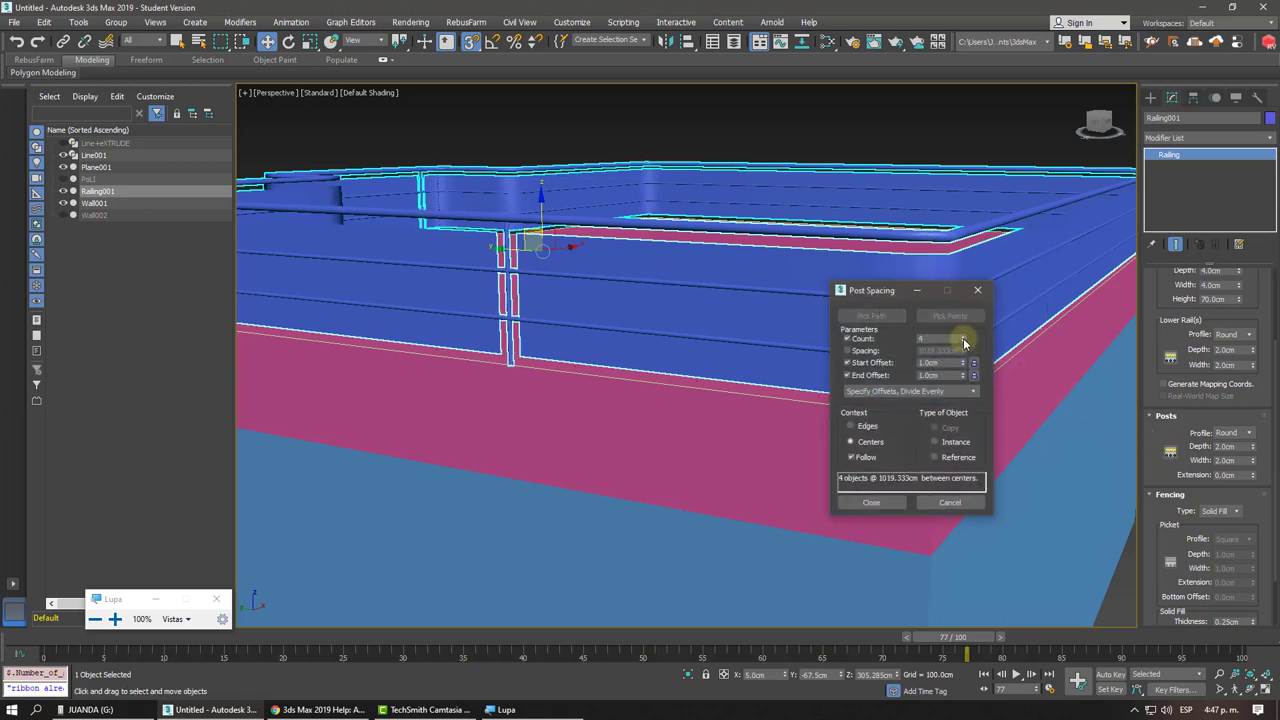
left_click(963, 337)
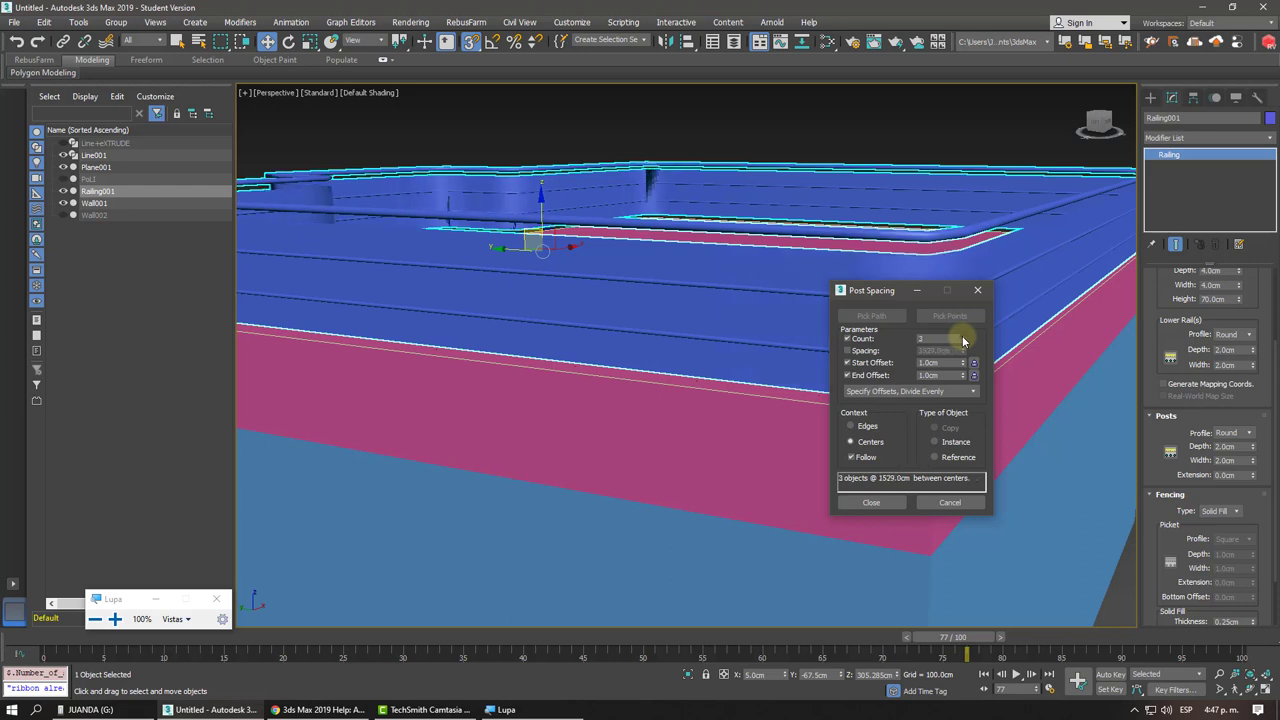
left_click(963, 338)
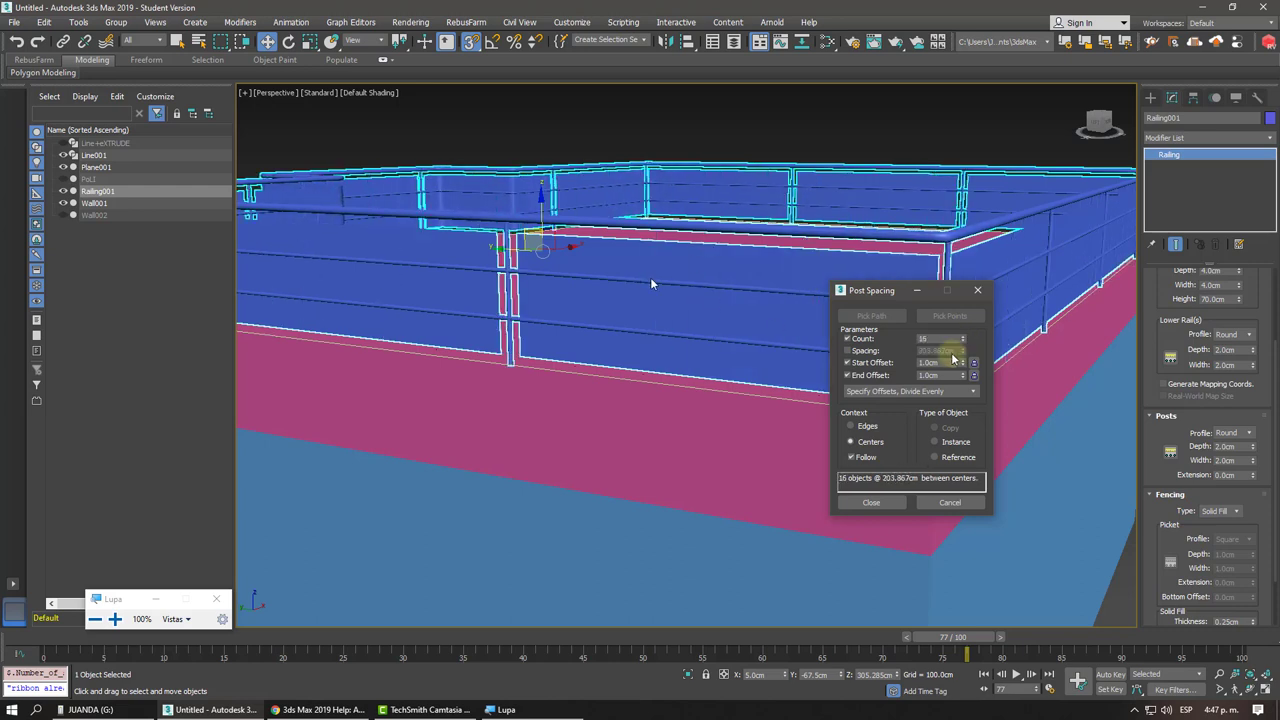
left_click(872, 505)
mouse_move(872, 505)
middle_mouse_down("alt")
mouse_move(760, 354)
mouse_move(583, 346)
mouse_move(597, 358)
middle_mouse_up("alt")
middle_click_drag(869, 500, 734, 350, "alt")
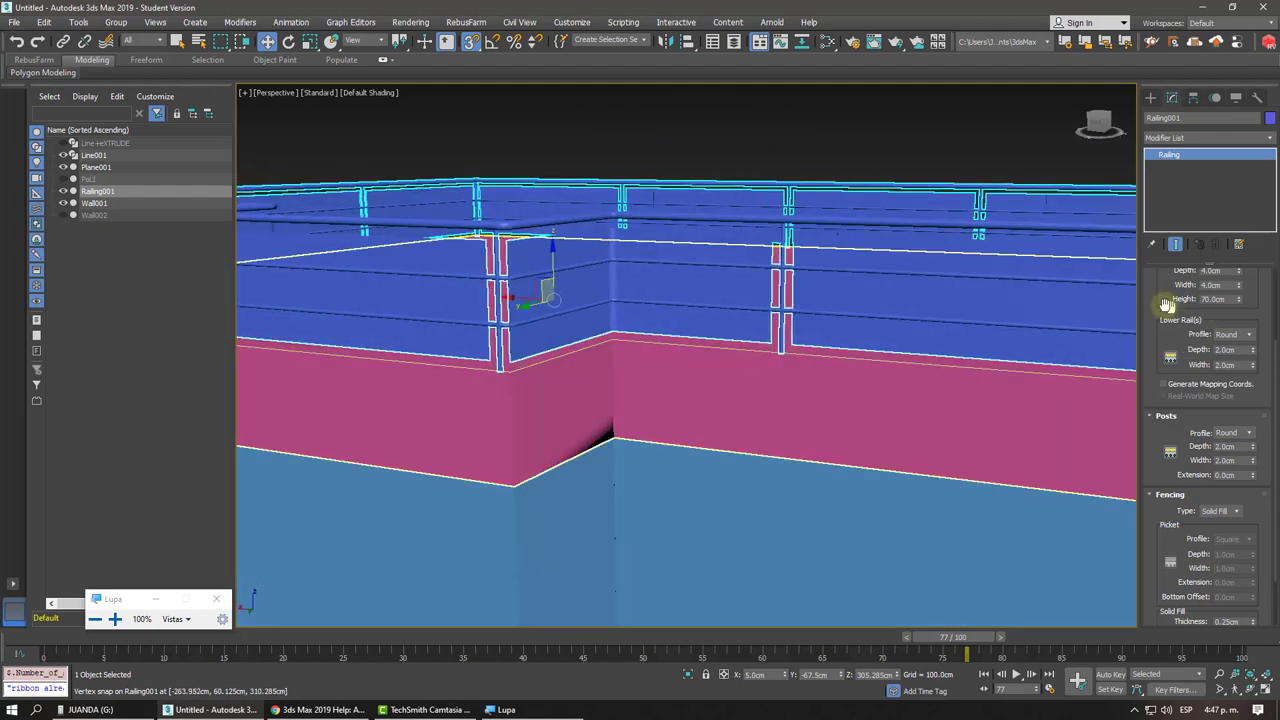
mouse_move(1168, 320)
left_mouse_down()
mouse_move(1180, 449)
mouse_move(1176, 401)
left_mouse_up()
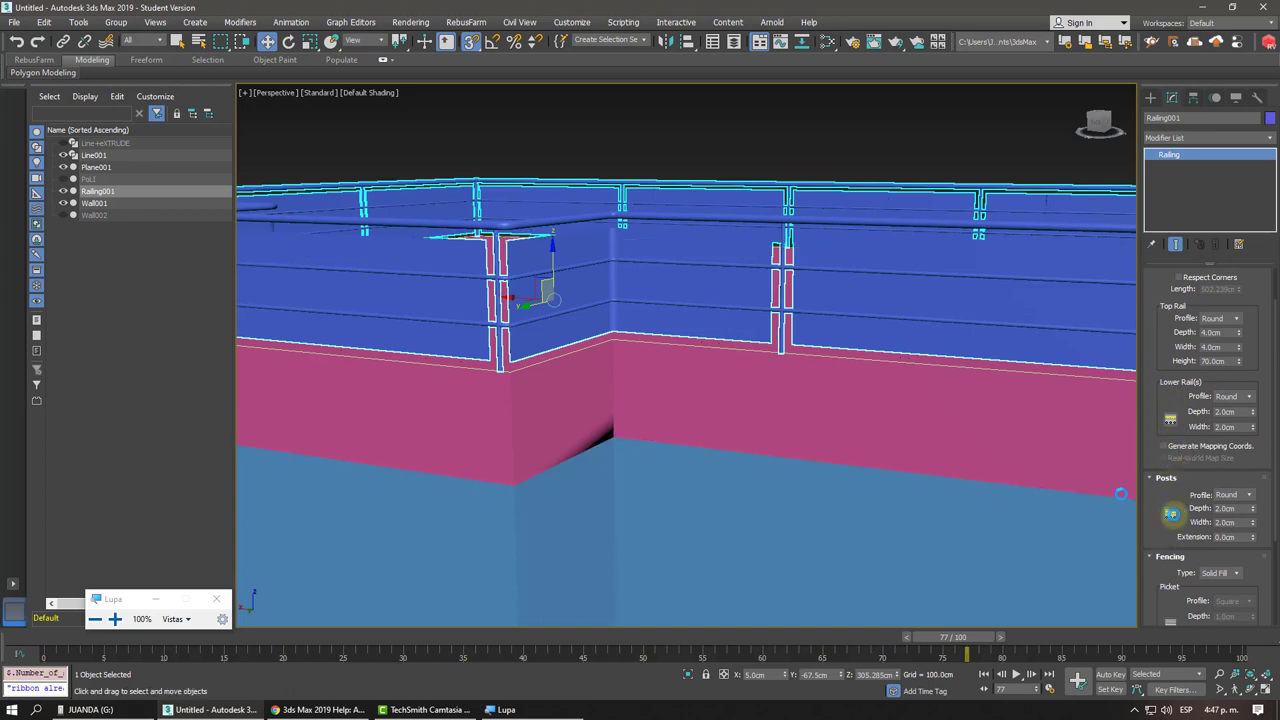
Reopen Post Spacing, enter 24 posts and nudge the count to 26.
left_click(1170, 514)
left_click_drag(941, 342, 903, 343)
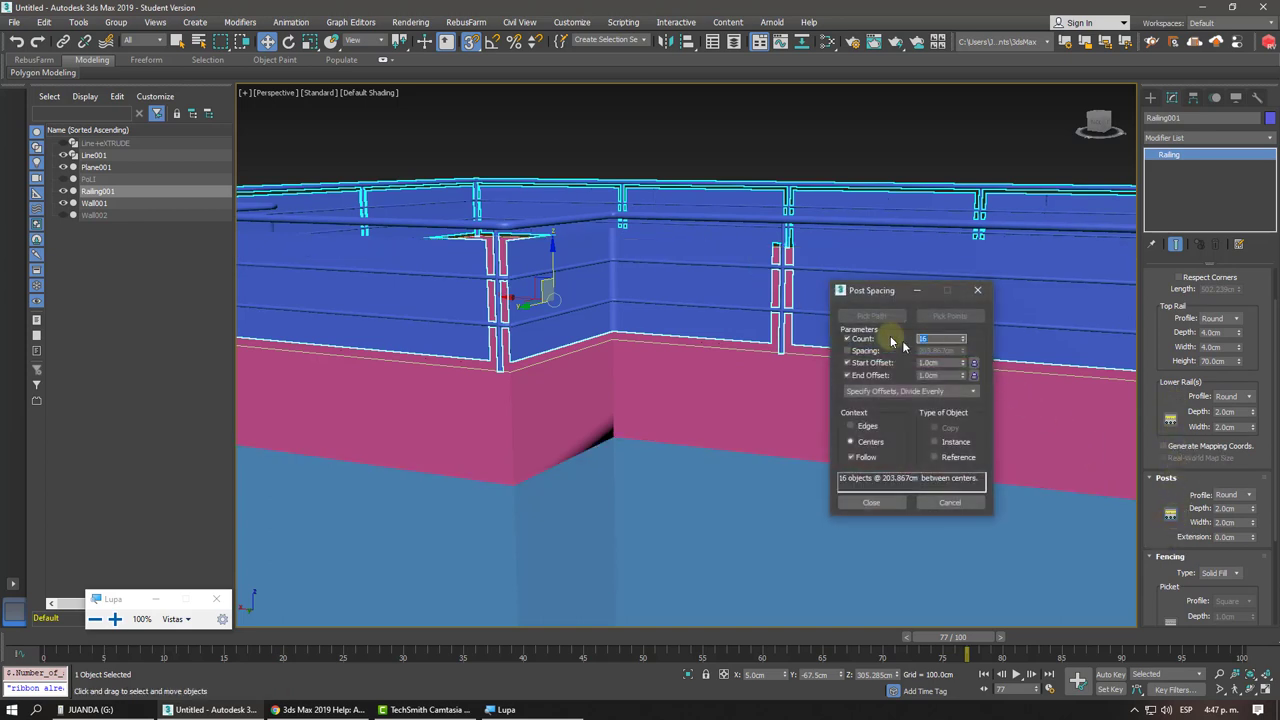
type("24")
key("Return")
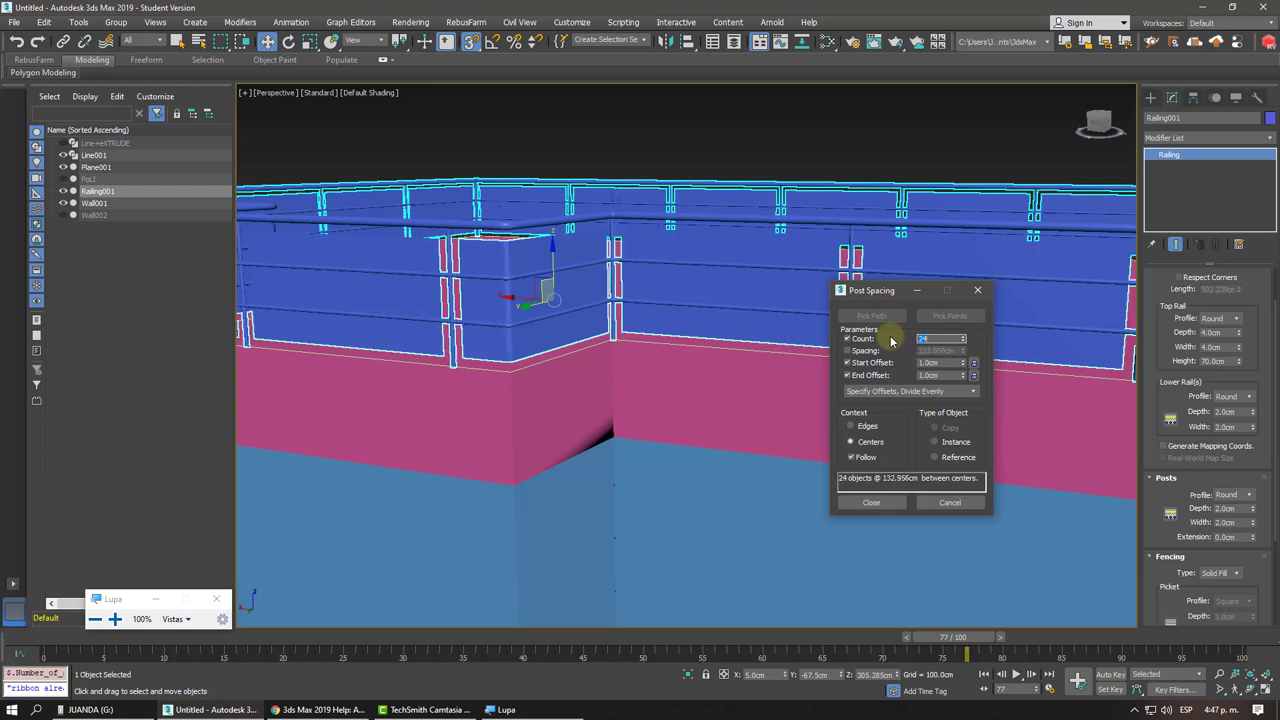
left_click(963, 340)
left_click(963, 340)
left_click(963, 341)
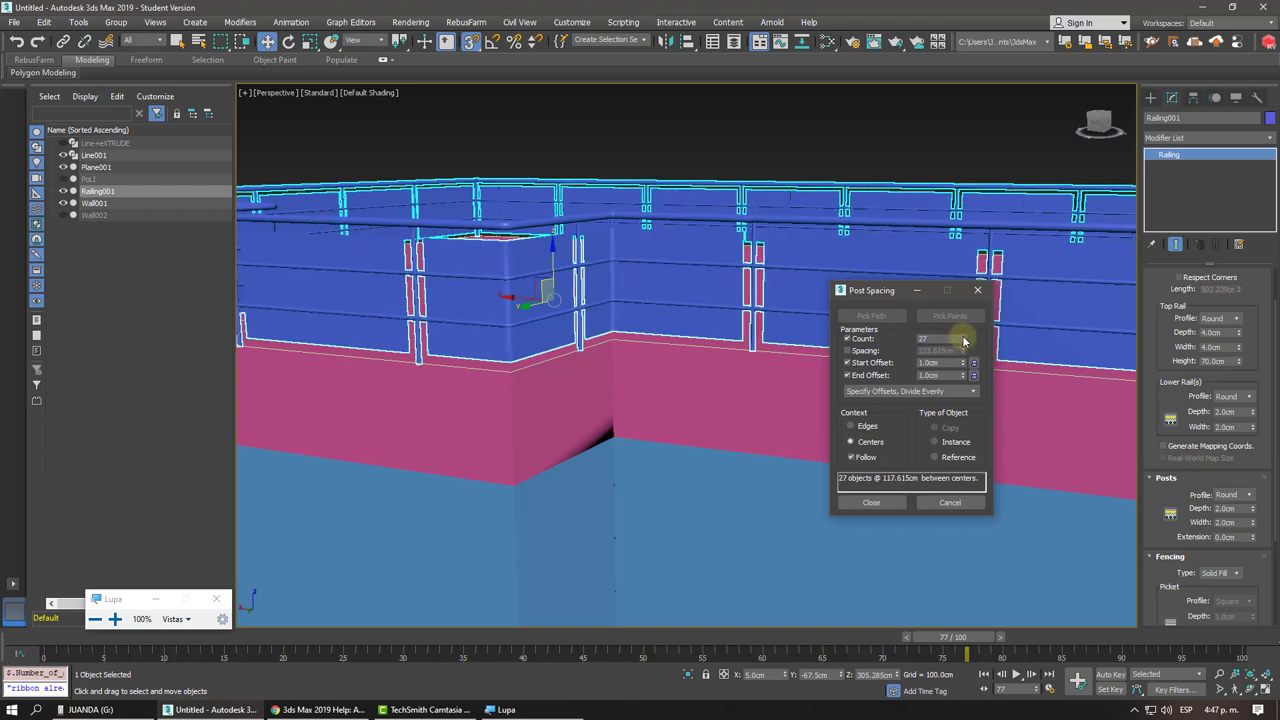
left_click(964, 343)
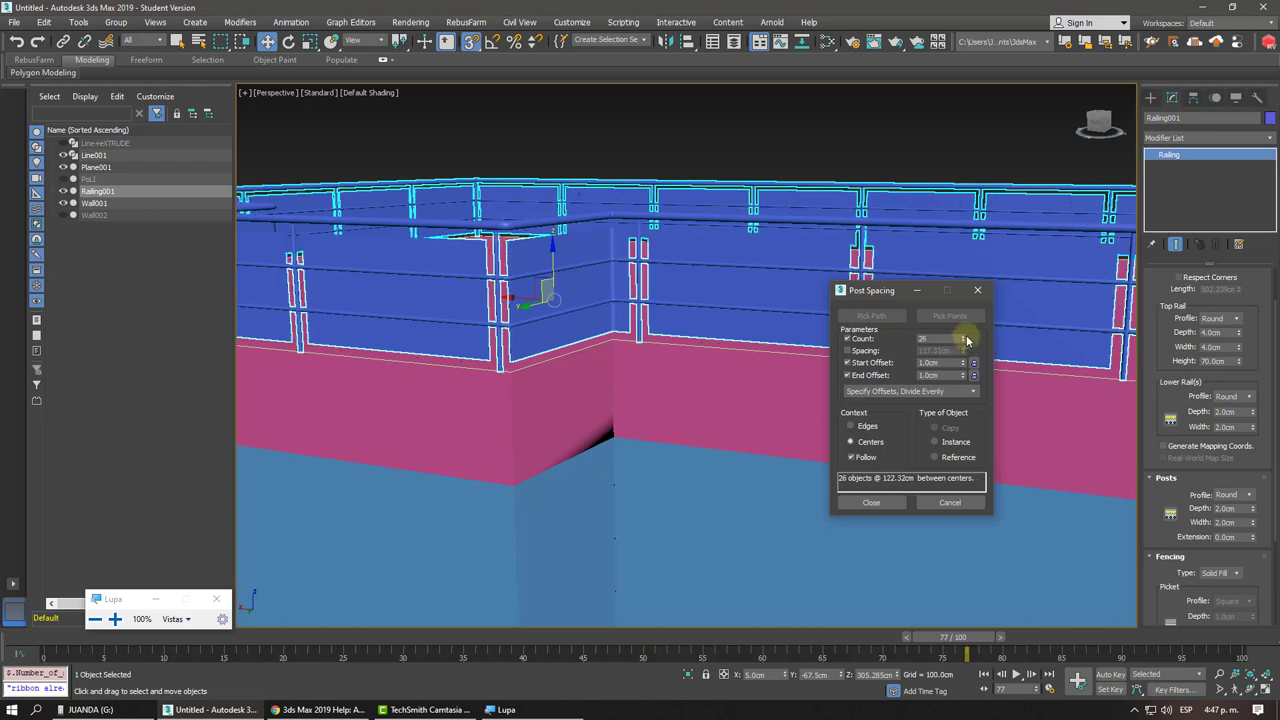
Settle the post count at 31, about 101.9 cm apart, and close the dialog.
left_click(963, 339)
left_click(963, 339)
left_click(963, 339)
left_click(963, 339)
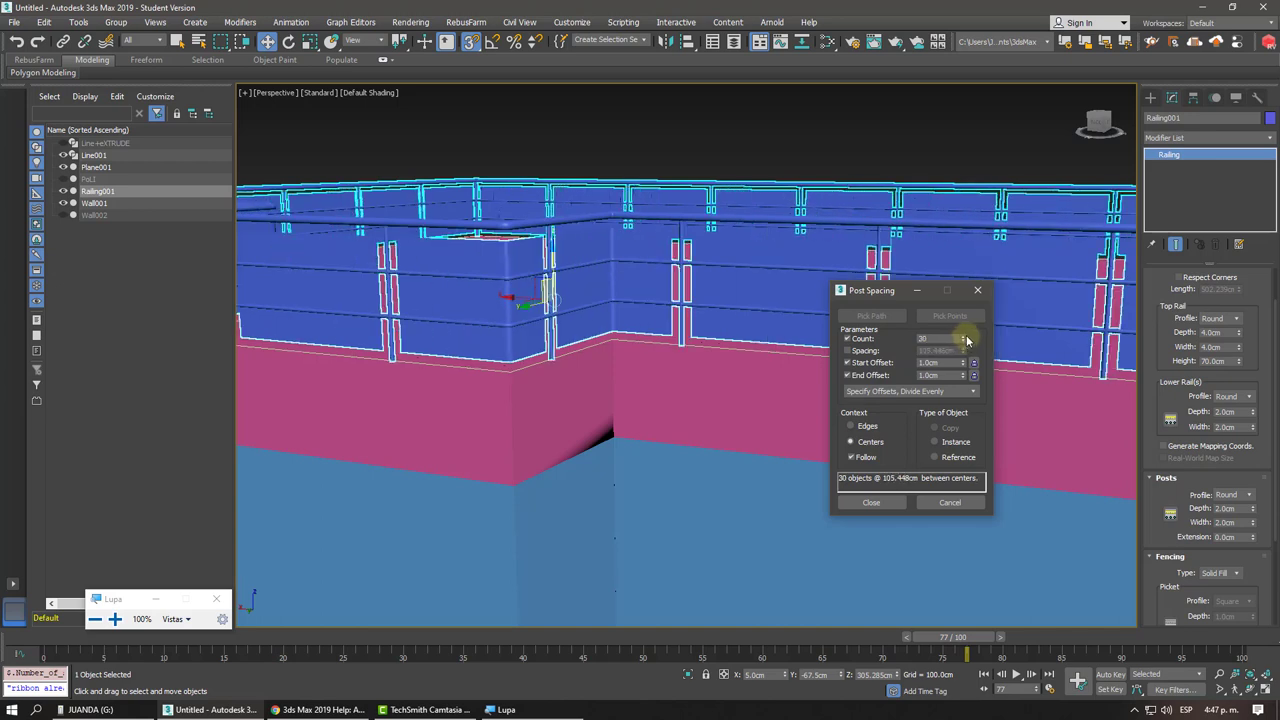
left_click(964, 339)
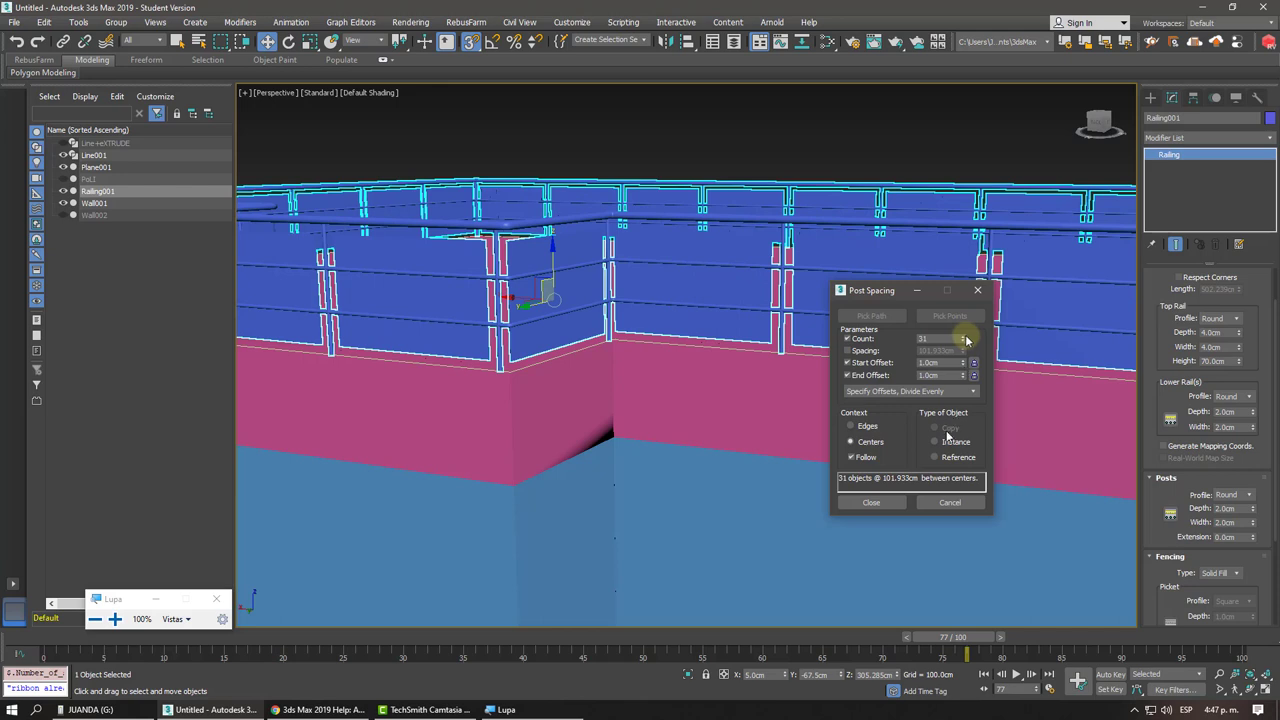
left_click(963, 339)
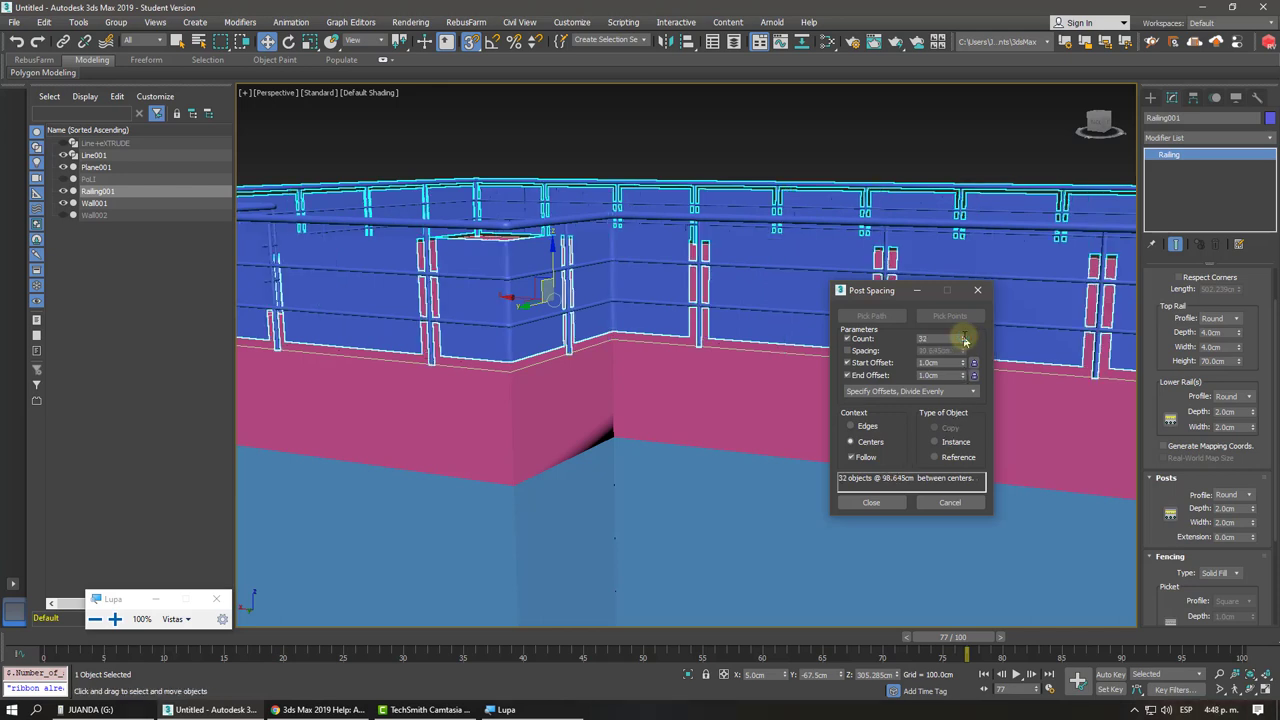
left_click(963, 342)
left_click(963, 342)
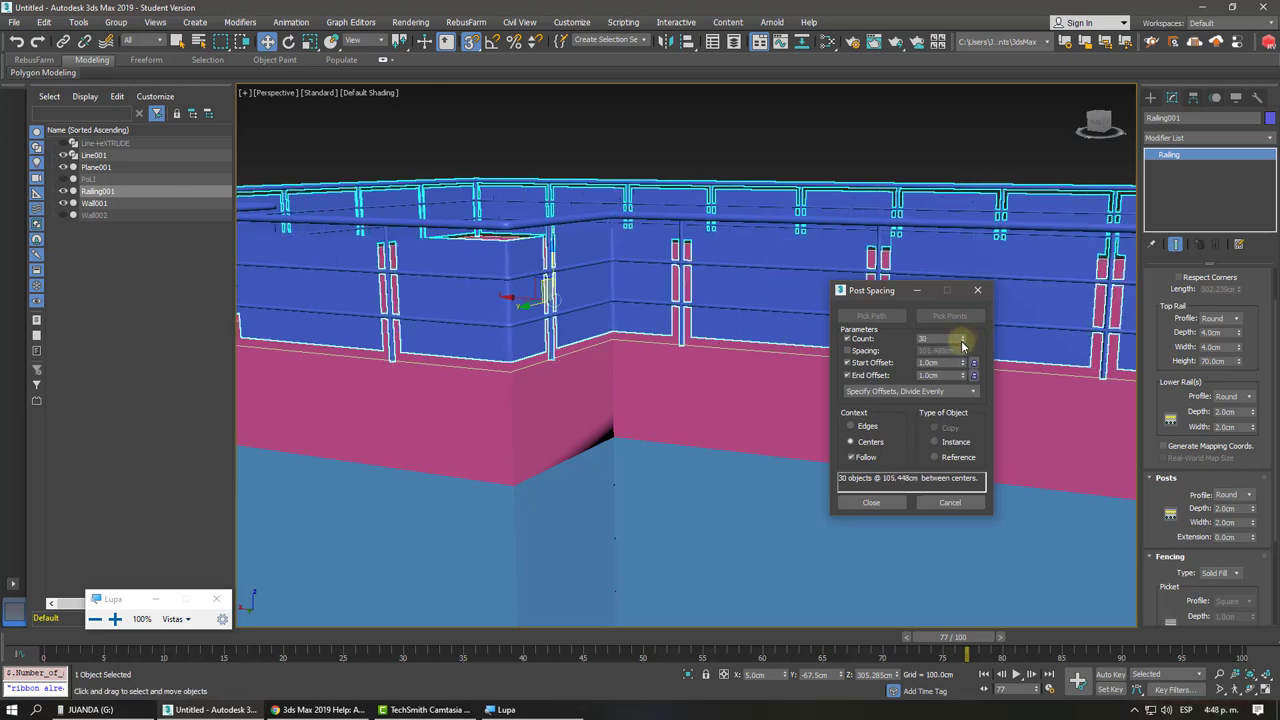
left_click(964, 338)
left_click(964, 338)
left_click(964, 338)
left_click(964, 338)
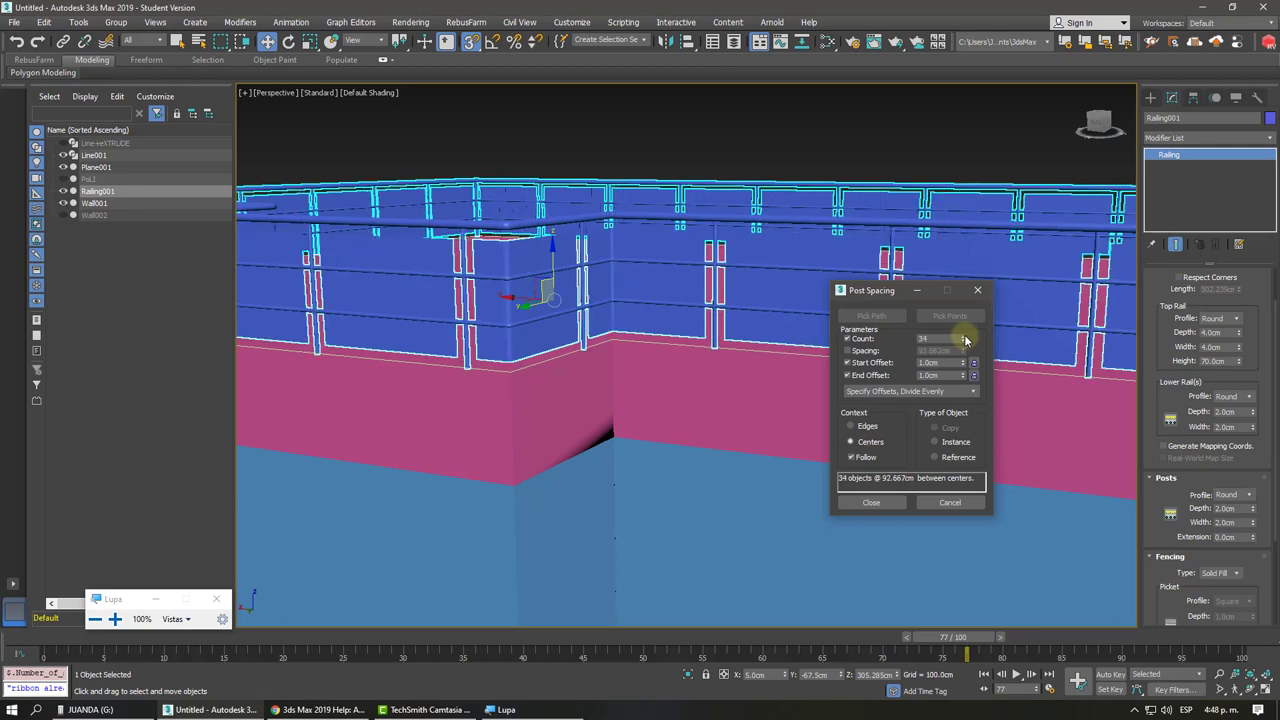
left_click(964, 343)
left_click(964, 343)
left_click(964, 343)
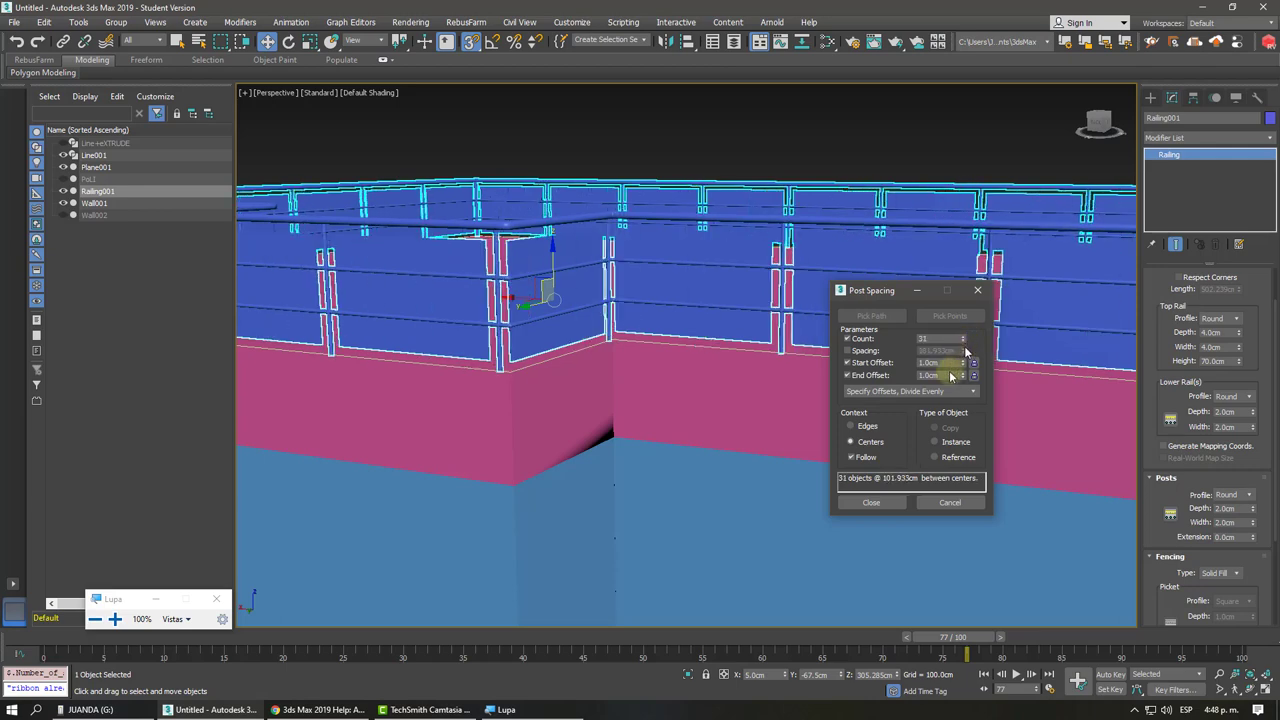
left_click(880, 502)
scroll(888, 470, "down", 5)
Deselect the railing and view the whole building from above.
middle_click_drag(891, 457, 937, 277, "alt")
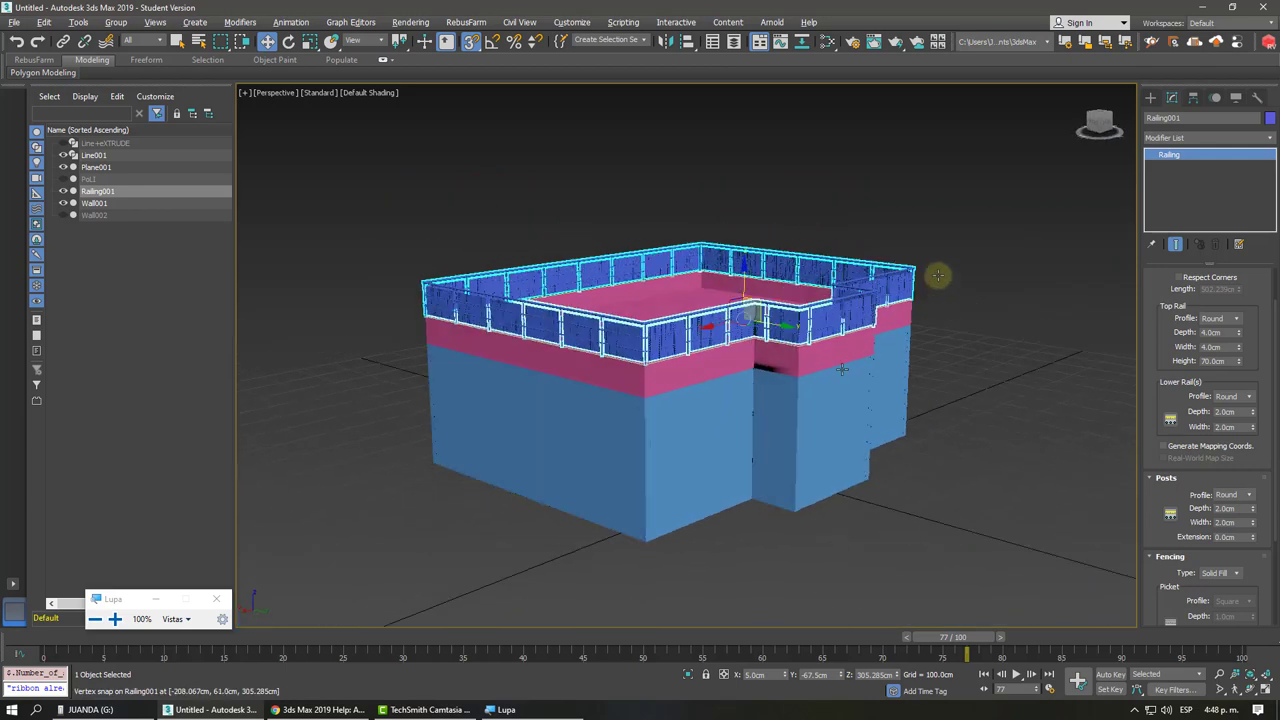
left_click(937, 267)
scroll(643, 363, "up", 3)
scroll(643, 363, "up", 1)
scroll(643, 363, "up", 2)
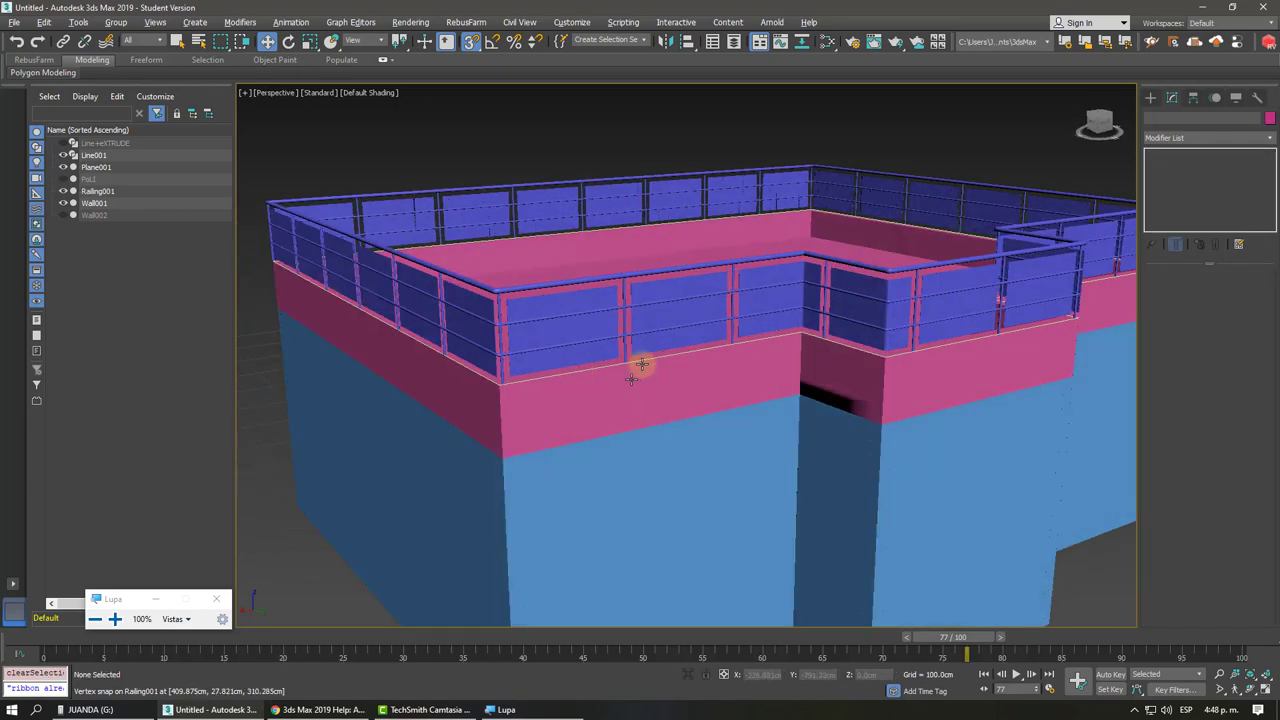
scroll(643, 363, "up", 3)
scroll(643, 363, "down", 5)
Select the pink Plane001 roof slab and isolate it with Alt+Q.
middle_click_drag(643, 363, 788, 339, "alt")
left_click(788, 339)
scroll(694, 363, "up", 3)
scroll(694, 363, "up", 2)
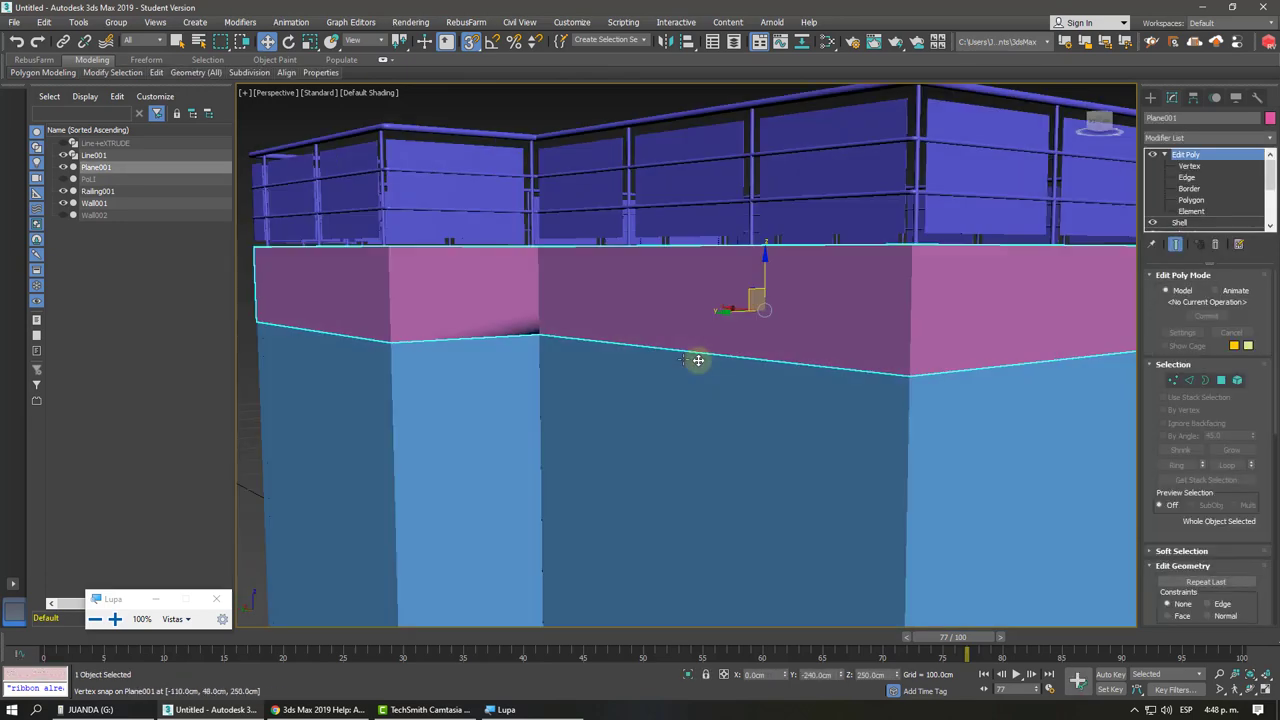
key("alt+q")
scroll(697, 360, "up", 2)
scroll(655, 358, "up", 2)
scroll(655, 362, "up", 2)
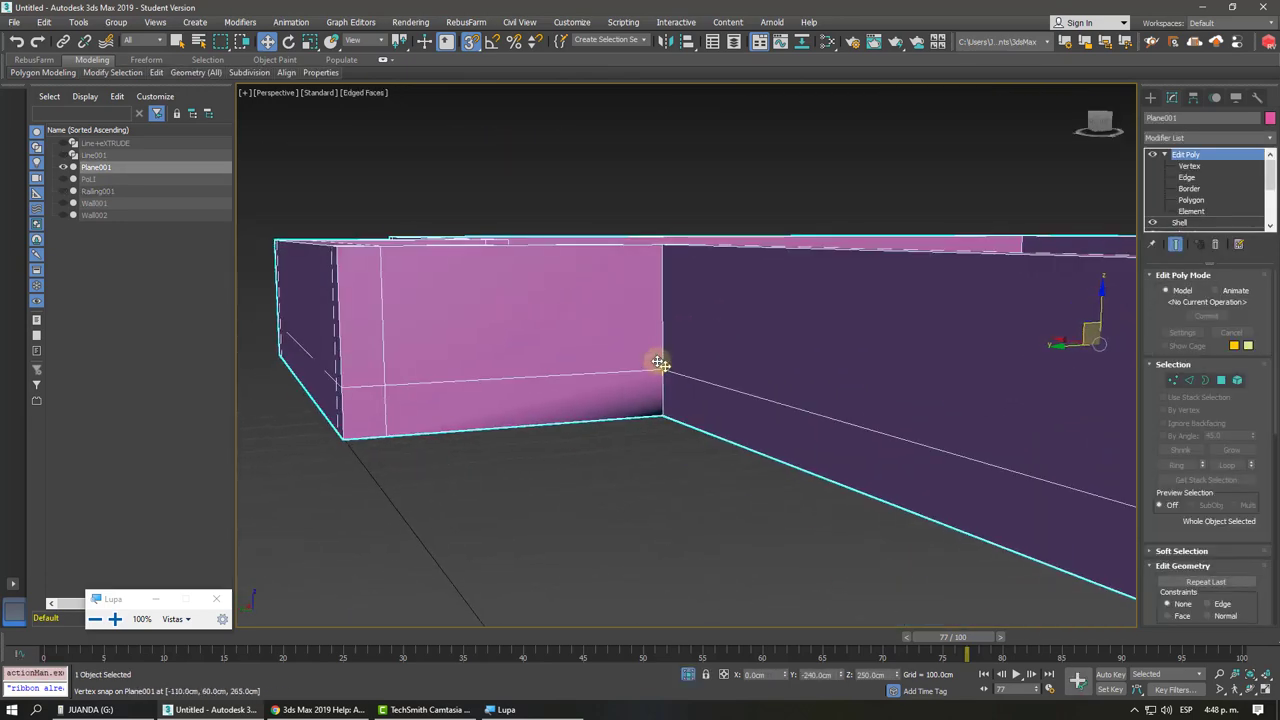
scroll(659, 360, "down", 1)
scroll(659, 360, "down", 3)
middle_click_drag(659, 360, 777, 351, "alt")
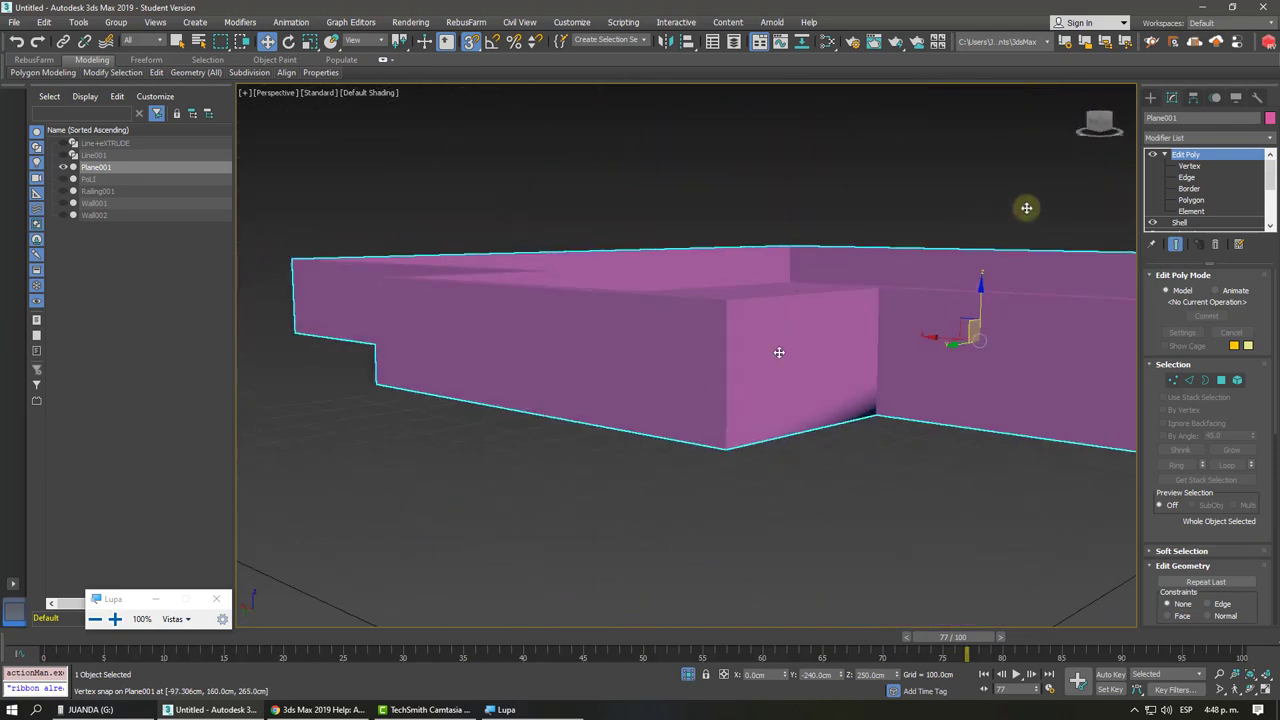
Enable Straighten Corners on Plane001's Shell modifier, then return to the top Edit Poly.
left_click(1163, 155)
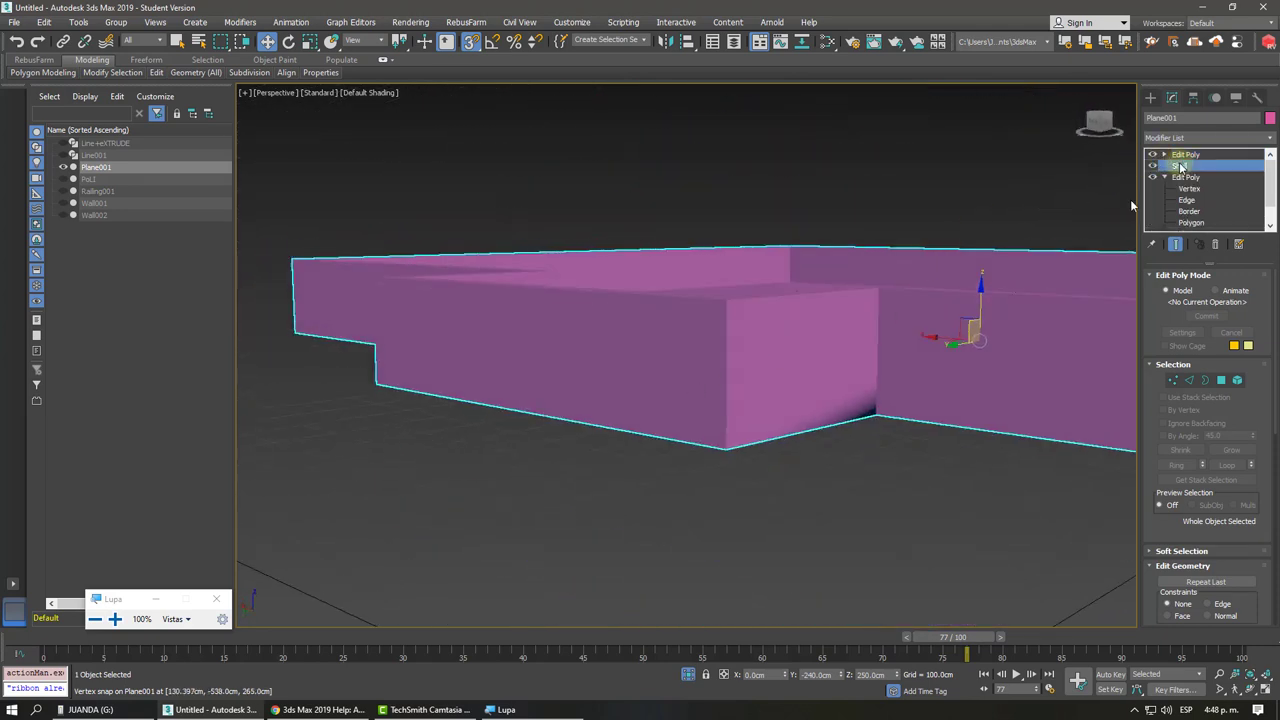
left_click(1180, 166)
scroll(1168, 510, "down", 1)
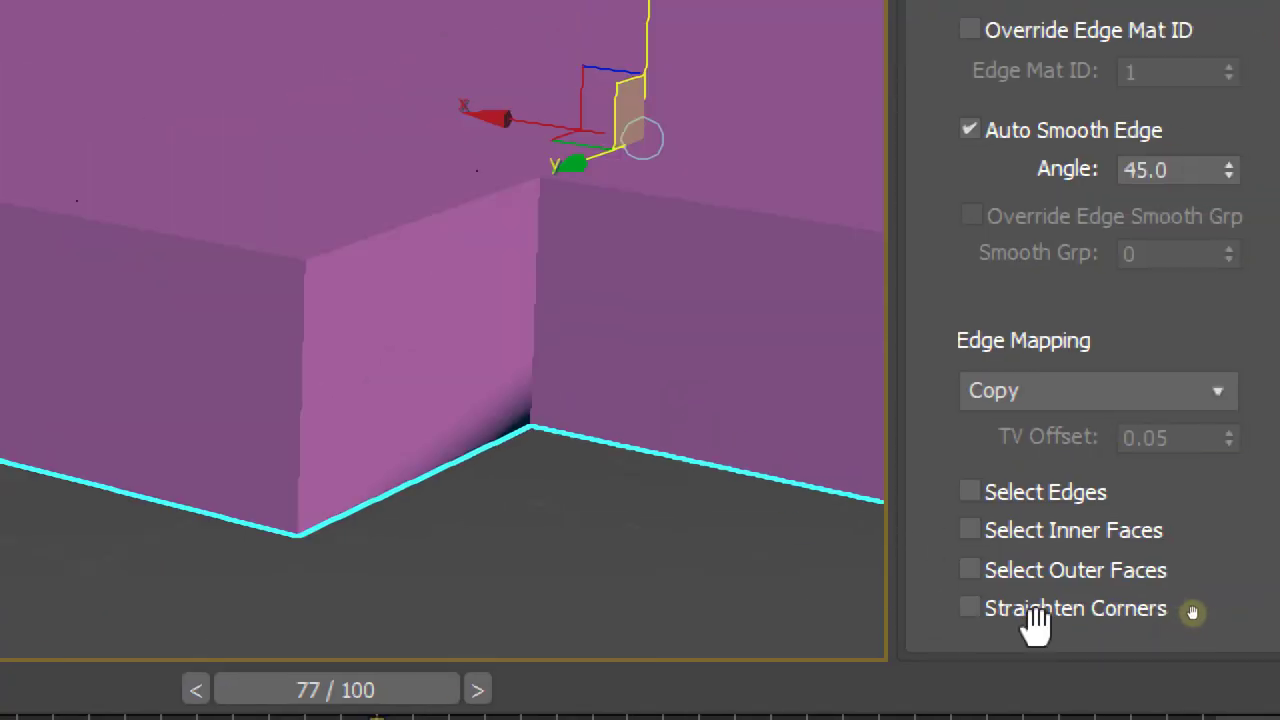
left_click(1040, 610)
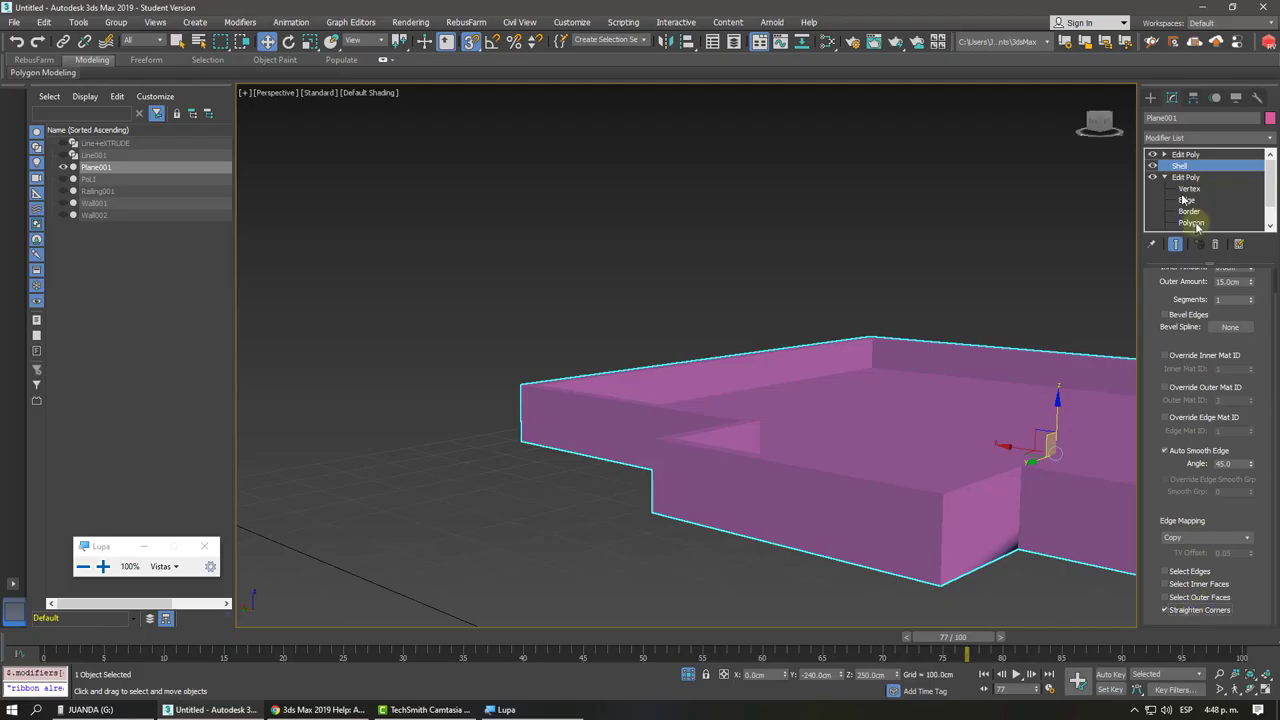
left_click(1188, 154)
middle_click_drag(1040, 330, 880, 245)
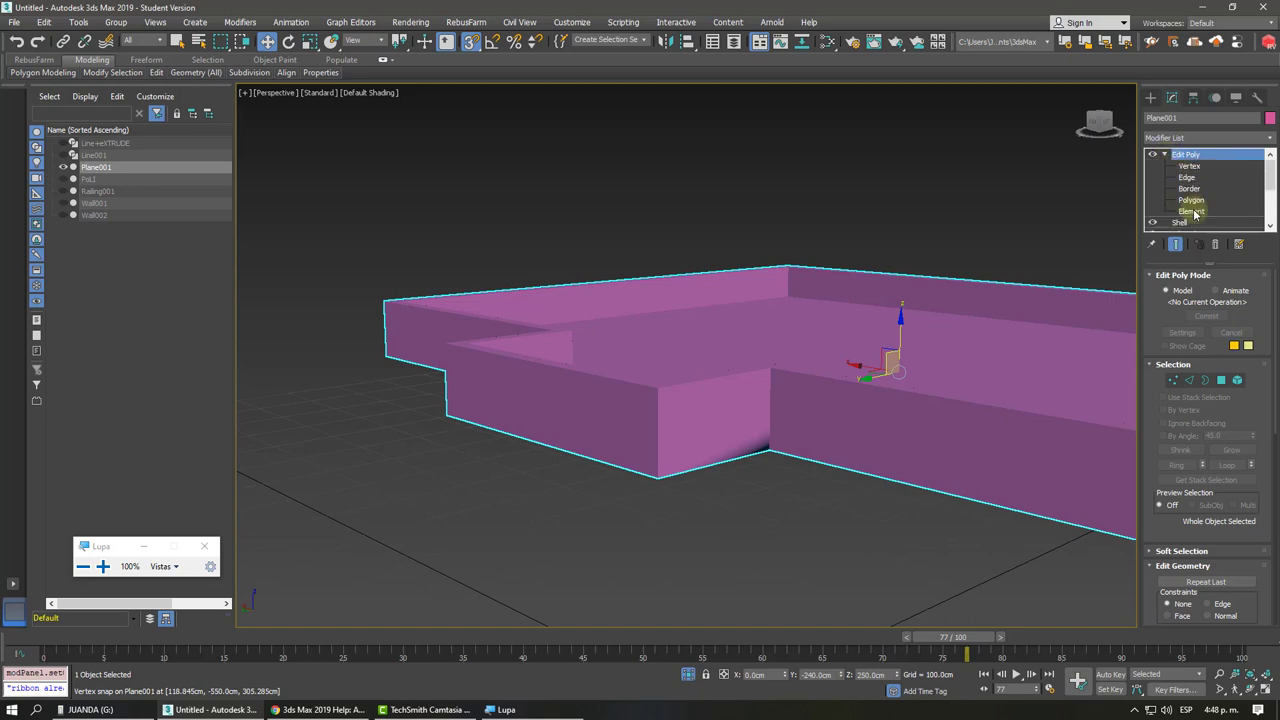
Select all slab elements, Clear All smoothing groups, then exit Element mode and deselect.
left_click(1191, 211)
middle_click_drag(810, 340, 770, 295)
left_click(770, 297, "ctrl")
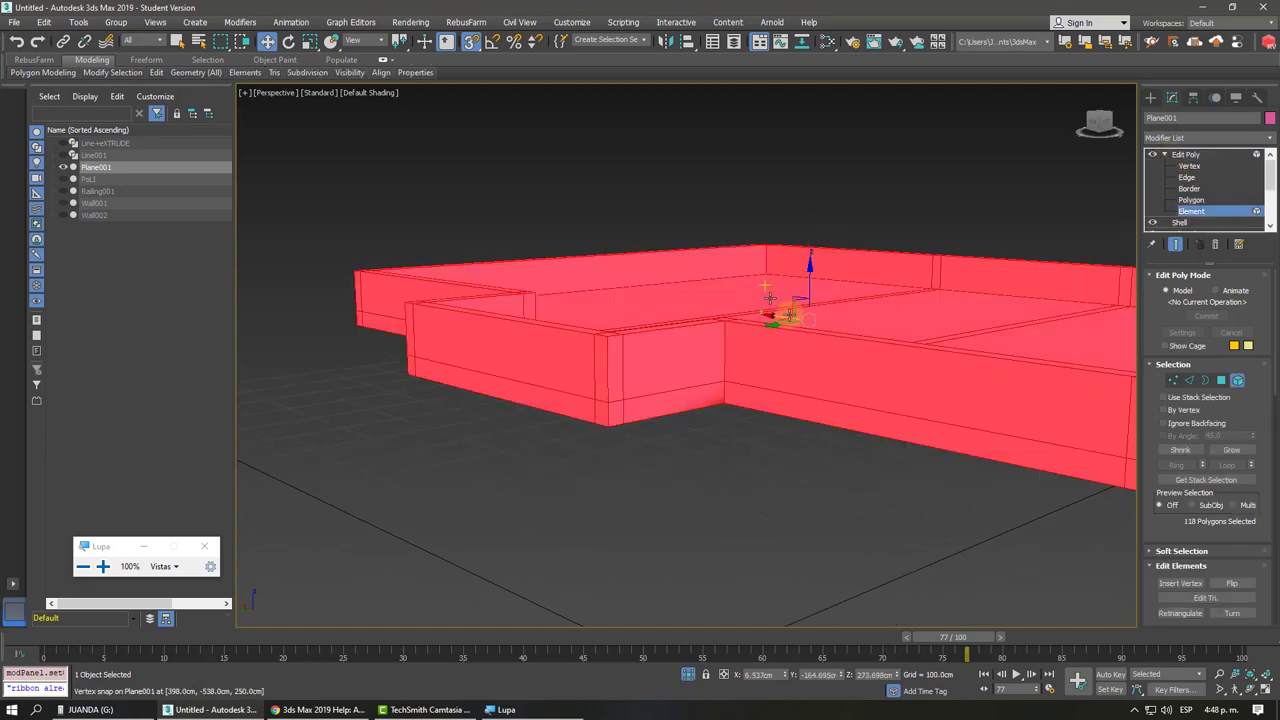
mouse_move(820, 351)
middle_mouse_down("alt")
mouse_move(787, 302)
mouse_move(790, 320)
middle_mouse_up("alt")
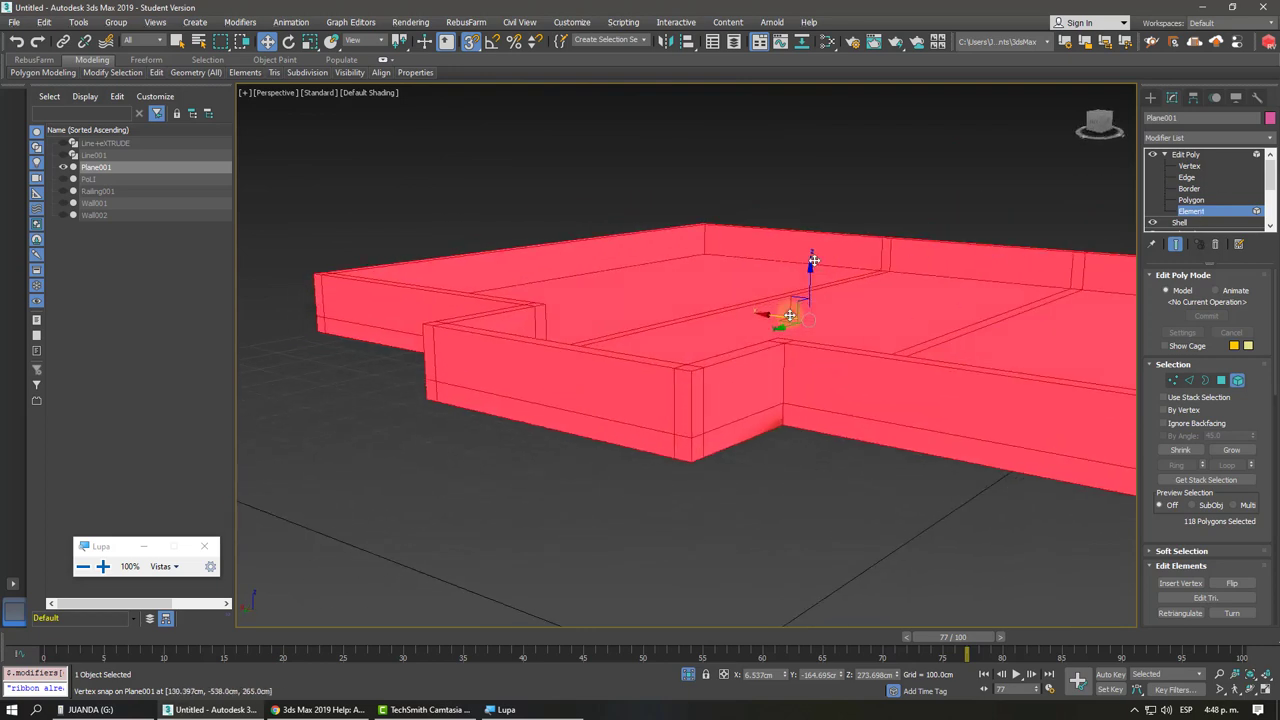
mouse_move(415, 73)
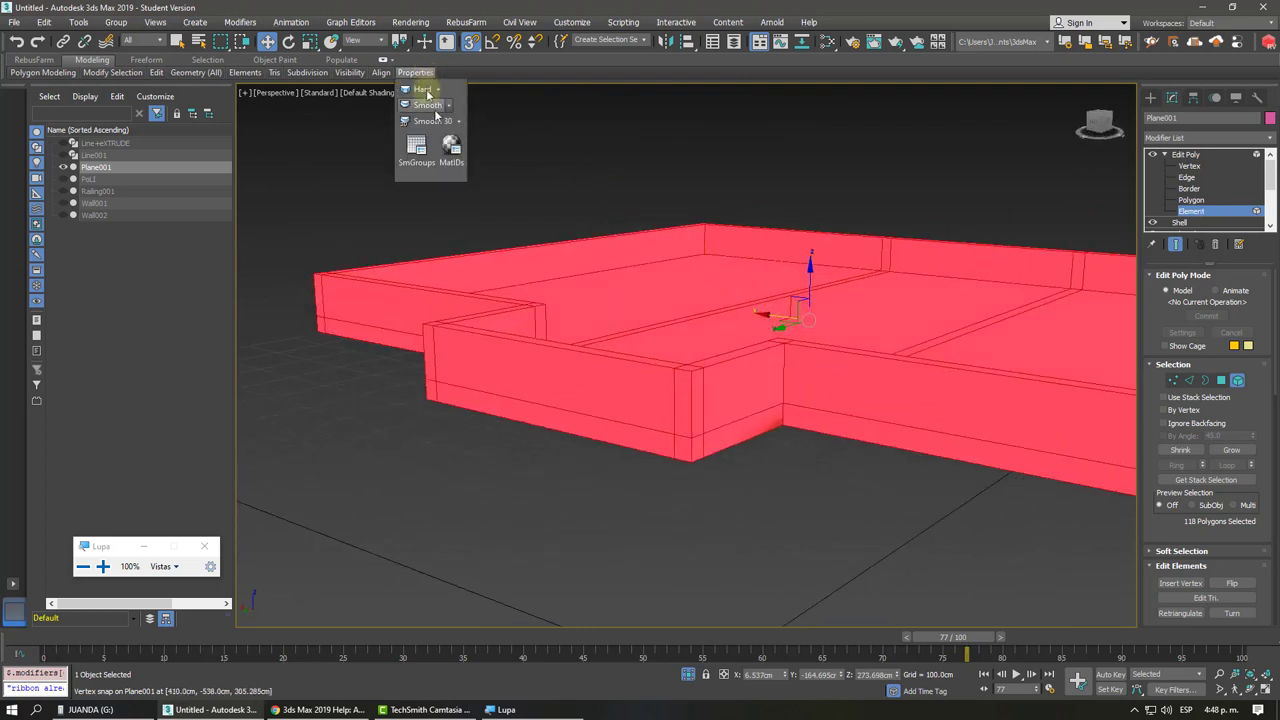
left_click(417, 152)
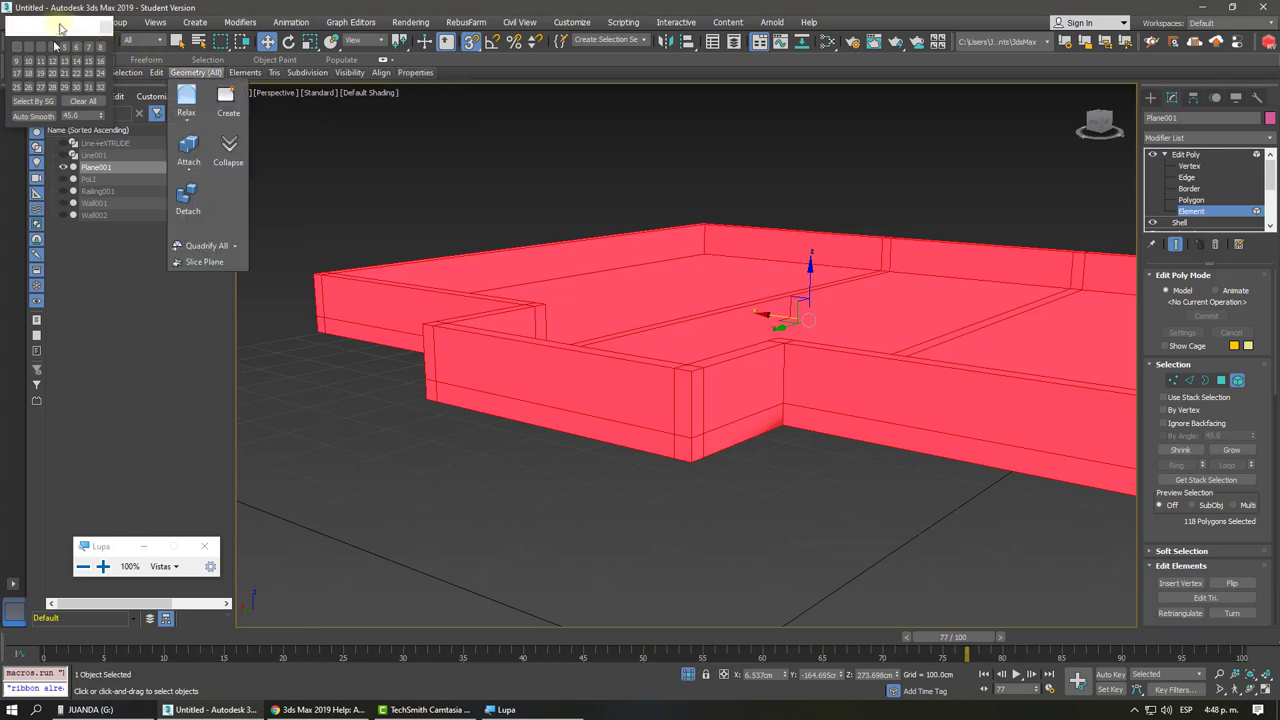
left_click_drag(49, 22, 836, 193)
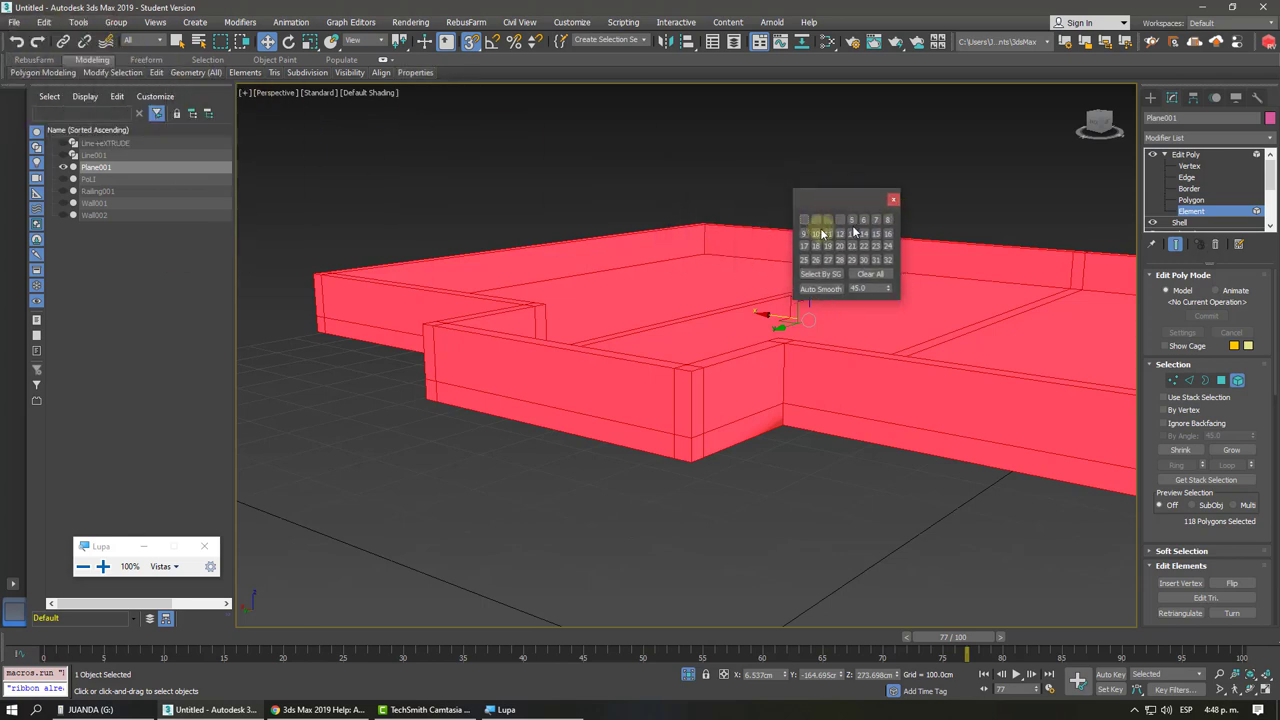
left_click(863, 259)
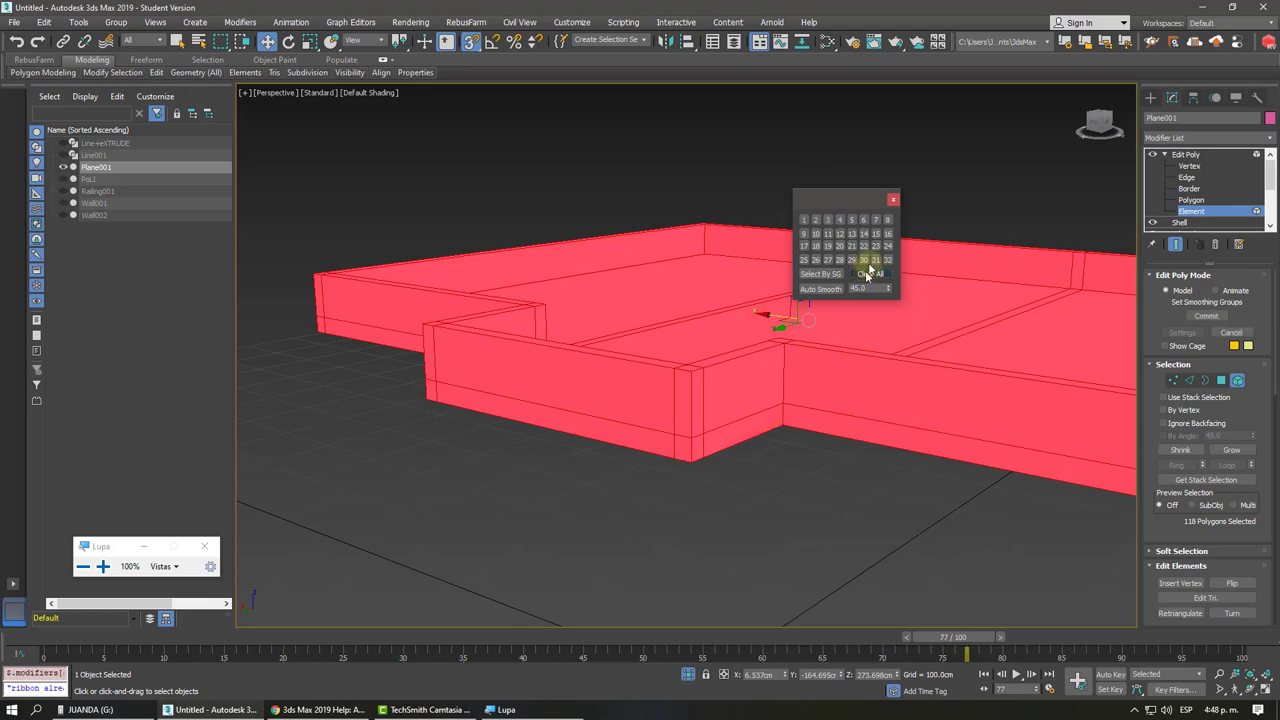
left_click(893, 202)
left_click(1186, 154)
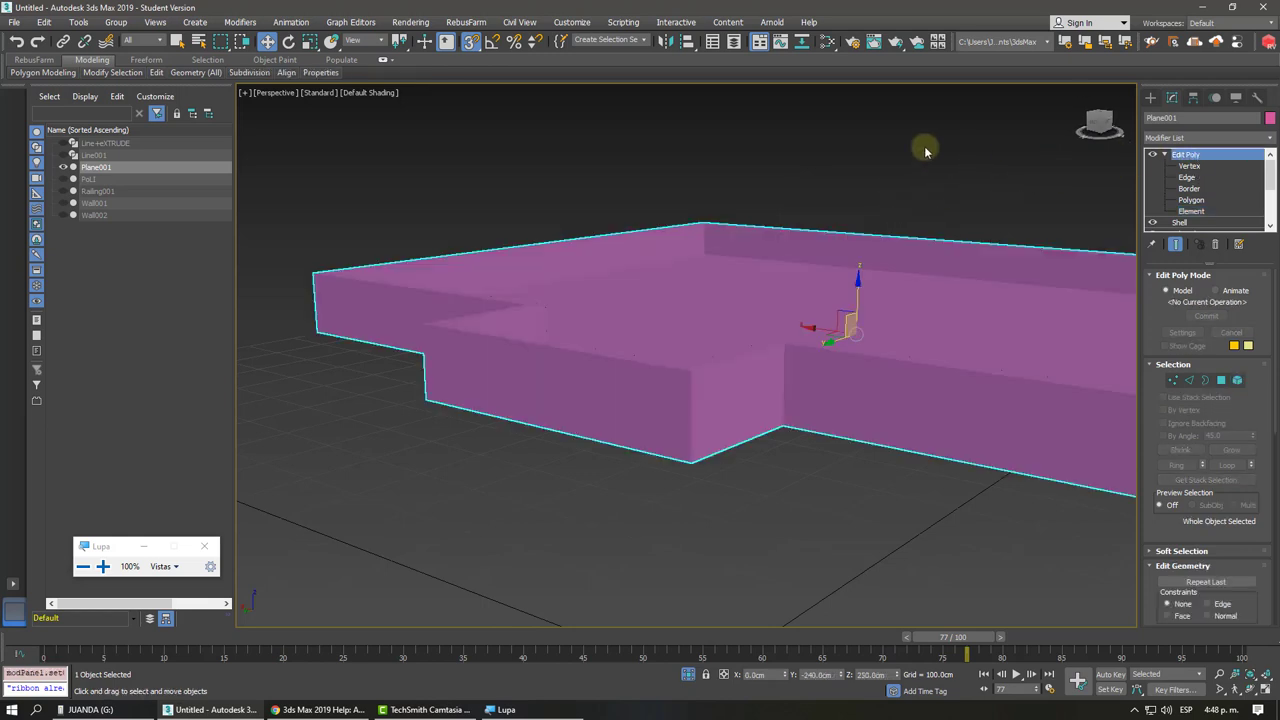
left_click(925, 152)
Inspect the slab underside, then End Isolate so walls and railing reappear.
middle_click_drag(925, 152, 924, 147, "alt")
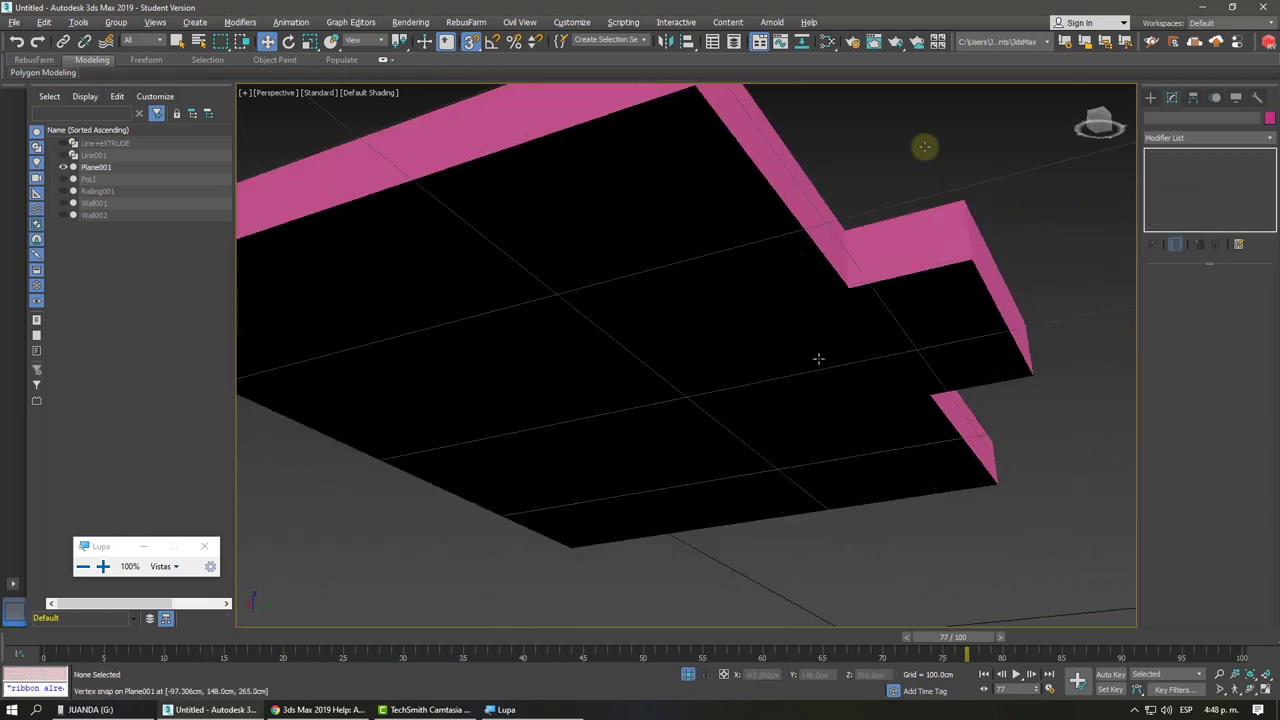
mouse_move(818, 358)
middle_mouse_down("alt")
mouse_move(789, 354)
mouse_move(777, 371)
mouse_move(794, 271)
middle_mouse_up("alt")
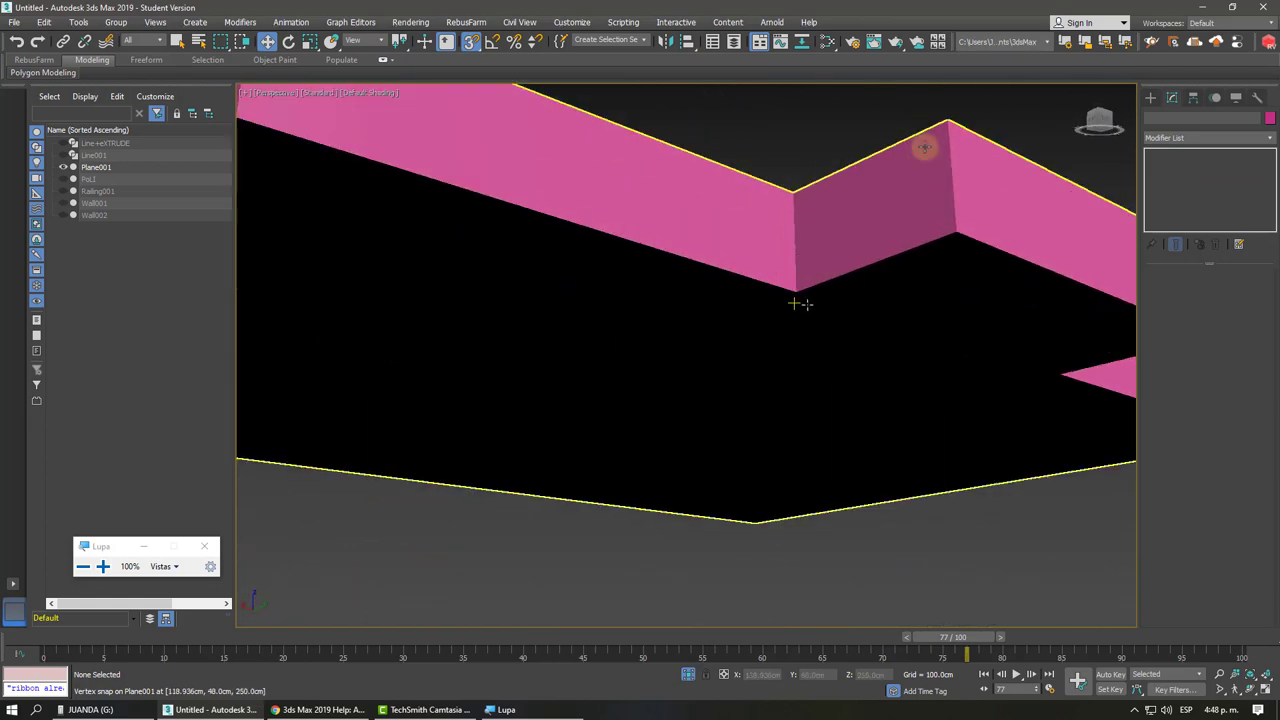
mouse_move(780, 318)
middle_mouse_down("alt")
mouse_move(801, 296)
mouse_move(803, 394)
mouse_move(772, 374)
middle_mouse_up("alt")
left_click(688, 674)
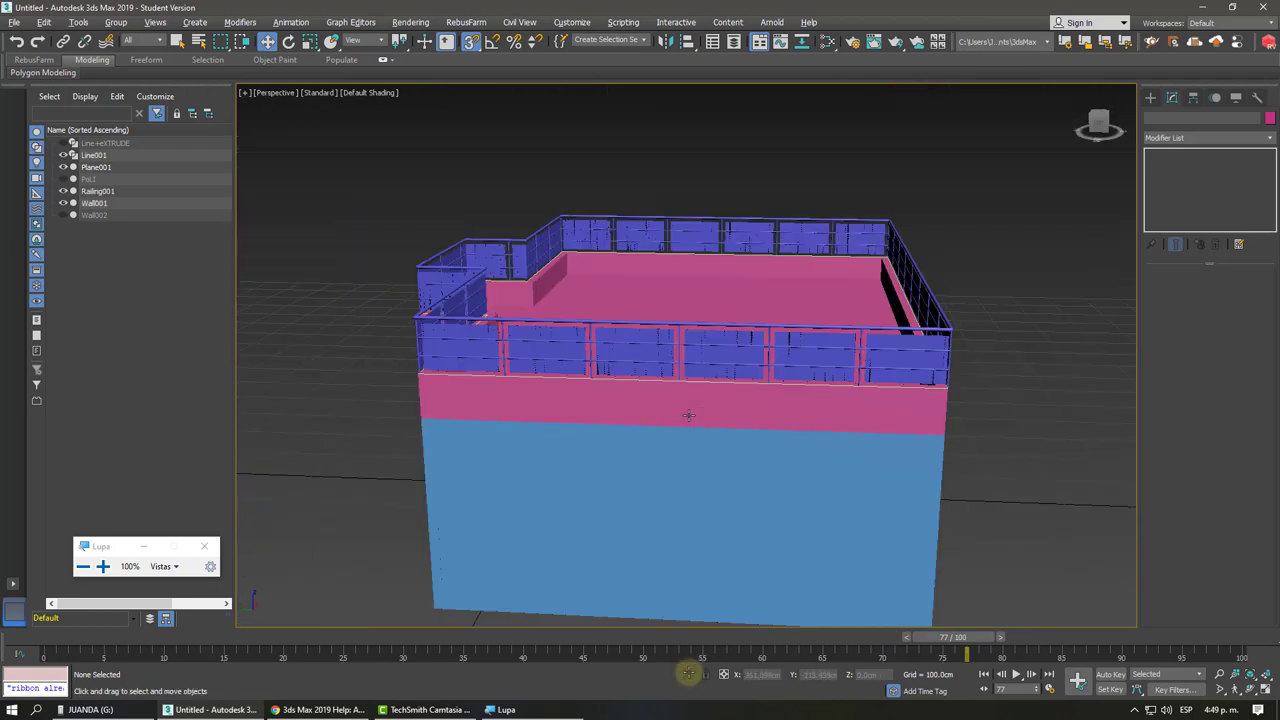
mouse_move(688, 415)
middle_mouse_down("alt")
mouse_move(729, 443)
mouse_move(731, 537)
mouse_move(786, 366)
mouse_move(757, 391)
mouse_move(747, 379)
middle_mouse_up("alt")
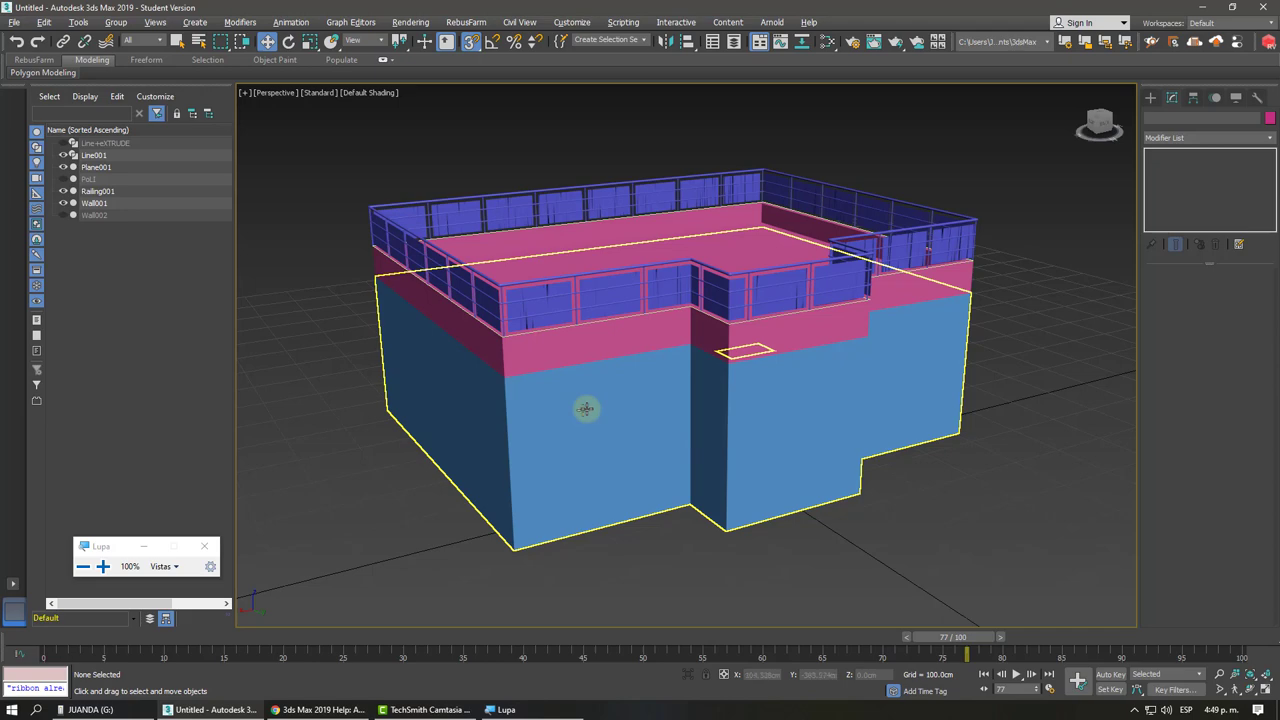
Look up Doors under AEC Extended Objects in the Chrome help page, then return to 3ds Max.
left_click(325, 709)
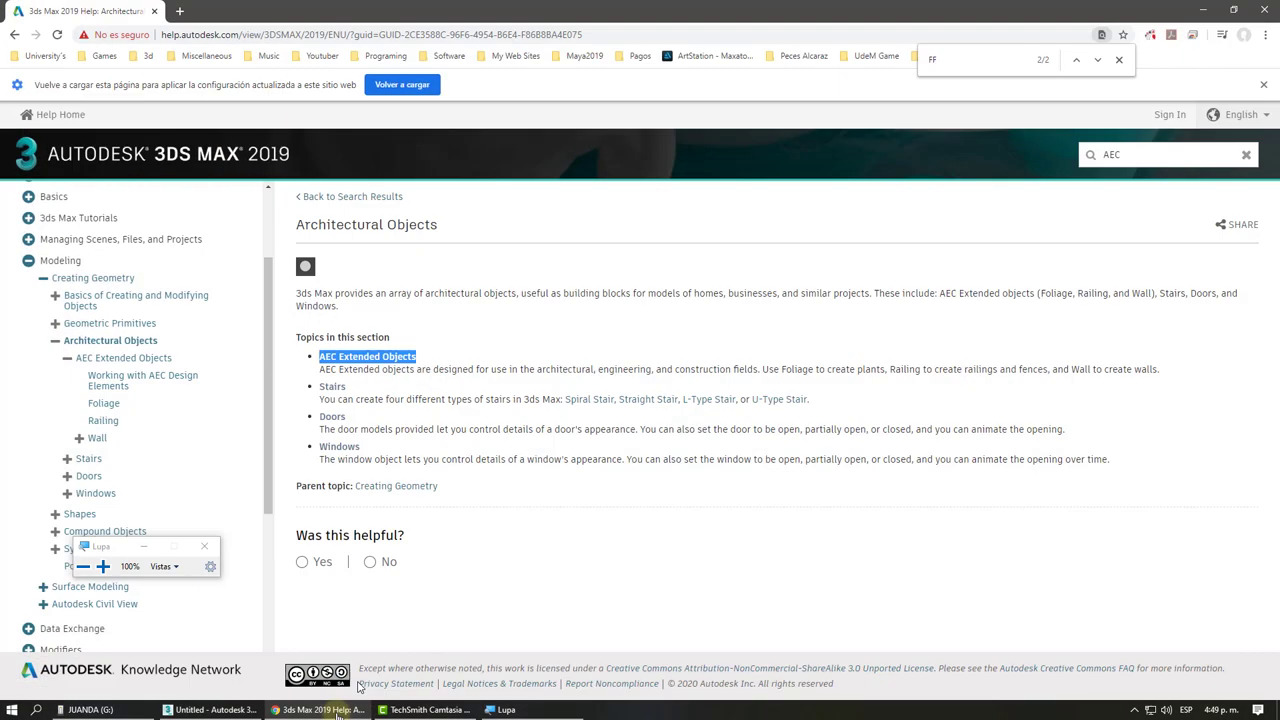
left_click(316, 401)
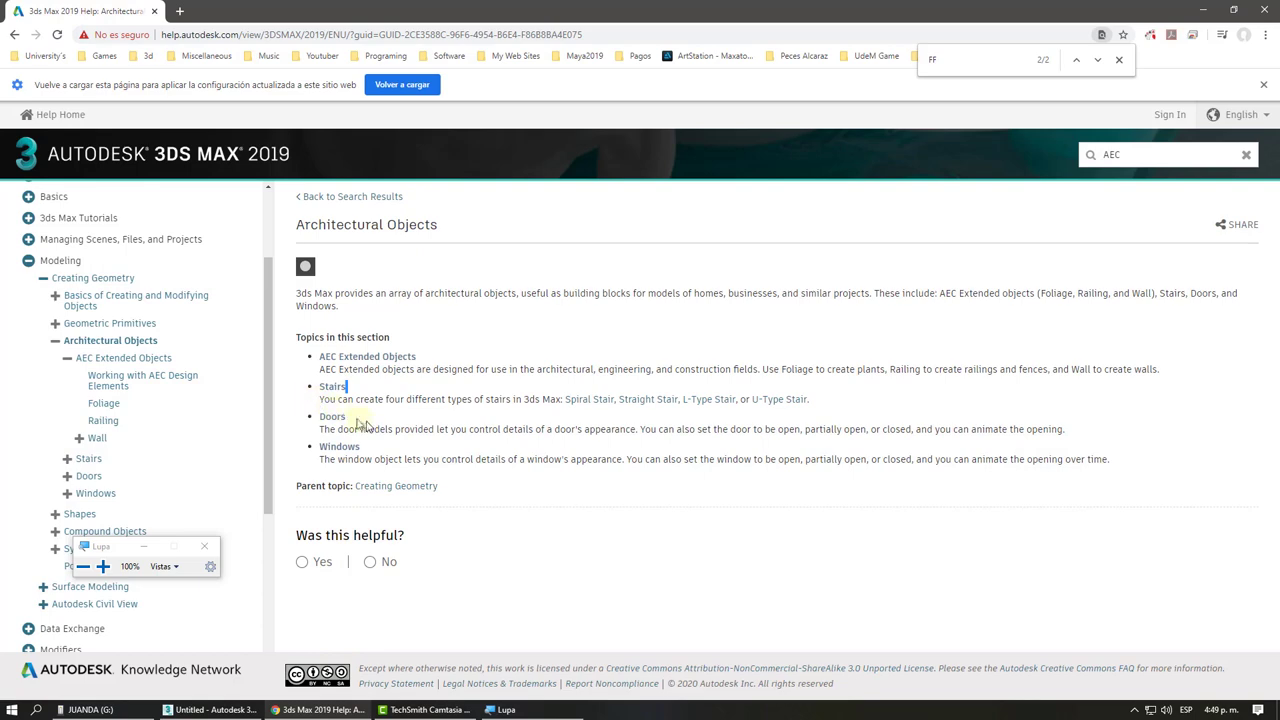
mouse_move(350, 417)
left_mouse_down()
mouse_move(317, 427)
mouse_move(324, 447)
left_mouse_up()
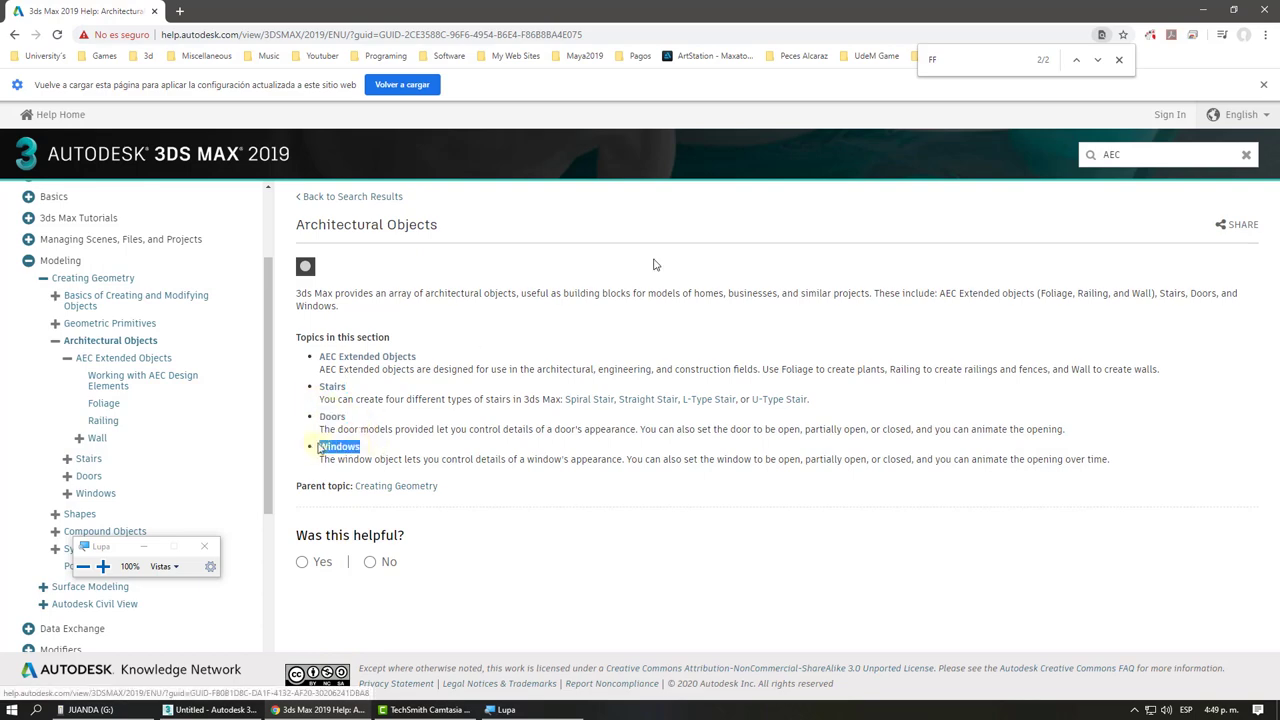
left_click(1203, 10)
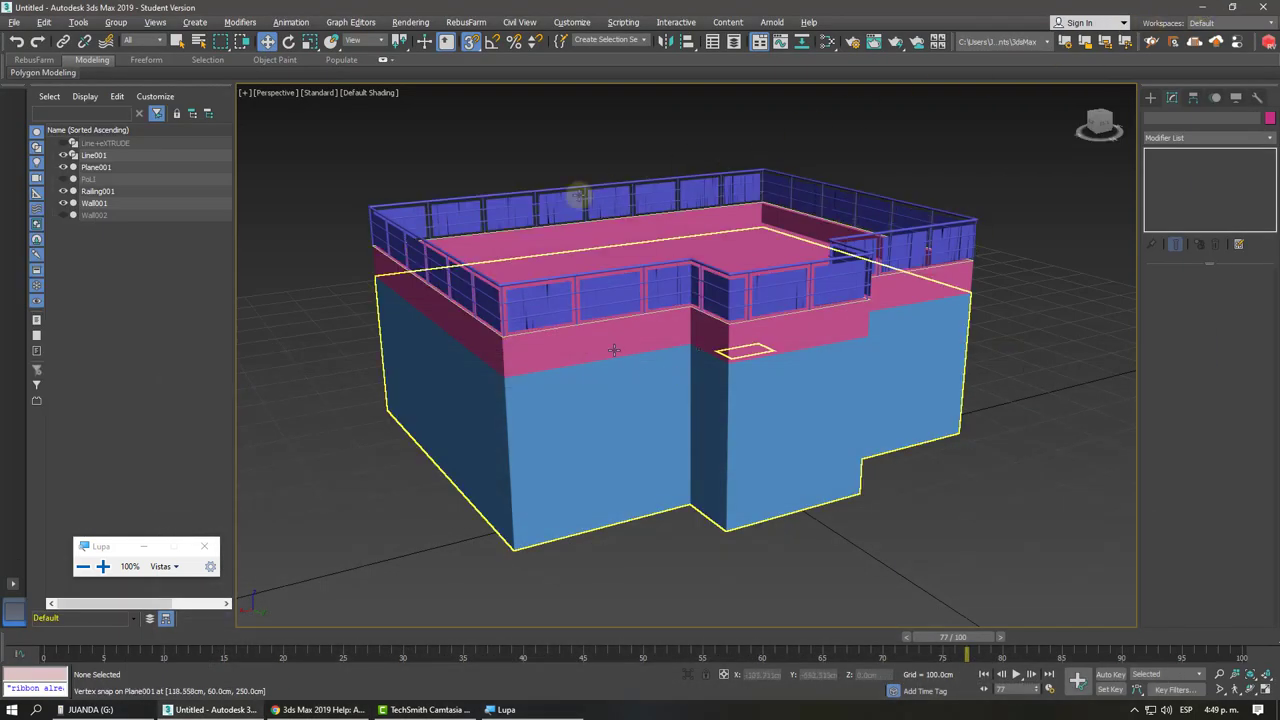